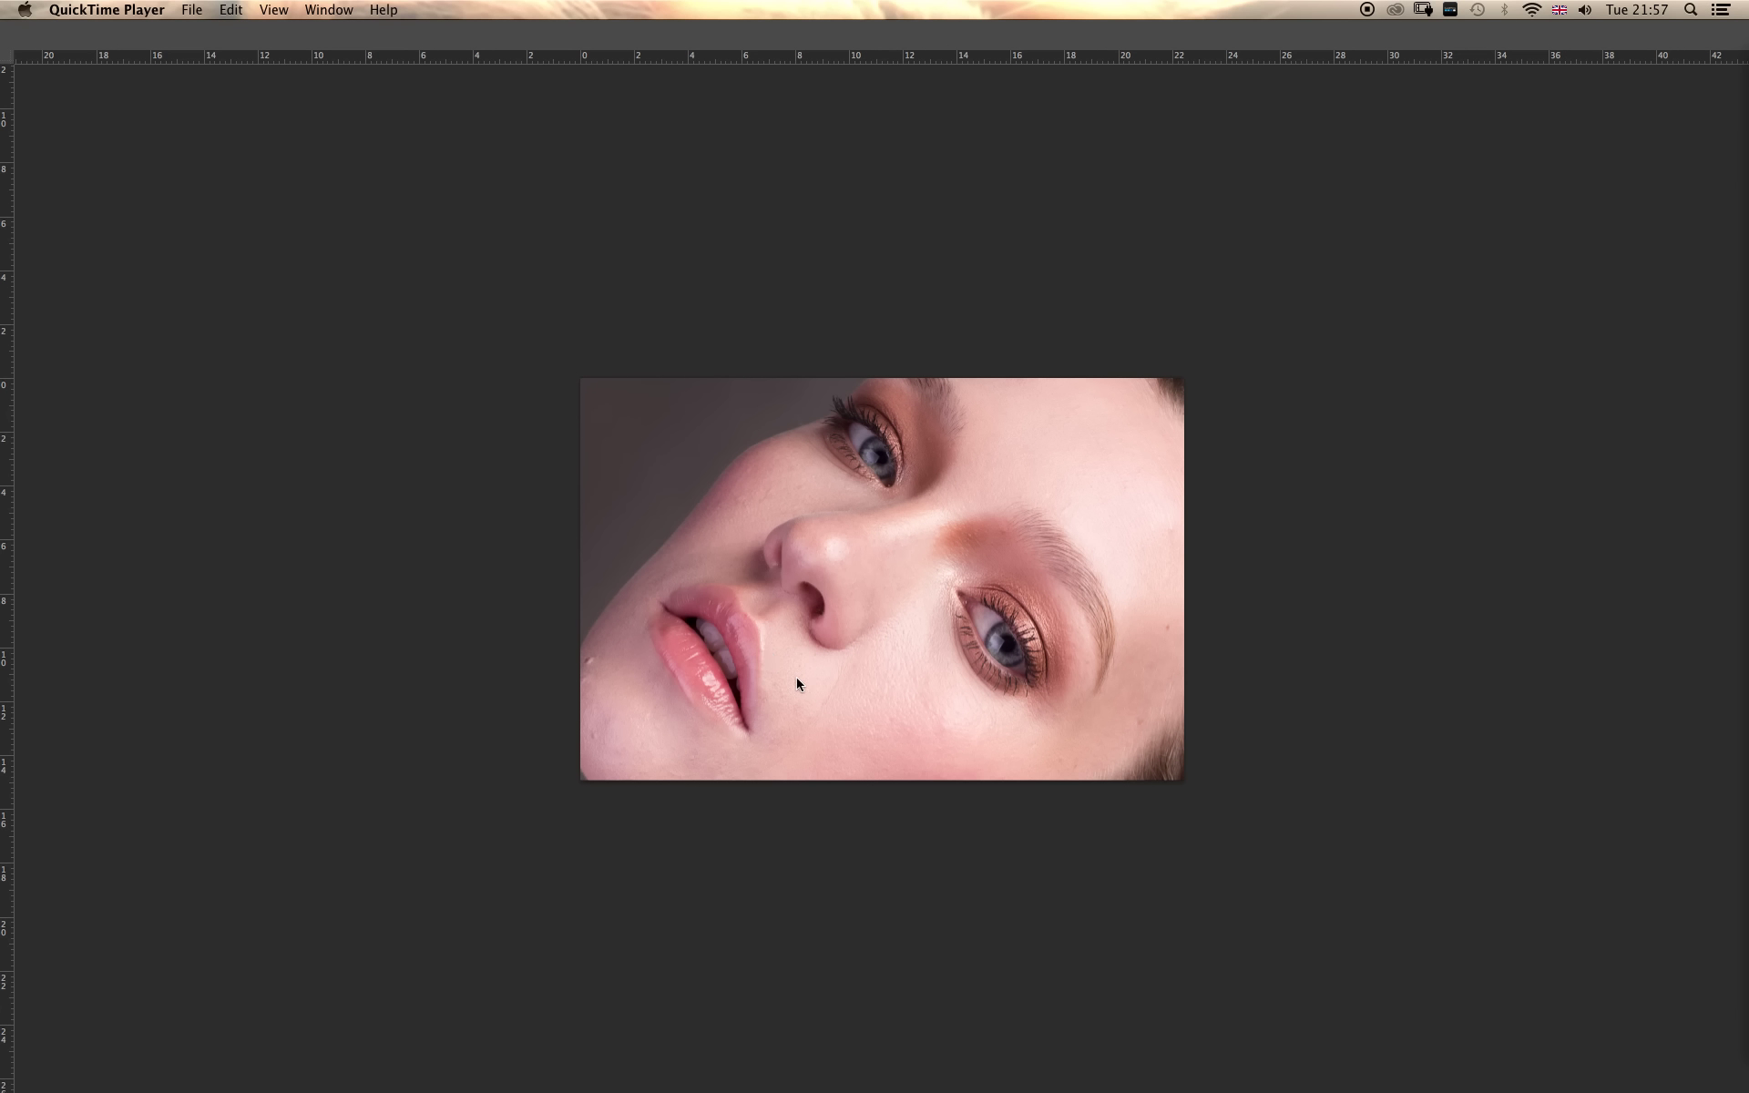
# Return to Photoshop and zoom in on the portrait's face to inspect the skin.
pyautogui.press('super+Tab')
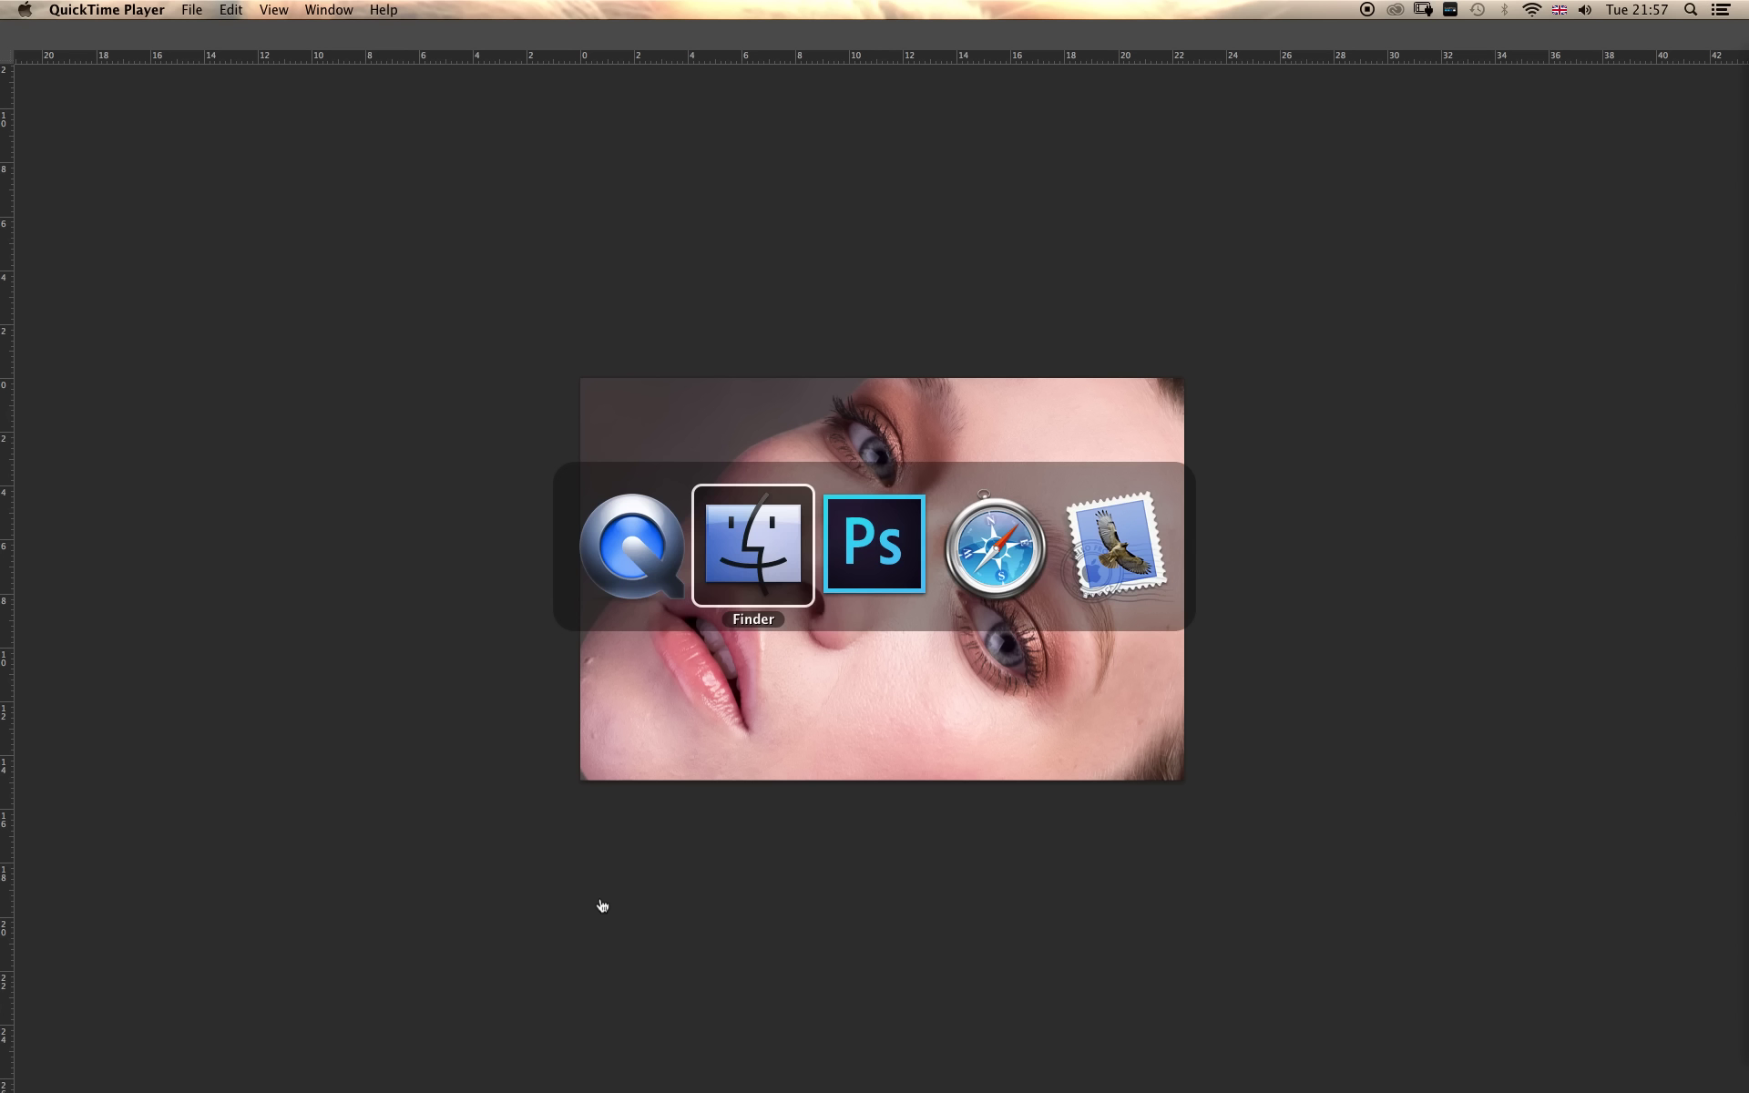
pyautogui.press('super+Tab')
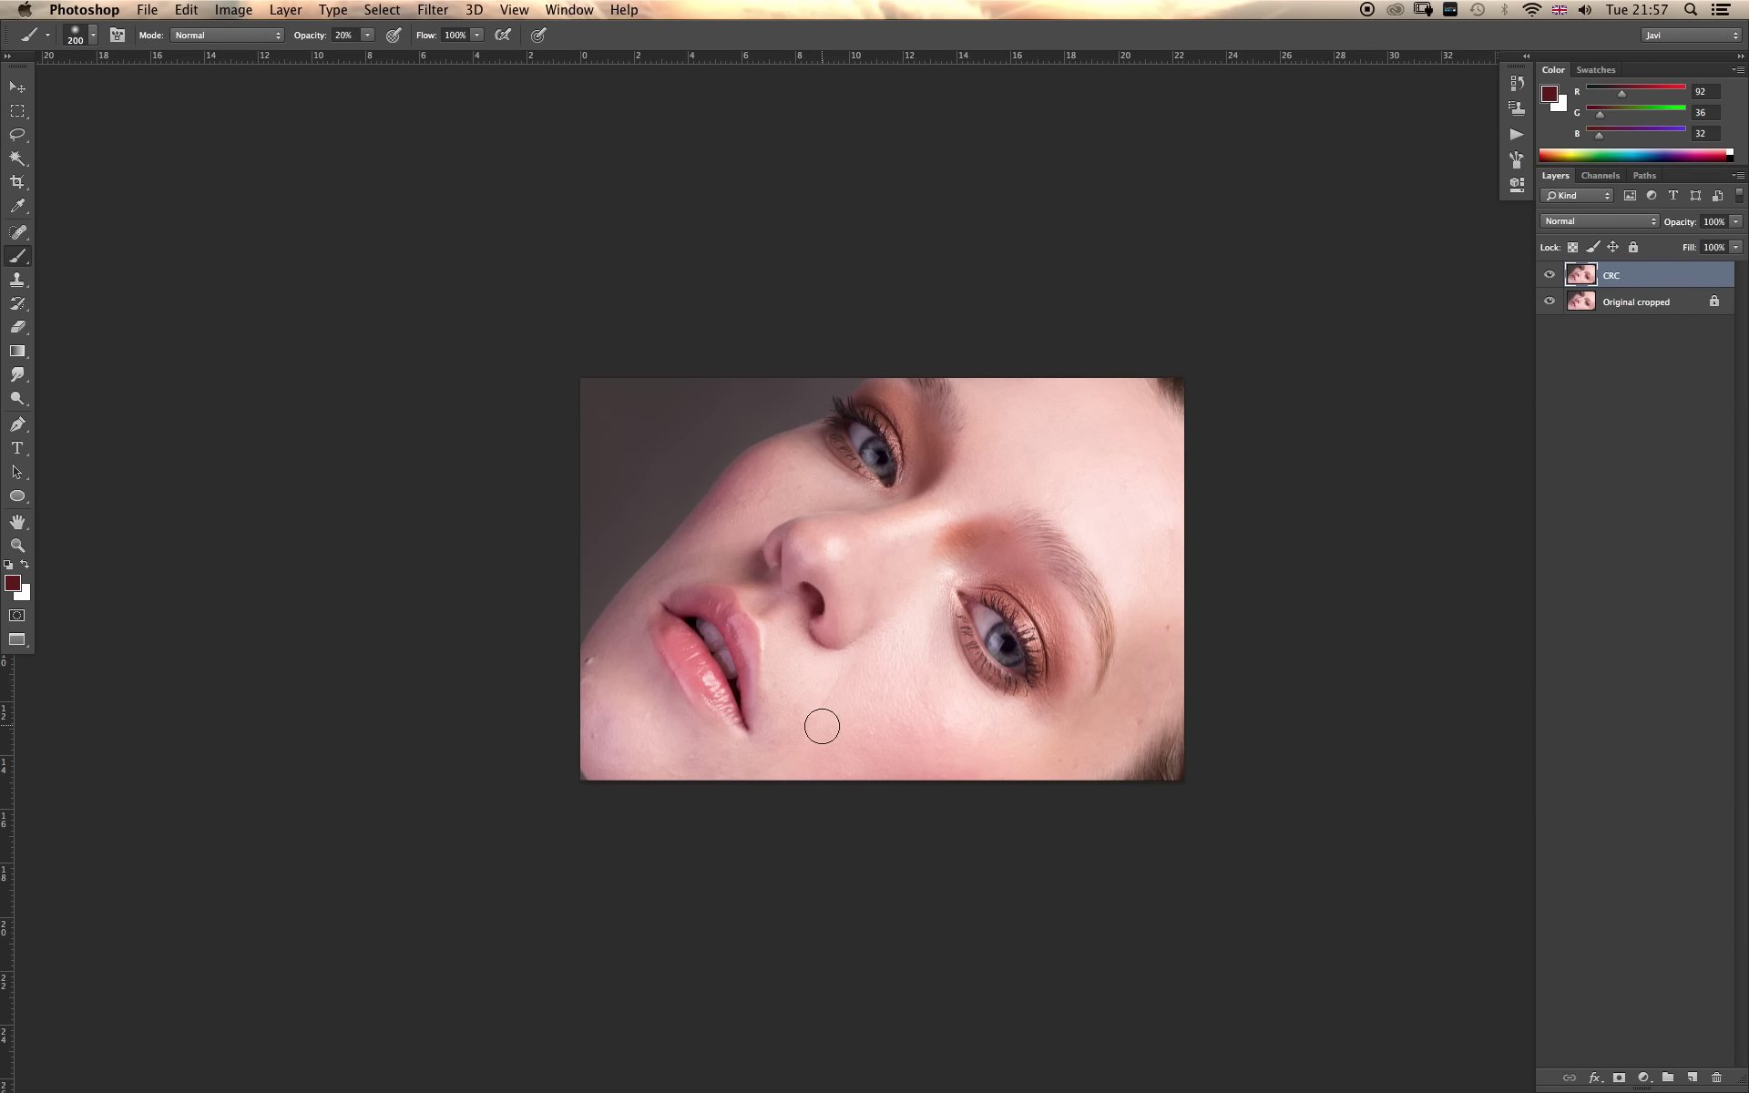
pyautogui.press('z')
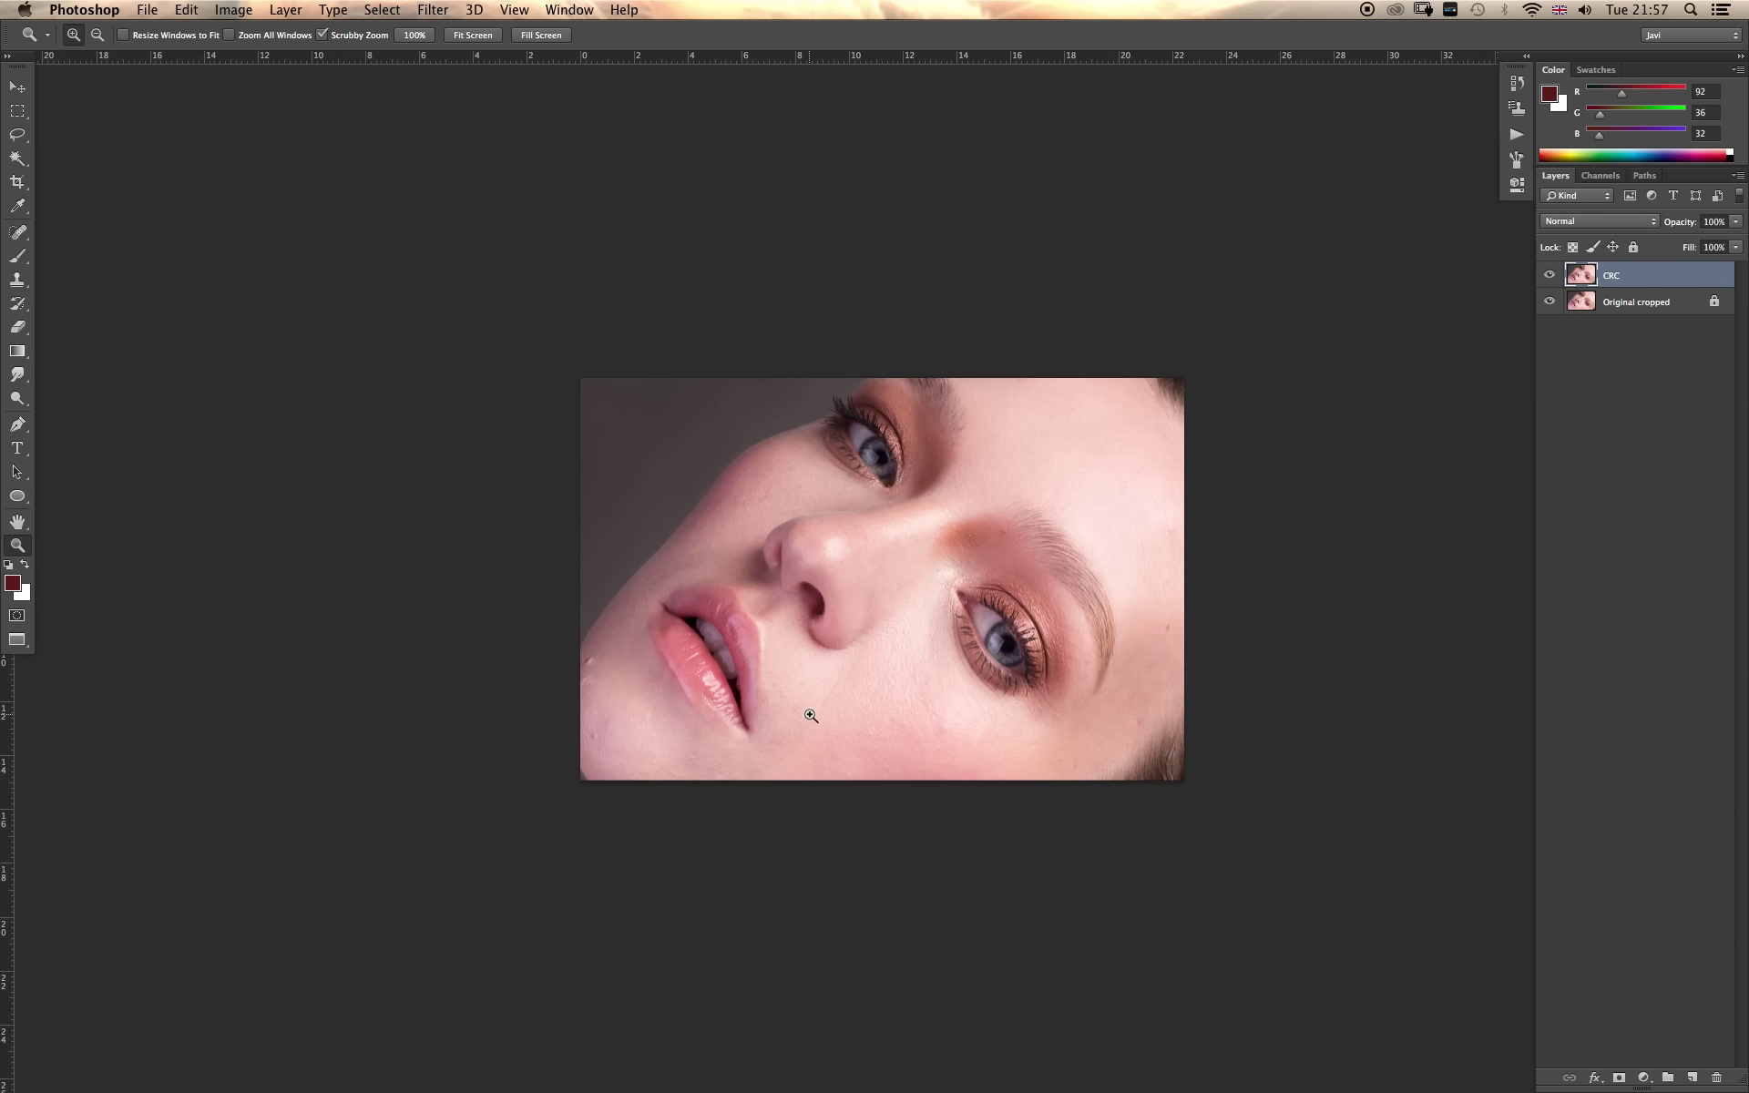
pyautogui.click(812, 714)
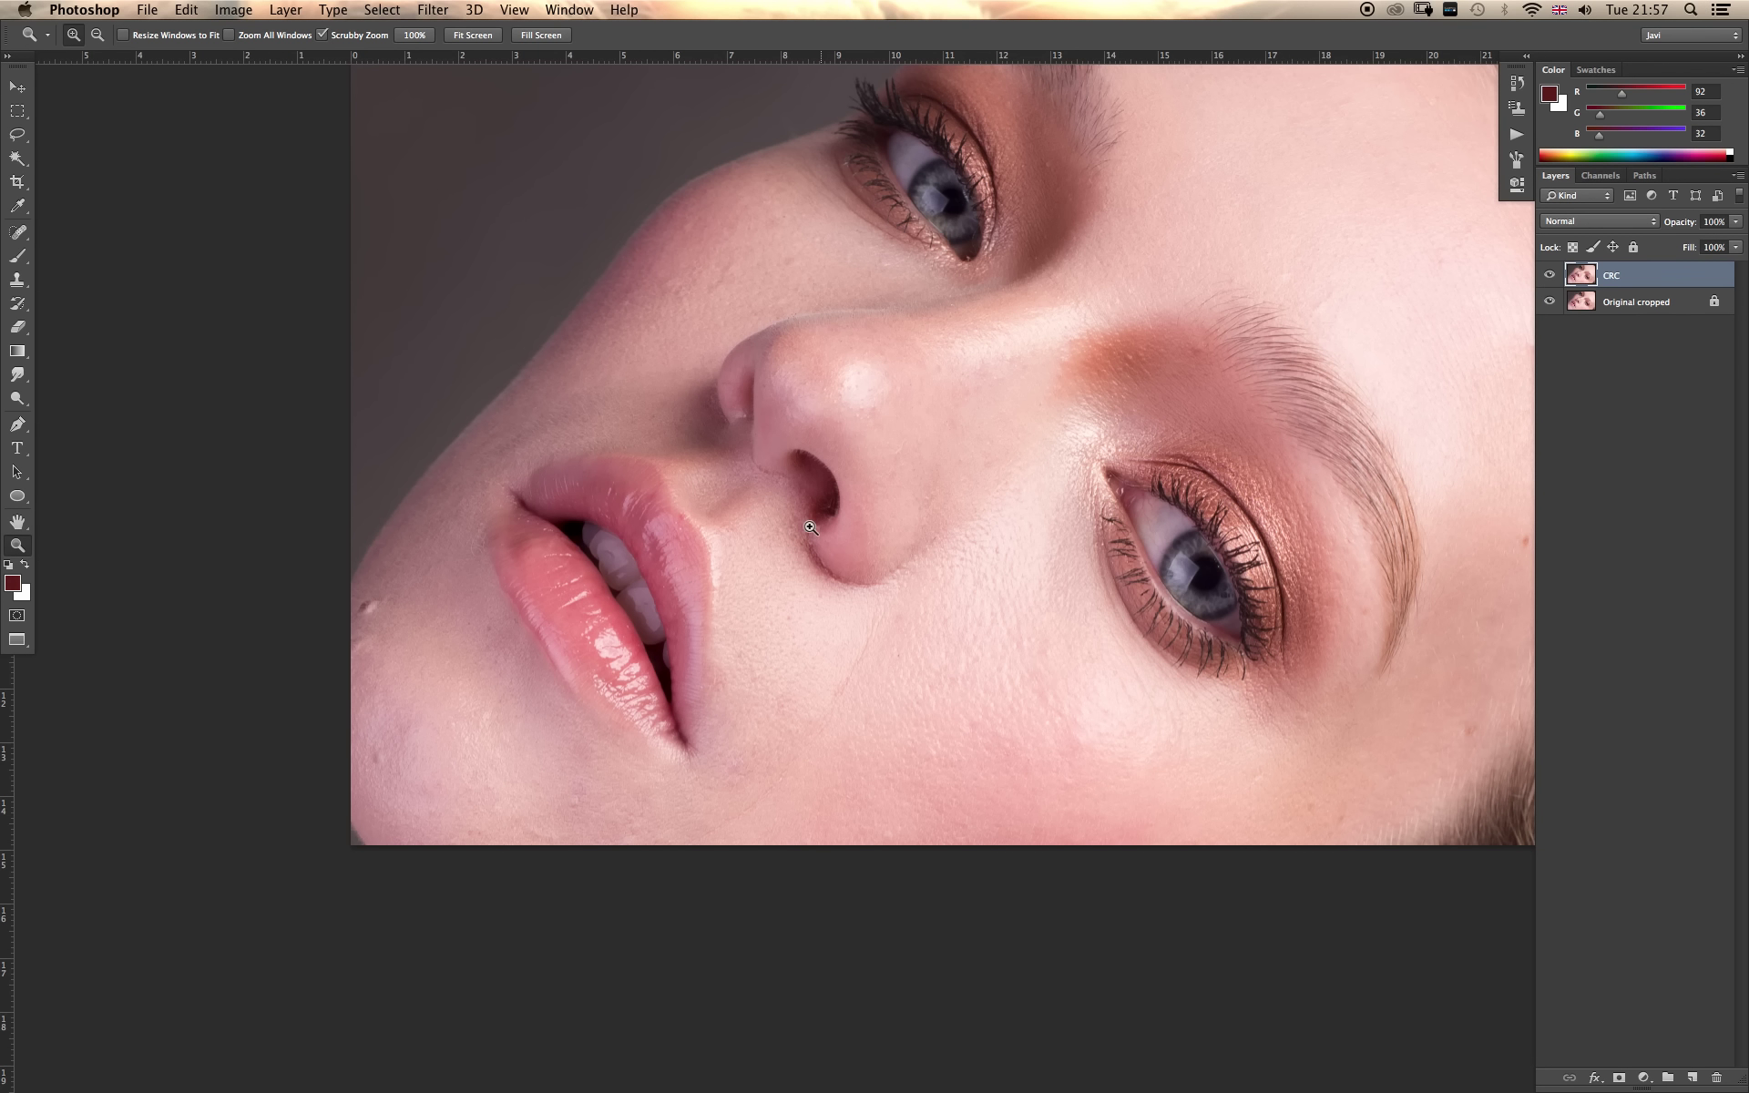
pyautogui.moveTo(823, 557); pyautogui.dragTo(747, 654)
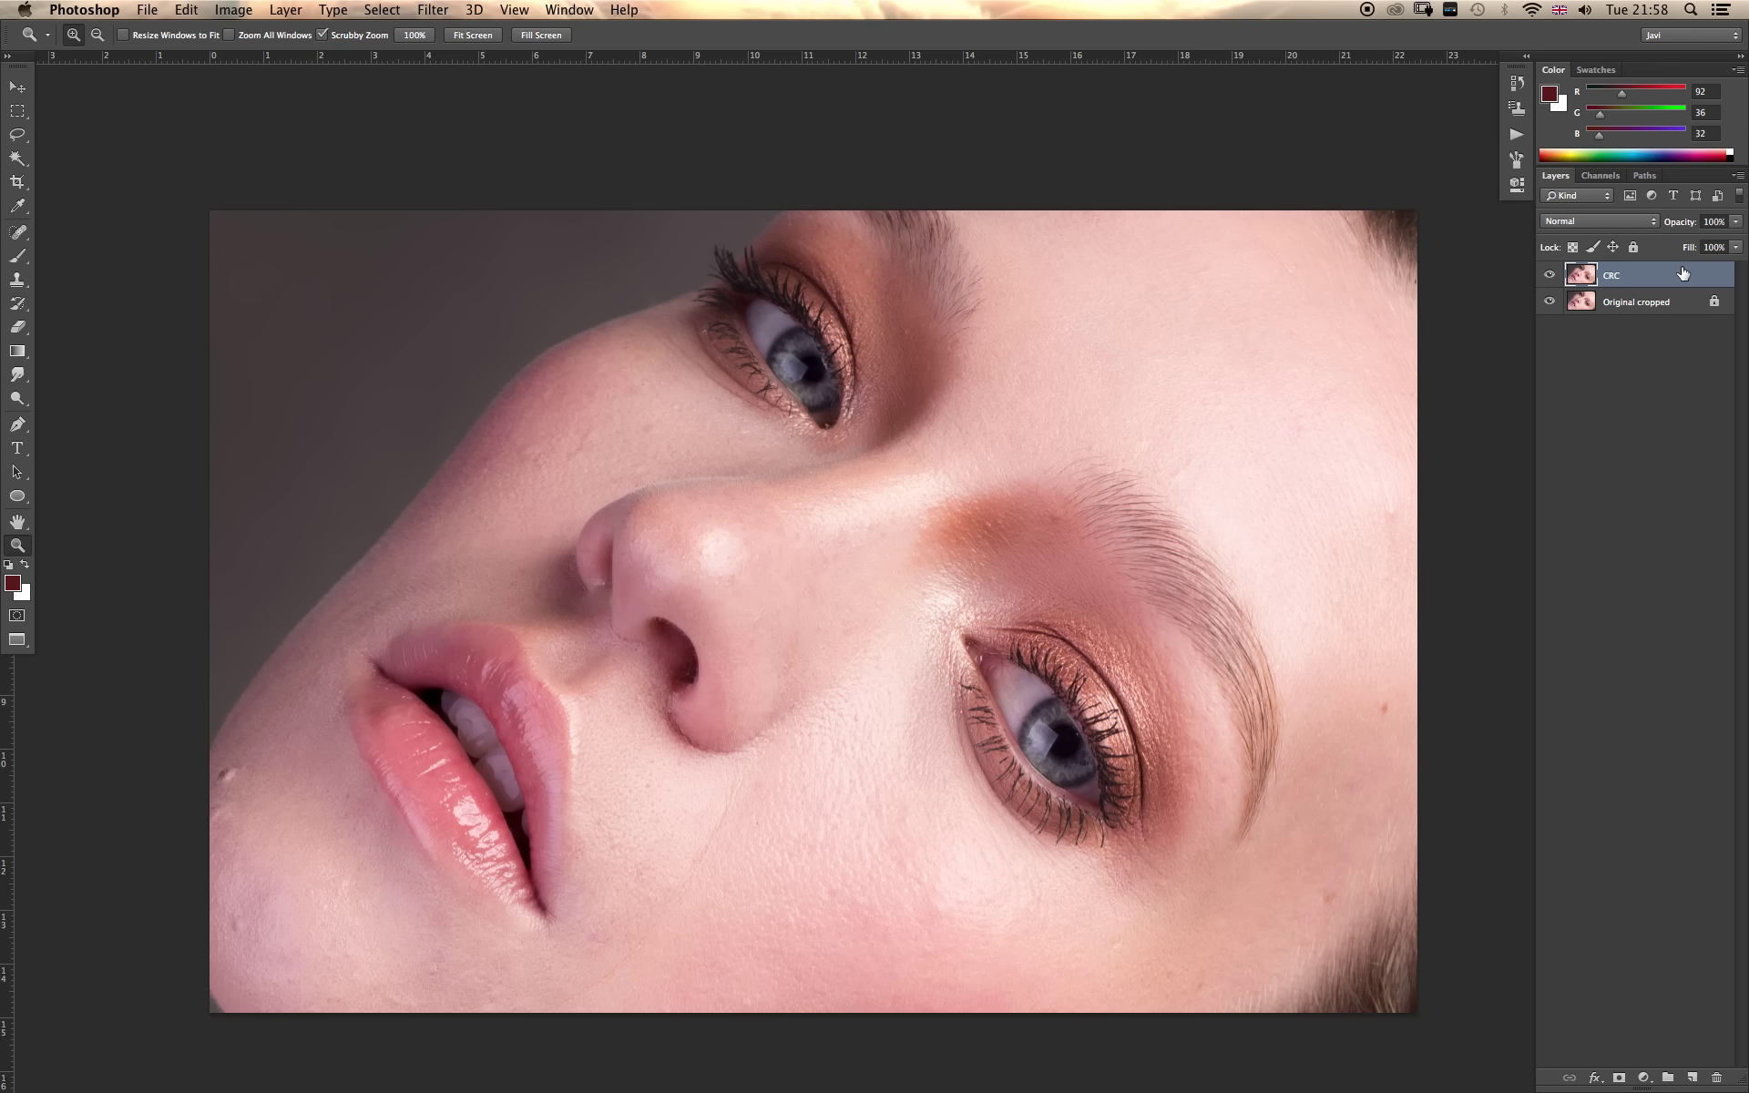
# Reapply the Camera Raw filter to the CRC layer and zoom the preview out to 33.3%.
pyautogui.hotkey('ctrl', 'f')
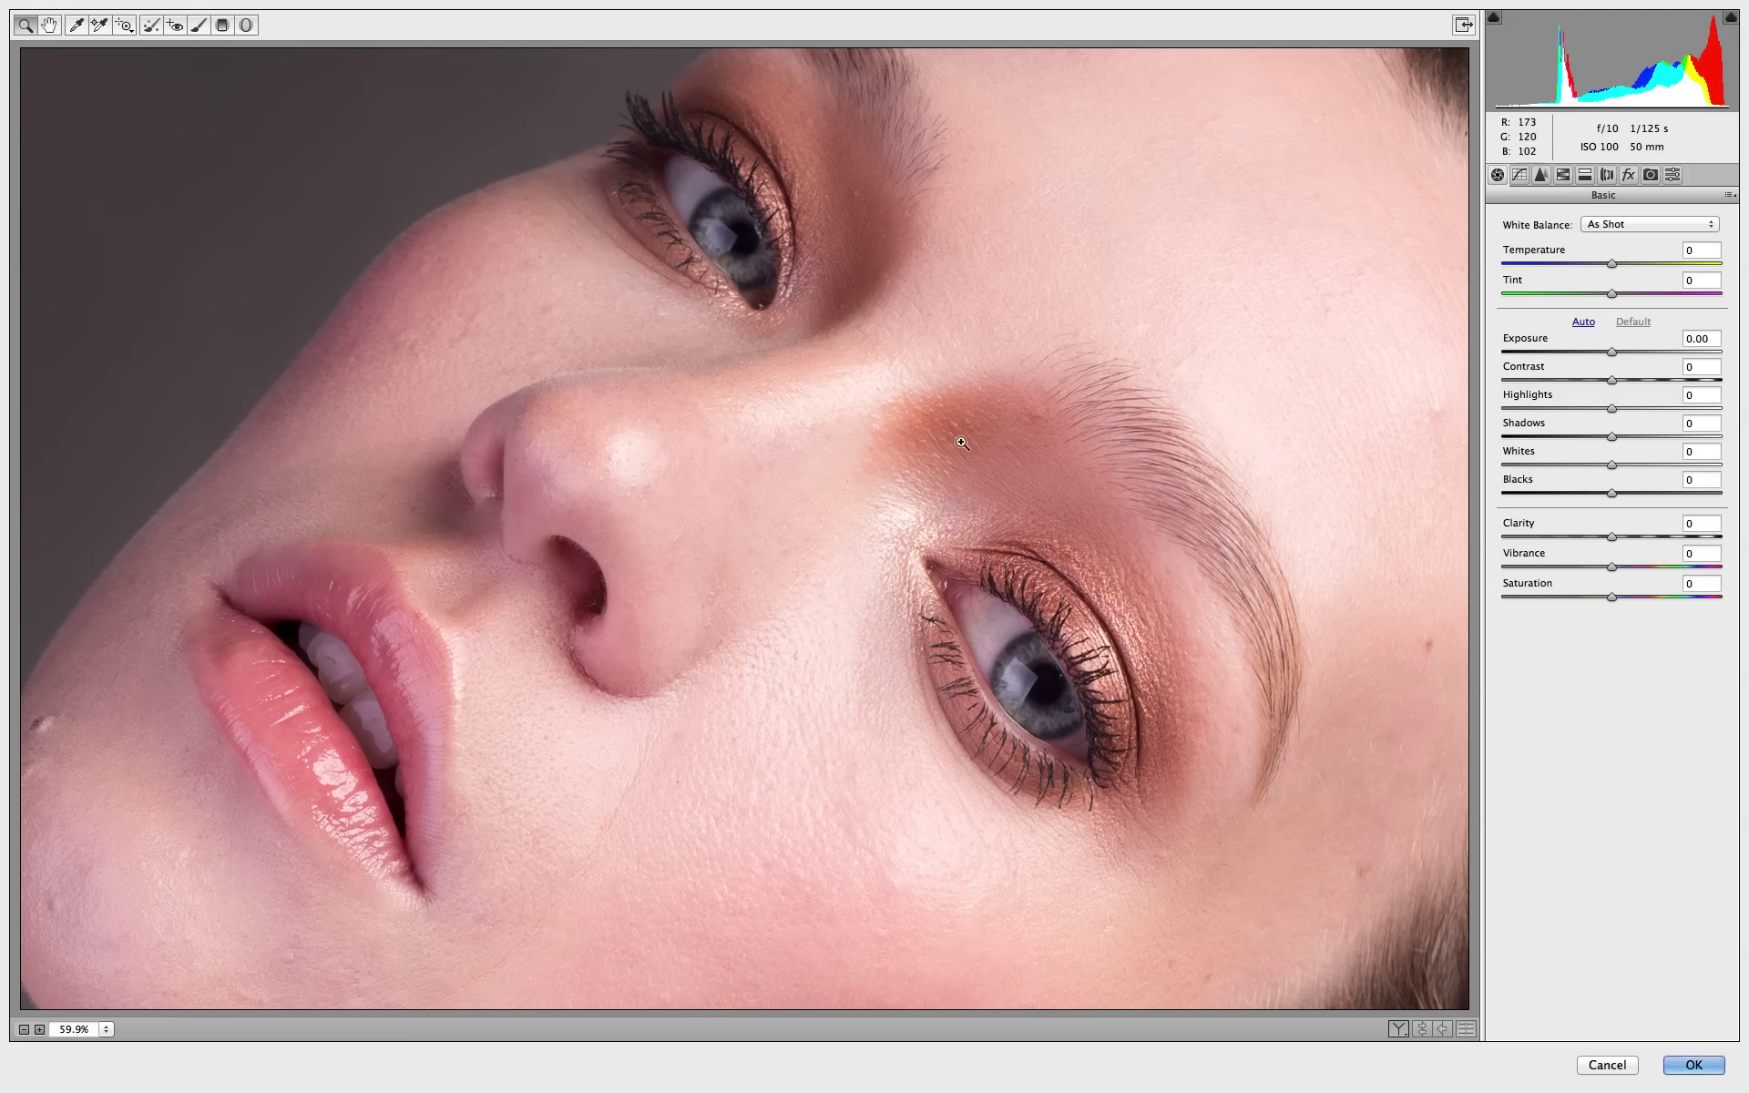
pyautogui.keyDown('alt'); pyautogui.click(963, 477); pyautogui.keyUp('alt')
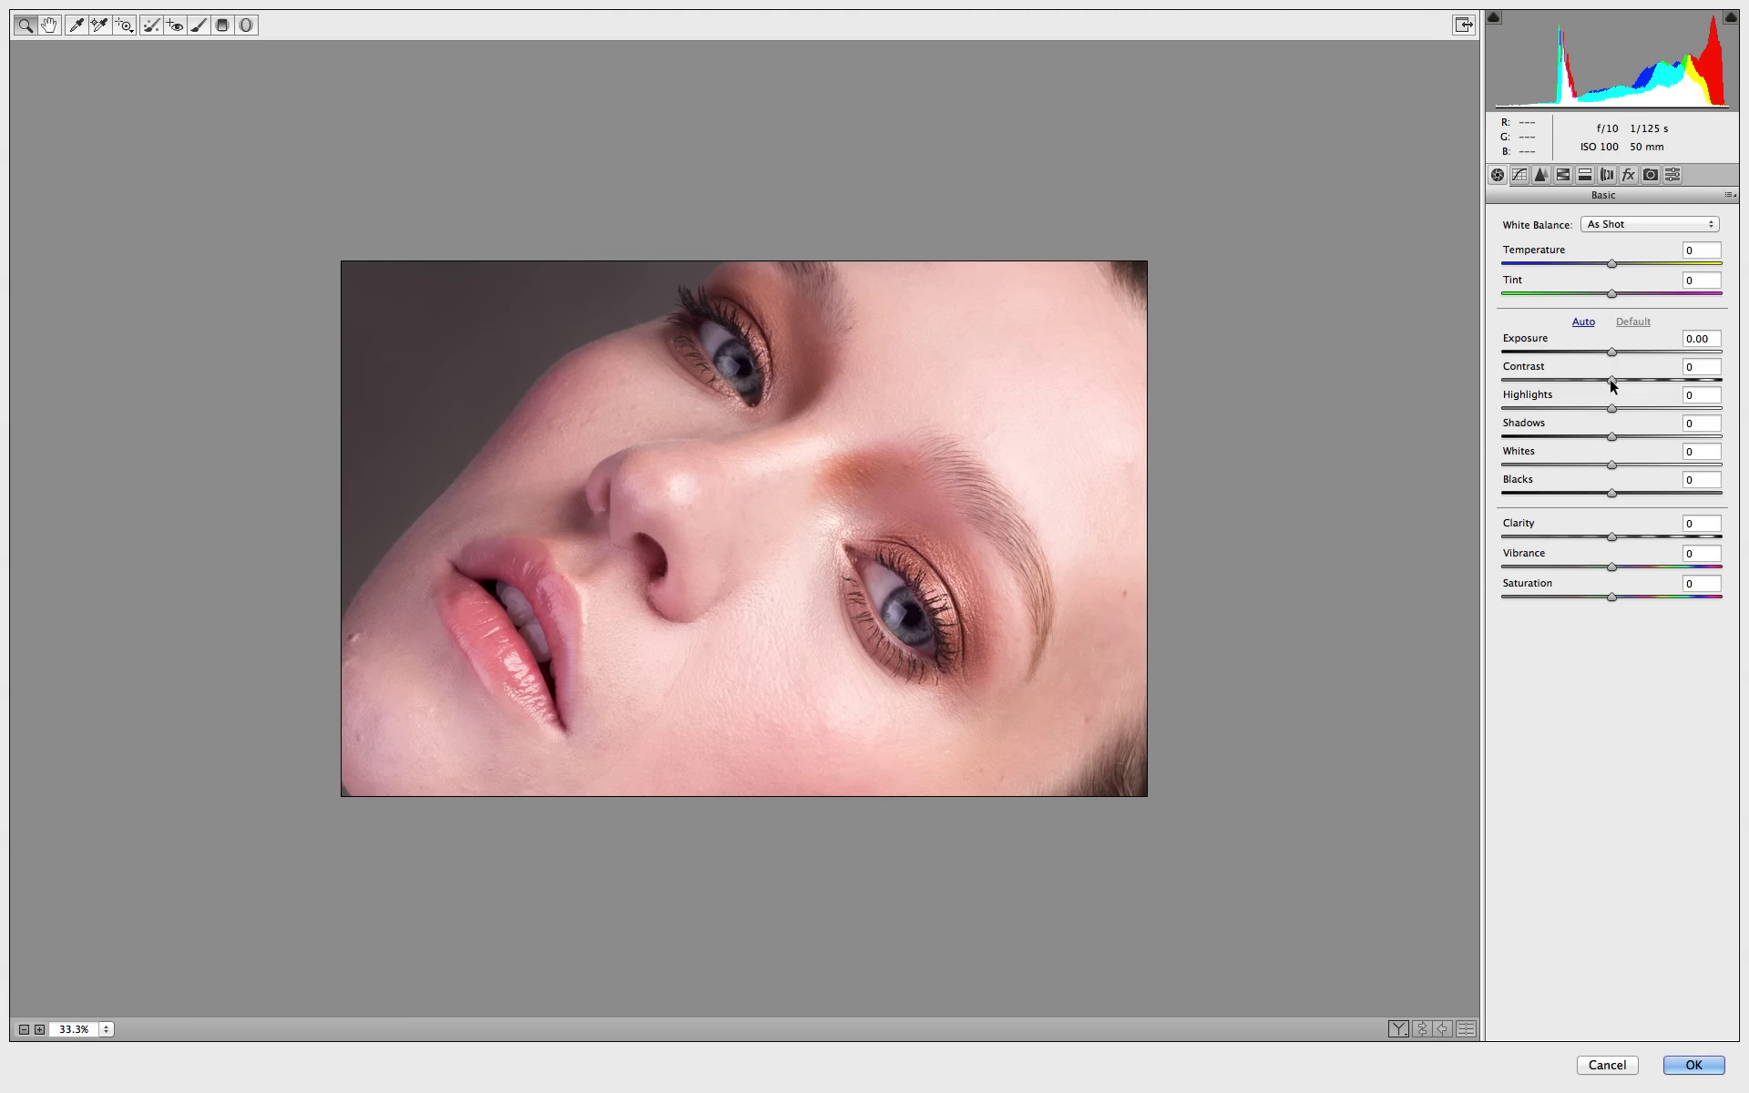
# In the Basic panel, drag Contrast to -6, Shadows to +13 and Blacks to about +20.
pyautogui.moveTo(1613, 384); pyautogui.dragTo(1608, 386)
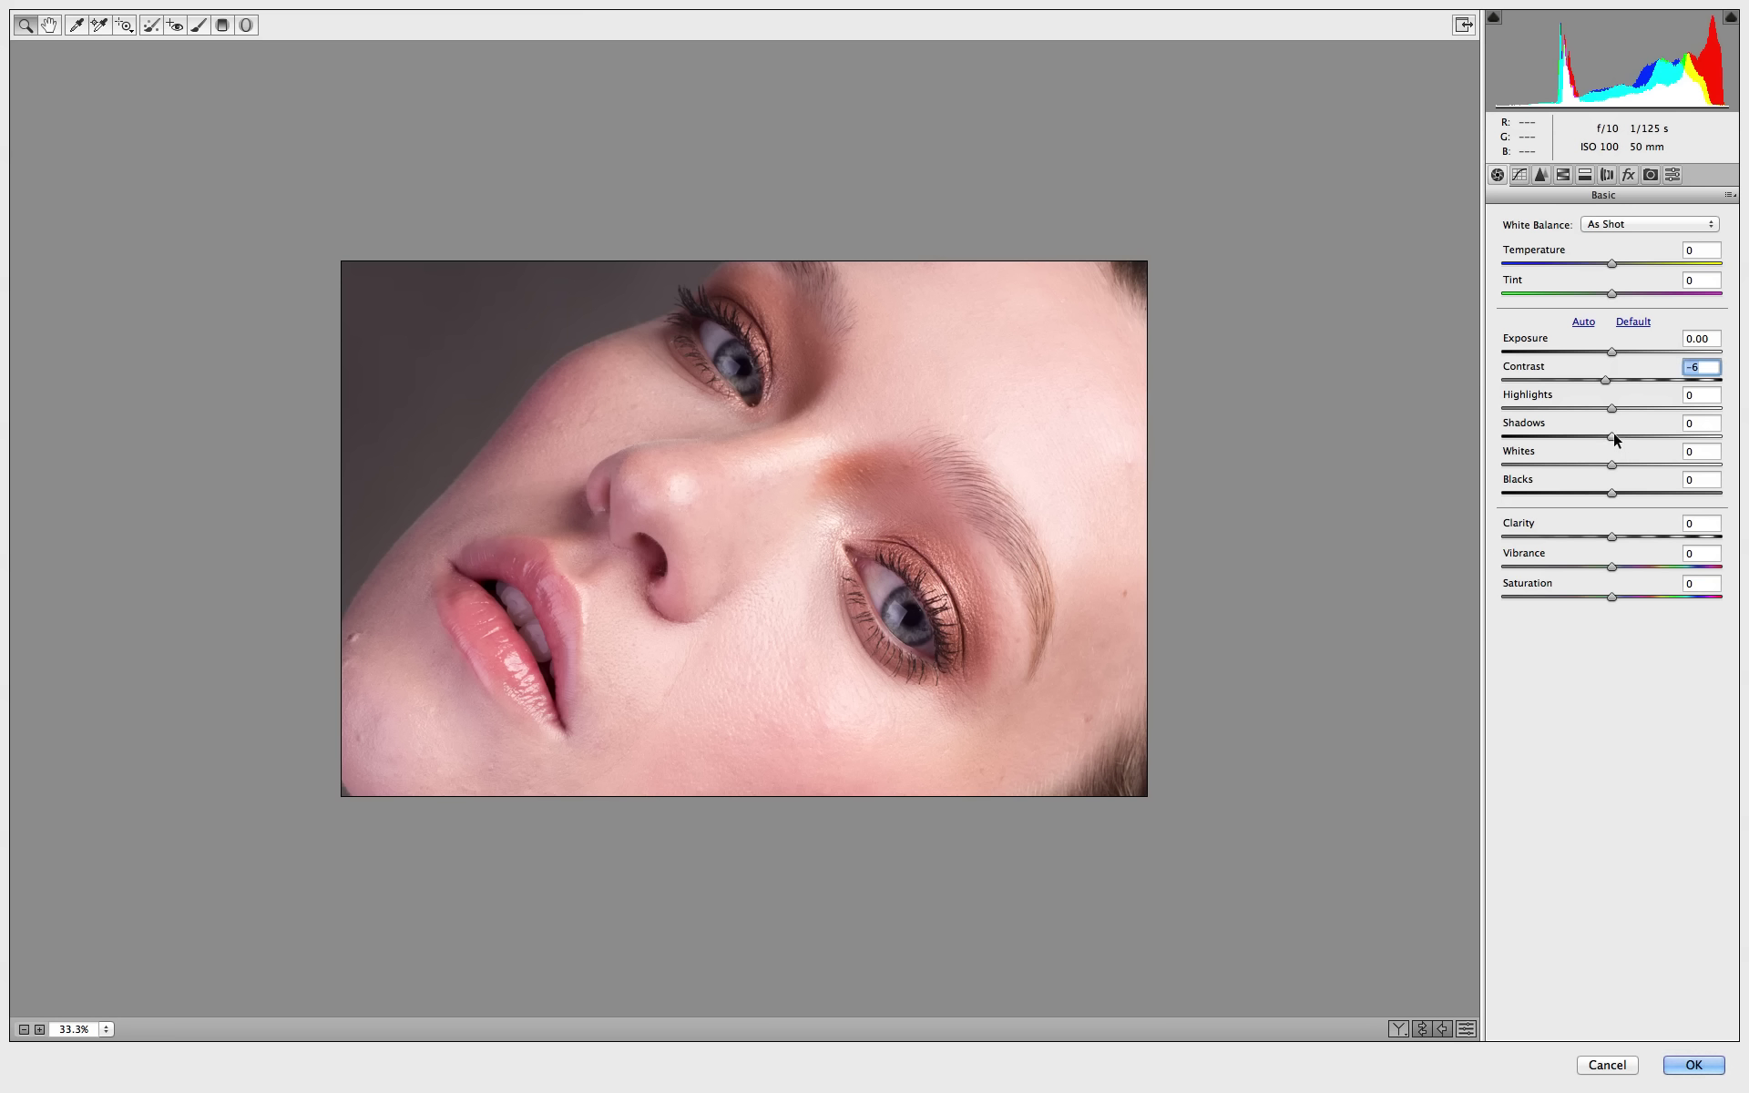
pyautogui.moveTo(1611, 436); pyautogui.dragTo(1628, 446)
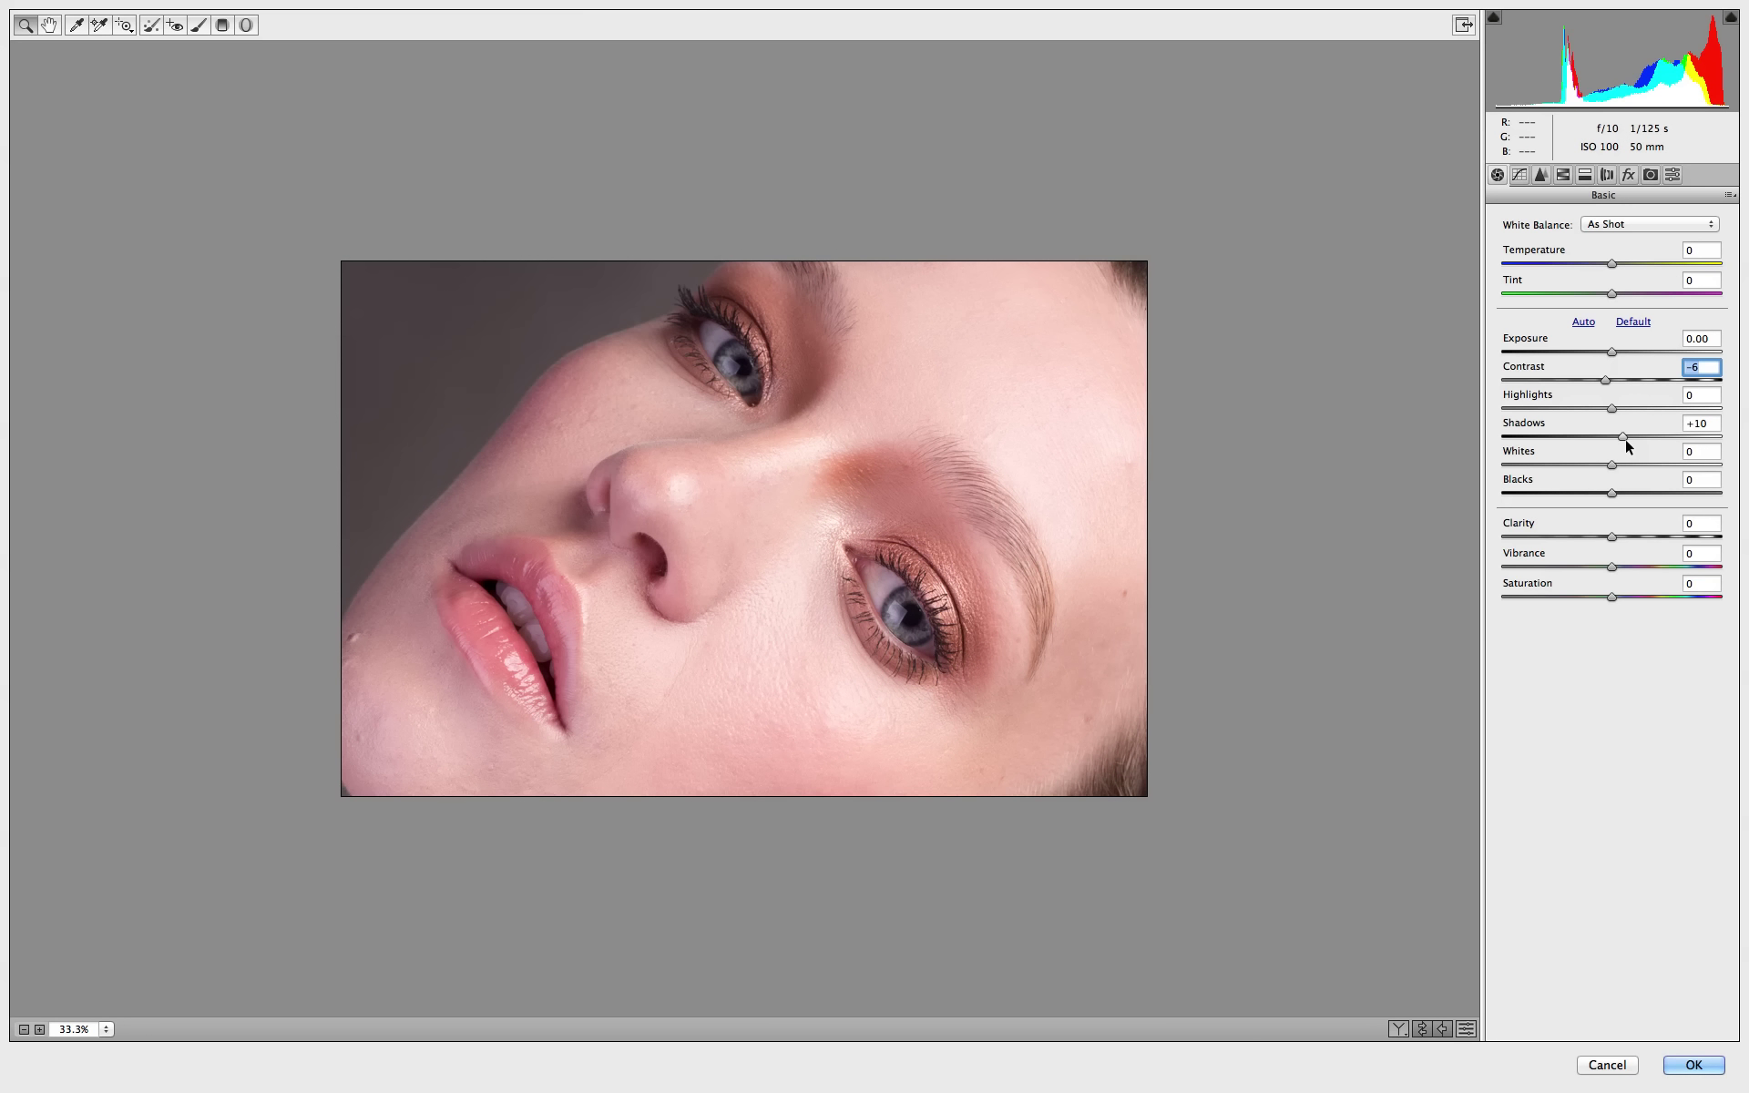
pyautogui.moveTo(1628, 441); pyautogui.dragTo(1632, 437)
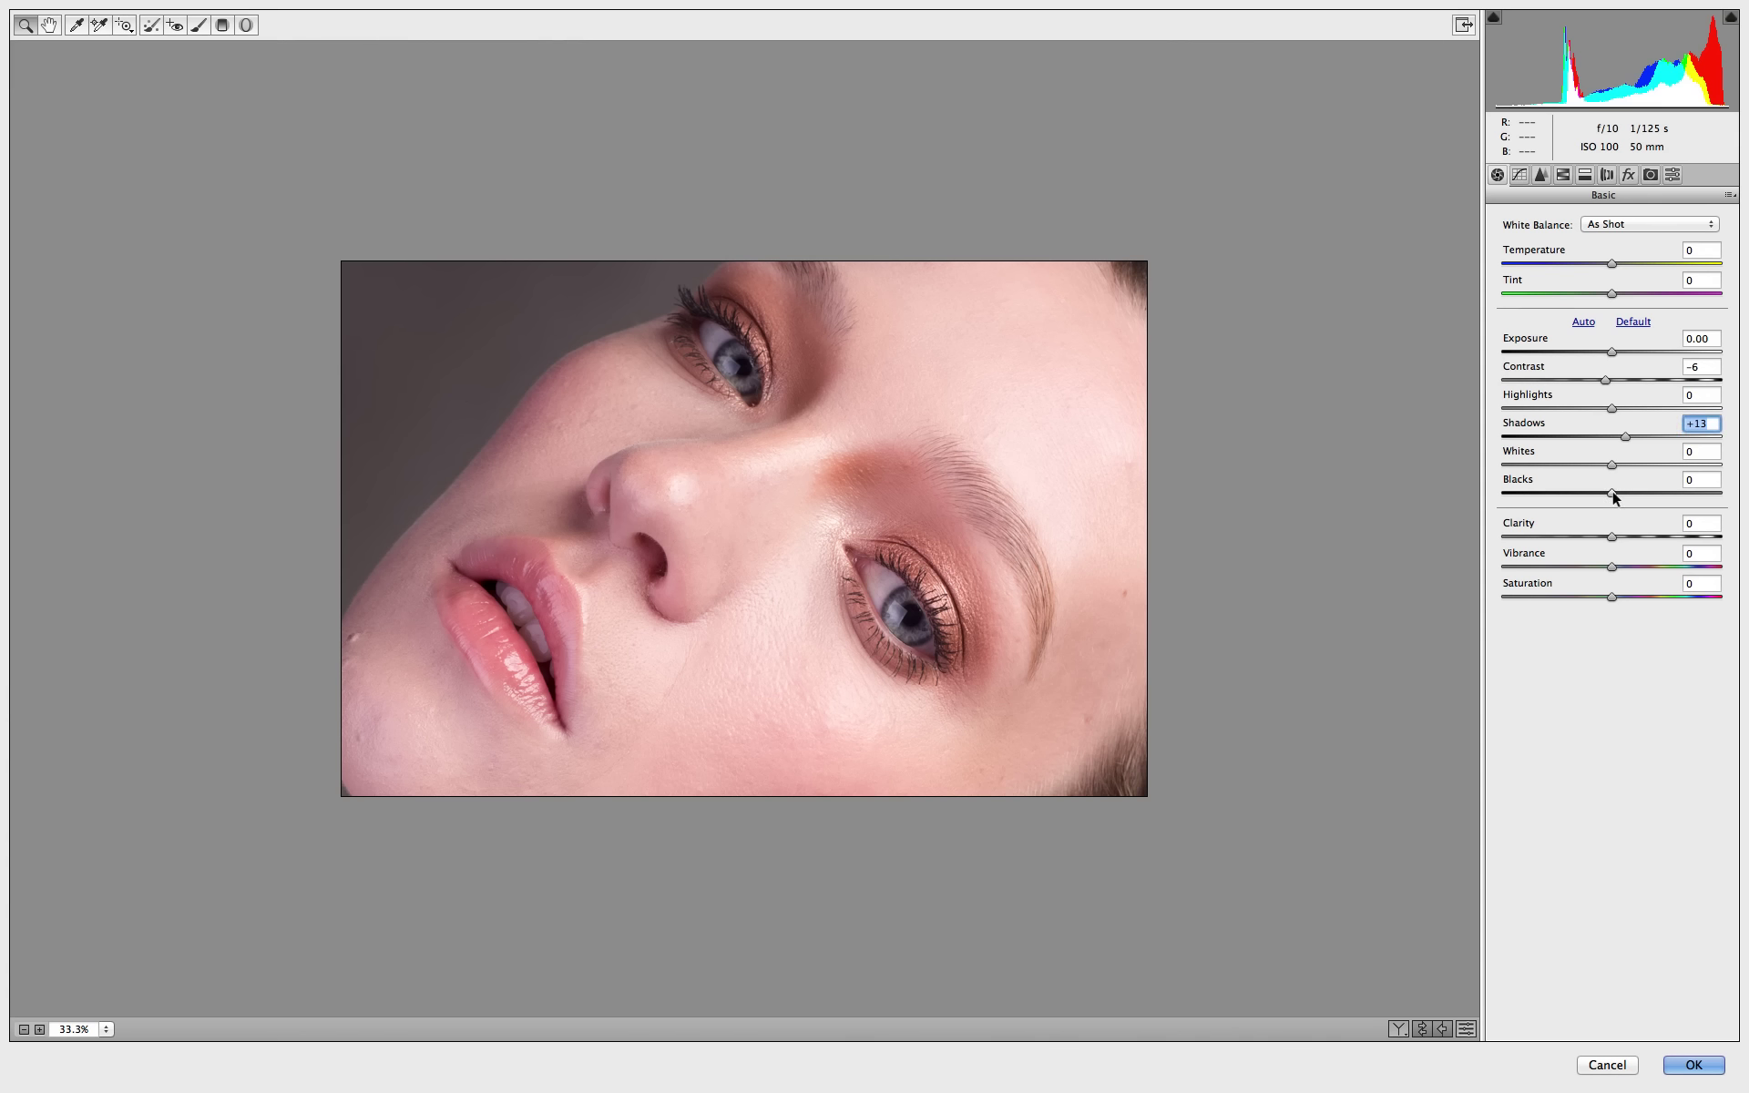
pyautogui.moveTo(1612, 493); pyautogui.dragTo(1637, 493)
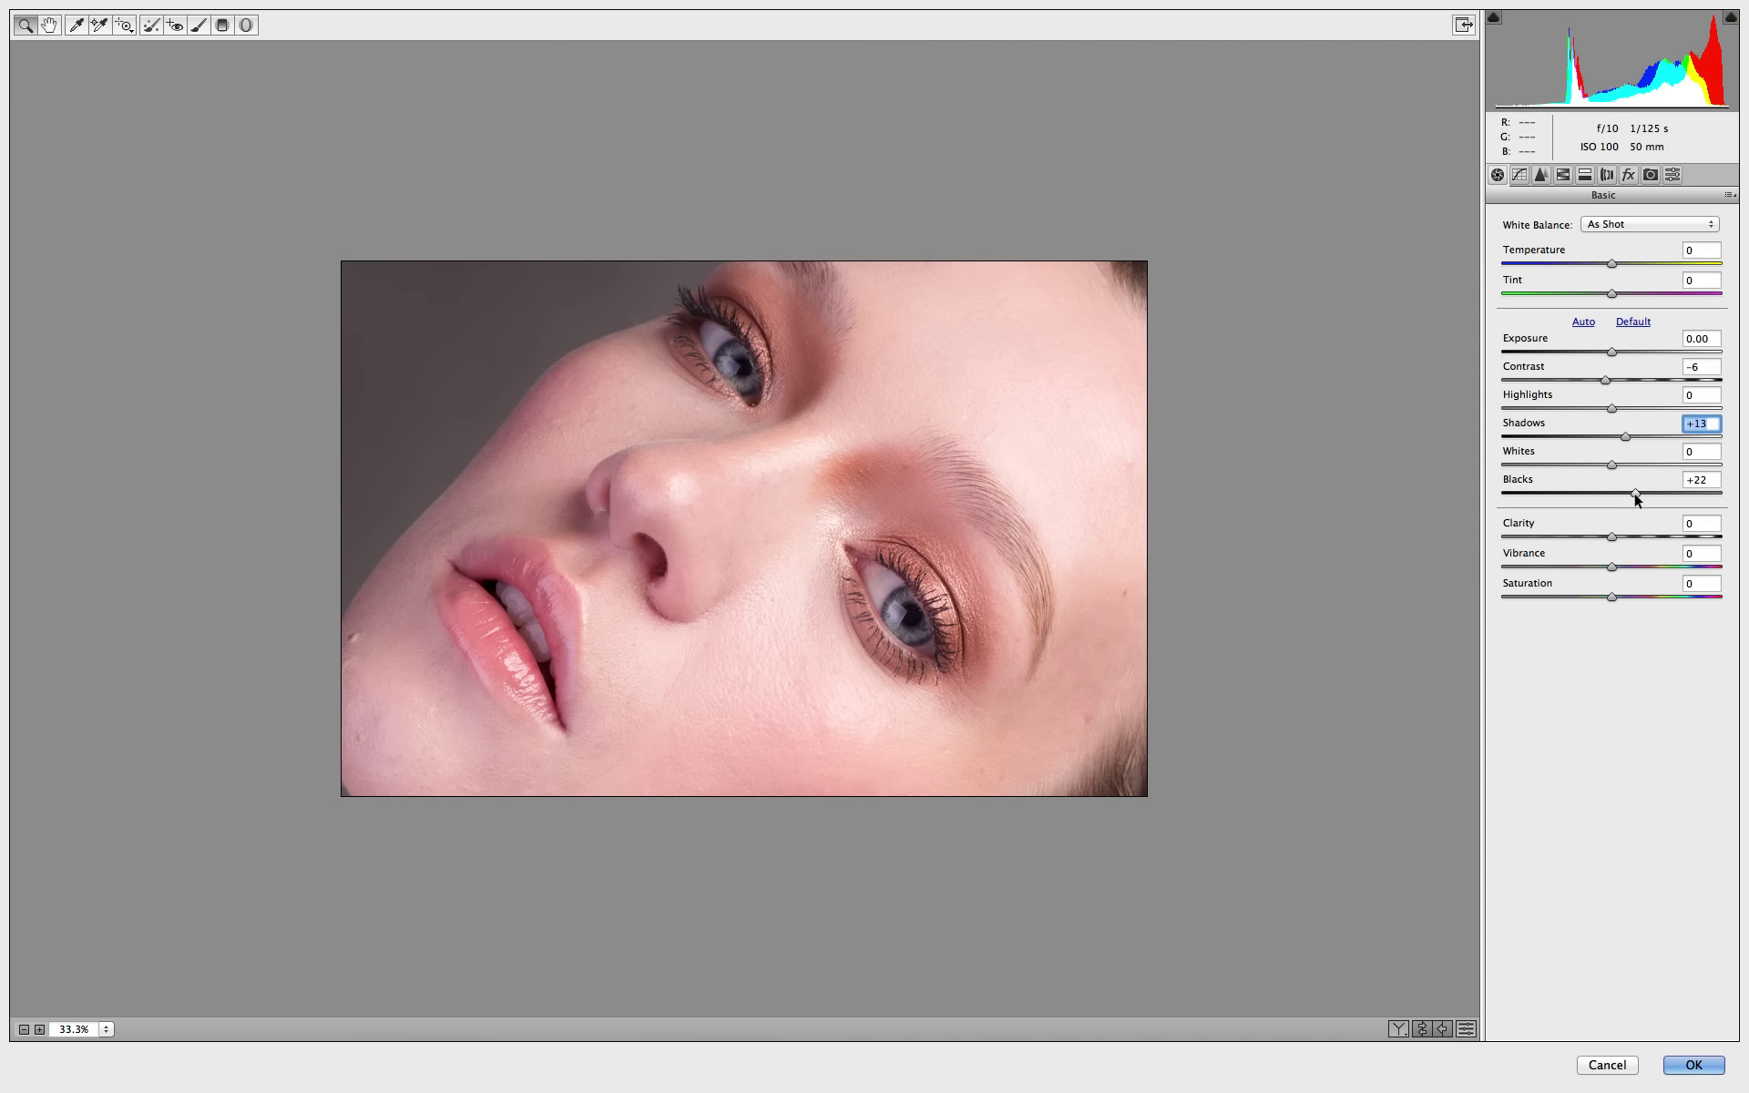
pyautogui.moveTo(1637, 495)
pyautogui.mouseDown()
pyautogui.moveTo(1672, 495)
pyautogui.moveTo(1632, 499)
pyautogui.mouseUp()
# Nudge Blacks up to +22 and lower Vibrance to -5 in the Basic panel.
pyautogui.click(1633, 500)
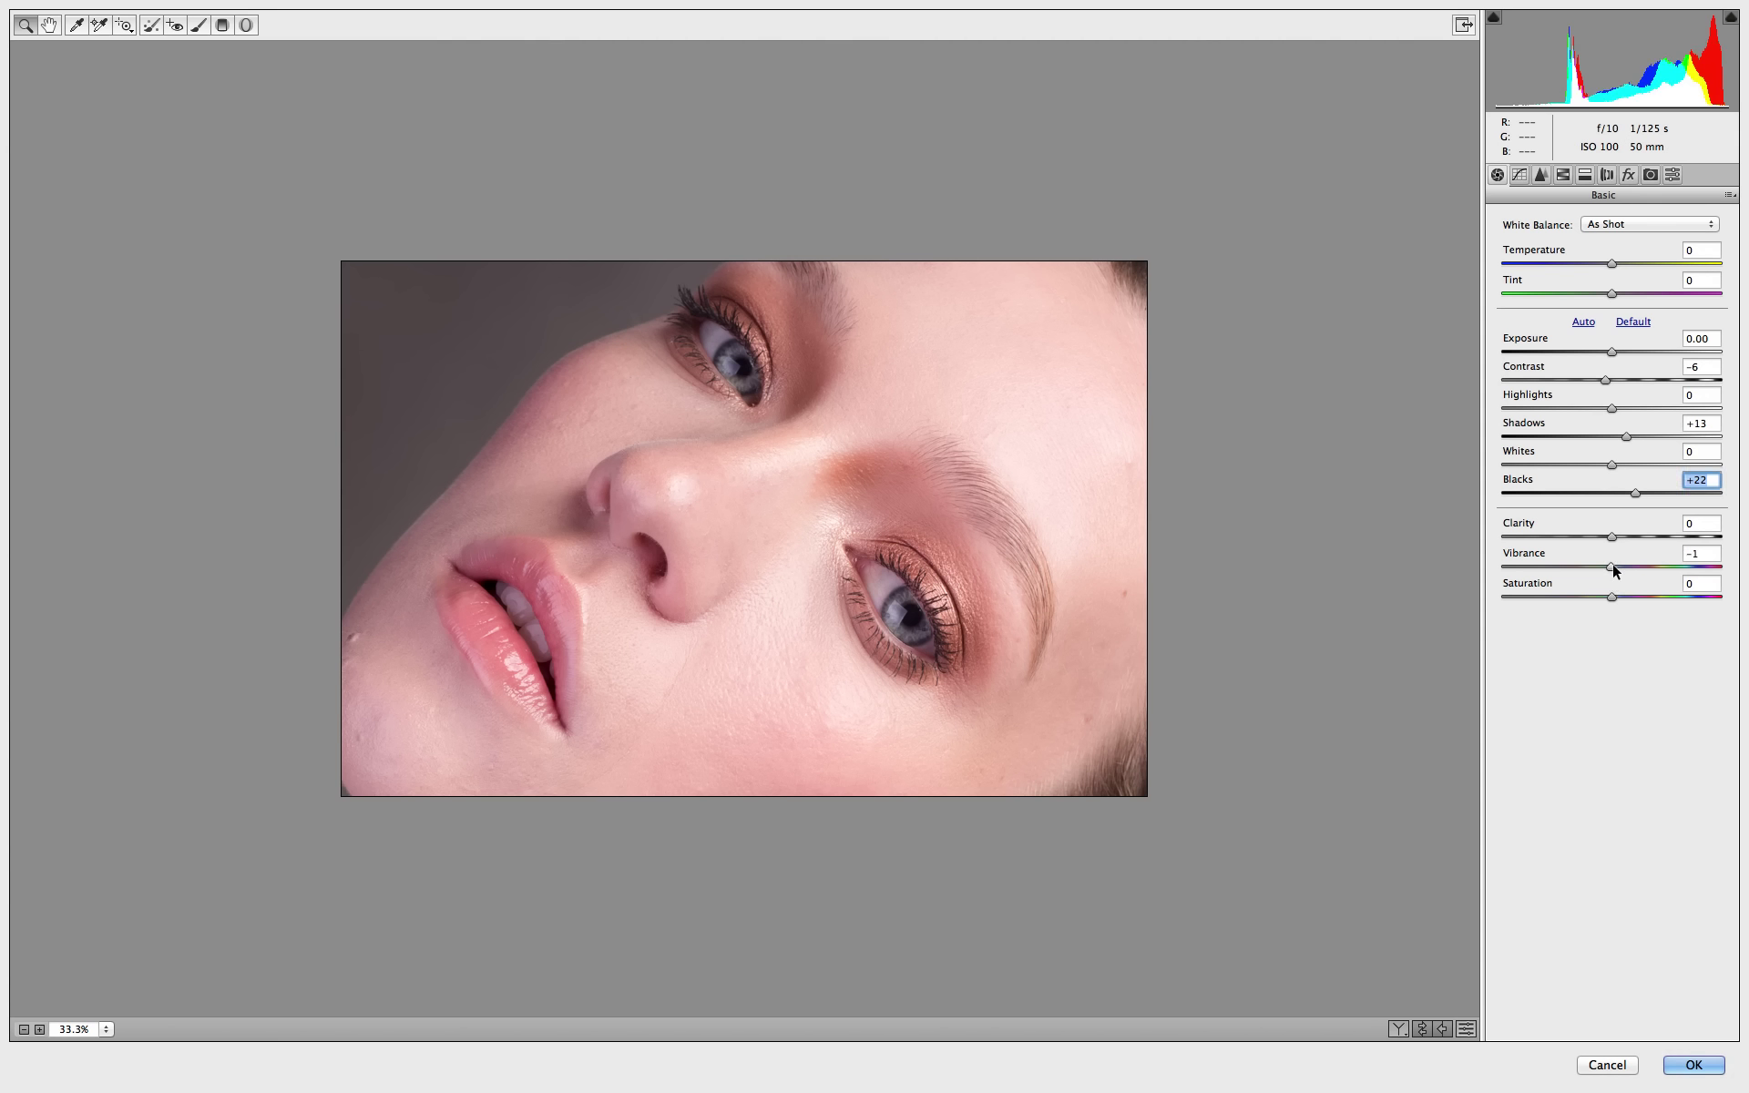
pyautogui.moveTo(1611, 569); pyautogui.dragTo(1608, 570)
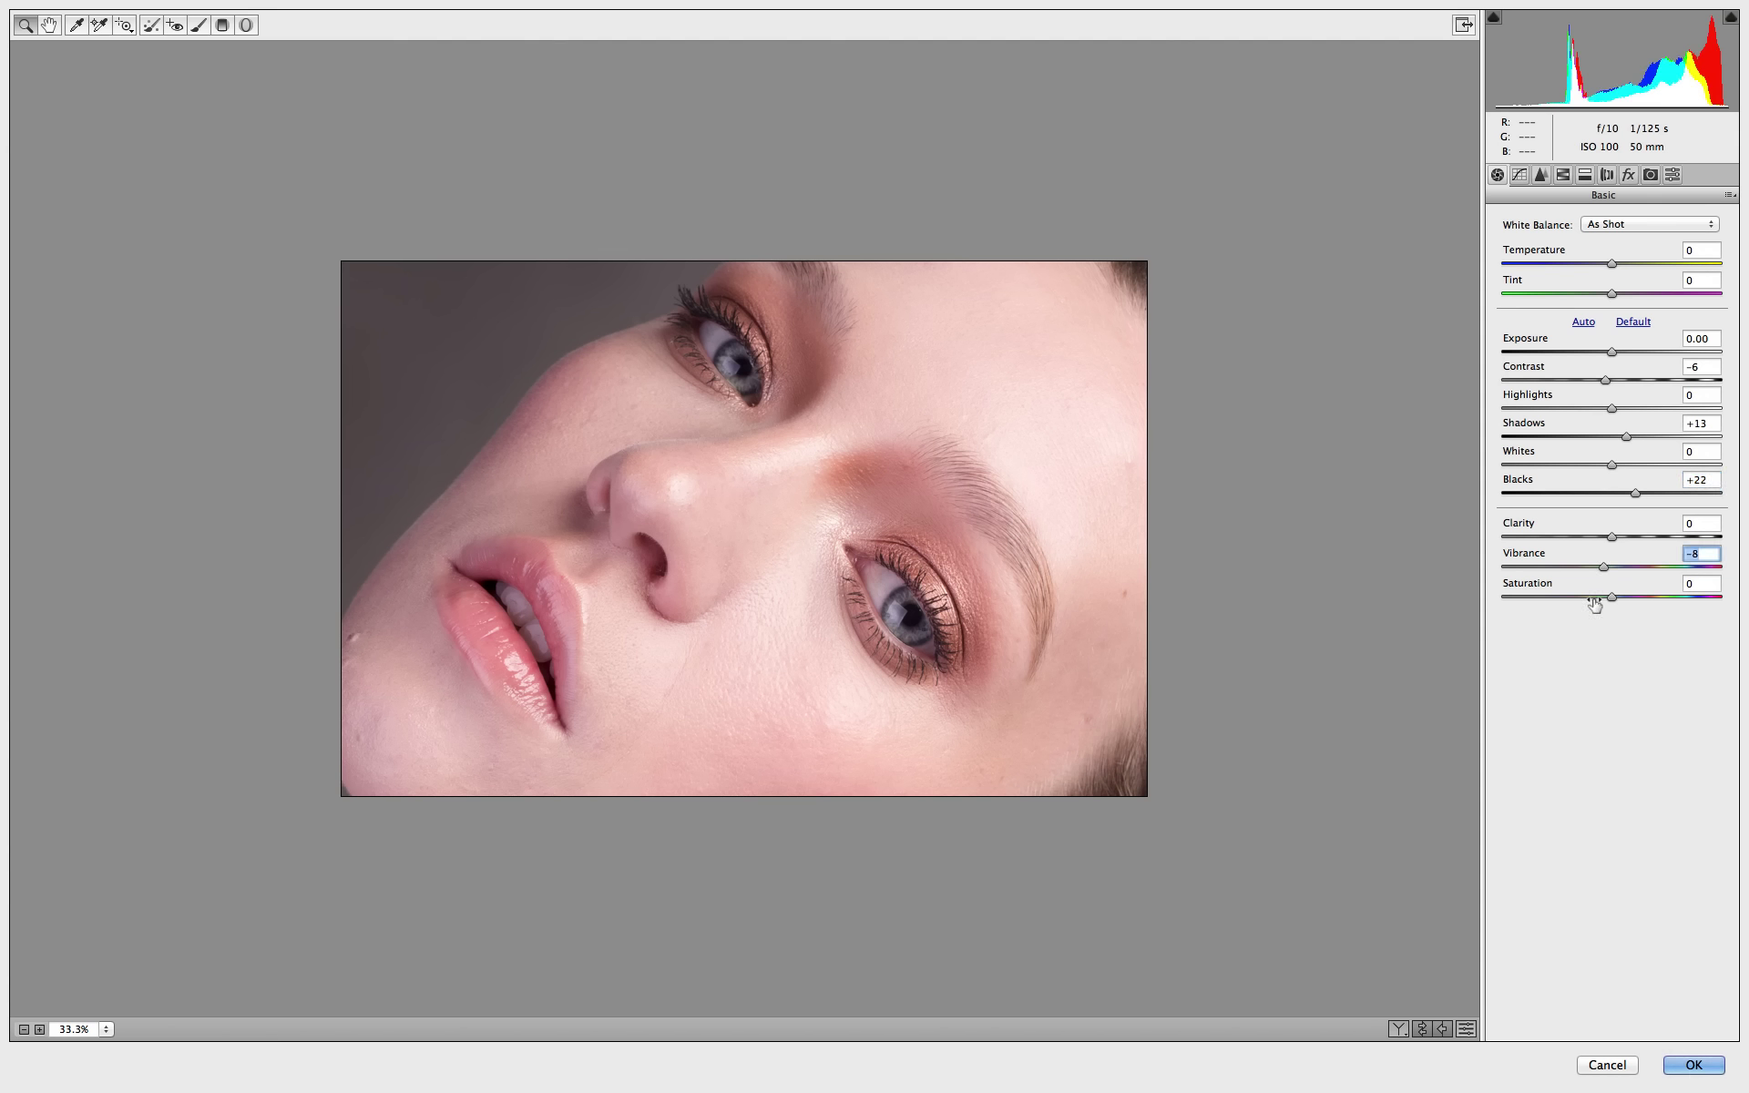
pyautogui.moveTo(1607, 569); pyautogui.dragTo(1608, 567)
# On the parametric Tone Curve, raise Darks to +21 and lower Shadows to -7.
pyautogui.click(1518, 174)
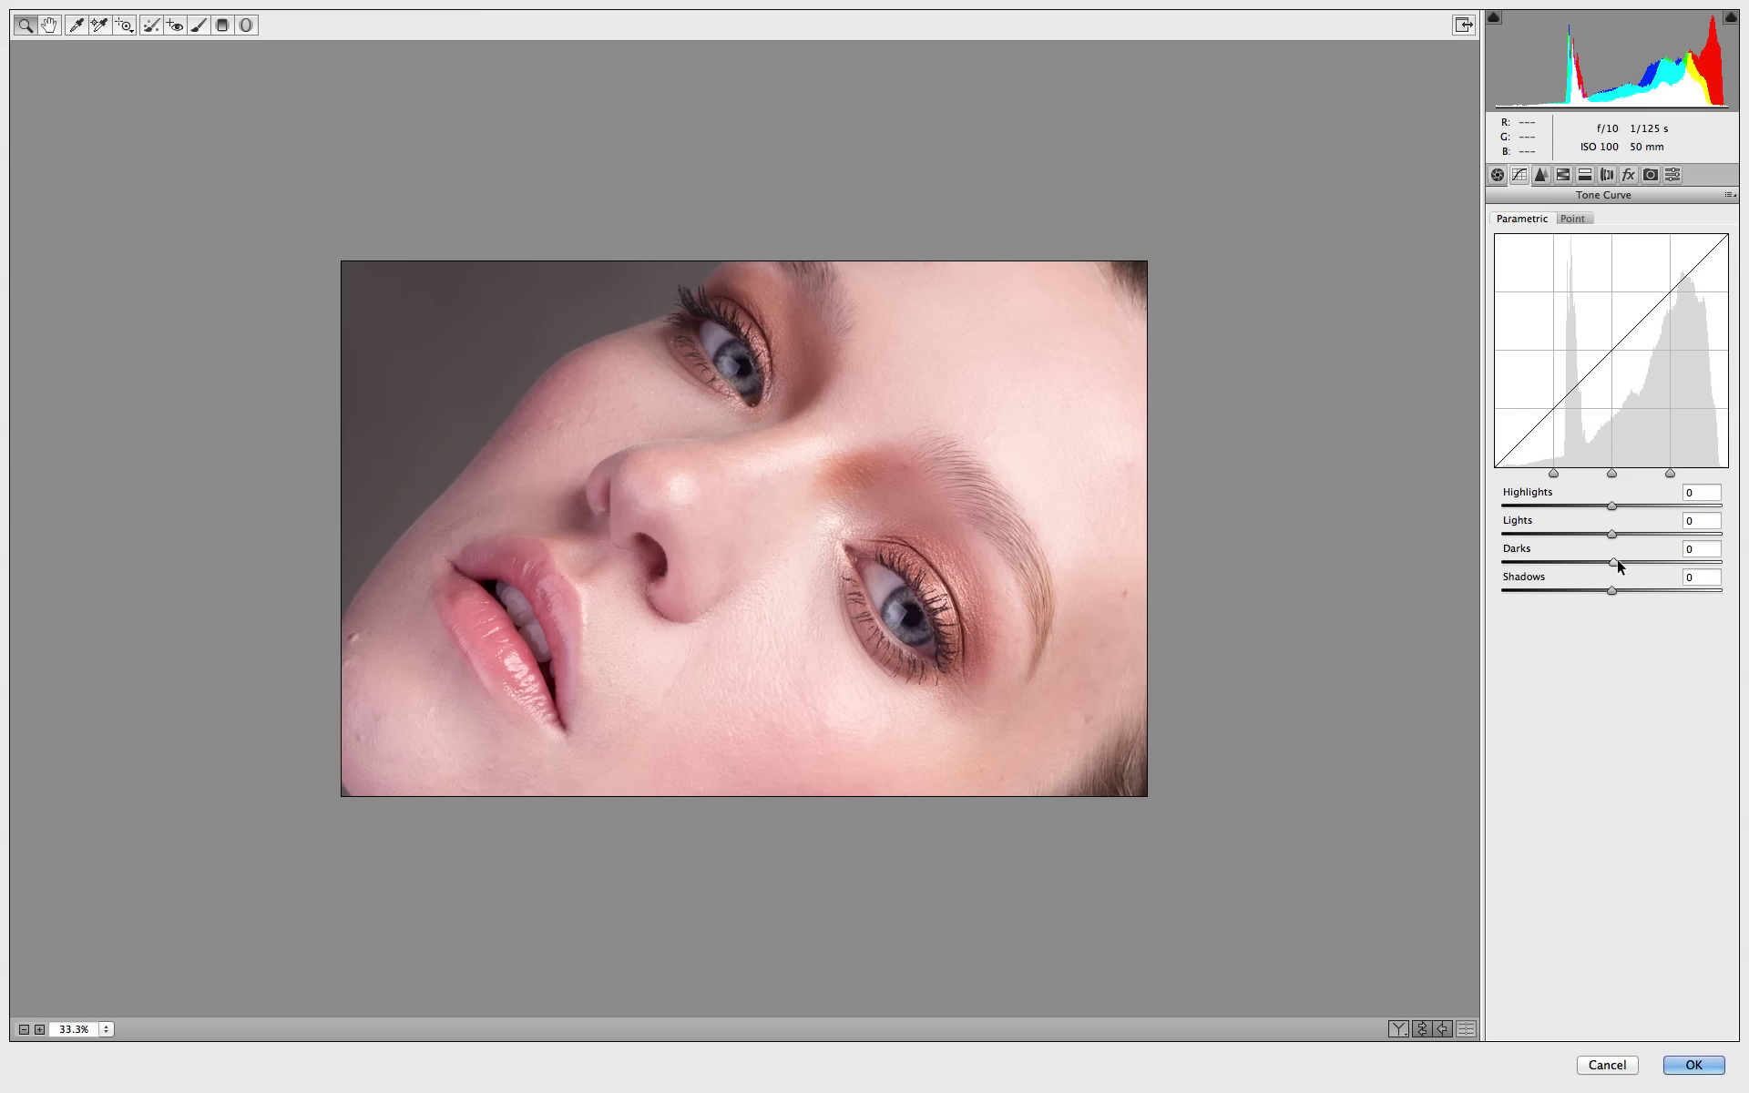
pyautogui.moveTo(1618, 560); pyautogui.dragTo(1634, 561)
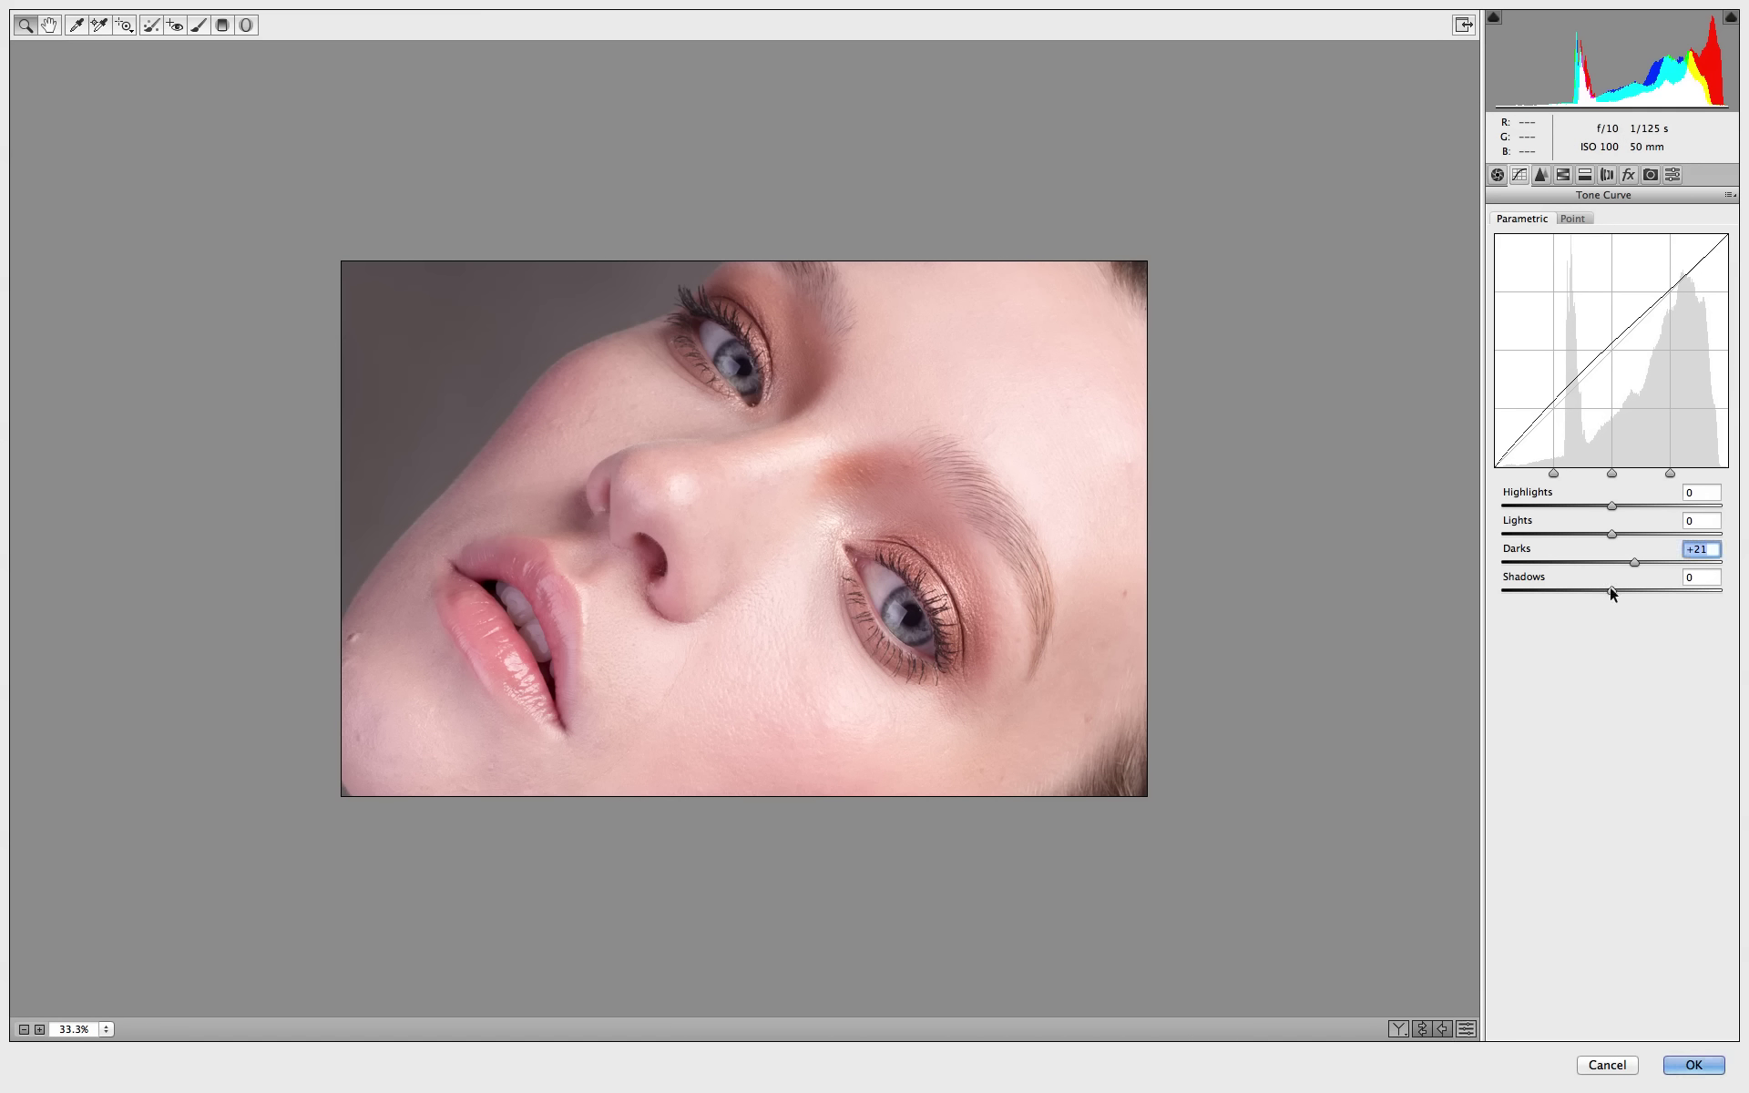
pyautogui.moveTo(1610, 592); pyautogui.dragTo(1605, 590)
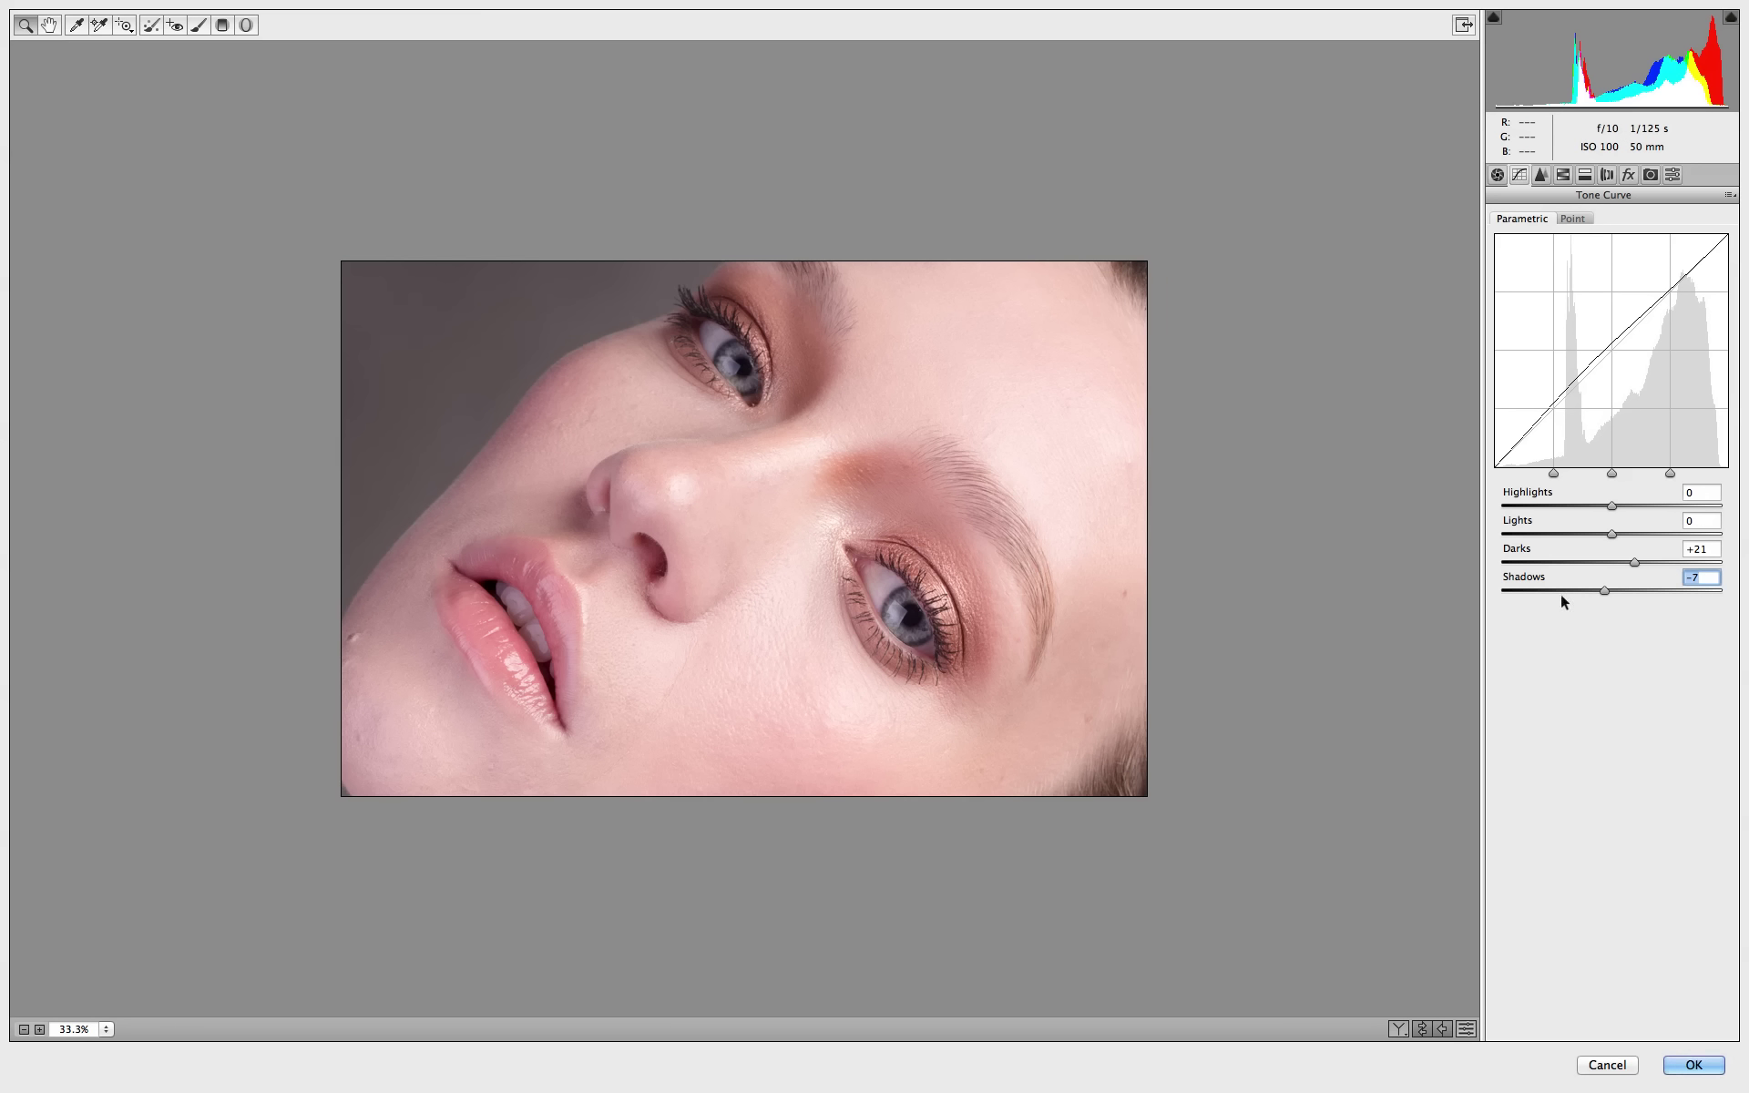
# In the Basic panel, reset Camera Raw to defaults and undo back to compare with the edits.
pyautogui.click(1498, 173)
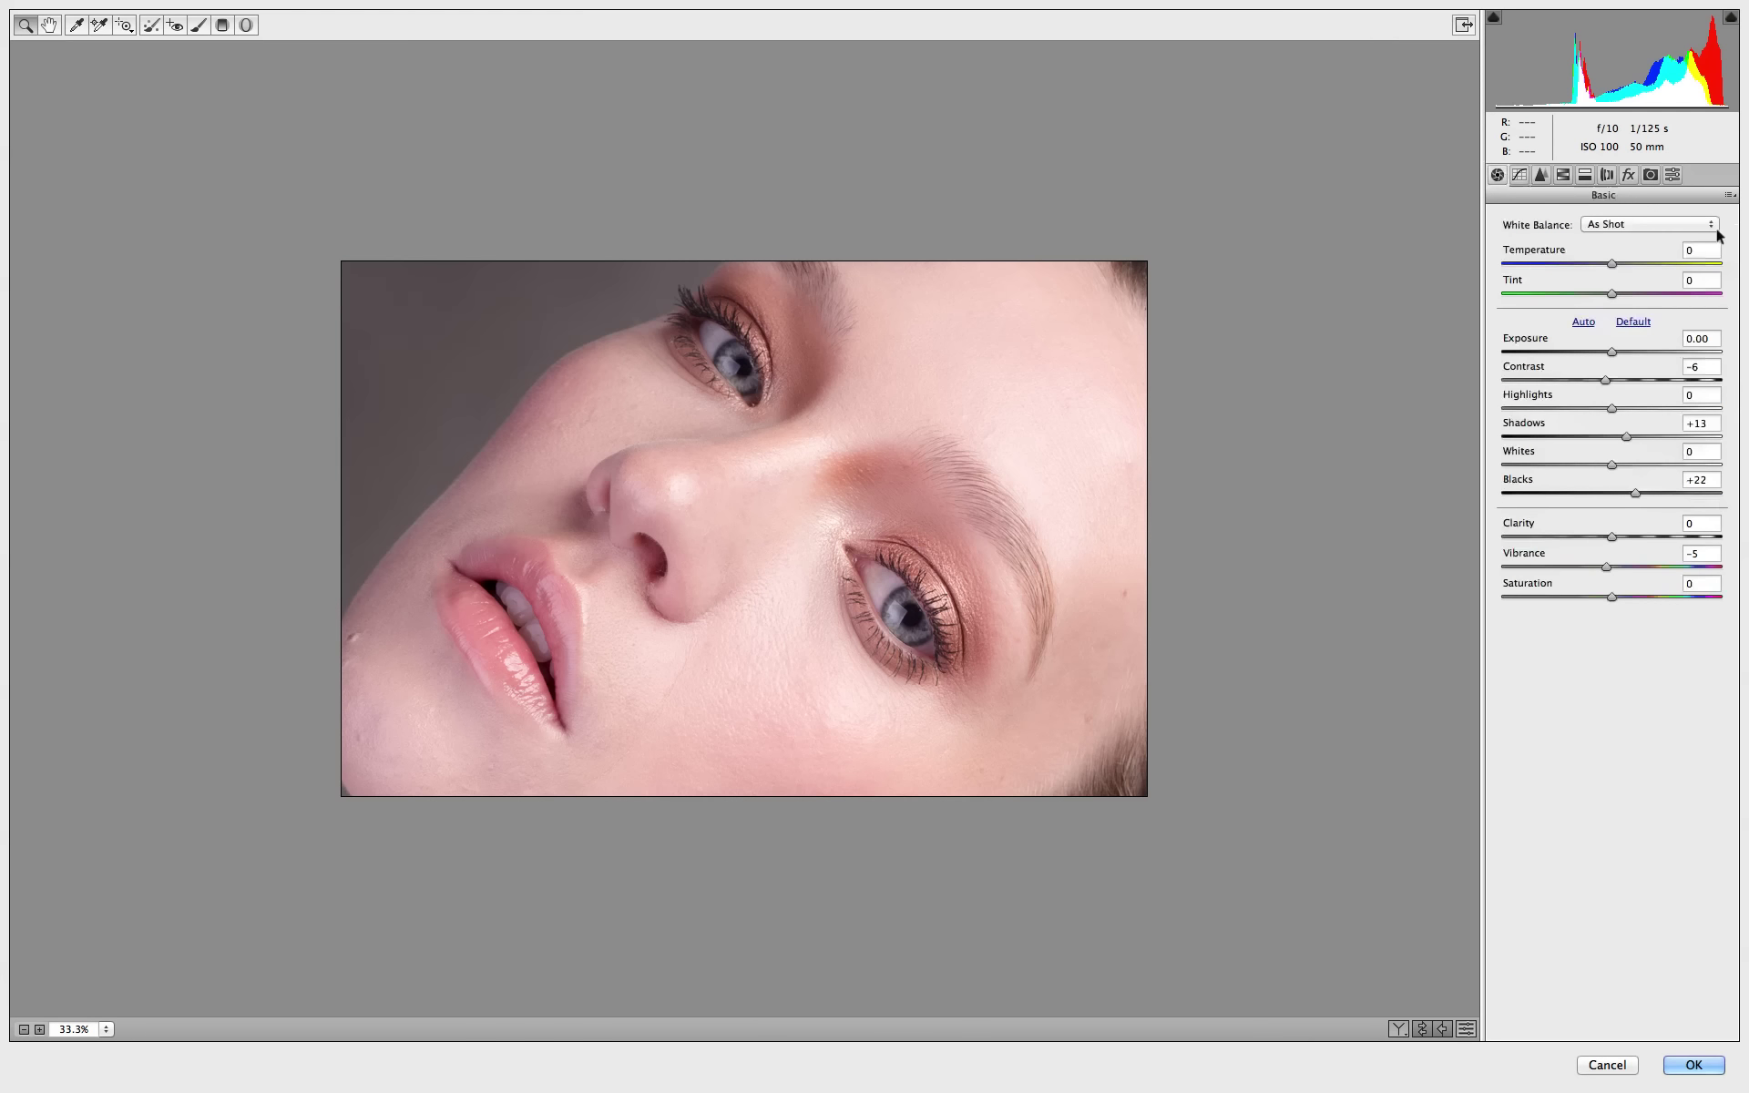
pyautogui.click(1729, 195)
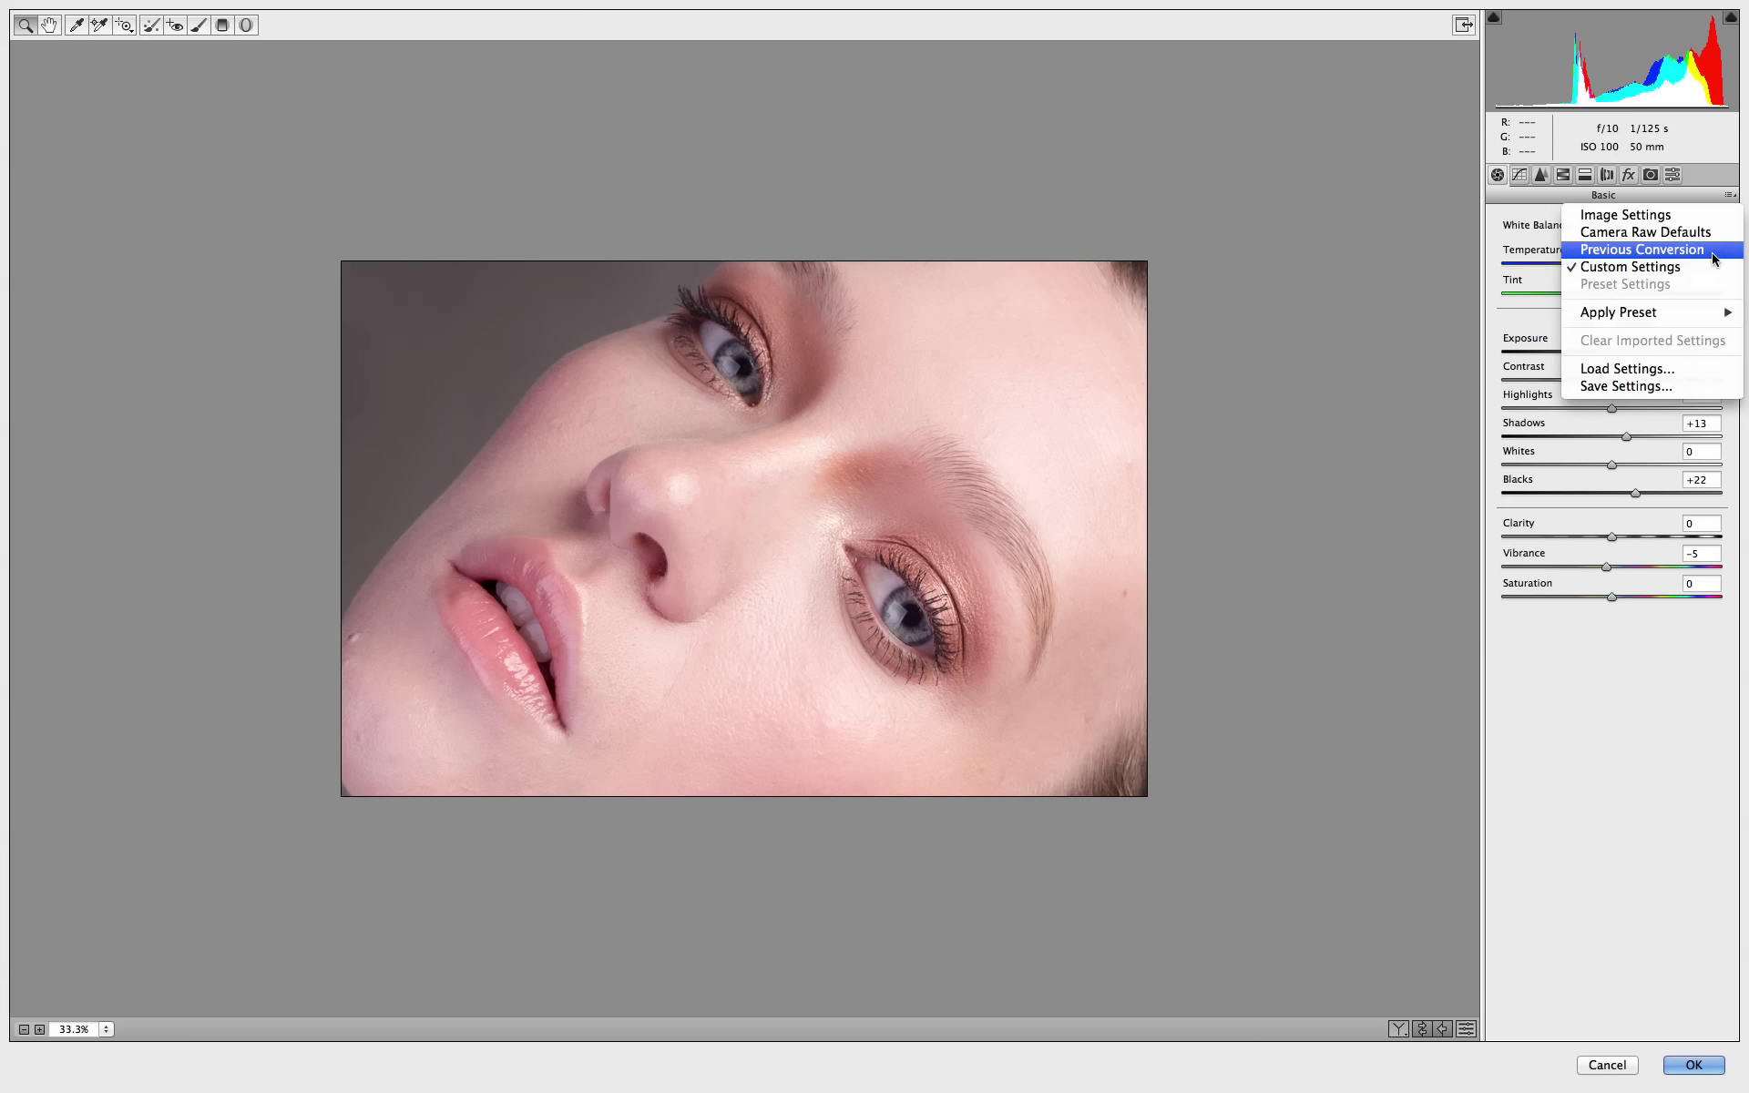
pyautogui.click(1649, 232)
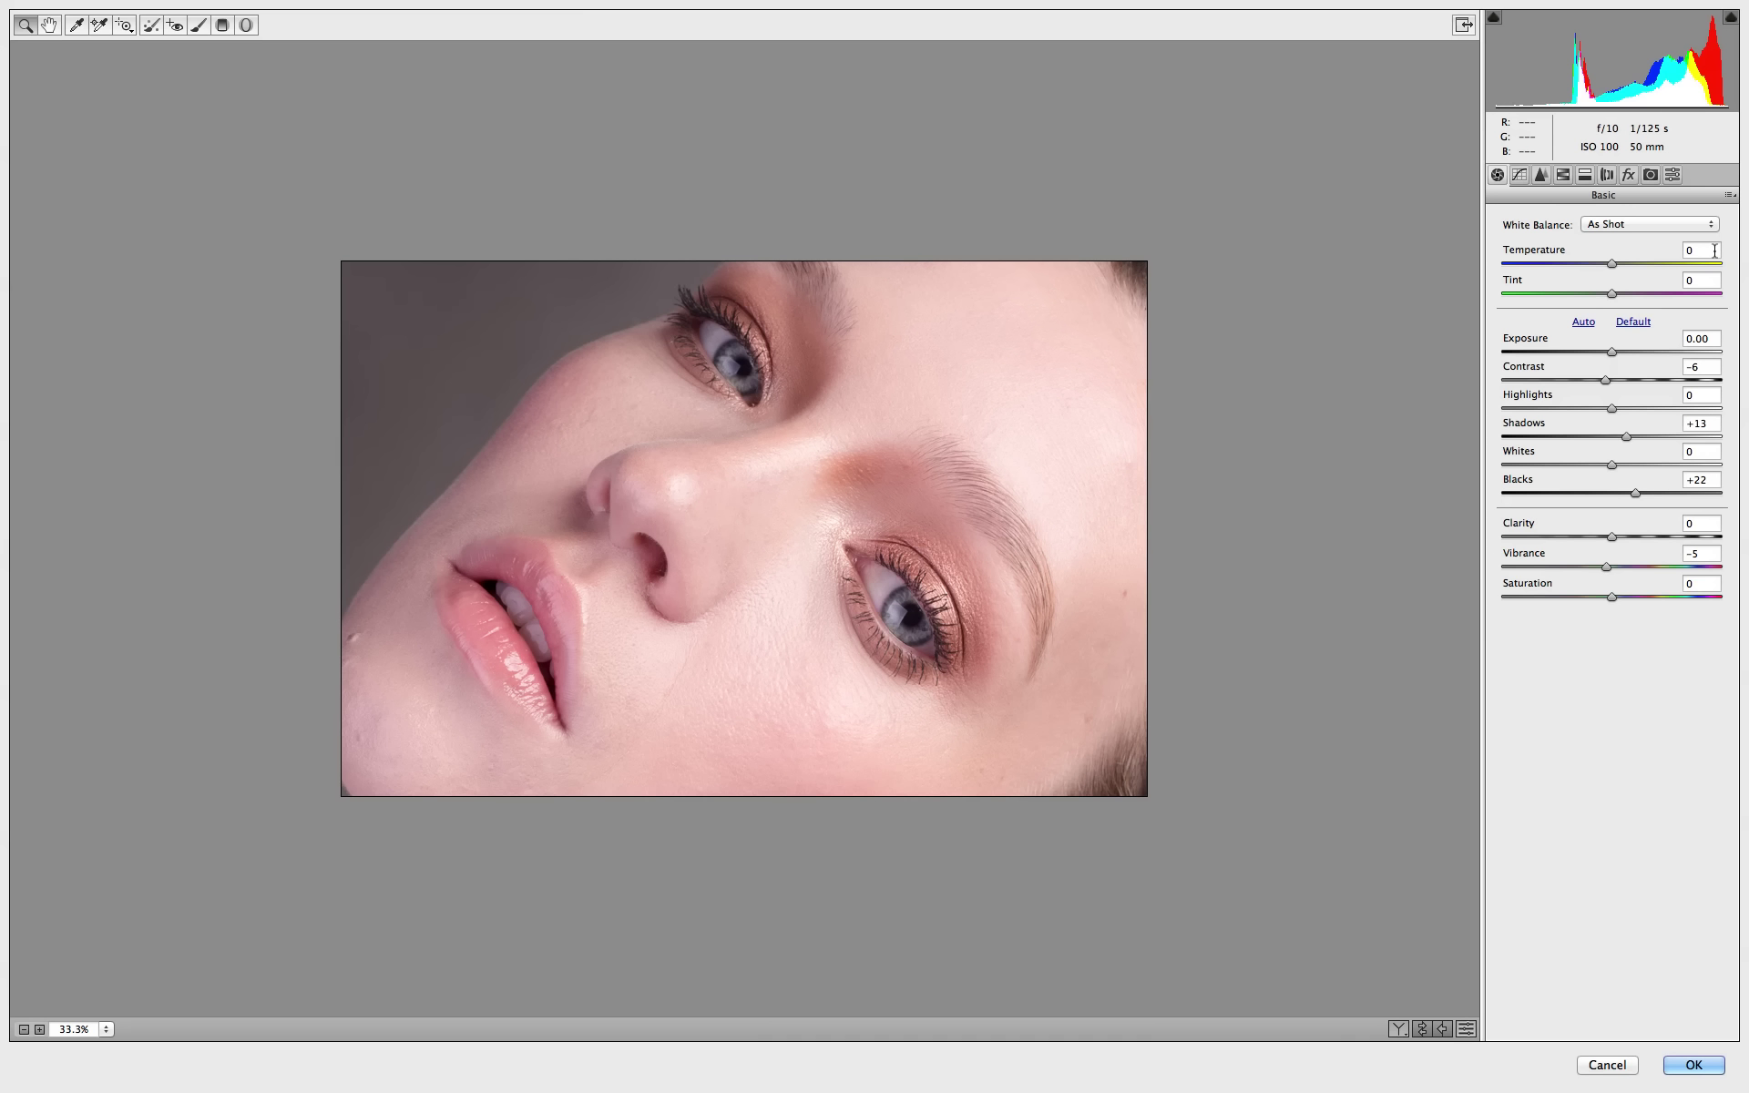
pyautogui.click(1730, 195)
pyautogui.click(1723, 235)
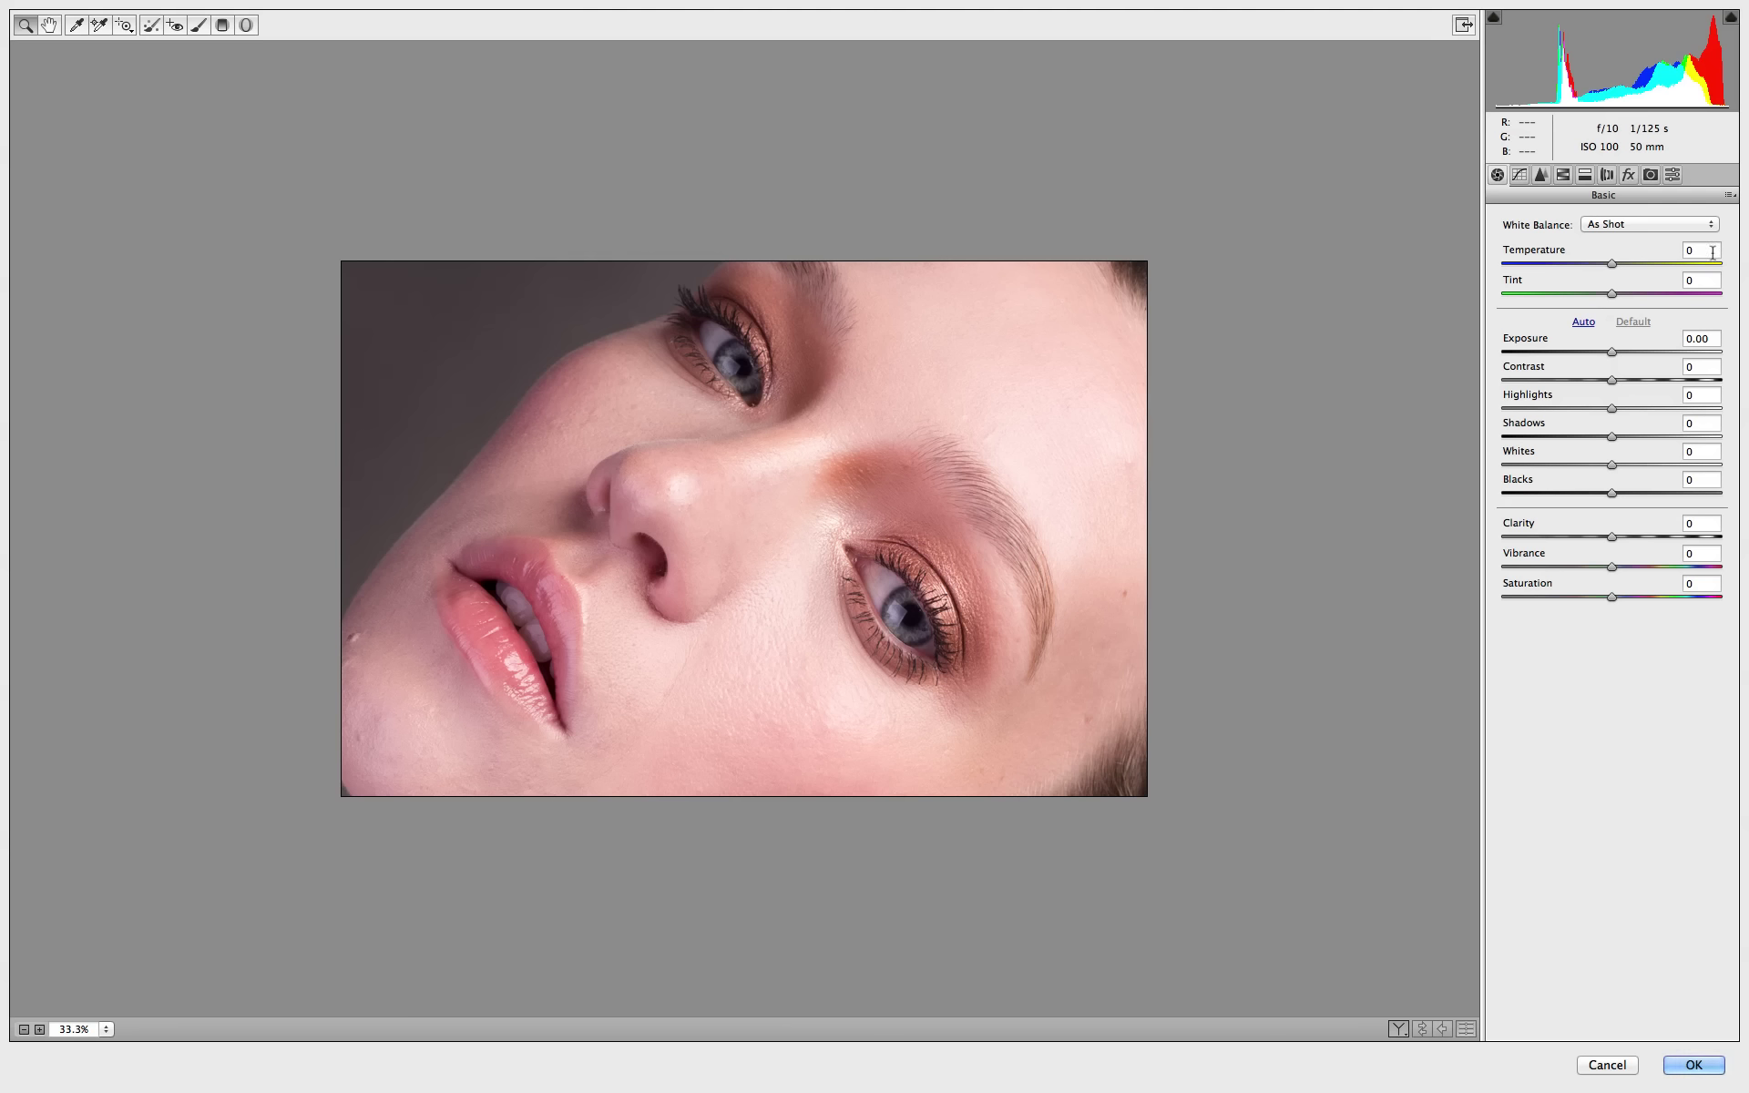
pyautogui.hotkey('ctrl', 'z')
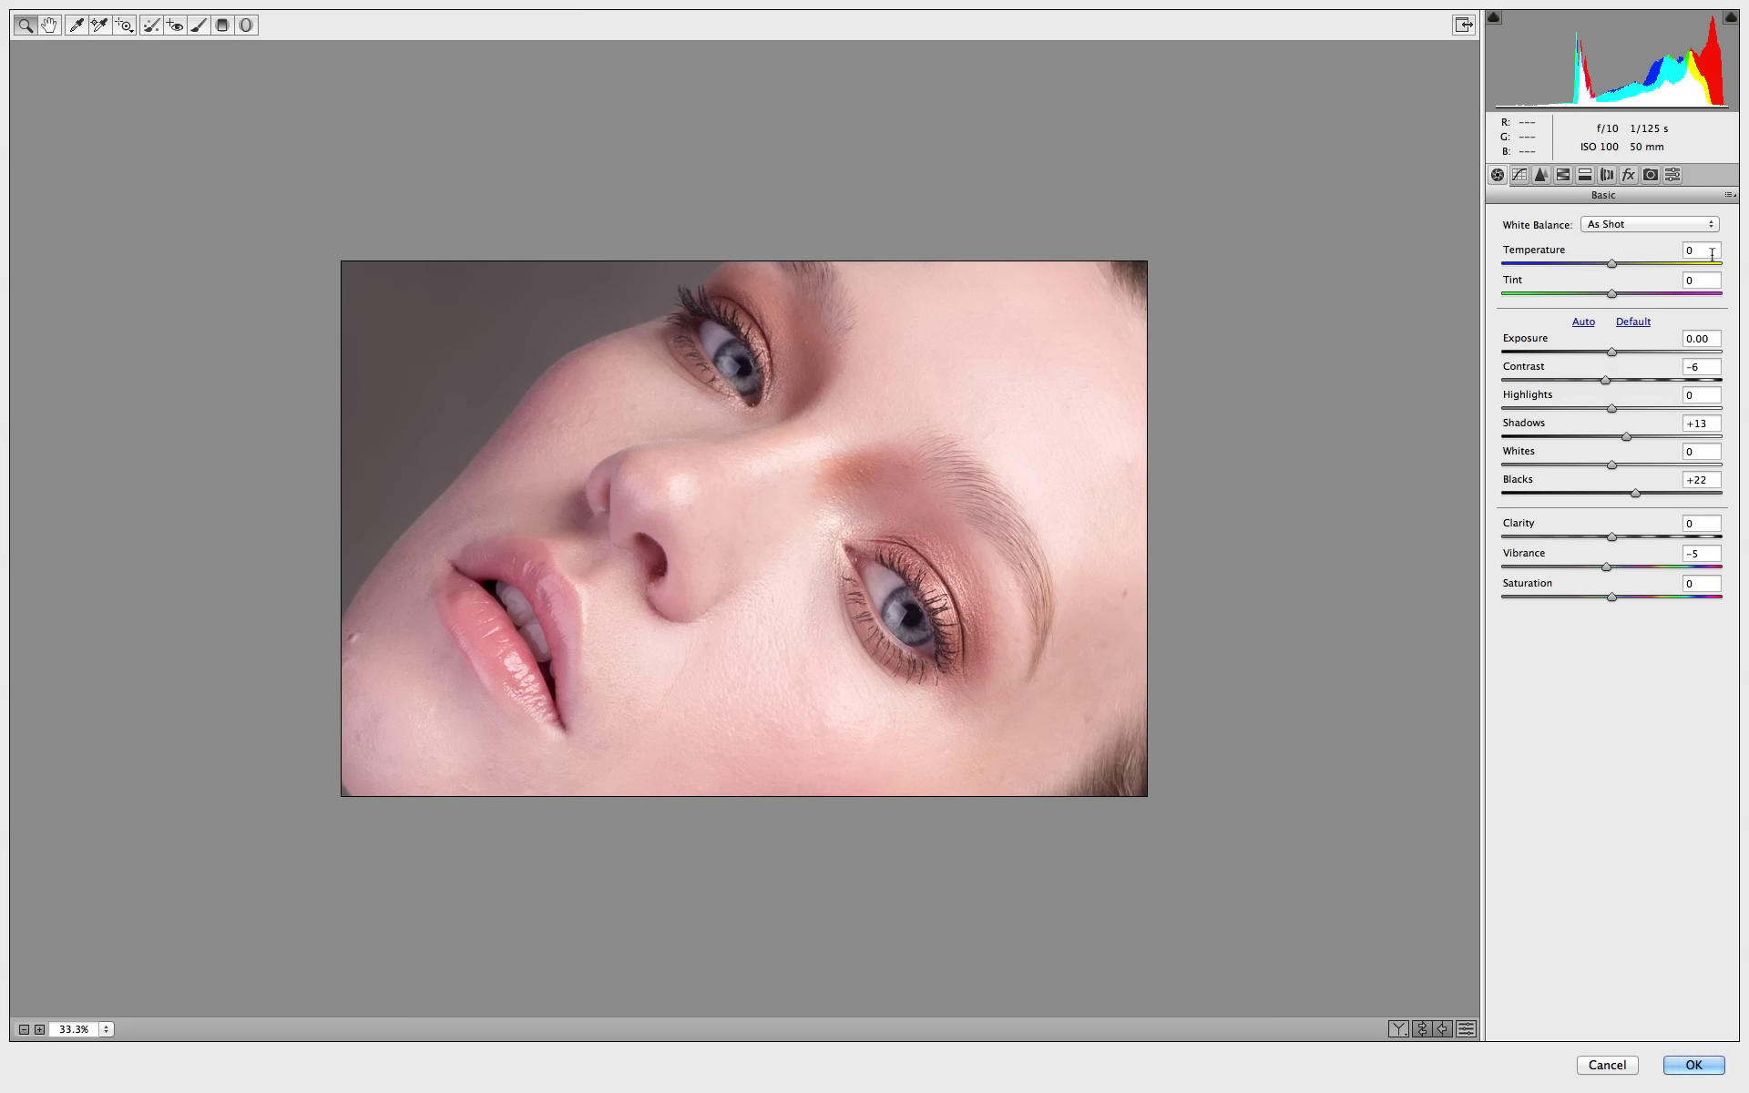
pyautogui.hotkey('ctrl', 'z')
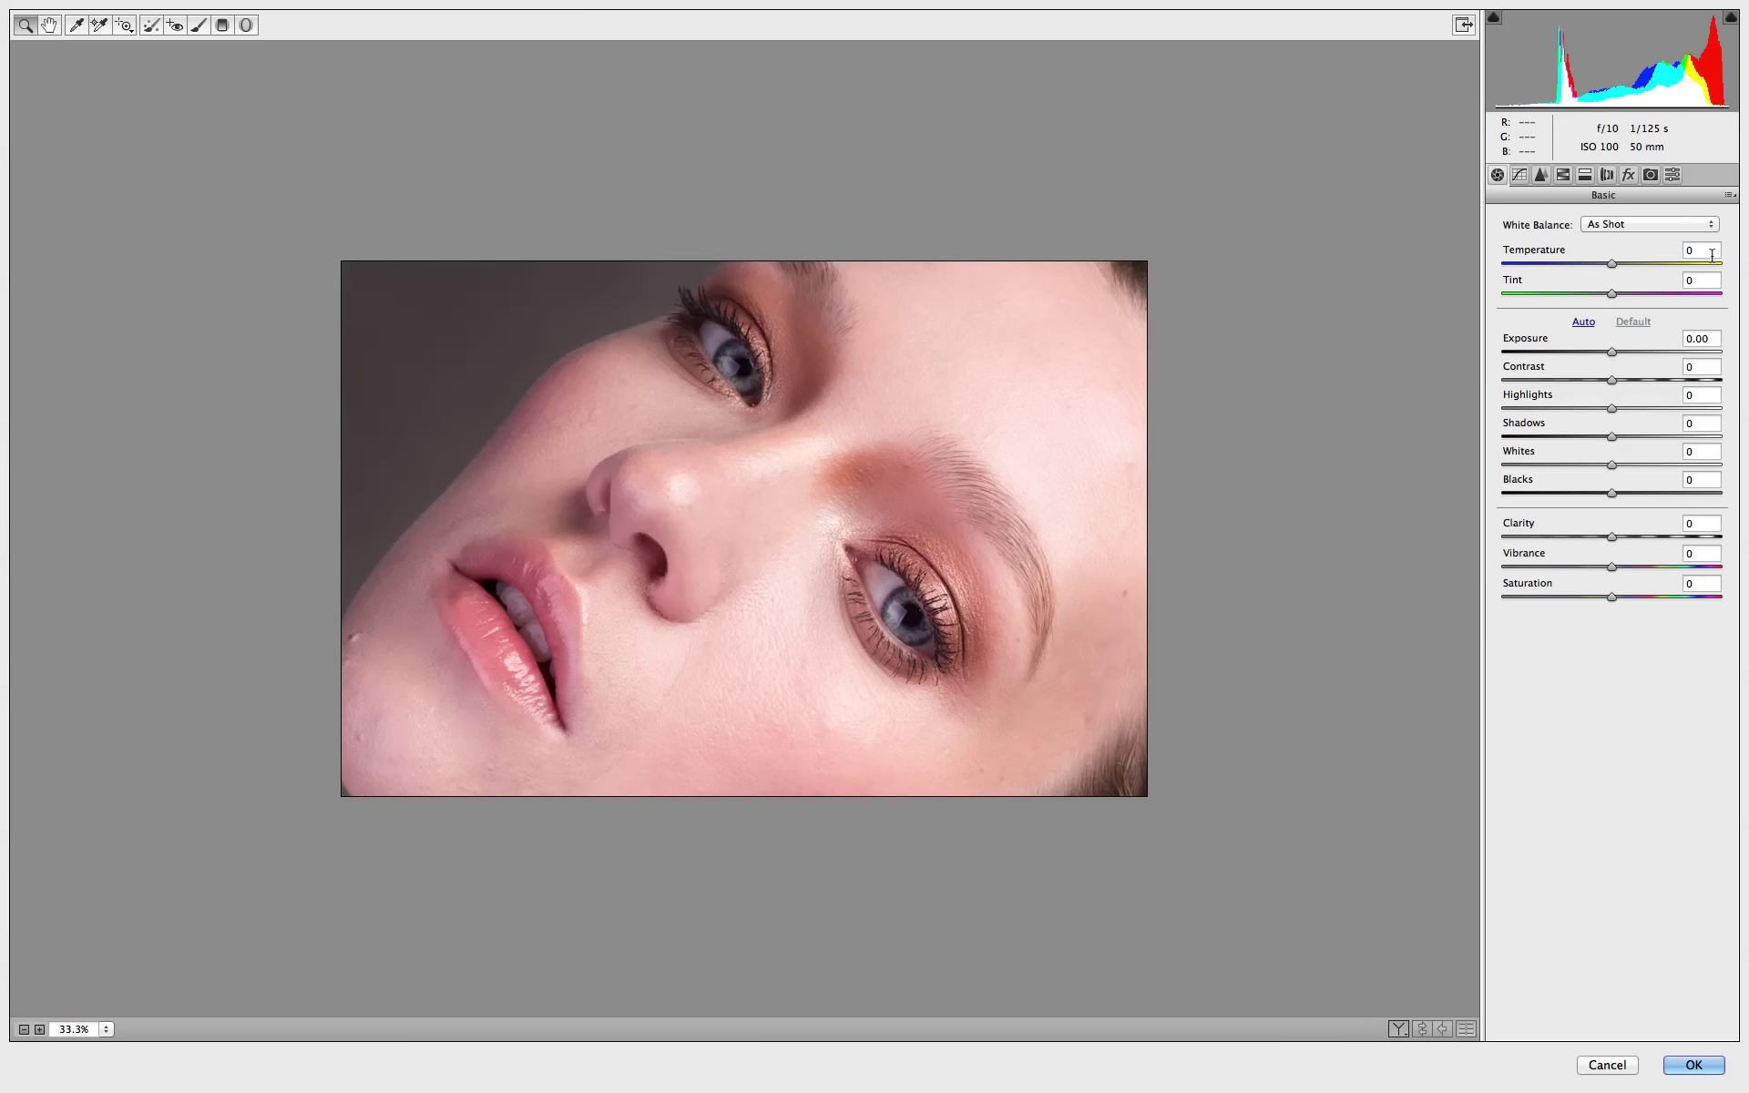
pyautogui.hotkey('ctrl', 'z')
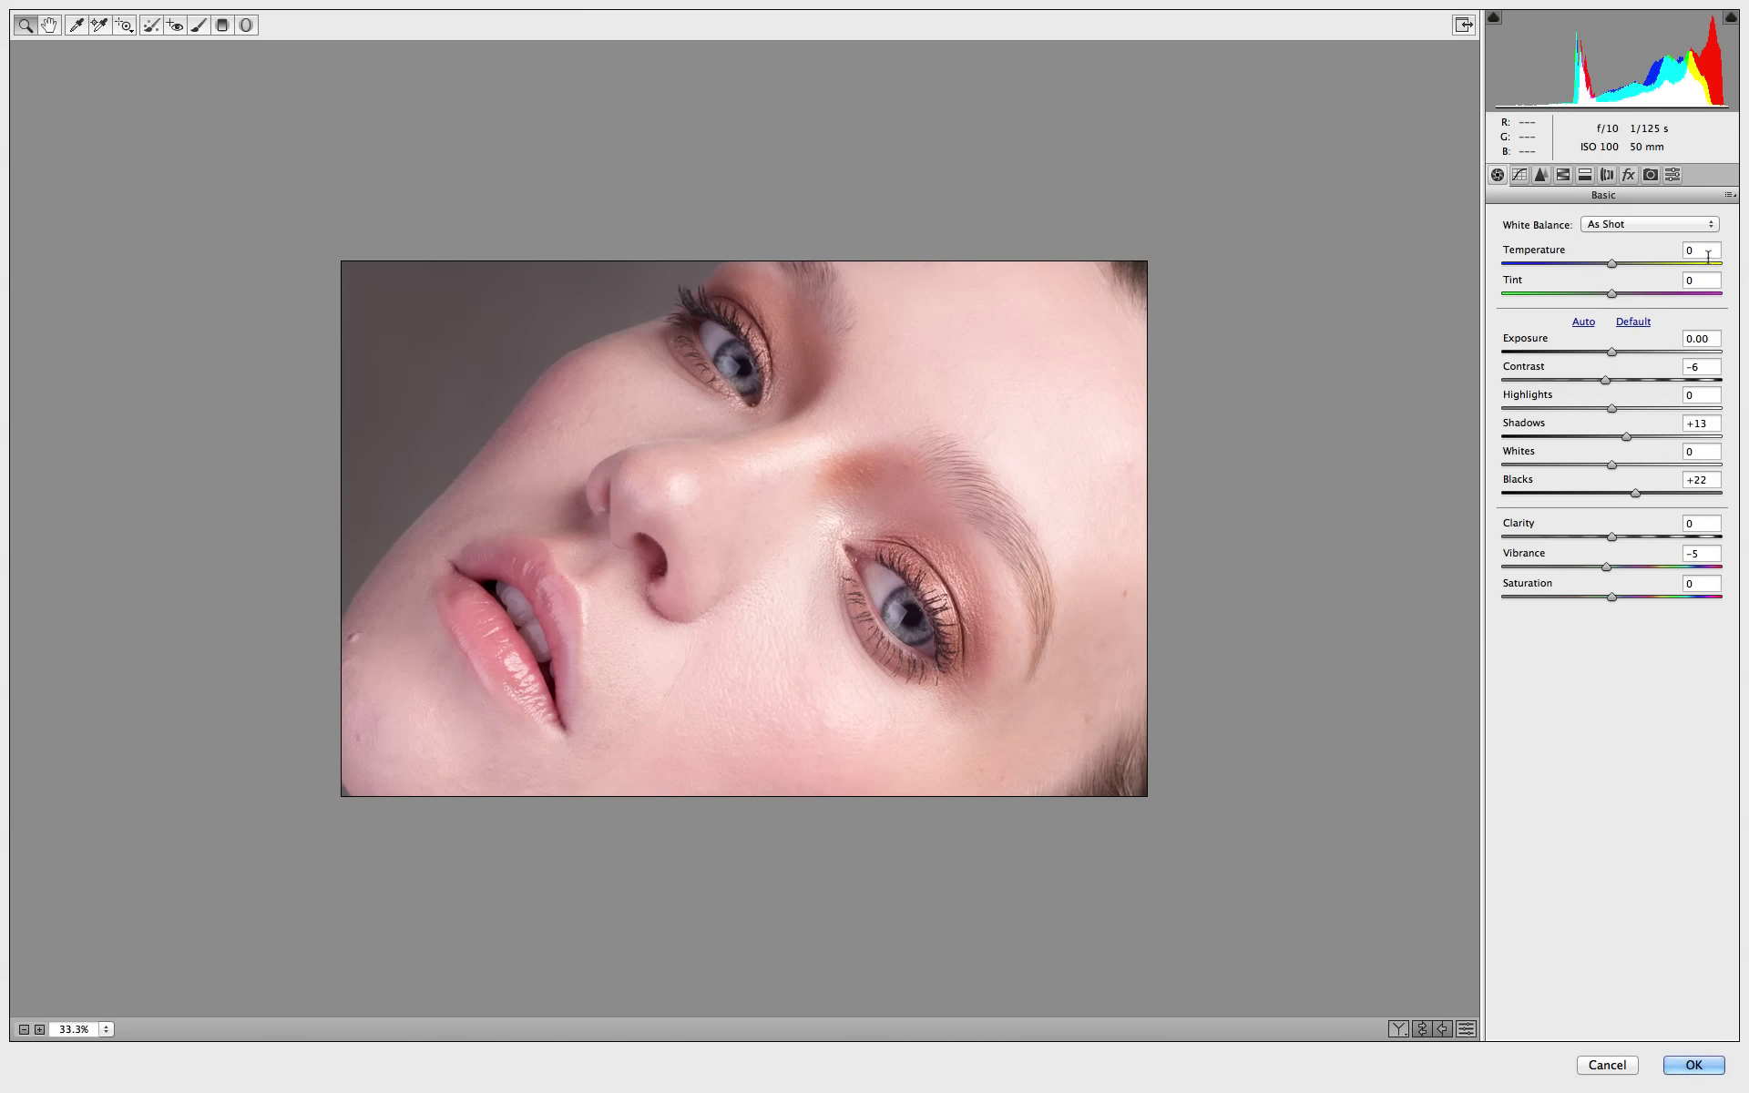
# Lower Vibrance to -8, then reset and restore the basic settings to compare again.
pyautogui.press('p')
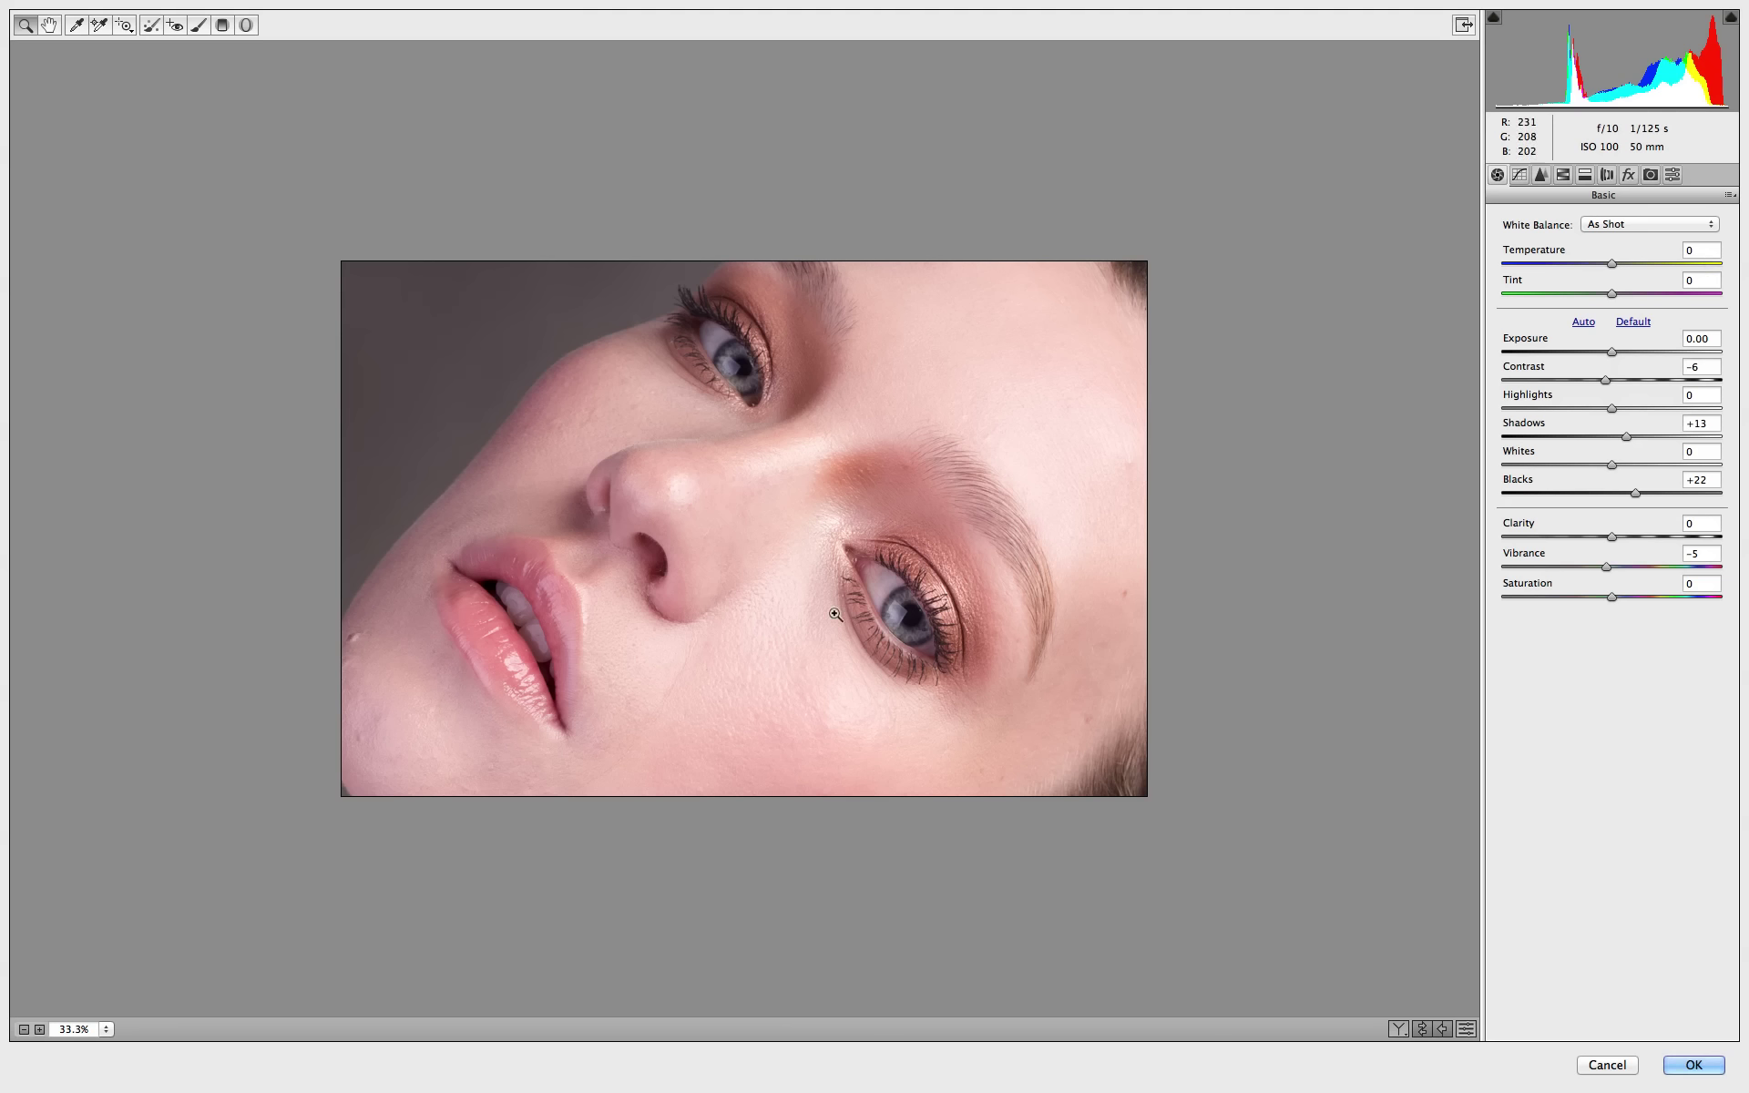
pyautogui.press('Down')
pyautogui.press('Down')
pyautogui.press('Down')
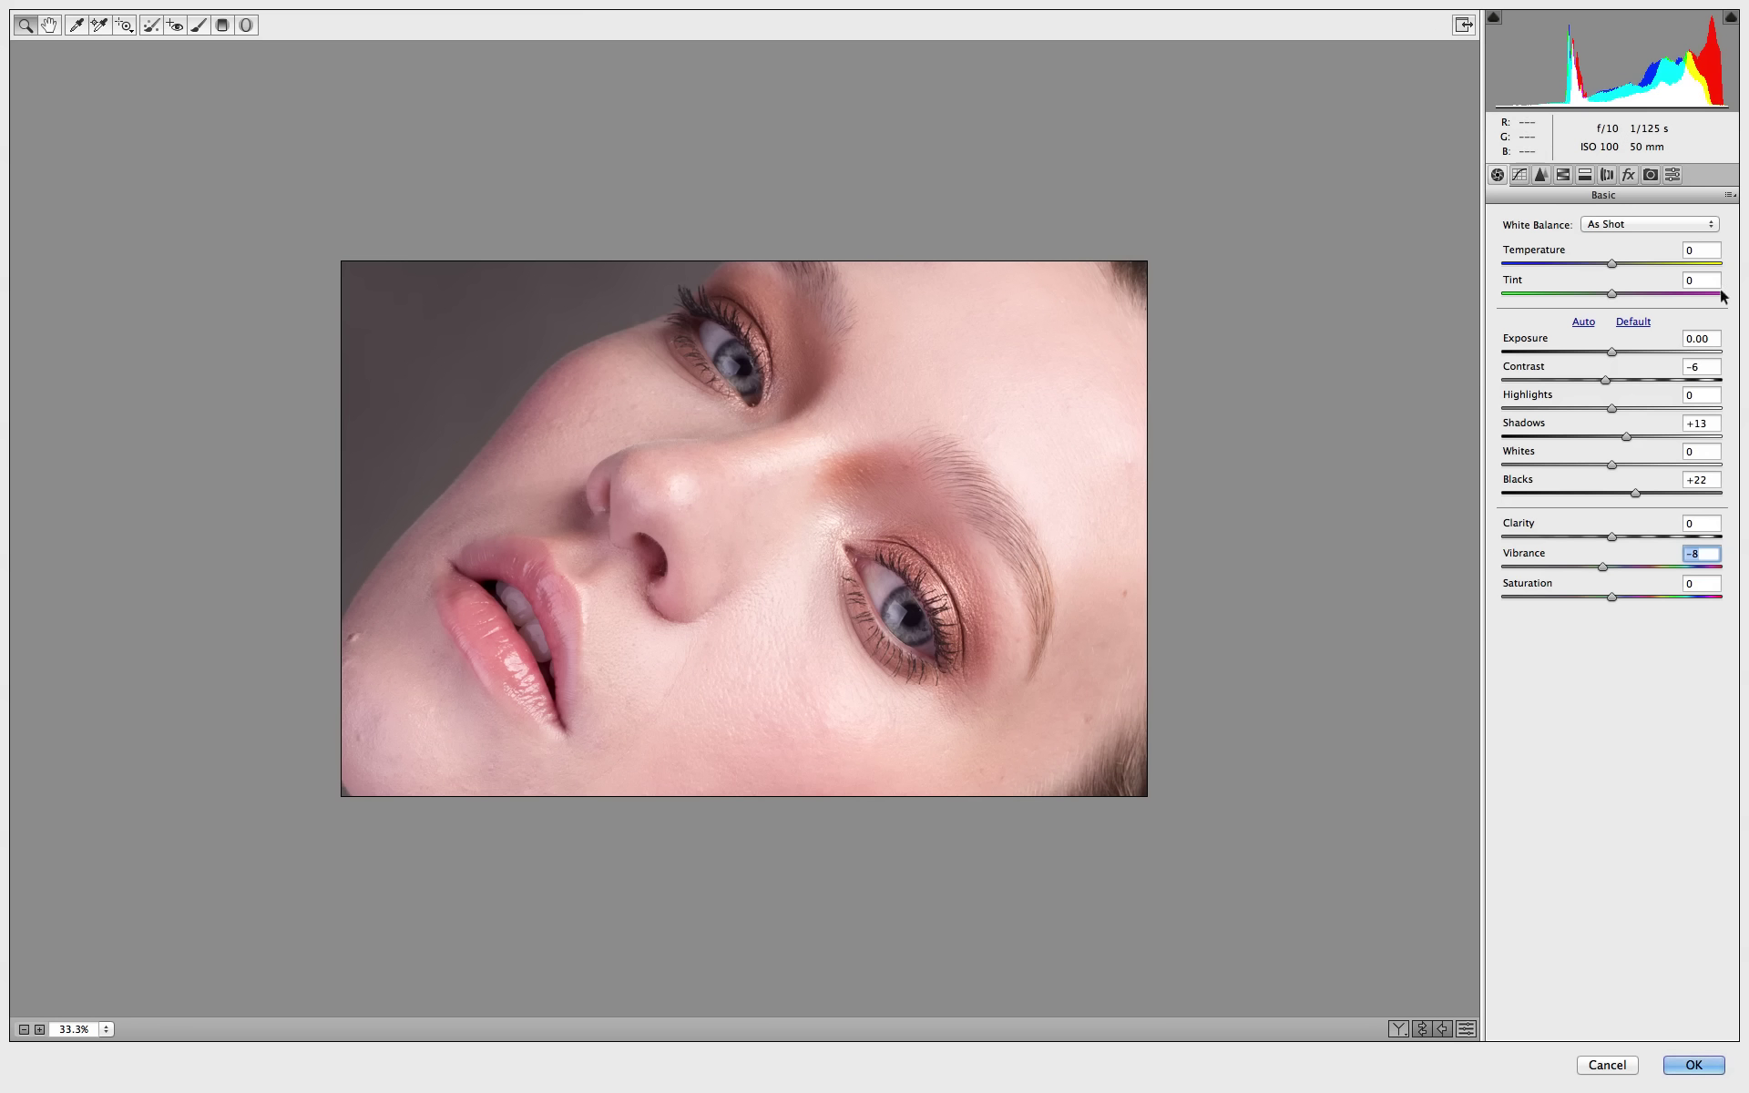
pyautogui.click(1727, 195)
pyautogui.click(1713, 232)
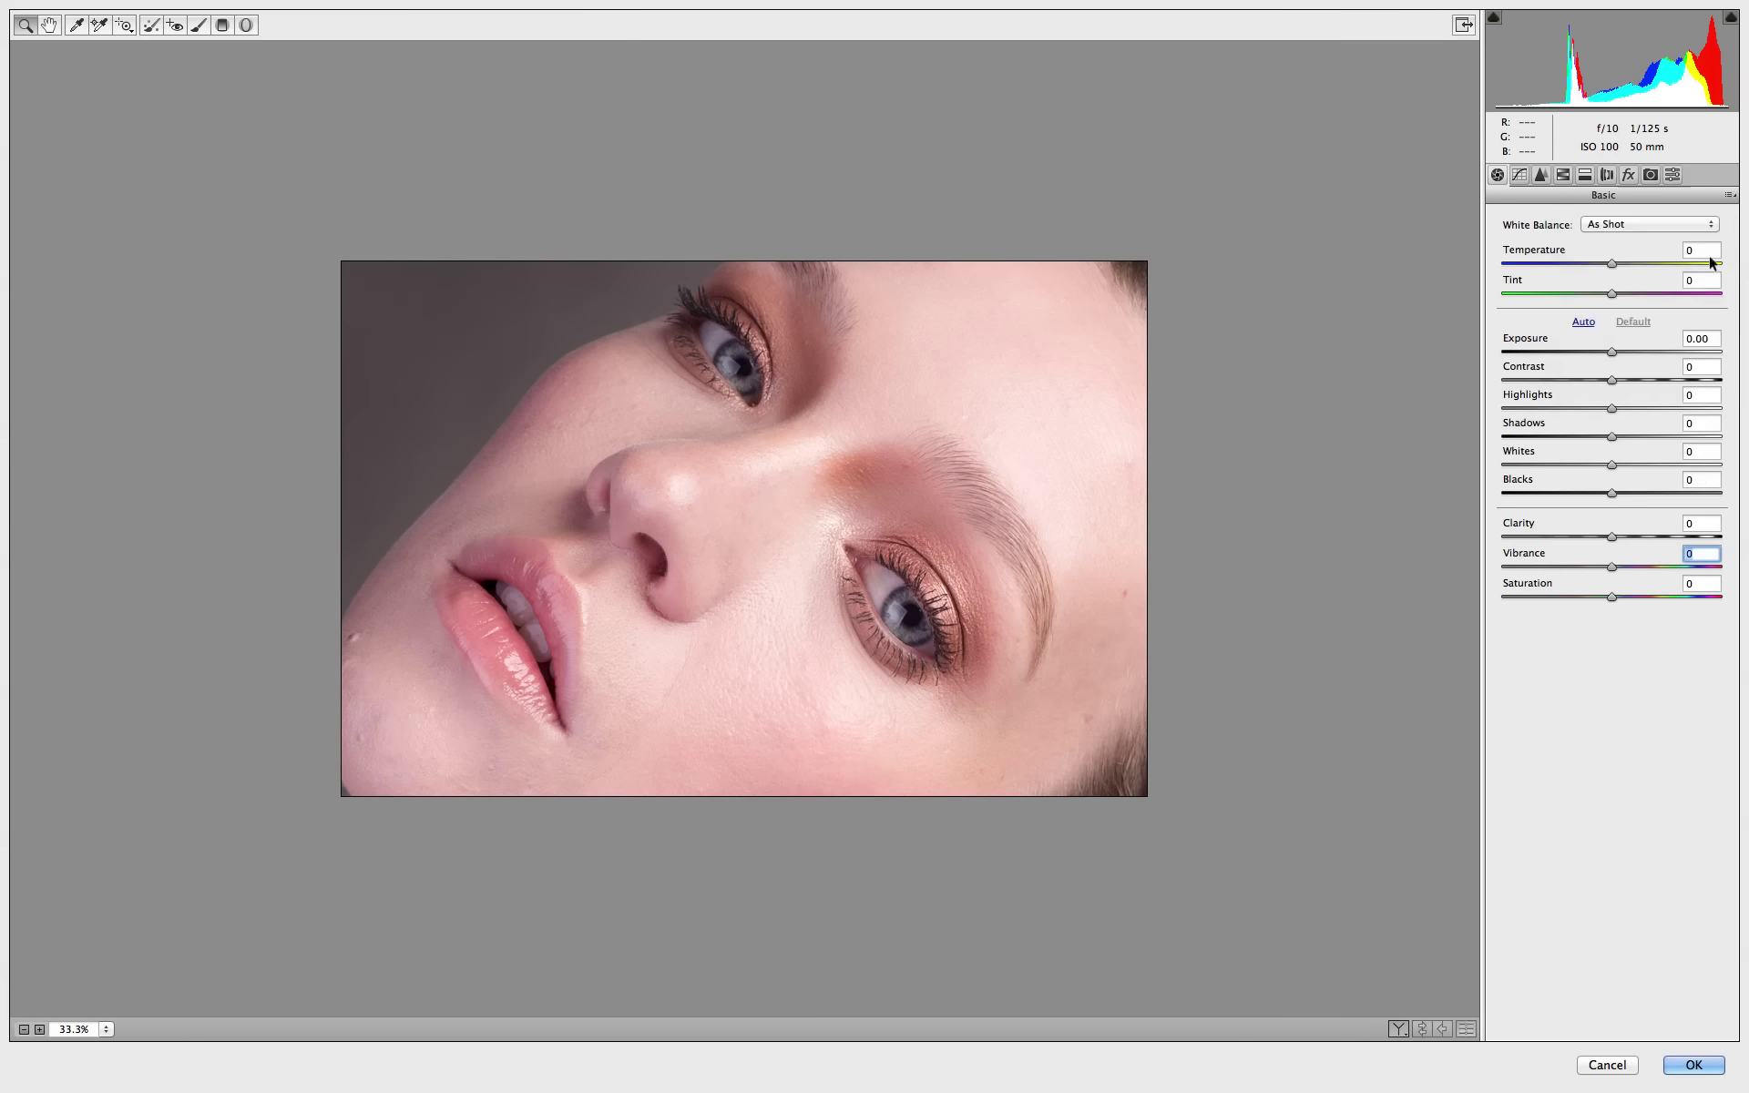
pyautogui.hotkey('ctrl', 'z')
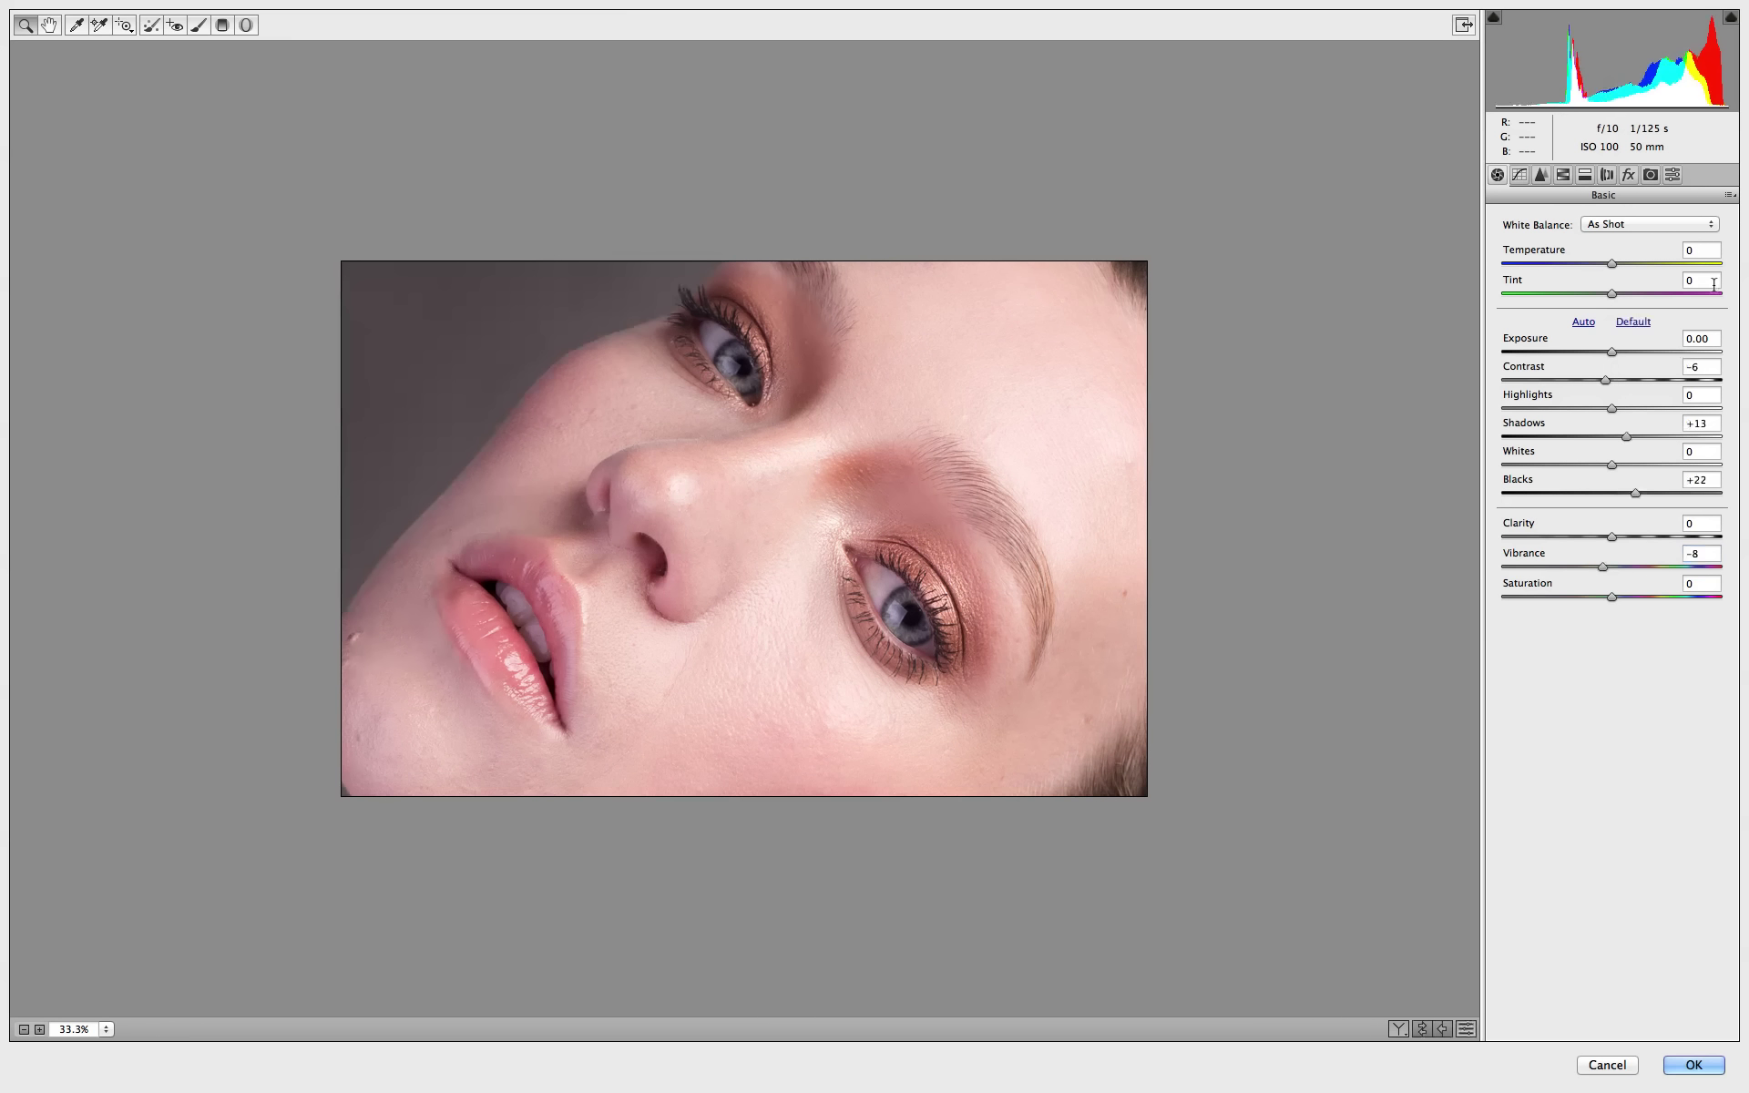
# Set tone curve Darks to +19 and Shadows to -8, then apply the Camera Raw filter.
pyautogui.click(1519, 175)
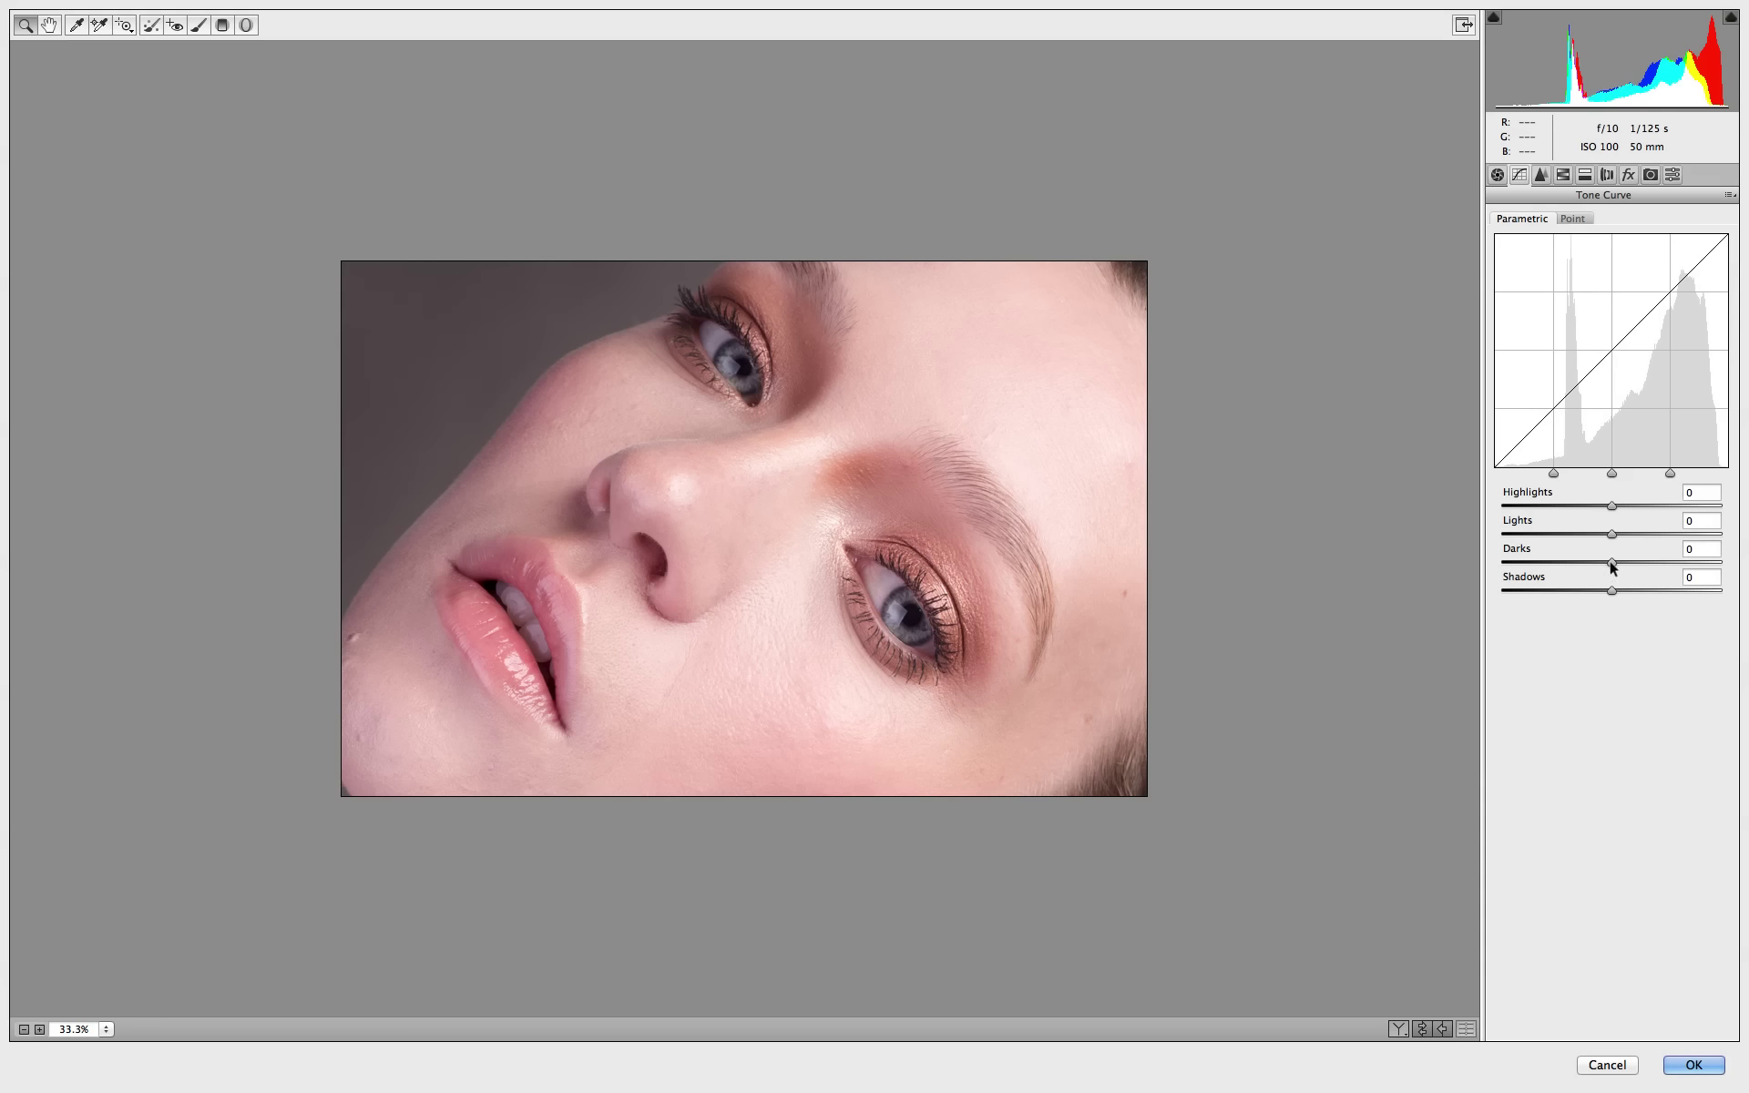
pyautogui.moveTo(1610, 562)
pyautogui.mouseDown()
pyautogui.moveTo(1638, 570)
pyautogui.moveTo(1603, 591)
pyautogui.mouseUp()
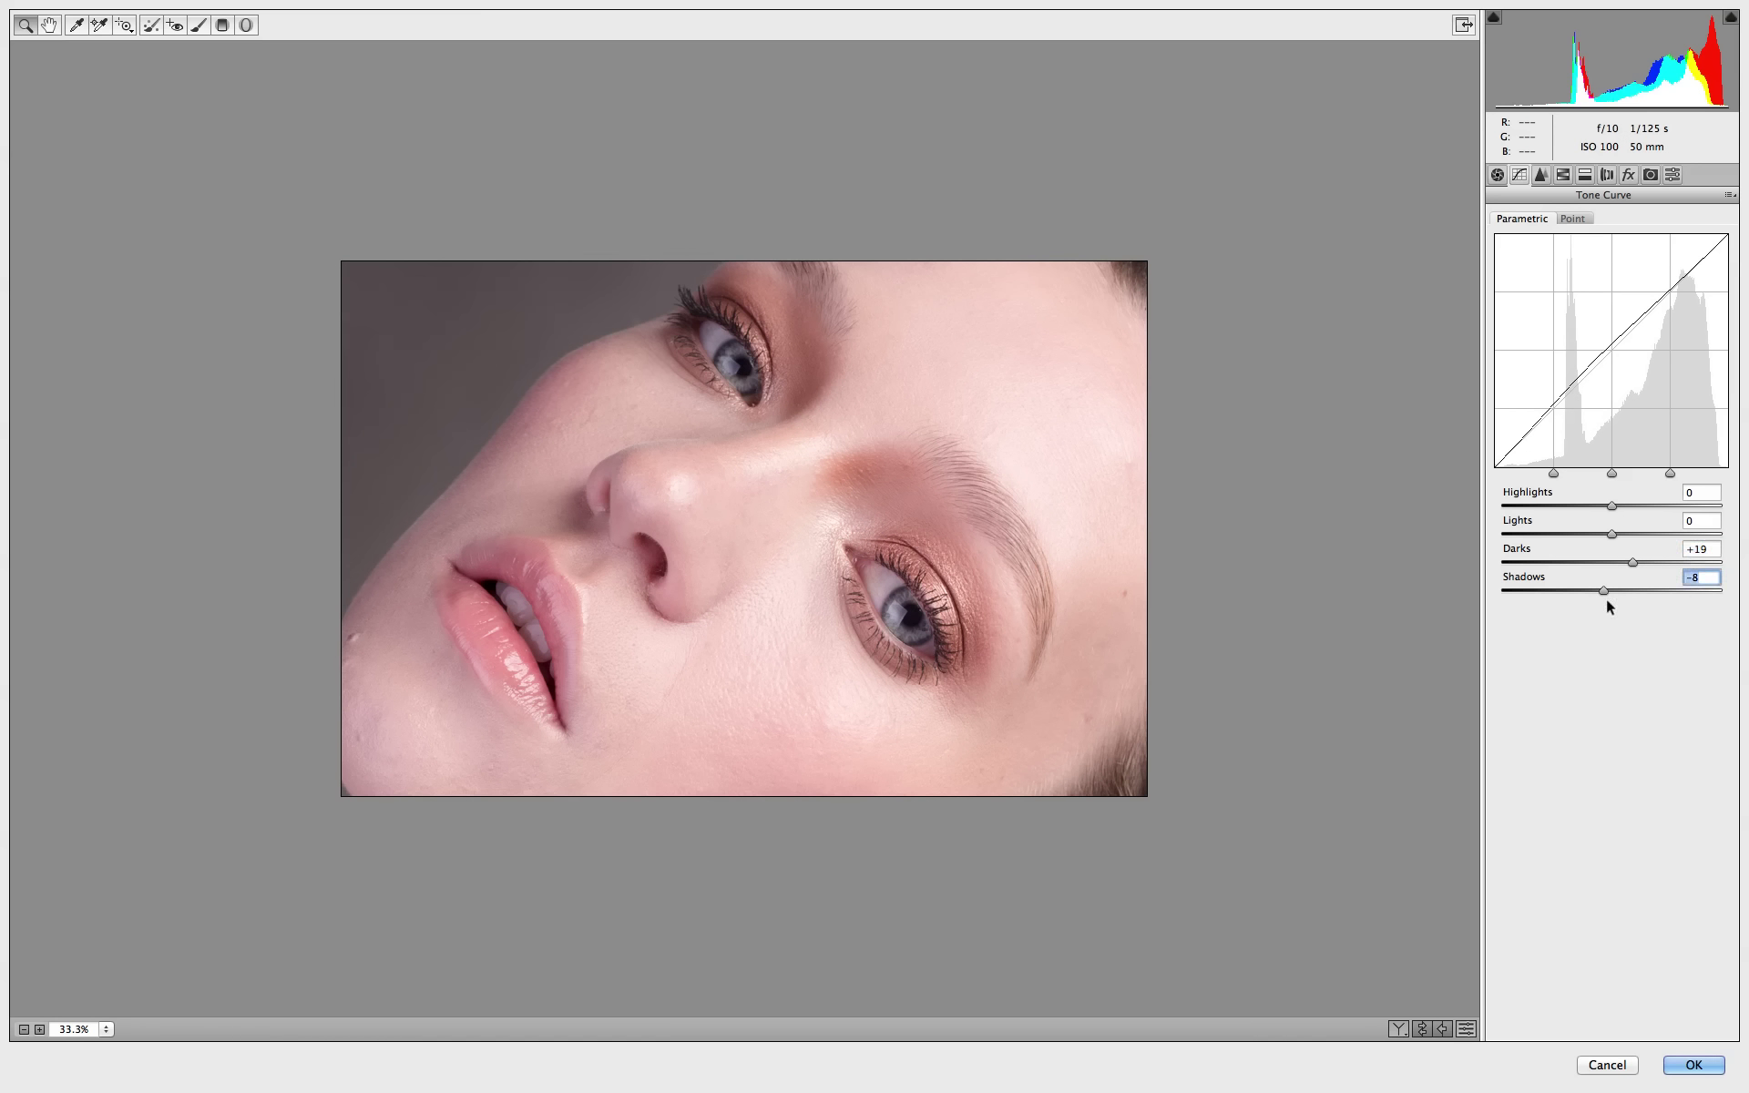
pyautogui.click(1689, 1063)
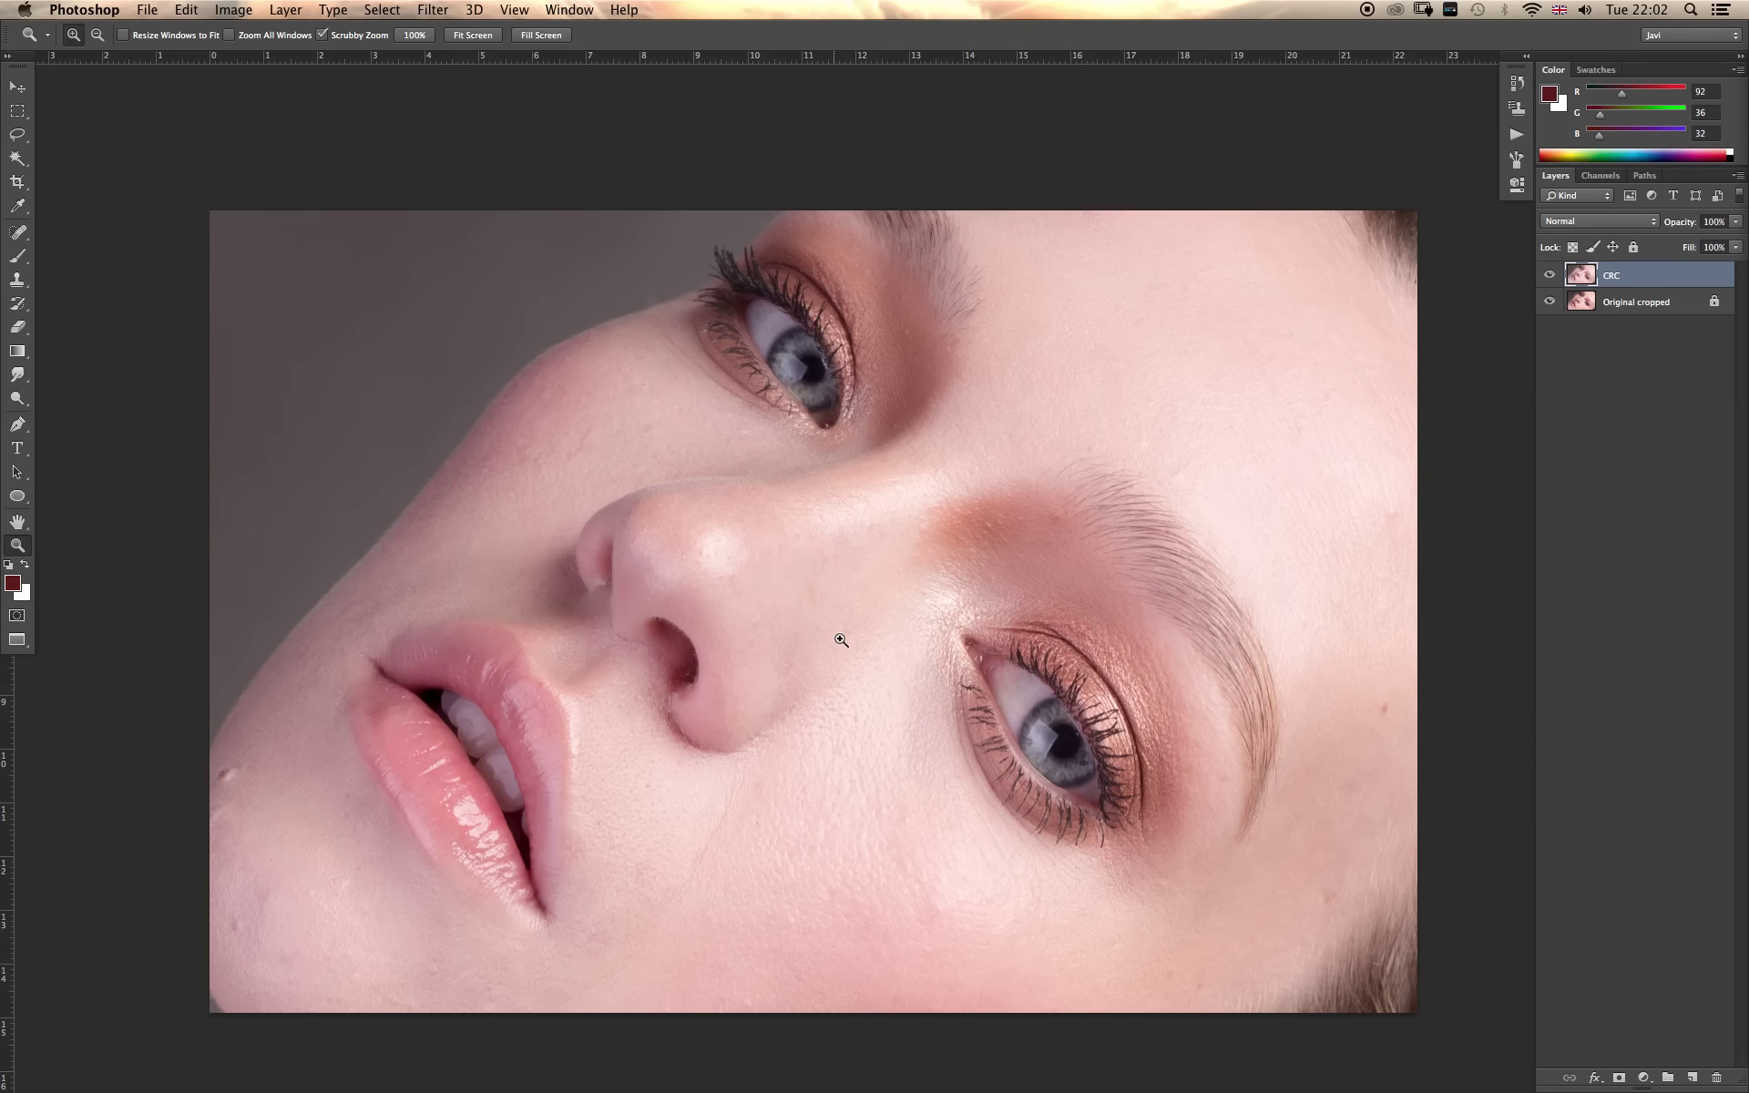
# Zoom out, toggle CRC visibility to compare against the original, and add a new empty layer.
pyautogui.keyDown('alt'); pyautogui.click(868, 622); pyautogui.keyUp('alt')
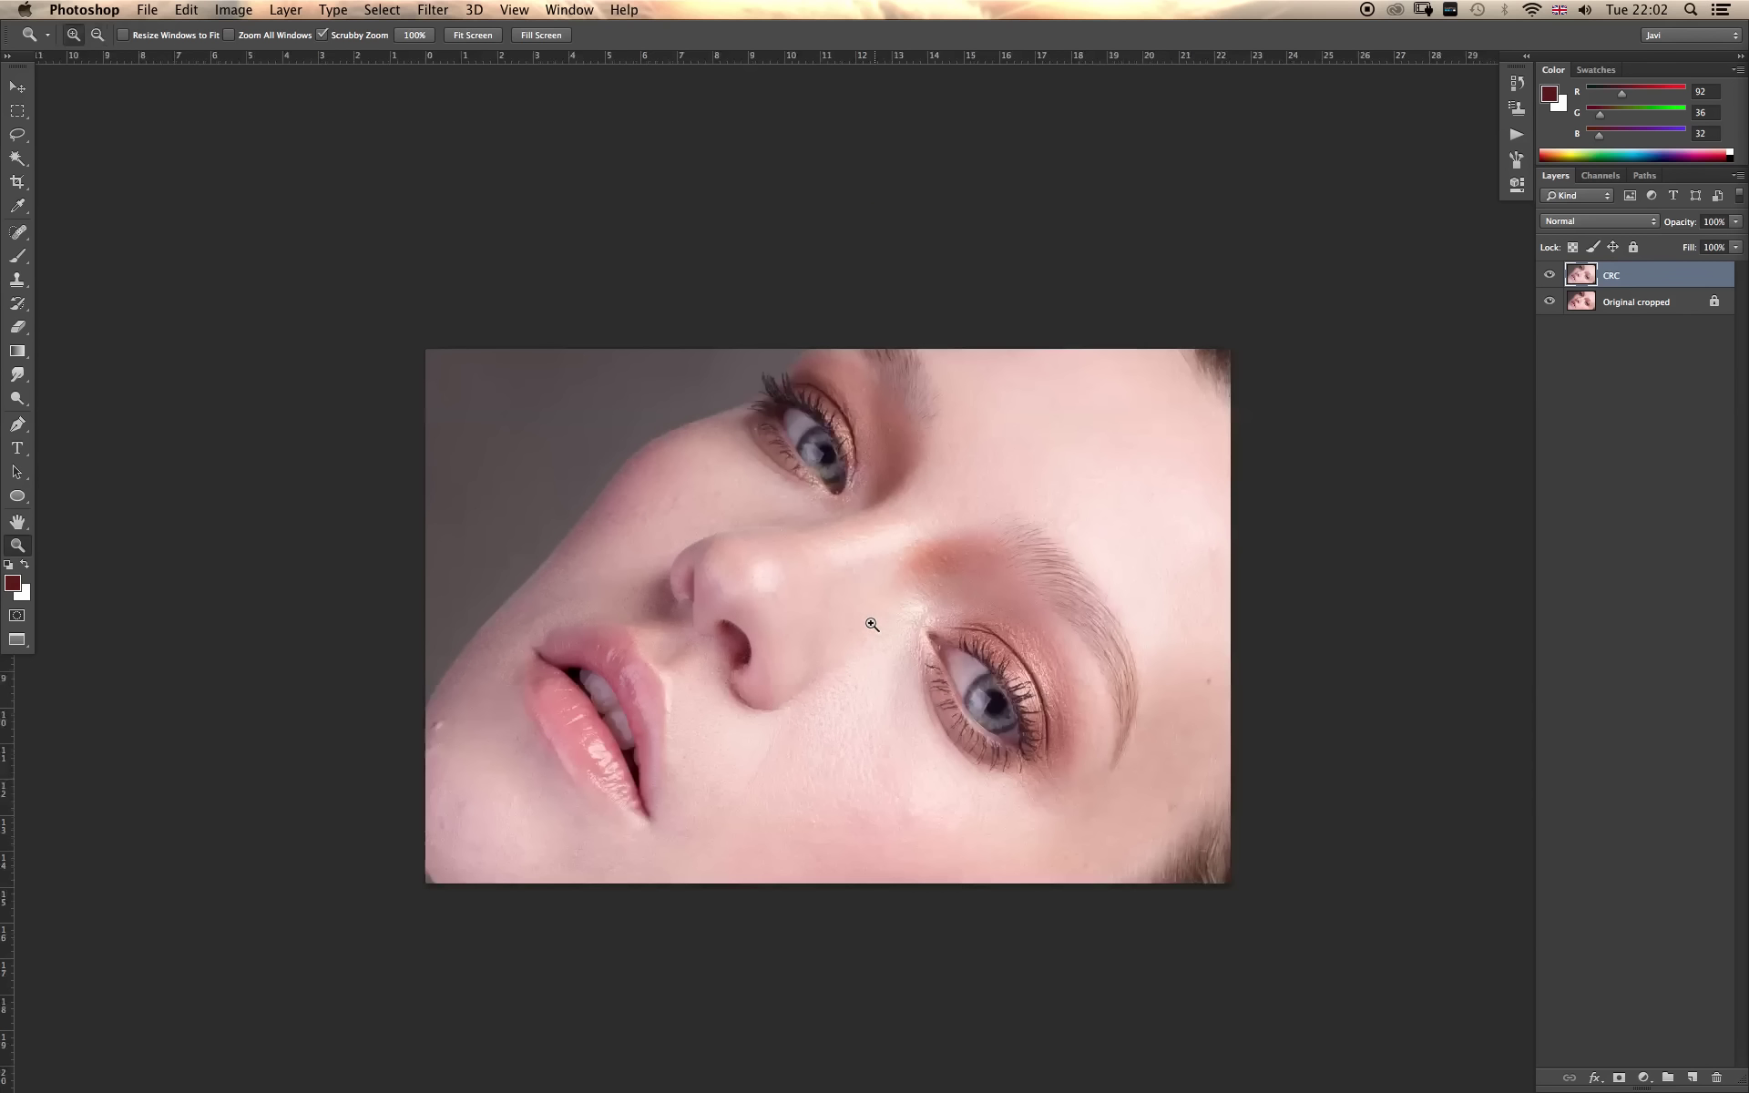
pyautogui.click(1552, 275)
pyautogui.click(1552, 275)
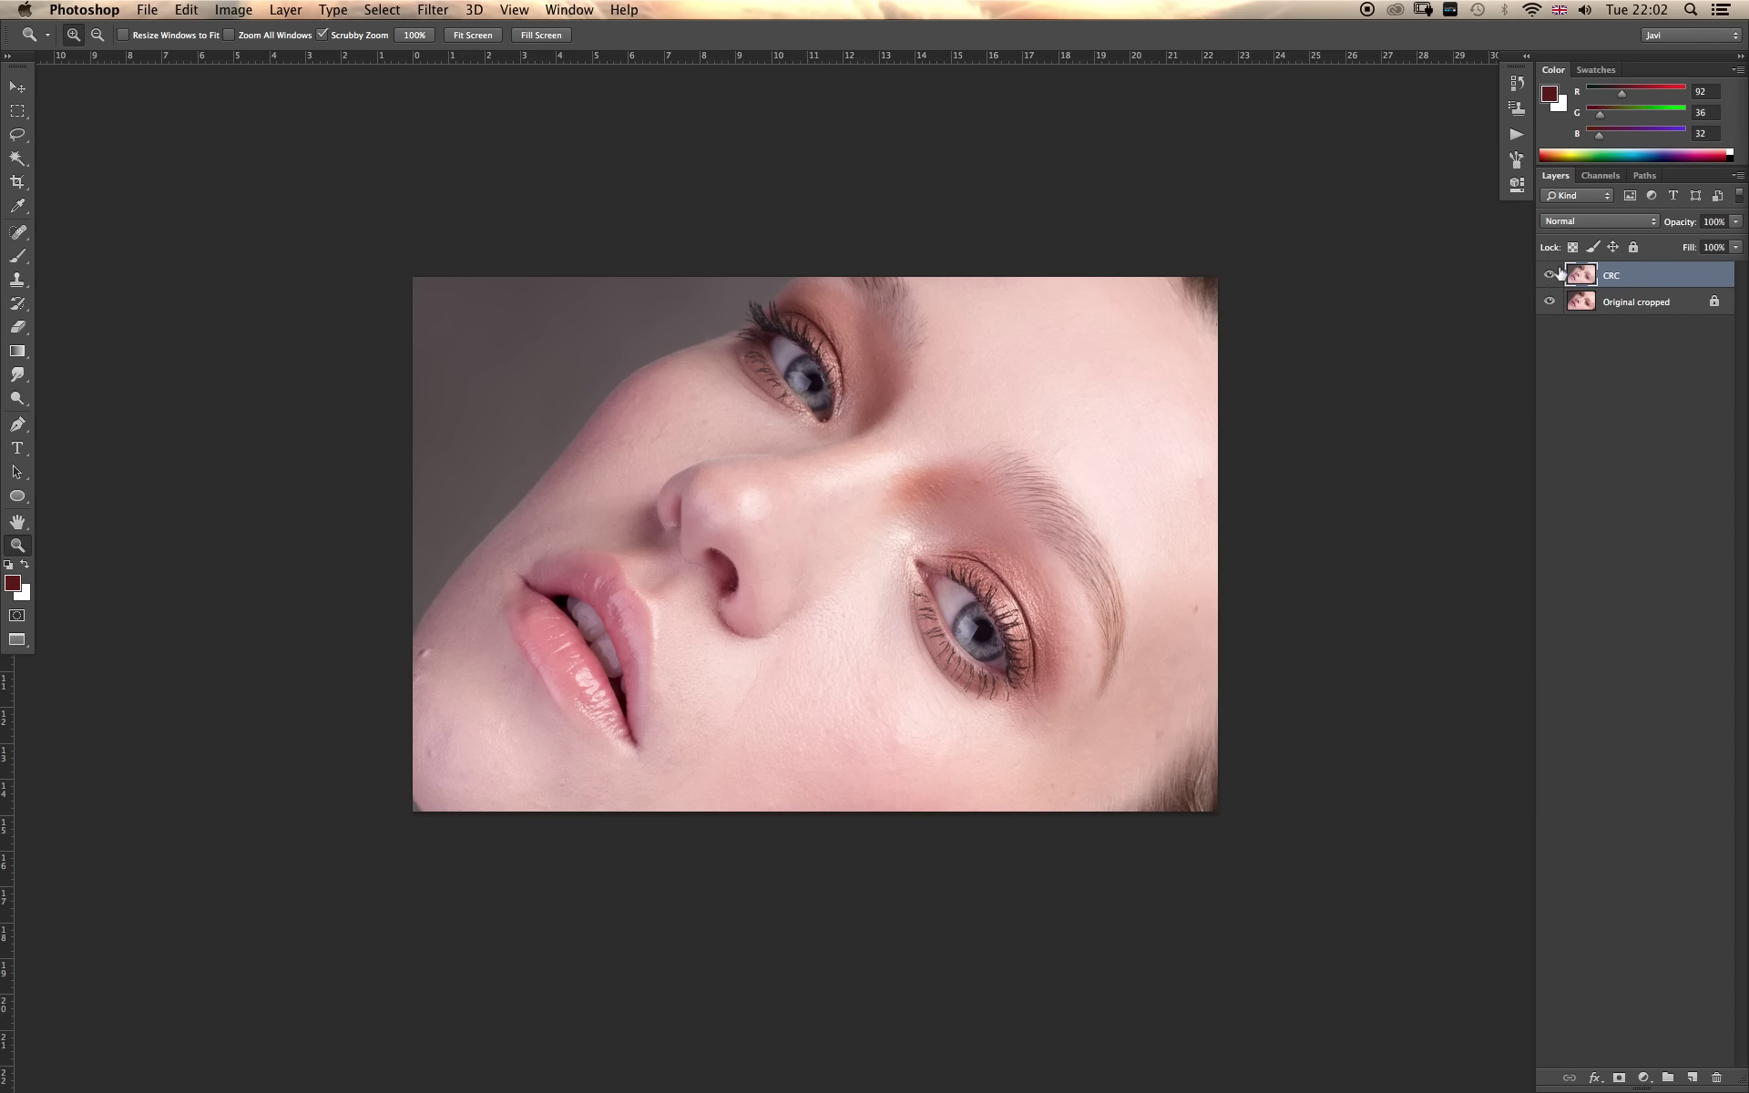
pyautogui.click(1552, 276)
pyautogui.click(1551, 276)
pyautogui.click(1691, 1078)
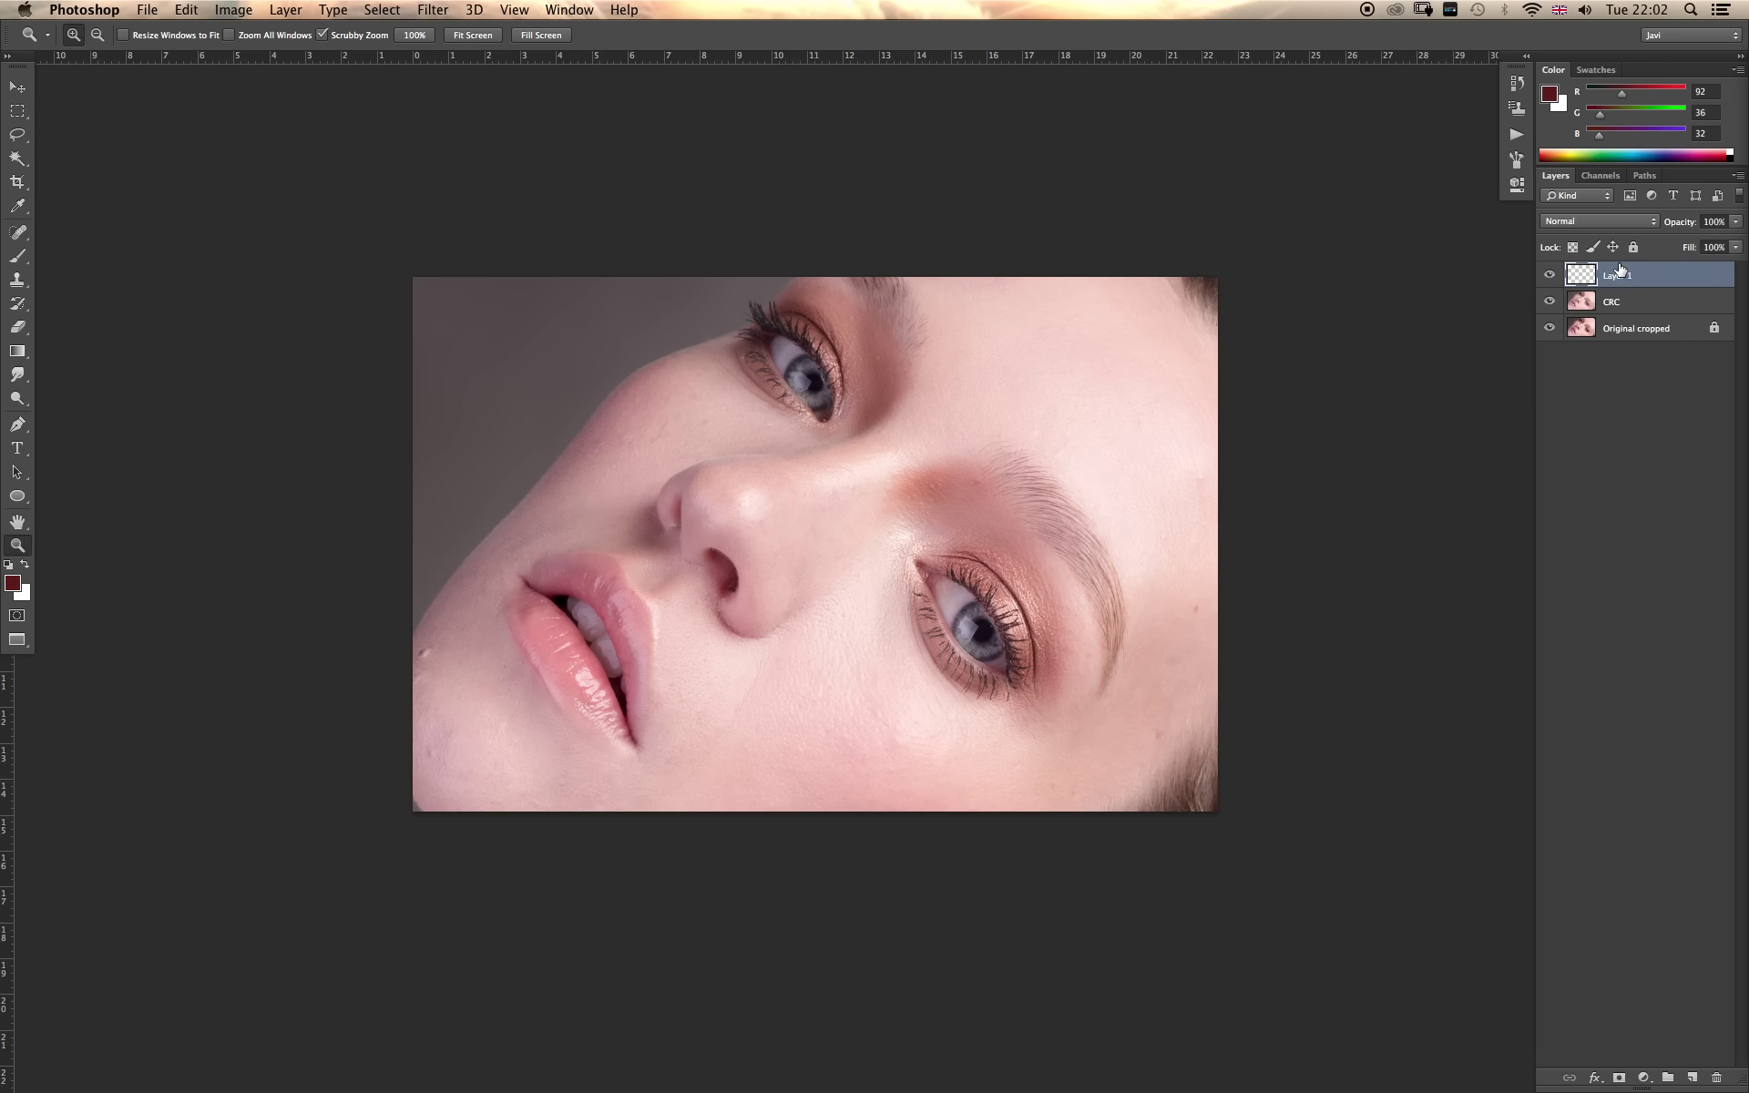
# Rename Layer 1 to 'Cleaning', then open and dismiss the File menu without saving.
pyautogui.doubleClick(1619, 271)
pyautogui.write('Cleaning')
pyautogui.press('Return')
pyautogui.click(146, 9)
pyautogui.click(198, 200)
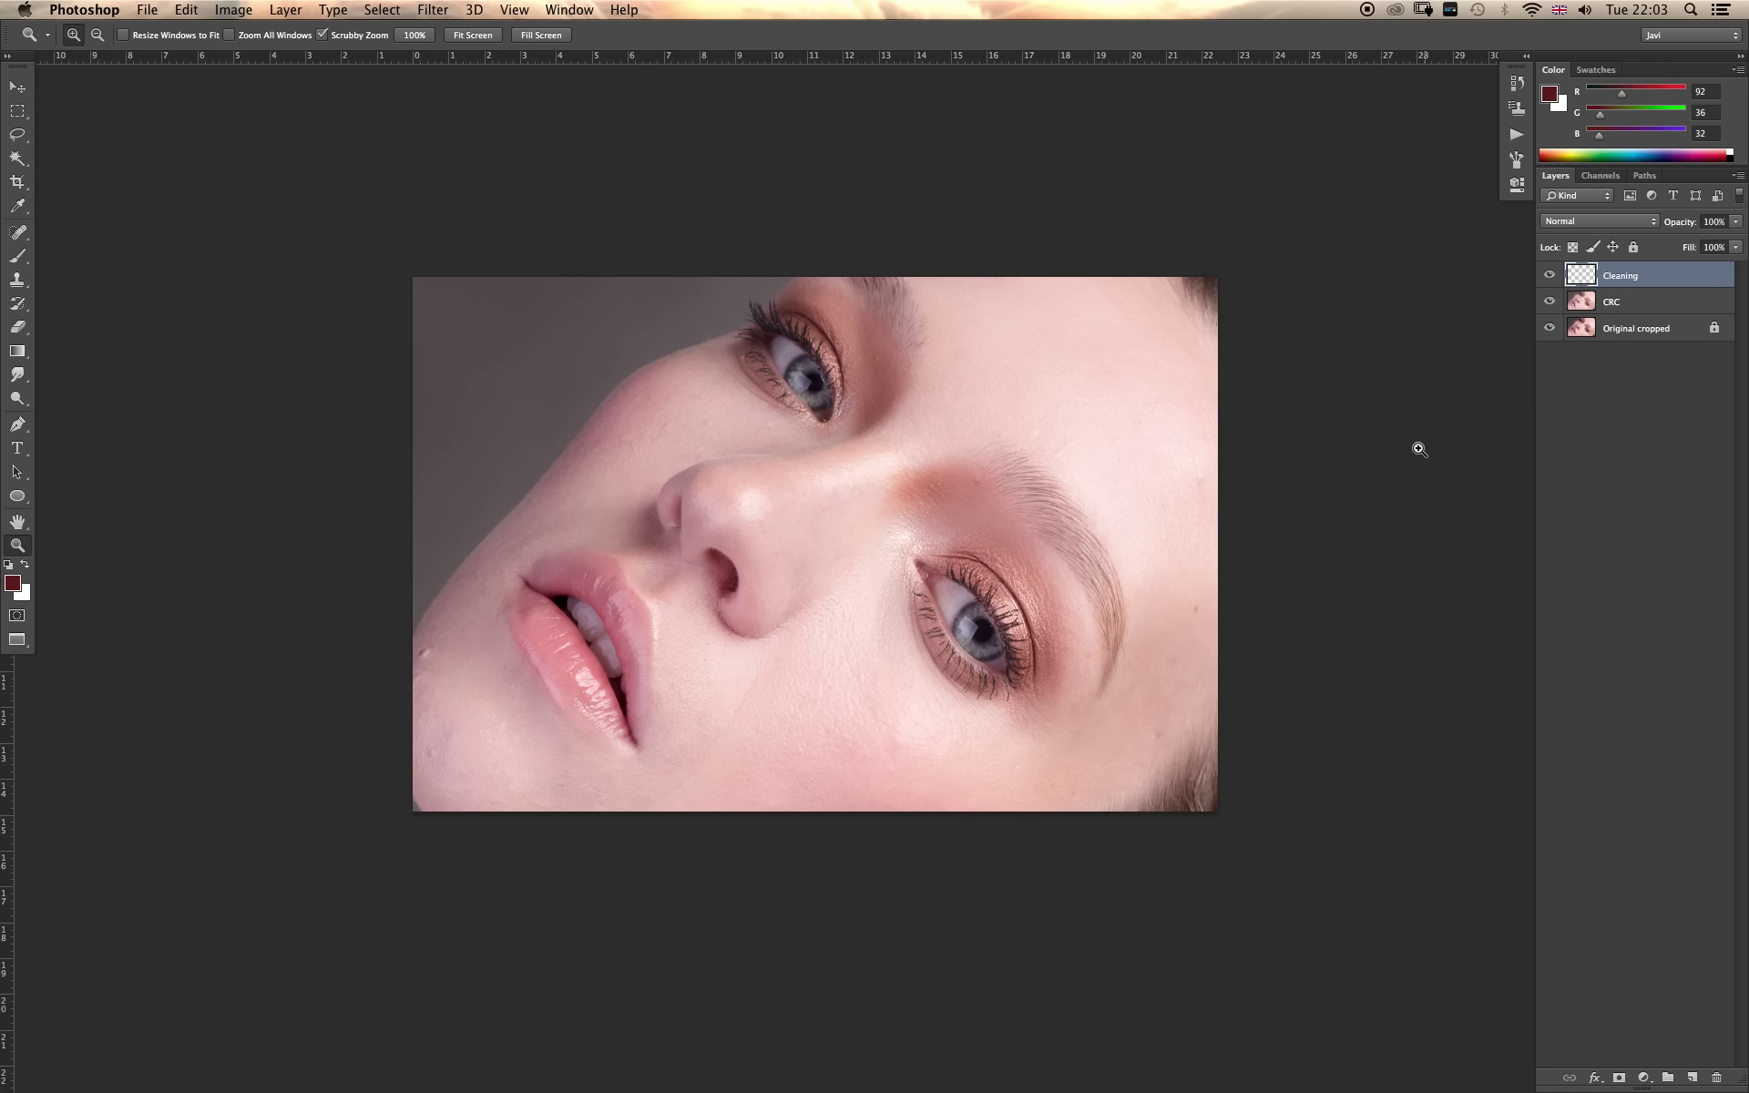
pyautogui.press('j')
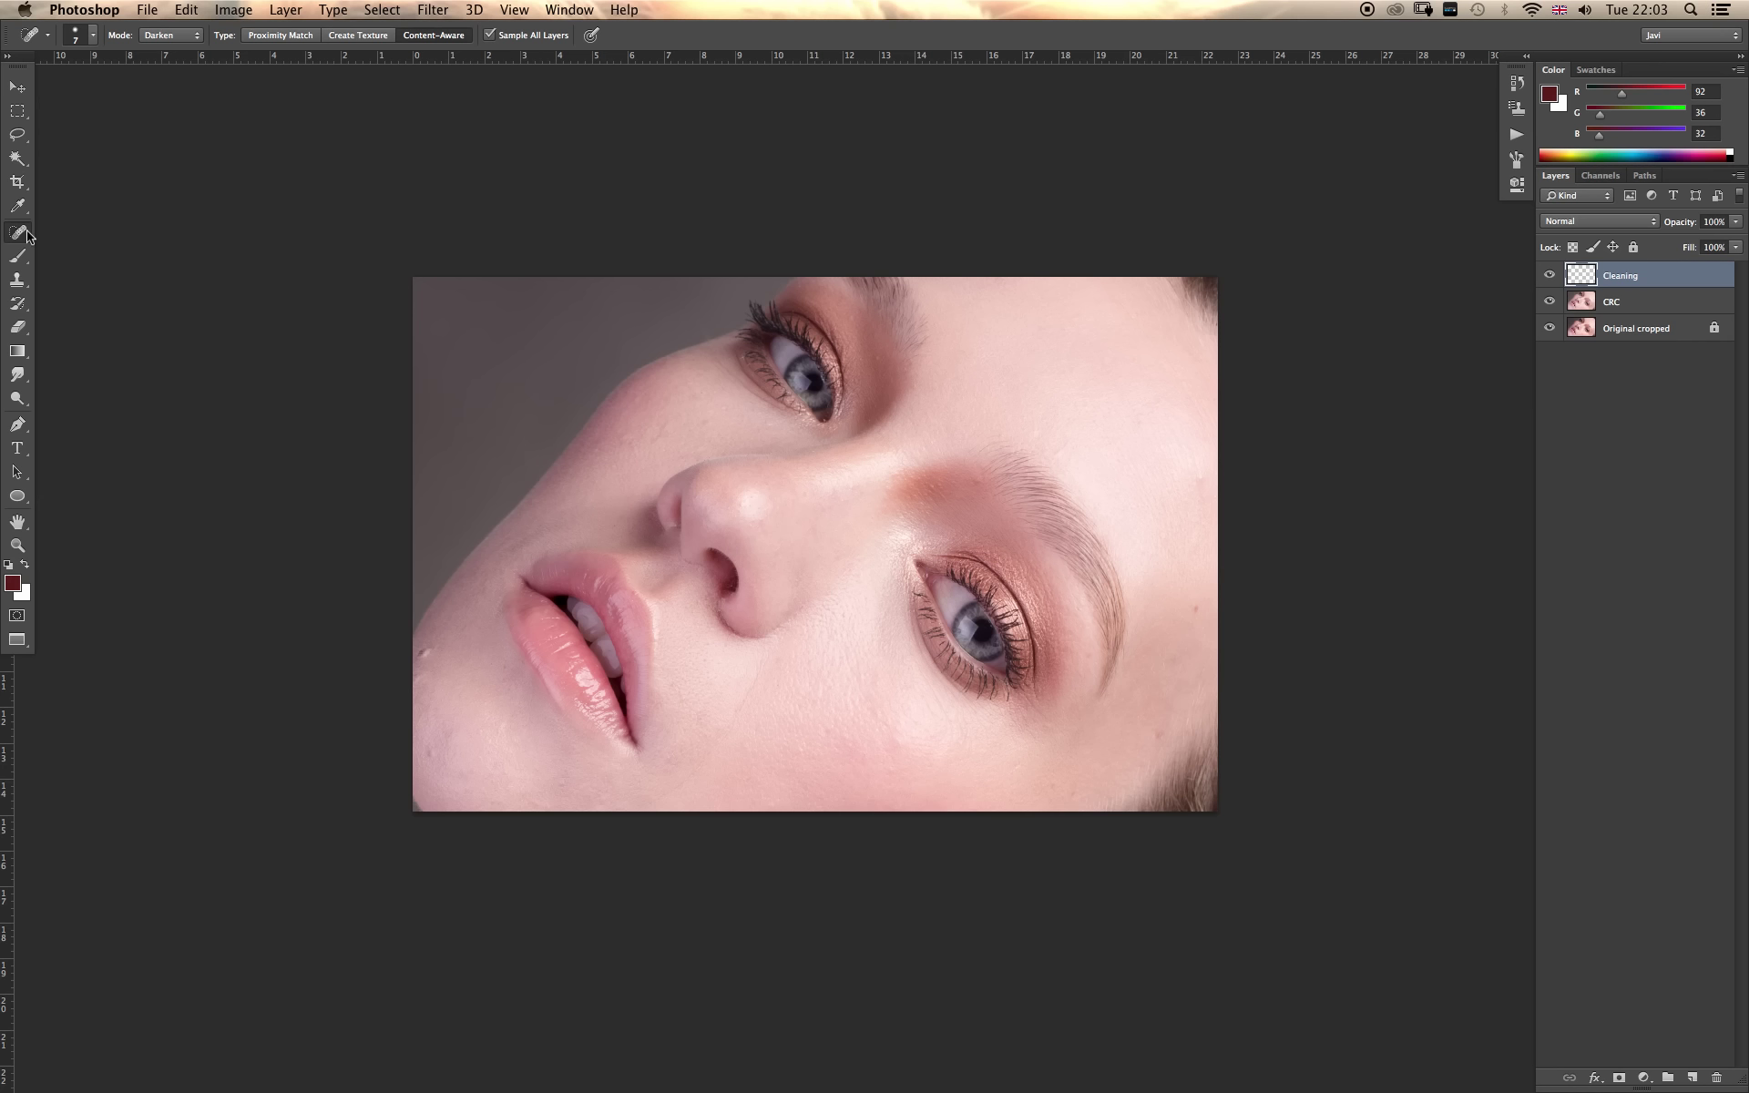
pyautogui.moveTo(18, 232); pyautogui.dragTo(83, 254)
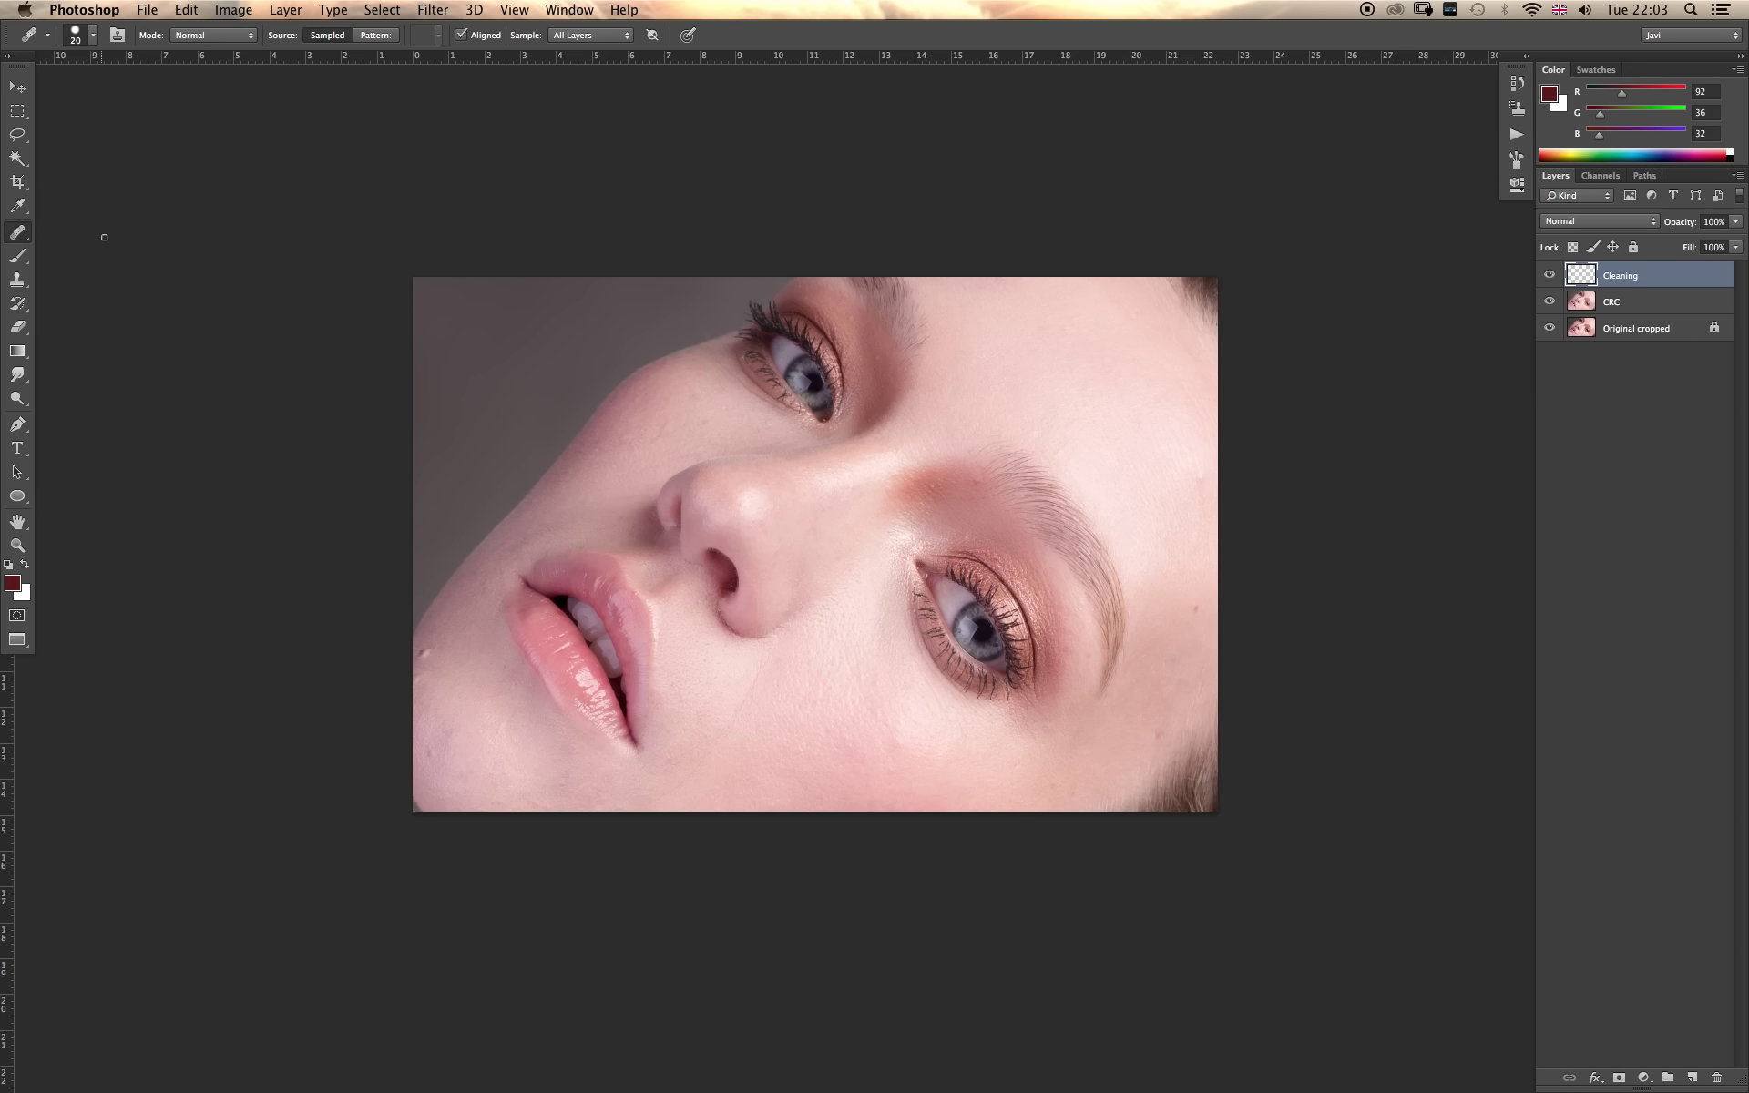
pyautogui.keyDown('alt'); pyautogui.click(577, 429); pyautogui.keyUp('alt')
pyautogui.press('z')
pyautogui.click(891, 526)
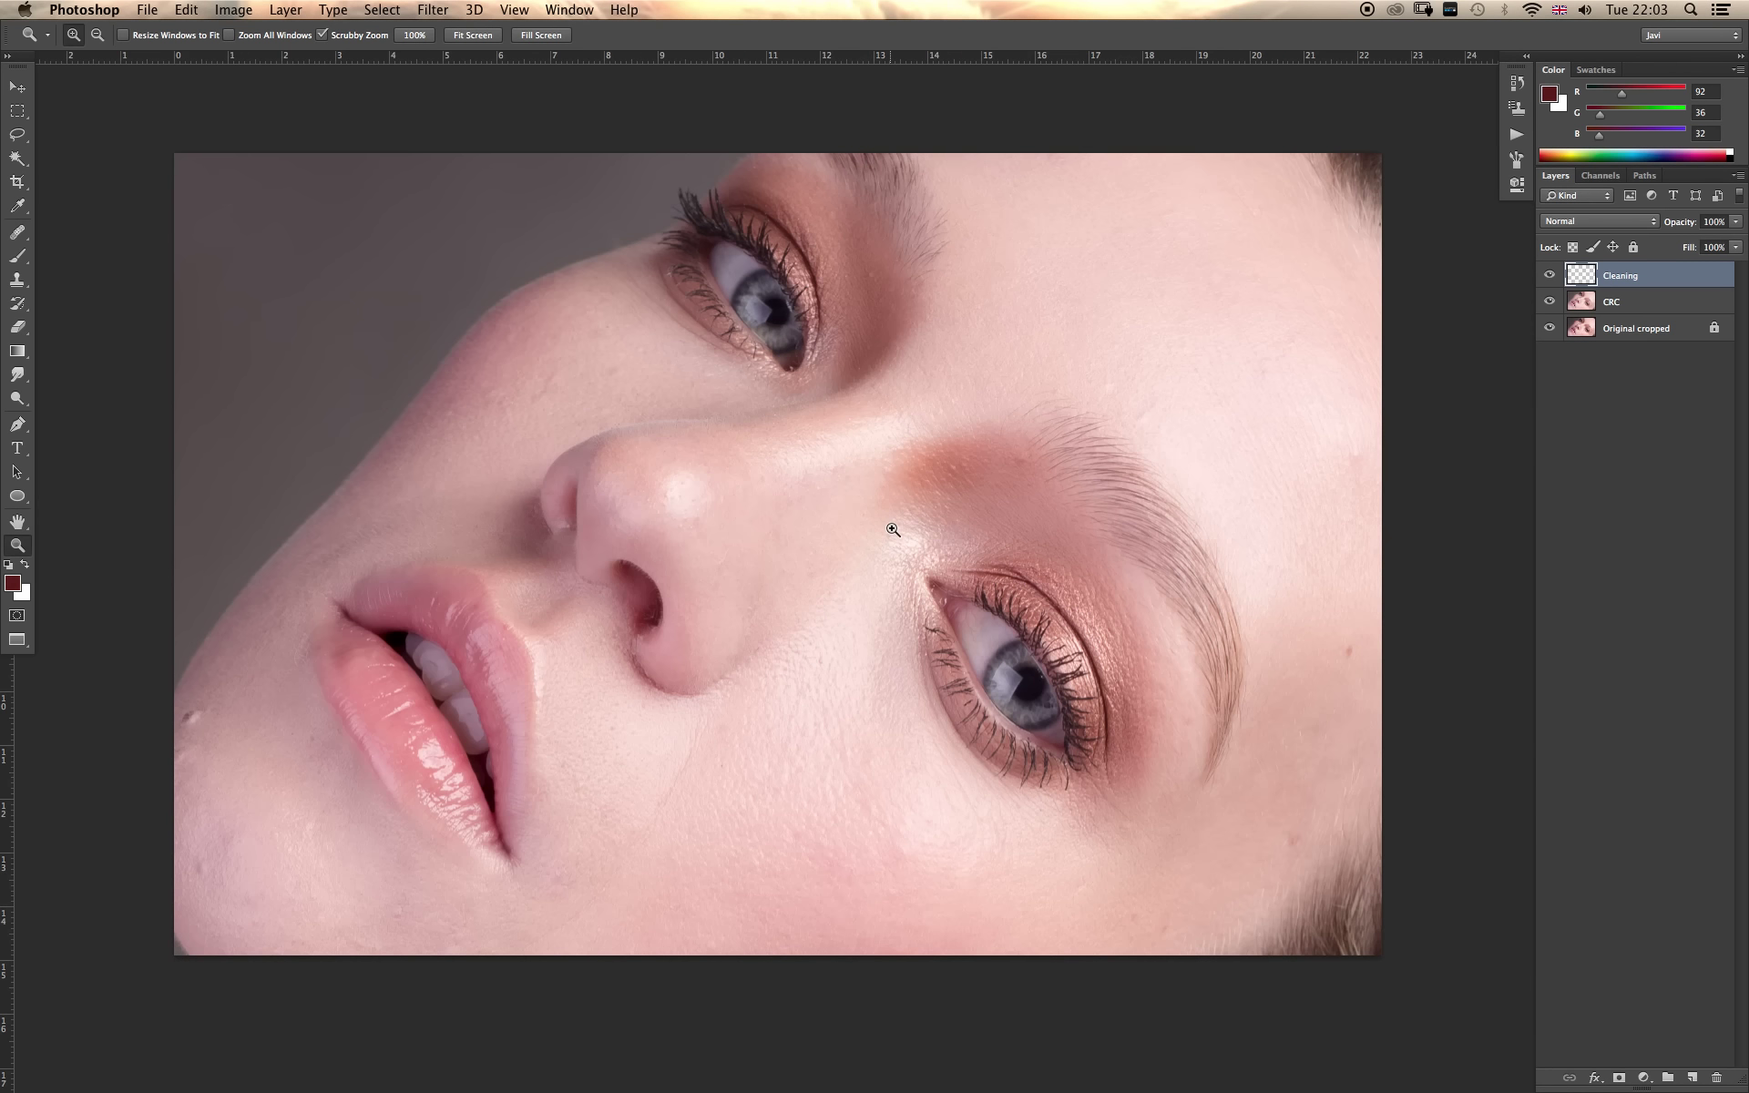
pyautogui.press('j')
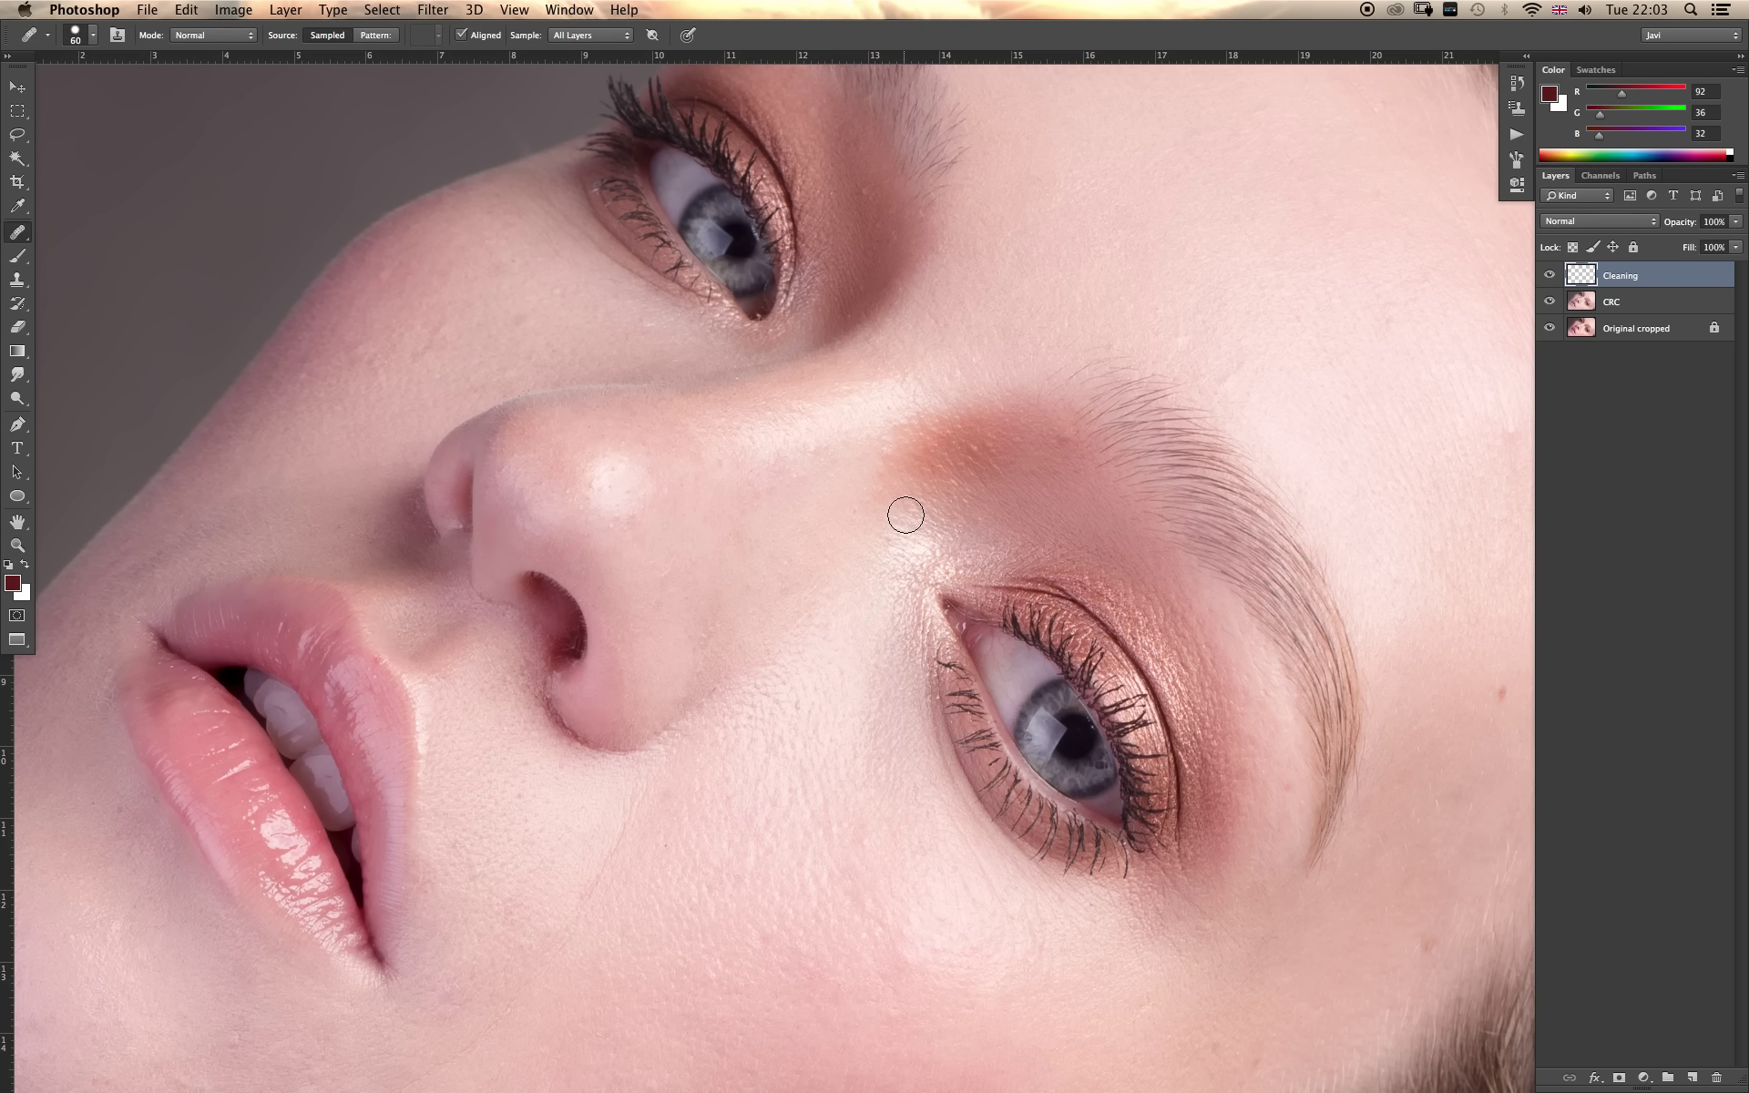
pyautogui.press('[')
pyautogui.press('[')
pyautogui.press('[')
pyautogui.press('z')
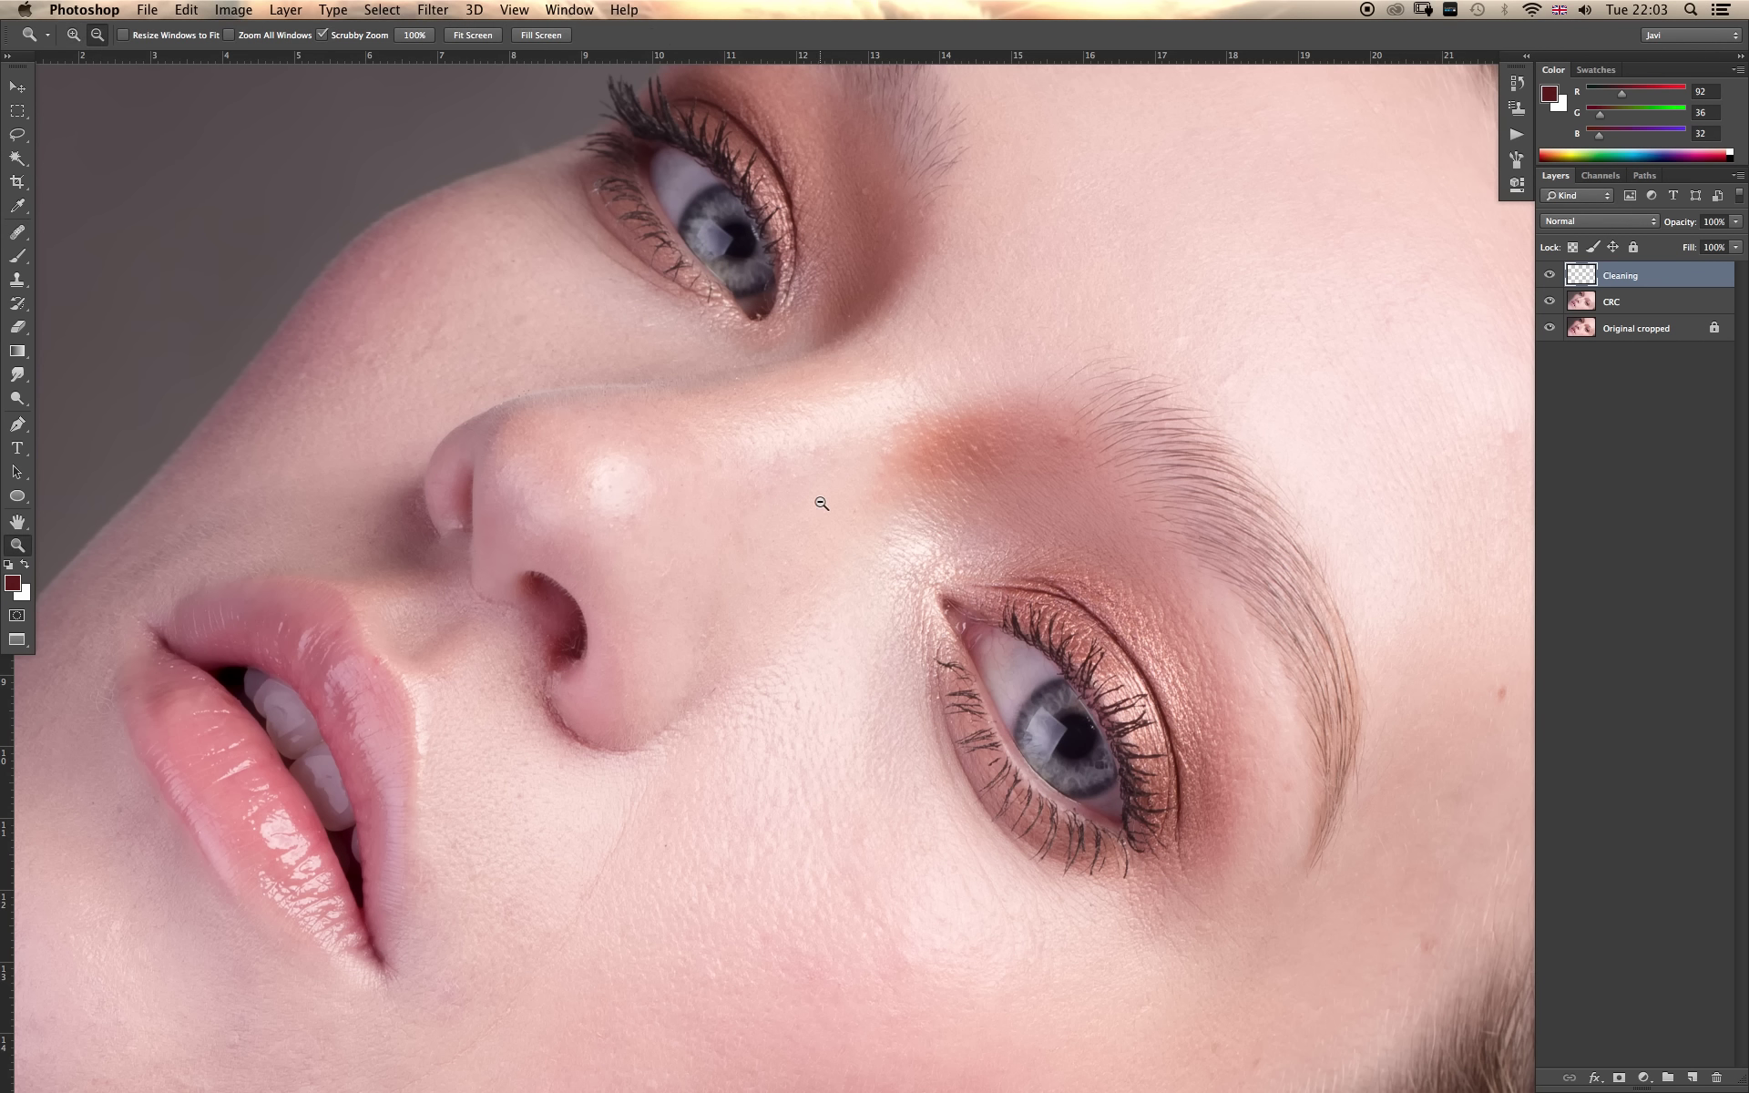
pyautogui.keyDown('alt'); pyautogui.click(830, 510); pyautogui.keyUp('alt')
pyautogui.click(899, 508)
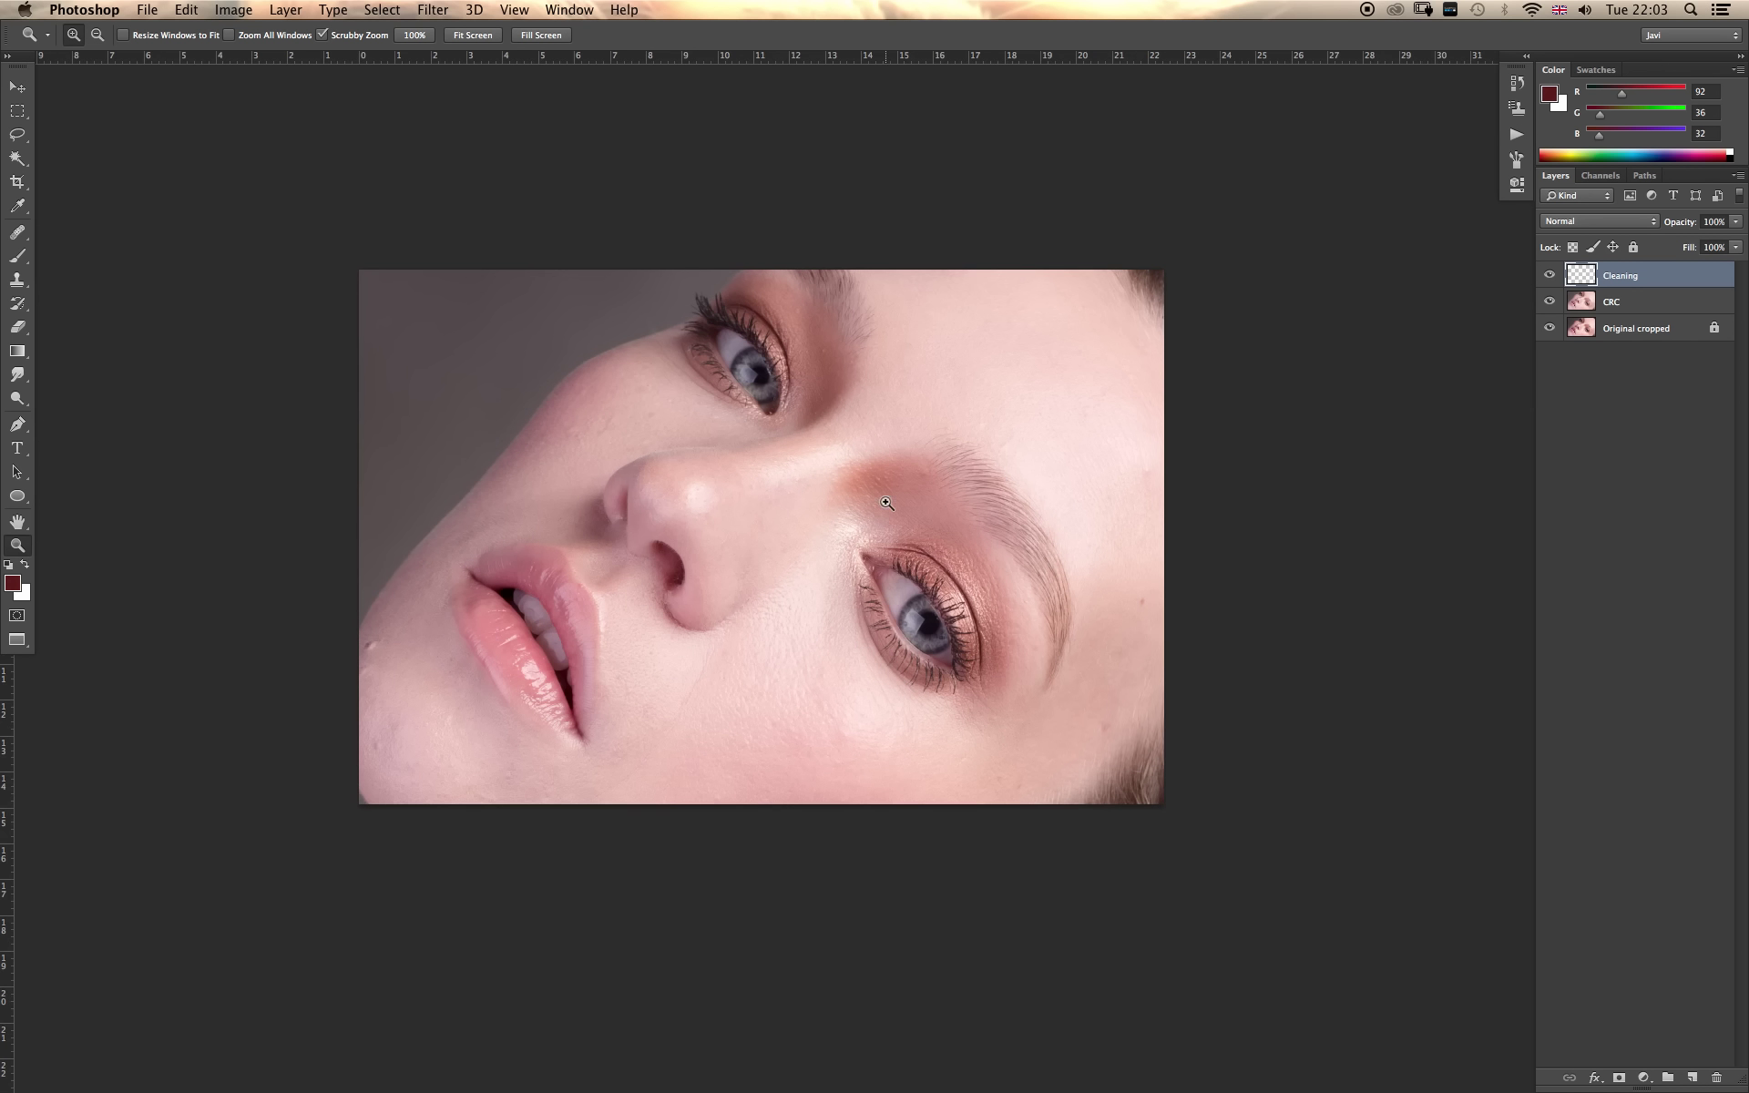
# Zoom to the mouth and trial-heal the cheek blemish at brush size 80, then undo and shrink the brush to 30.
pyautogui.click(393, 664)
pyautogui.moveTo(416, 672); pyautogui.dragTo(467, 687)
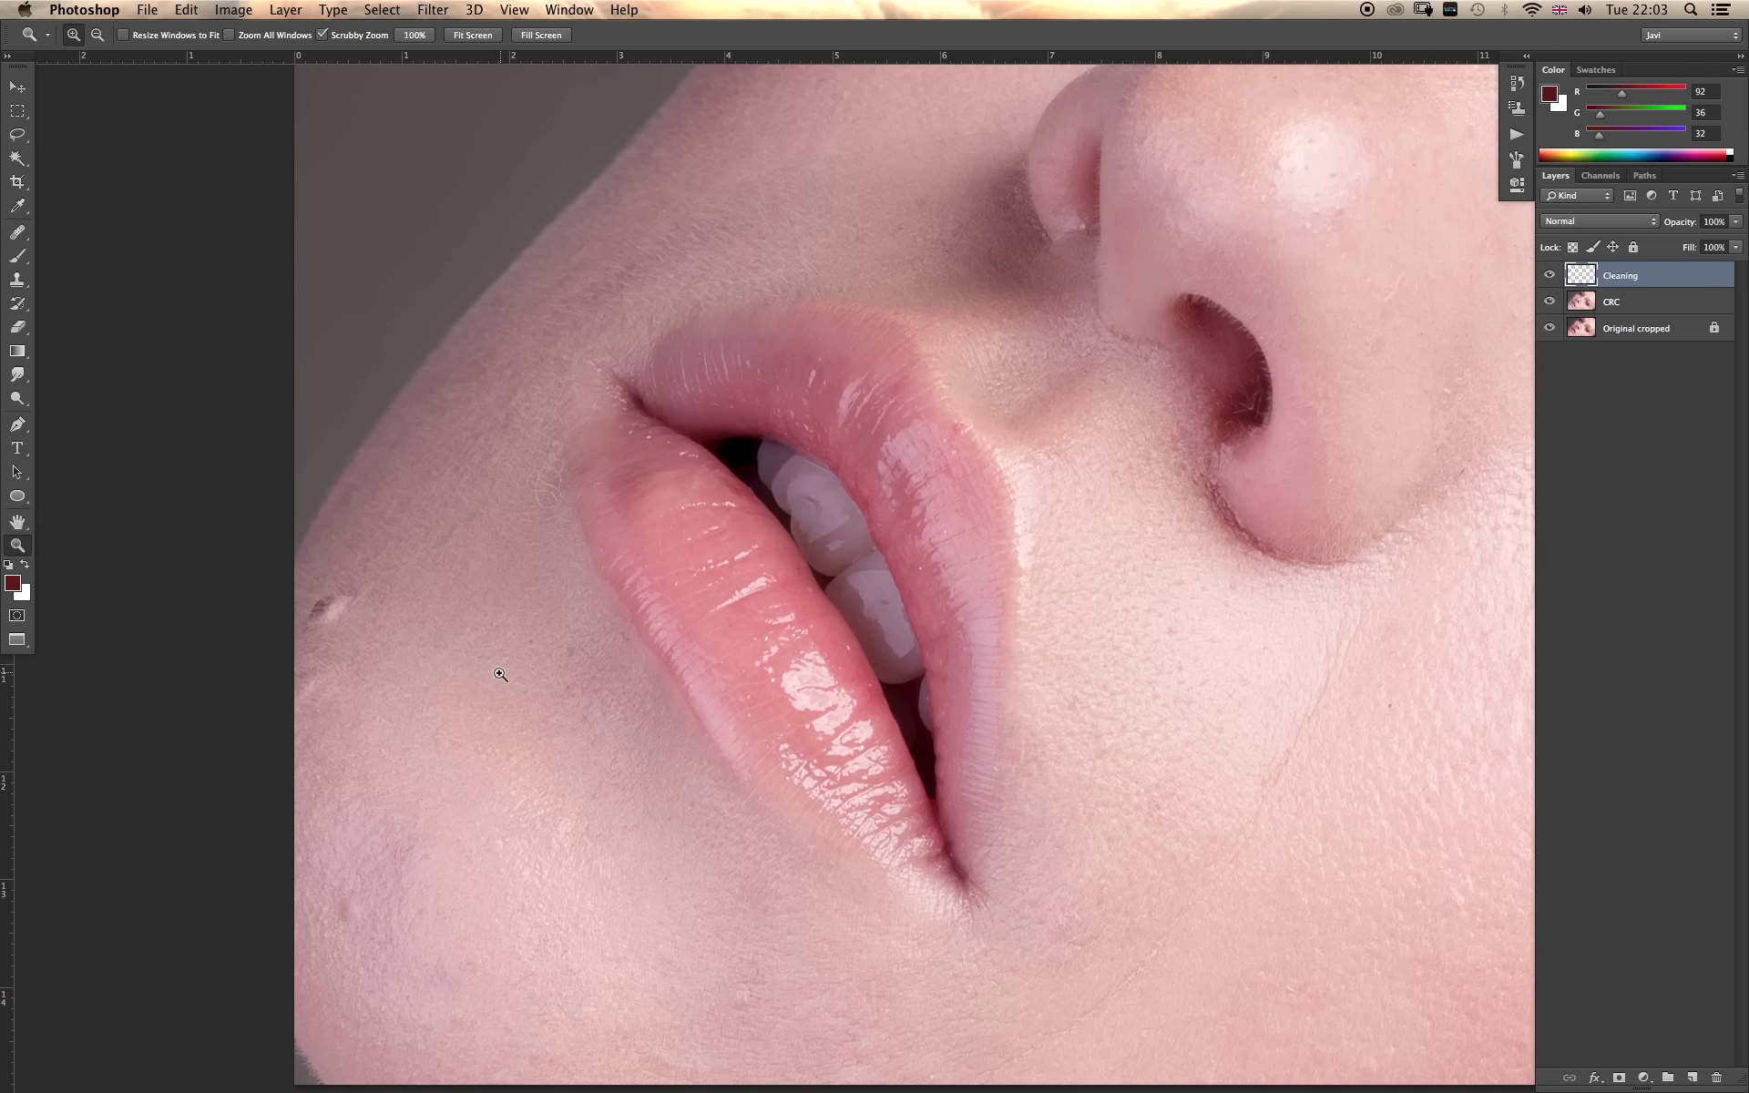
pyautogui.press('j')
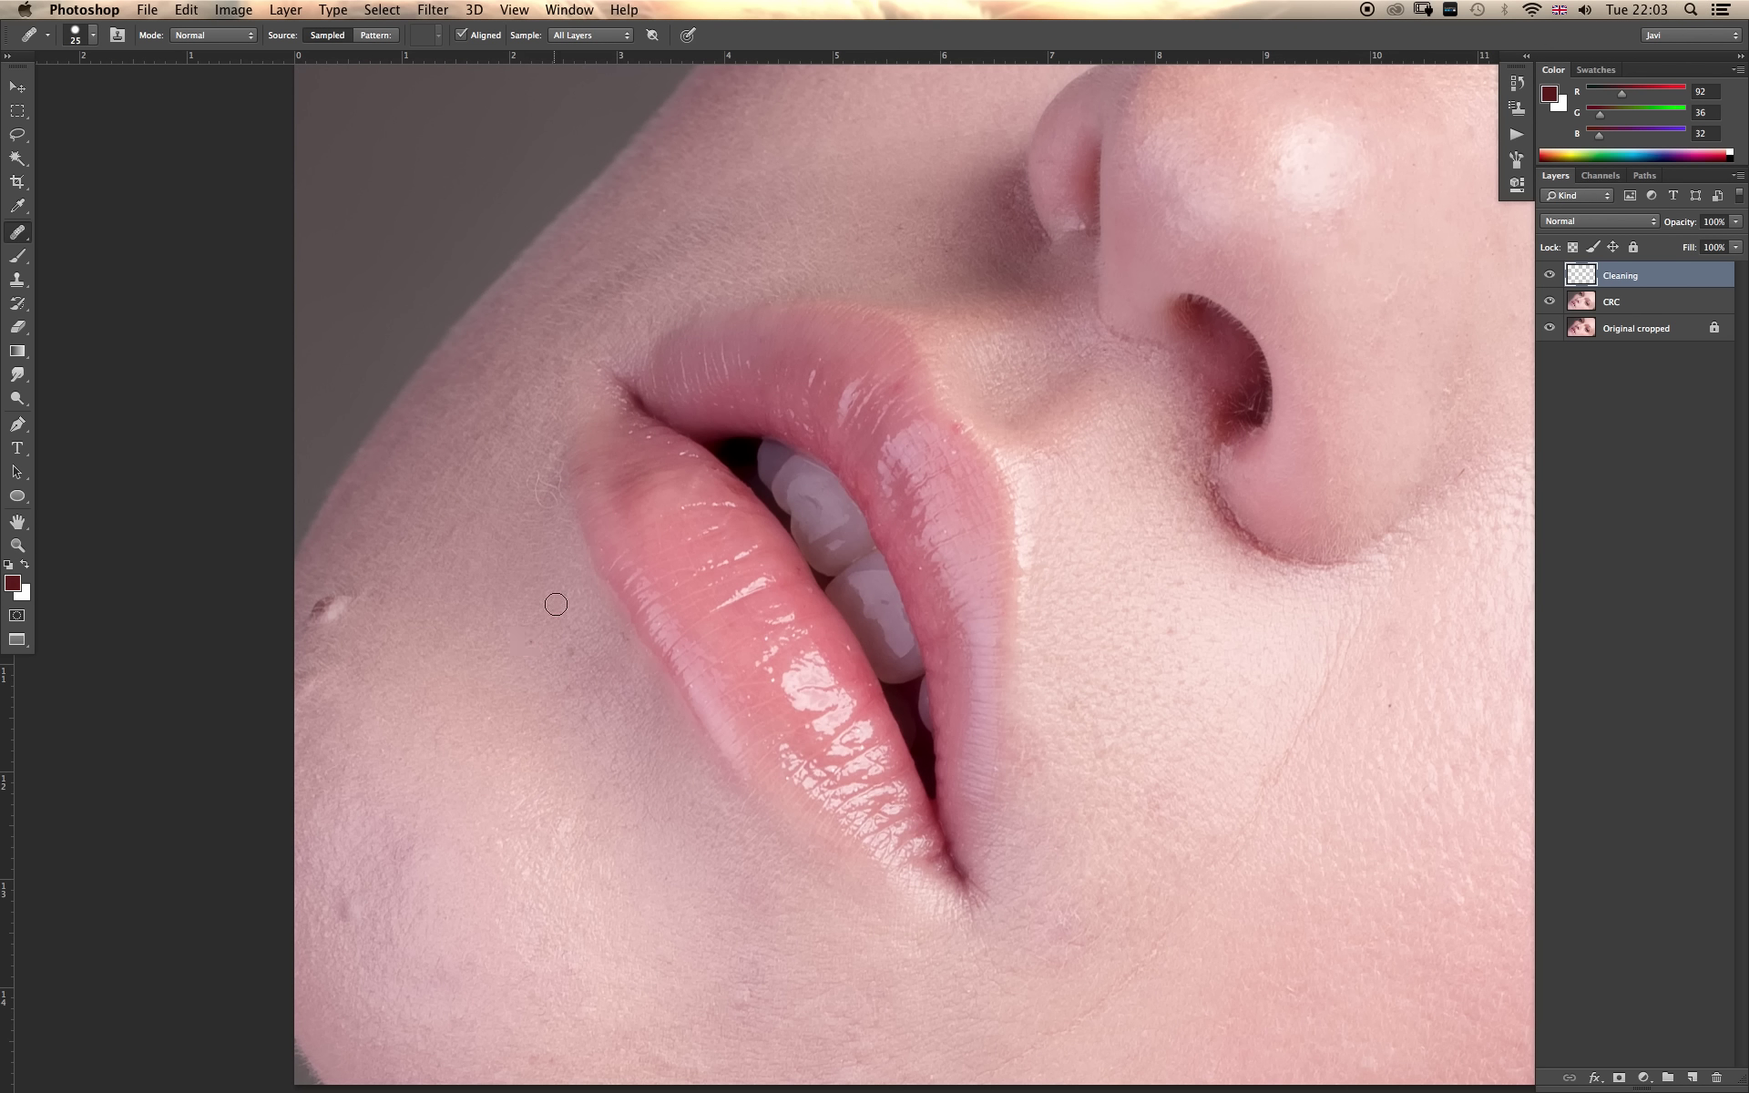
pyautogui.keyDown('alt'); pyautogui.click(507, 497); pyautogui.keyUp('alt')
pyautogui.press(']')
pyautogui.press(']')
pyautogui.press(']')
pyautogui.press(']')
pyautogui.press(']')
pyautogui.keyDown('alt'); pyautogui.click(543, 634); pyautogui.keyUp('alt')
pyautogui.hotkey('ctrl', 'z')
pyautogui.press('[')
pyautogui.press('[')
pyautogui.press('[')
# Heal the dark spots on the jaw edge and the red blemish on the lower cheek.
pyautogui.keyDown('alt'); pyautogui.click(404, 596); pyautogui.keyUp('alt')
pyautogui.click(333, 613)
pyautogui.hotkey('ctrl', 'z')
pyautogui.click(311, 618)
pyautogui.click(308, 635)
pyautogui.keyDown('alt'); pyautogui.click(339, 958); pyautogui.keyUp('alt')
pyautogui.click(357, 919)
pyautogui.keyDown('alt'); pyautogui.click(709, 930); pyautogui.keyUp('alt')
pyautogui.keyDown('alt'); pyautogui.click(456, 532); pyautogui.keyUp('alt')
# Heal the small spots along the upper lip, left lip corner and lower lip.
pyautogui.moveTo(941, 442); pyautogui.dragTo(947, 447)
pyautogui.keyDown('alt'); pyautogui.click(975, 457); pyautogui.keyUp('alt')
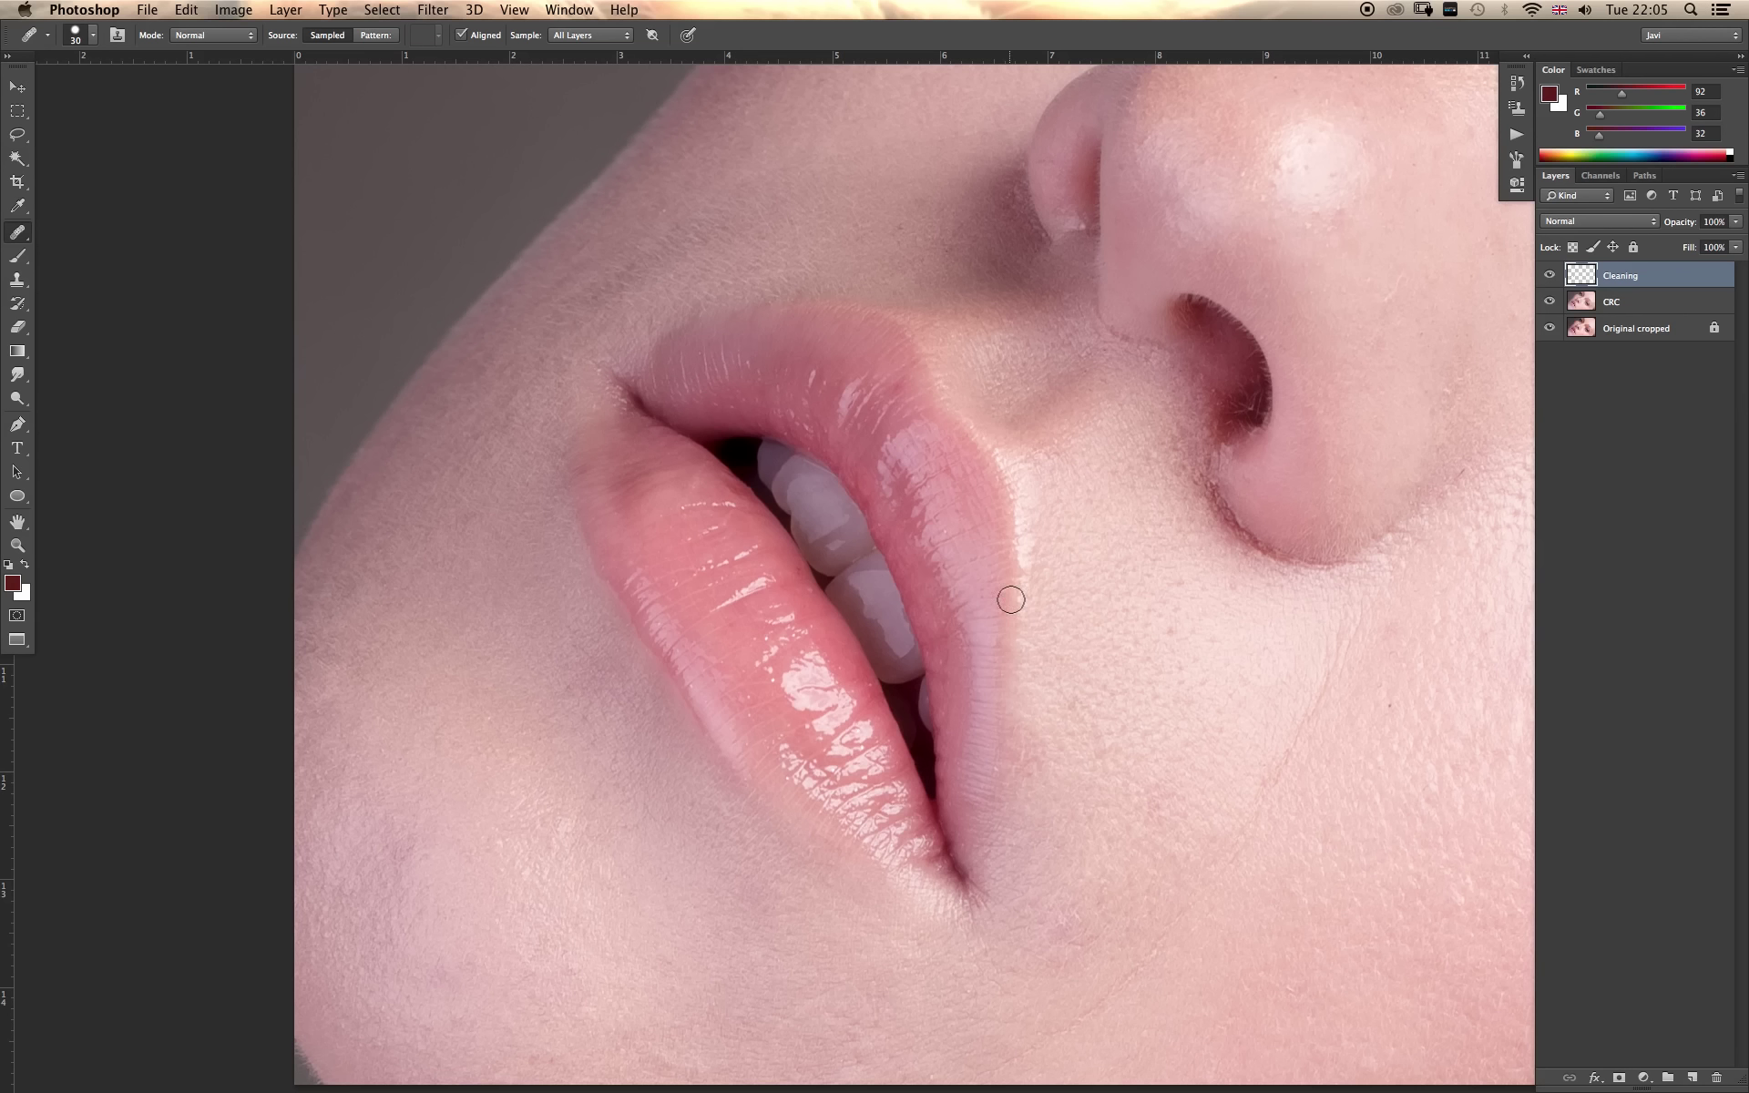
pyautogui.keyDown('alt'); pyautogui.click(871, 673); pyautogui.keyUp('alt')
pyautogui.click(944, 530)
pyautogui.keyDown('alt'); pyautogui.click(810, 345); pyautogui.keyUp('alt')
pyautogui.keyDown('alt'); pyautogui.click(768, 720); pyautogui.keyUp('alt')
pyautogui.moveTo(714, 753); pyautogui.dragTo(748, 742)
pyautogui.keyDown('alt'); pyautogui.click(820, 356); pyautogui.keyUp('alt')
pyautogui.keyDown('alt'); pyautogui.click(879, 194); pyautogui.keyUp('alt')
# Sample clean cheek skin and heal the spots on the cheek.
pyautogui.keyDown('alt'); pyautogui.click(382, 719); pyautogui.keyUp('alt')
pyautogui.click(382, 750)
pyautogui.click(1309, 752)
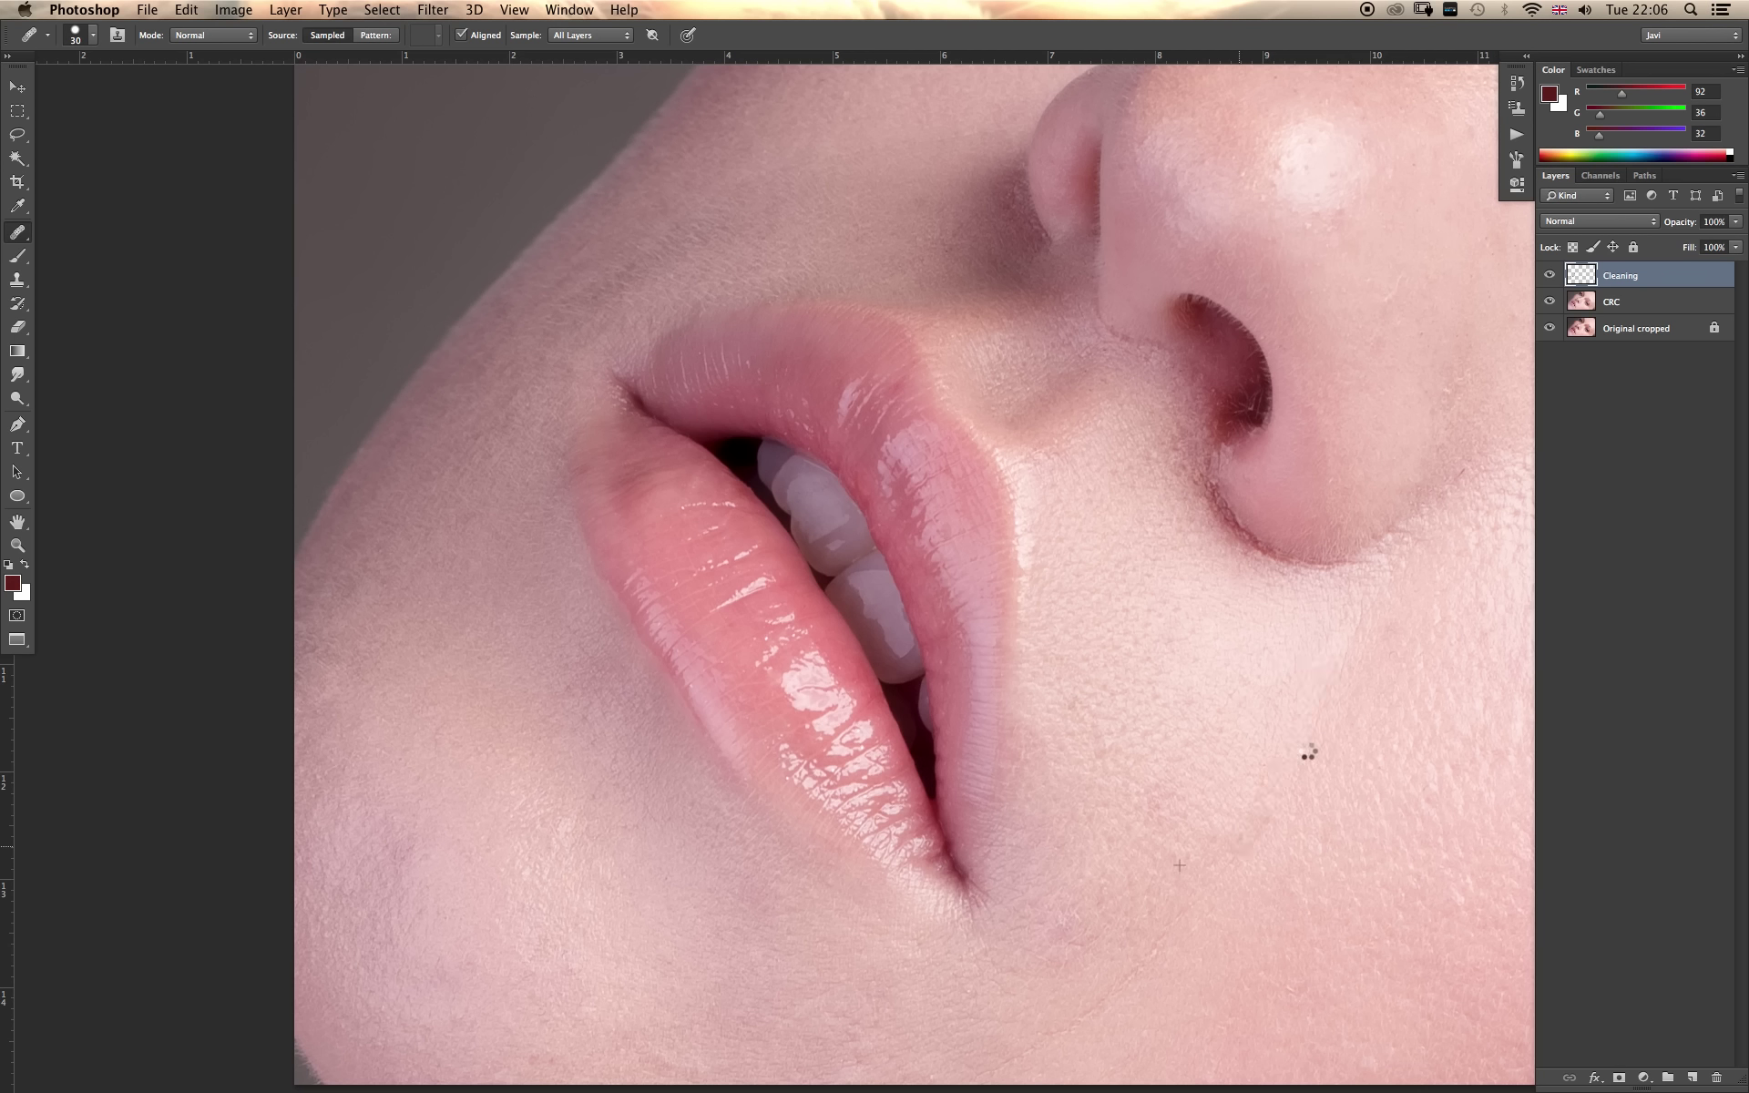
pyautogui.keyDown('alt'); pyautogui.click(1272, 861); pyautogui.keyUp('alt')
pyautogui.click(1255, 782)
# Heal the light spot inside the nostril and smooth the nose base.
pyautogui.click(1236, 390)
pyautogui.click(1235, 388)
pyautogui.click(1146, 348)
pyautogui.keyDown('alt'); pyautogui.click(1091, 338); pyautogui.keyUp('alt')
# Even out the inside of the nostril and heal spots on the cheek.
pyautogui.moveTo(1243, 382); pyautogui.dragTo(1241, 354)
pyautogui.moveTo(910, 797)
pyautogui.mouseDown()
pyautogui.moveTo(946, 633)
pyautogui.moveTo(919, 442)
pyautogui.mouseUp()
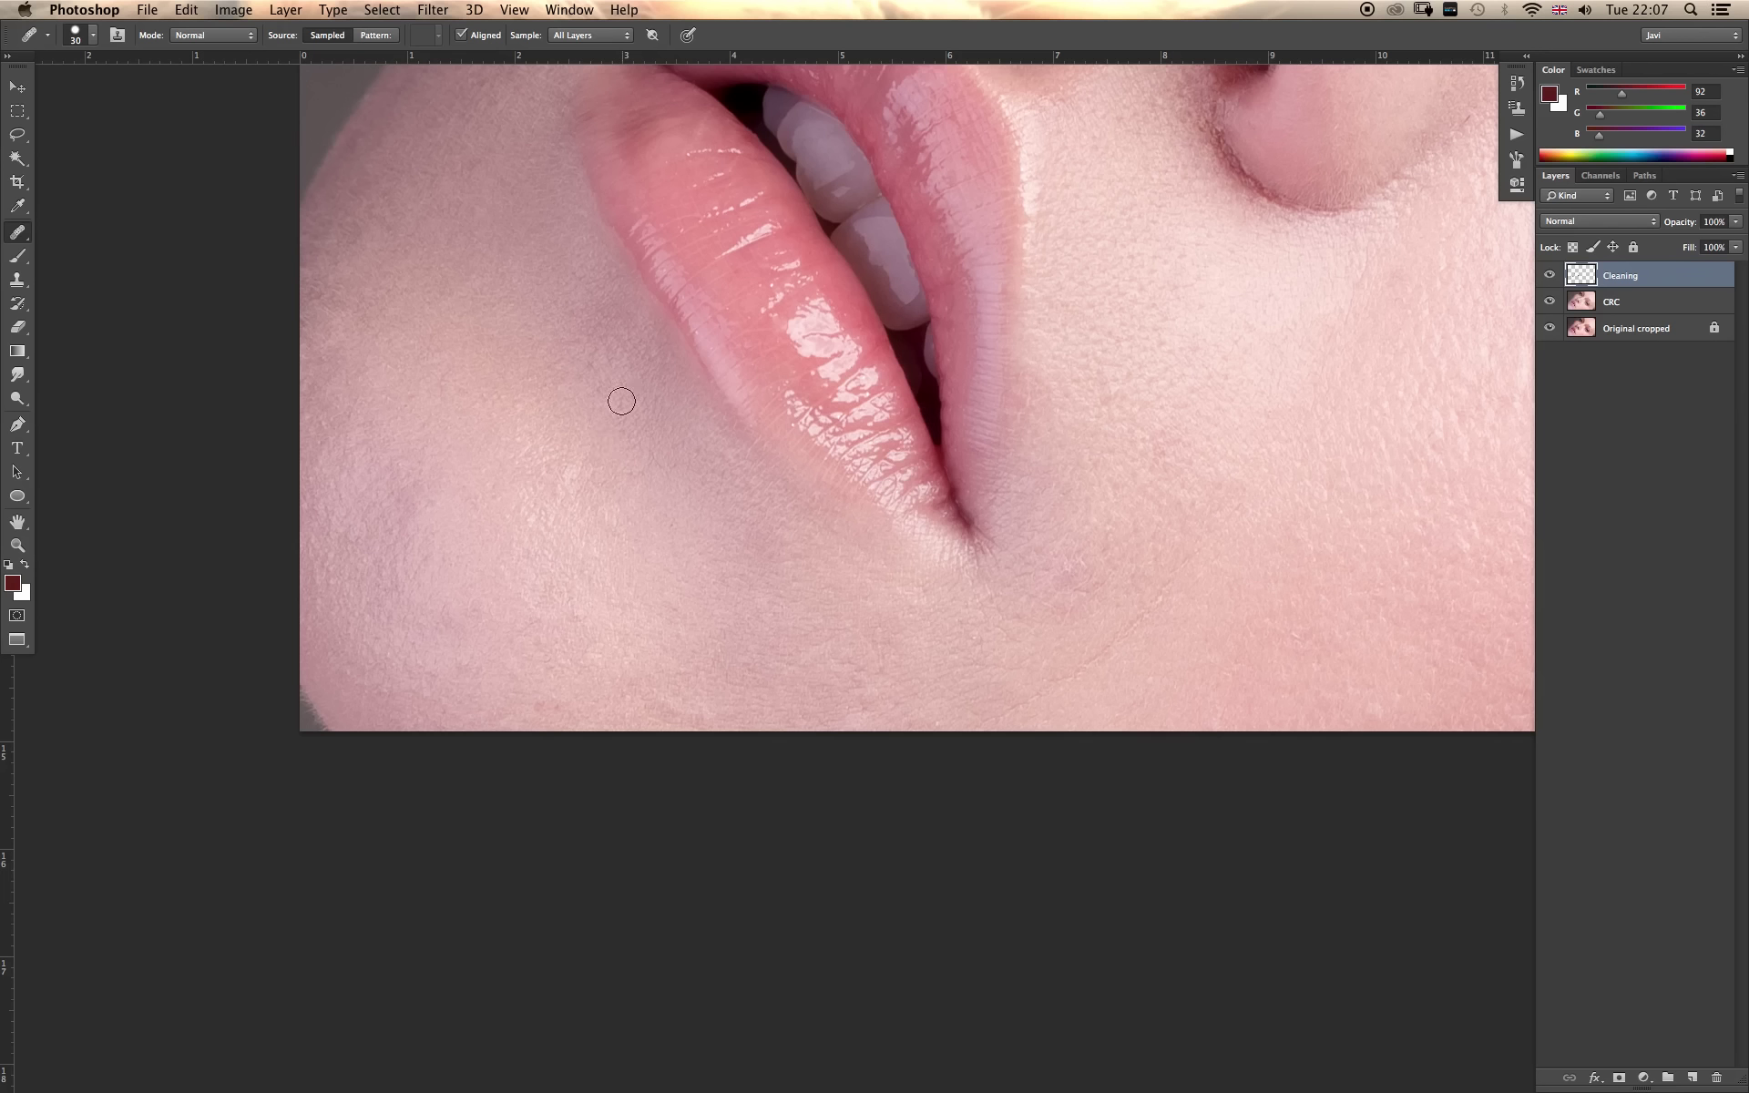
pyautogui.click(695, 450)
pyautogui.click(524, 597)
pyautogui.keyDown('alt'); pyautogui.click(334, 648); pyautogui.keyUp('alt')
pyautogui.click(348, 674)
# Heal the dark dots on the lower cheek and the faint lower-right wrinkle.
pyautogui.keyDown('alt'); pyautogui.click(569, 305); pyautogui.keyUp('alt')
pyautogui.keyDown('alt'); pyautogui.click(497, 433); pyautogui.keyUp('alt')
pyautogui.keyDown('alt'); pyautogui.click(465, 429); pyautogui.keyUp('alt')
pyautogui.click(884, 631)
pyautogui.keyDown('alt'); pyautogui.click(850, 615); pyautogui.keyUp('alt')
pyautogui.moveTo(852, 624); pyautogui.dragTo(860, 627)
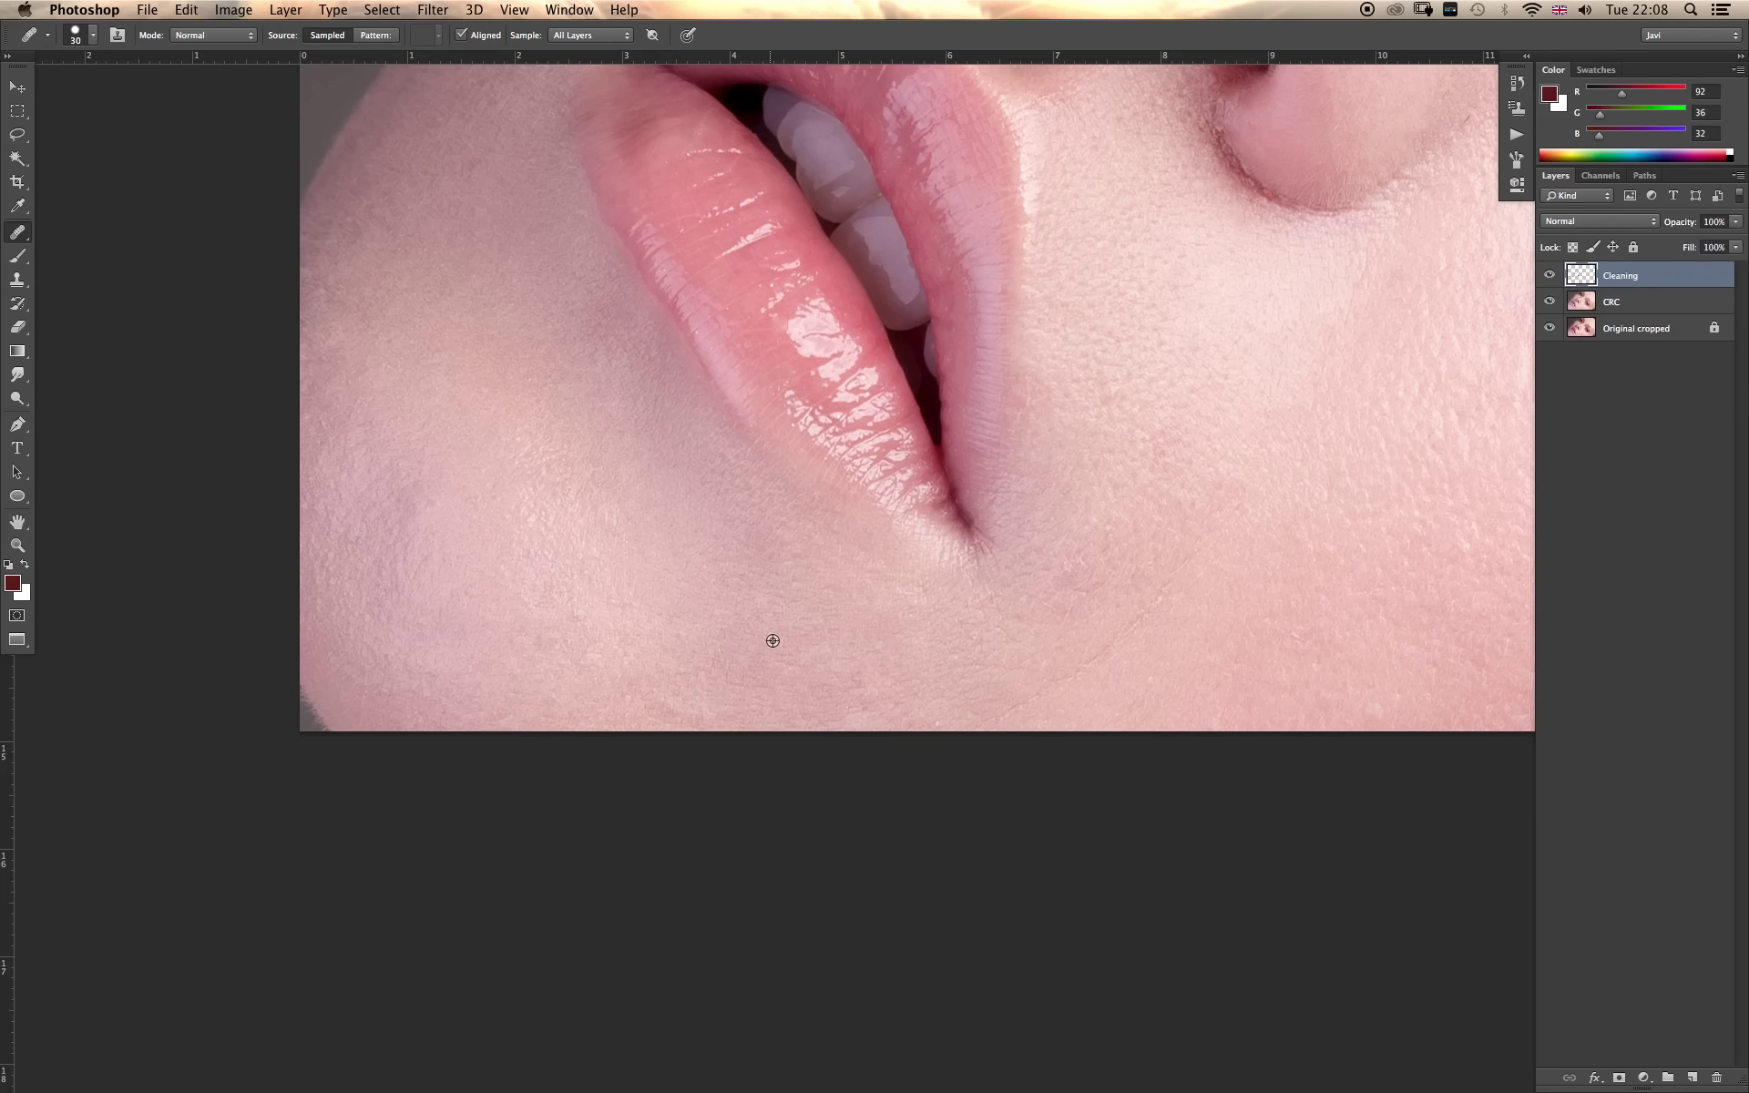
pyautogui.click(619, 716)
pyautogui.click(698, 674)
pyautogui.keyDown('alt'); pyautogui.click(906, 620); pyautogui.keyUp('alt')
pyautogui.moveTo(1012, 711); pyautogui.dragTo(1236, 580)
# Heal the dark spots along the nostril edge and down the nasal fold.
pyautogui.moveTo(1044, 452)
pyautogui.mouseDown()
pyautogui.moveTo(1024, 535)
pyautogui.moveTo(925, 684)
pyautogui.mouseUp()
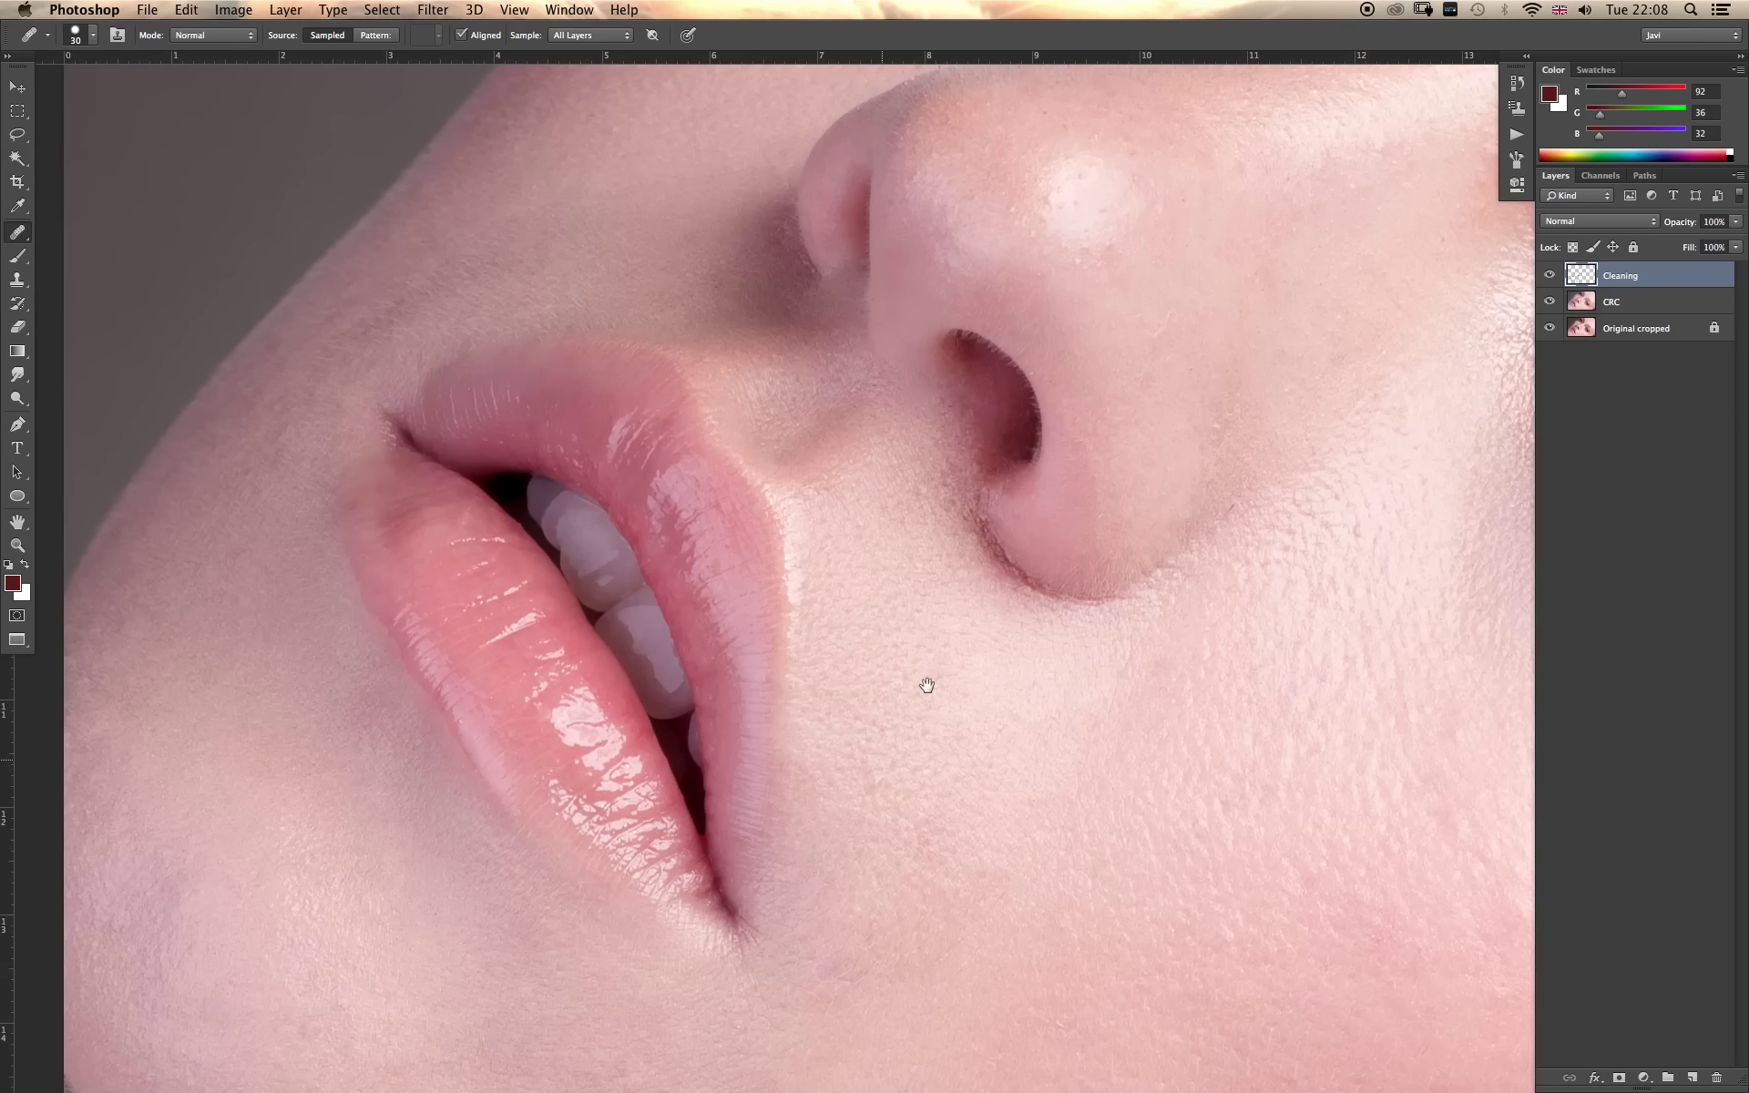
pyautogui.keyDown('alt'); pyautogui.click(901, 411); pyautogui.keyUp('alt')
pyautogui.moveTo(874, 386); pyautogui.dragTo(878, 416)
pyautogui.click(930, 403)
pyautogui.click(937, 535)
pyautogui.click(1000, 557)
# Heal the patch and small dark blemishes on the nose tip.
pyautogui.moveTo(1206, 304); pyautogui.dragTo(879, 706)
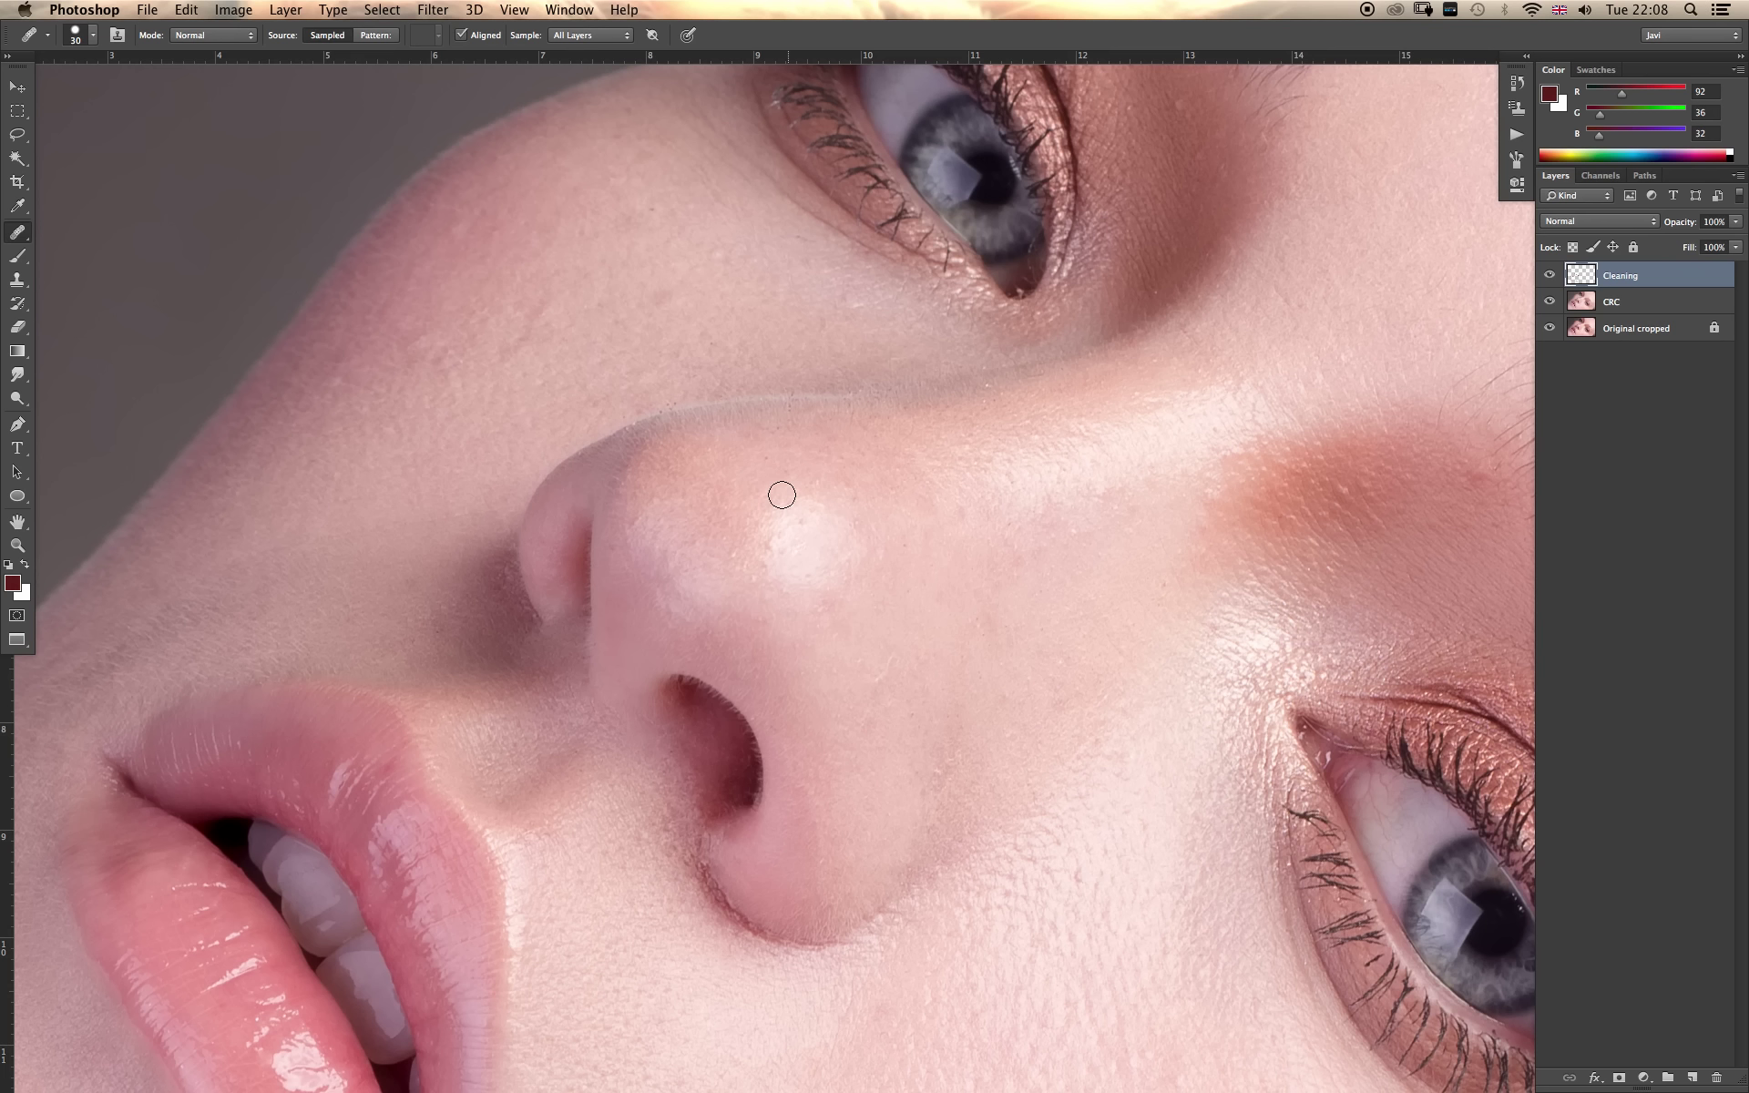
pyautogui.moveTo(795, 499); pyautogui.dragTo(781, 473)
pyautogui.keyDown('alt'); pyautogui.click(960, 416); pyautogui.keyUp('alt')
pyautogui.click(771, 543)
pyautogui.keyDown('alt'); pyautogui.click(783, 592); pyautogui.keyUp('alt')
pyautogui.click(744, 569)
pyautogui.click(768, 597)
# Heal spots on the side of the nose, the left cheek and under the eye.
pyautogui.click(645, 566)
pyautogui.click(392, 353)
pyautogui.click(449, 360)
pyautogui.click(824, 313)
# Heal across the skin beside the upper eye and resample a nearby source.
pyautogui.scroll(5, 826, 409)
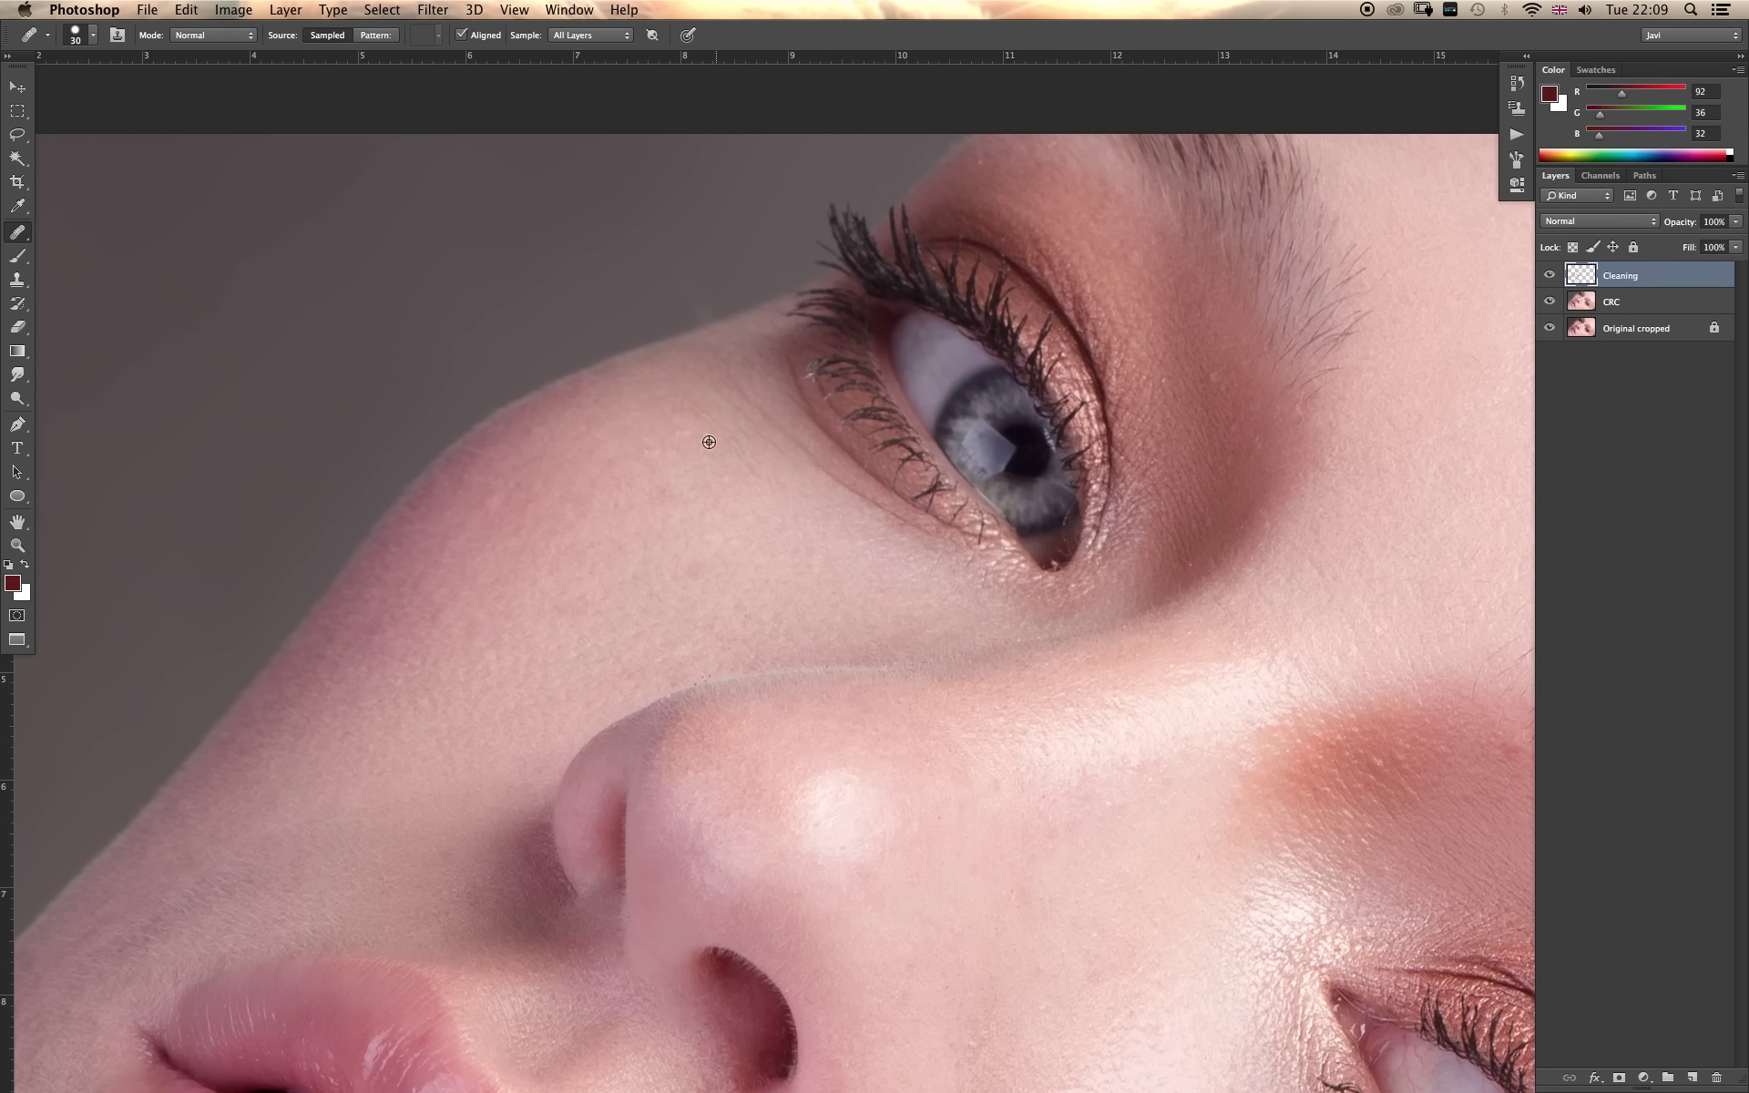
pyautogui.moveTo(705, 412); pyautogui.dragTo(750, 487)
pyautogui.keyDown('alt'); pyautogui.click(1220, 401); pyautogui.keyUp('alt')
pyautogui.scroll(5, 1047, 637)
pyautogui.hscroll(5, 975, 714)
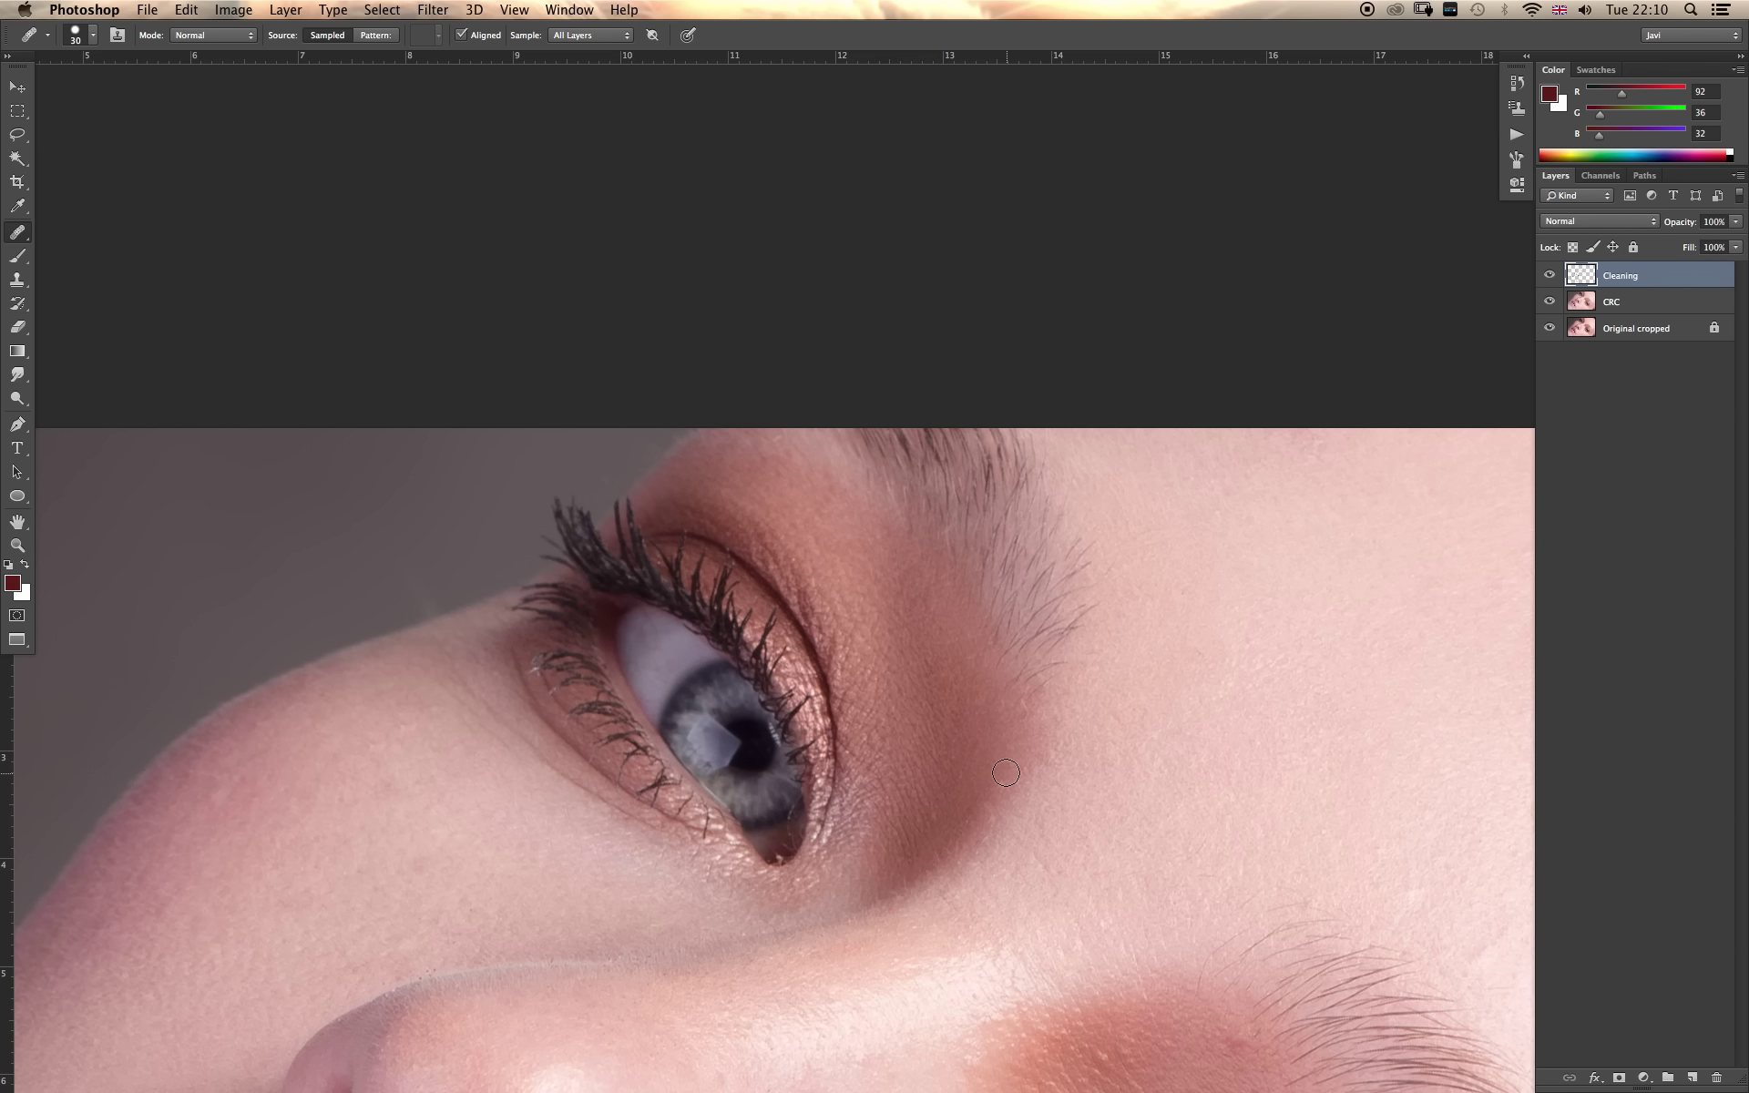
# Heal the spots on the nose bridge using cheek and bridge skin as sources.
pyautogui.moveTo(1062, 898); pyautogui.dragTo(984, 582)
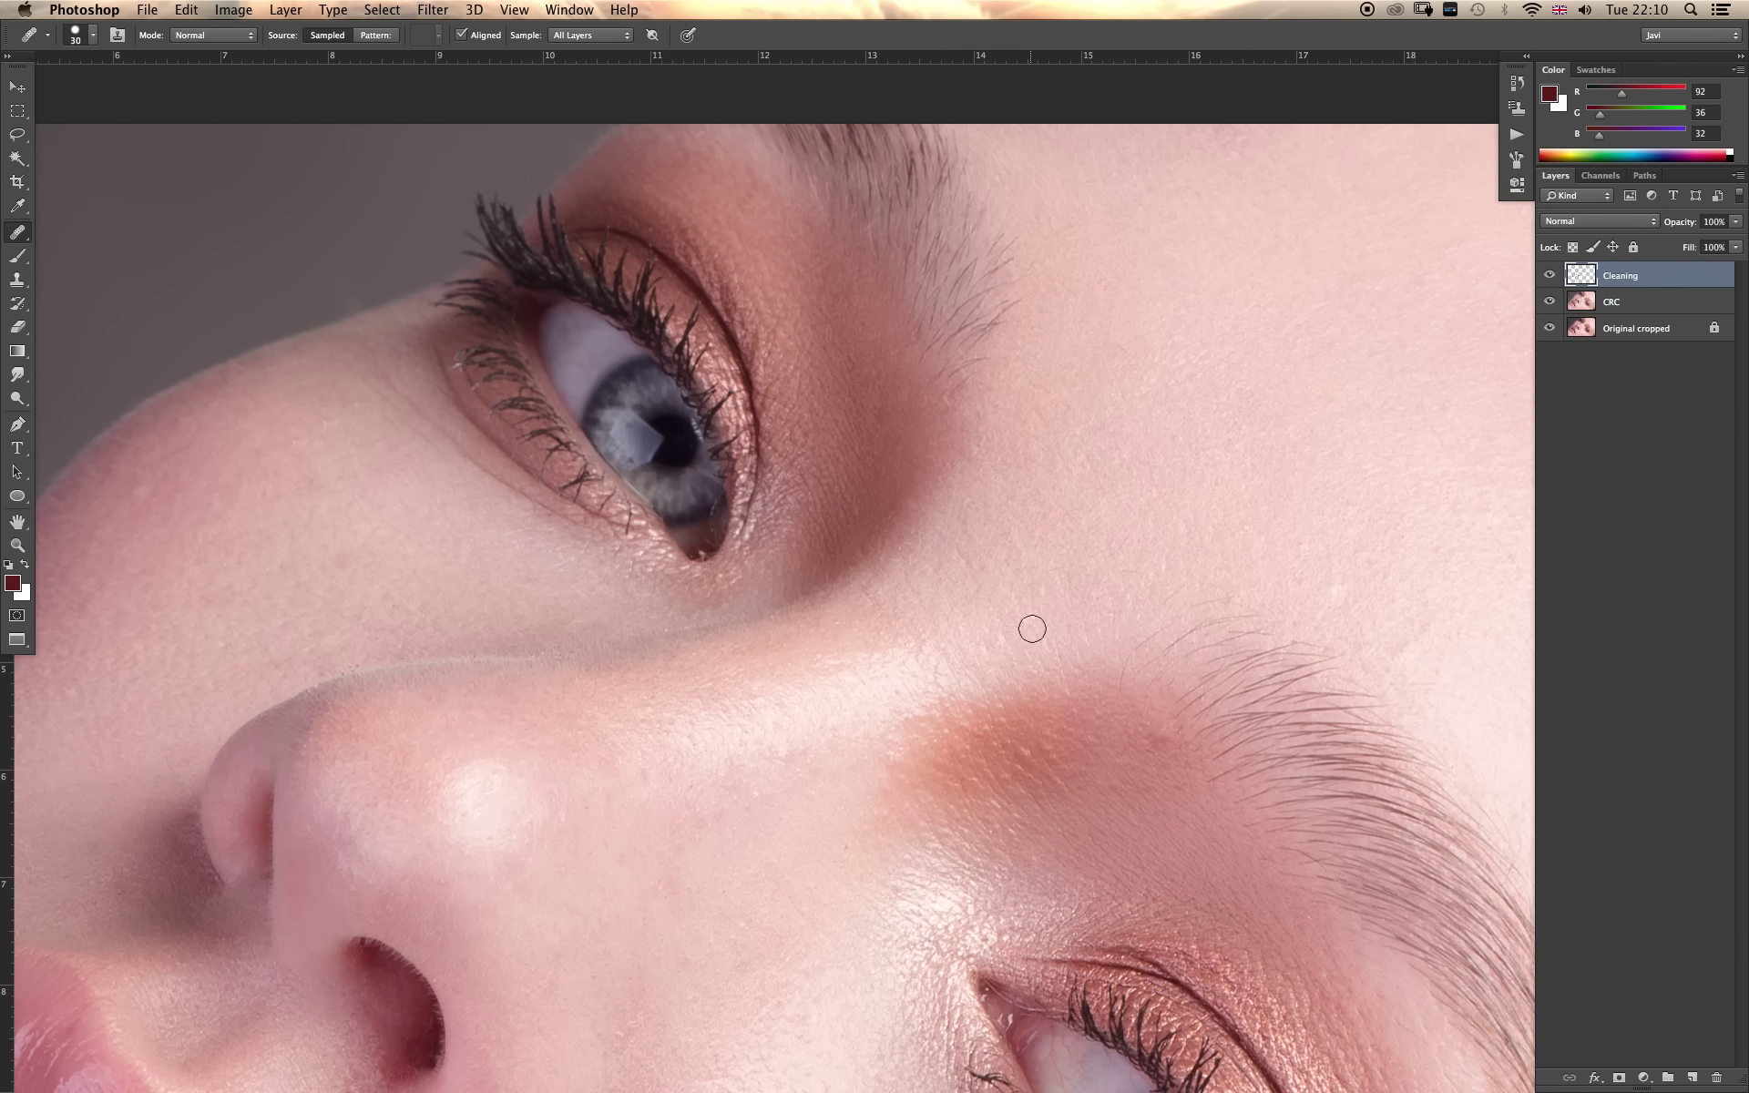
pyautogui.click(1091, 554)
pyautogui.click(797, 668)
pyautogui.keyDown('alt'); pyautogui.click(684, 689); pyautogui.keyUp('alt')
pyautogui.click(743, 691)
# Heal spots across the cheek and beside the nose.
pyautogui.keyDown('alt'); pyautogui.click(1043, 828); pyautogui.keyUp('alt')
pyautogui.click(1012, 834)
pyautogui.keyDown('alt'); pyautogui.click(860, 687); pyautogui.keyUp('alt')
pyautogui.moveTo(898, 695); pyautogui.dragTo(932, 700)
pyautogui.keyDown('alt'); pyautogui.click(580, 838); pyautogui.keyUp('alt')
pyautogui.click(585, 809)
pyautogui.keyDown('alt'); pyautogui.click(872, 888); pyautogui.keyUp('alt')
pyautogui.keyDown('alt'); pyautogui.click(799, 795); pyautogui.keyUp('alt')
# Heal the small spot near the brow so it blends in.
pyautogui.keyDown('alt'); pyautogui.click(989, 415); pyautogui.keyUp('alt')
pyautogui.click(1025, 350)
pyautogui.click(1019, 353)
# Heal spots beside the nose bridge, undoing the last stroke.
pyautogui.keyDown('alt'); pyautogui.click(1118, 649); pyautogui.keyUp('alt')
pyautogui.moveTo(1124, 688); pyautogui.dragTo(1128, 666)
pyautogui.scroll(-5, 1229, 728)
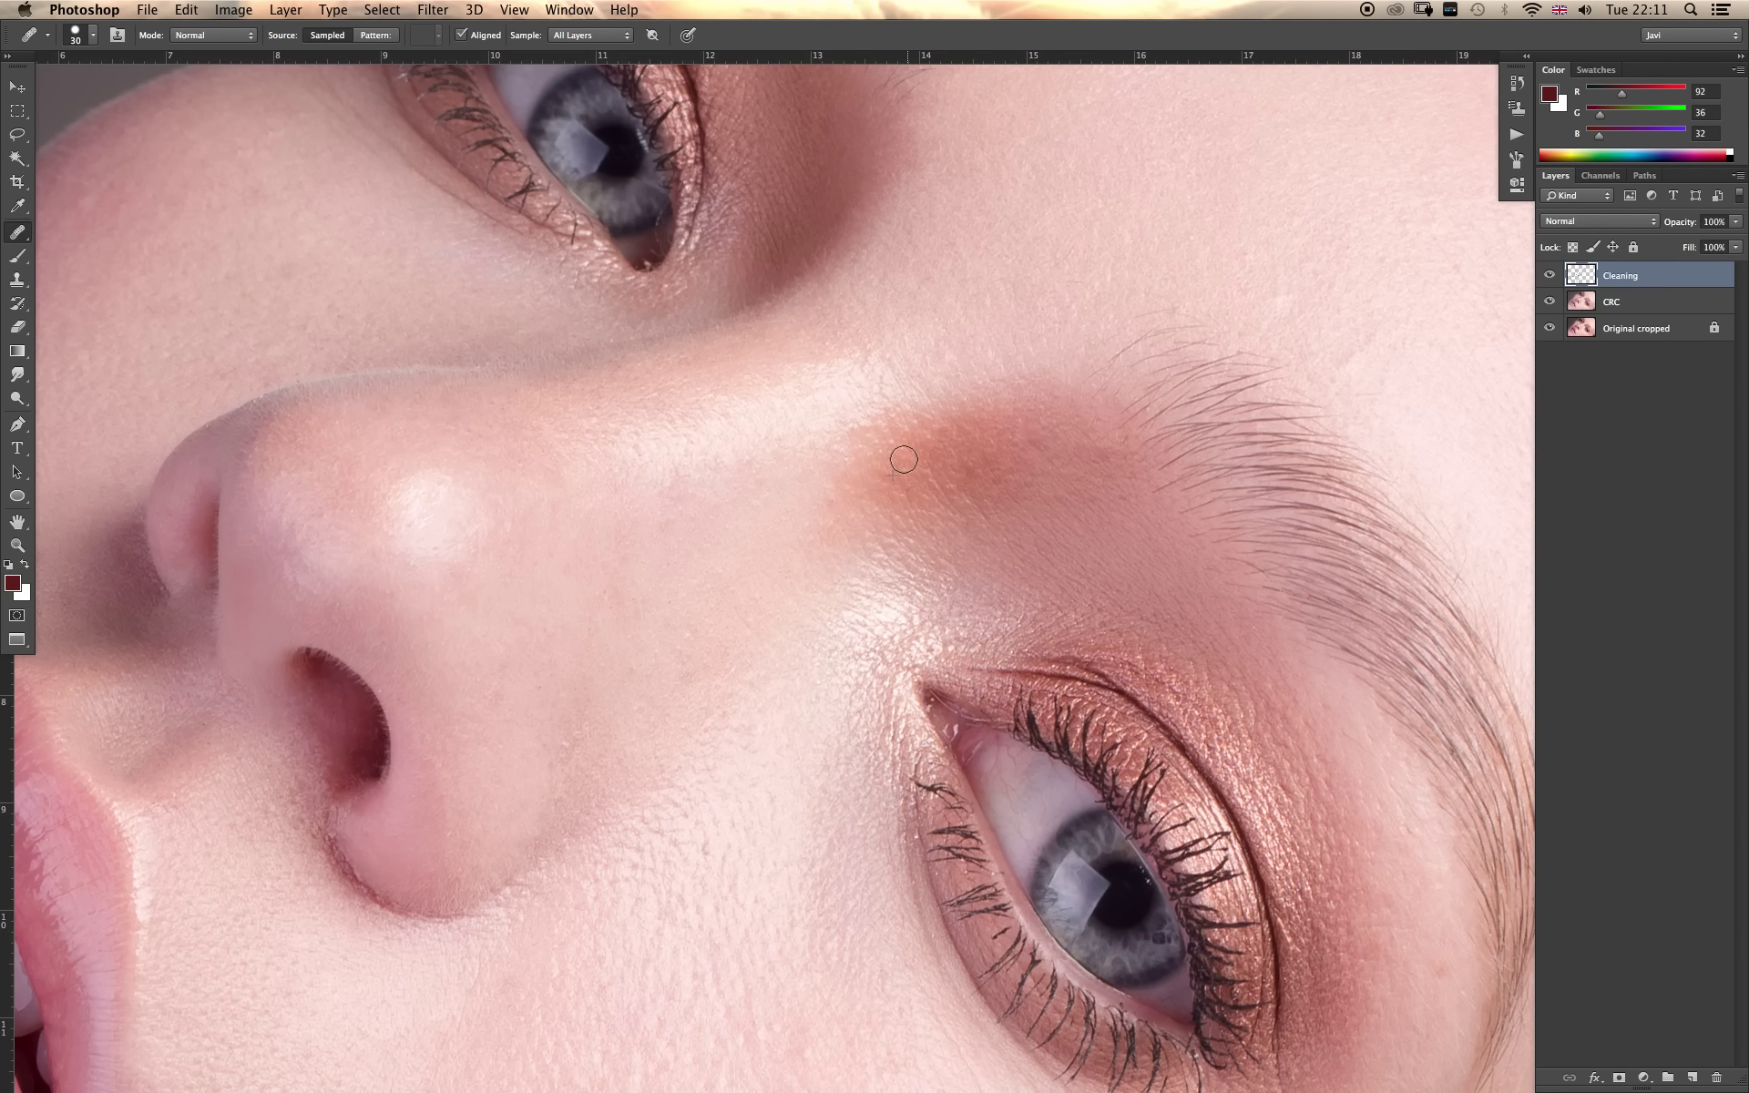
pyautogui.click(927, 475)
pyautogui.hotkey('ctrl', 'z')
# Remove the red vein from the eye white and heal spots on the nose.
pyautogui.click(1021, 807)
pyautogui.moveTo(997, 765); pyautogui.dragTo(1017, 767)
pyautogui.keyDown('alt'); pyautogui.click(619, 639); pyautogui.keyUp('alt')
pyautogui.click(635, 669)
pyautogui.keyDown('alt'); pyautogui.click(637, 598); pyautogui.keyUp('alt')
pyautogui.keyDown('alt'); pyautogui.click(688, 379); pyautogui.keyUp('alt')
# Zoom in on the eye and heal the under-eye cheek, undoing the last stroke.
pyautogui.press('z')
pyautogui.moveTo(1161, 765)
pyautogui.mouseDown()
pyautogui.moveTo(1189, 594)
pyautogui.moveTo(1115, 330)
pyautogui.mouseUp()
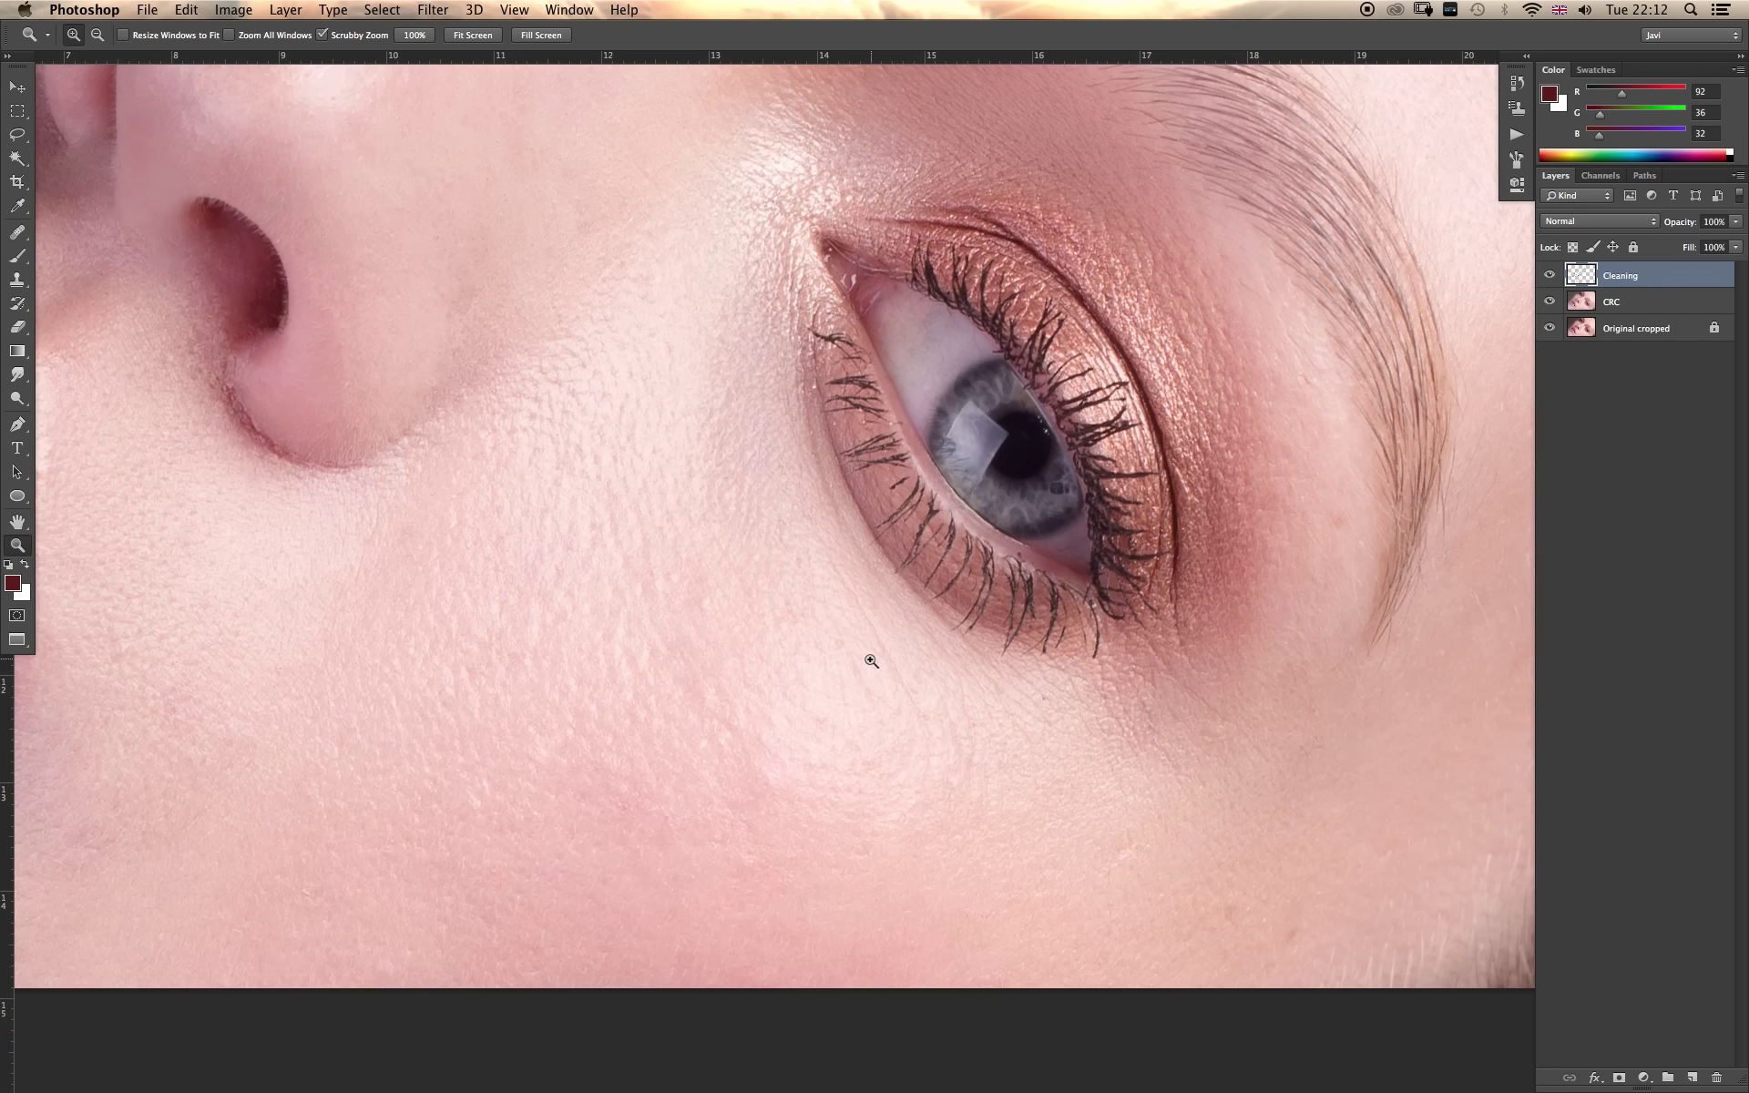
pyautogui.press('j')
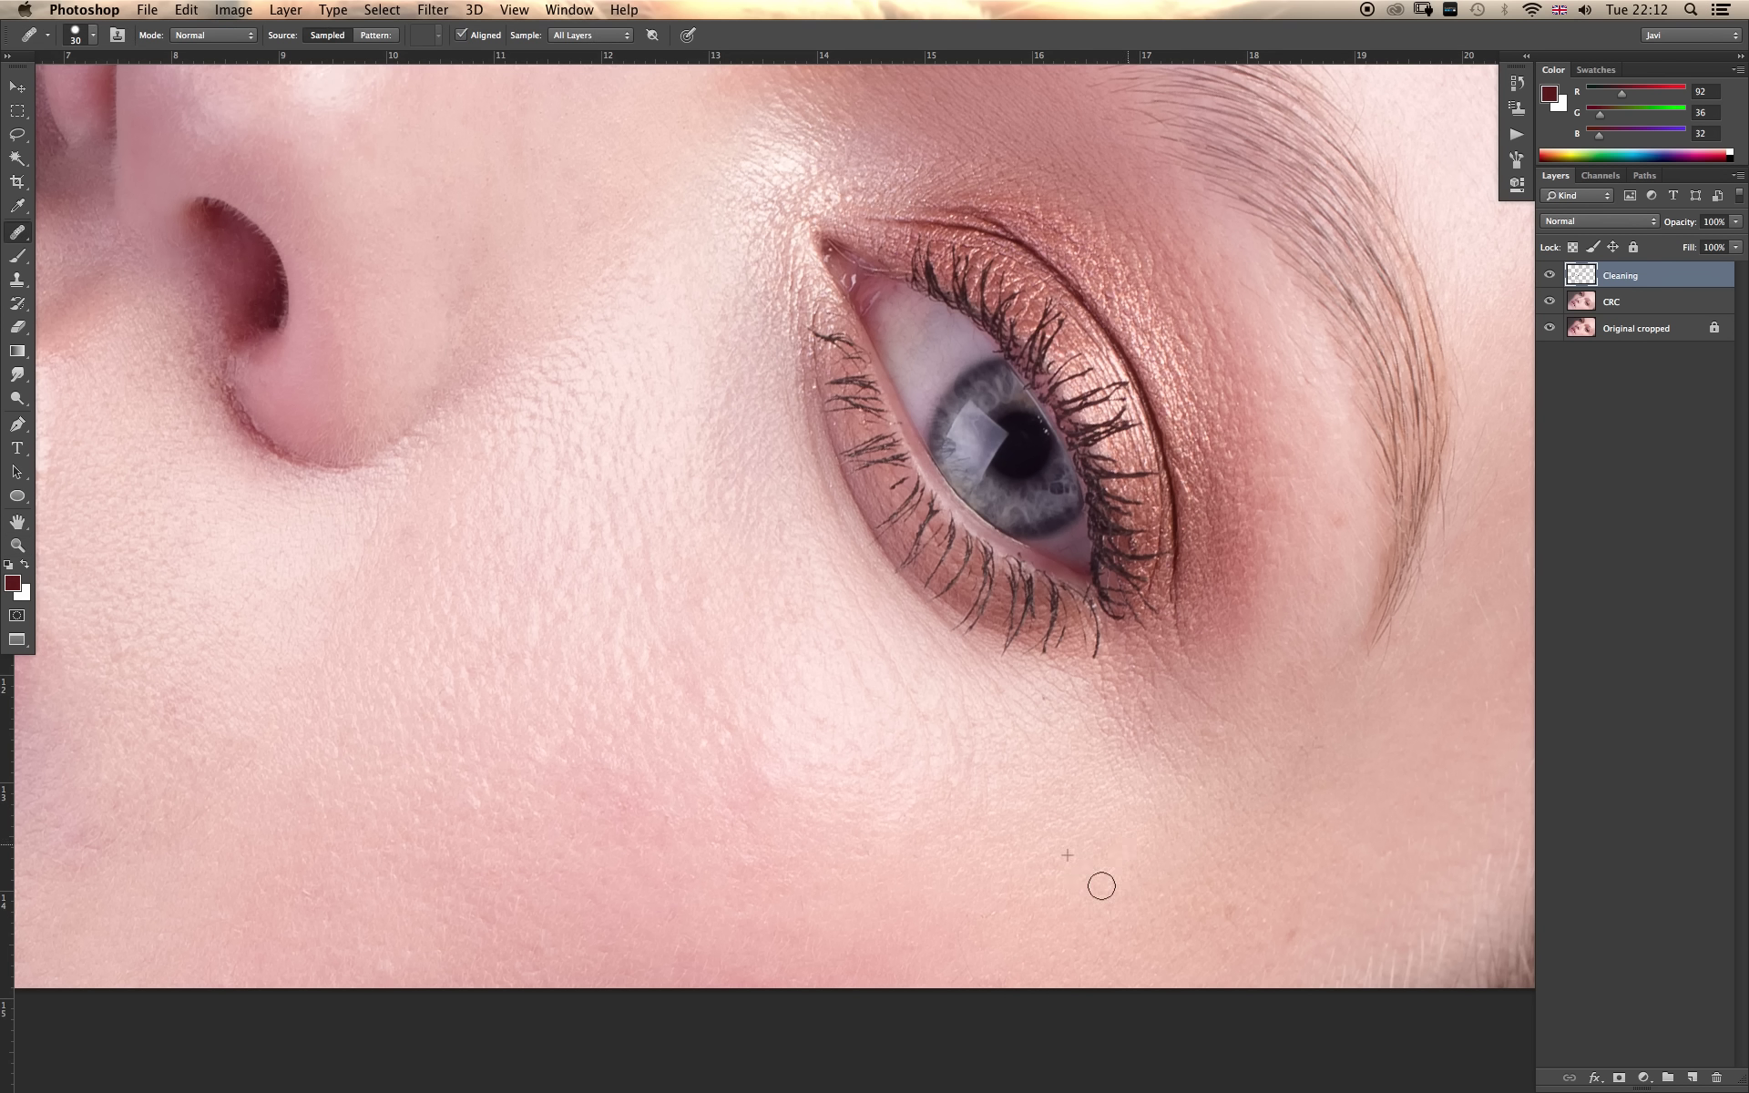
pyautogui.keyDown('alt'); pyautogui.click(1219, 866); pyautogui.keyUp('alt')
pyautogui.moveTo(1229, 913); pyautogui.dragTo(1265, 943)
pyautogui.keyDown('alt'); pyautogui.click(1033, 733); pyautogui.keyUp('alt')
pyautogui.moveTo(1033, 697); pyautogui.dragTo(1074, 703)
pyautogui.hotkey('ctrl', 'z')
# Heal the red cheek blemish, the brown temple spot and skin near the hairline.
pyautogui.moveTo(1343, 779); pyautogui.dragTo(846, 747)
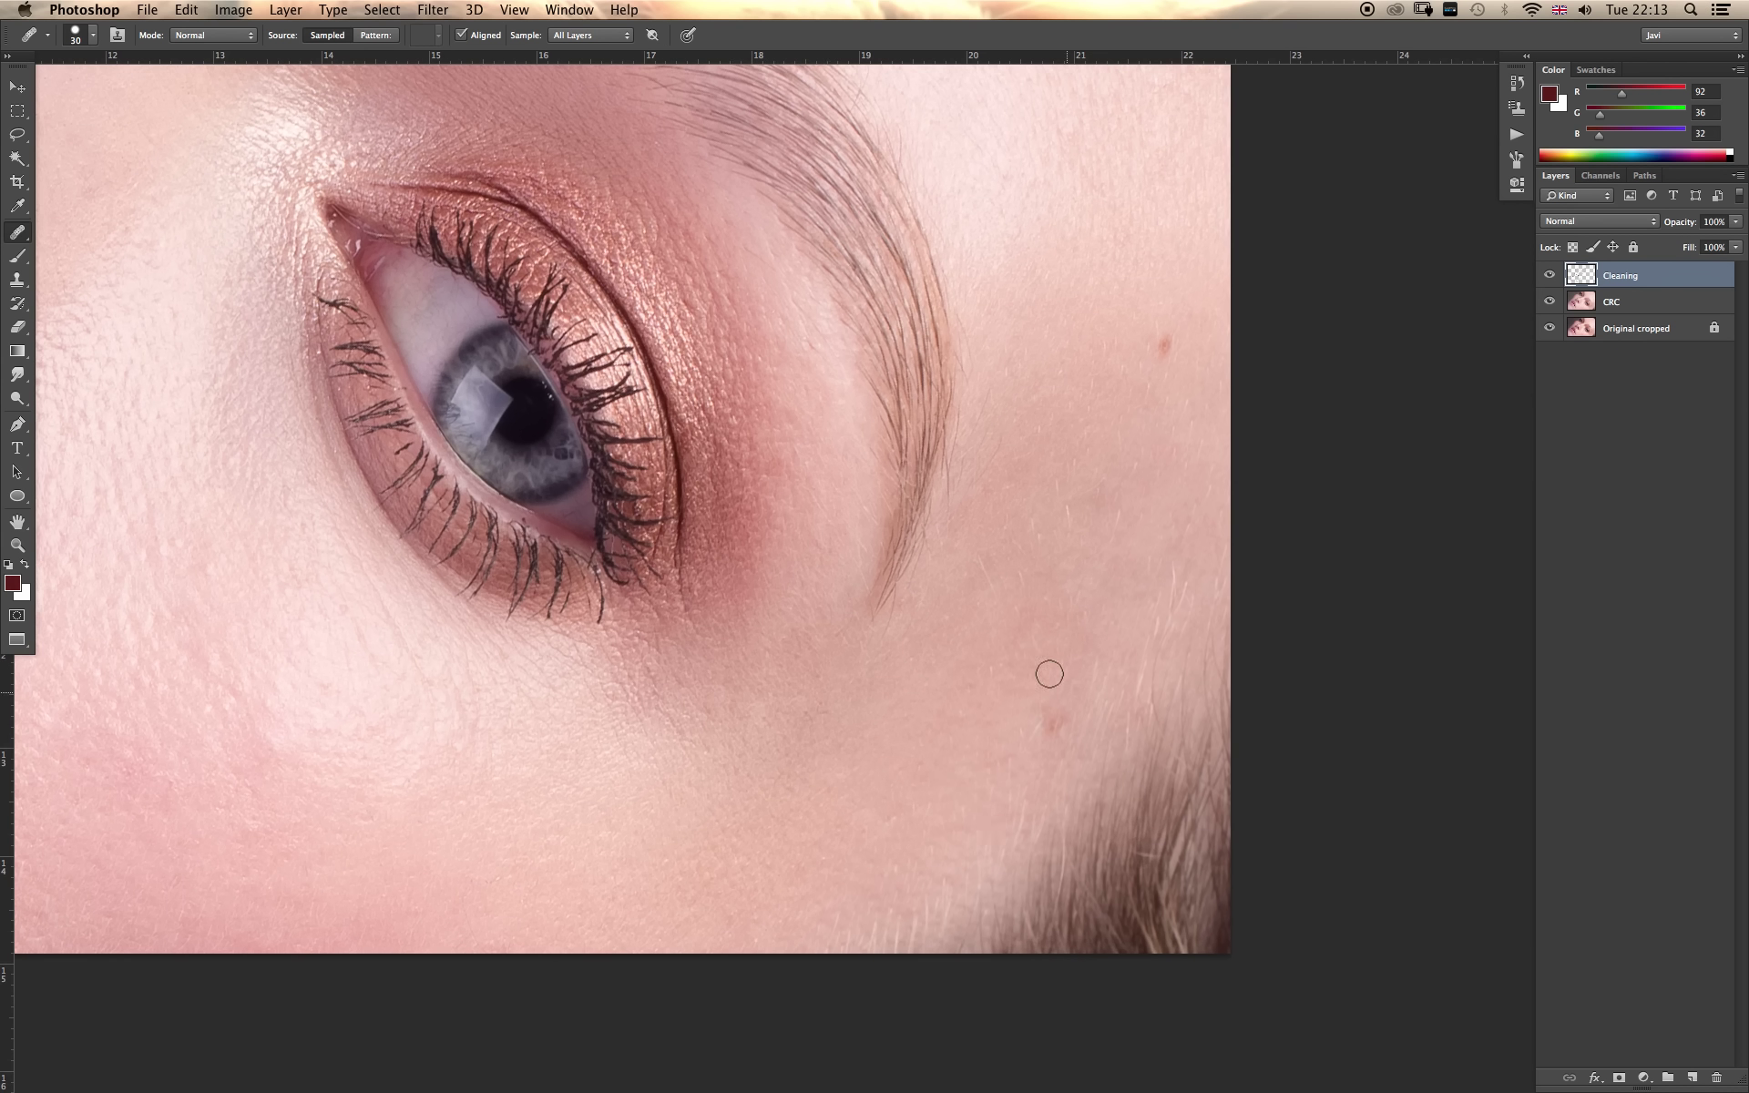
pyautogui.click(1049, 727)
pyautogui.keyDown('alt'); pyautogui.click(1001, 639); pyautogui.keyUp('alt')
pyautogui.click(1220, 377)
pyautogui.click(1161, 345)
pyautogui.keyDown('alt'); pyautogui.click(987, 516); pyautogui.keyUp('alt')
pyautogui.moveTo(988, 403); pyautogui.dragTo(988, 423)
# Heal the remaining small spots on the cheek, temple and forehead.
pyautogui.click(1064, 375)
pyautogui.click(1046, 459)
pyautogui.click(1118, 320)
pyautogui.click(1116, 367)
pyautogui.click(1139, 351)
pyautogui.click(1132, 381)
pyautogui.click(1038, 215)
# Resample skin near the right edge and heal a spot on the cheek.
pyautogui.click(1156, 620)
pyautogui.keyDown('alt'); pyautogui.click(1102, 503); pyautogui.keyUp('alt')
pyautogui.keyDown('alt'); pyautogui.click(1192, 528); pyautogui.keyUp('alt')
pyautogui.click(1062, 586)
pyautogui.click(1021, 562)
# Dab out the remaining spots across the lower and upper cheek.
pyautogui.keyDown('alt'); pyautogui.click(969, 549); pyautogui.keyUp('alt')
pyautogui.click(949, 640)
pyautogui.click(921, 719)
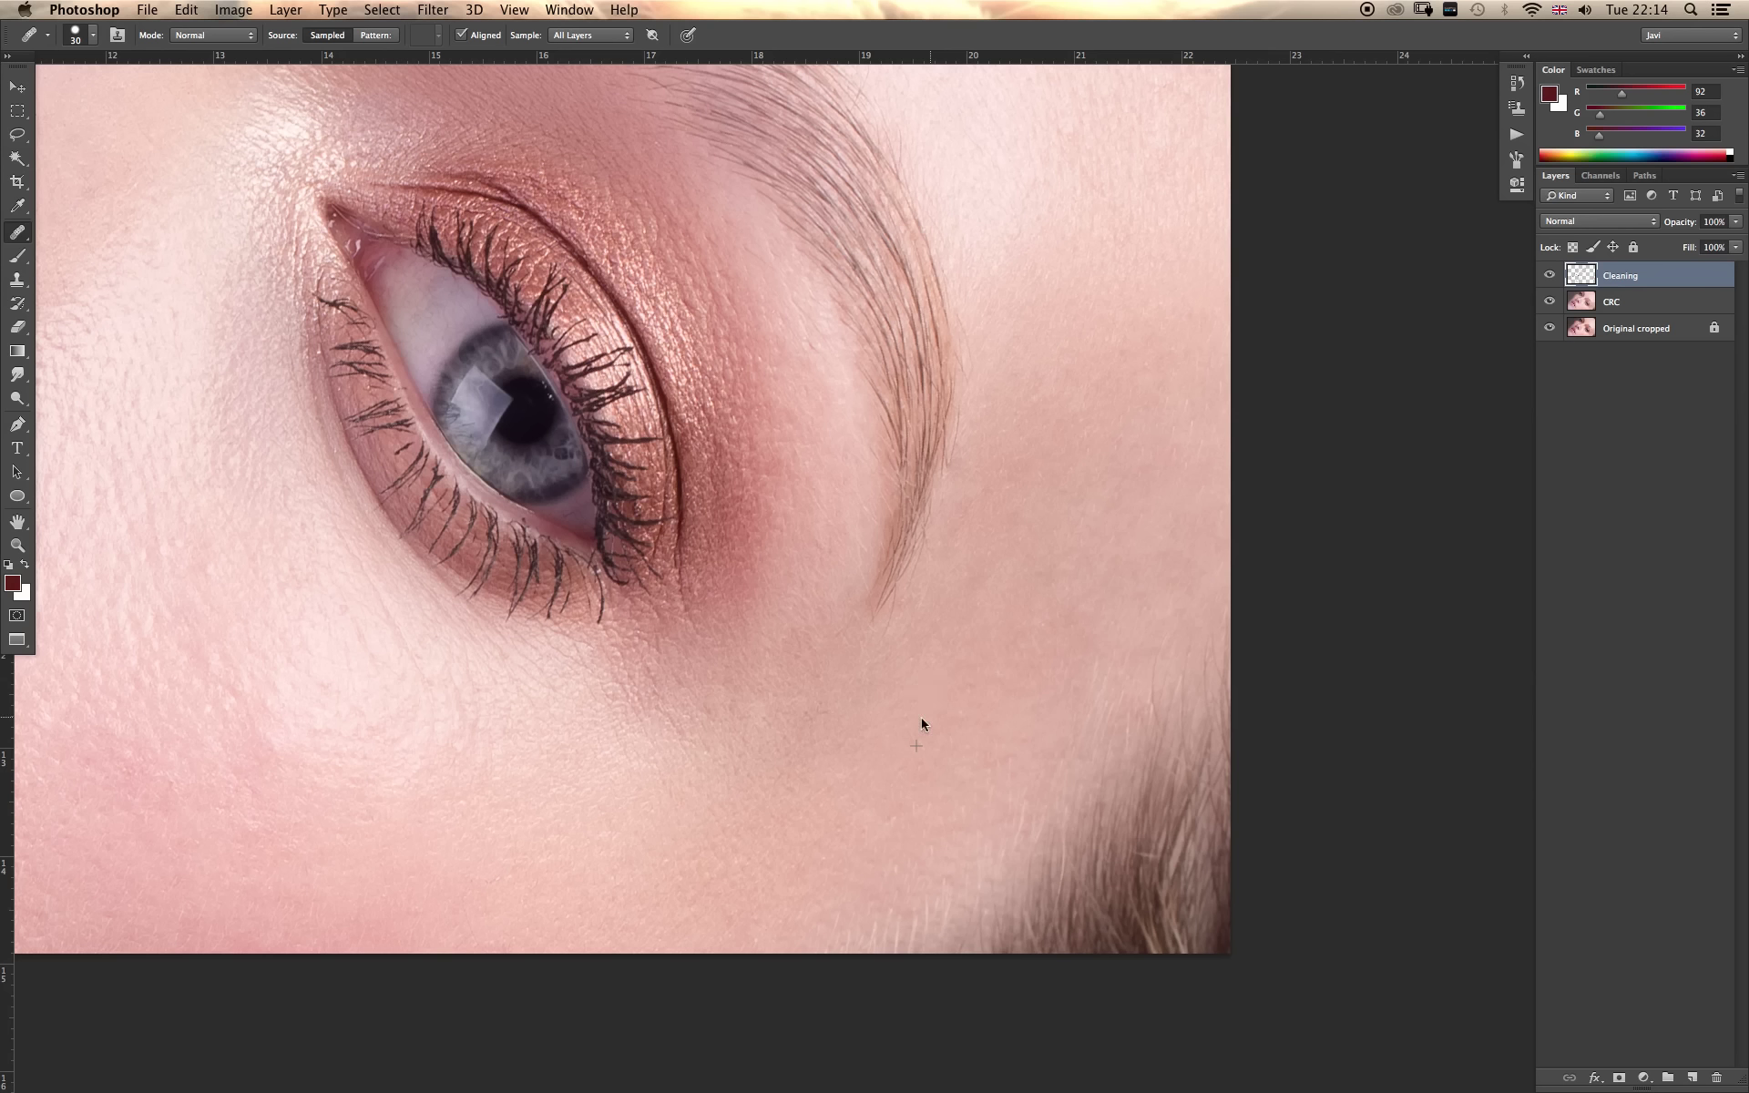
pyautogui.click(982, 716)
pyautogui.click(949, 798)
pyautogui.click(1103, 657)
# Sample clean skin and heal the small brow blemishes above the eye, undoing one dab.
pyautogui.moveTo(1139, 332); pyautogui.dragTo(1073, 742)
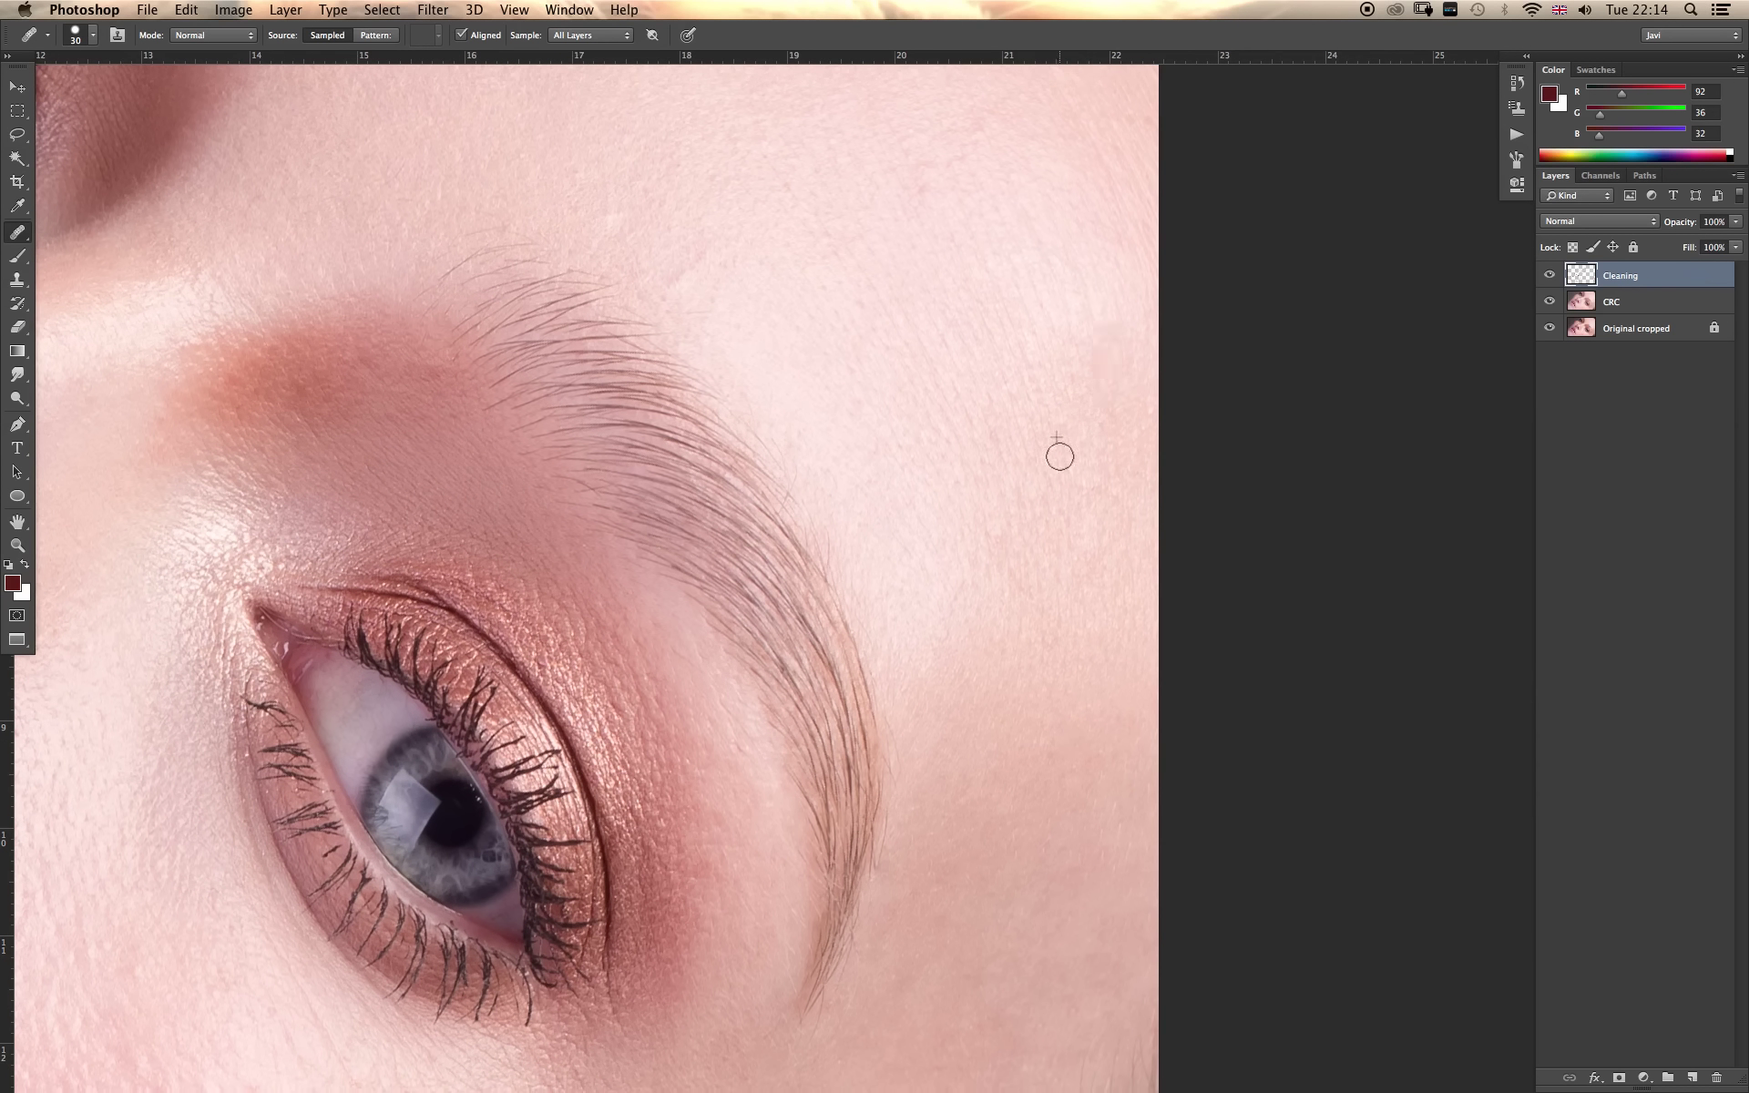
pyautogui.keyDown('alt'); pyautogui.click(1053, 358); pyautogui.keyUp('alt')
pyautogui.keyDown('alt'); pyautogui.click(1049, 534); pyautogui.keyUp('alt')
pyautogui.click(714, 301)
pyautogui.click(676, 276)
pyautogui.hotkey('ctrl', 'z')
# Resample clean skin and heal the spots near the brow and lower forehead.
pyautogui.click(751, 337)
pyautogui.keyDown('alt'); pyautogui.click(789, 368); pyautogui.keyUp('alt')
pyautogui.click(714, 204)
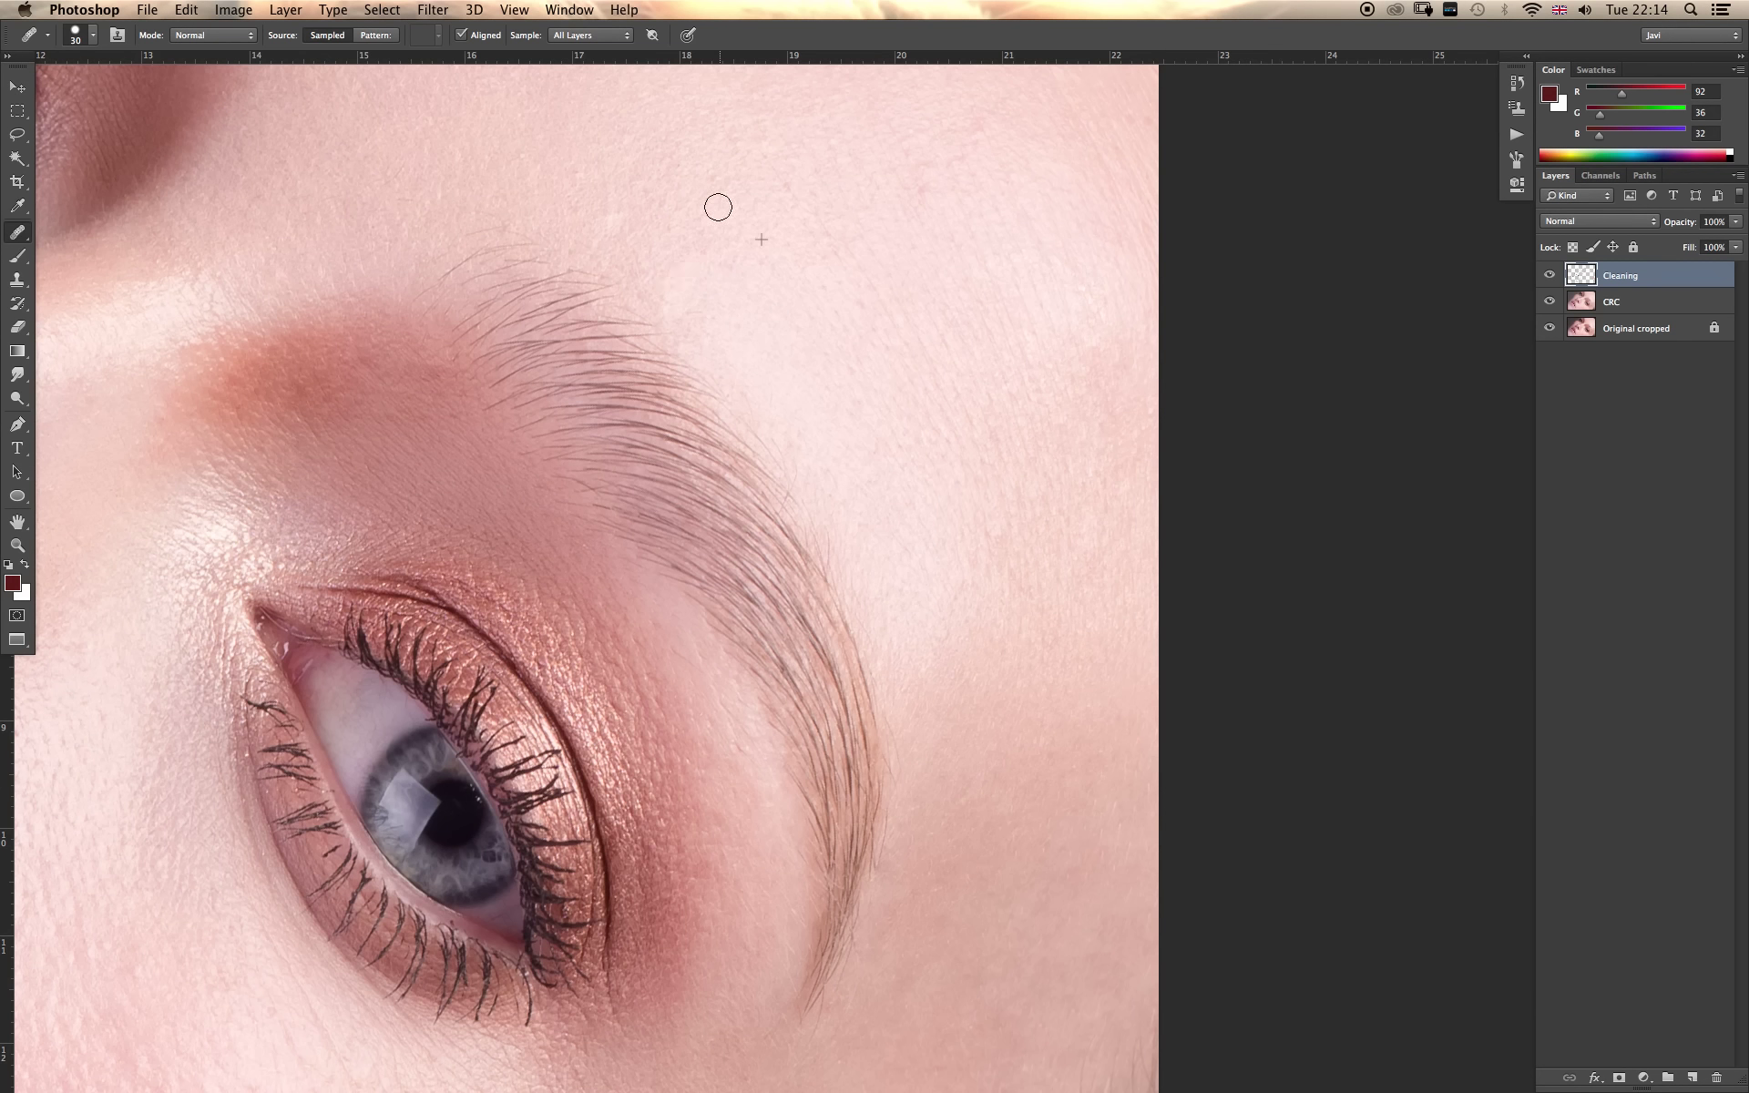
pyautogui.click(707, 277)
pyautogui.click(719, 277)
# Heal the blemishes near the eyebrow start, on the temple and mid-forehead.
pyautogui.moveTo(816, 309); pyautogui.dragTo(866, 565)
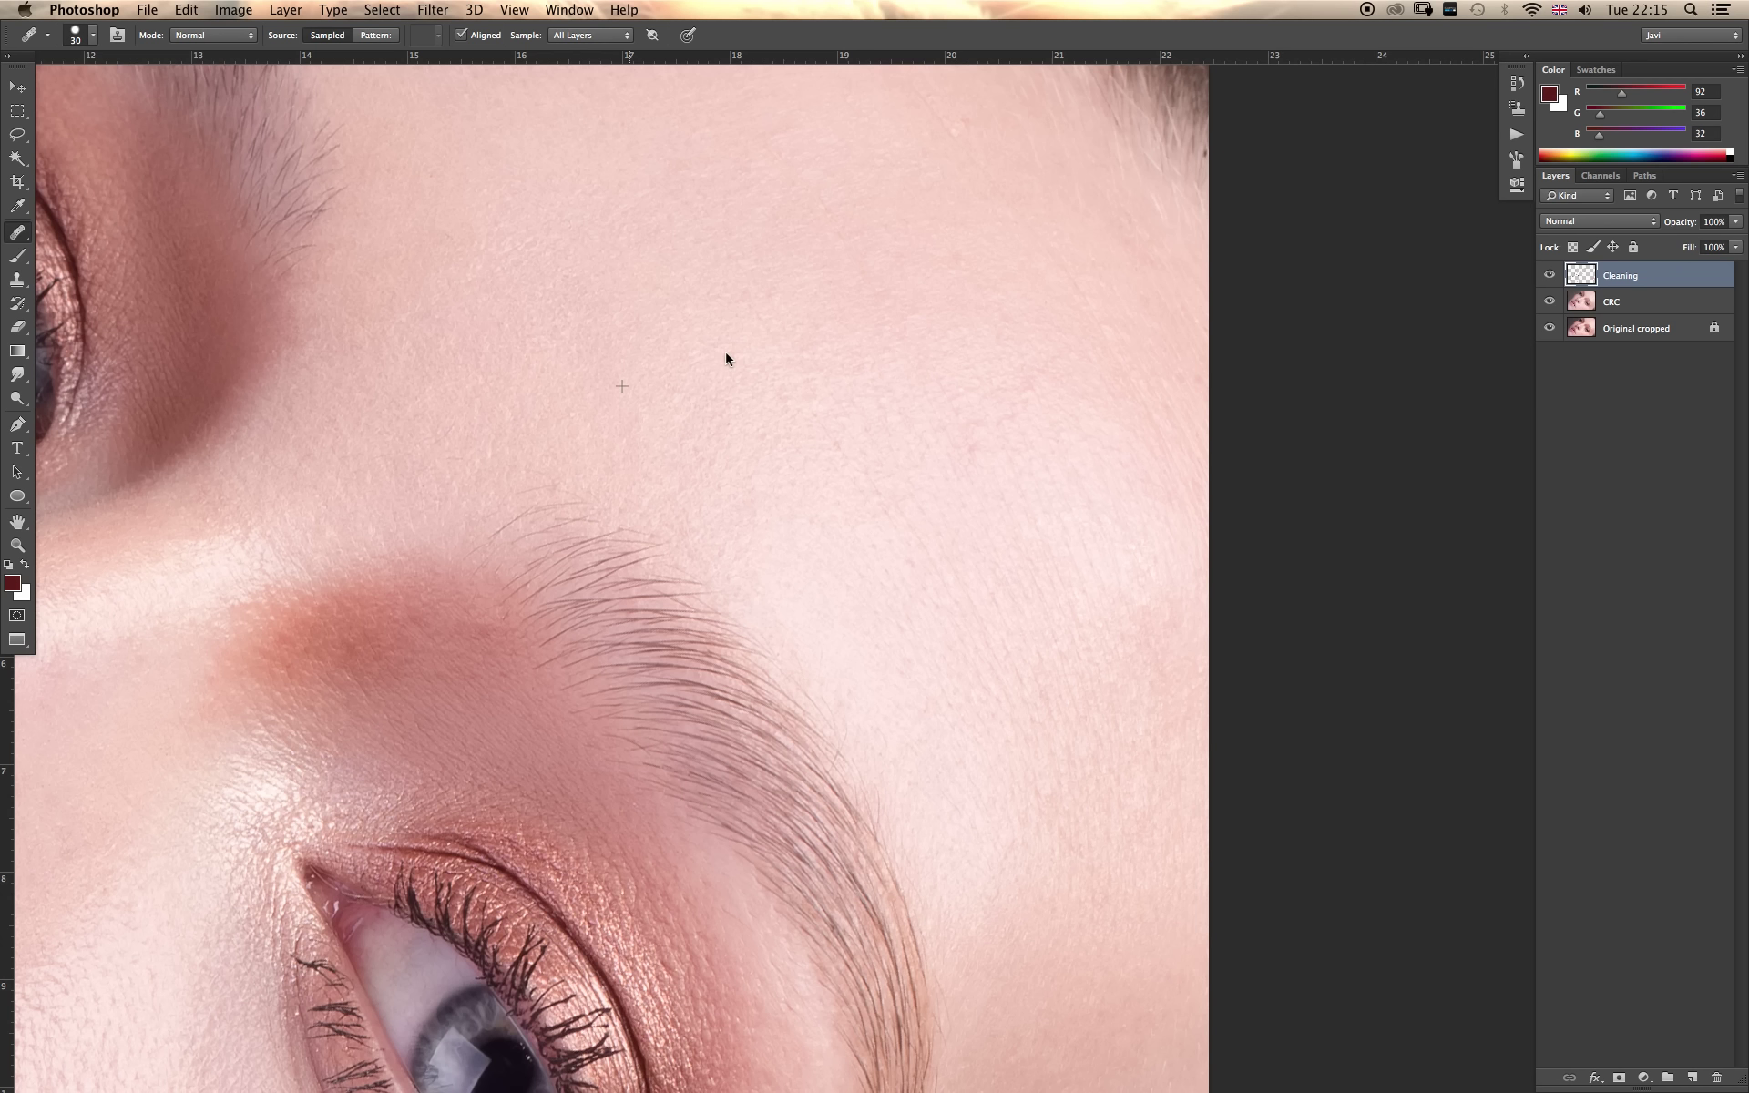
pyautogui.click(616, 448)
pyautogui.keyDown('alt'); pyautogui.click(490, 424); pyautogui.keyUp('alt')
pyautogui.click(551, 487)
pyautogui.keyDown('alt'); pyautogui.click(658, 360); pyautogui.keyUp('alt')
pyautogui.click(943, 417)
pyautogui.keyDown('alt'); pyautogui.click(889, 327); pyautogui.keyUp('alt')
pyautogui.click(933, 368)
# Heal the remaining blemishes across the upper forehead.
pyautogui.click(843, 524)
pyautogui.keyDown('alt'); pyautogui.click(700, 393); pyautogui.keyUp('alt')
pyautogui.click(724, 234)
pyautogui.keyDown('alt'); pyautogui.click(728, 166); pyautogui.keyUp('alt')
pyautogui.click(767, 187)
pyautogui.keyDown('alt'); pyautogui.click(880, 142); pyautogui.keyUp('alt')
pyautogui.click(973, 151)
pyautogui.click(846, 343)
# Heal the patches along the top edge of the upper forehead.
pyautogui.moveTo(793, 229); pyautogui.dragTo(787, 606)
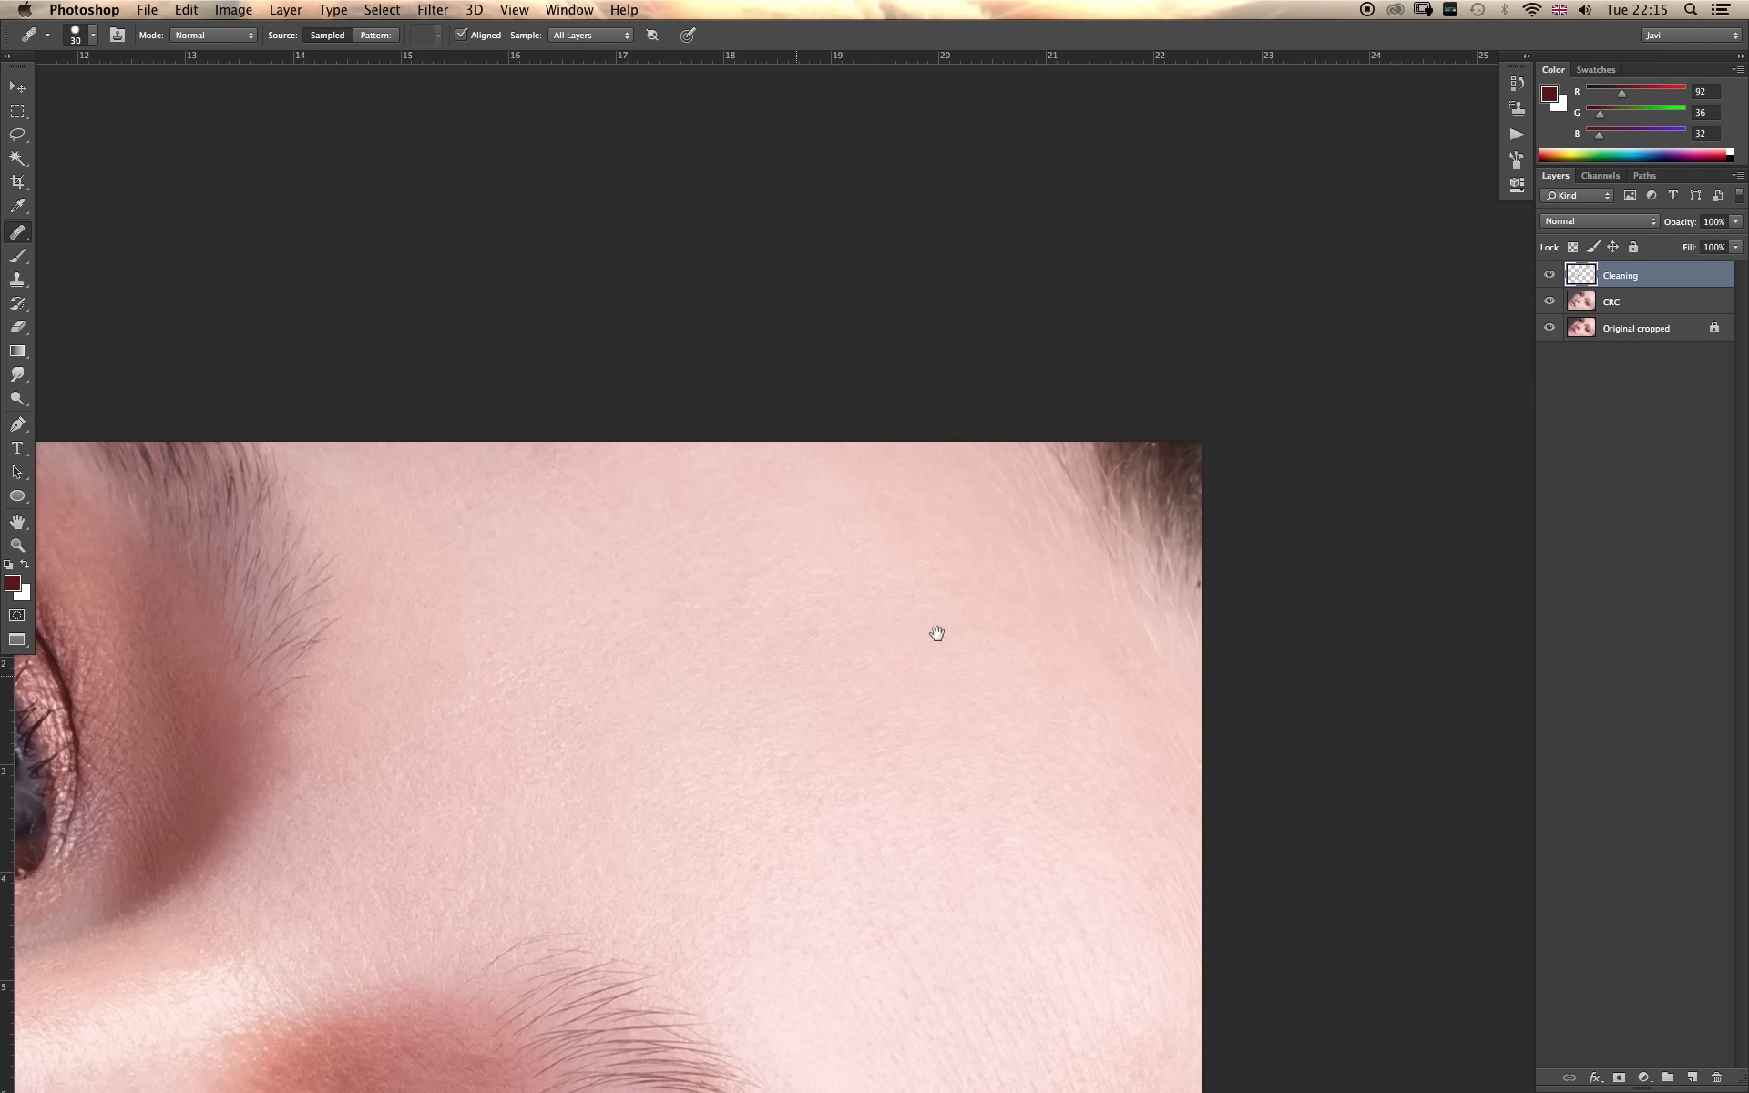
pyautogui.click(687, 597)
pyautogui.moveTo(551, 455); pyautogui.dragTo(582, 460)
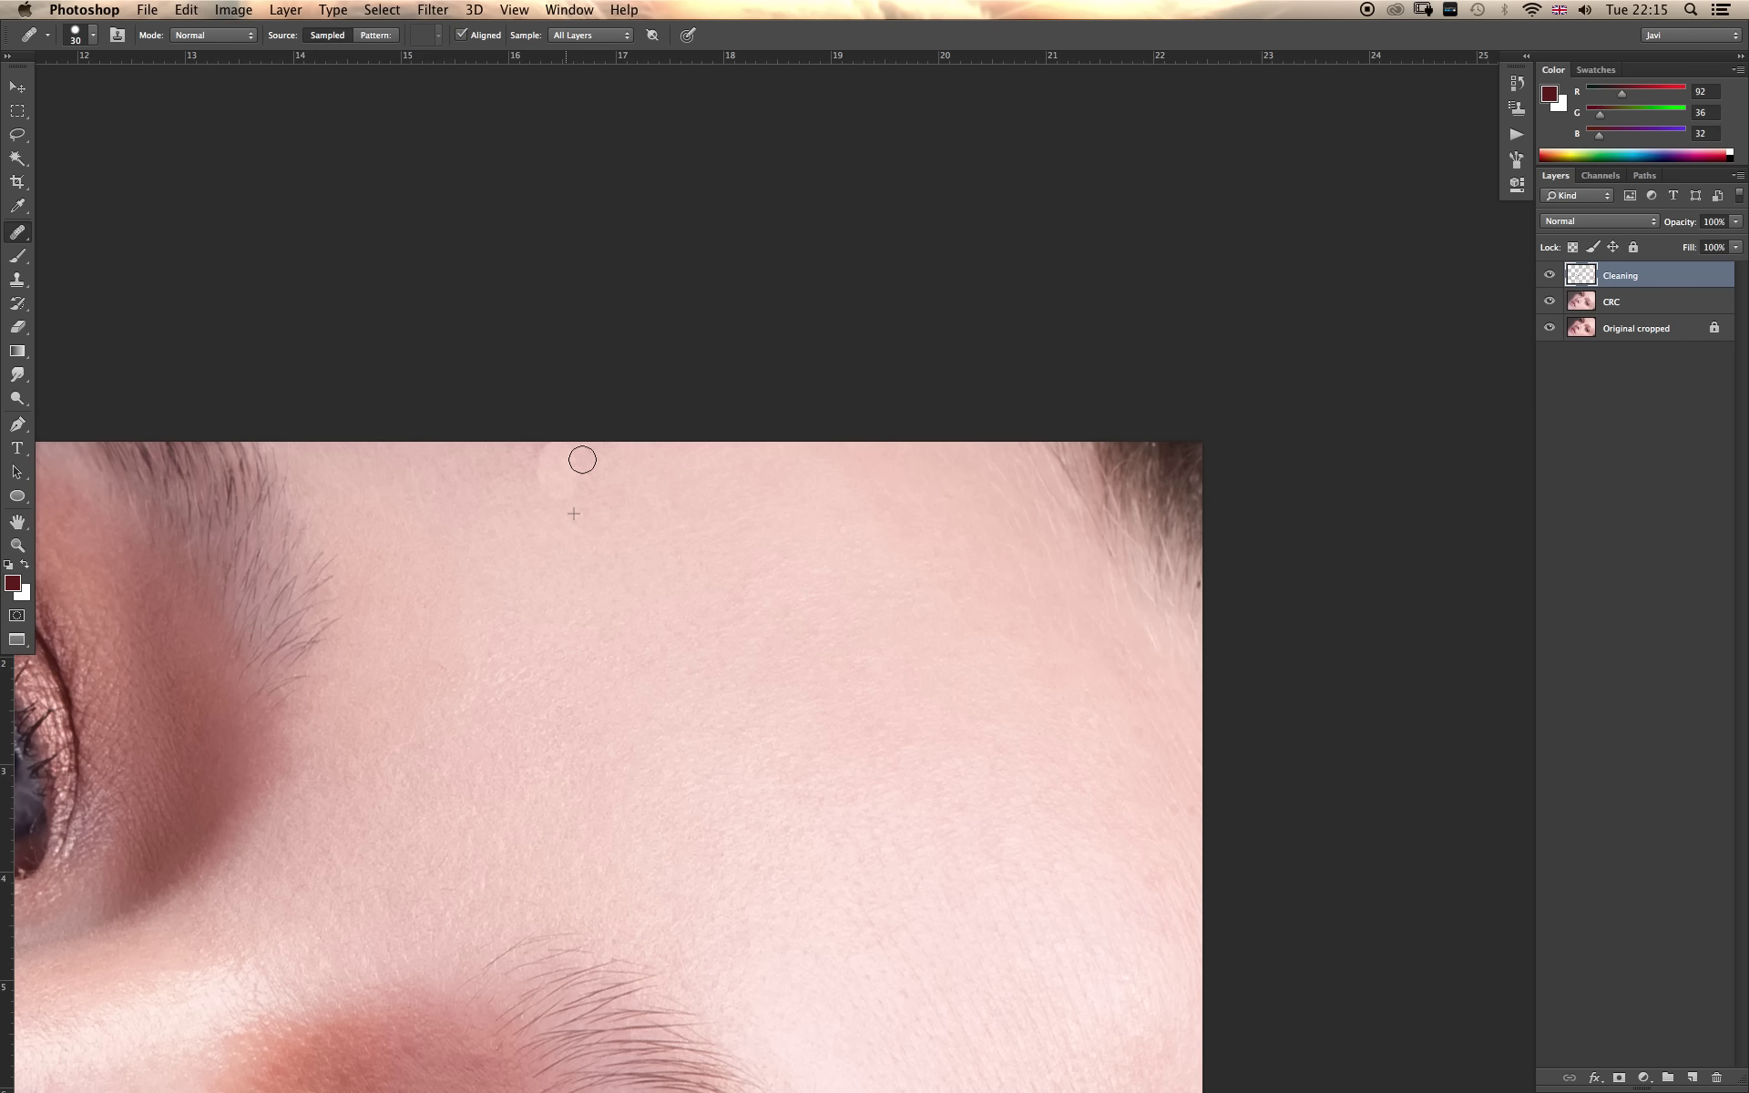
pyautogui.keyDown('alt'); pyautogui.click(534, 535); pyautogui.keyUp('alt')
pyautogui.moveTo(474, 487); pyautogui.dragTo(512, 483)
# Resample clean skin and heal the last forehead spots and a spot beside the eye.
pyautogui.keyDown('alt'); pyautogui.click(994, 612); pyautogui.keyUp('alt')
pyautogui.keyDown('alt'); pyautogui.click(1025, 634); pyautogui.keyUp('alt')
pyautogui.click(1066, 658)
pyautogui.click(1050, 660)
pyautogui.click(908, 739)
pyautogui.moveTo(417, 742); pyautogui.dragTo(1045, 542)
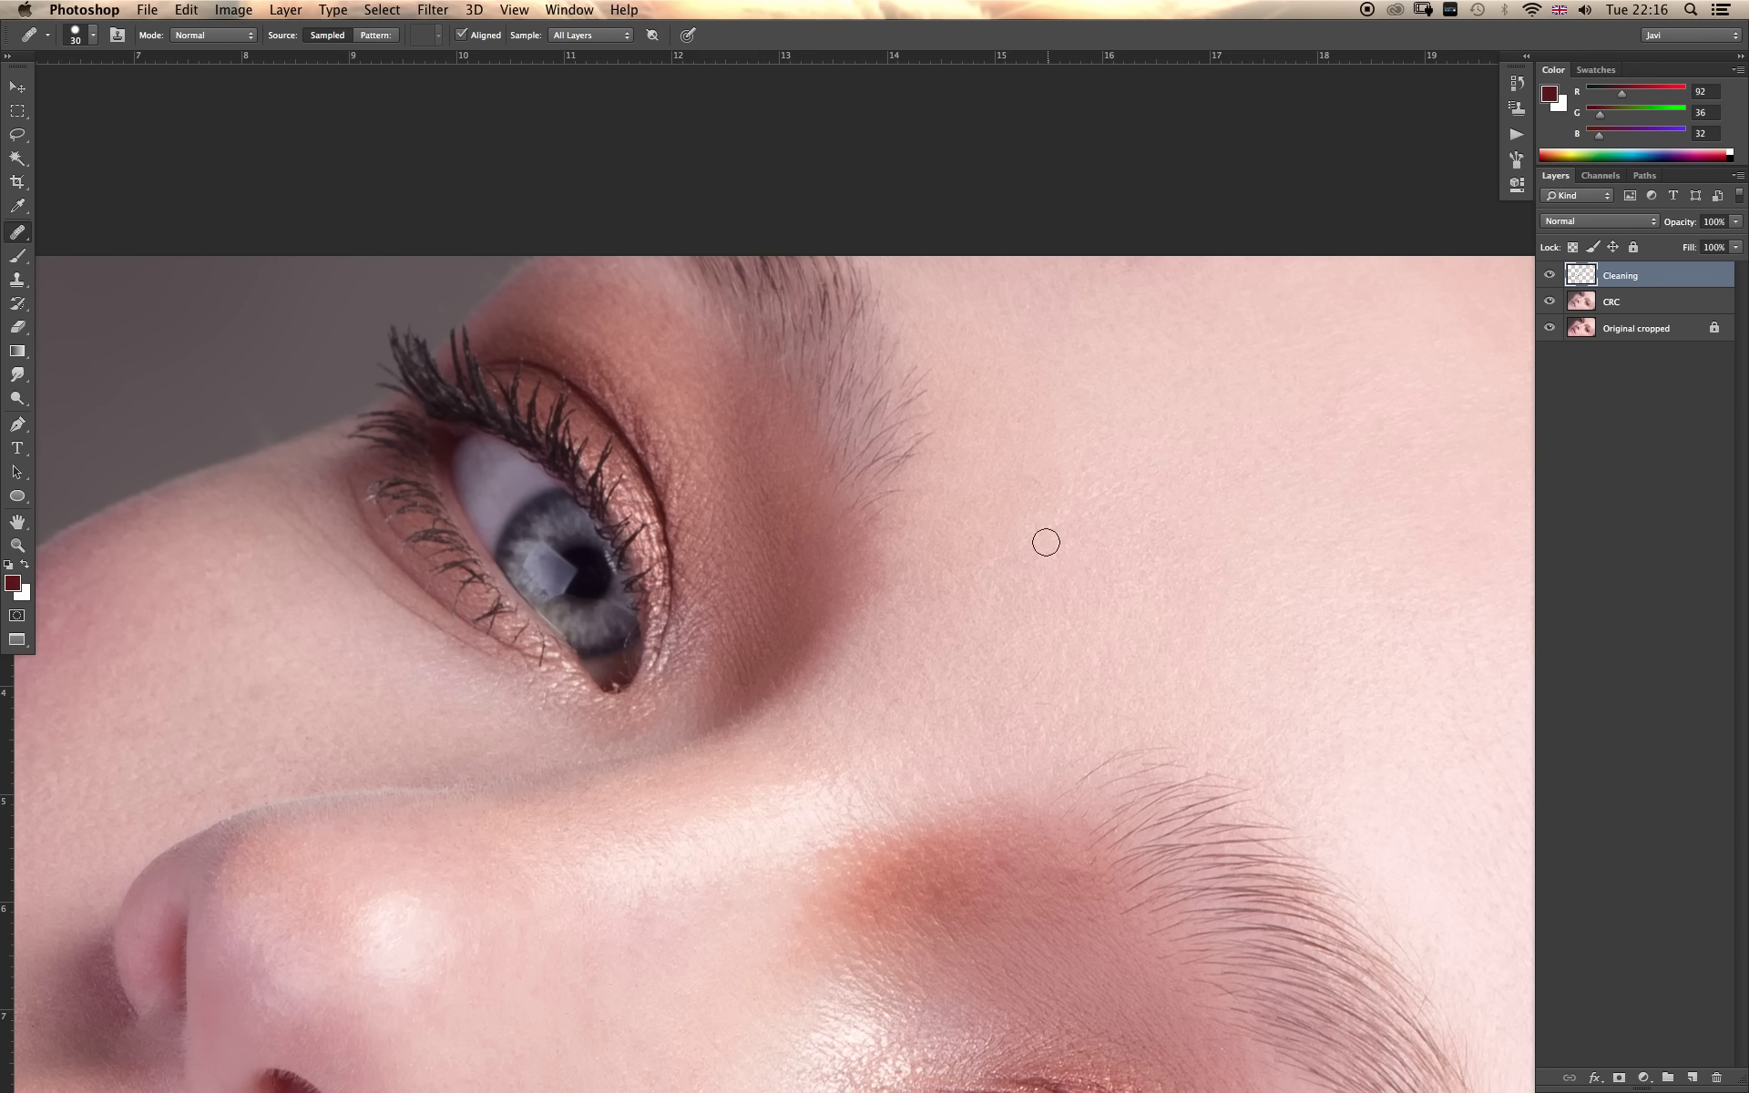
pyautogui.click(287, 567)
# Smooth the skin along the lower eyelid and heal the cheek spots just below it.
pyautogui.moveTo(494, 650)
pyautogui.mouseDown()
pyautogui.moveTo(399, 604)
pyautogui.moveTo(278, 483)
pyautogui.mouseUp()
pyautogui.moveTo(394, 580); pyautogui.dragTo(382, 594)
pyautogui.moveTo(311, 515); pyautogui.dragTo(306, 484)
pyautogui.moveTo(383, 597); pyautogui.dragTo(783, 425)
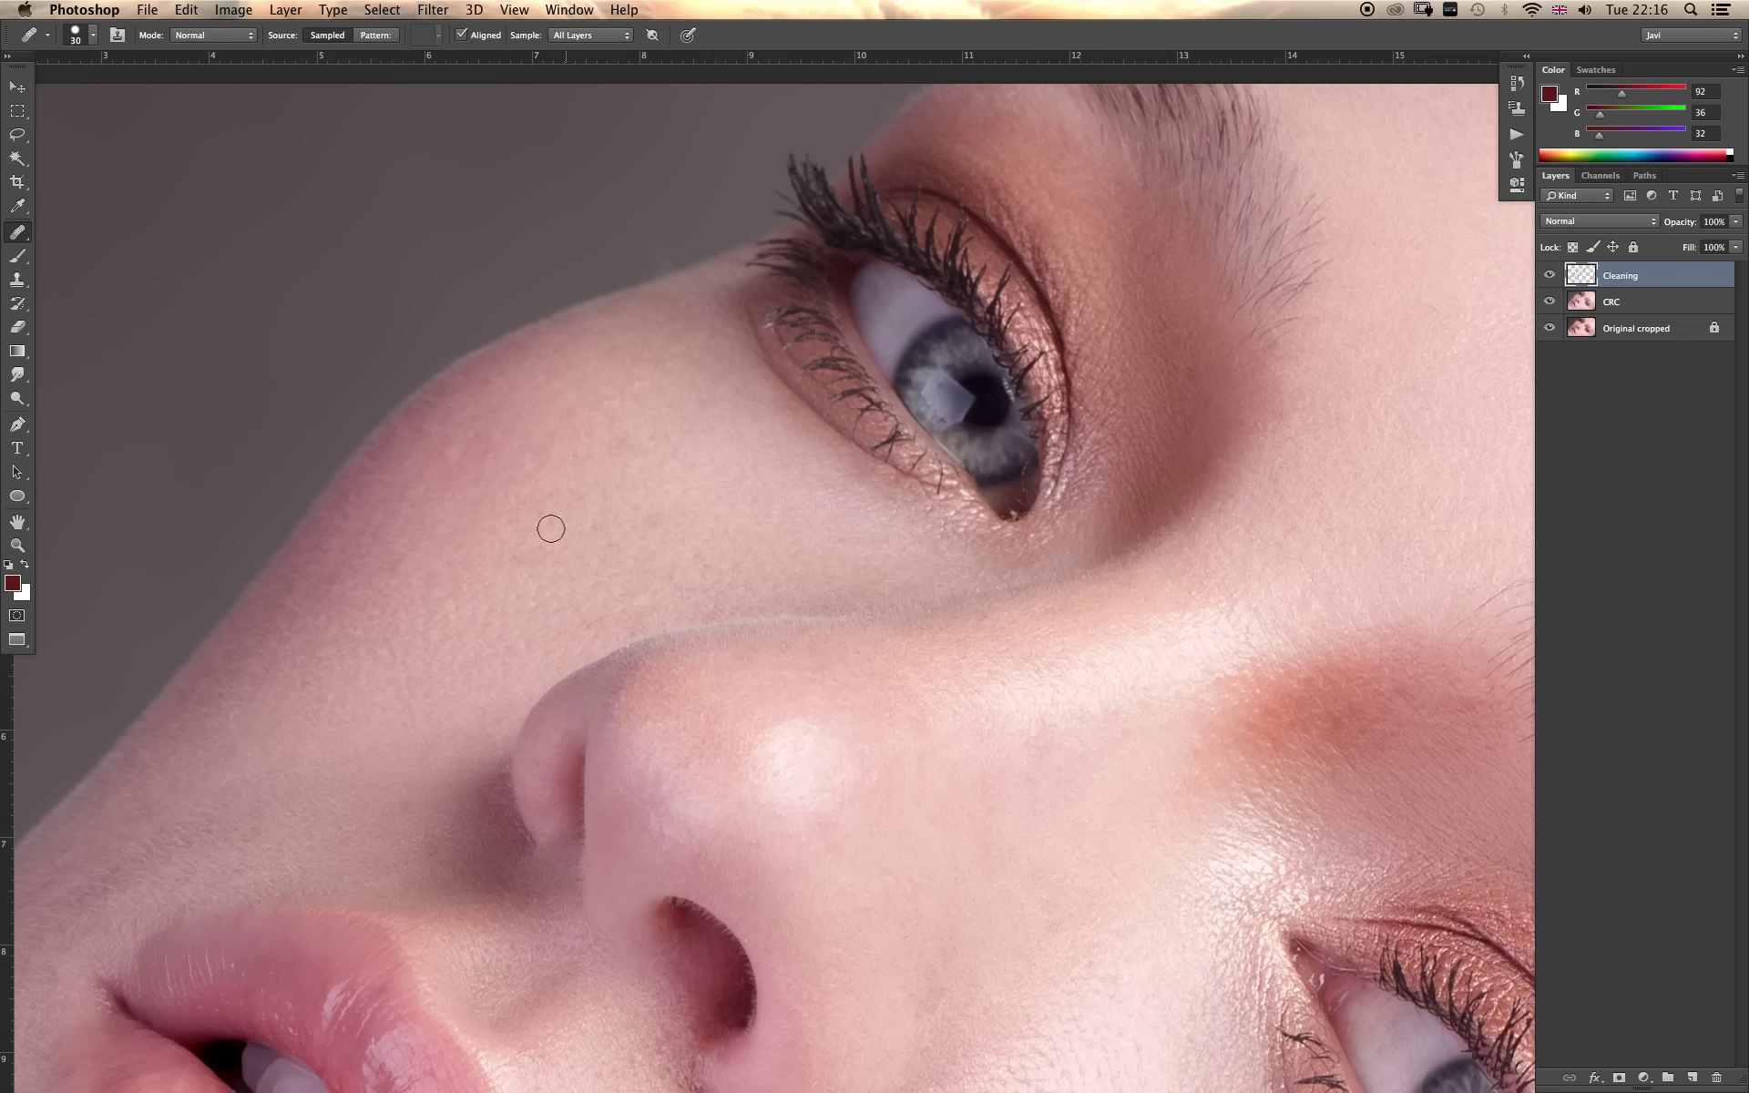
pyautogui.click(480, 431)
pyautogui.click(512, 456)
pyautogui.click(690, 598)
# Heal the blemishes on the lower cheek out toward the hairline.
pyautogui.moveTo(1137, 836); pyautogui.dragTo(965, 386)
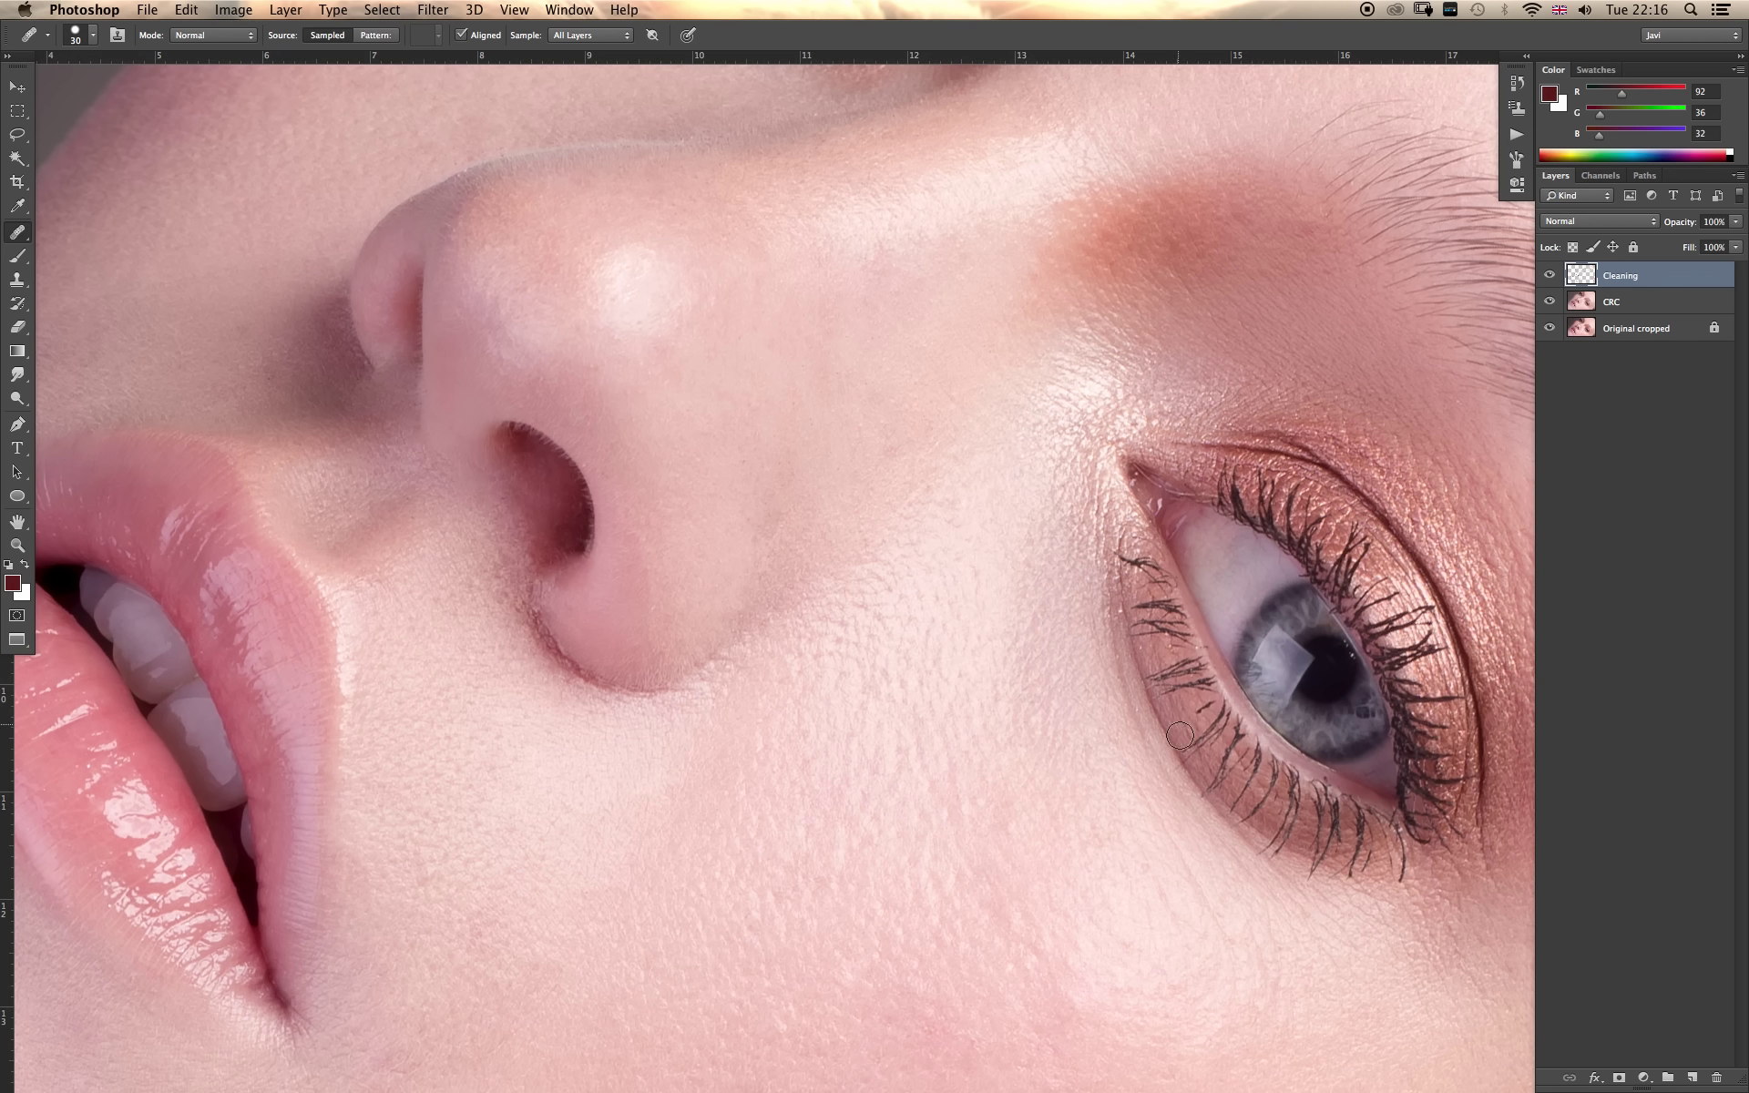
pyautogui.moveTo(1163, 917); pyautogui.dragTo(1190, 918)
pyautogui.moveTo(1129, 786); pyautogui.dragTo(1113, 829)
pyautogui.click(1214, 947)
pyautogui.click(1202, 900)
pyautogui.moveTo(1312, 940); pyautogui.dragTo(894, 500)
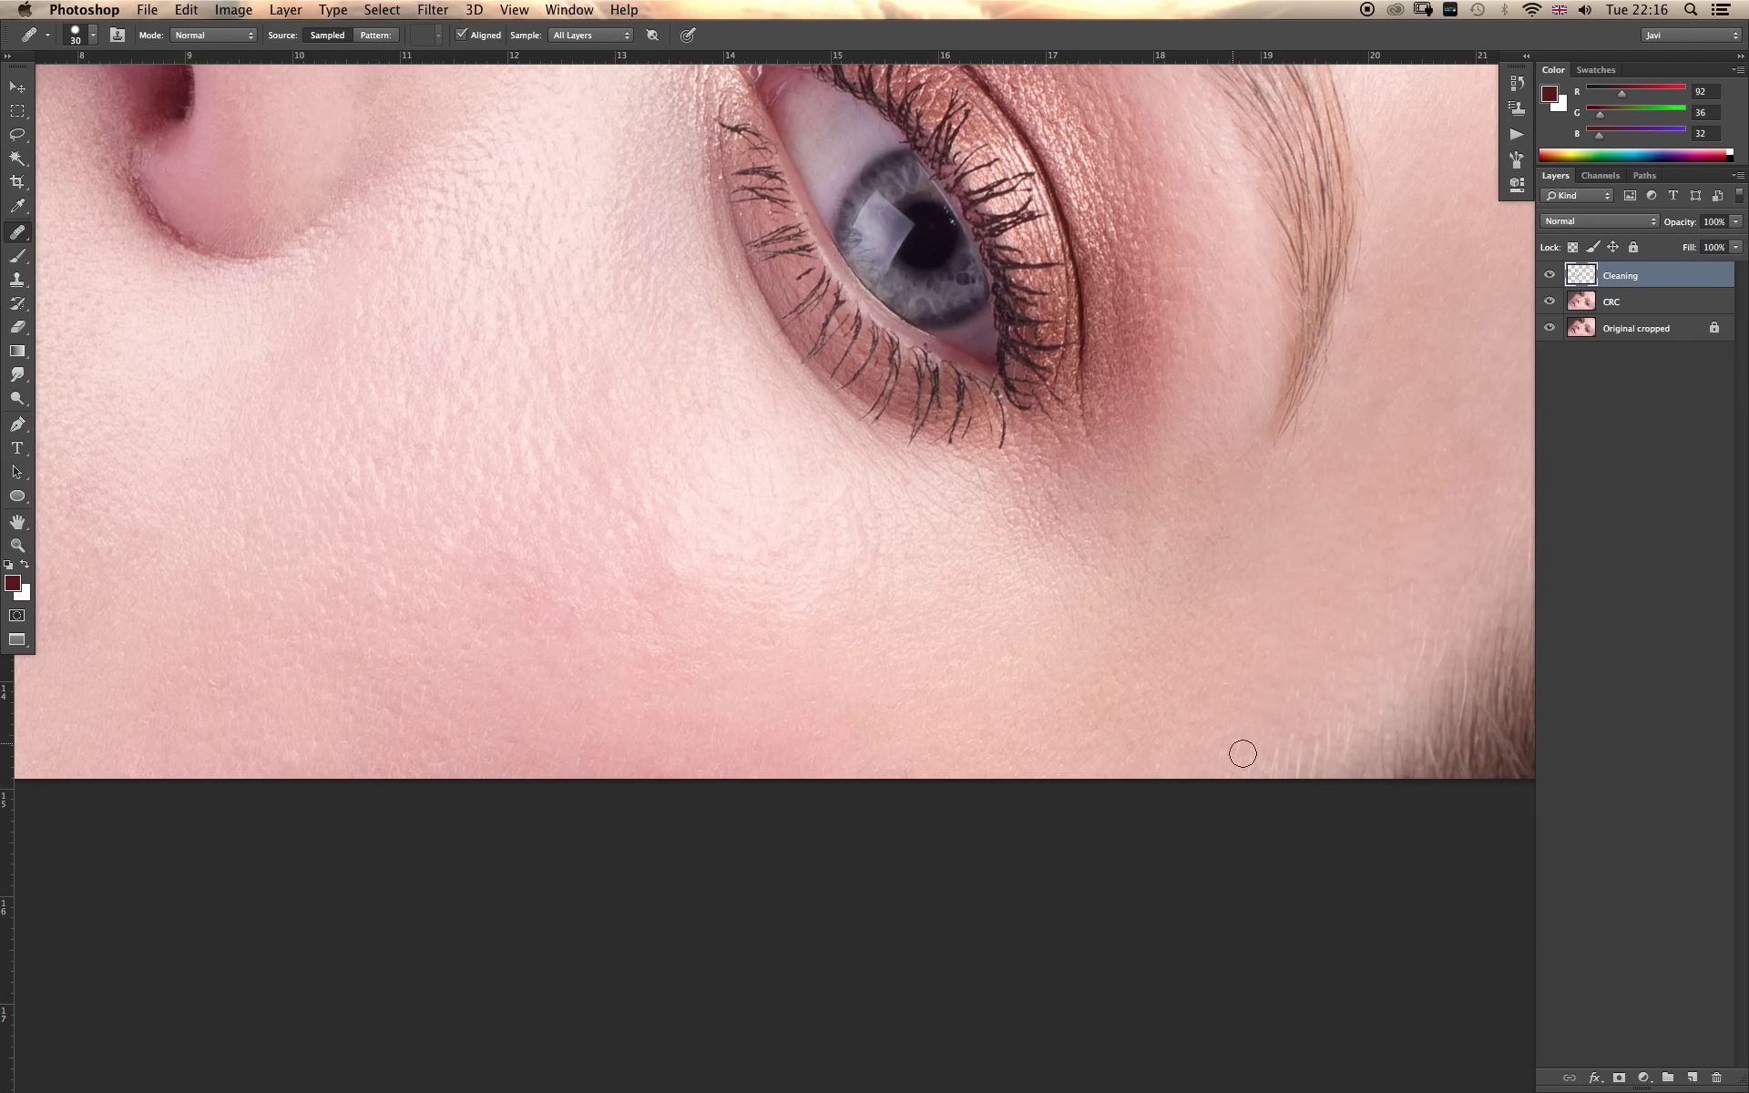
pyautogui.moveTo(1292, 723)
pyautogui.mouseDown()
pyautogui.moveTo(1332, 681)
pyautogui.moveTo(1326, 731)
pyautogui.moveTo(1215, 697)
pyautogui.mouseUp()
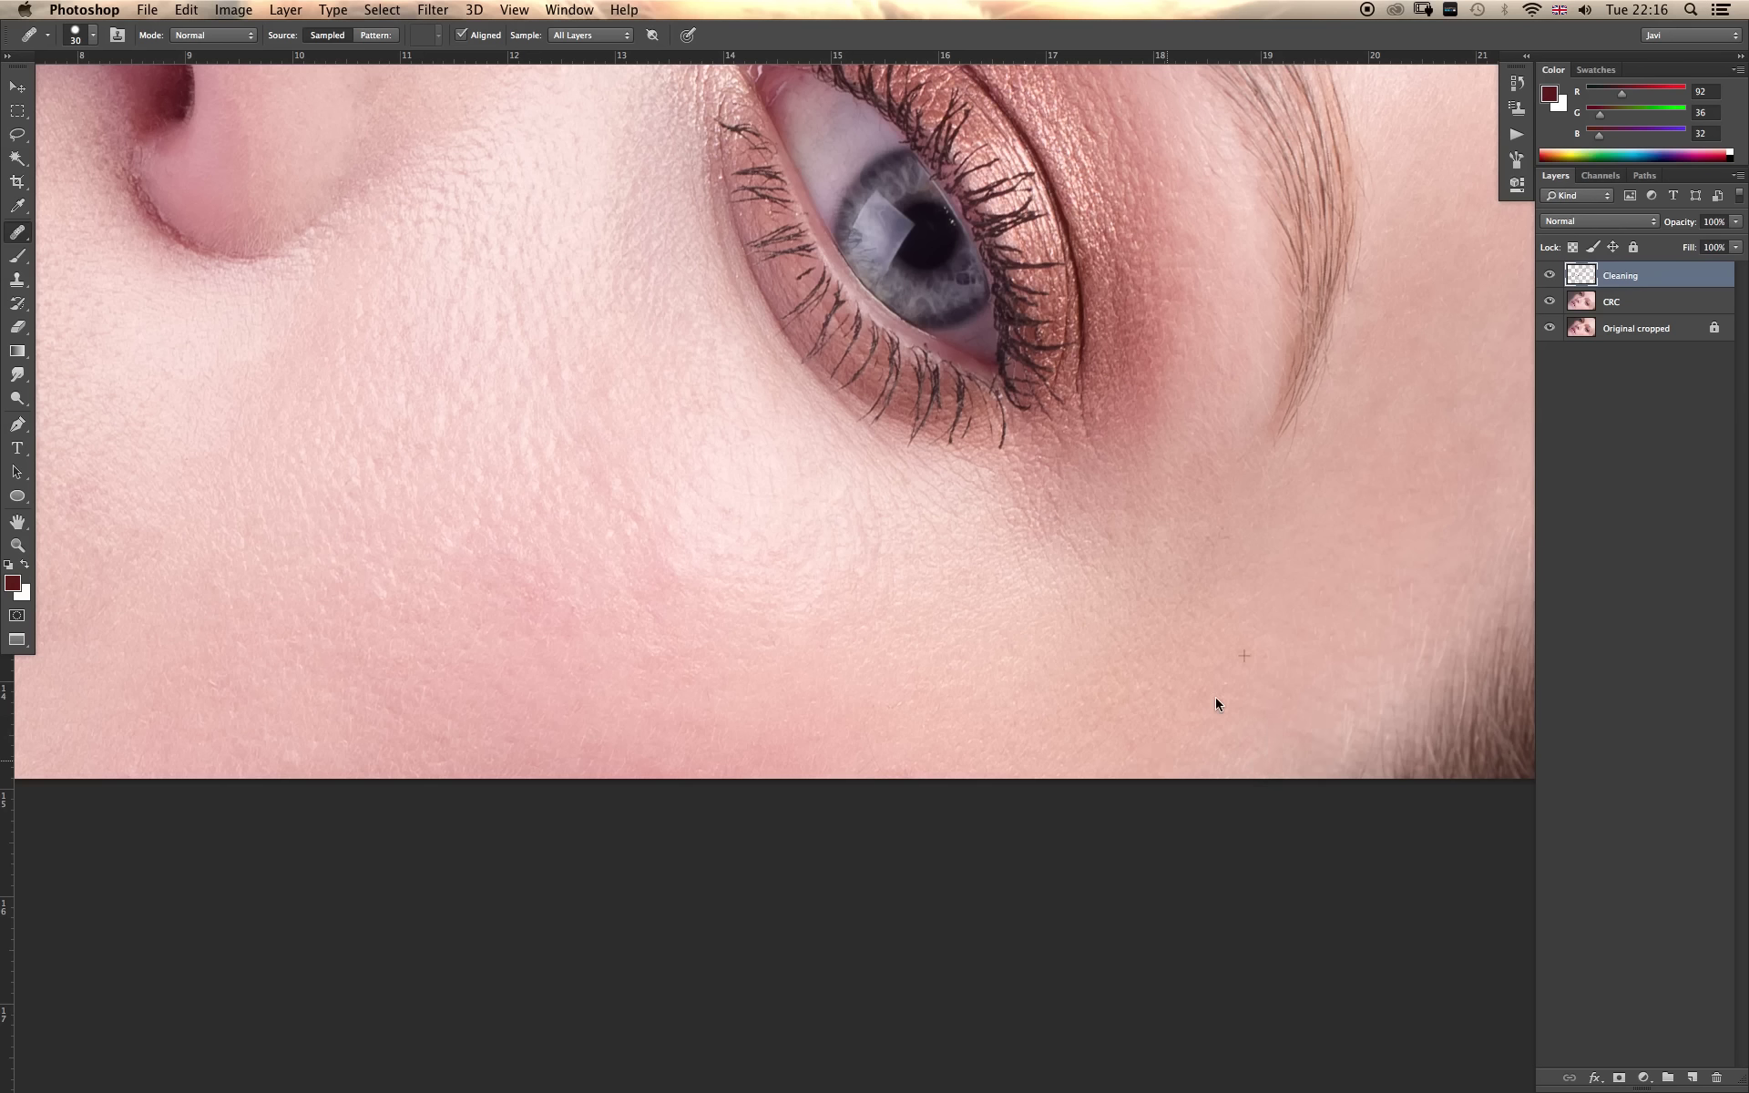
# Zoom out to the whole face and toggle the Cleaning layer to compare before and after.
pyautogui.press('z')
pyautogui.keyDown('alt'); pyautogui.click(1312, 541); pyautogui.keyUp('alt')
pyautogui.moveTo(1229, 617); pyautogui.dragTo(1124, 734)
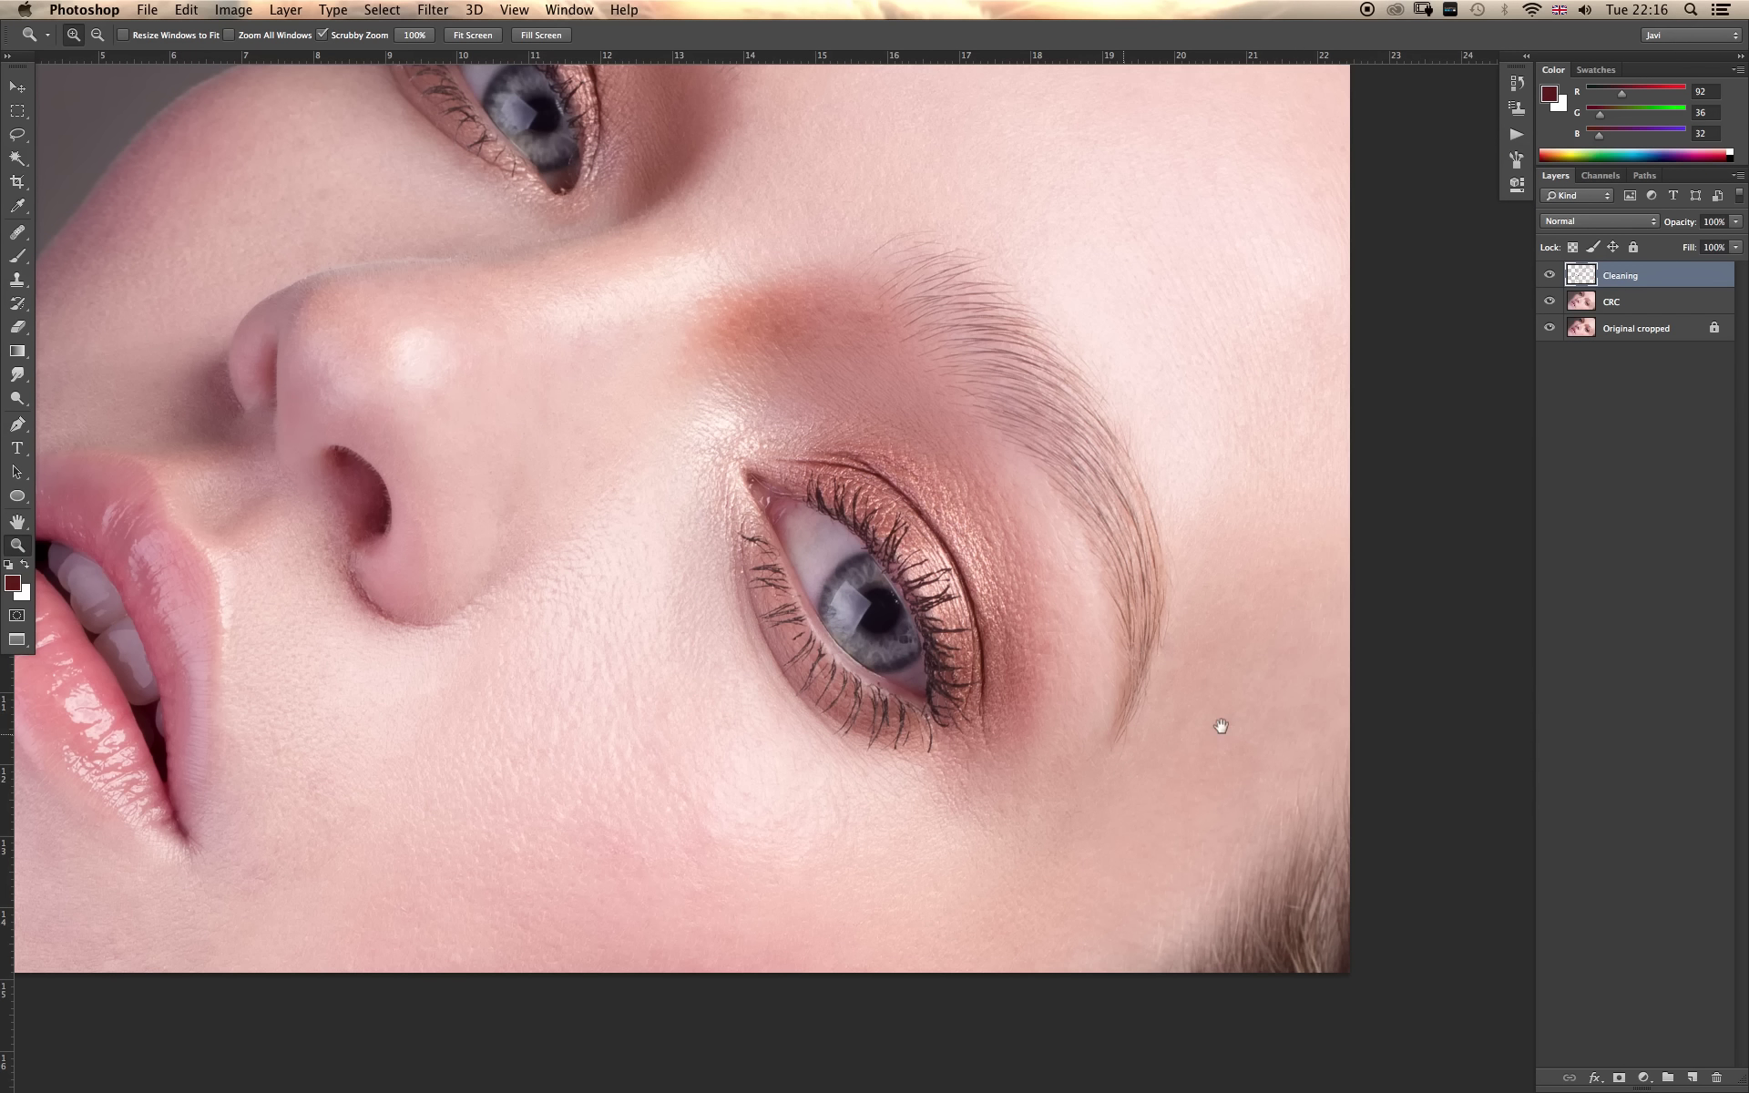
pyautogui.keyDown('alt'); pyautogui.click(1037, 499); pyautogui.keyUp('alt')
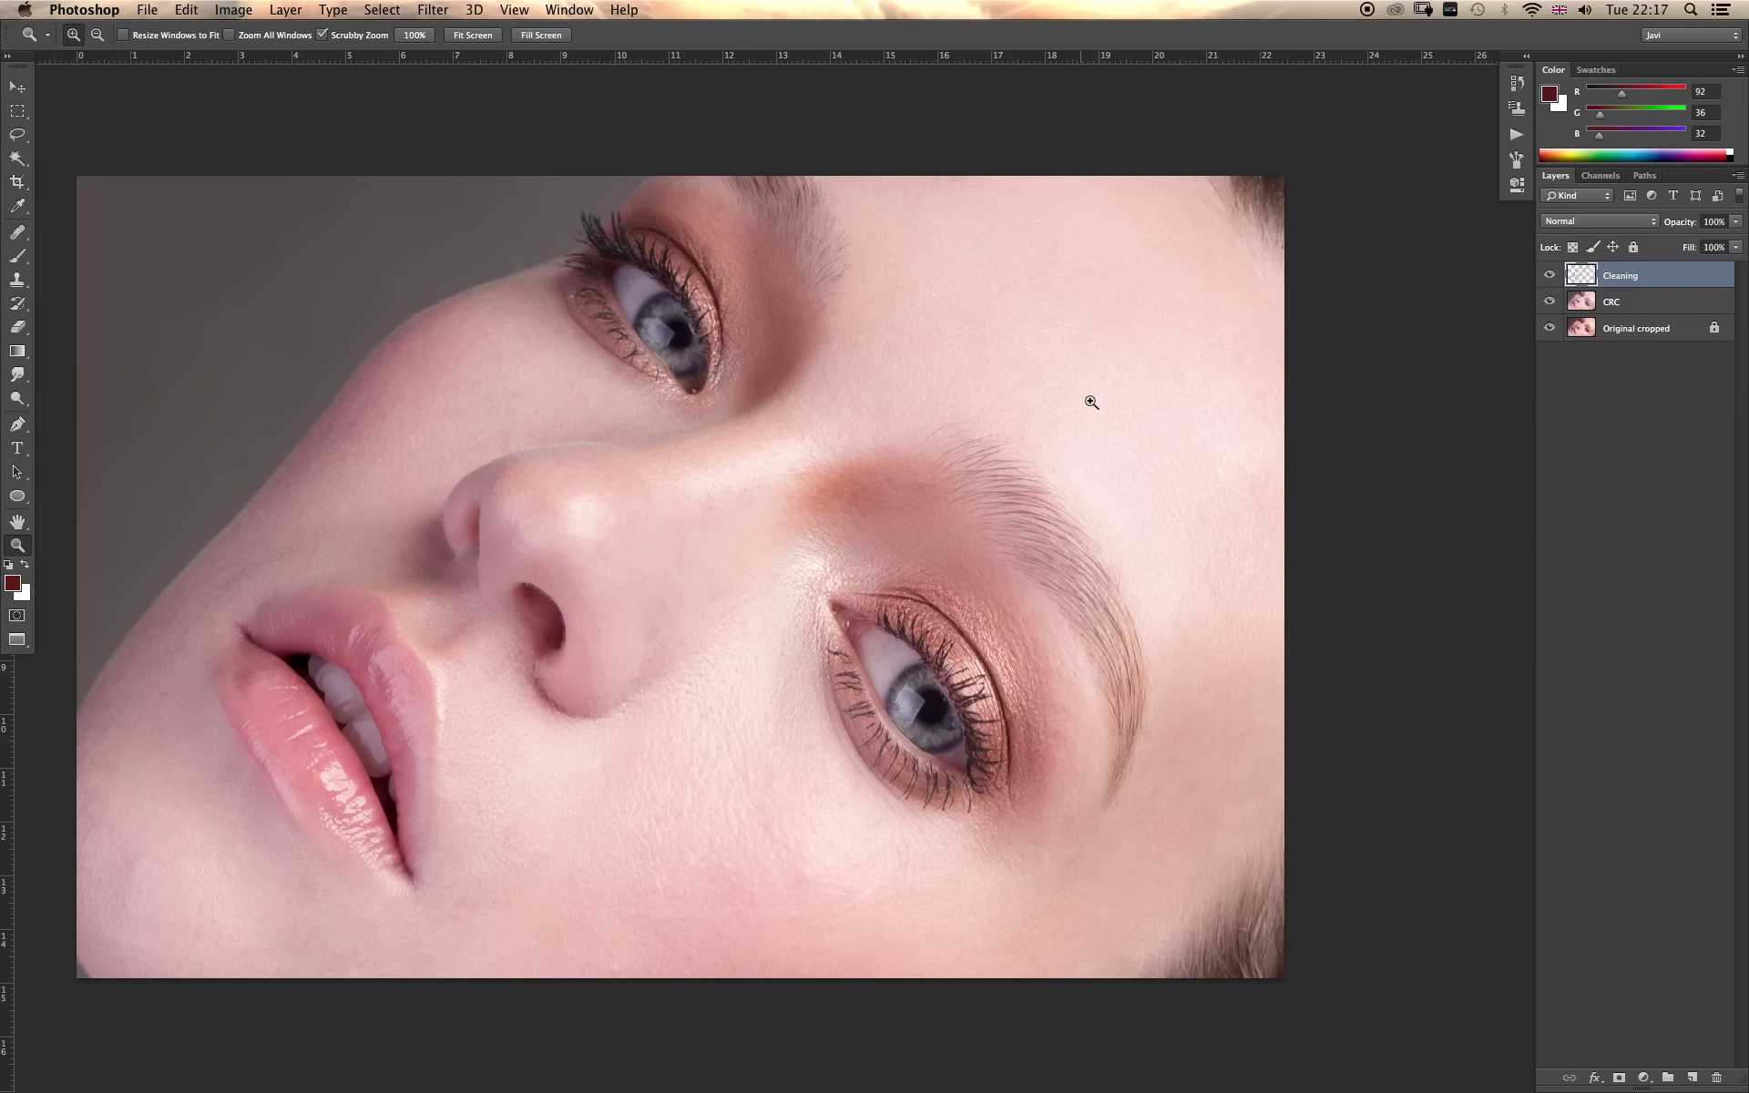
pyautogui.click(1548, 277)
pyautogui.click(1548, 277)
pyautogui.click(1549, 277)
pyautogui.click(1549, 277)
# Zoom into the inner eye corner and spot-heal it with a size-9 Spot Healing Brush.
pyautogui.click(700, 394)
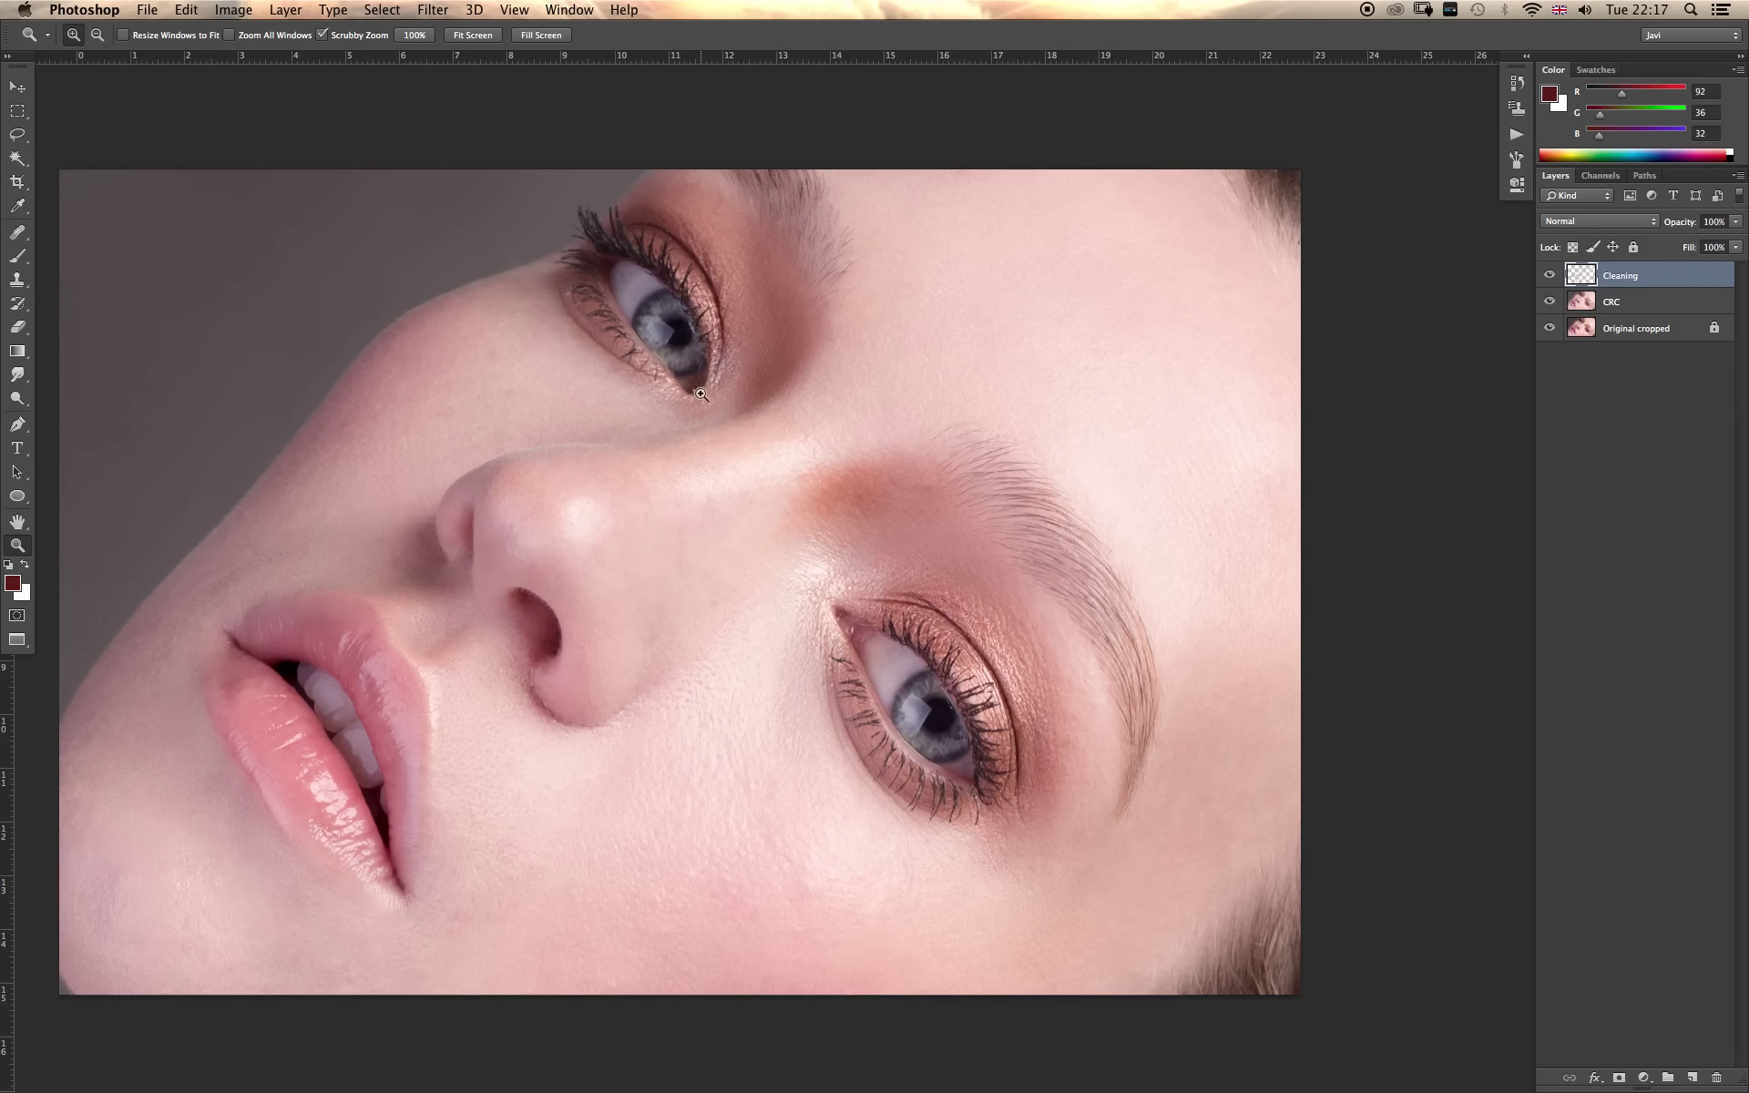
pyautogui.moveTo(700, 394); pyautogui.dragTo(740, 415)
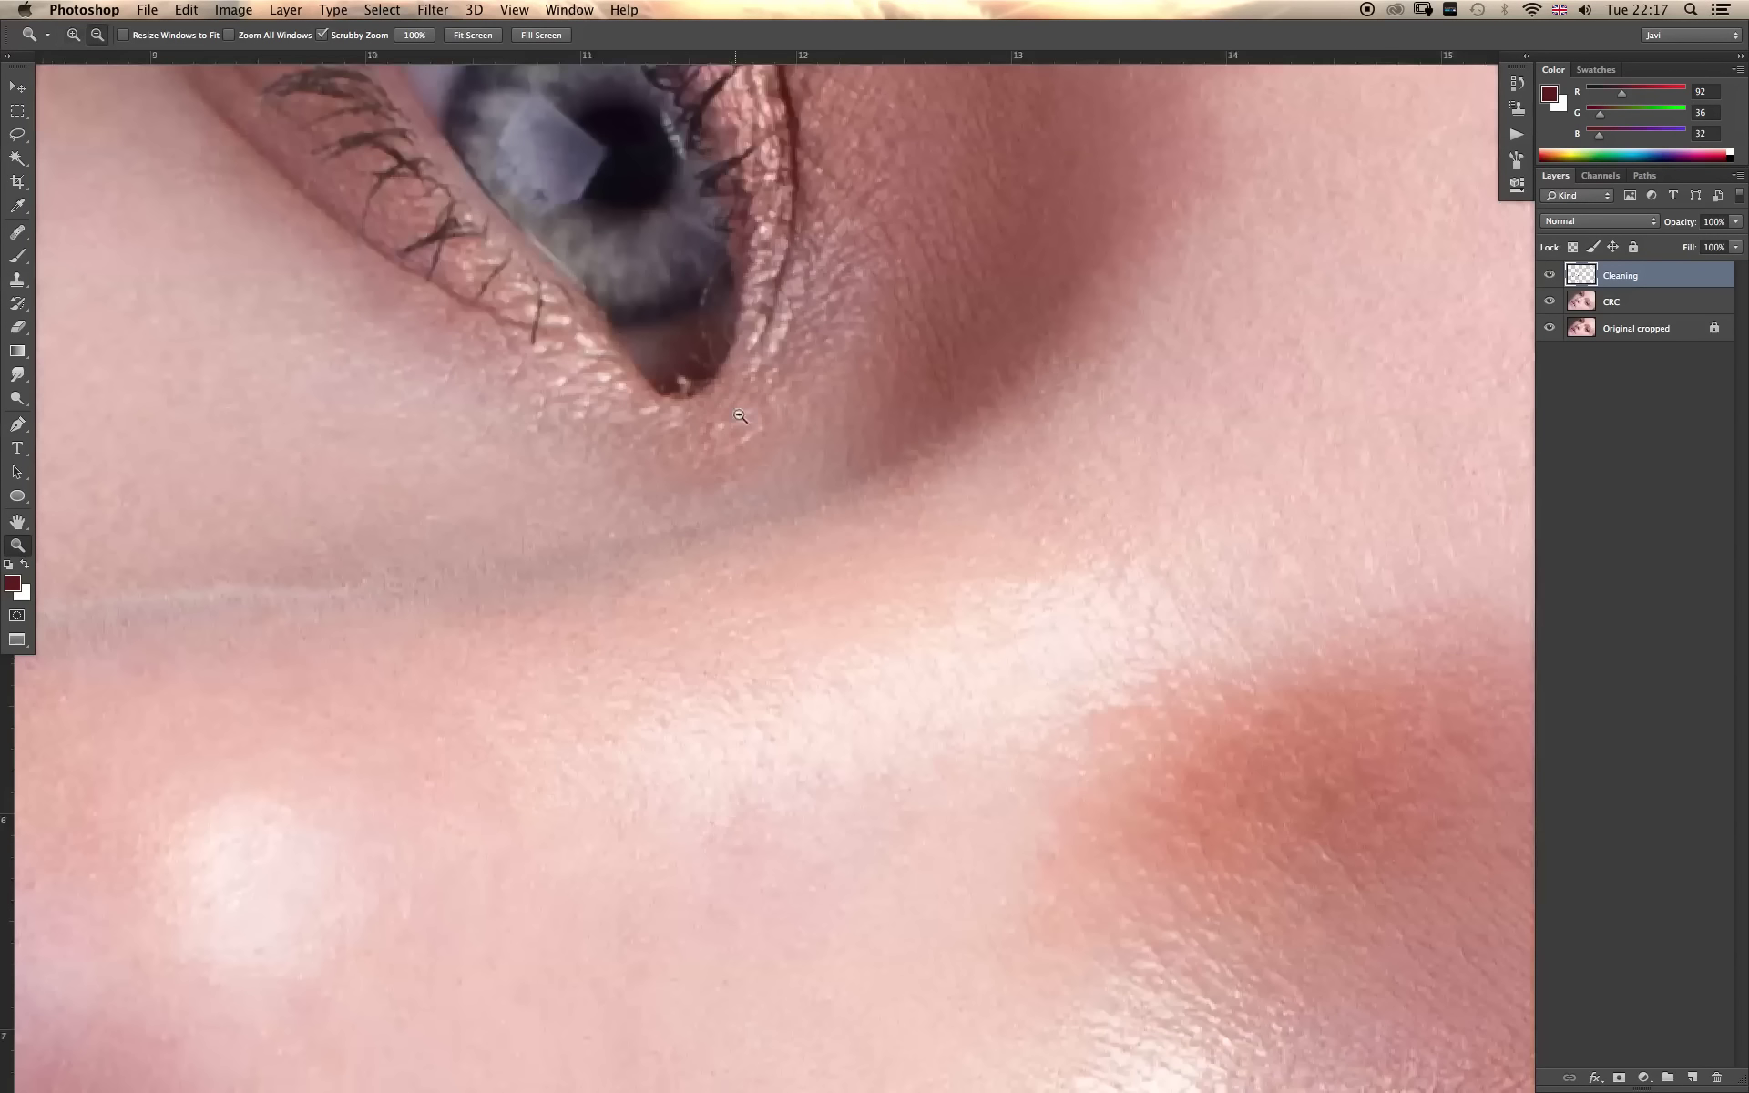
pyautogui.keyDown('alt'); pyautogui.click(740, 416); pyautogui.keyUp('alt')
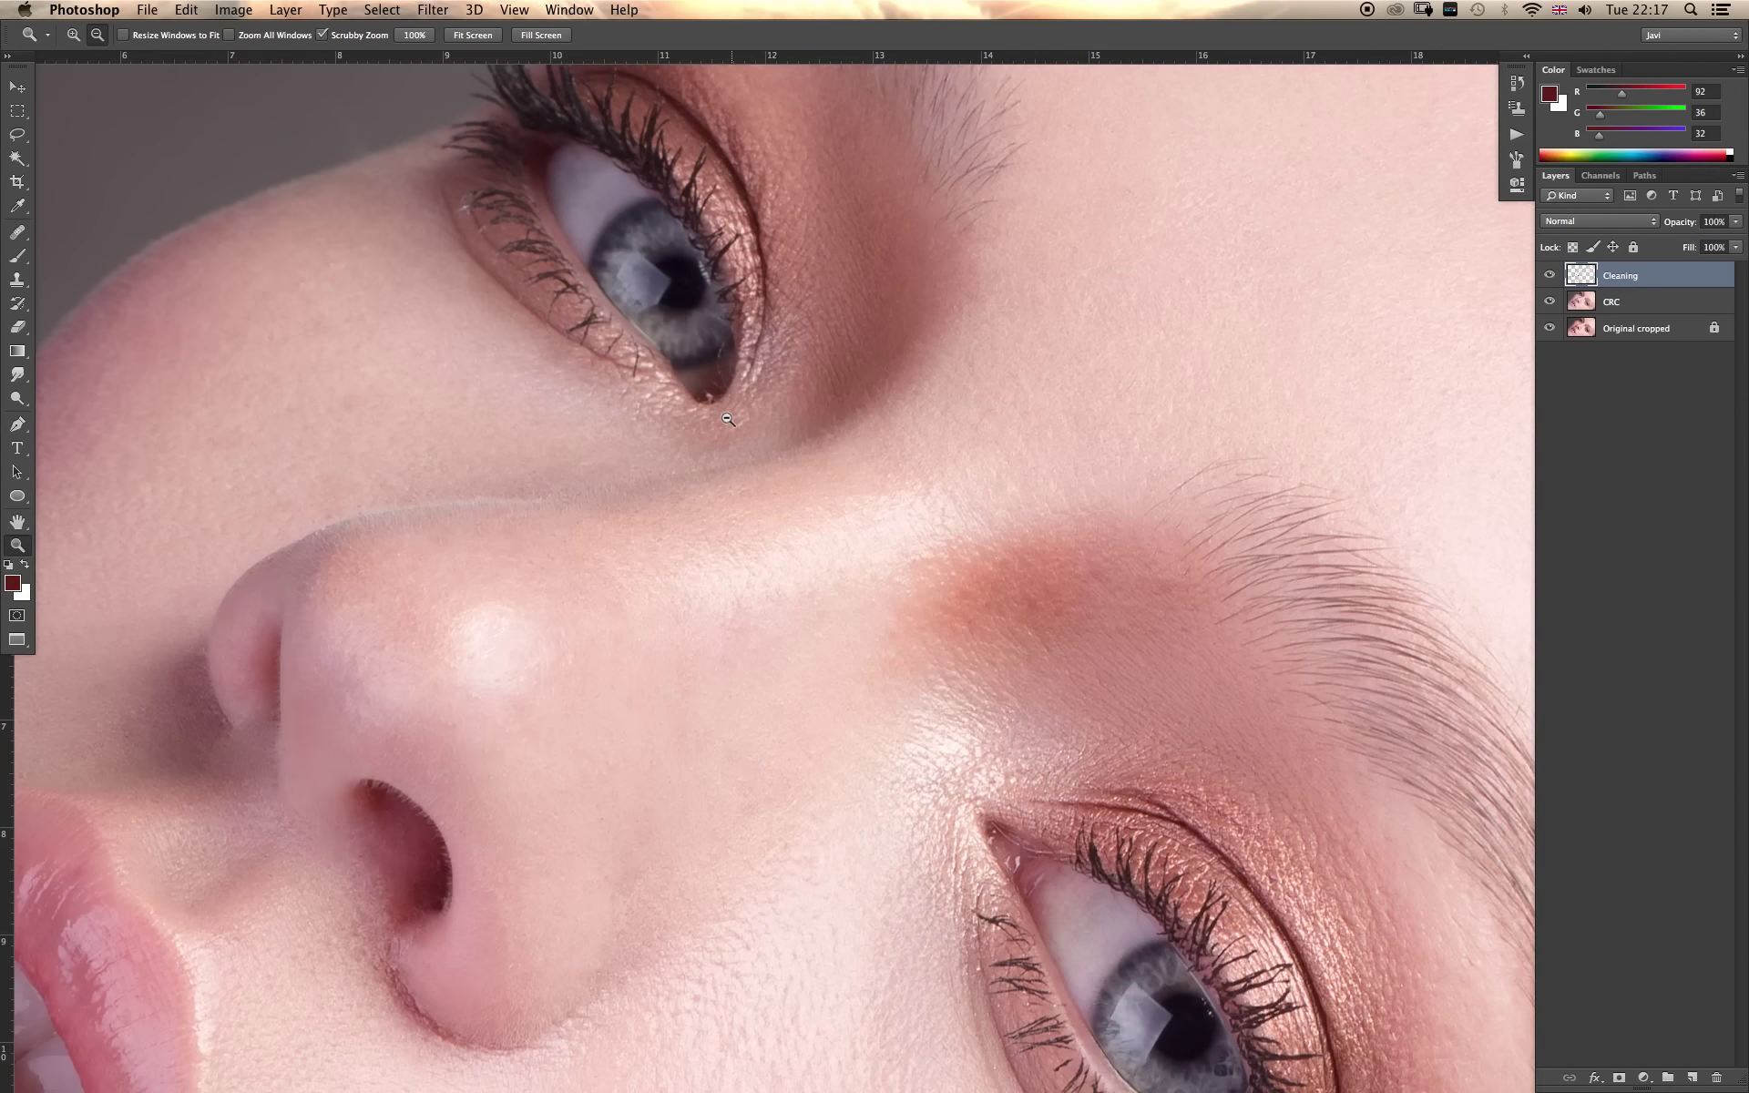
pyautogui.click(17, 231)
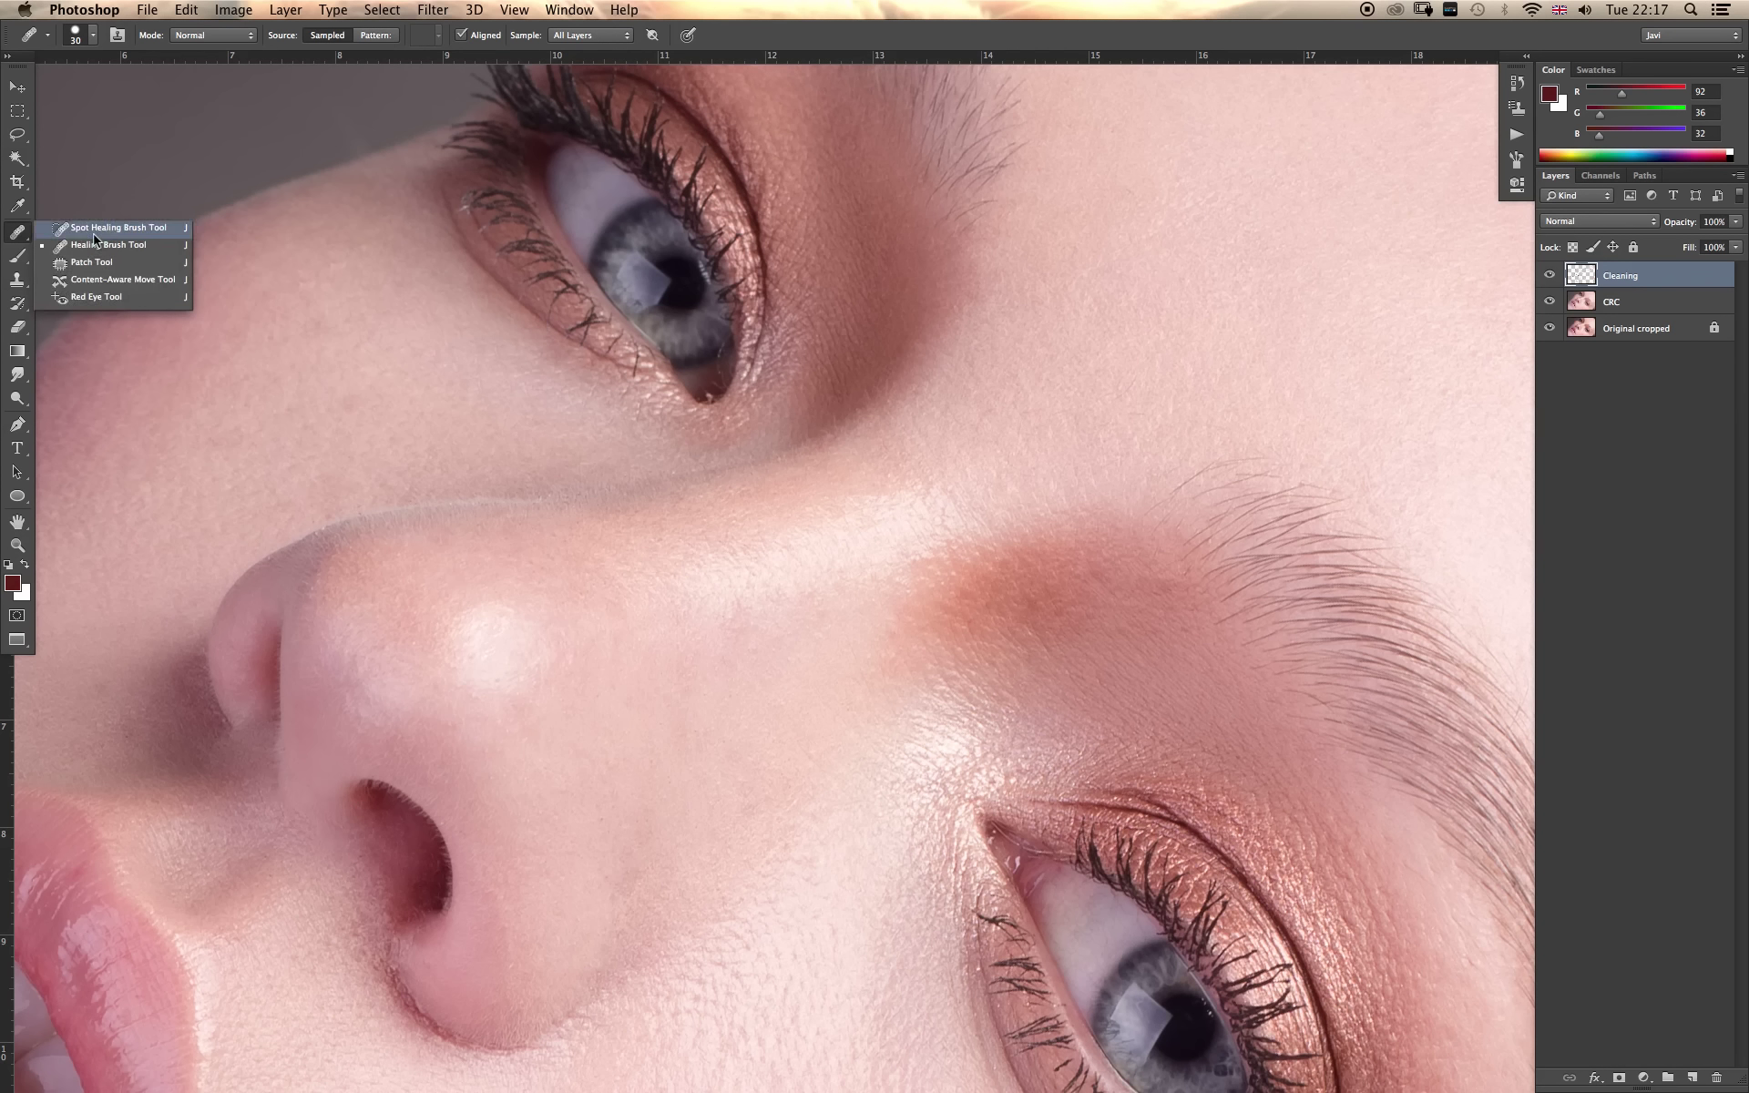
pyautogui.click(102, 244)
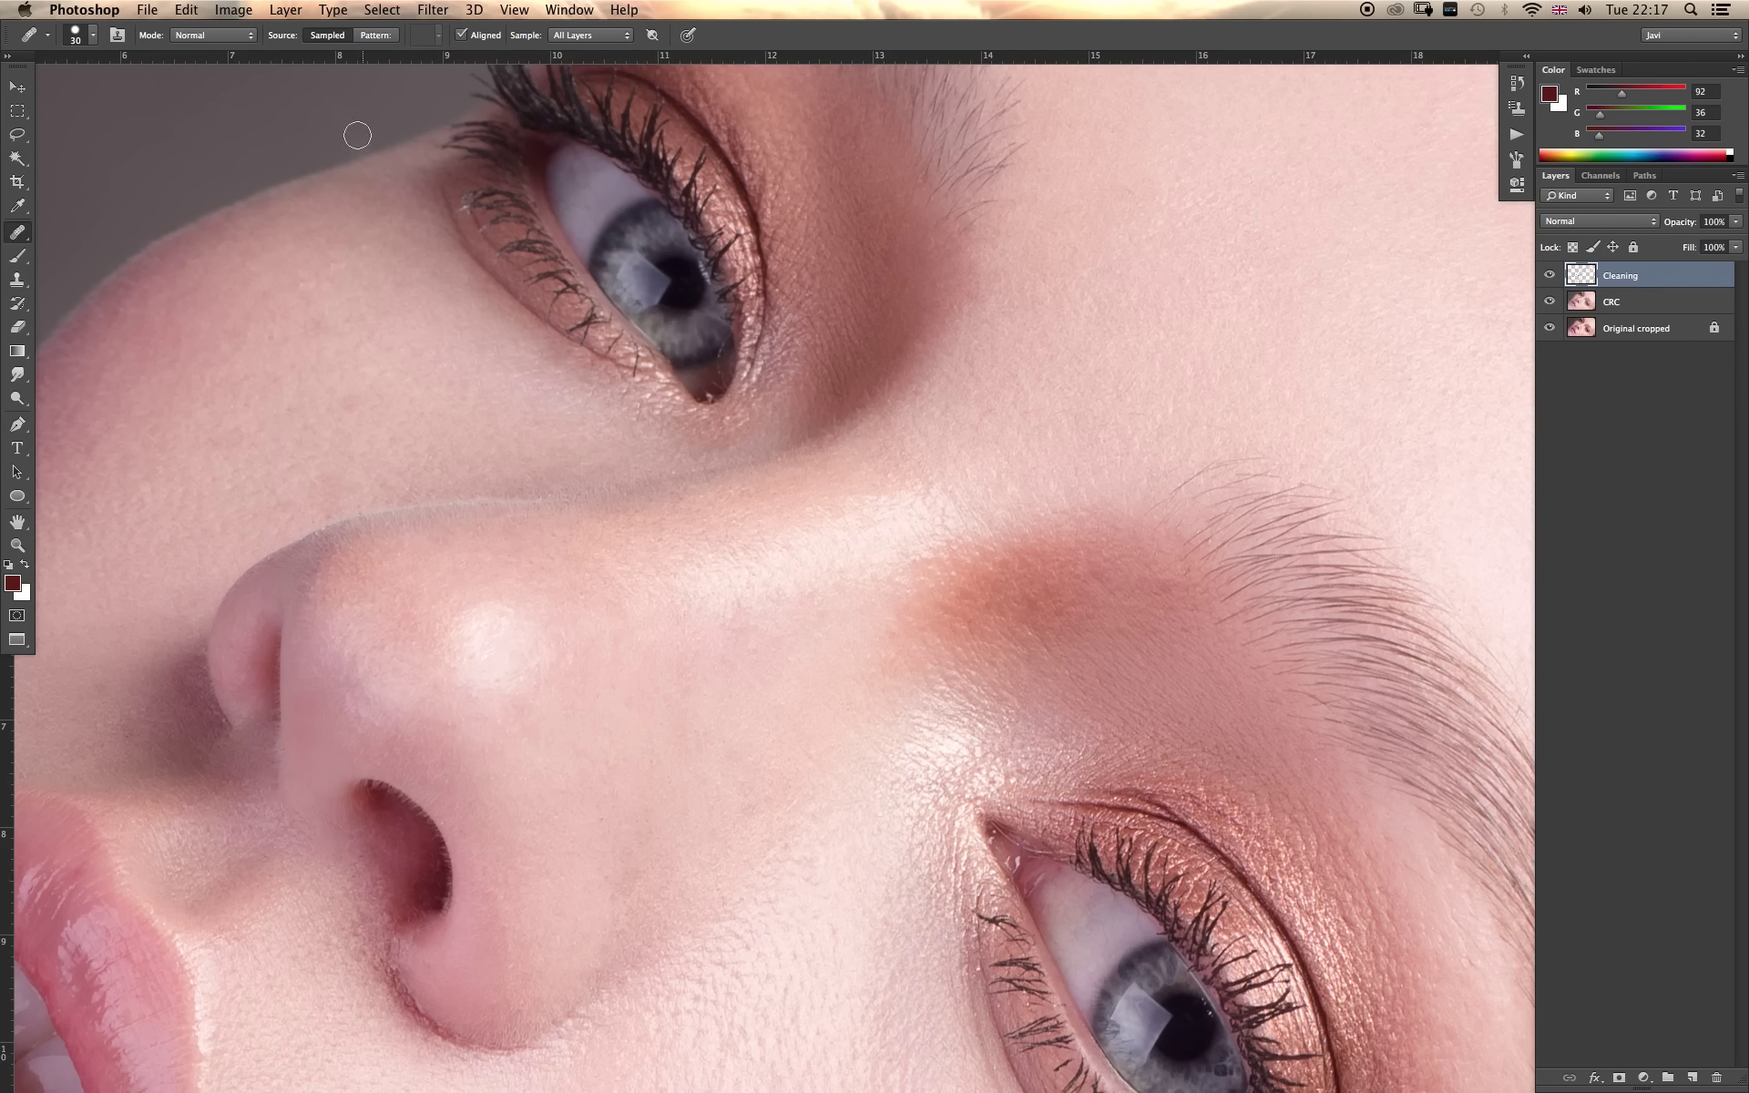
pyautogui.click(18, 233)
pyautogui.click(83, 226)
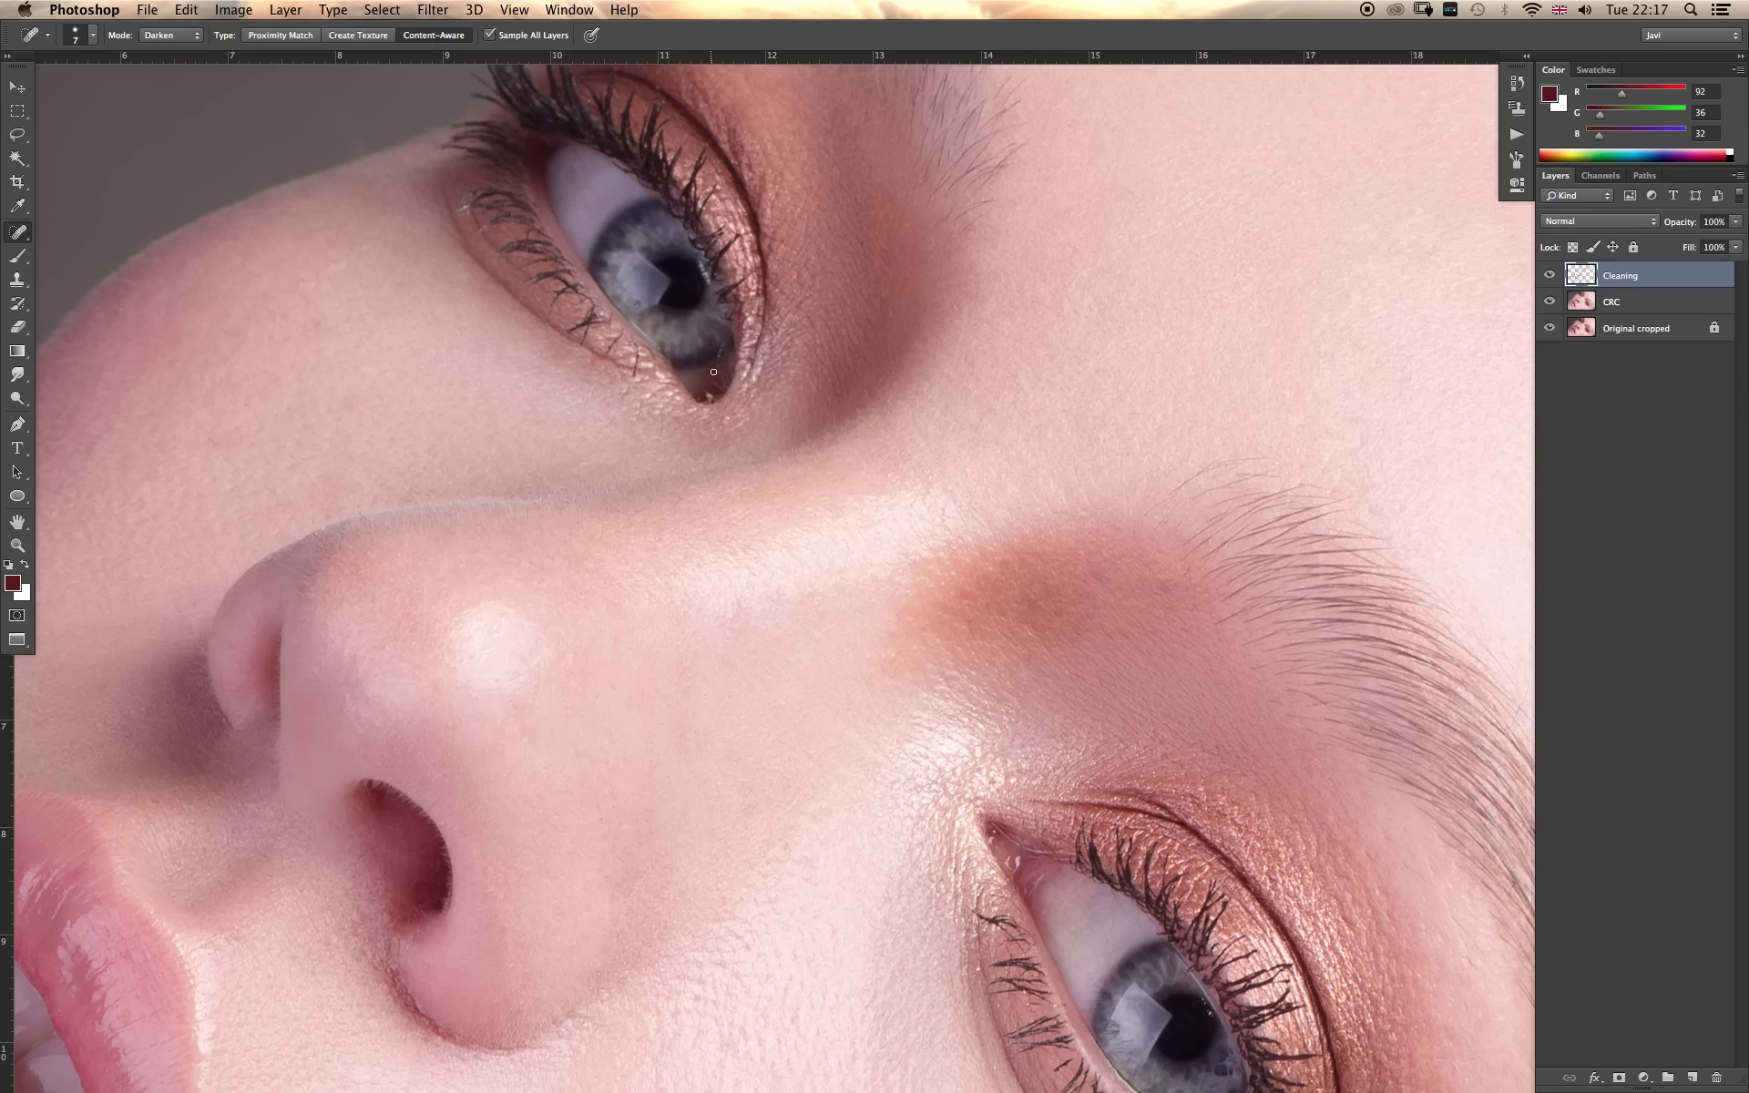
pyautogui.press(']')
pyautogui.press(']')
pyautogui.press(']')
pyautogui.press('[')
pyautogui.press('[')
pyautogui.moveTo(710, 400); pyautogui.dragTo(703, 390)
# Try the Eraser and Clone Stamp, then undo the last change at the eye corner.
pyautogui.press('e')
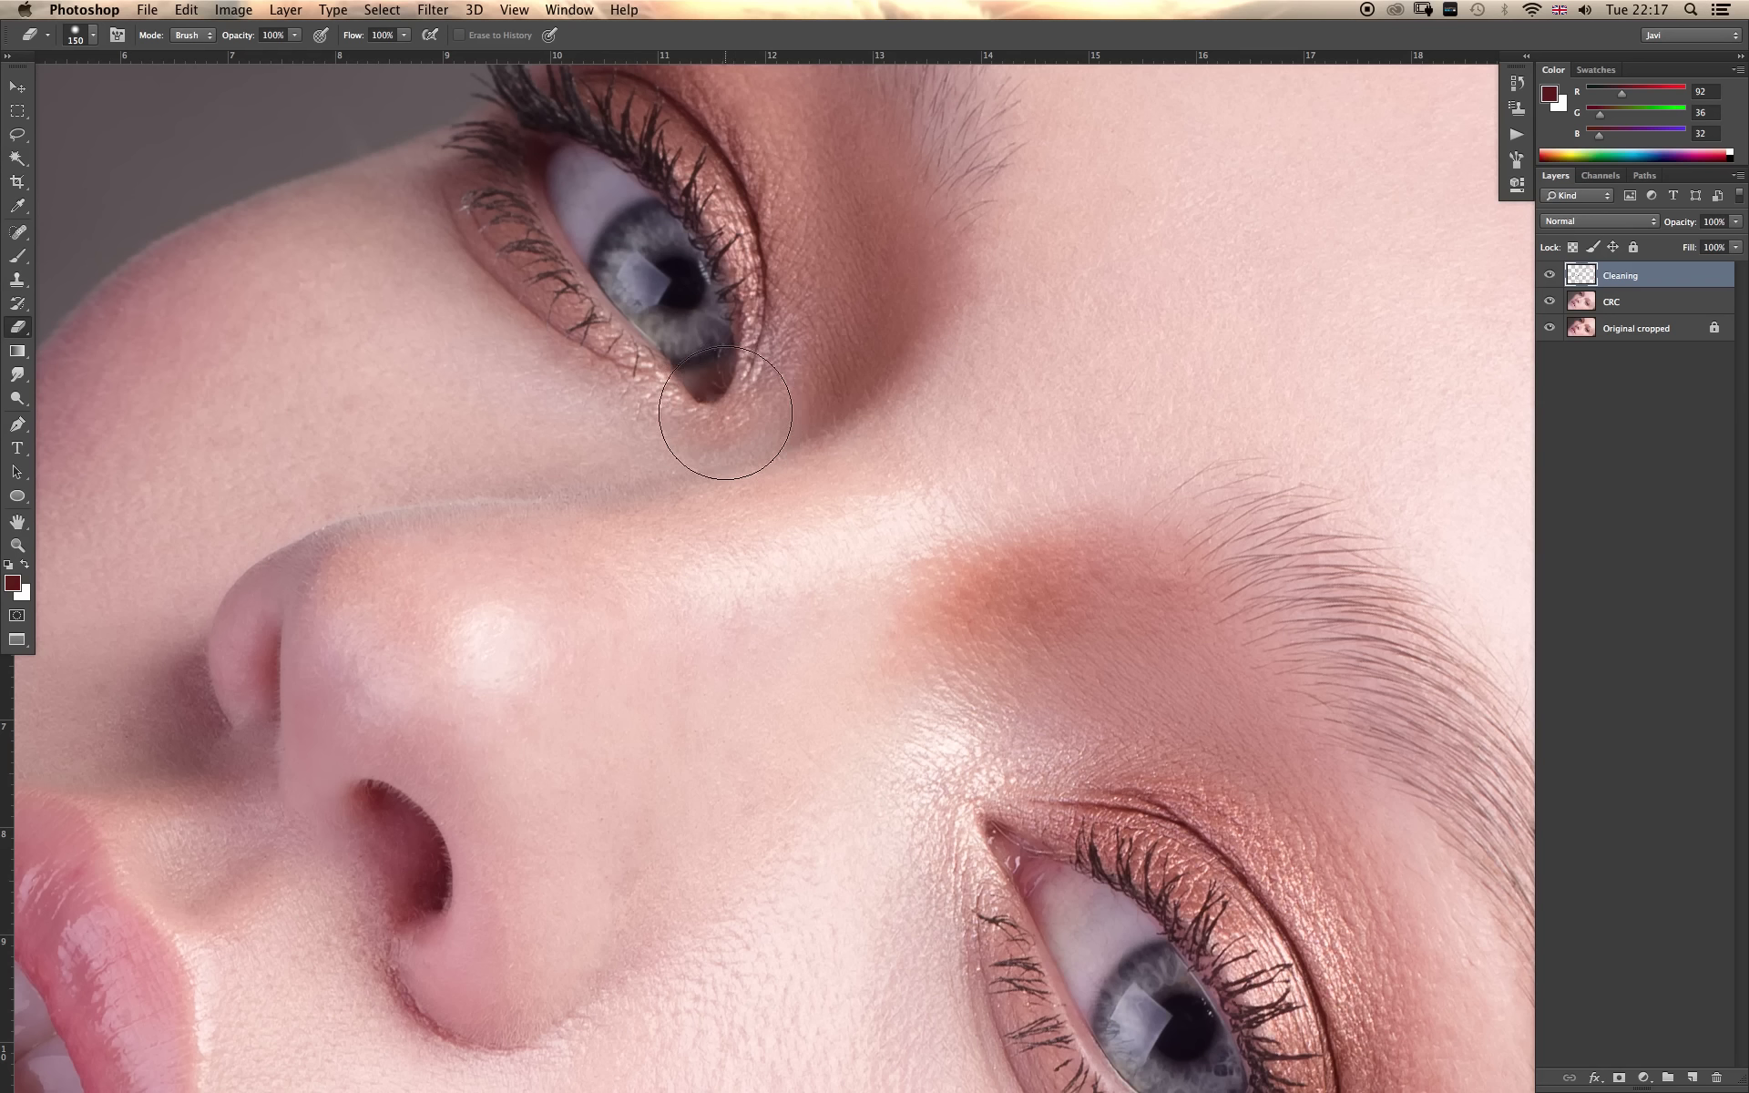
pyautogui.press('s')
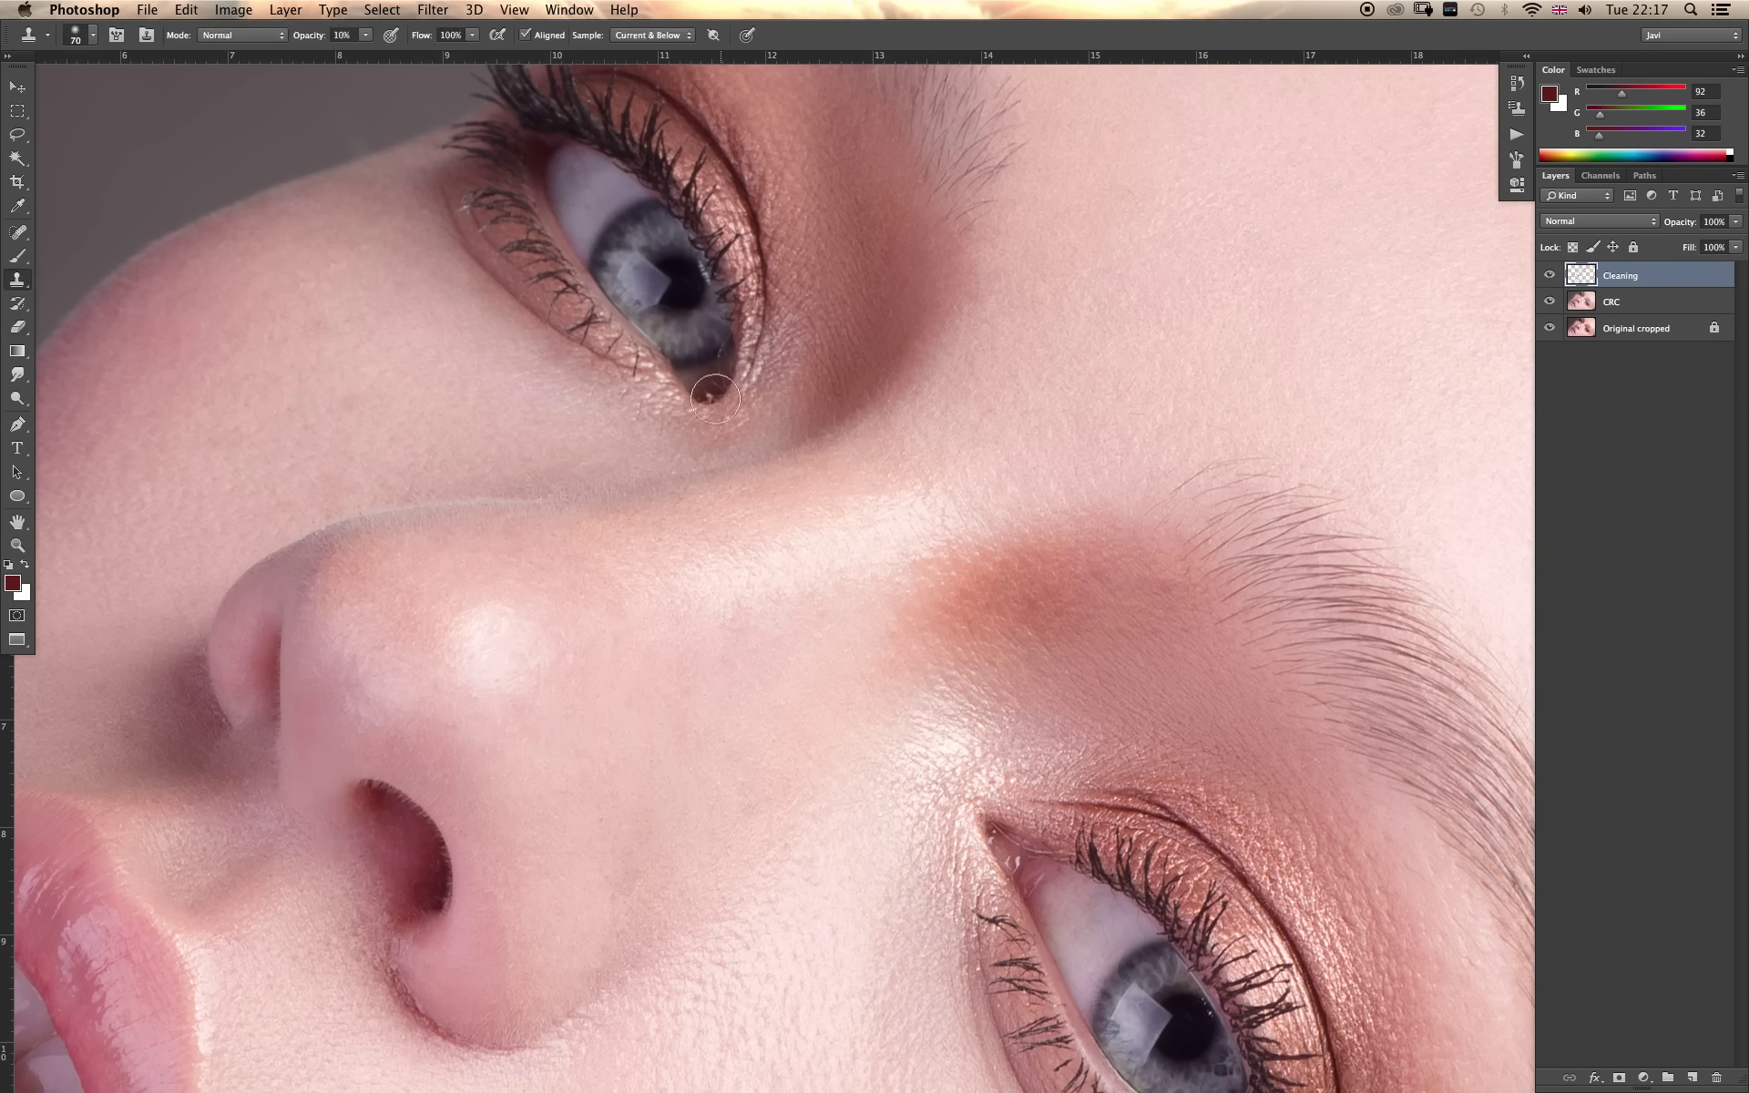
pyautogui.hotkey('ctrl', 'z')
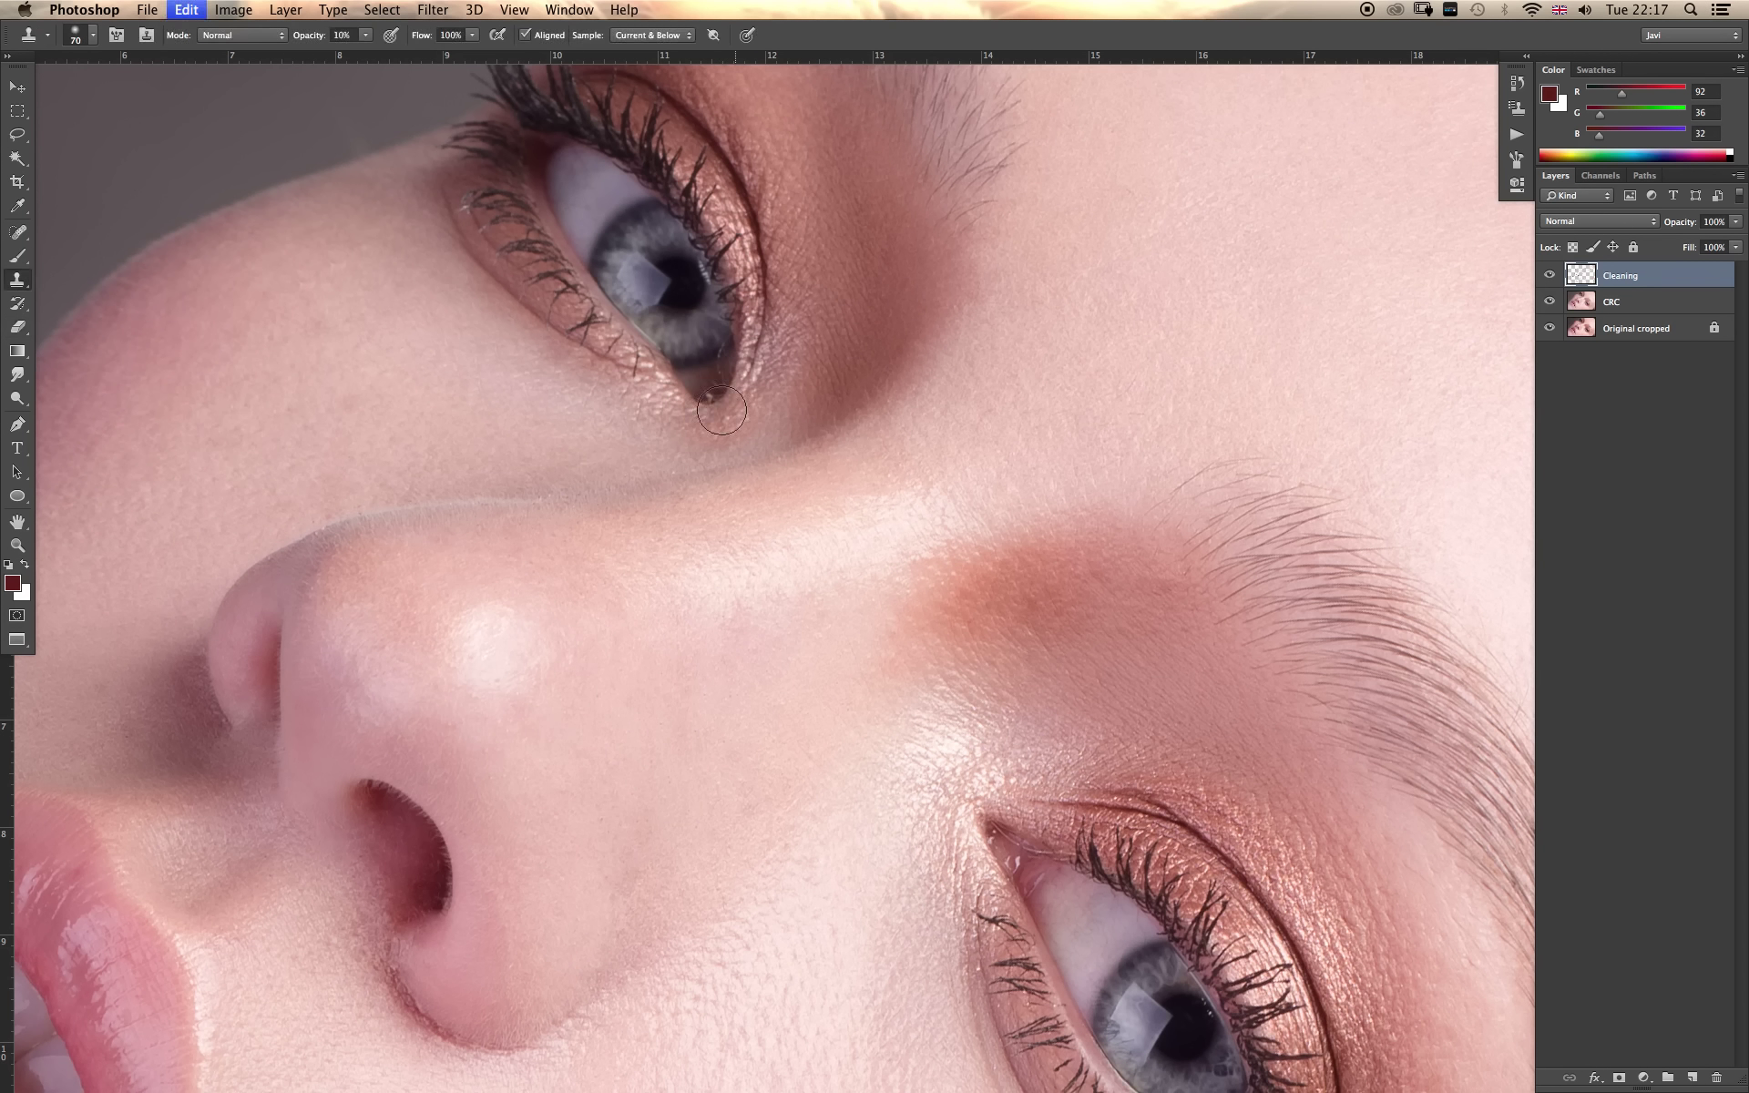
# Zoom in on the inner eye corner and set the Clone Stamp to size 8, 50% opacity.
pyautogui.press('z')
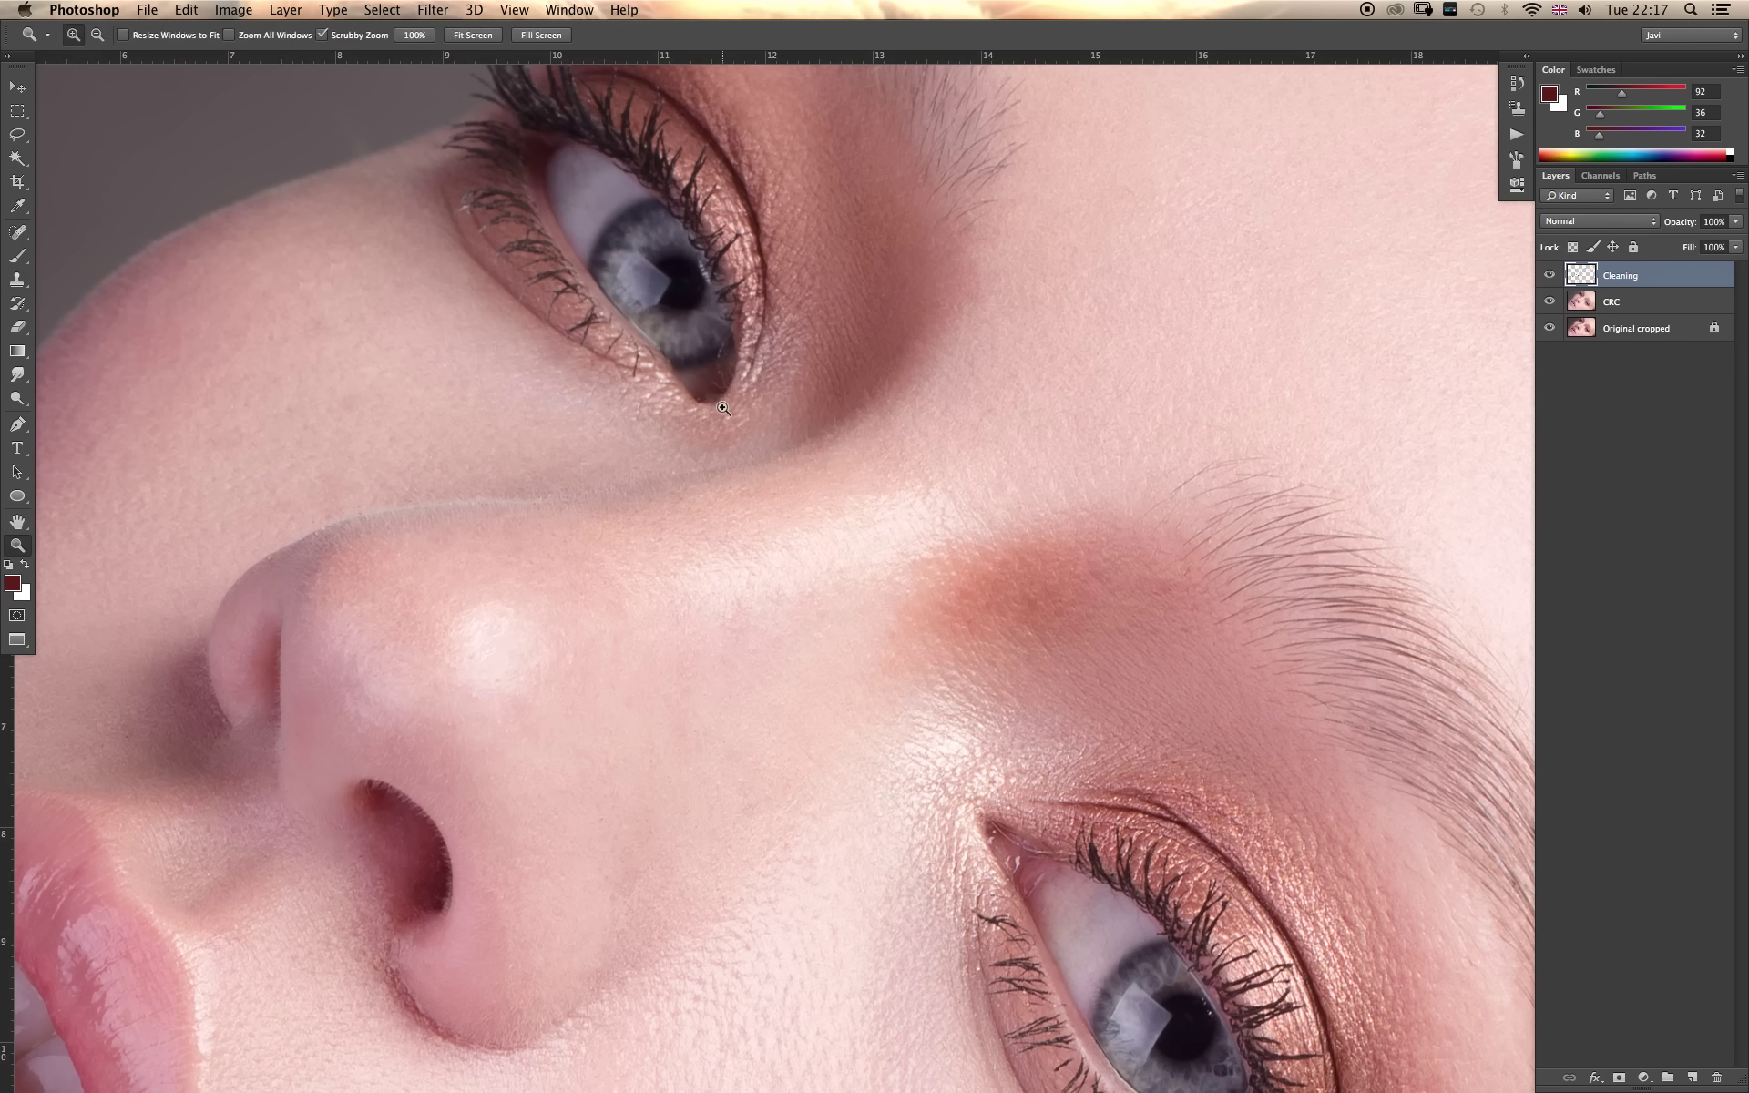
pyautogui.click(723, 409)
pyautogui.click(742, 348)
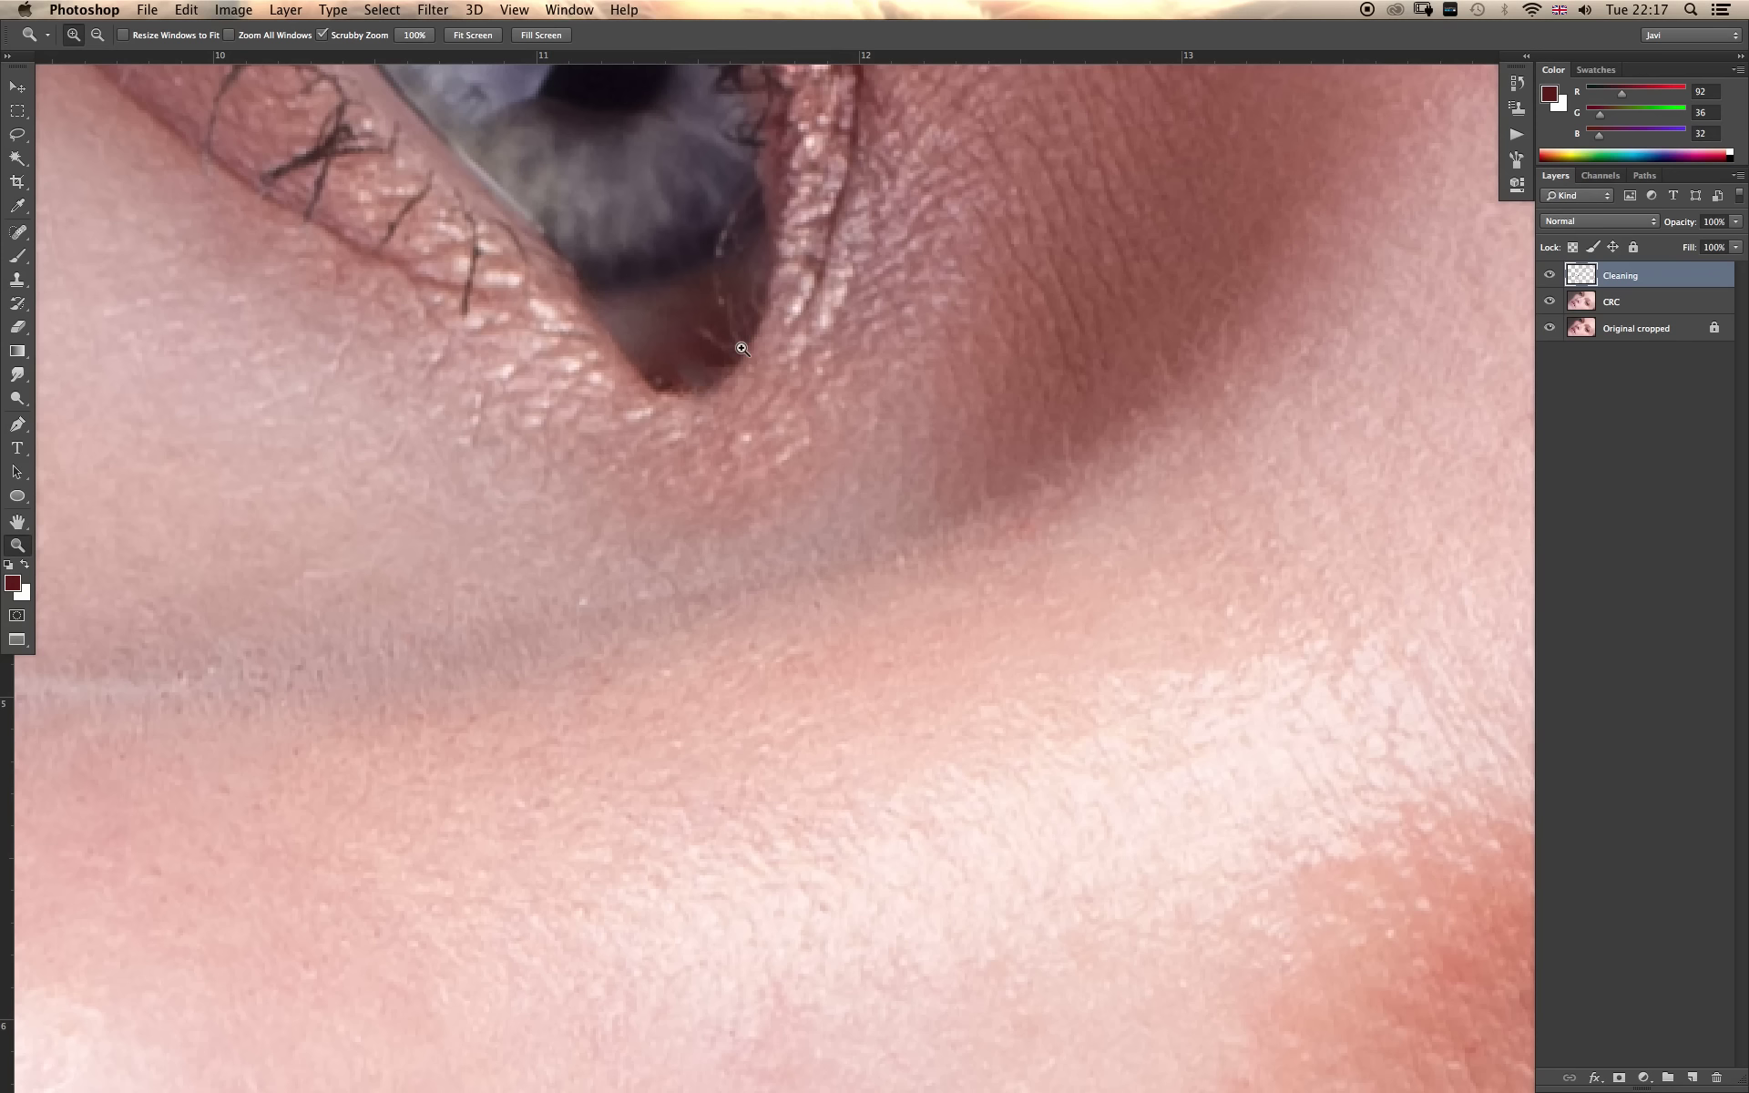
pyautogui.press('e')
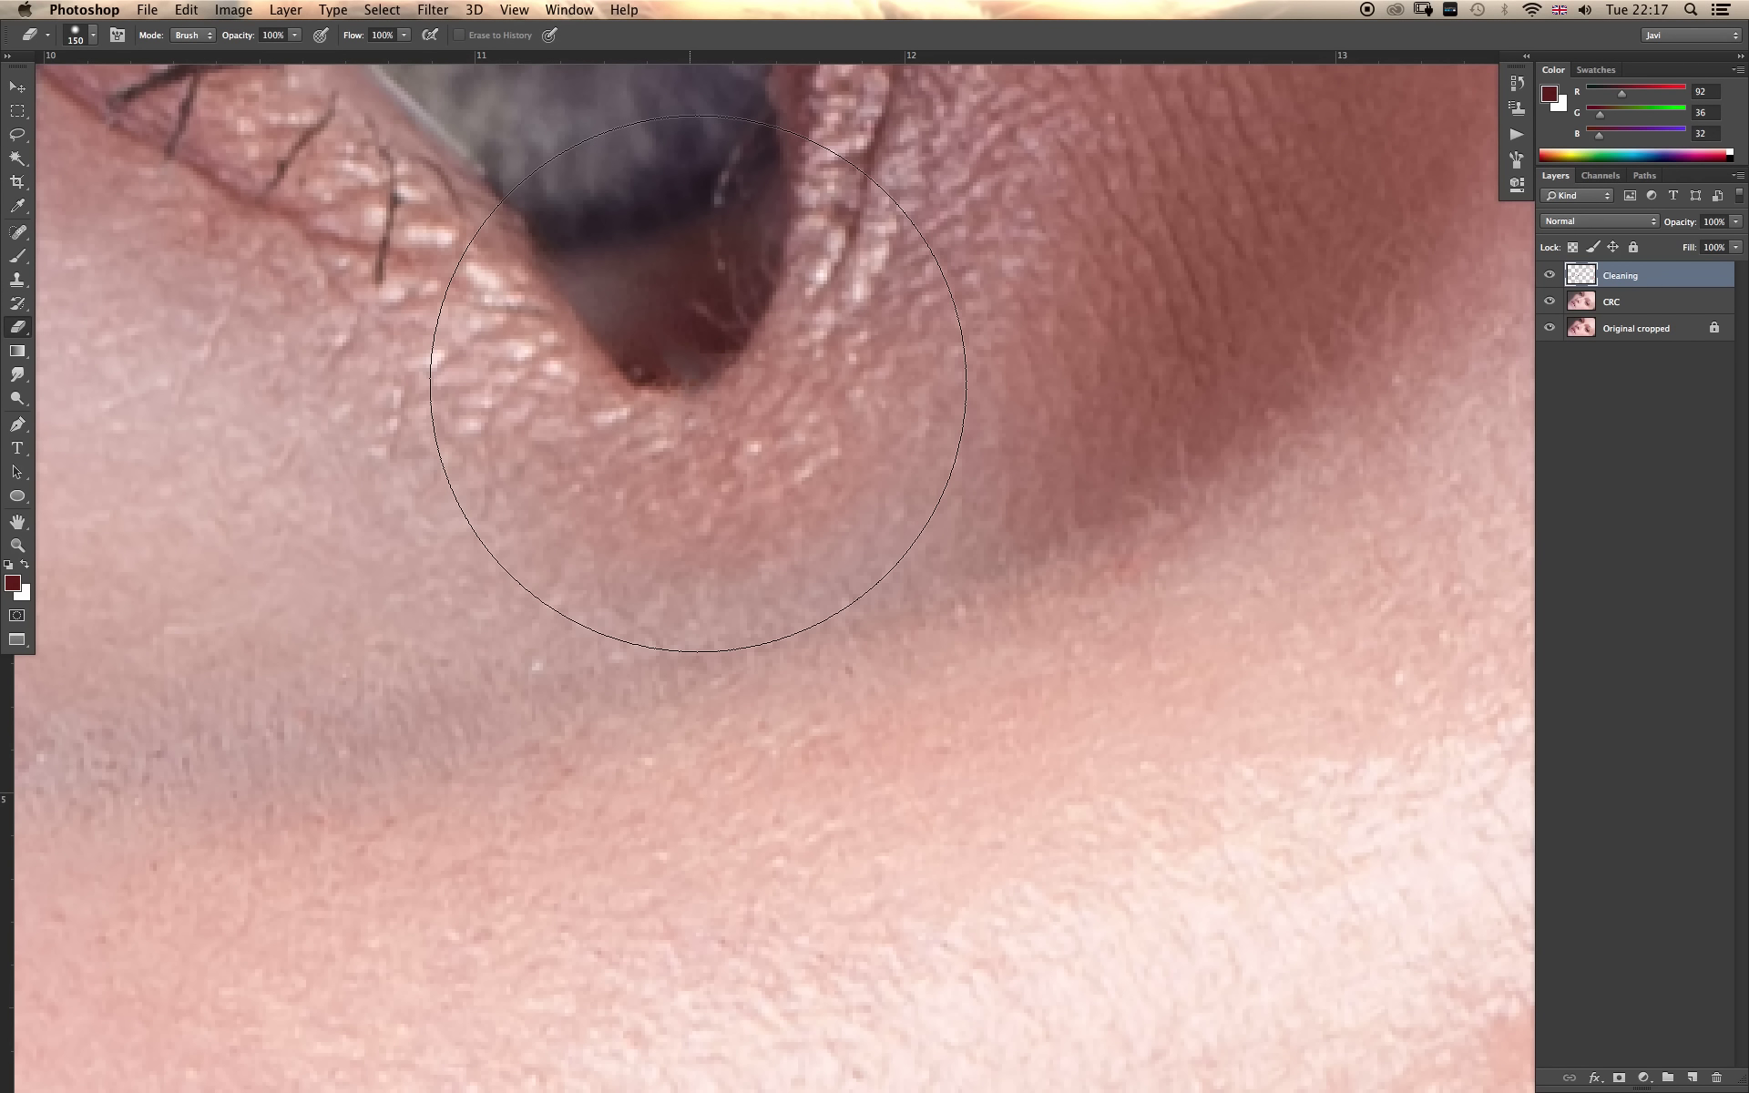
pyautogui.press('[')
pyautogui.press('[')
pyautogui.press('[')
pyautogui.press('[')
pyautogui.press('[')
pyautogui.press('[')
pyautogui.press('[')
pyautogui.press('[')
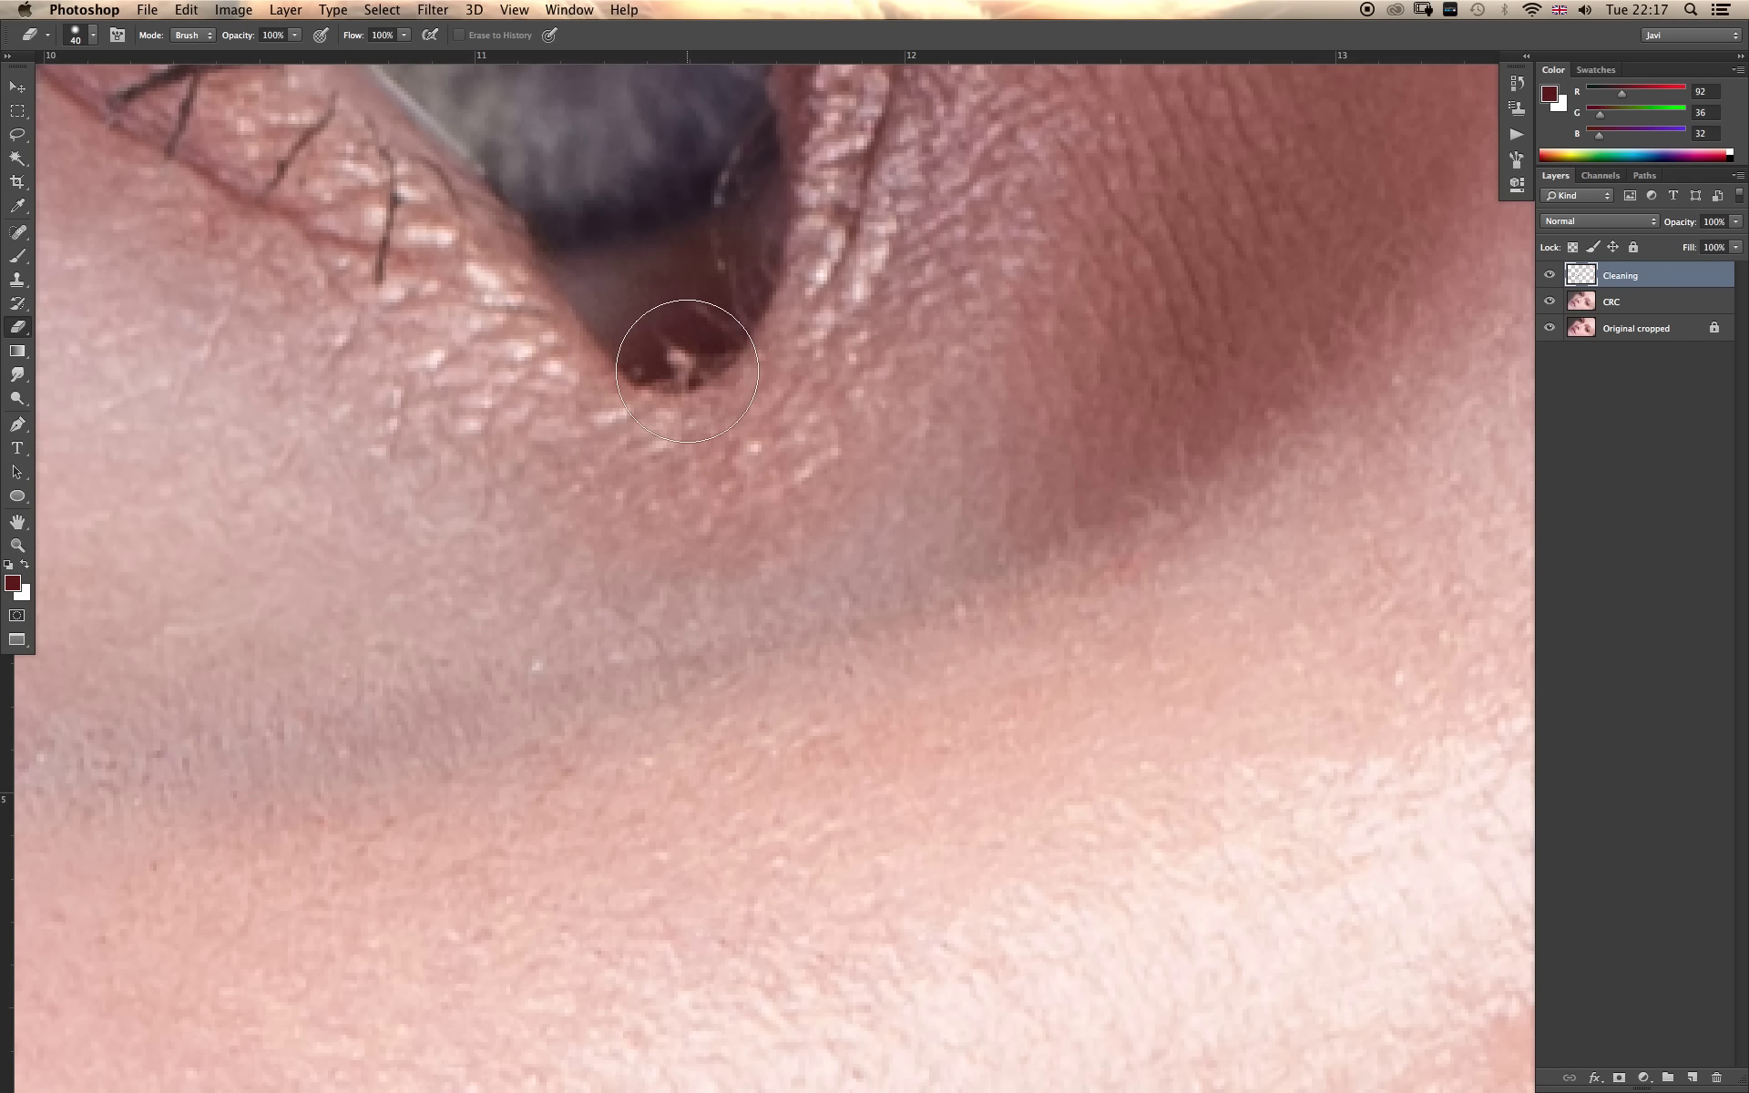
pyautogui.press('s')
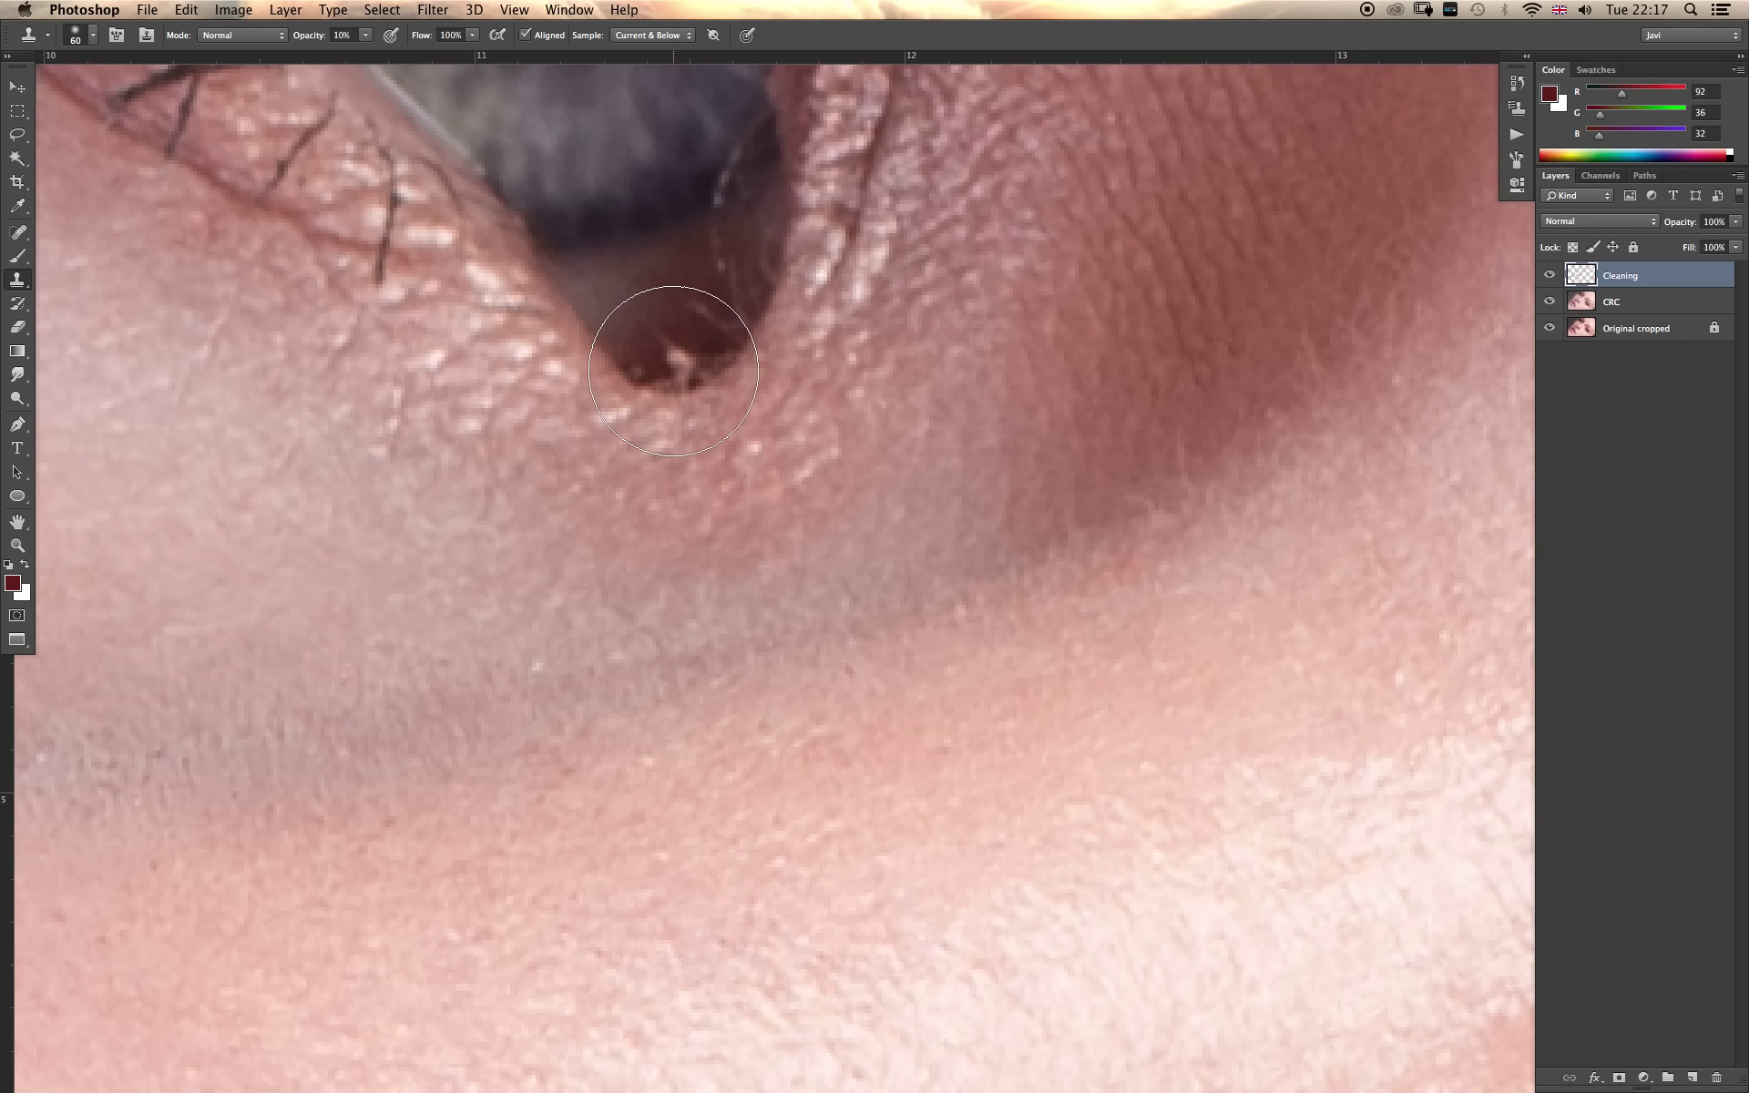
pyautogui.press('[')
pyautogui.press('[')
pyautogui.press('[')
pyautogui.press('5')
# Clone over the white speck and darken the bottom of the inner corner.
pyautogui.moveTo(696, 362); pyautogui.dragTo(672, 352)
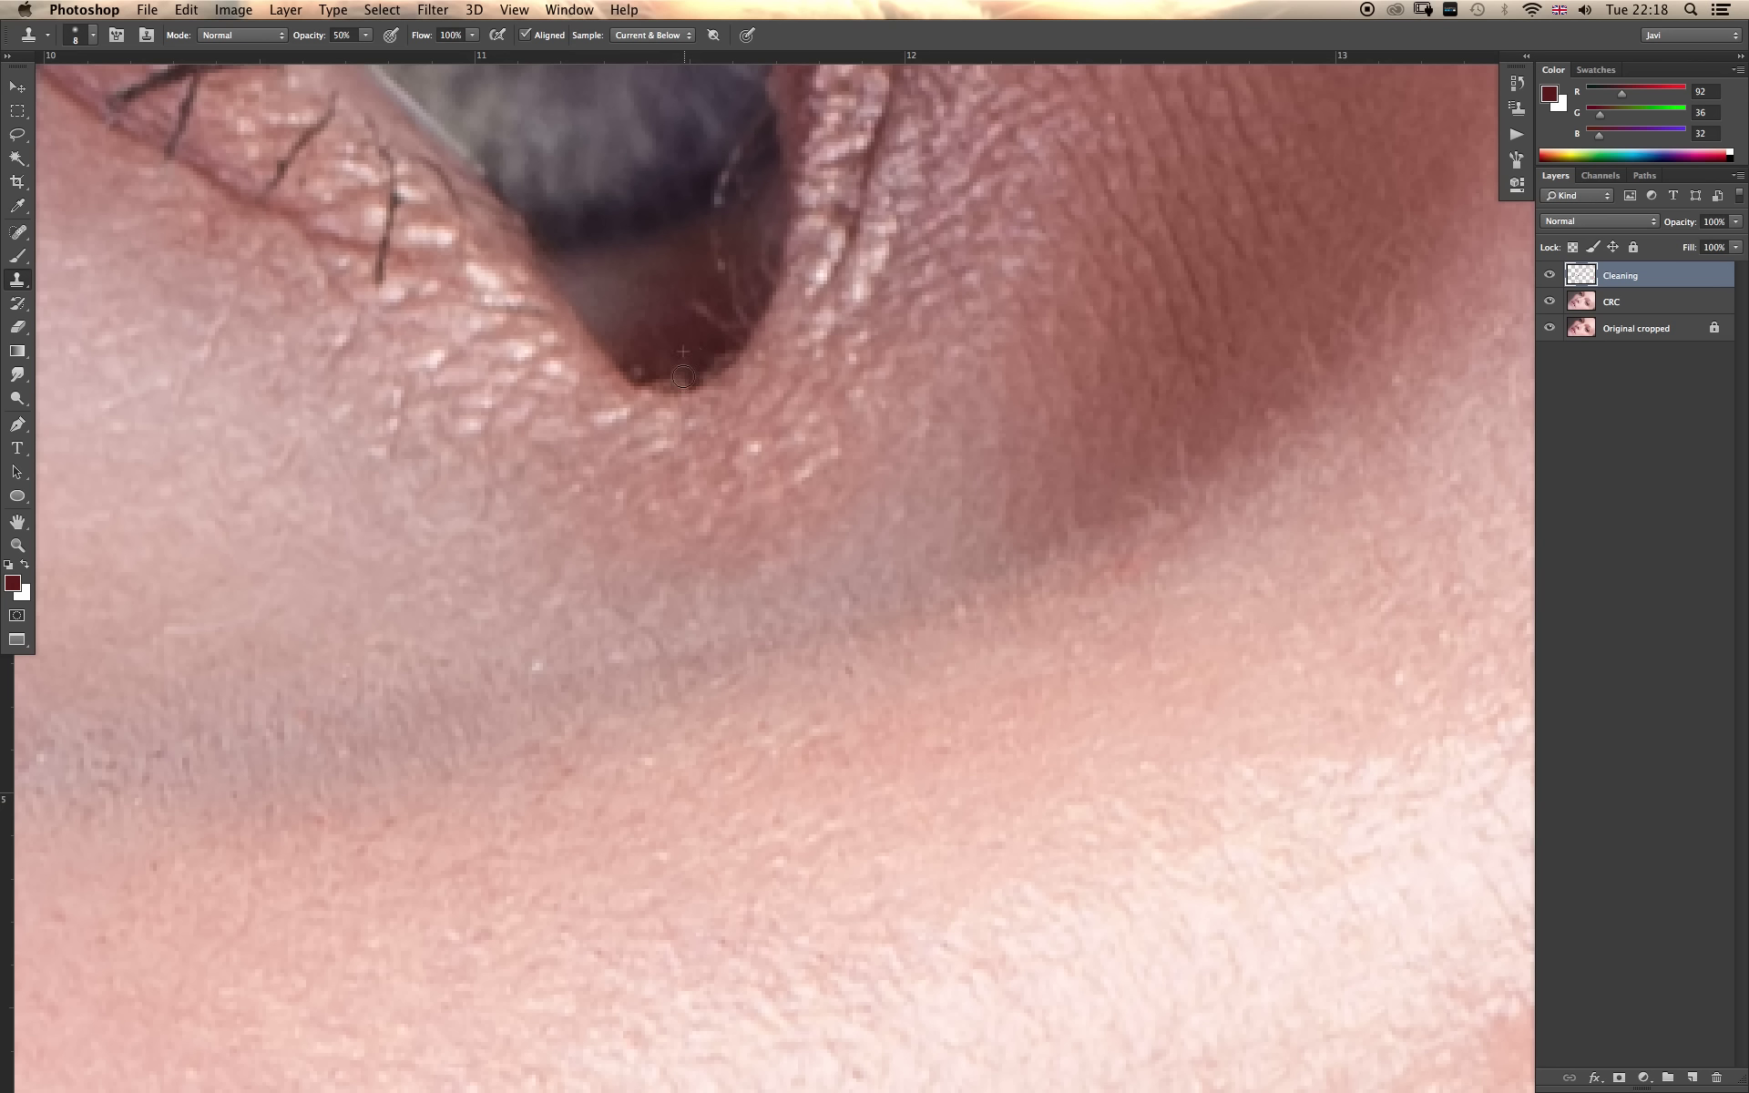
pyautogui.moveTo(680, 352)
pyautogui.mouseDown()
pyautogui.moveTo(683, 378)
pyautogui.moveTo(642, 372)
pyautogui.moveTo(718, 361)
pyautogui.mouseUp()
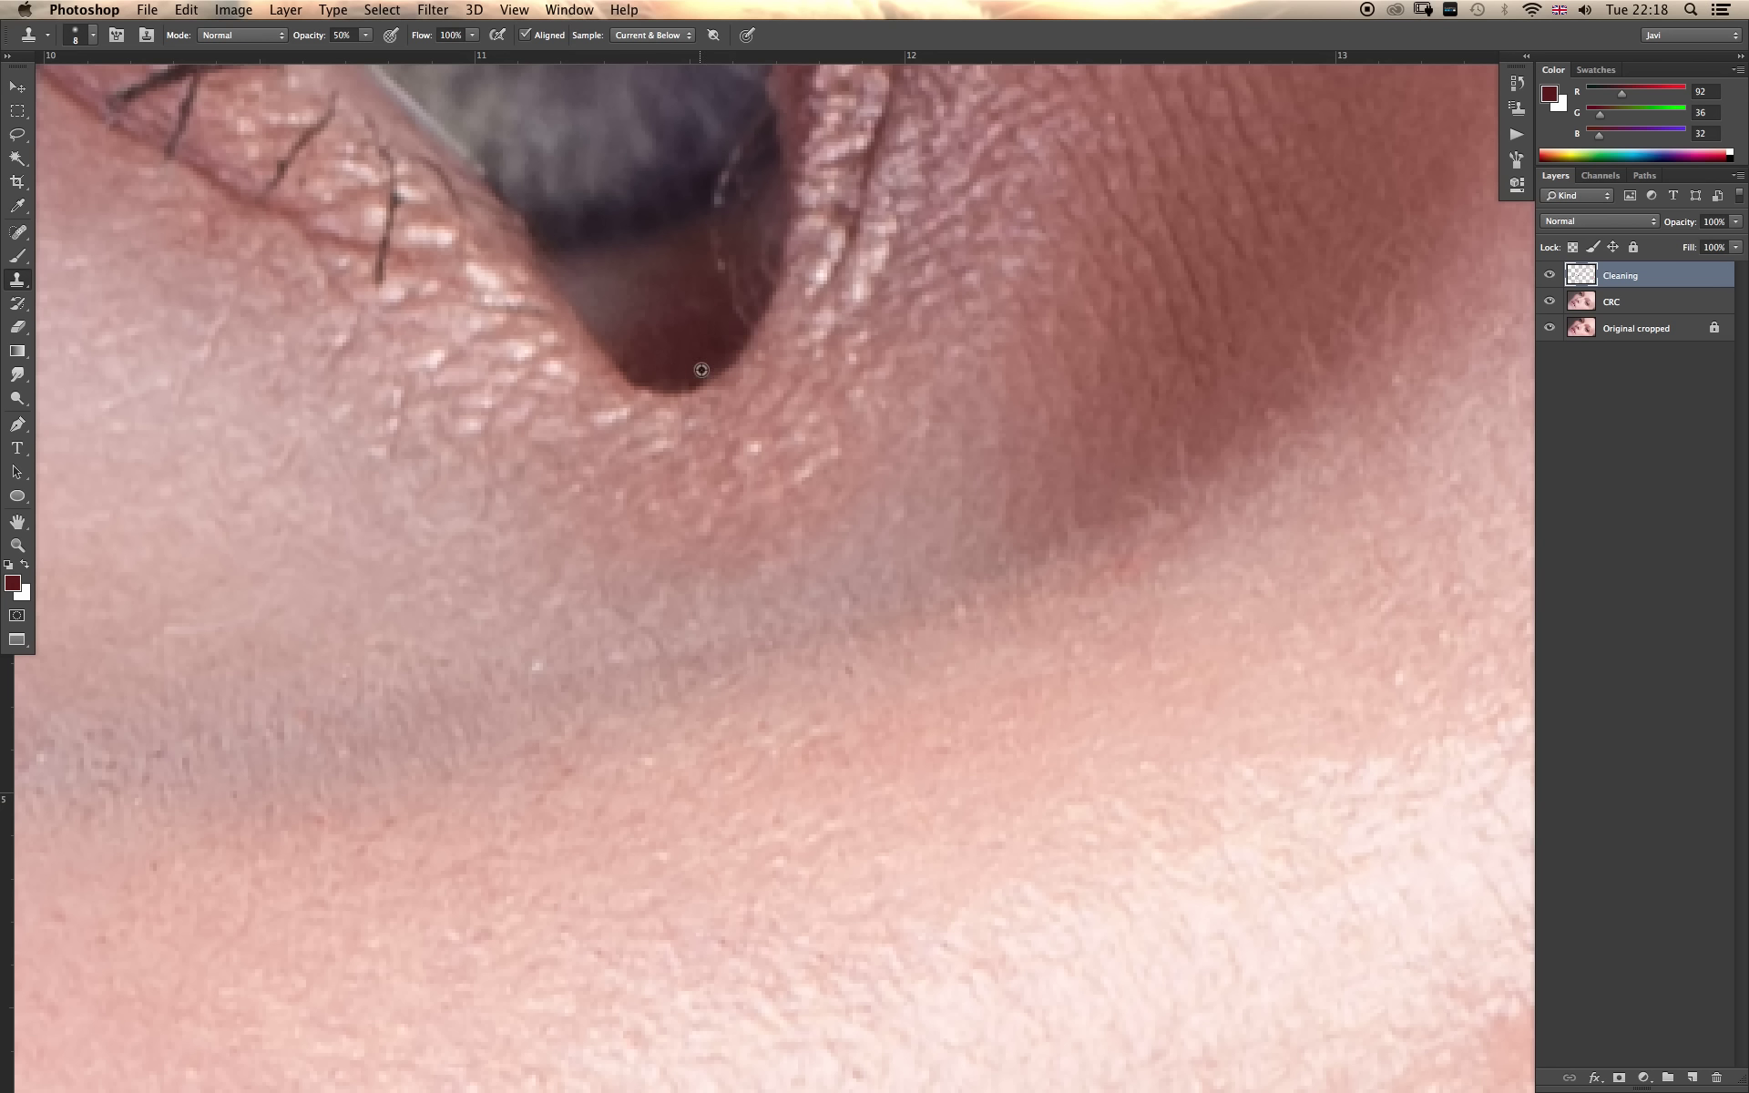
pyautogui.moveTo(685, 364)
pyautogui.mouseDown()
pyautogui.moveTo(715, 355)
pyautogui.moveTo(753, 664)
pyautogui.mouseUp()
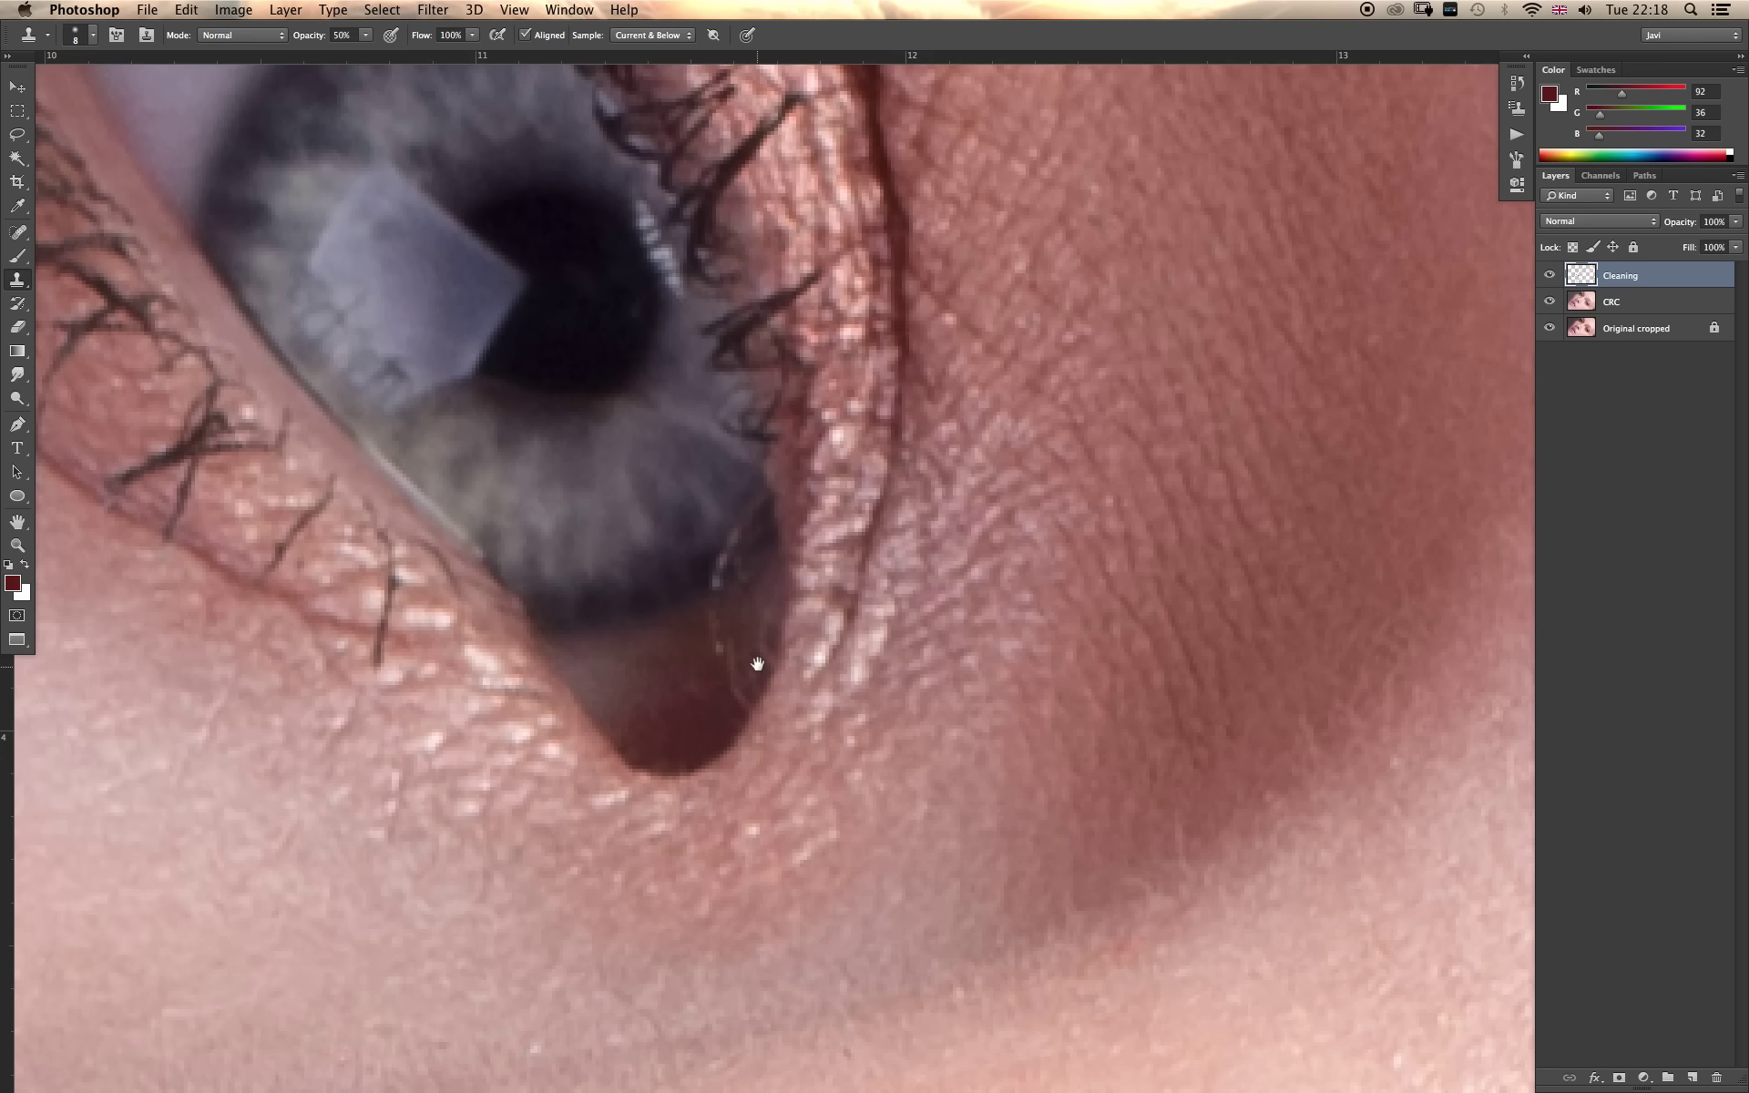
# Spot-heal the dark marks along the inner eye corner's edge, then zoom out slightly.
pyautogui.click(17, 231)
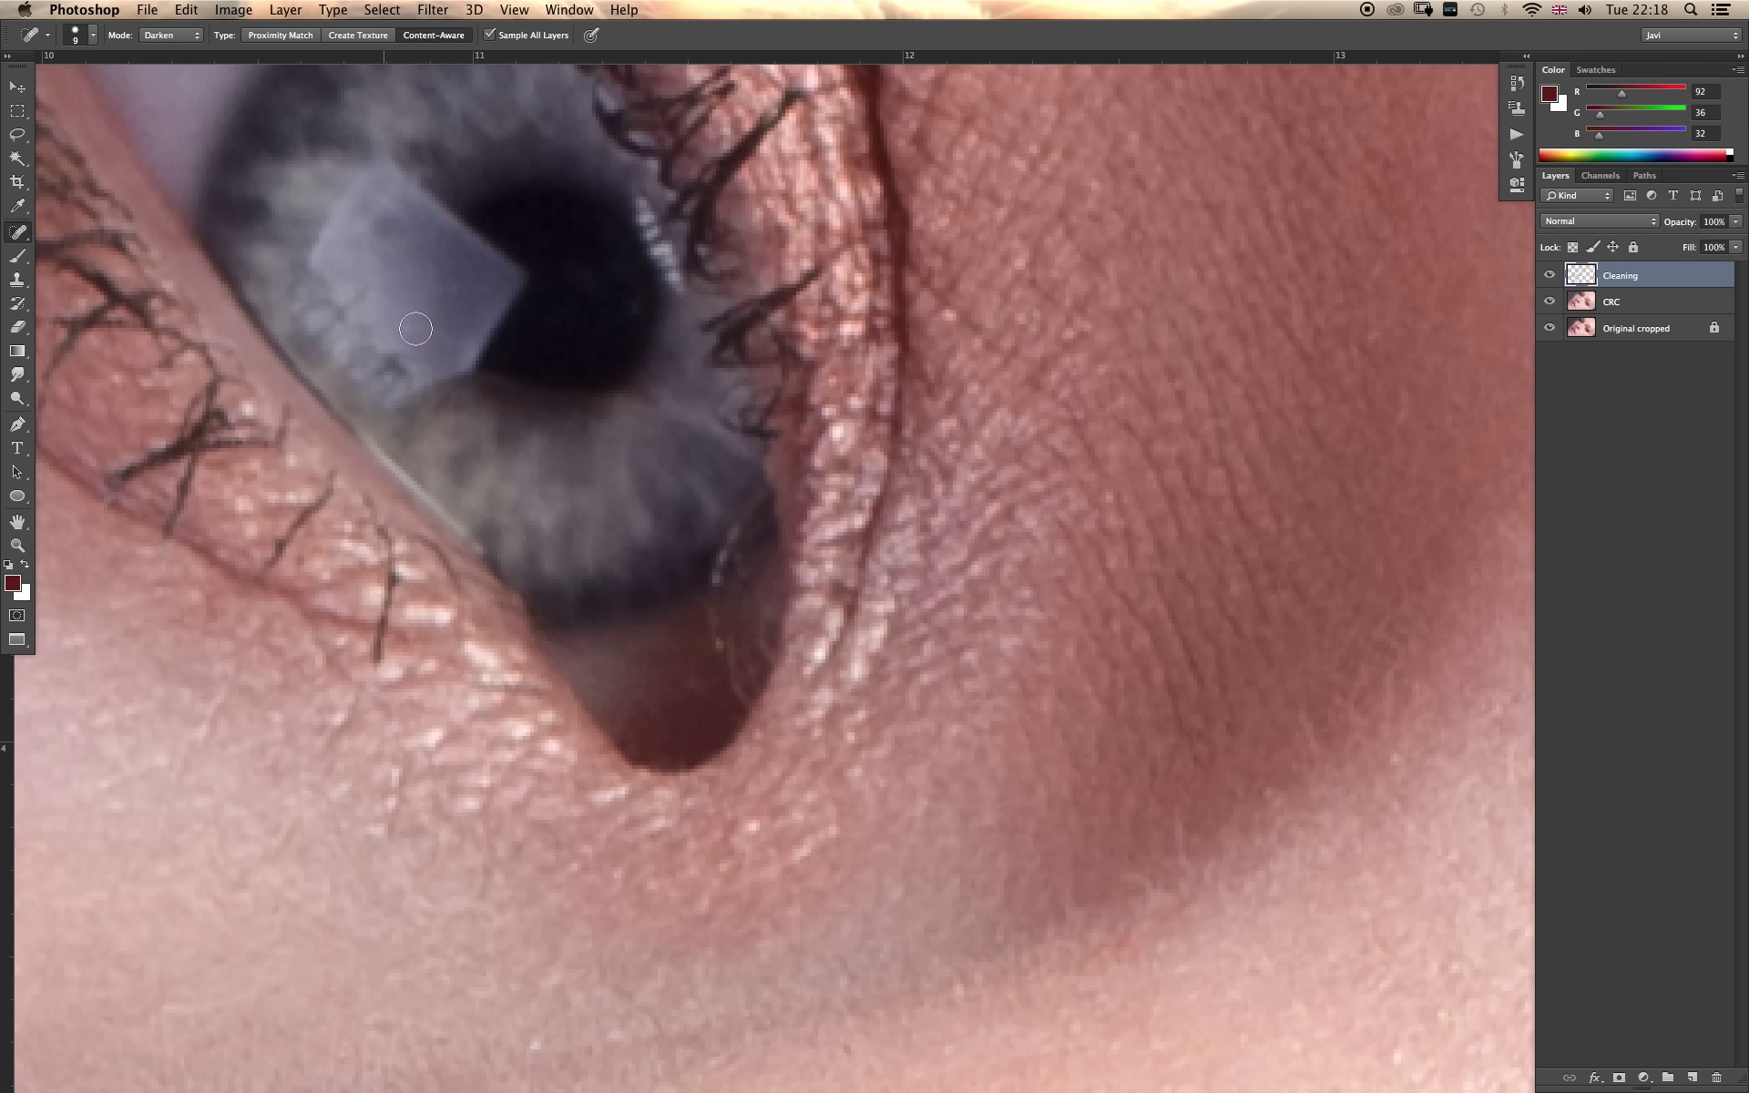
pyautogui.moveTo(715, 648)
pyautogui.mouseDown()
pyautogui.moveTo(715, 604)
pyautogui.moveTo(810, 475)
pyautogui.mouseUp()
pyautogui.moveTo(742, 537); pyautogui.dragTo(740, 563)
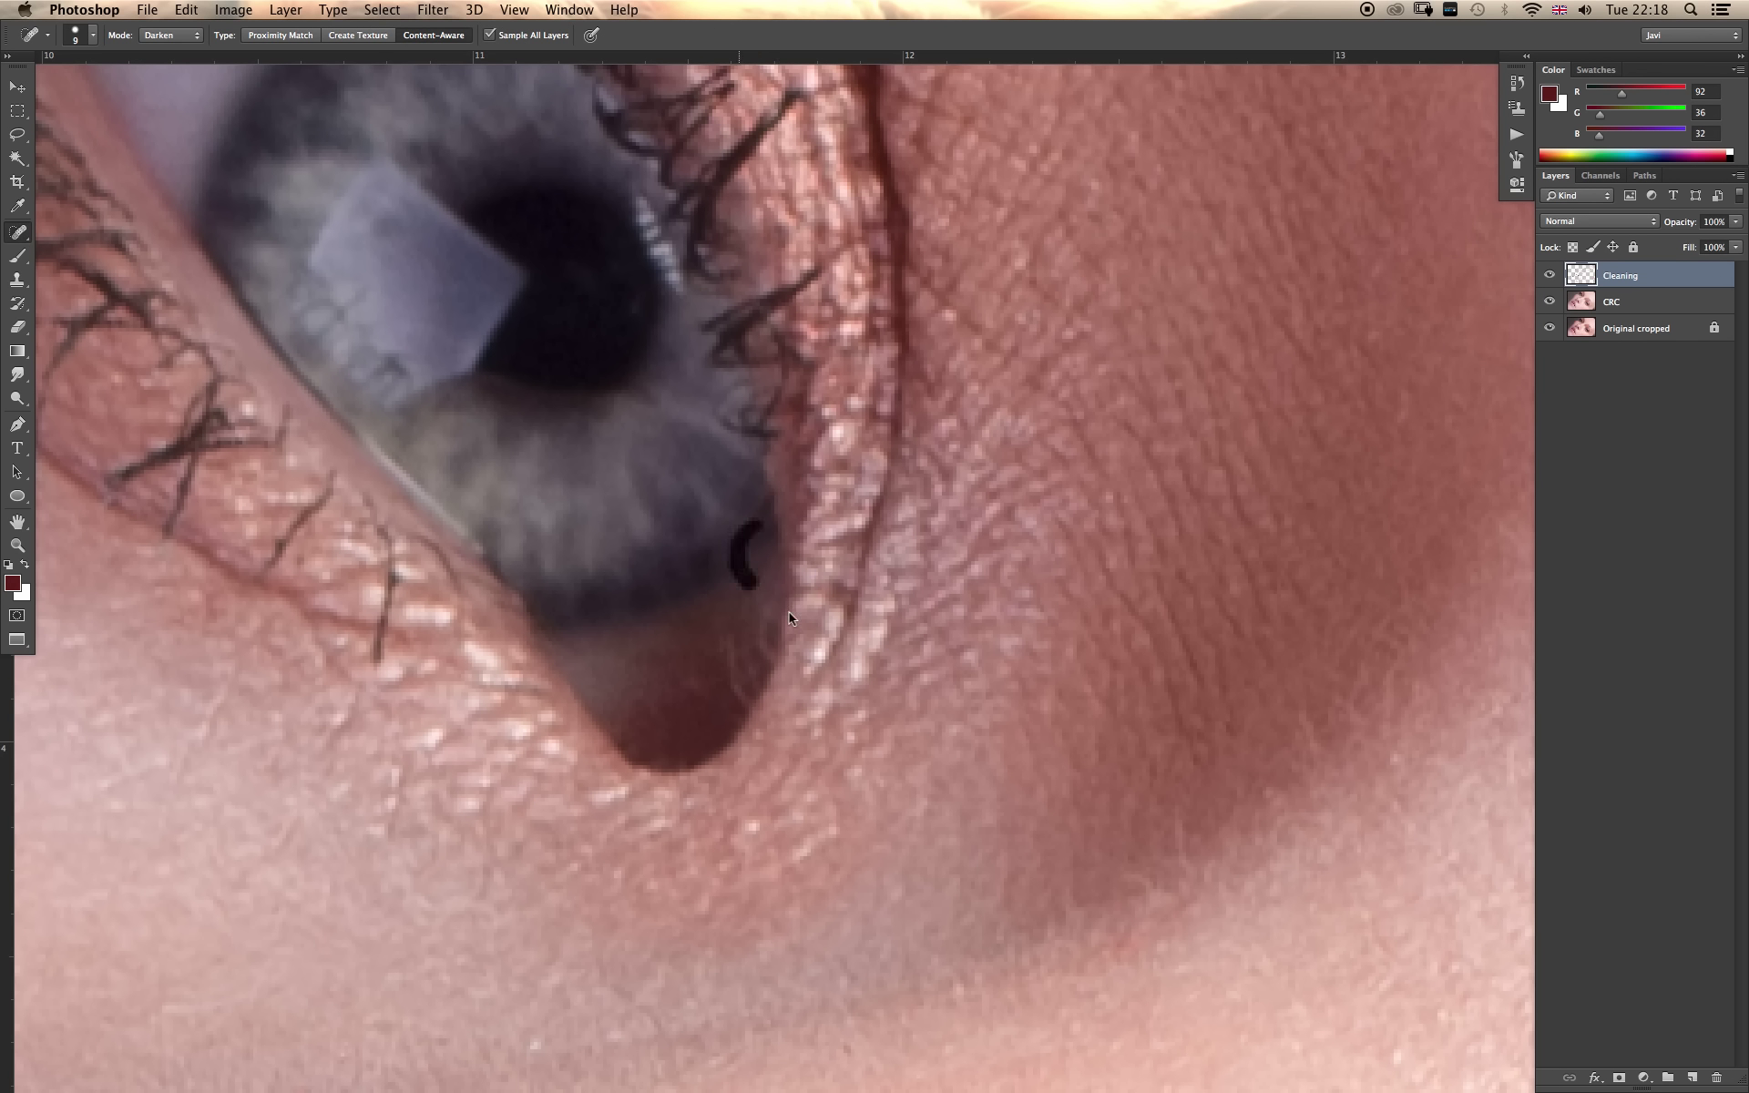
pyautogui.moveTo(740, 694)
pyautogui.mouseDown()
pyautogui.moveTo(730, 625)
pyautogui.moveTo(770, 599)
pyautogui.mouseUp()
pyautogui.moveTo(754, 672)
pyautogui.mouseDown()
pyautogui.moveTo(753, 692)
pyautogui.moveTo(758, 595)
pyautogui.mouseUp()
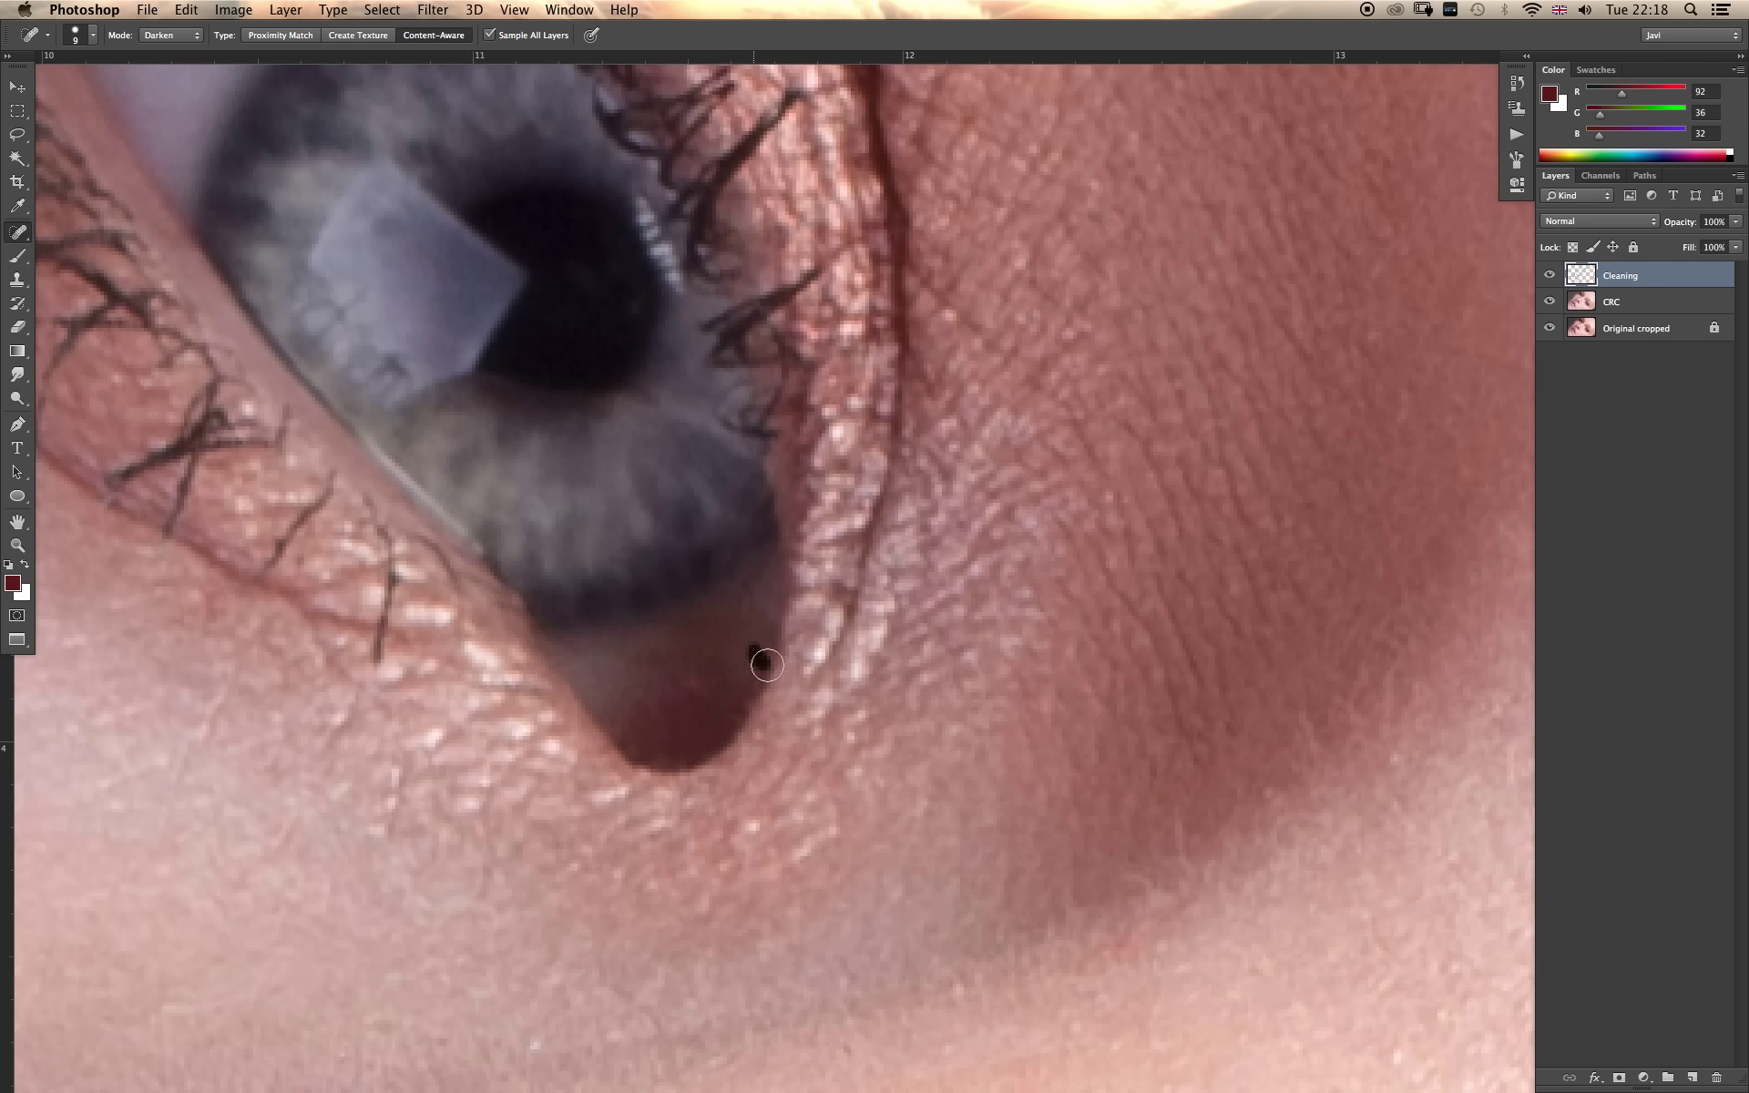
pyautogui.press('z')
pyautogui.keyDown('alt'); pyautogui.click(775, 649); pyautogui.keyUp('alt')
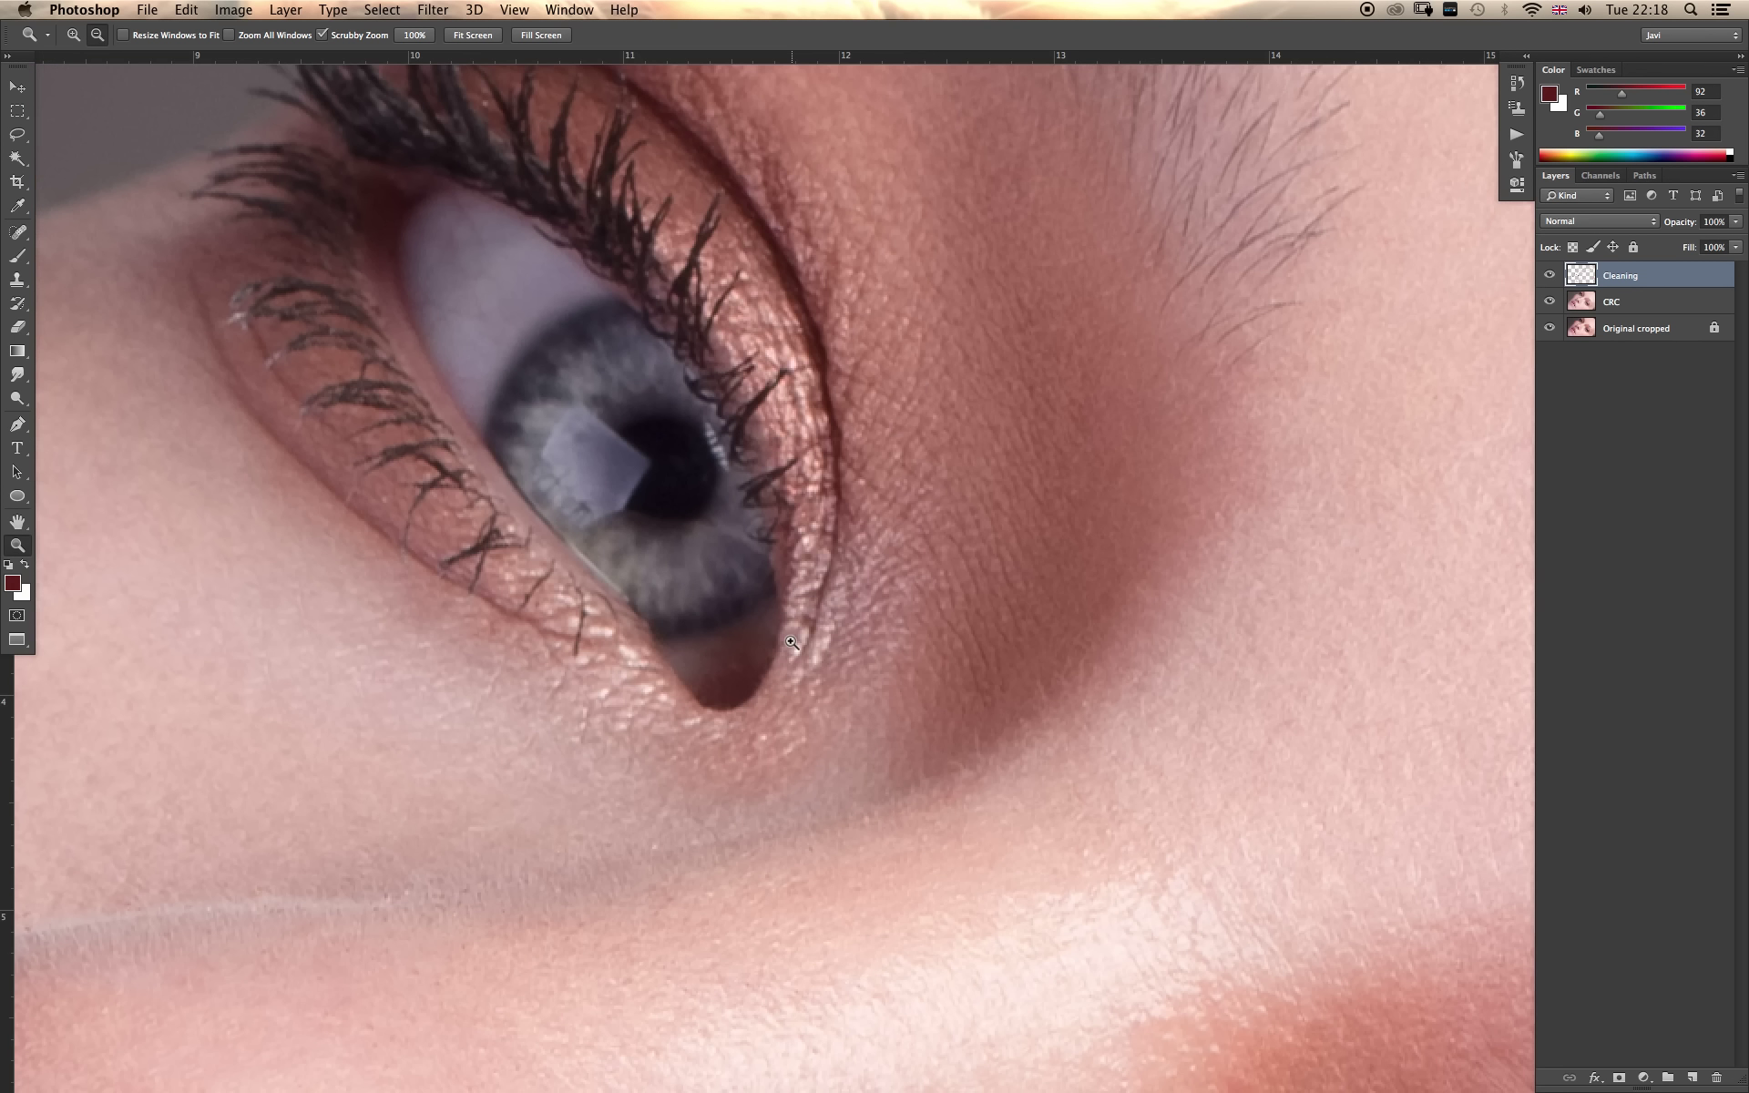
# Clone at size 25 over the tear-duct area, then set the eraser to size 7.
pyautogui.press('s')
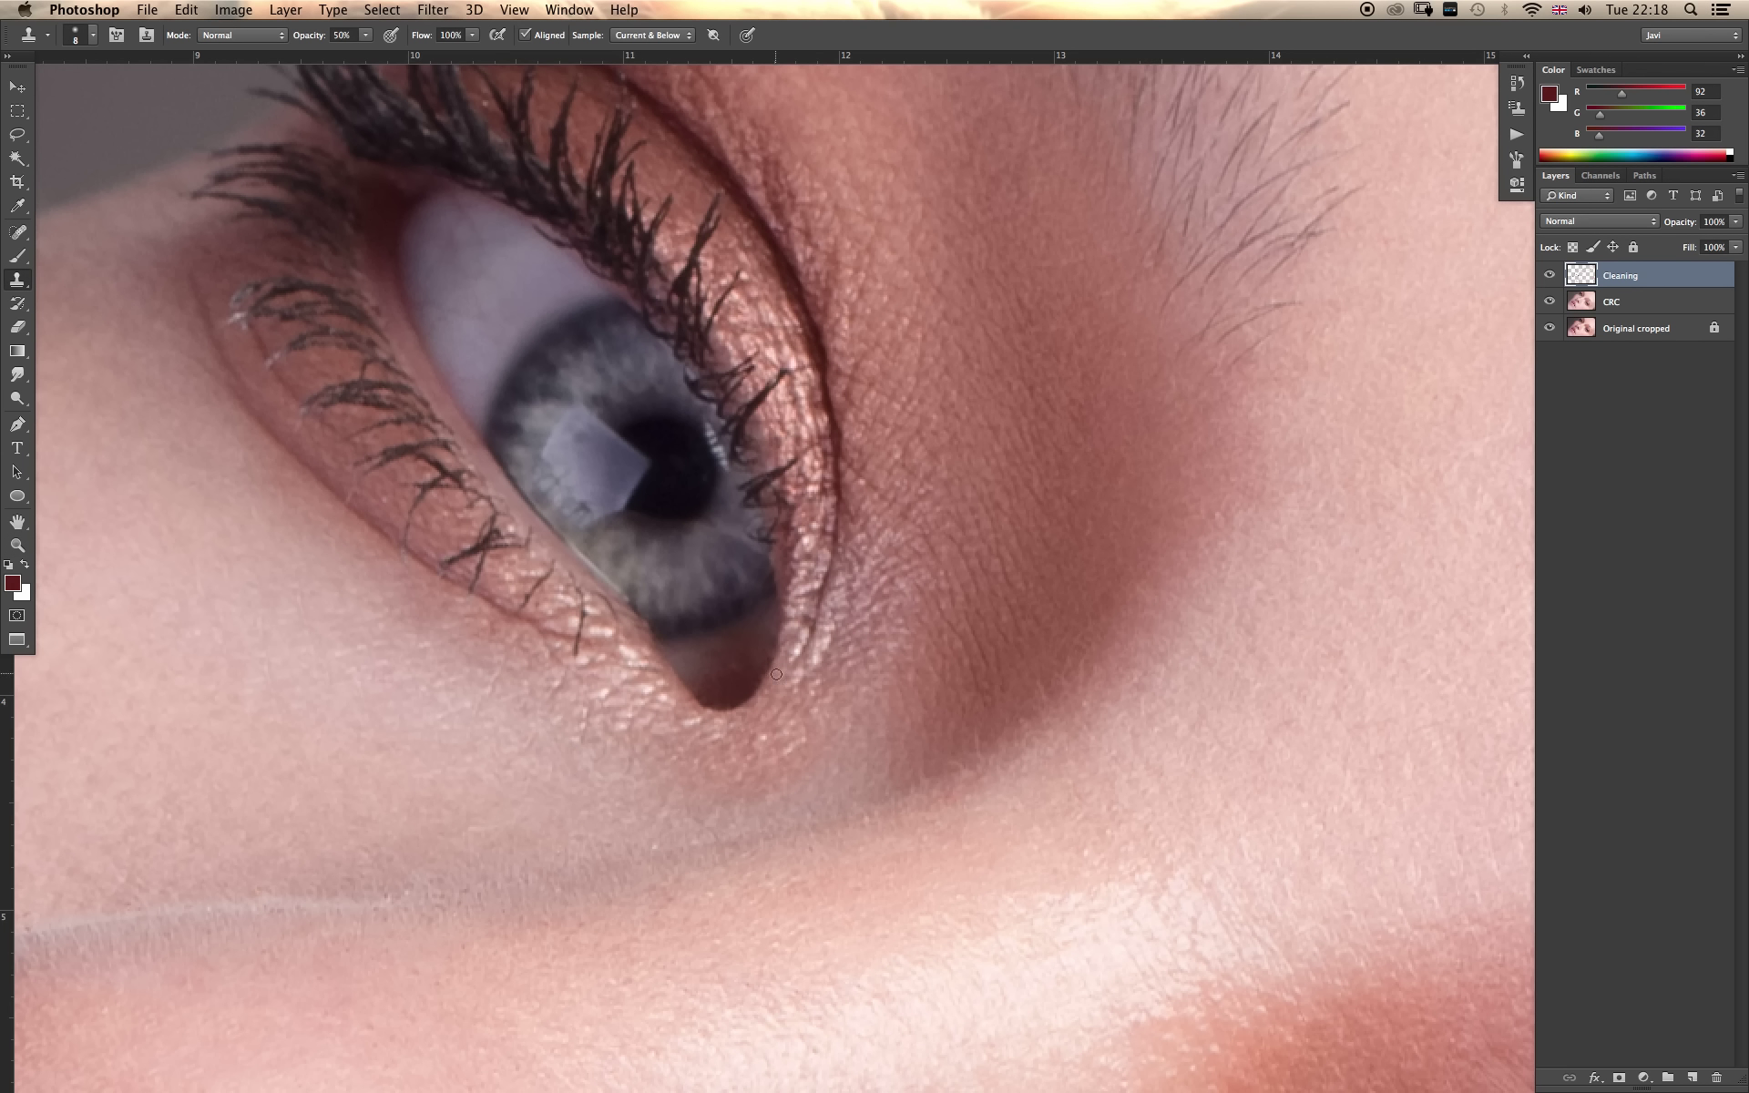
pyautogui.press(']')
pyautogui.press(']')
pyautogui.press(']')
pyautogui.moveTo(738, 678)
pyautogui.mouseDown()
pyautogui.moveTo(726, 664)
pyautogui.moveTo(776, 623)
pyautogui.moveTo(767, 594)
pyautogui.mouseUp()
pyautogui.press('e')
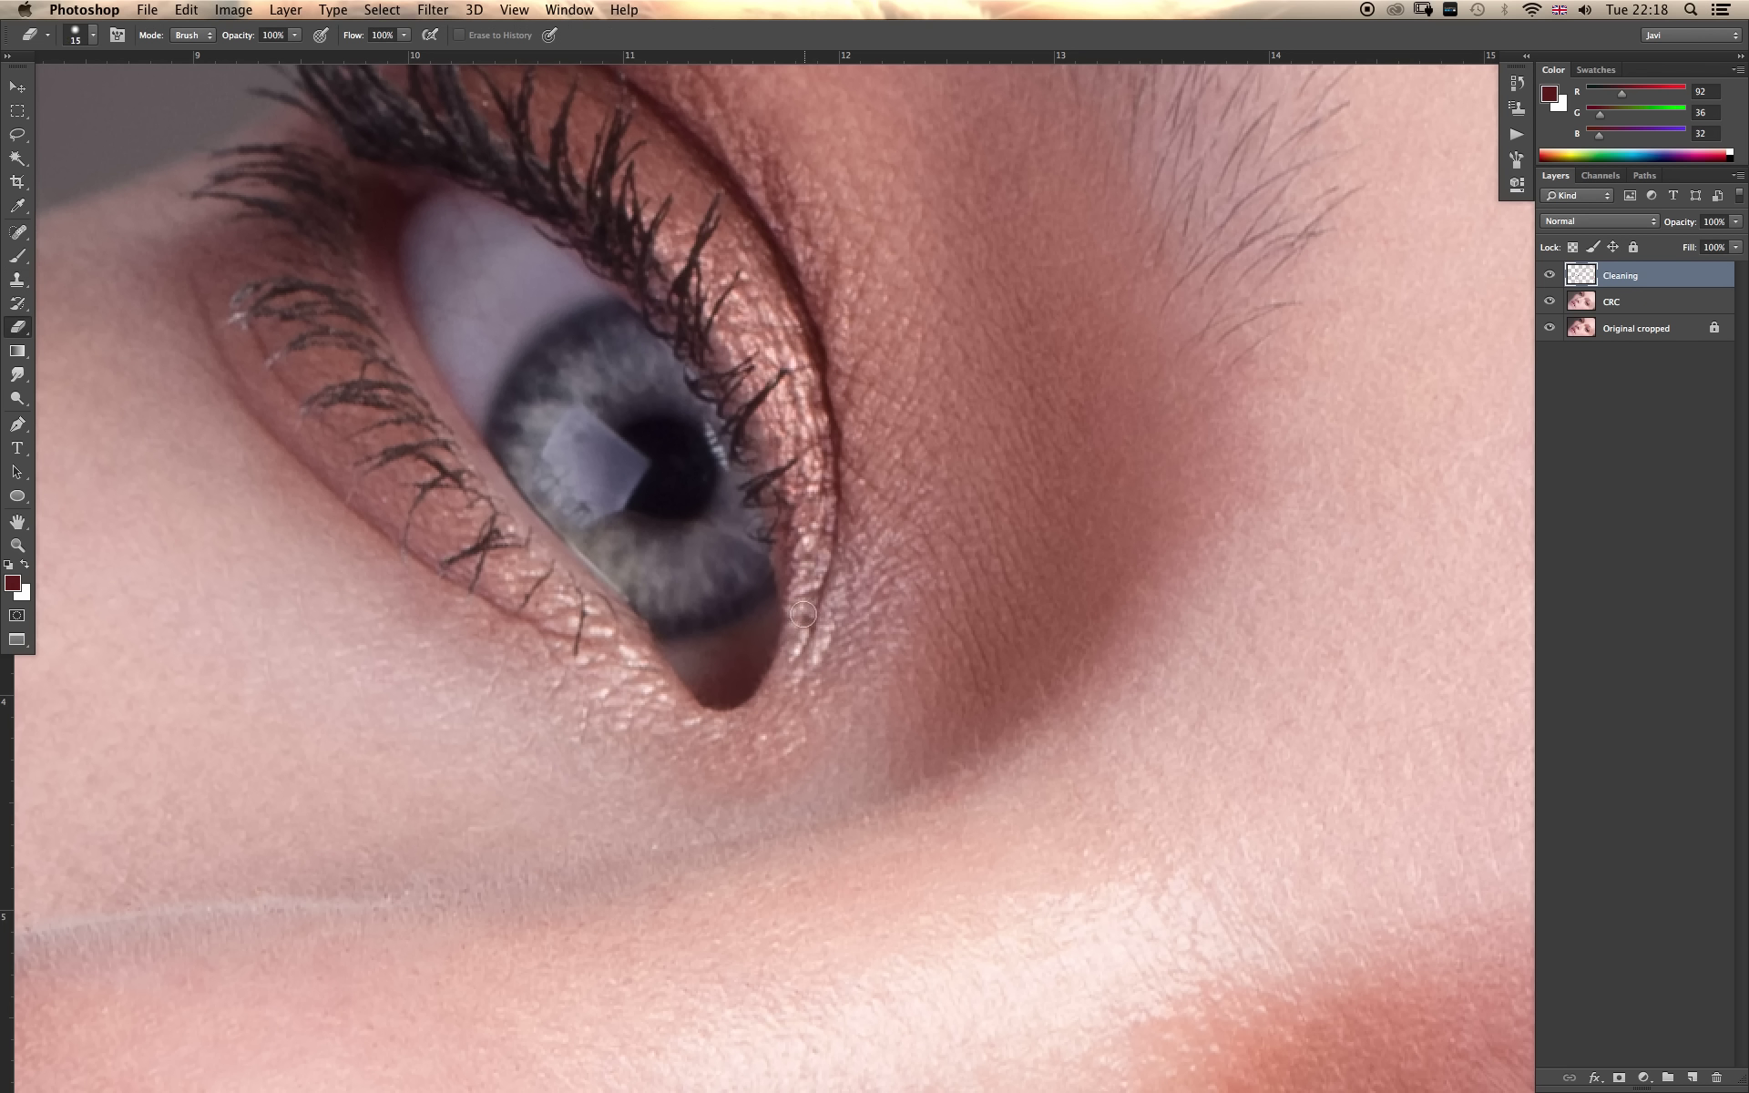
pyautogui.press('[')
pyautogui.press('[')
pyautogui.press('[')
# Zoom out from the eye close-up, setting a clone source point, to view both eyes.
pyautogui.press('z')
pyautogui.keyDown('alt'); pyautogui.click(829, 654); pyautogui.keyUp('alt')
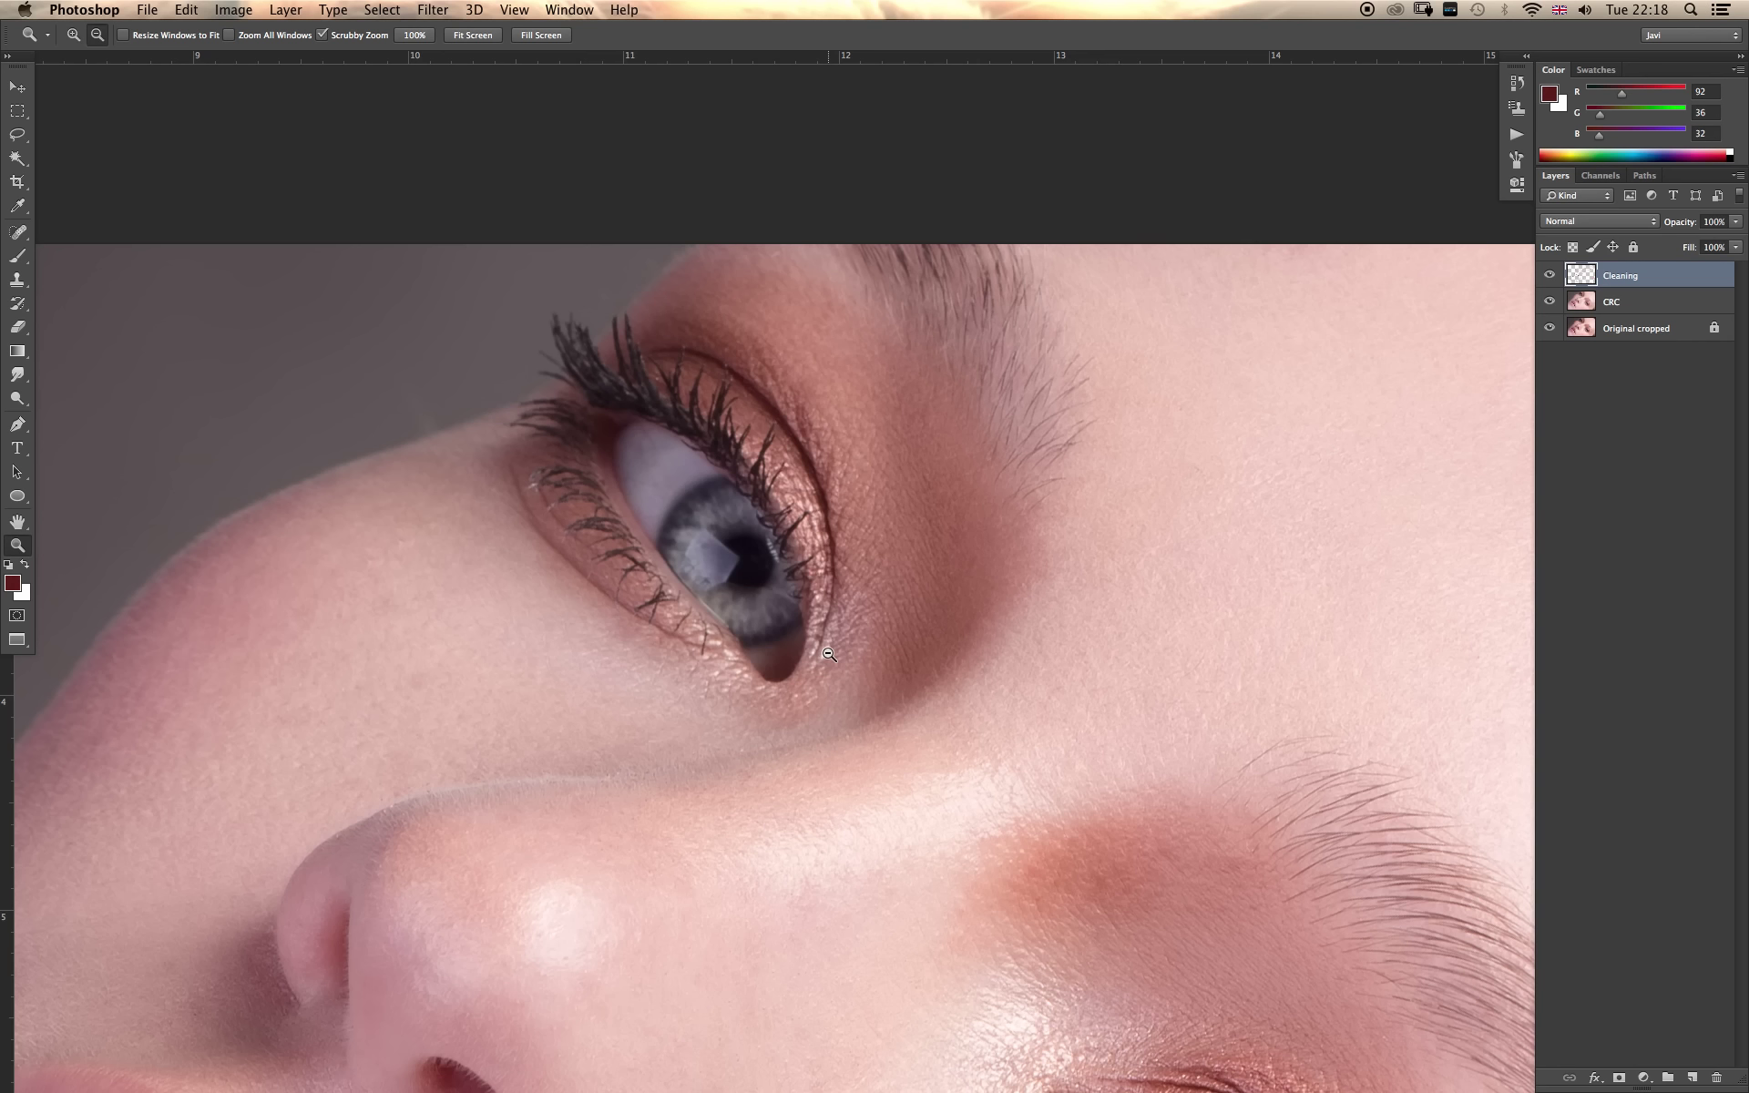
pyautogui.click(649, 451)
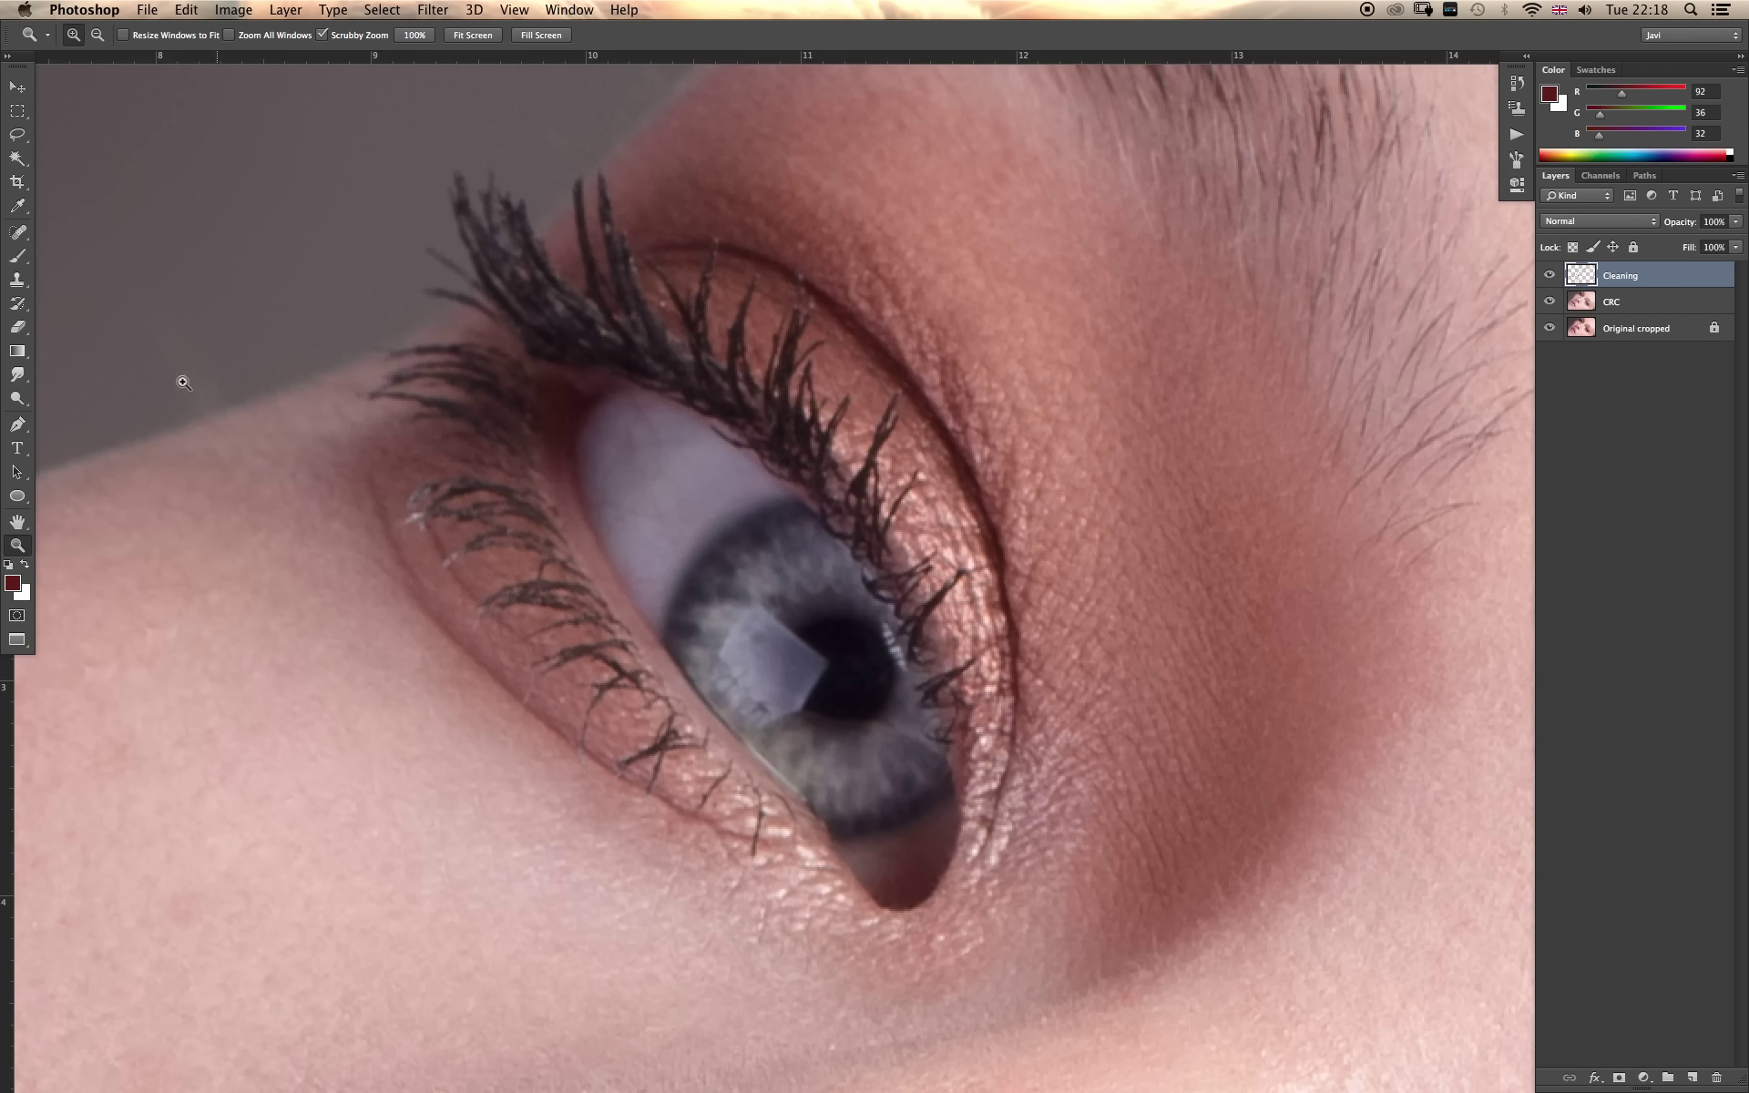
pyautogui.press('s')
pyautogui.press('z')
pyautogui.keyDown('alt'); pyautogui.click(177, 401); pyautogui.keyUp('alt')
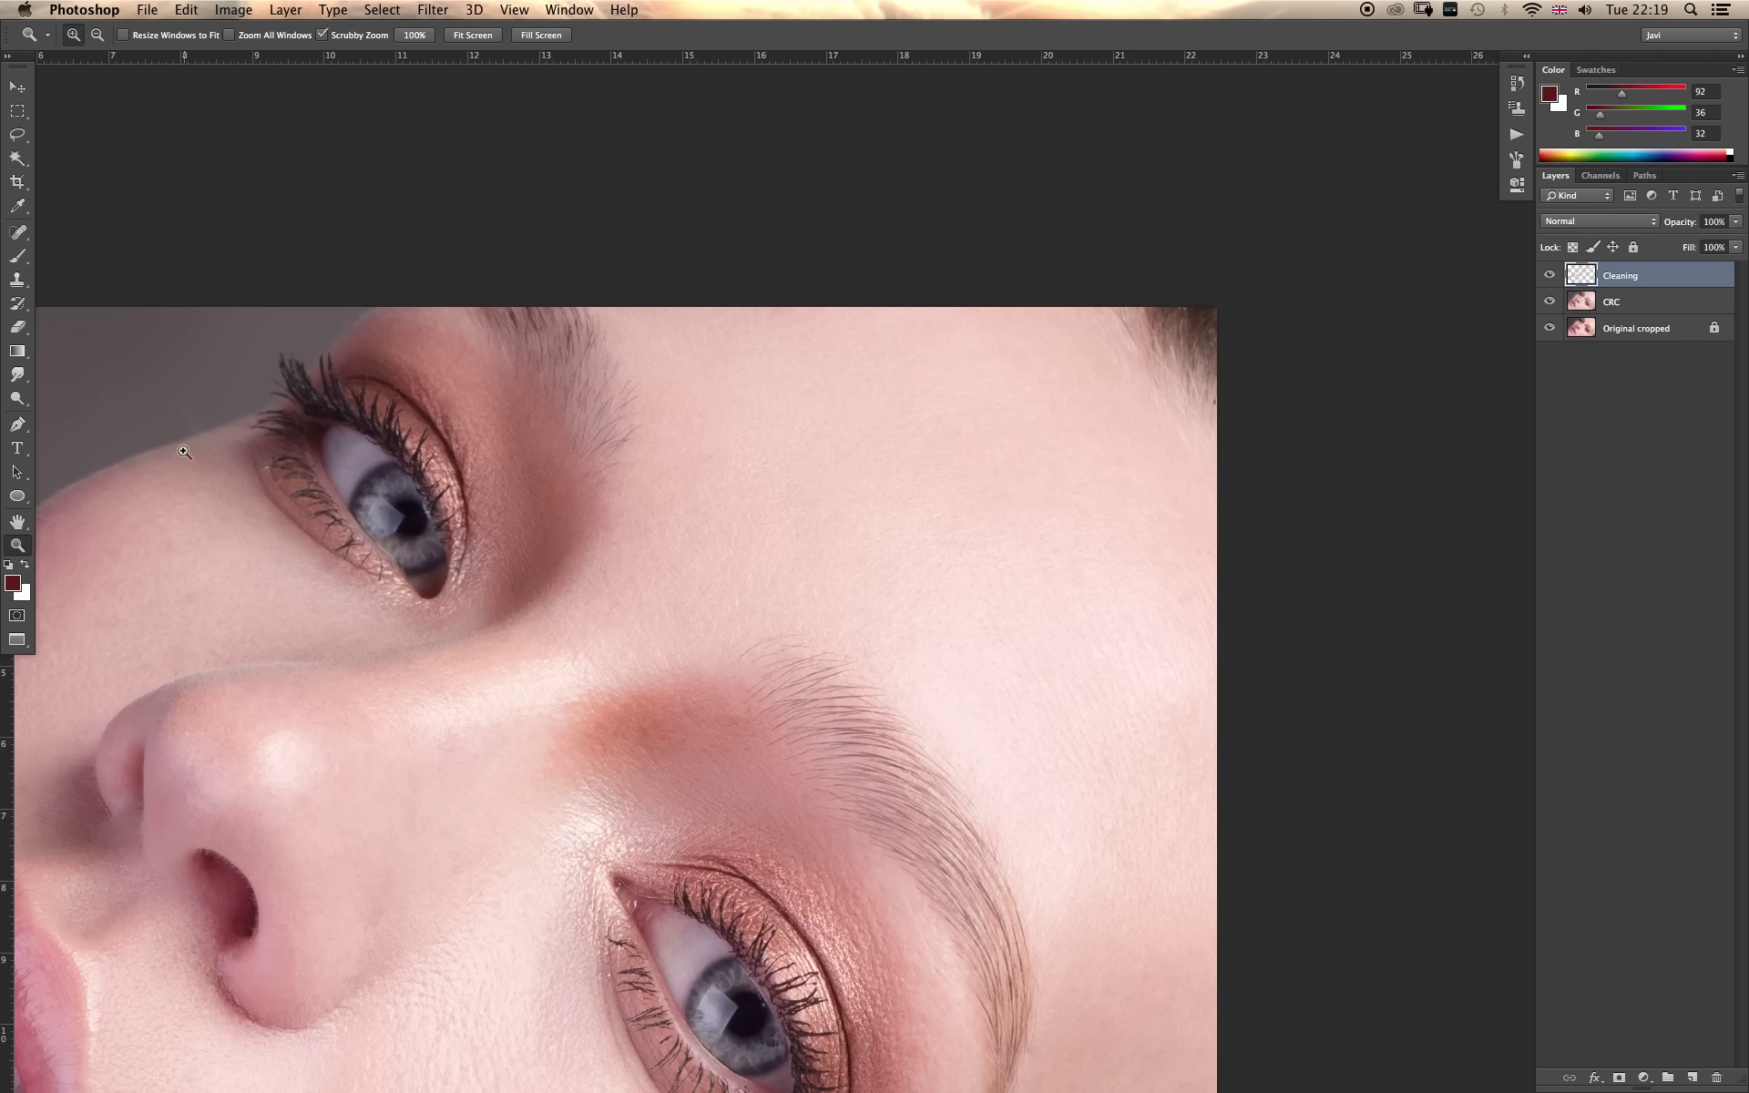
pyautogui.click(183, 451)
pyautogui.press('s')
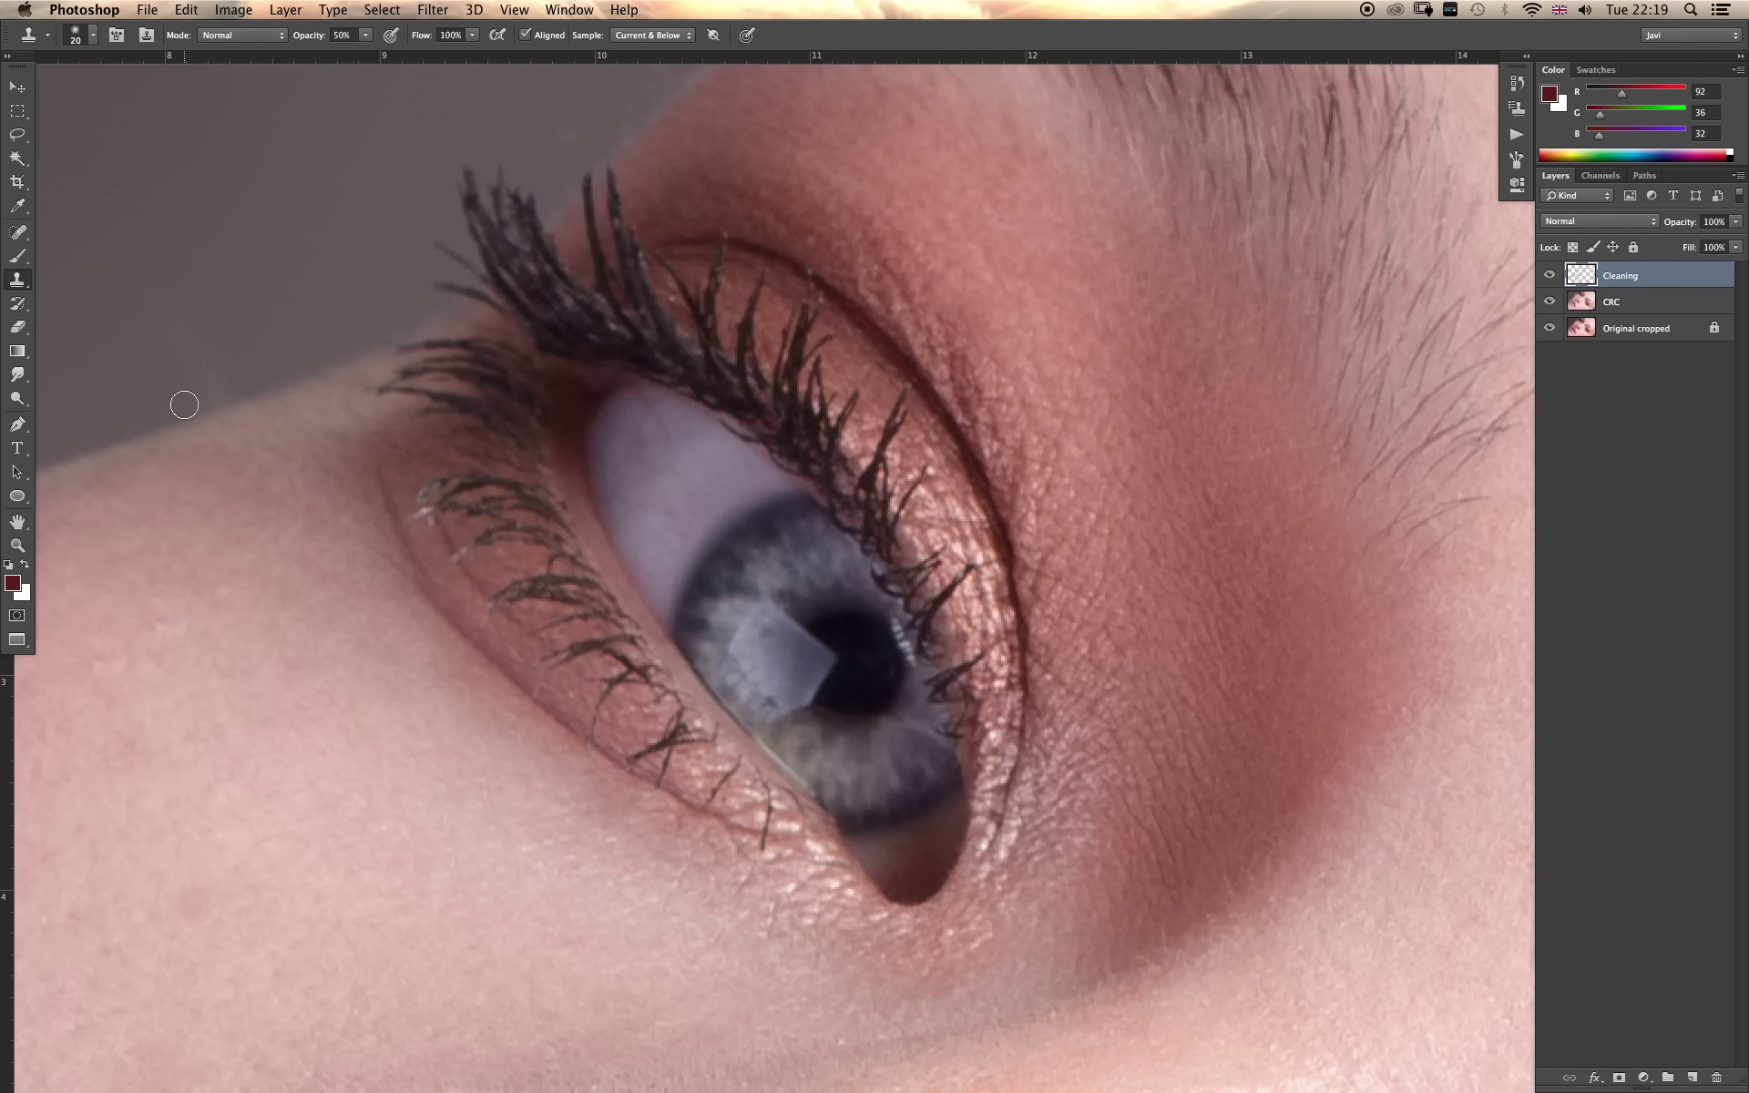
pyautogui.keyDown('alt'); pyautogui.click(179, 410); pyautogui.keyUp('alt')
pyautogui.press('z')
pyautogui.keyDown('alt'); pyautogui.click(209, 374); pyautogui.keyUp('alt')
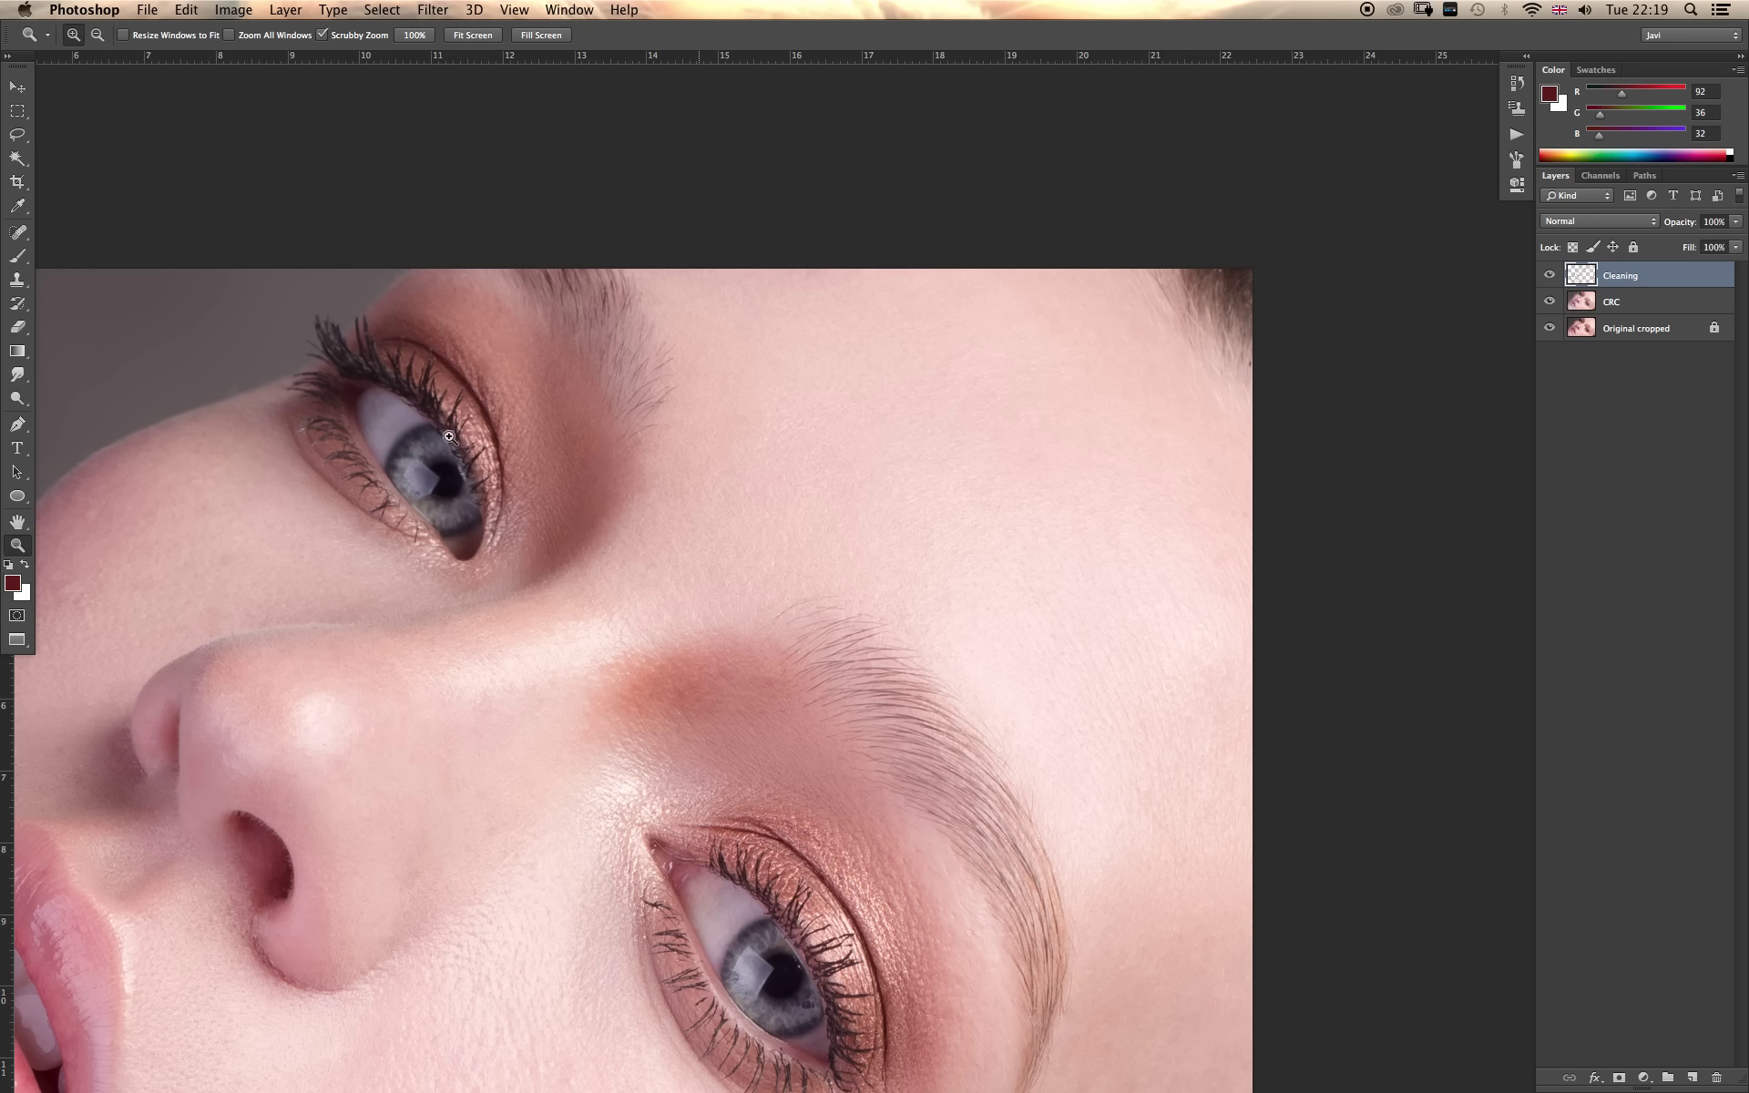
# Zoom into the upper eye and spot-heal the vein and specks on its white.
pyautogui.click(460, 496)
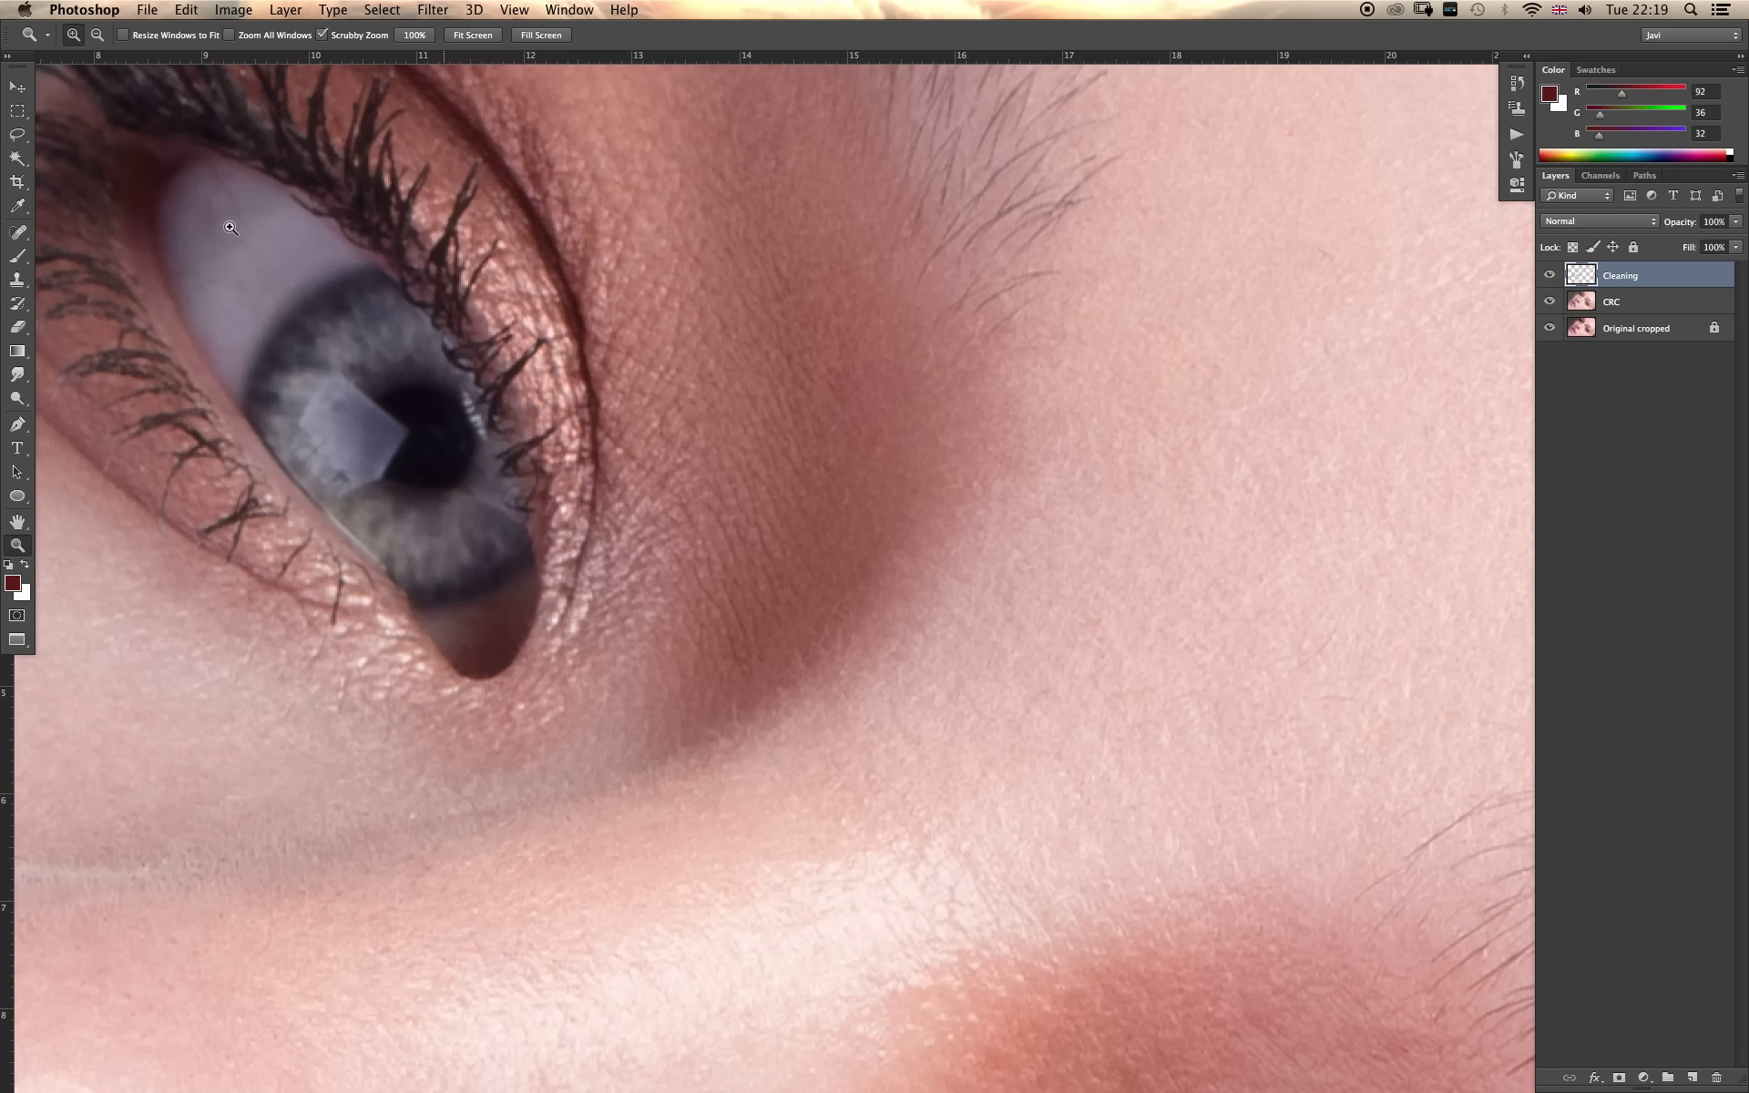
pyautogui.press('j')
pyautogui.moveTo(241, 268); pyautogui.dragTo(191, 284)
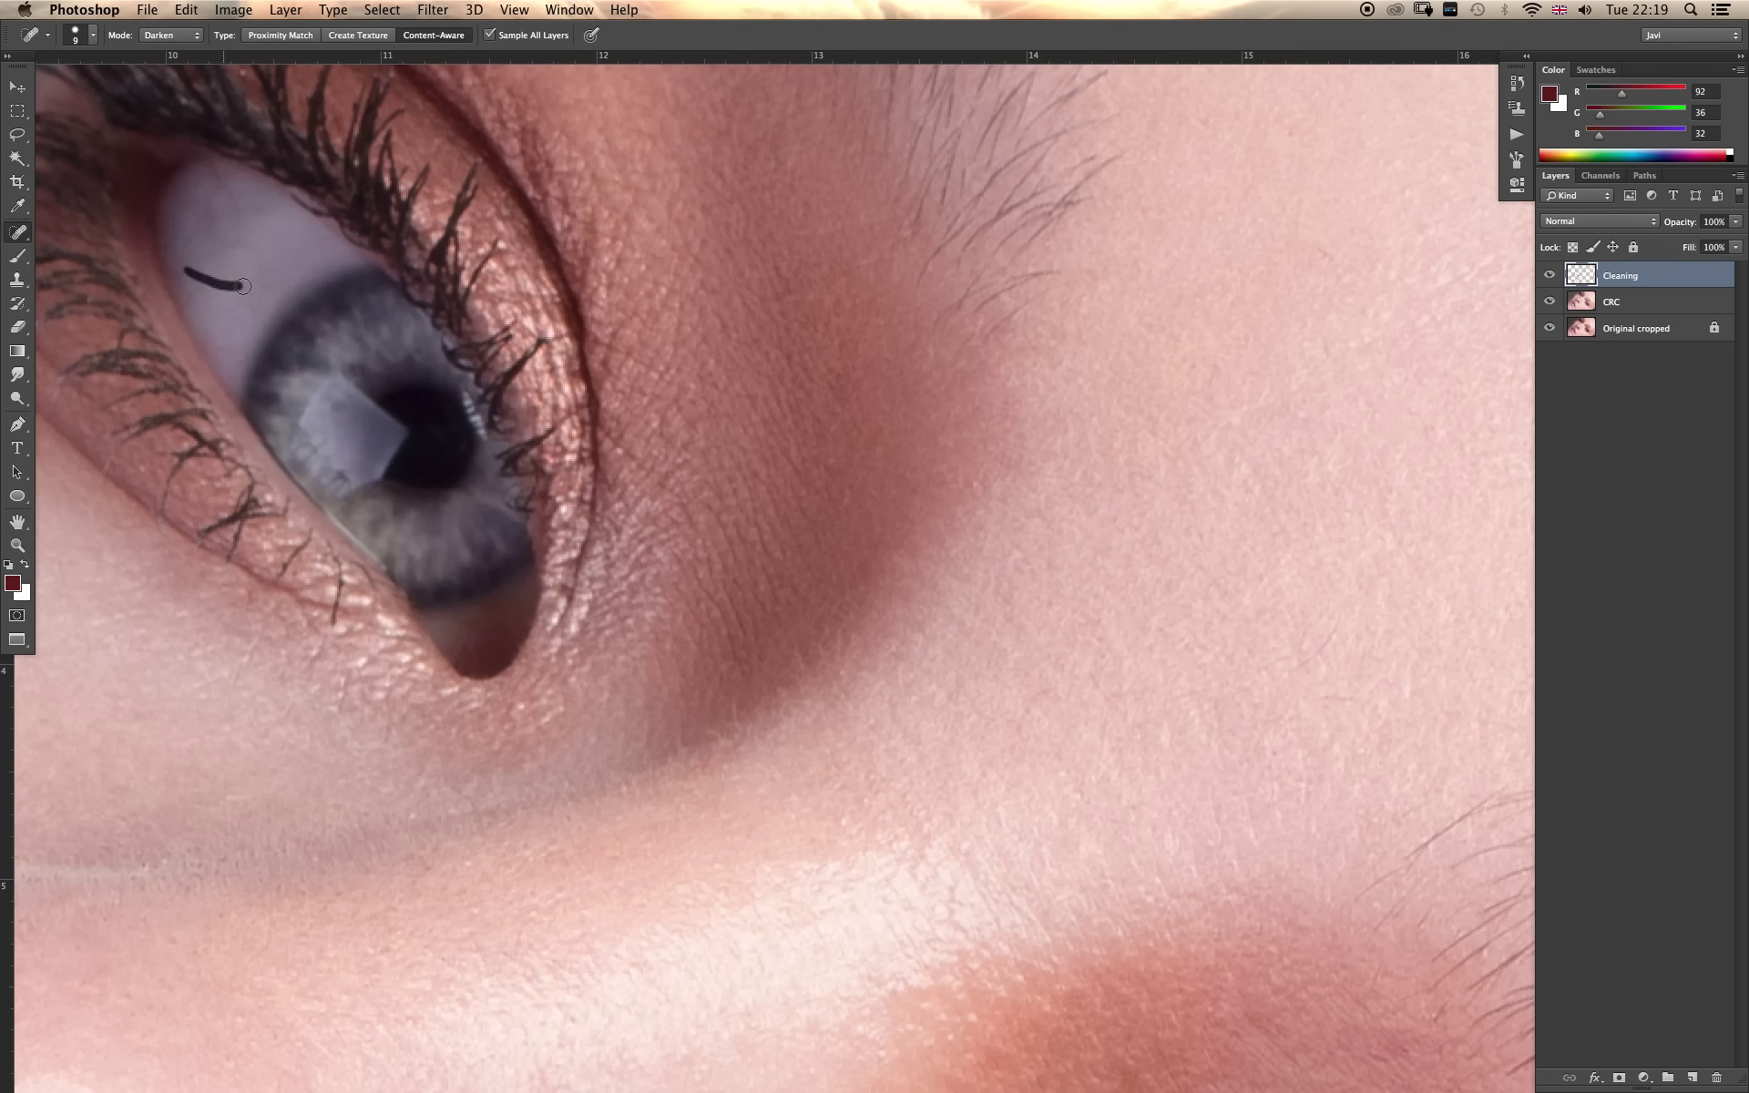
pyautogui.rightClick(24, 235)
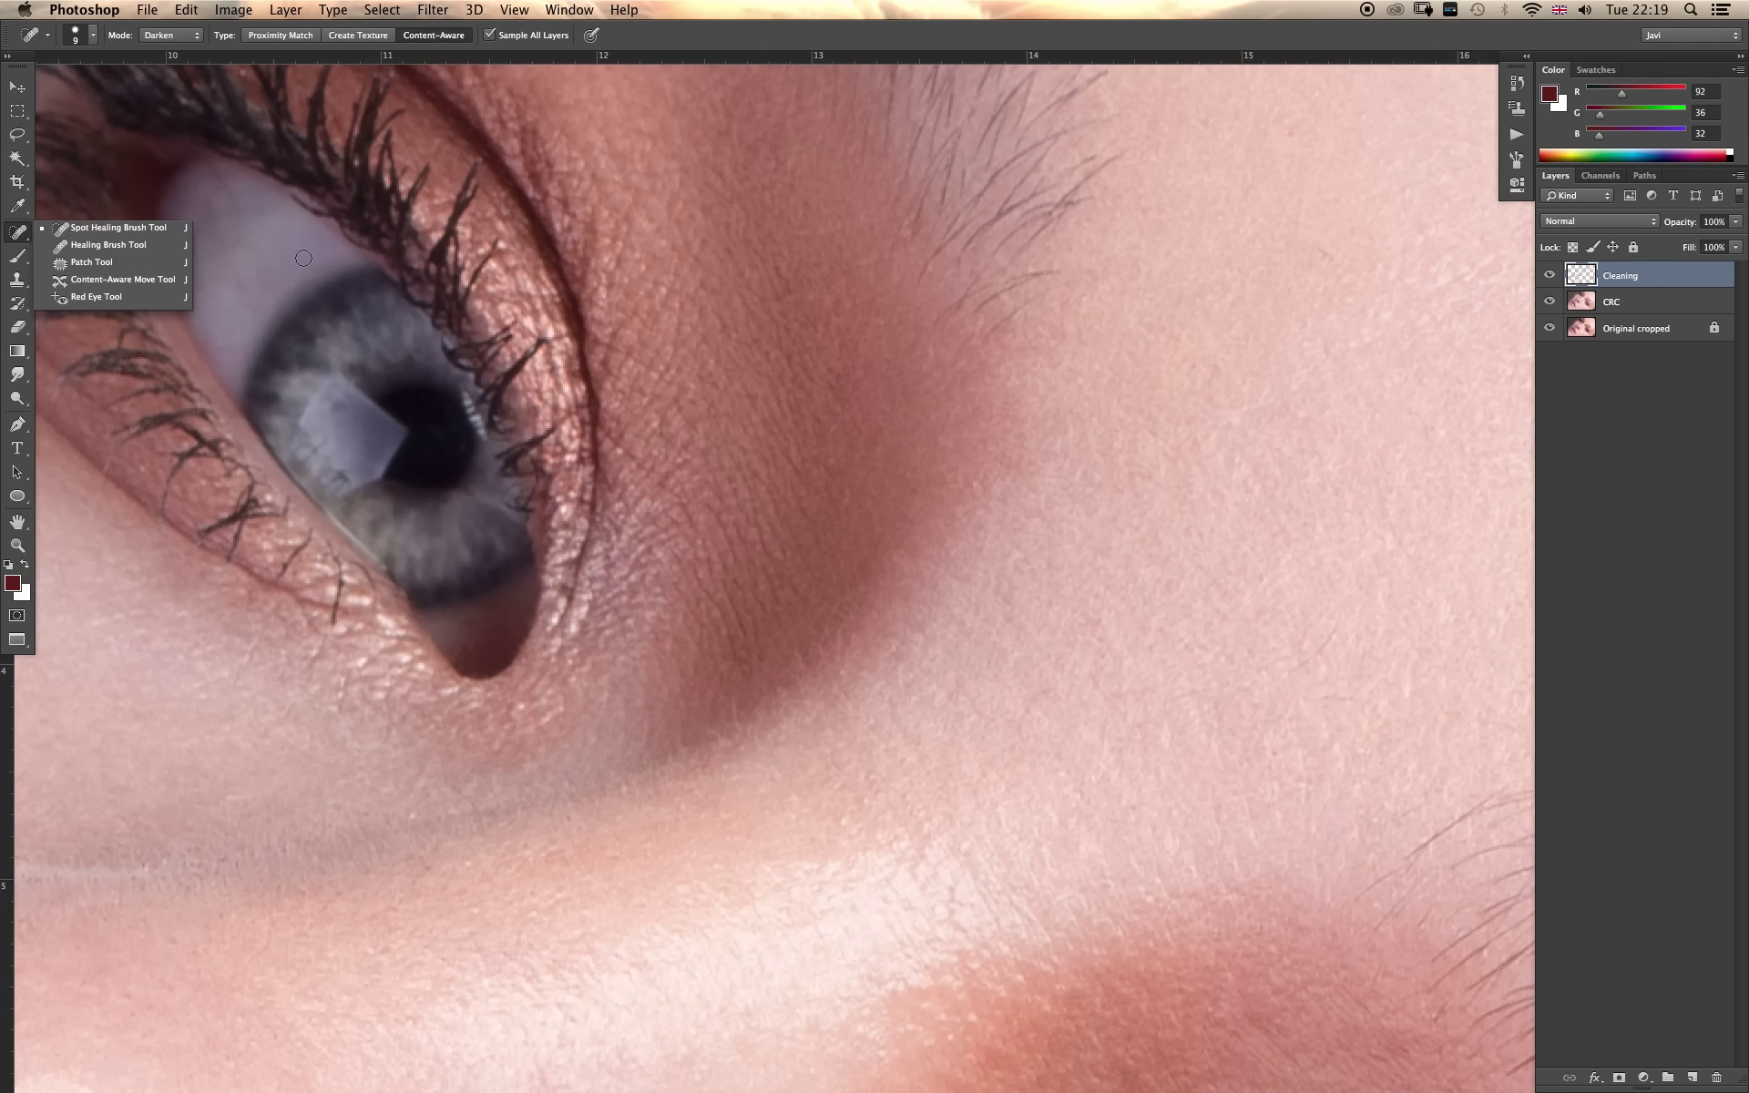
pyautogui.click(264, 258)
pyautogui.moveTo(268, 291)
pyautogui.mouseDown()
pyautogui.moveTo(207, 164)
pyautogui.moveTo(193, 201)
pyautogui.mouseUp()
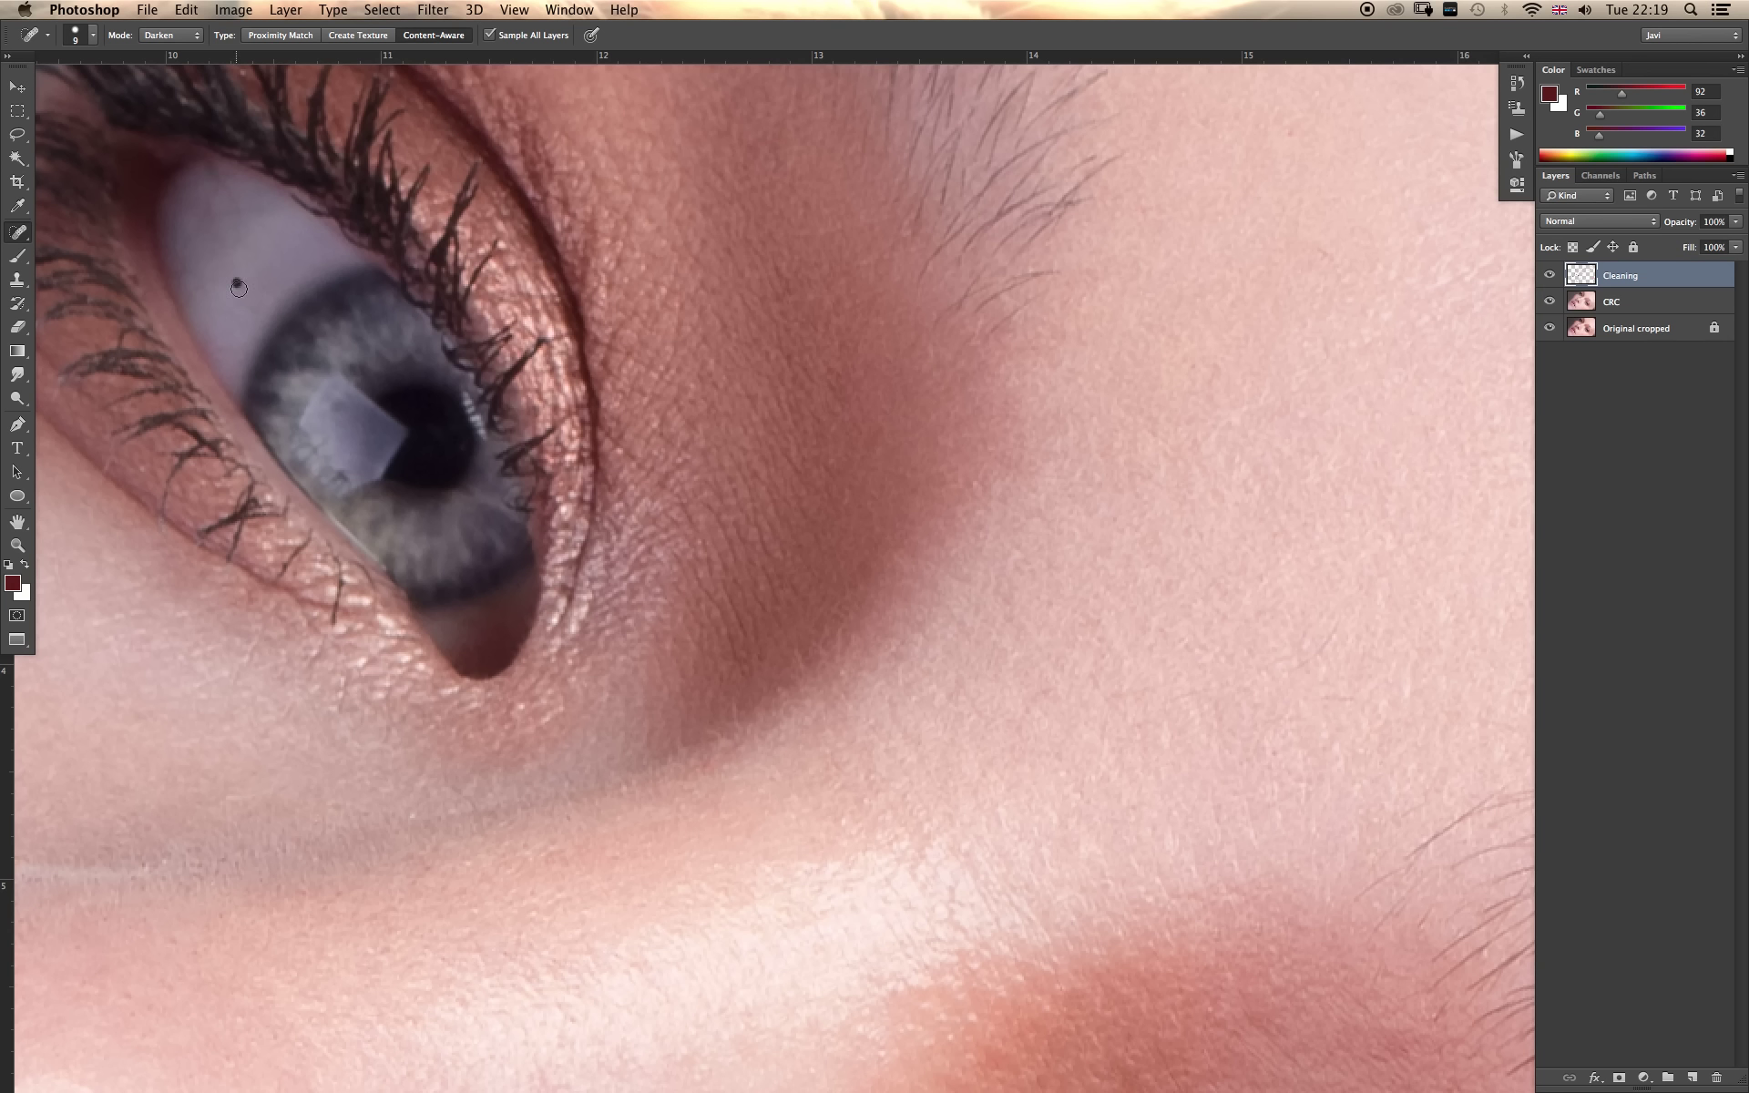
pyautogui.moveTo(239, 285); pyautogui.dragTo(266, 286)
pyautogui.moveTo(202, 218)
pyautogui.mouseDown()
pyautogui.moveTo(199, 246)
pyautogui.moveTo(210, 163)
pyautogui.mouseUp()
# Spot-heal the remaining marks near the top of the eye white, then zoom out.
pyautogui.press('e')
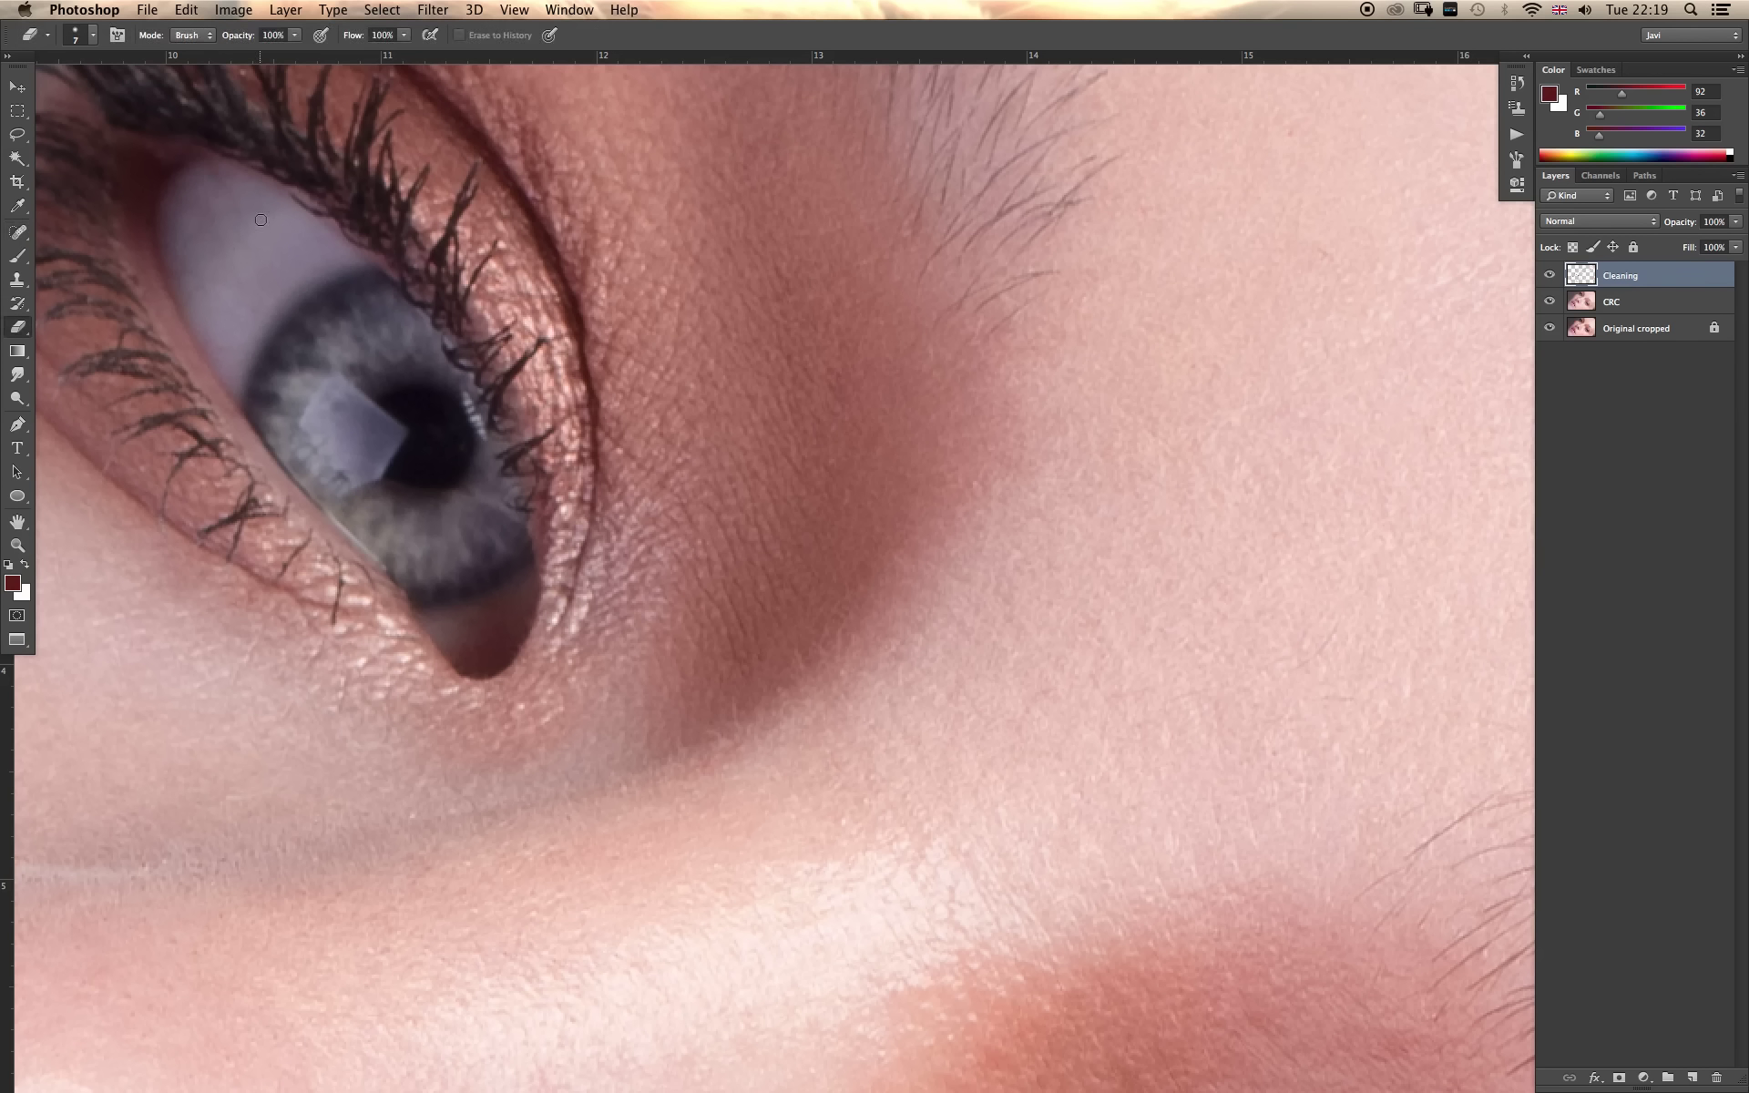
pyautogui.press('j')
pyautogui.moveTo(238, 182)
pyautogui.mouseDown()
pyautogui.moveTo(214, 239)
pyautogui.moveTo(192, 244)
pyautogui.moveTo(244, 285)
pyautogui.mouseUp()
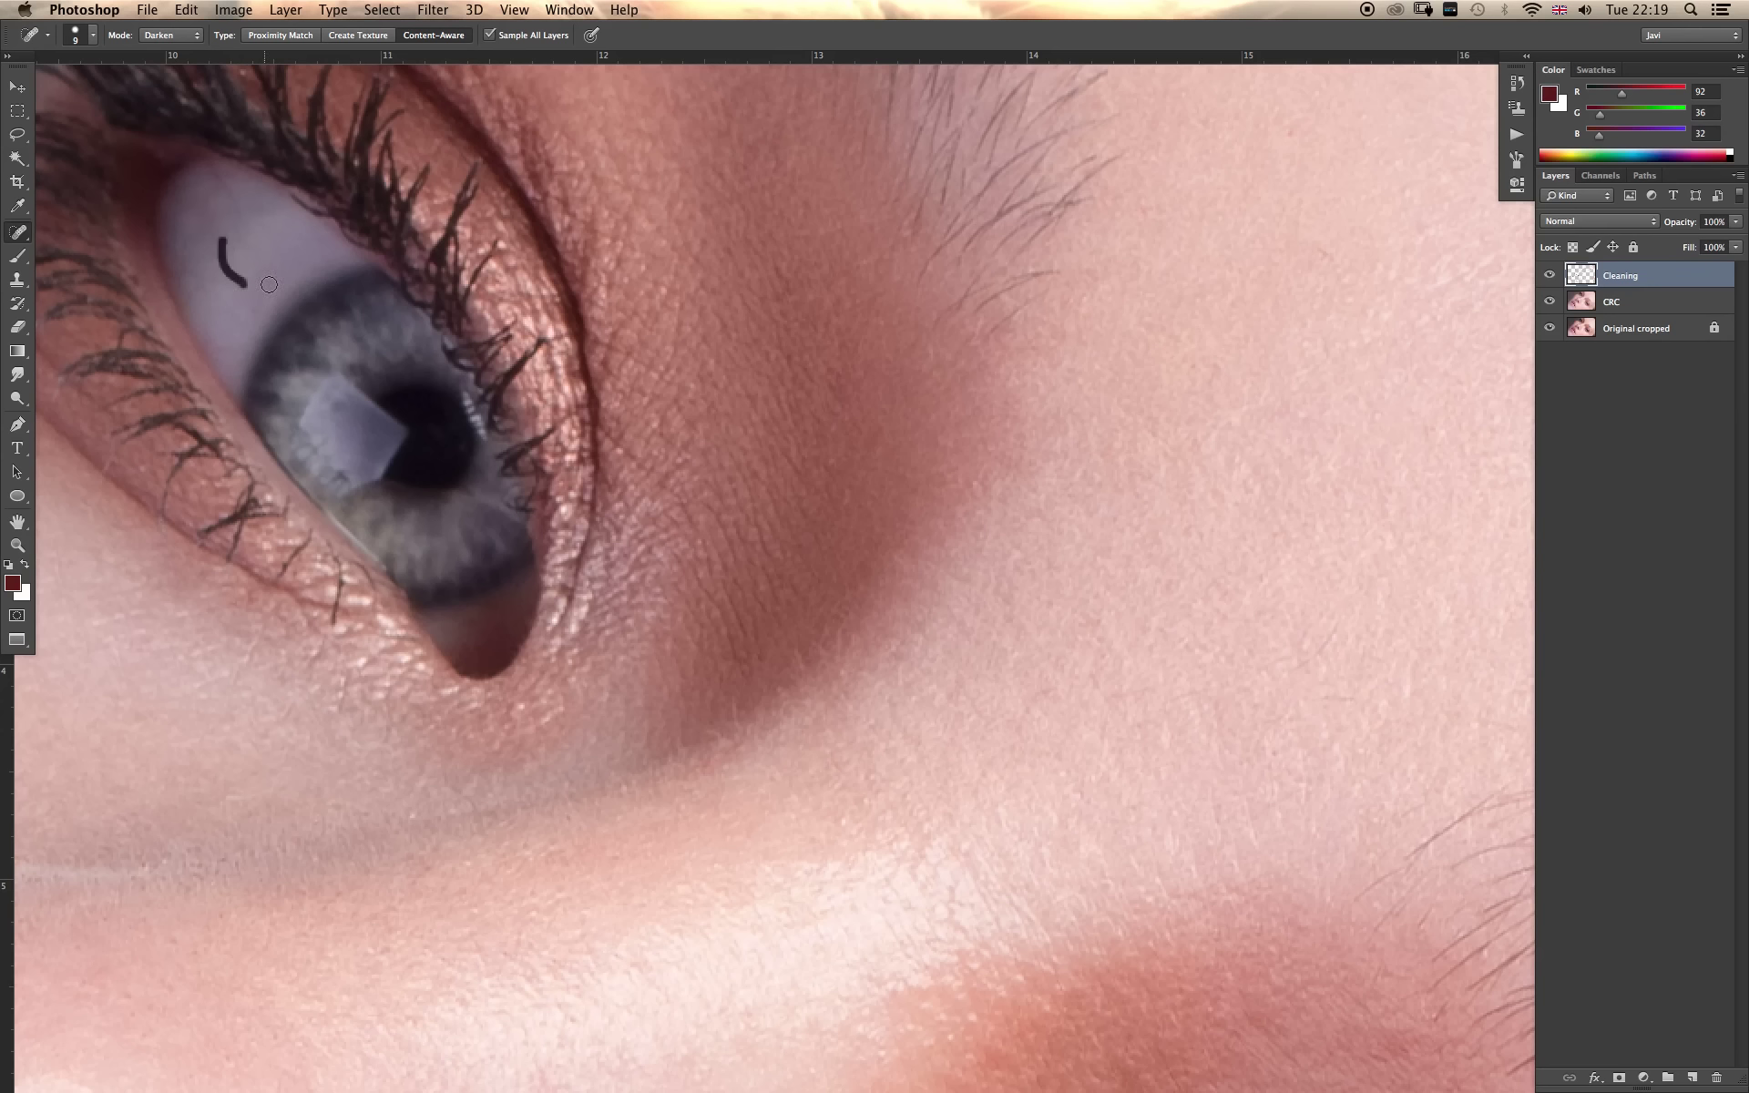
pyautogui.moveTo(217, 162); pyautogui.dragTo(234, 200)
pyautogui.press('s')
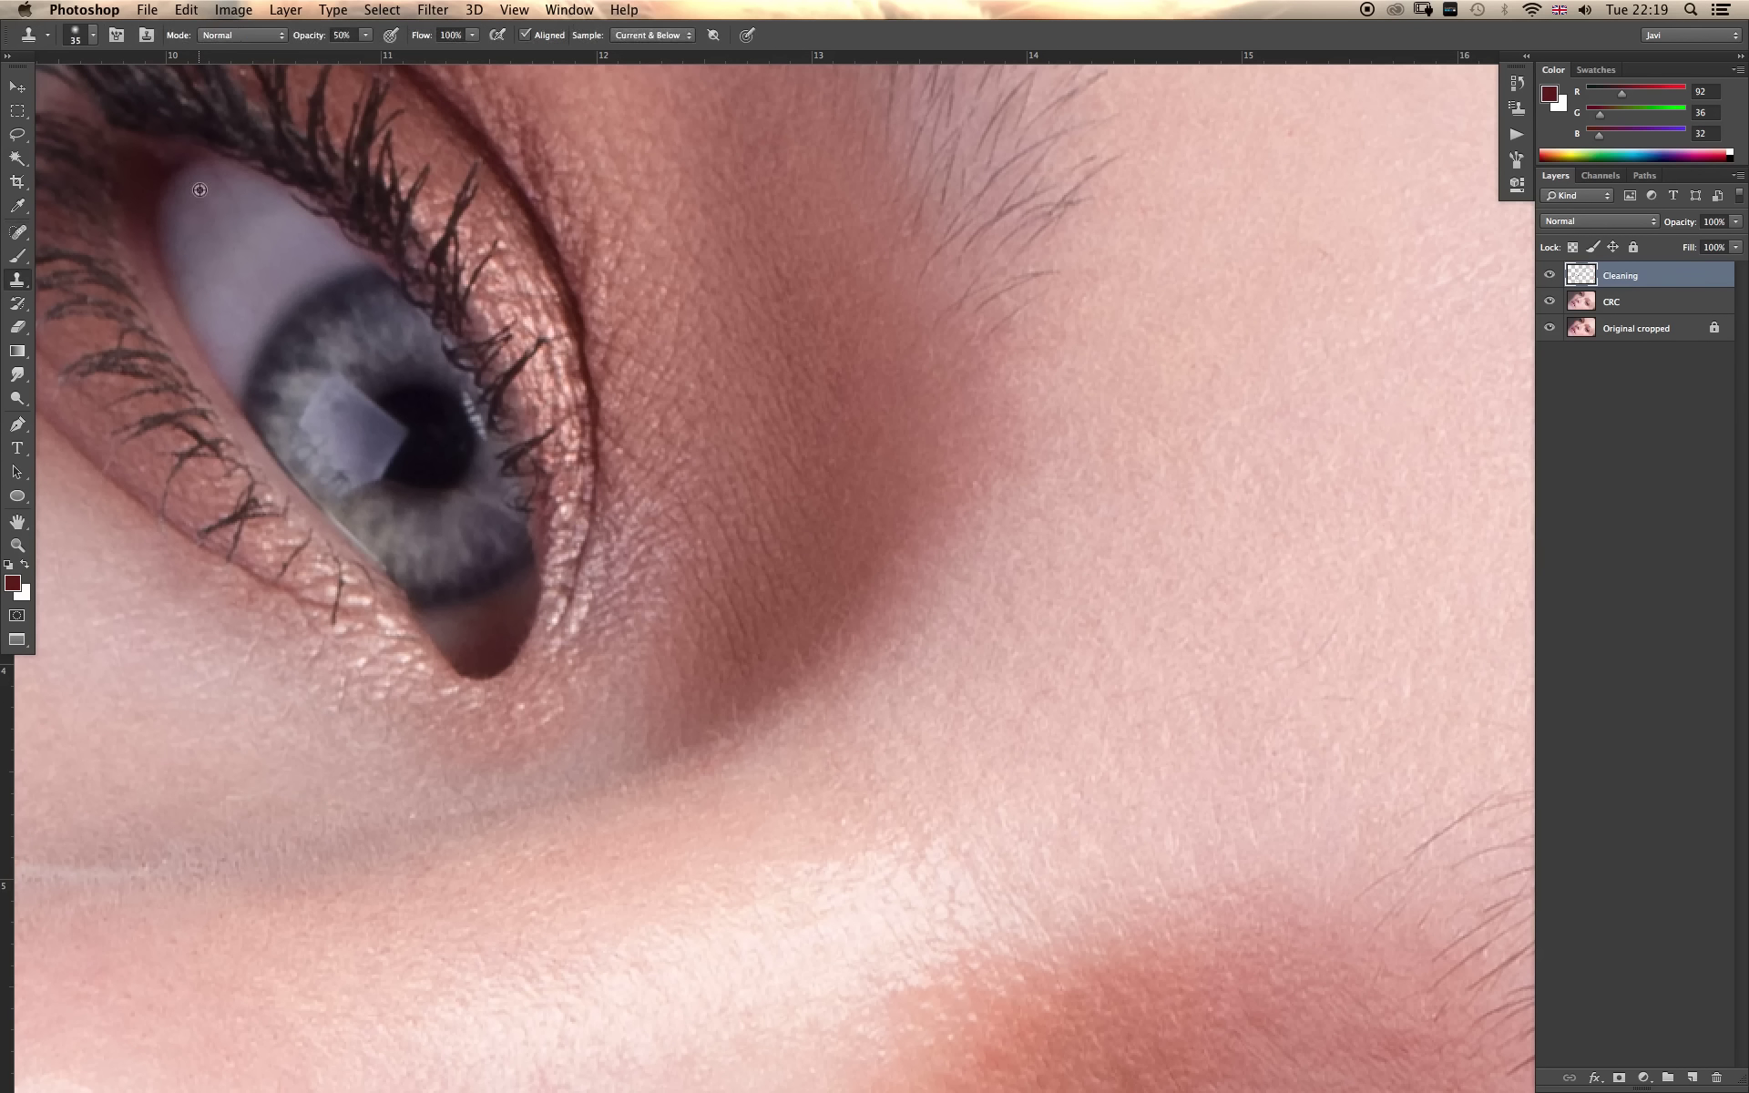
pyautogui.press('z')
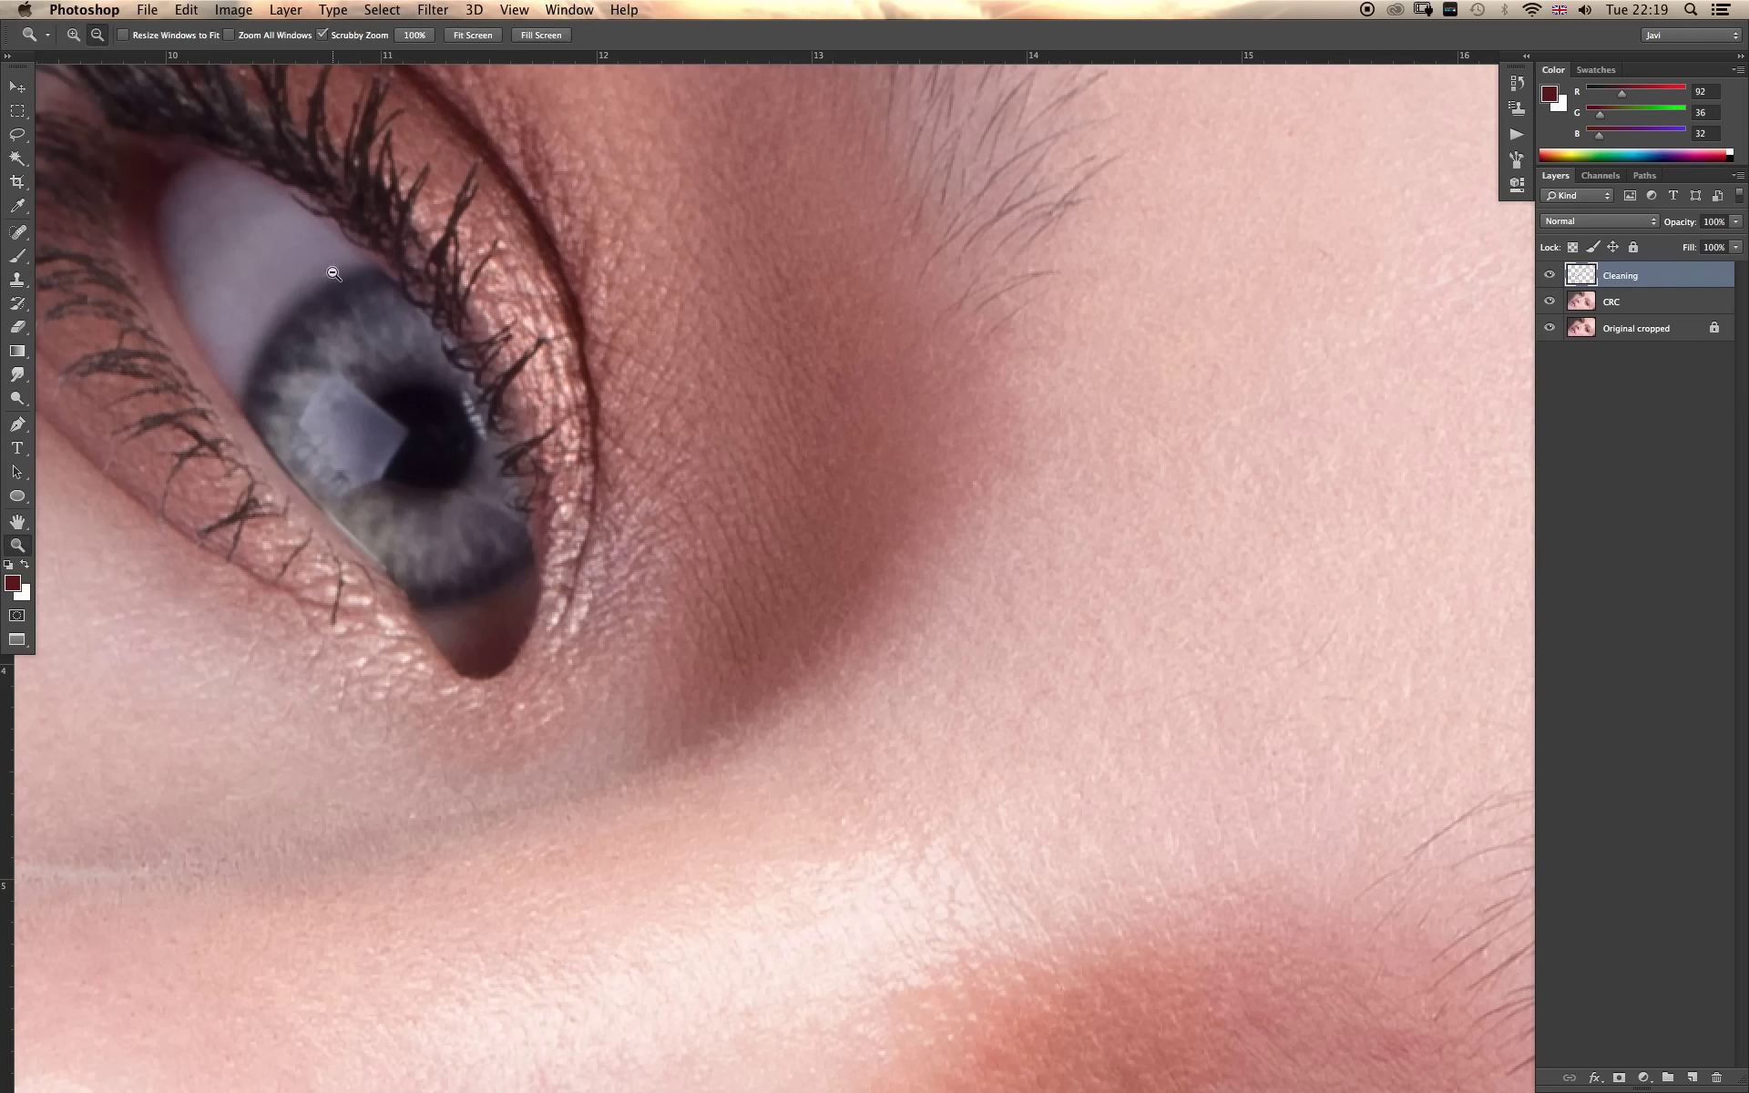
pyautogui.keyDown('alt'); pyautogui.click(334, 273); pyautogui.keyUp('alt')
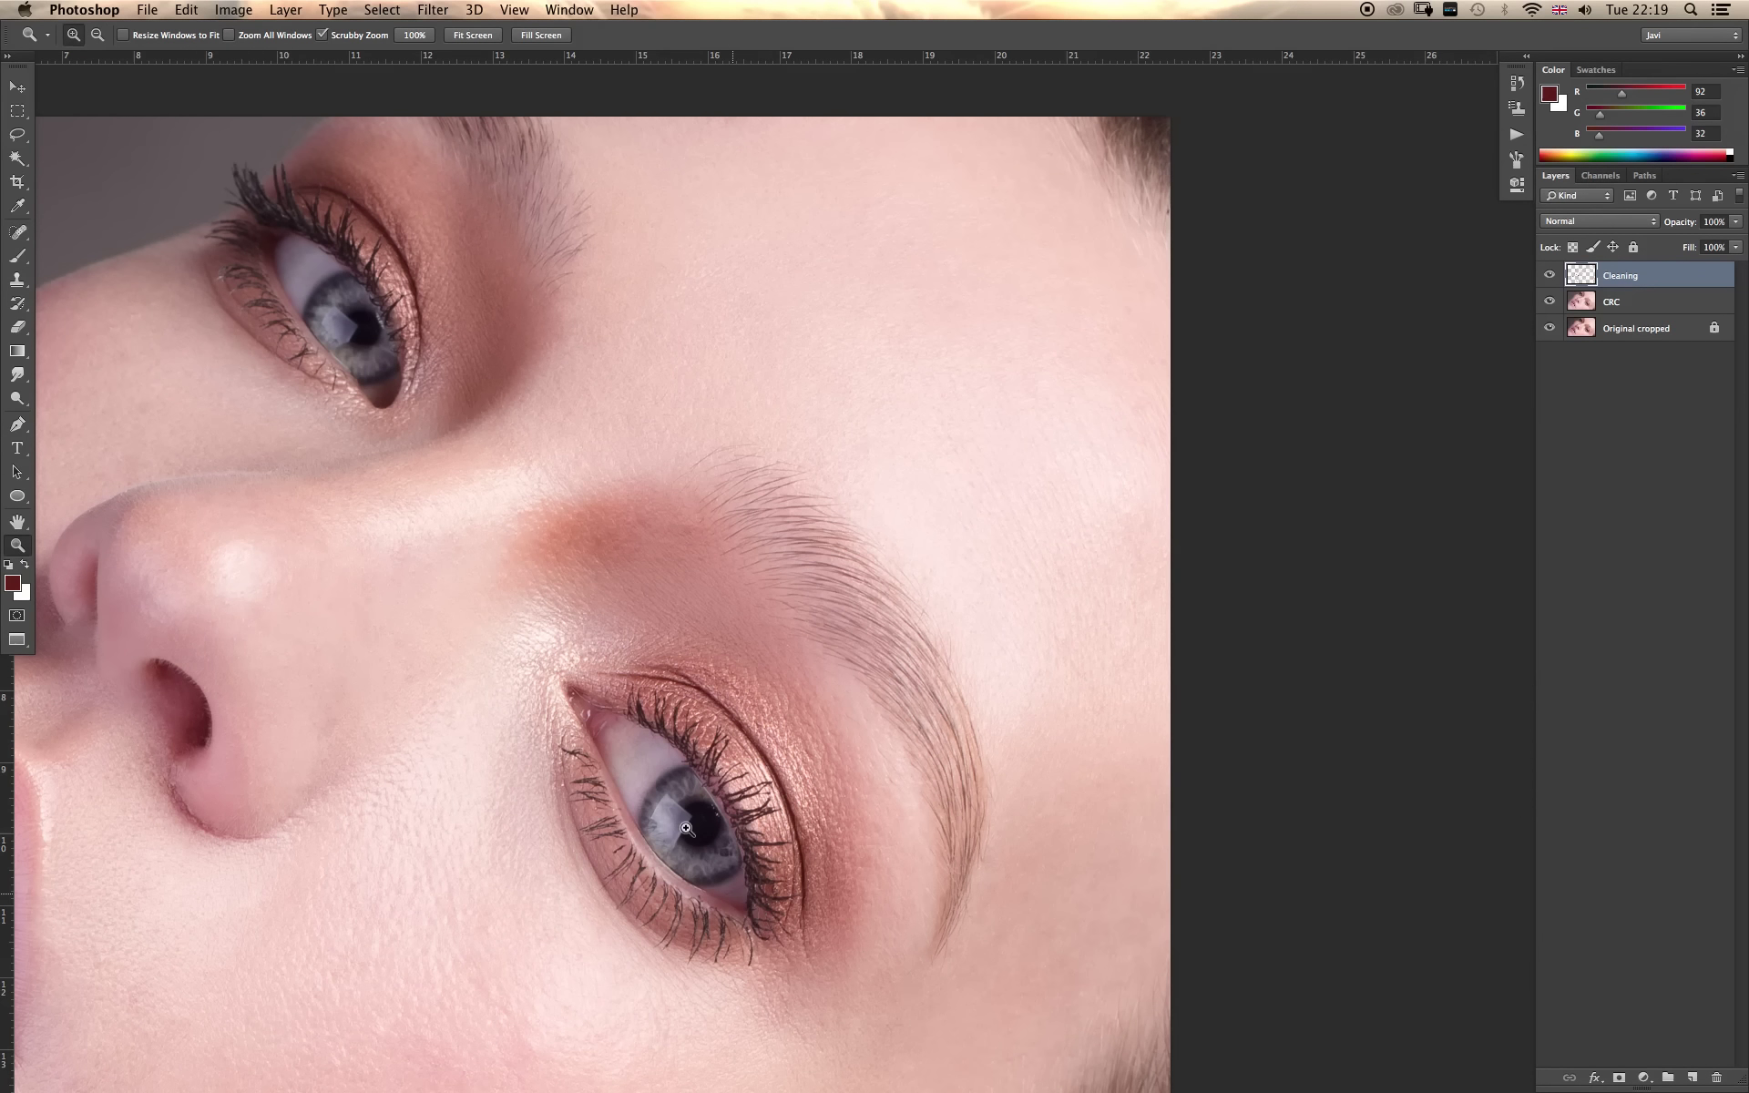
# Zoom into the lower eye, spot-heal marks on its white, and switch healing mode to Normal.
pyautogui.click(685, 828)
pyautogui.press('j')
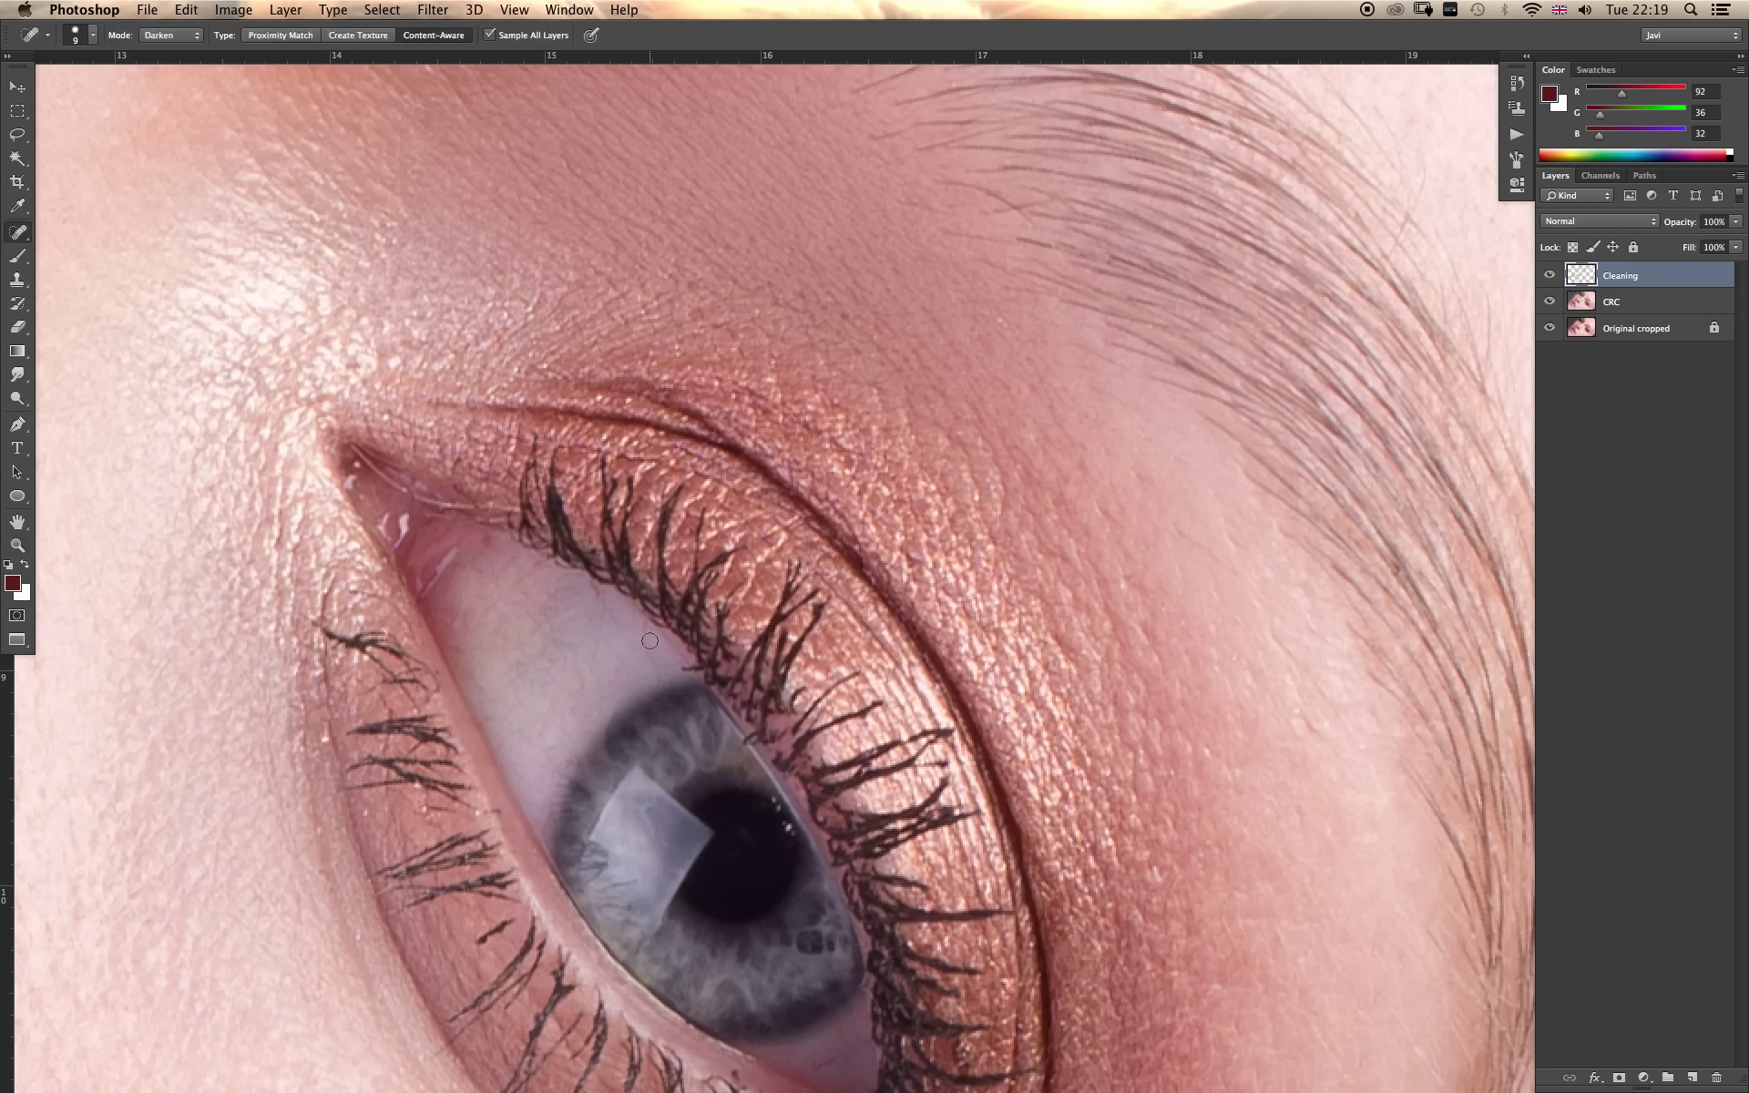
pyautogui.moveTo(643, 627); pyautogui.dragTo(664, 692)
pyautogui.moveTo(619, 631)
pyautogui.mouseDown()
pyautogui.moveTo(599, 602)
pyautogui.moveTo(584, 625)
pyautogui.mouseUp()
pyautogui.click(595, 588)
pyautogui.click(172, 35)
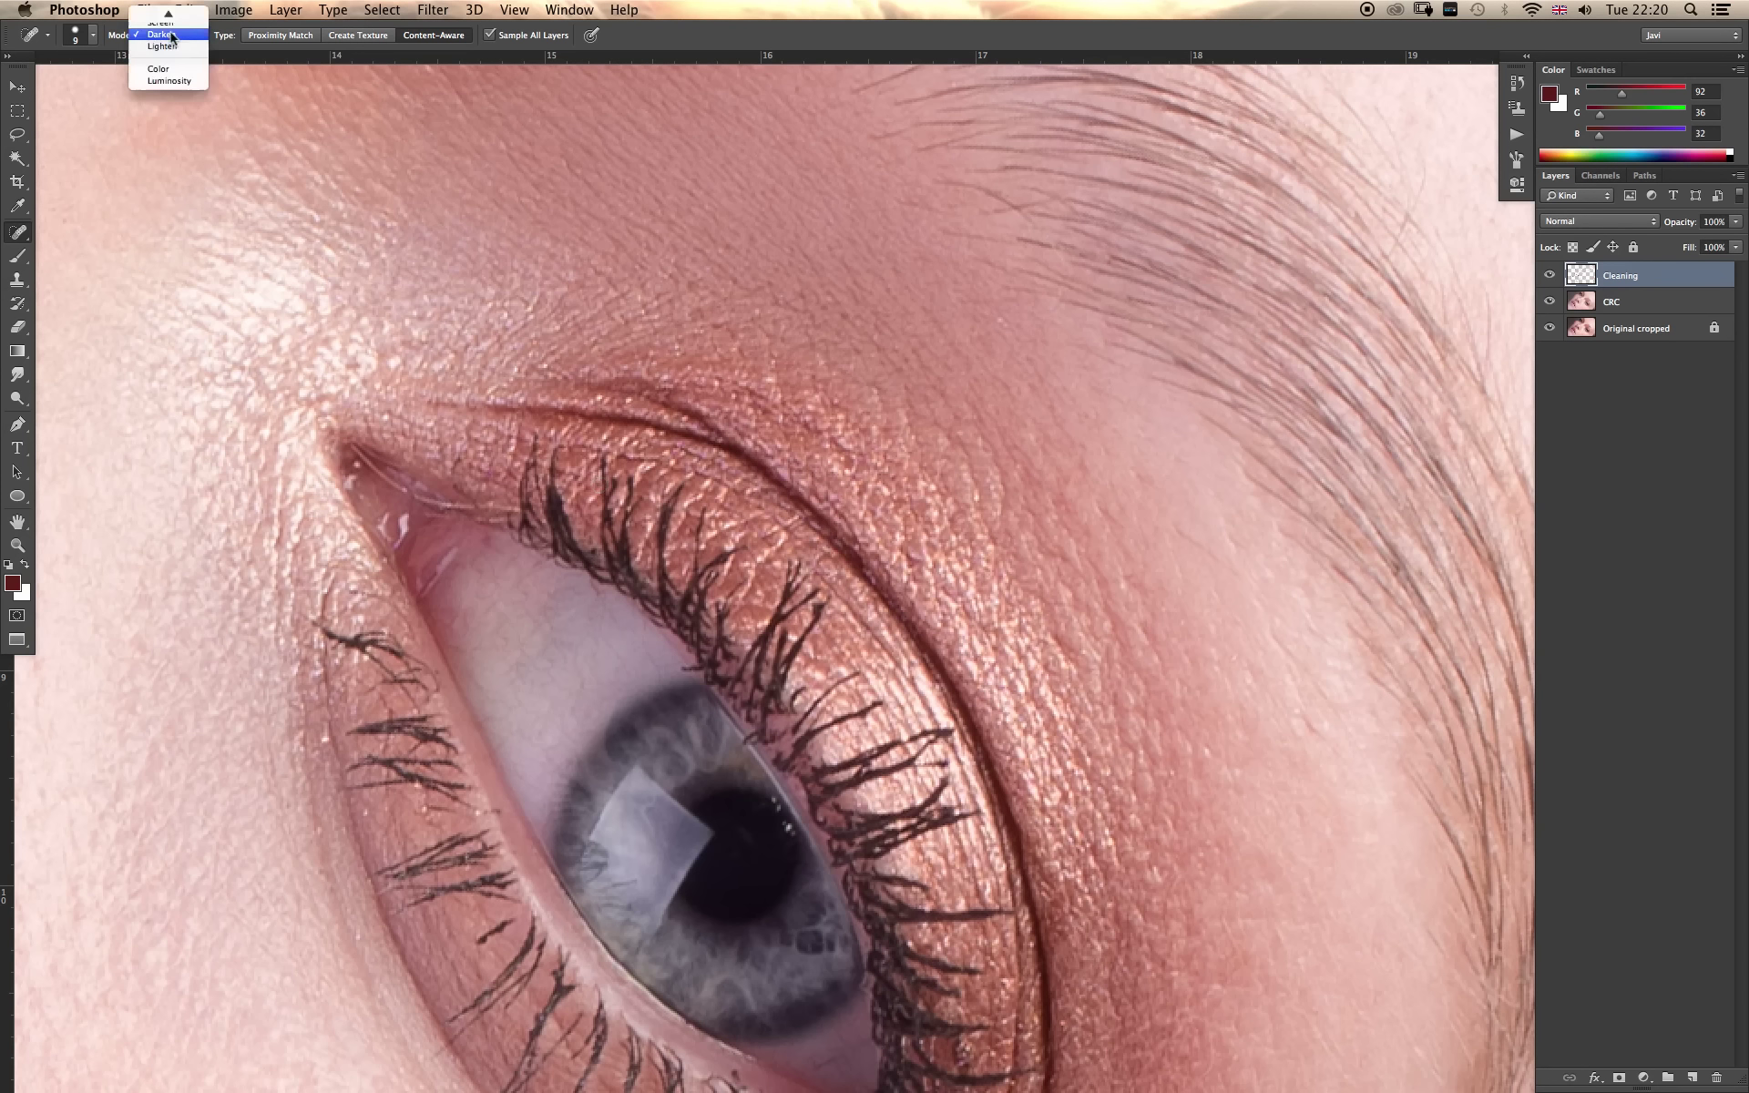
pyautogui.click(162, 15)
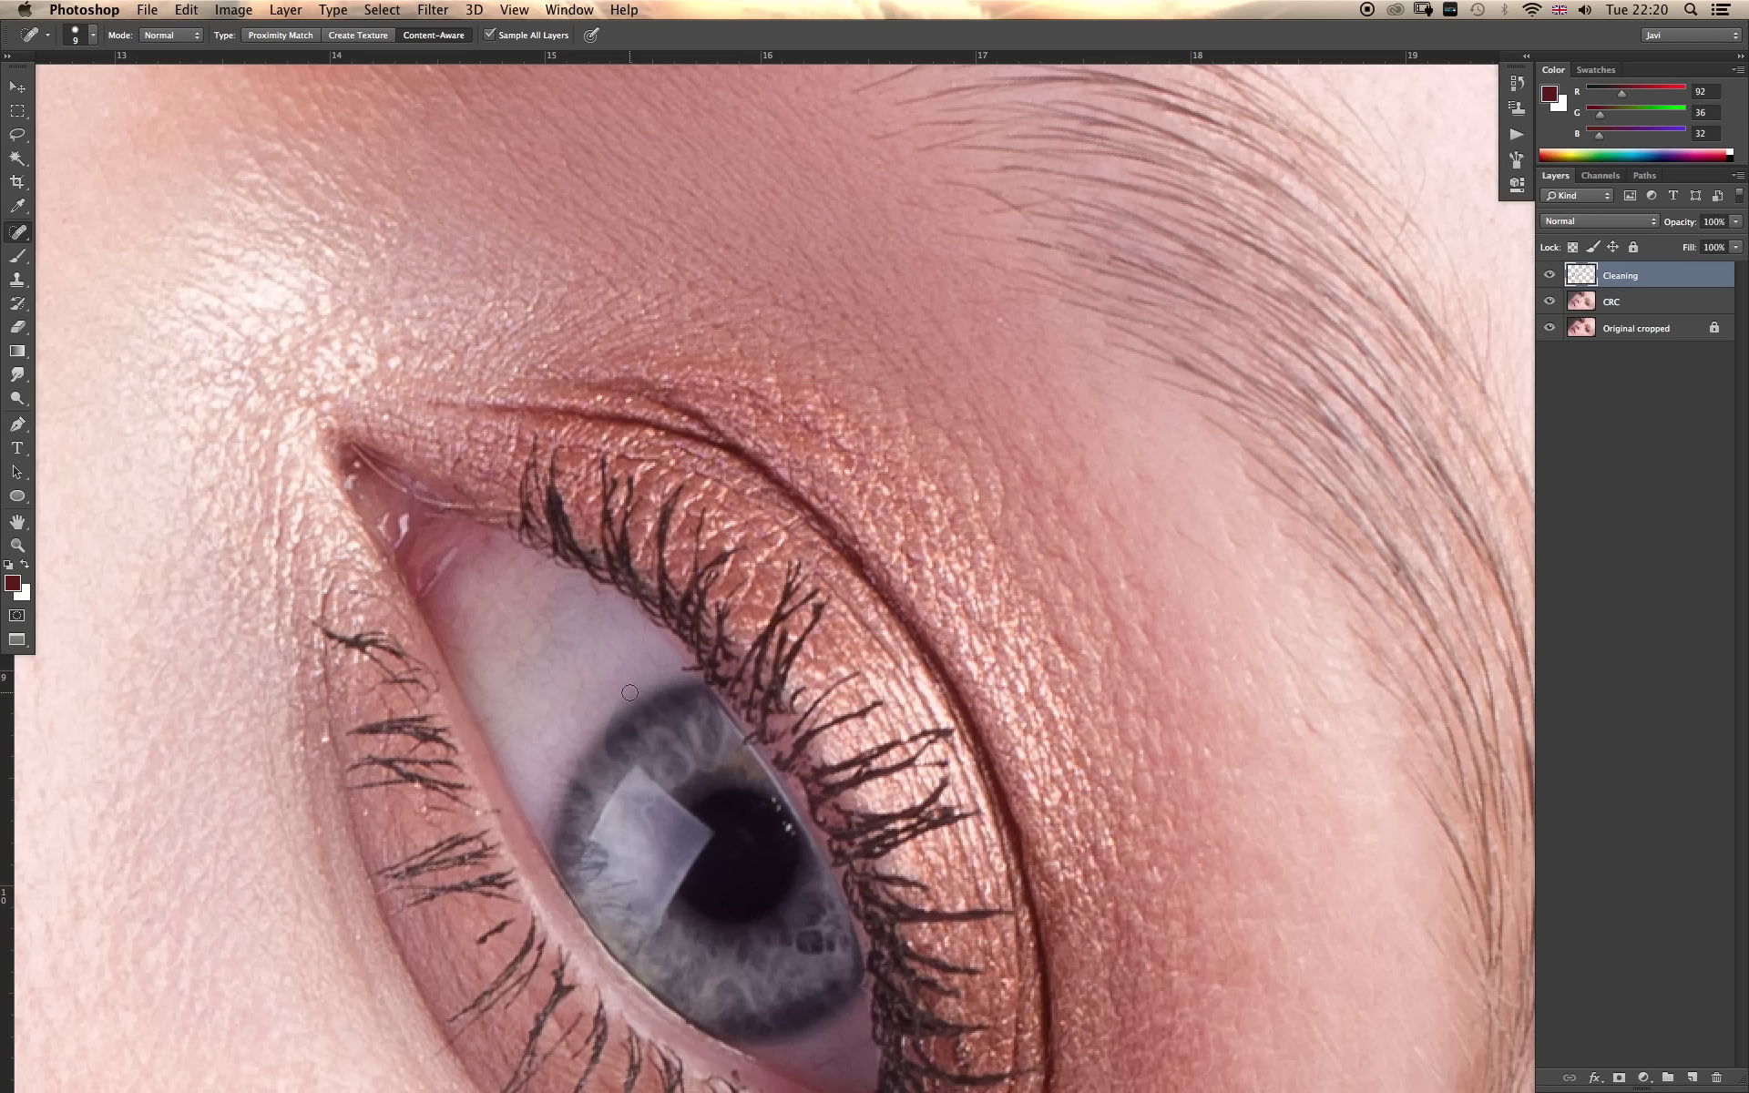
# Heal the remaining streaks, blobs and specks on the lower eye white, then zoom out.
pyautogui.moveTo(641, 647); pyautogui.dragTo(666, 669)
pyautogui.moveTo(591, 584)
pyautogui.mouseDown()
pyautogui.moveTo(608, 641)
pyautogui.moveTo(561, 592)
pyautogui.moveTo(499, 583)
pyautogui.mouseUp()
pyautogui.moveTo(563, 663)
pyautogui.mouseDown()
pyautogui.moveTo(547, 637)
pyautogui.moveTo(526, 650)
pyautogui.mouseUp()
pyautogui.click(534, 615)
pyautogui.moveTo(528, 736)
pyautogui.mouseDown()
pyautogui.moveTo(511, 667)
pyautogui.moveTo(537, 675)
pyautogui.mouseUp()
pyautogui.moveTo(576, 739); pyautogui.dragTo(572, 691)
pyautogui.press('z')
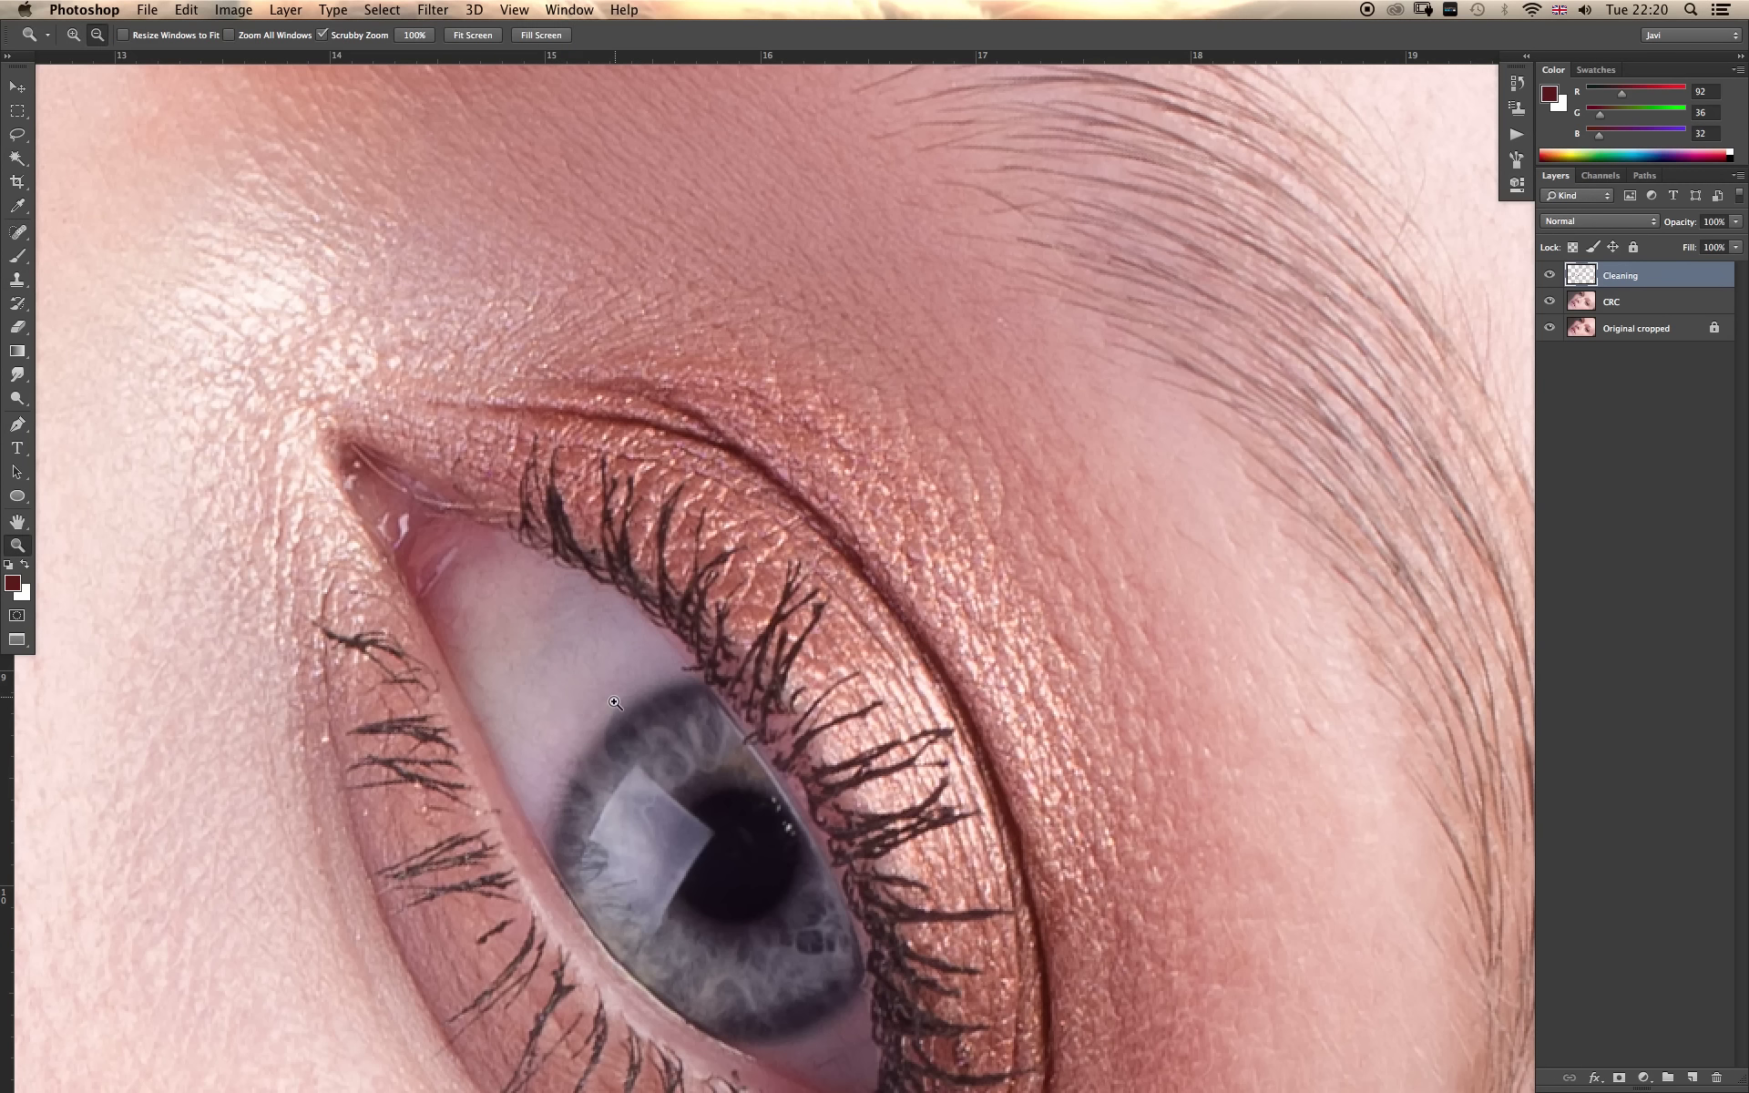
pyautogui.keyDown('alt'); pyautogui.click(619, 707); pyautogui.keyUp('alt')
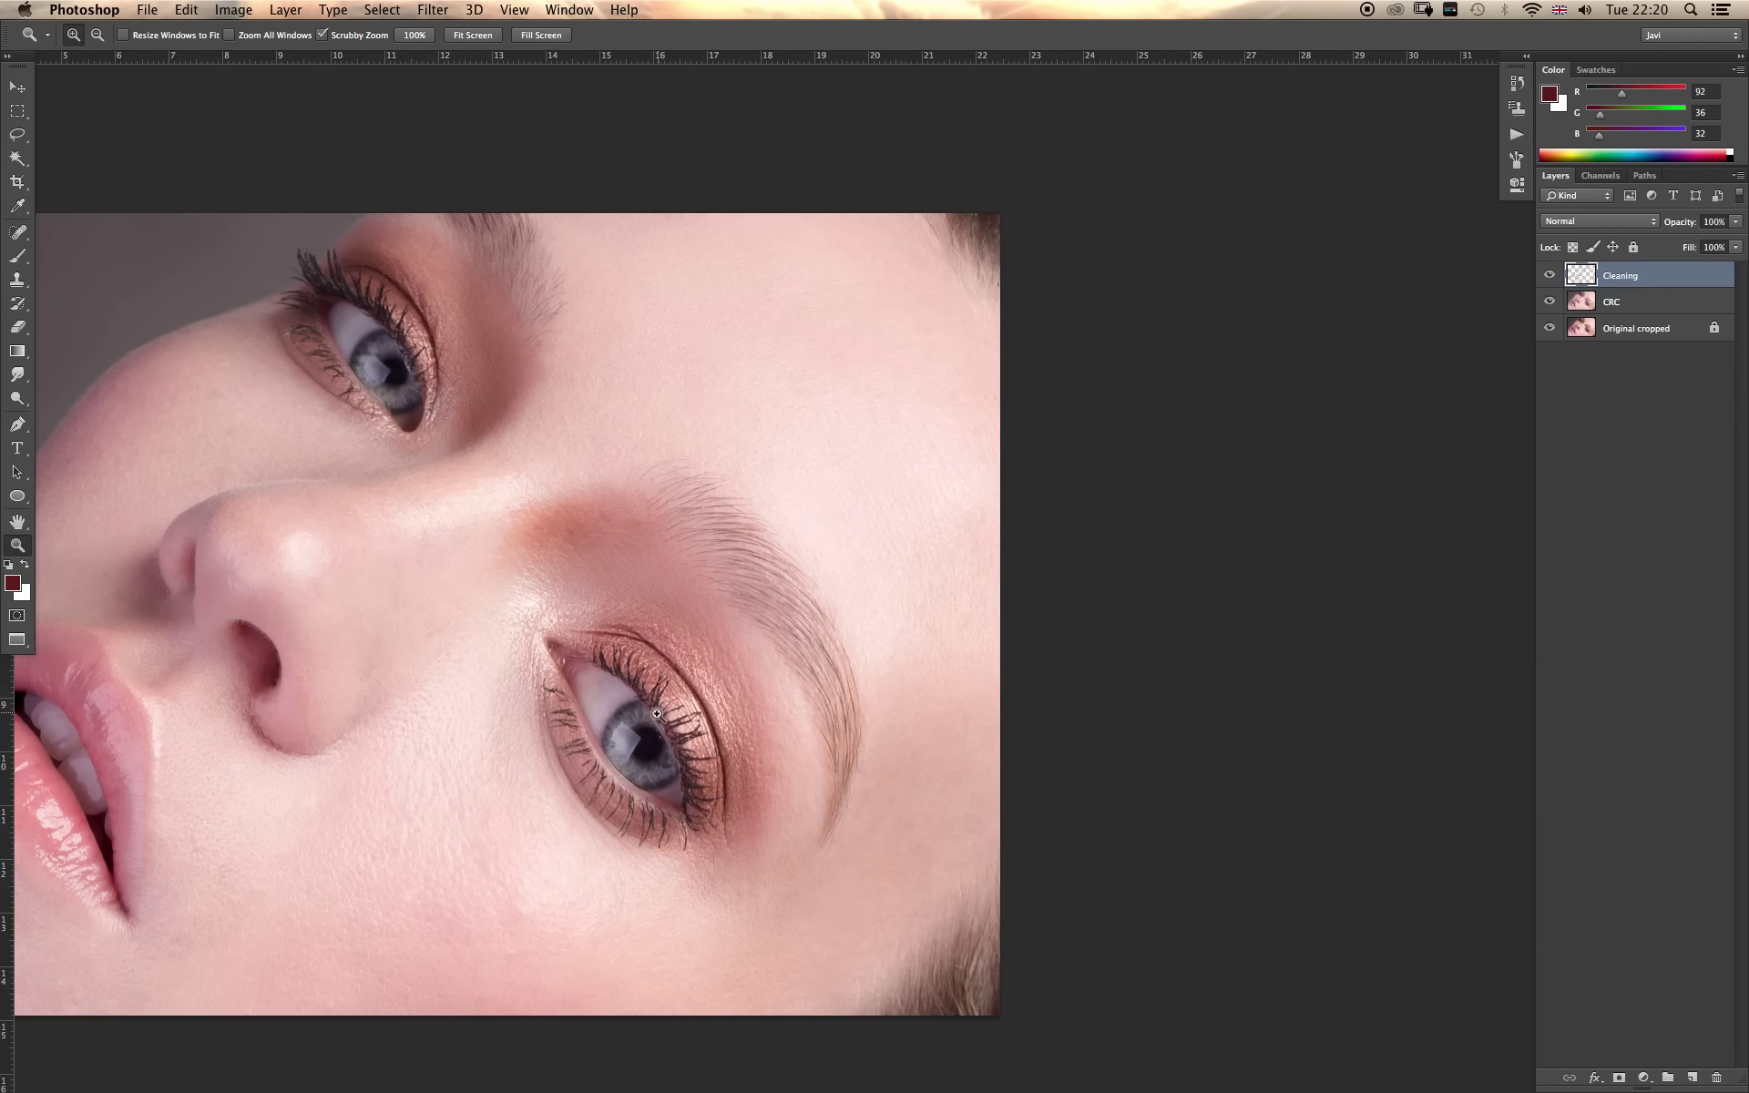
# Spot-heal the last remaining mark on the white of the lower eye.
pyautogui.press('j')
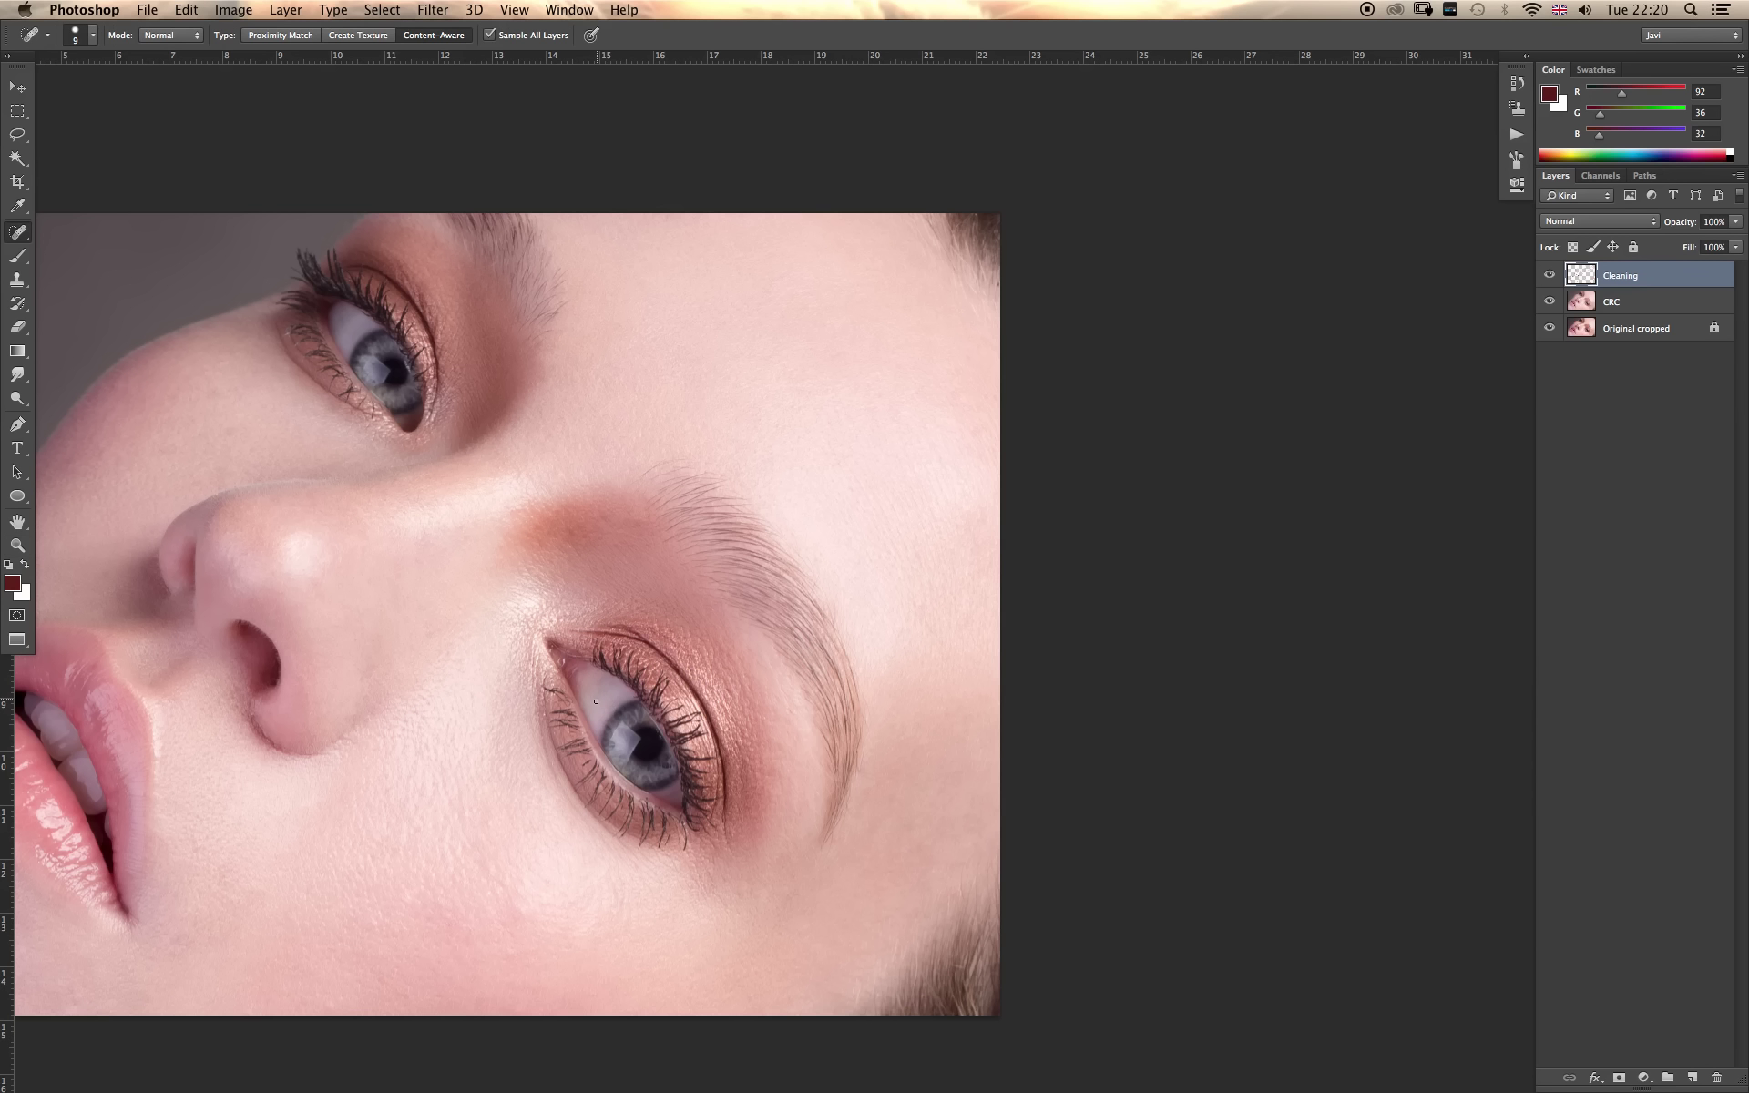
pyautogui.moveTo(597, 702)
pyautogui.mouseDown()
pyautogui.moveTo(600, 679)
pyautogui.moveTo(597, 694)
pyautogui.mouseUp()
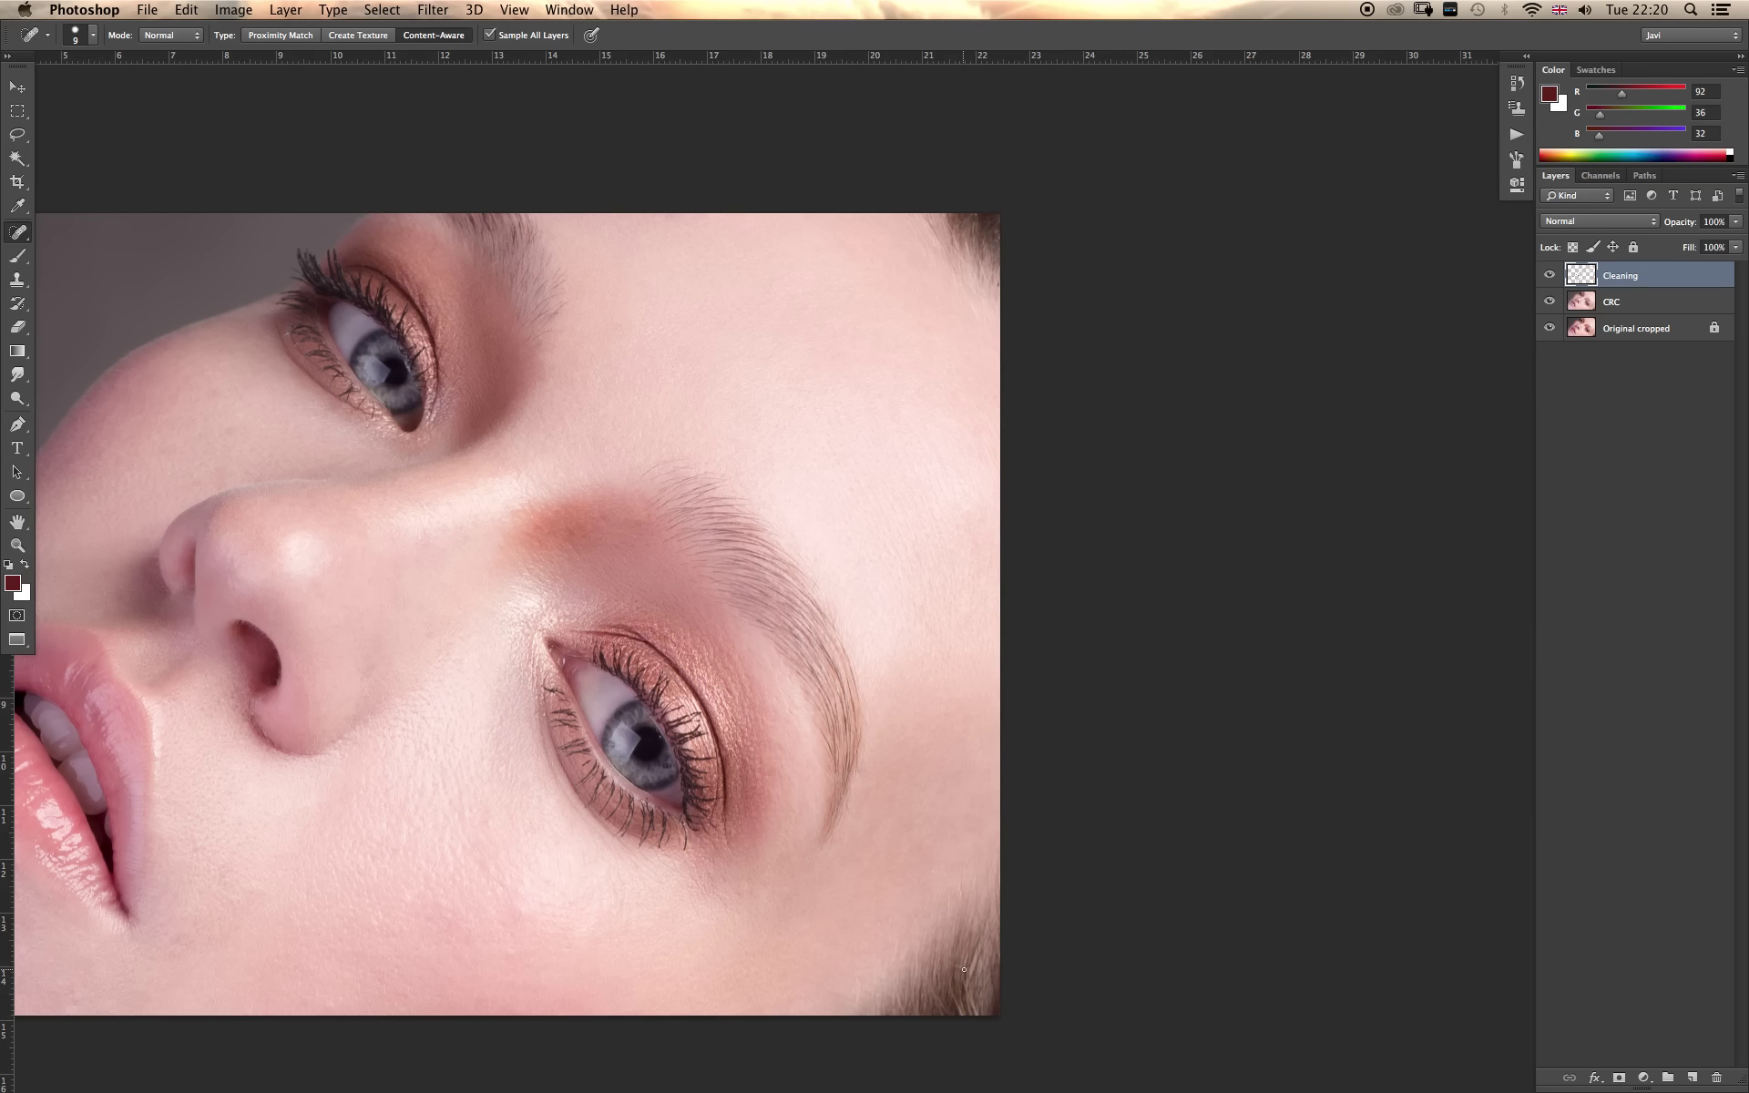
# Heal the small dark mark on the cheek, zoom into the nostril and heal a rim spot.
pyautogui.moveTo(949, 965); pyautogui.dragTo(970, 967)
pyautogui.press('z')
pyautogui.click(282, 797)
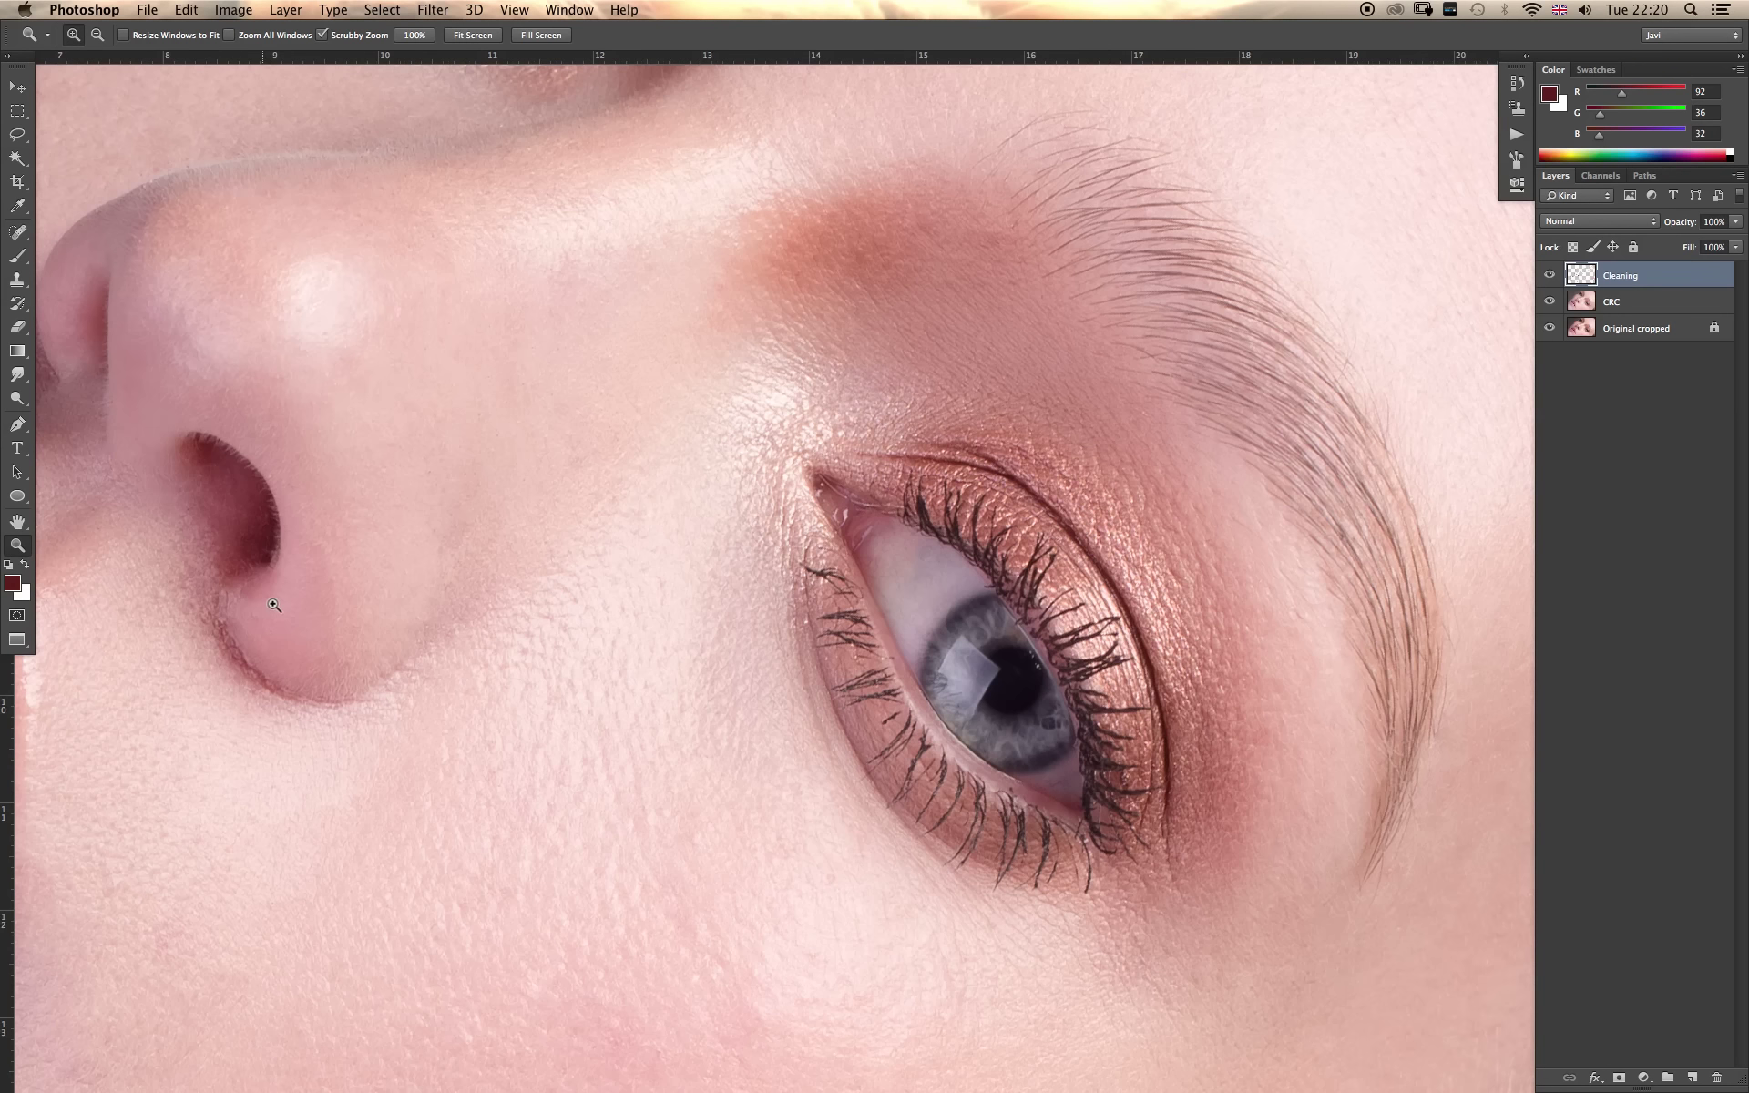
pyautogui.click(273, 605)
pyautogui.scroll(3, 382, 637)
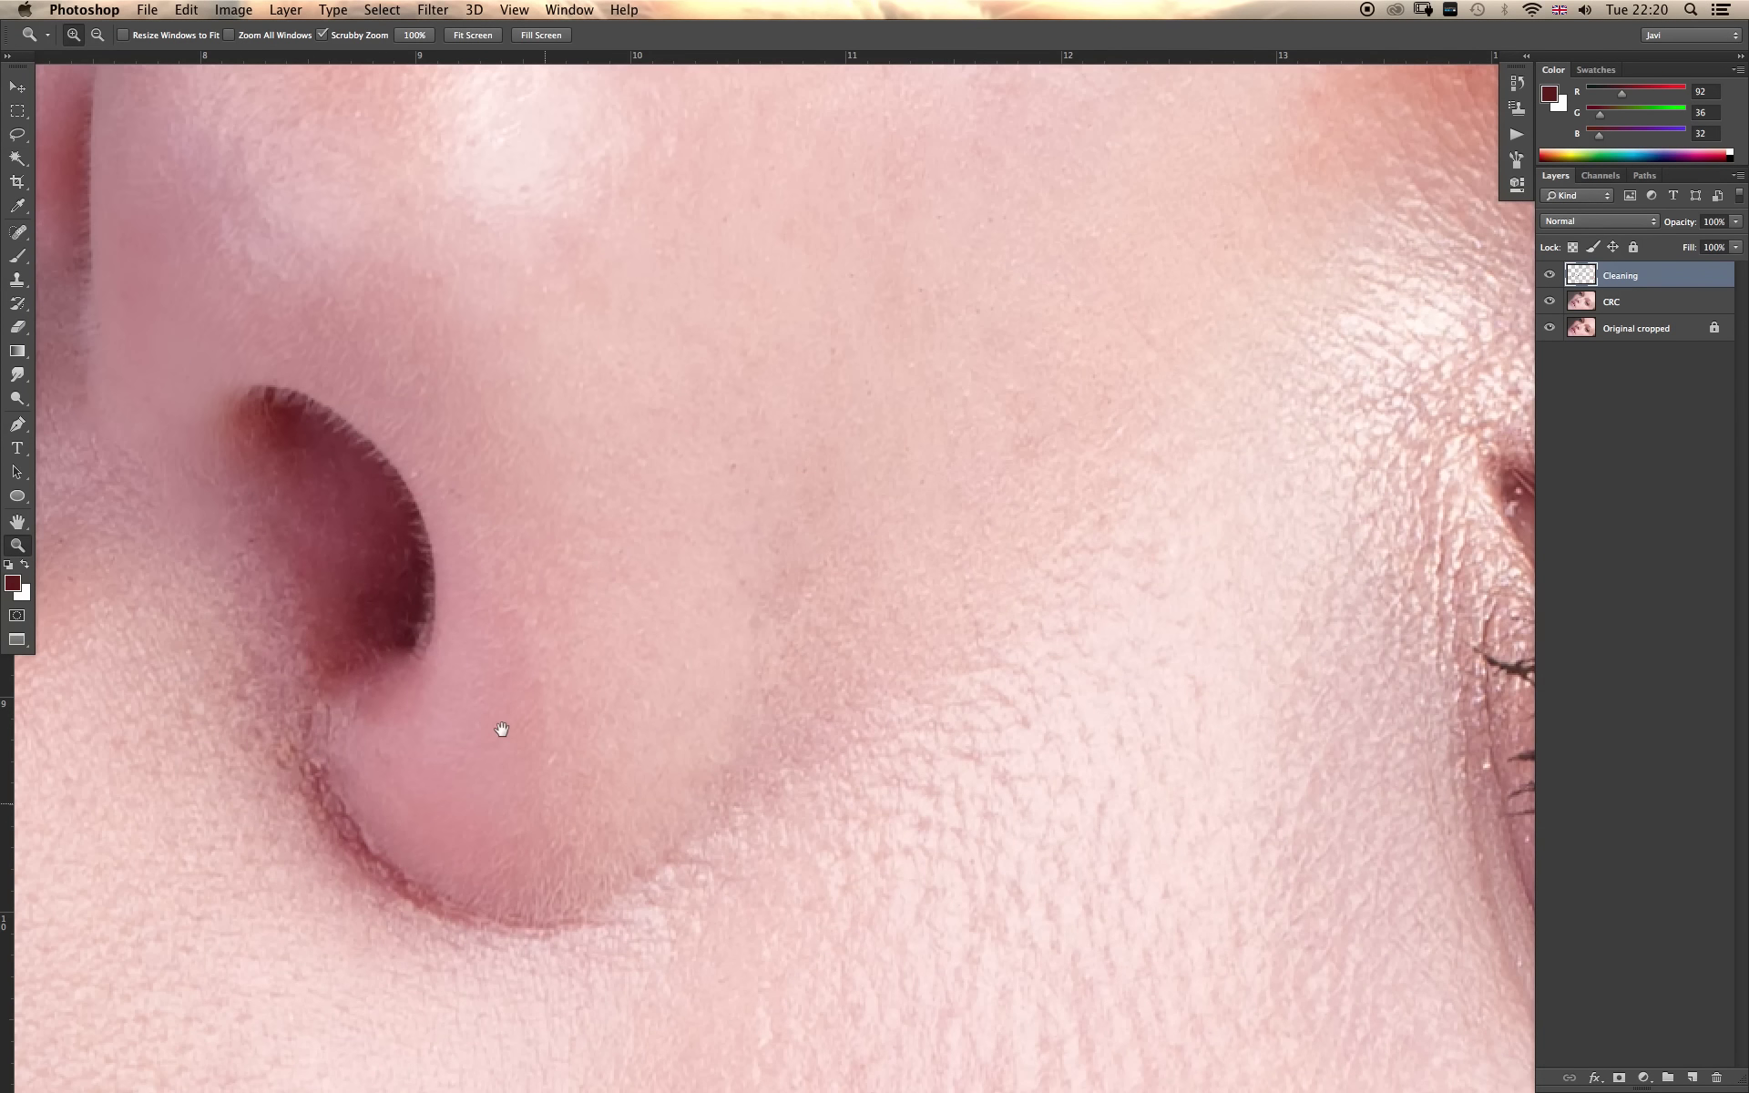
pyautogui.scroll(3, 546, 701)
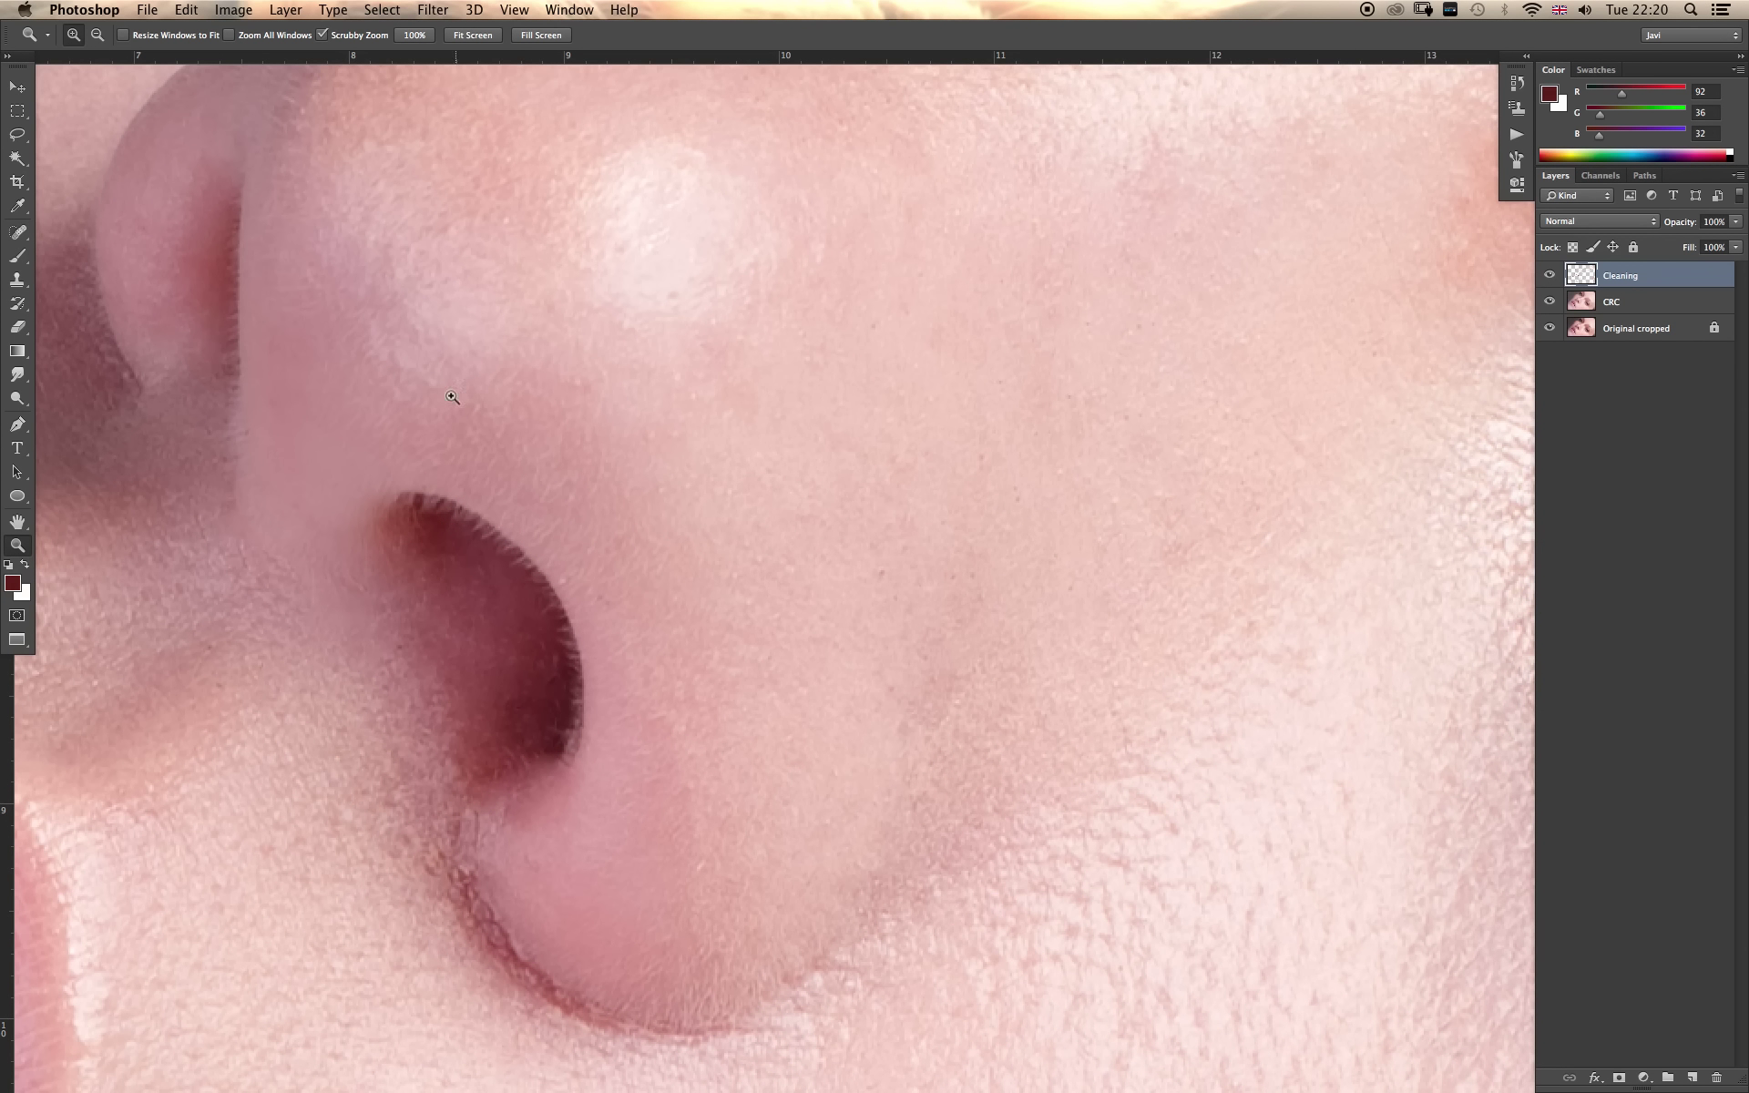
pyautogui.press('j')
pyautogui.click(574, 577)
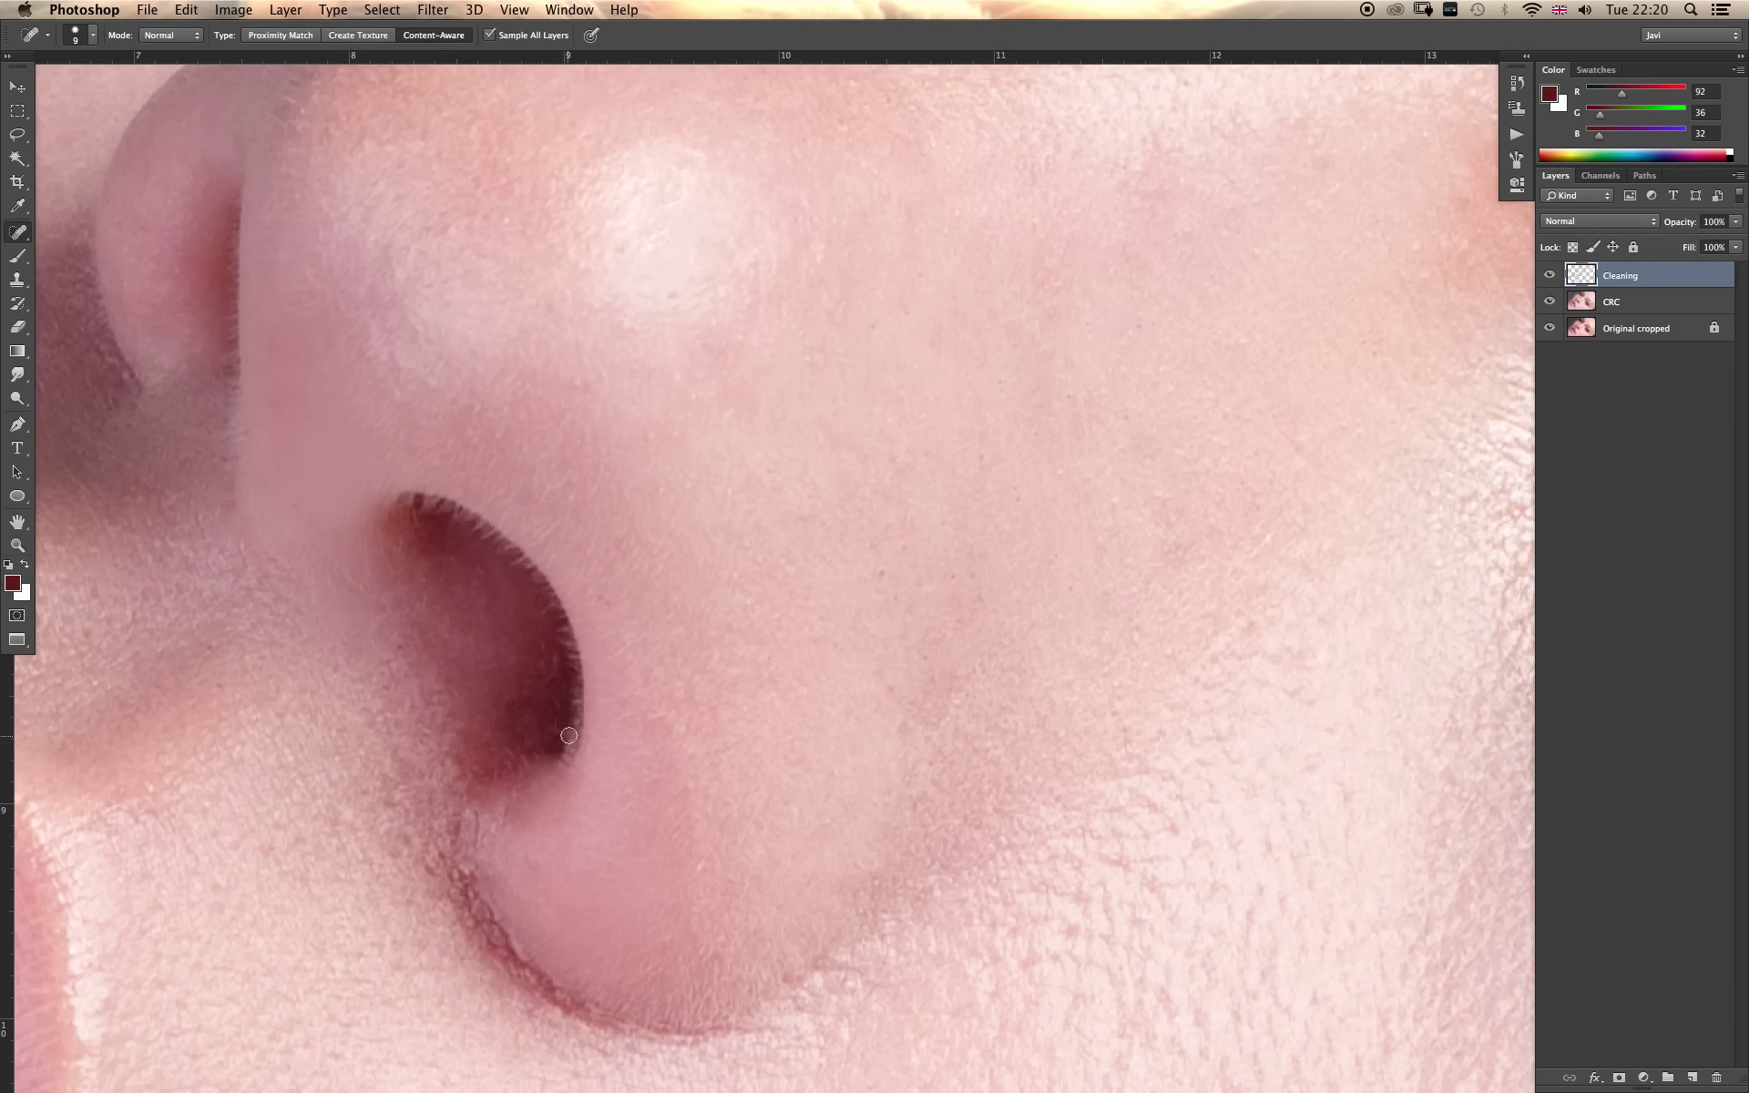
# Clone smooth skin over the lower and upper nostril rim with a size-10 Clone Stamp.
pyautogui.press('s')
pyautogui.press('[')
pyautogui.press('[')
pyautogui.press('[')
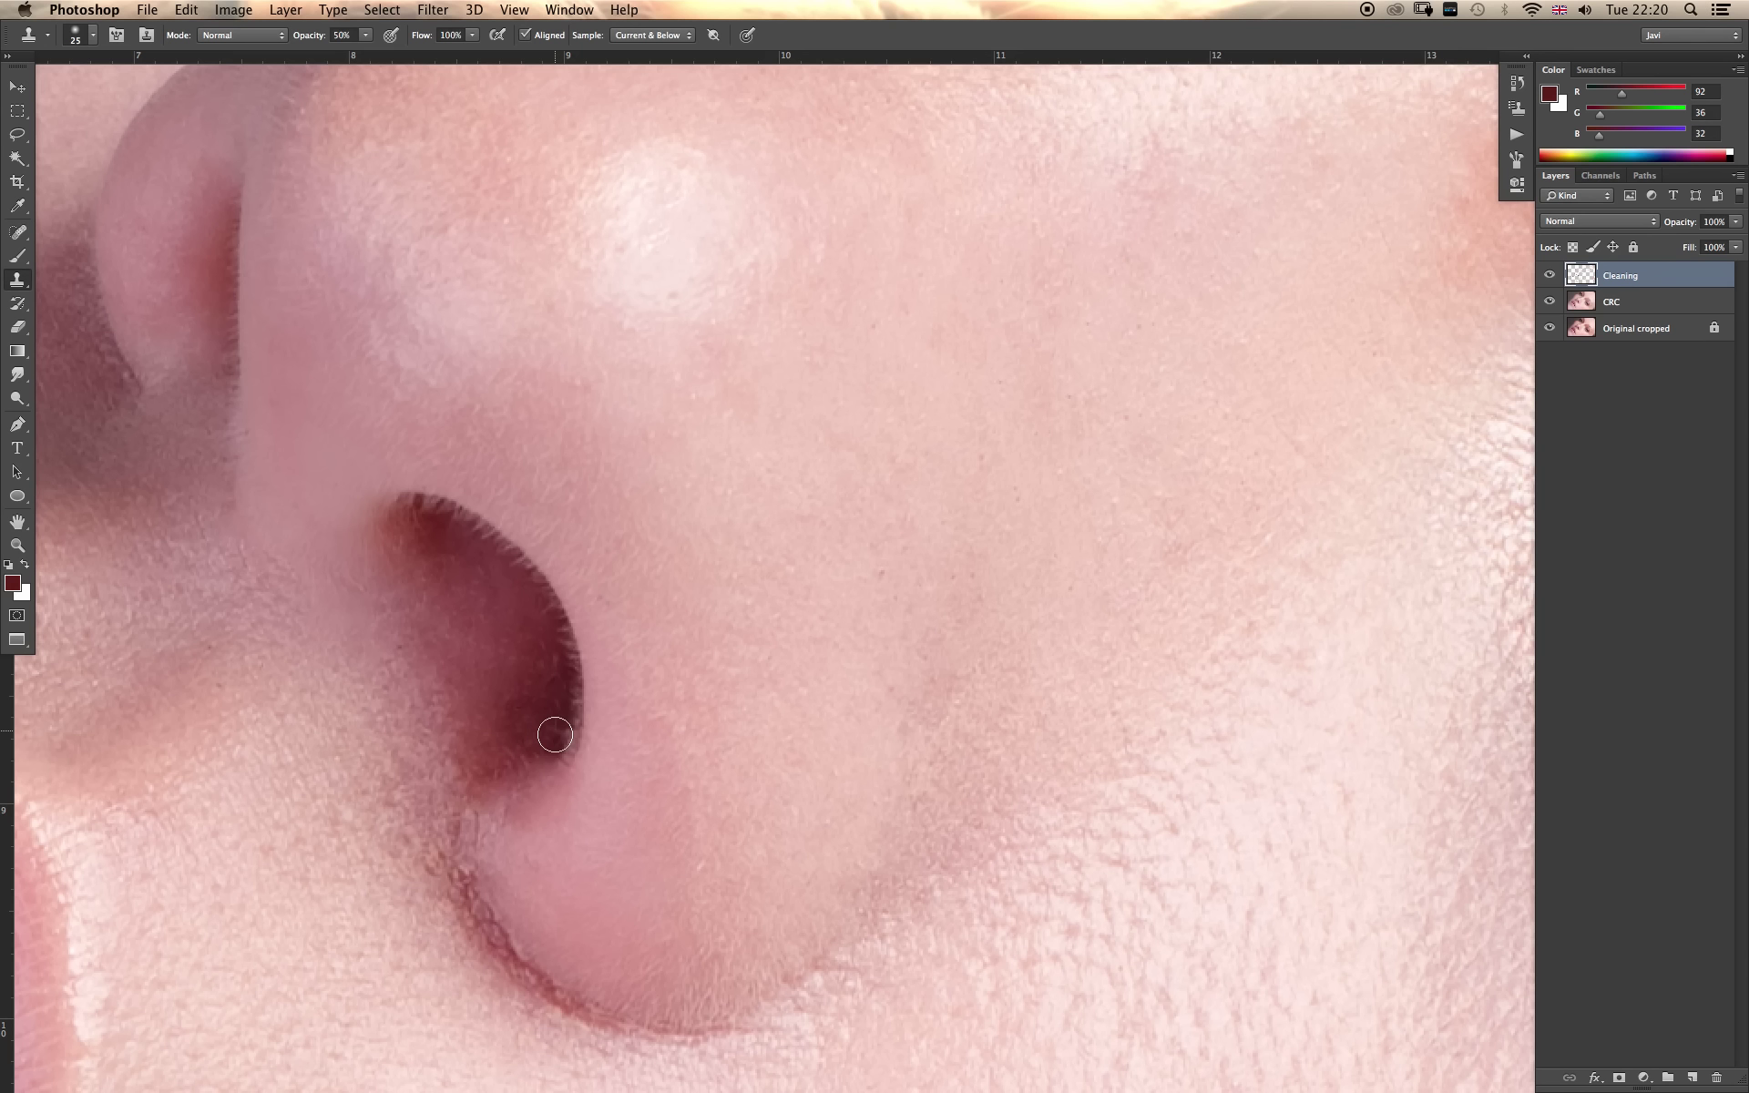
pyautogui.keyDown('alt'); pyautogui.click(553, 740); pyautogui.keyUp('alt')
pyautogui.moveTo(566, 738); pyautogui.dragTo(569, 676)
pyautogui.moveTo(560, 620); pyautogui.dragTo(519, 570)
pyautogui.moveTo(519, 569)
pyautogui.mouseDown()
pyautogui.moveTo(444, 511)
pyautogui.moveTo(477, 519)
pyautogui.mouseUp()
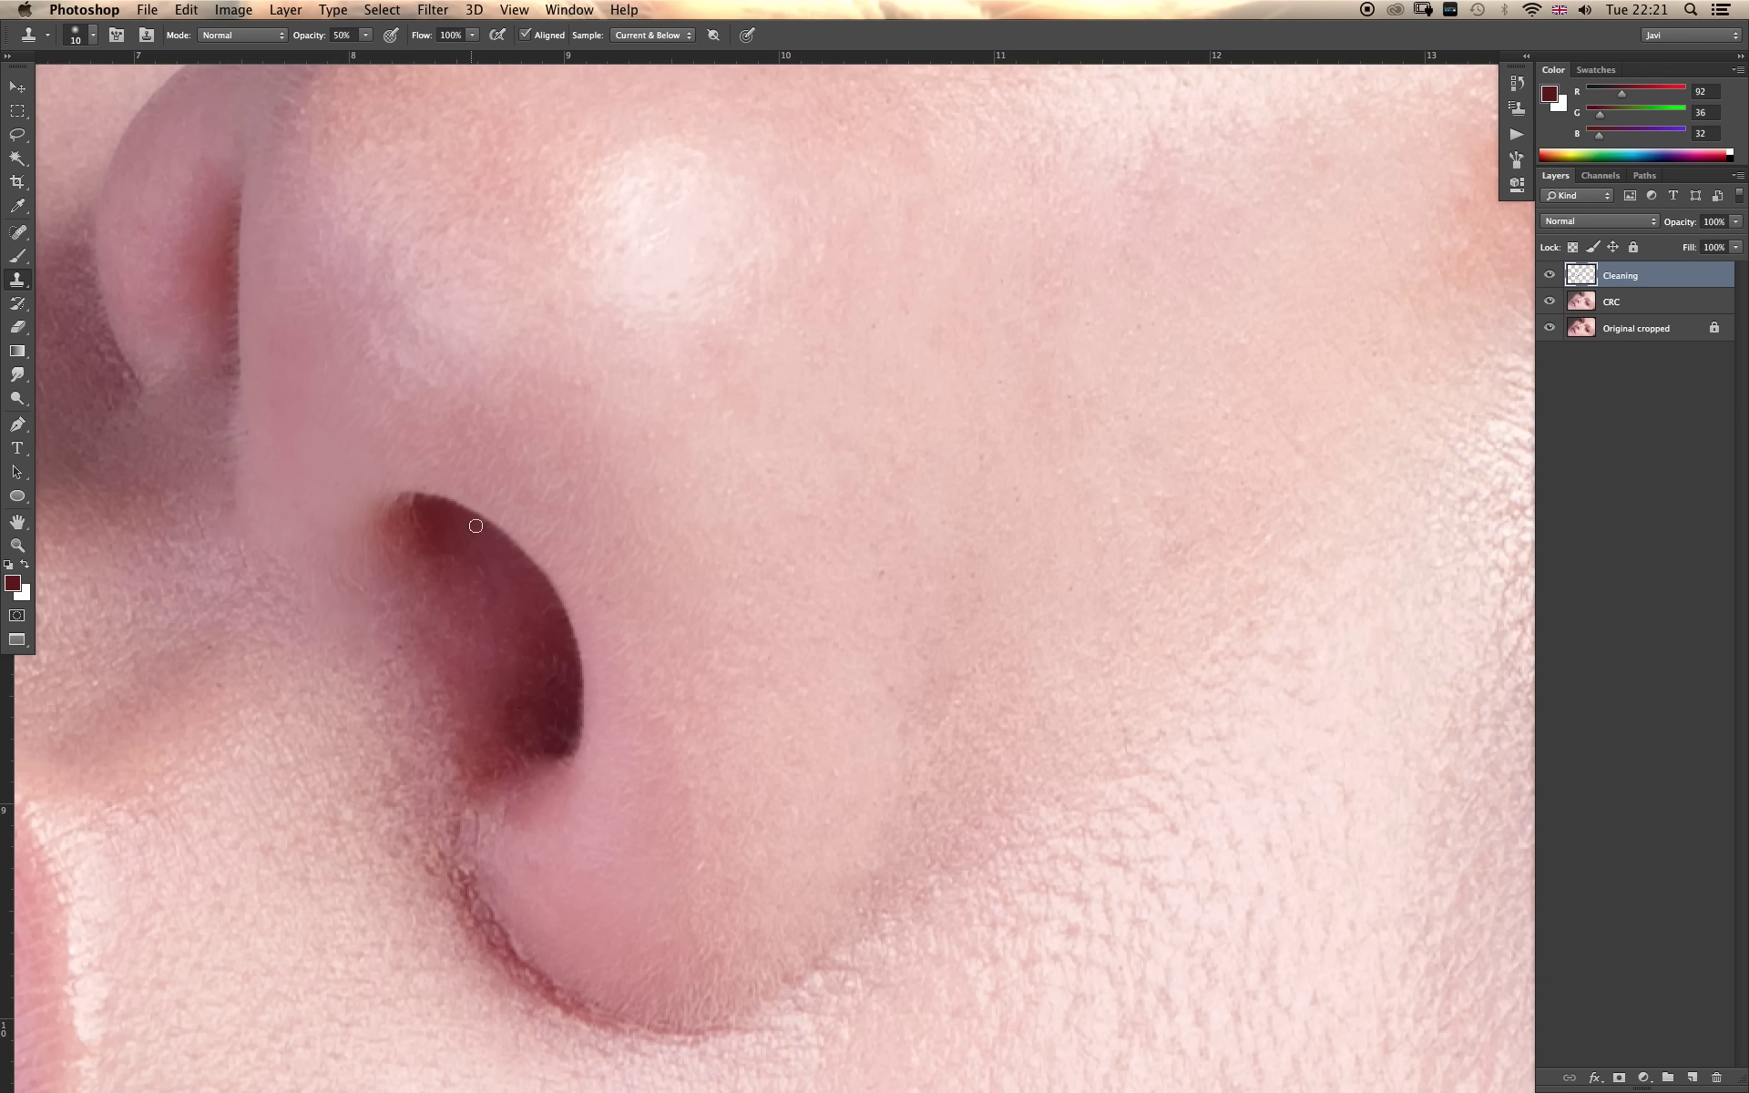
# Spot-heal the dark spots inside the nostril and near its rim.
pyautogui.press('j')
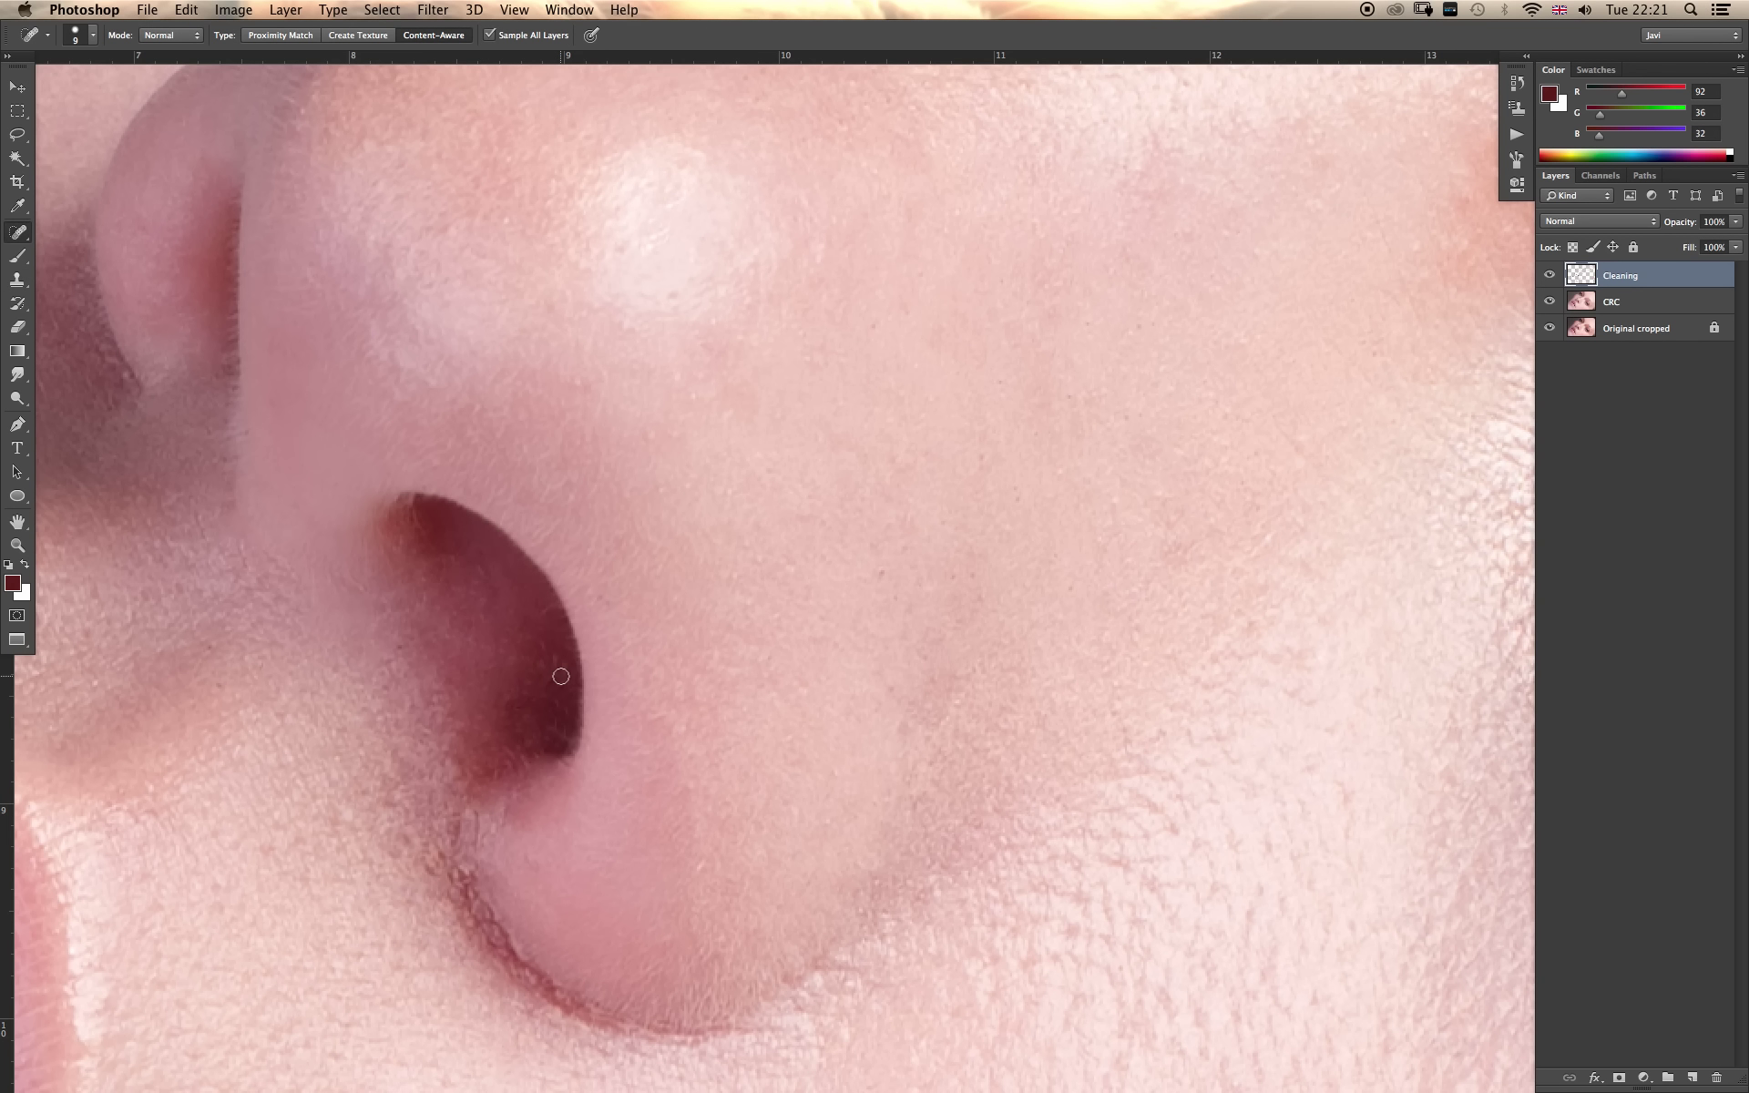
pyautogui.moveTo(559, 683)
pyautogui.mouseDown()
pyautogui.moveTo(554, 662)
pyautogui.moveTo(558, 719)
pyautogui.moveTo(542, 726)
pyautogui.mouseUp()
pyautogui.moveTo(546, 648); pyautogui.dragTo(537, 672)
pyautogui.press('e')
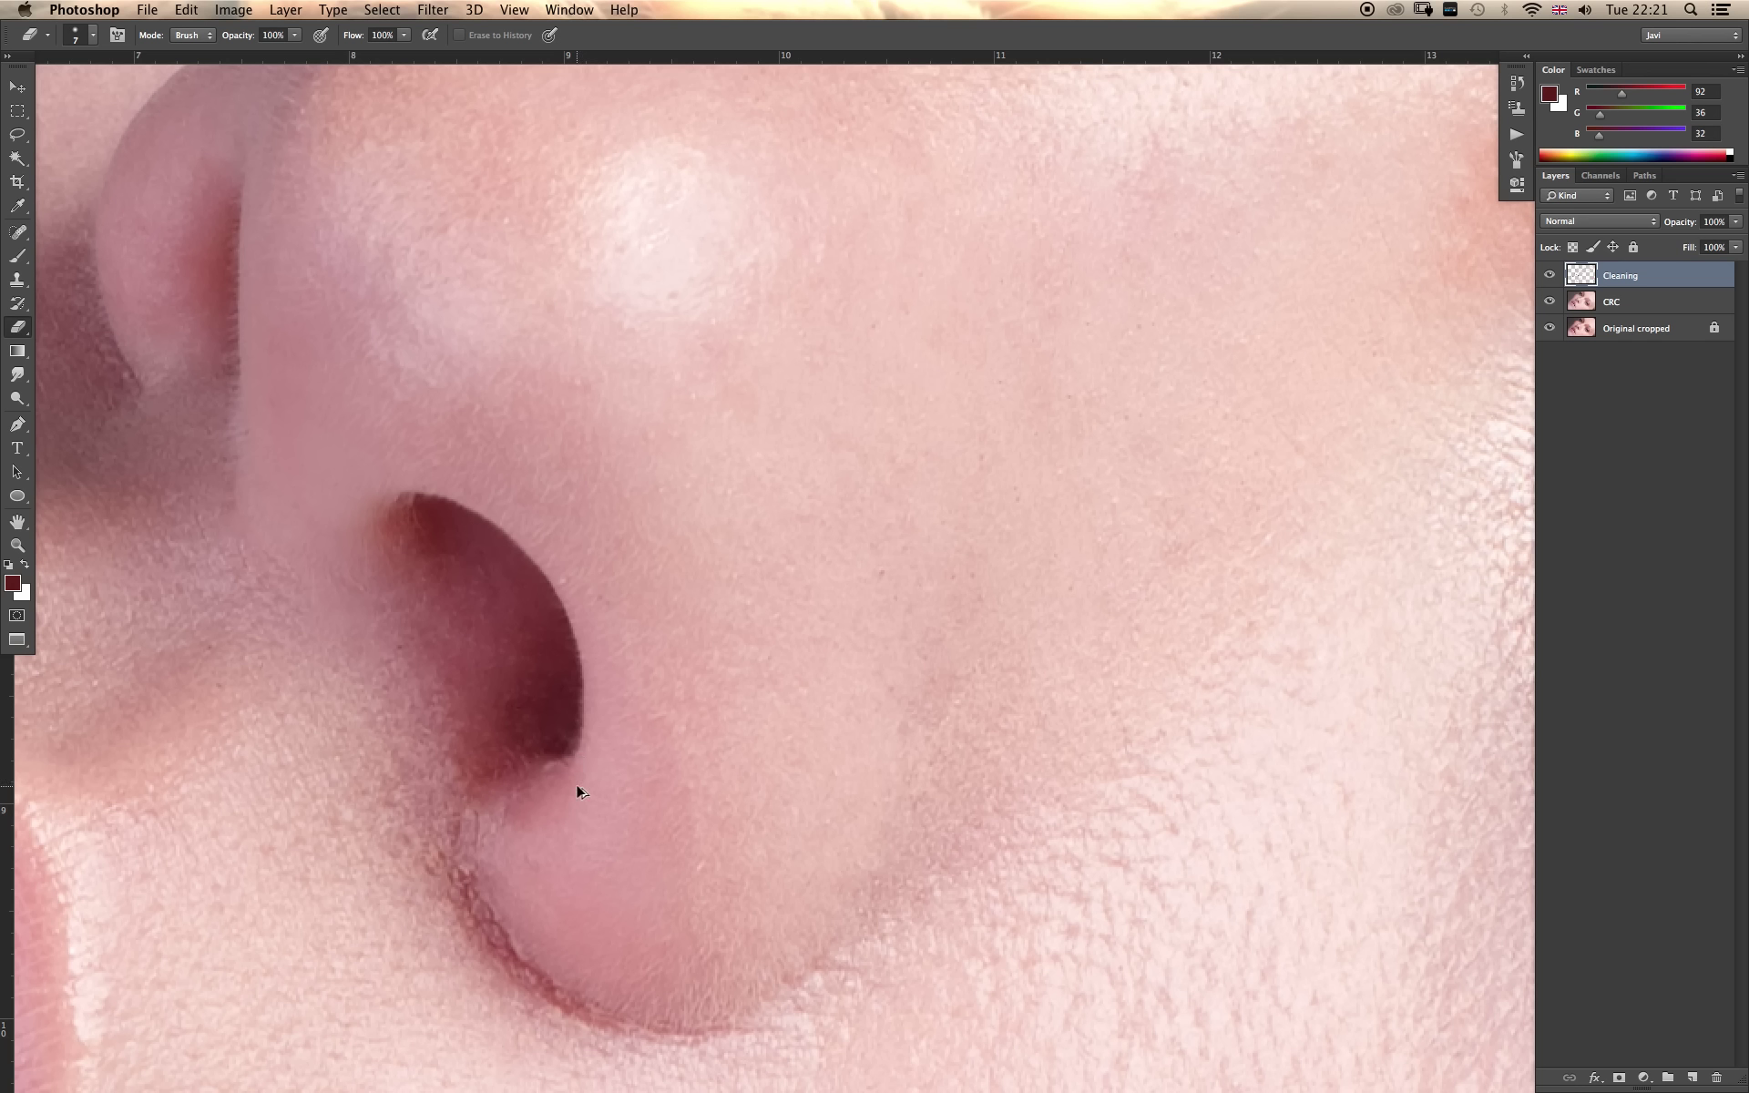
pyautogui.press('j')
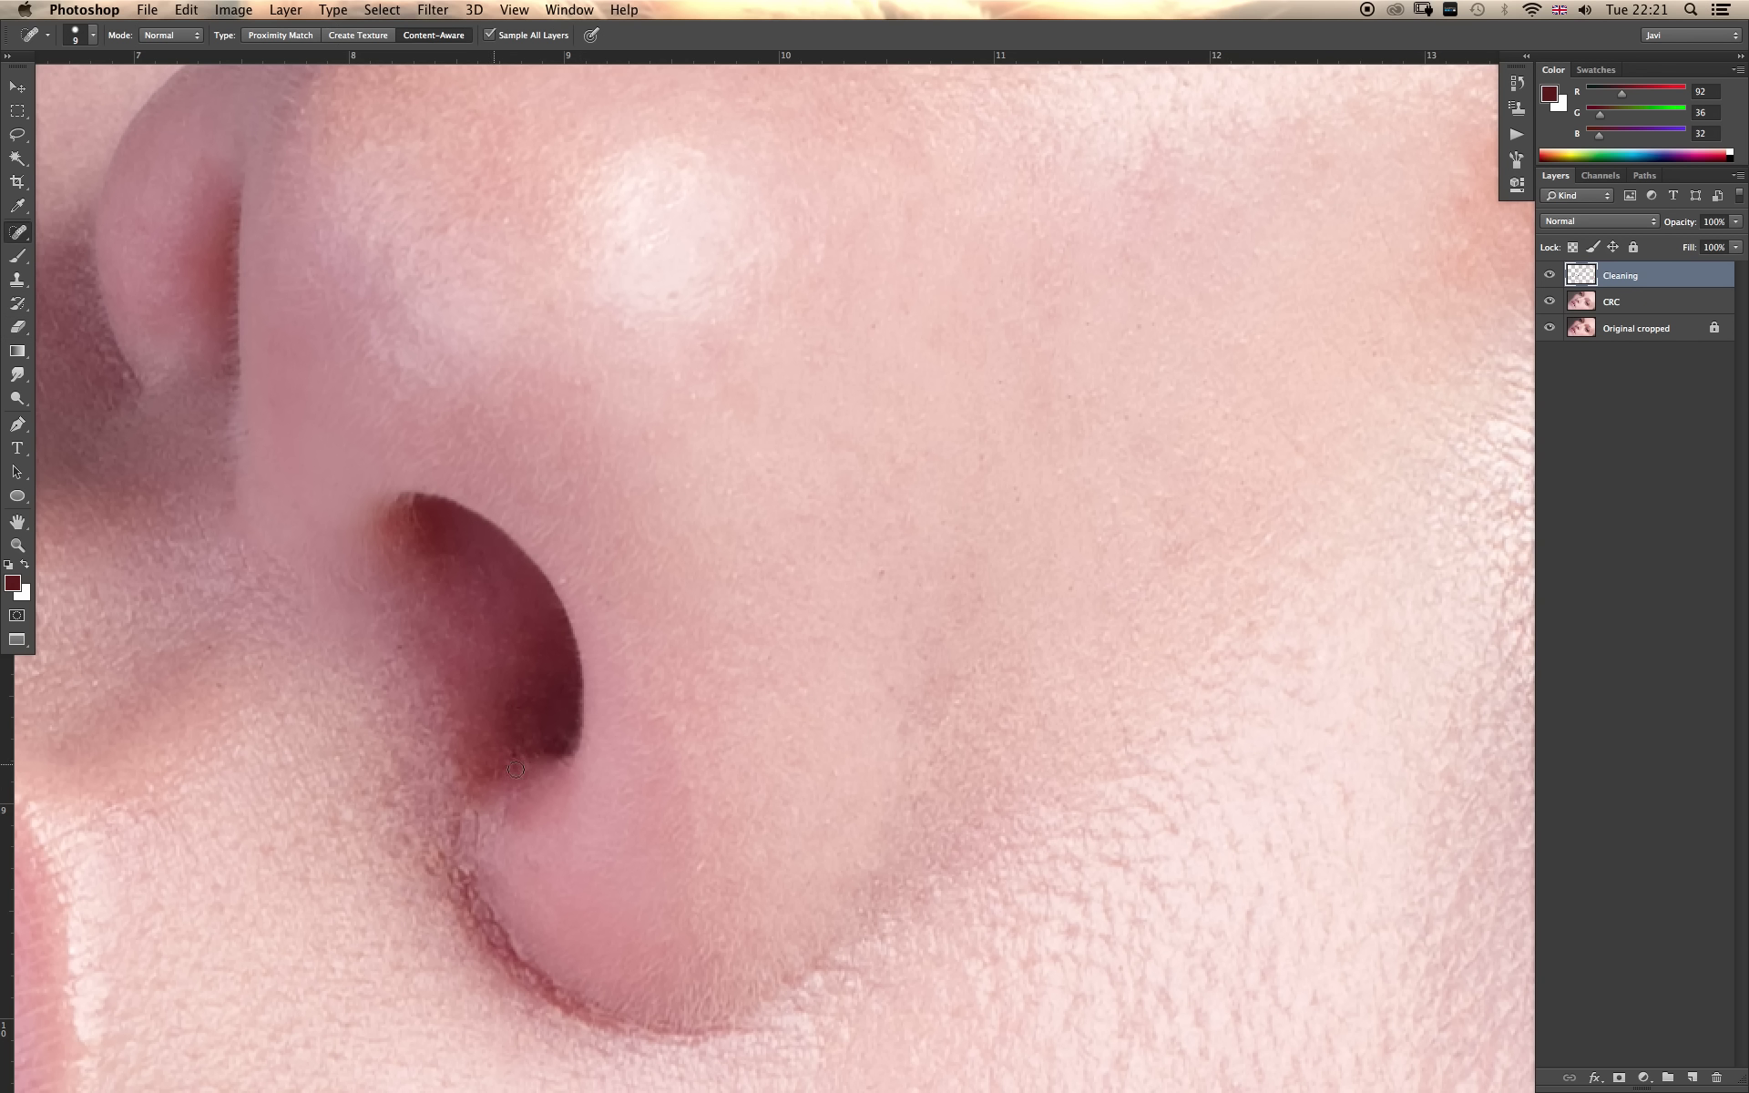
# Spot-heal the remaining marks along the lower nostril edge, the rim and the nostril top.
pyautogui.moveTo(530, 765); pyautogui.dragTo(494, 763)
pyautogui.moveTo(565, 756); pyautogui.dragTo(557, 748)
pyautogui.click(544, 754)
pyautogui.click(565, 580)
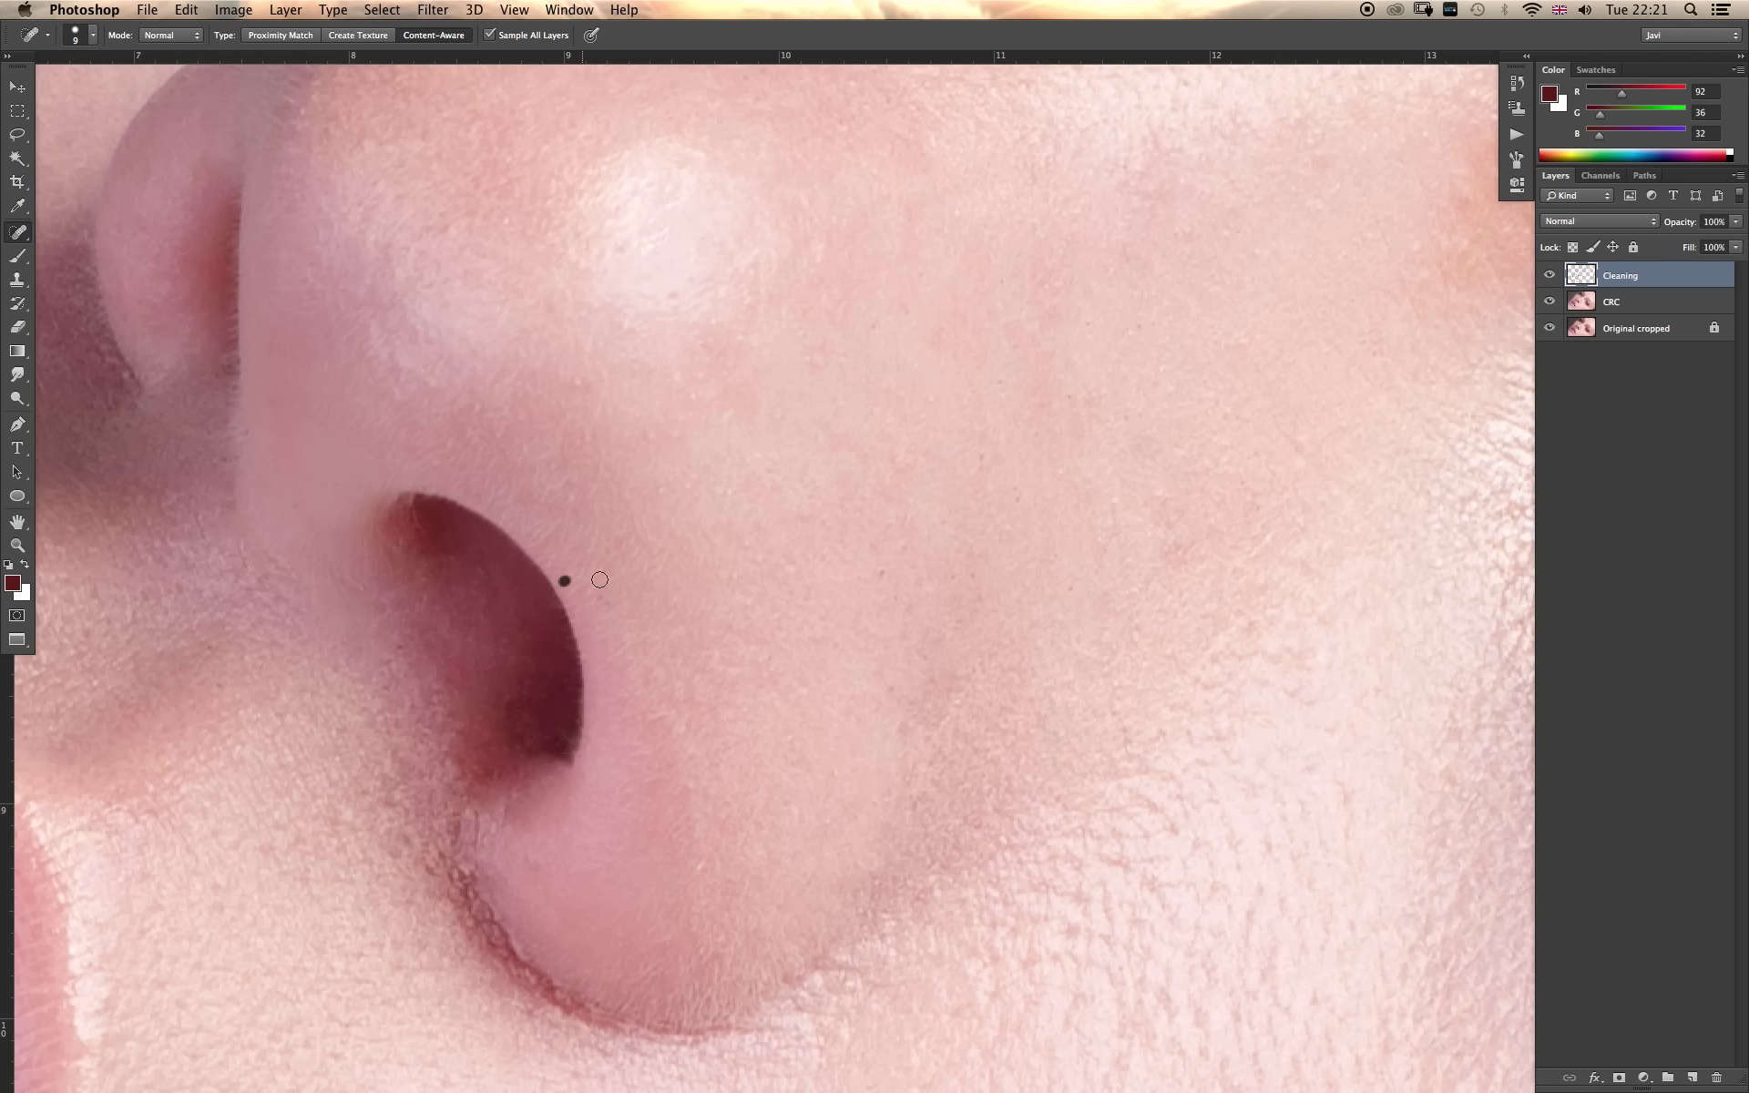
pyautogui.click(576, 771)
pyautogui.press('e')
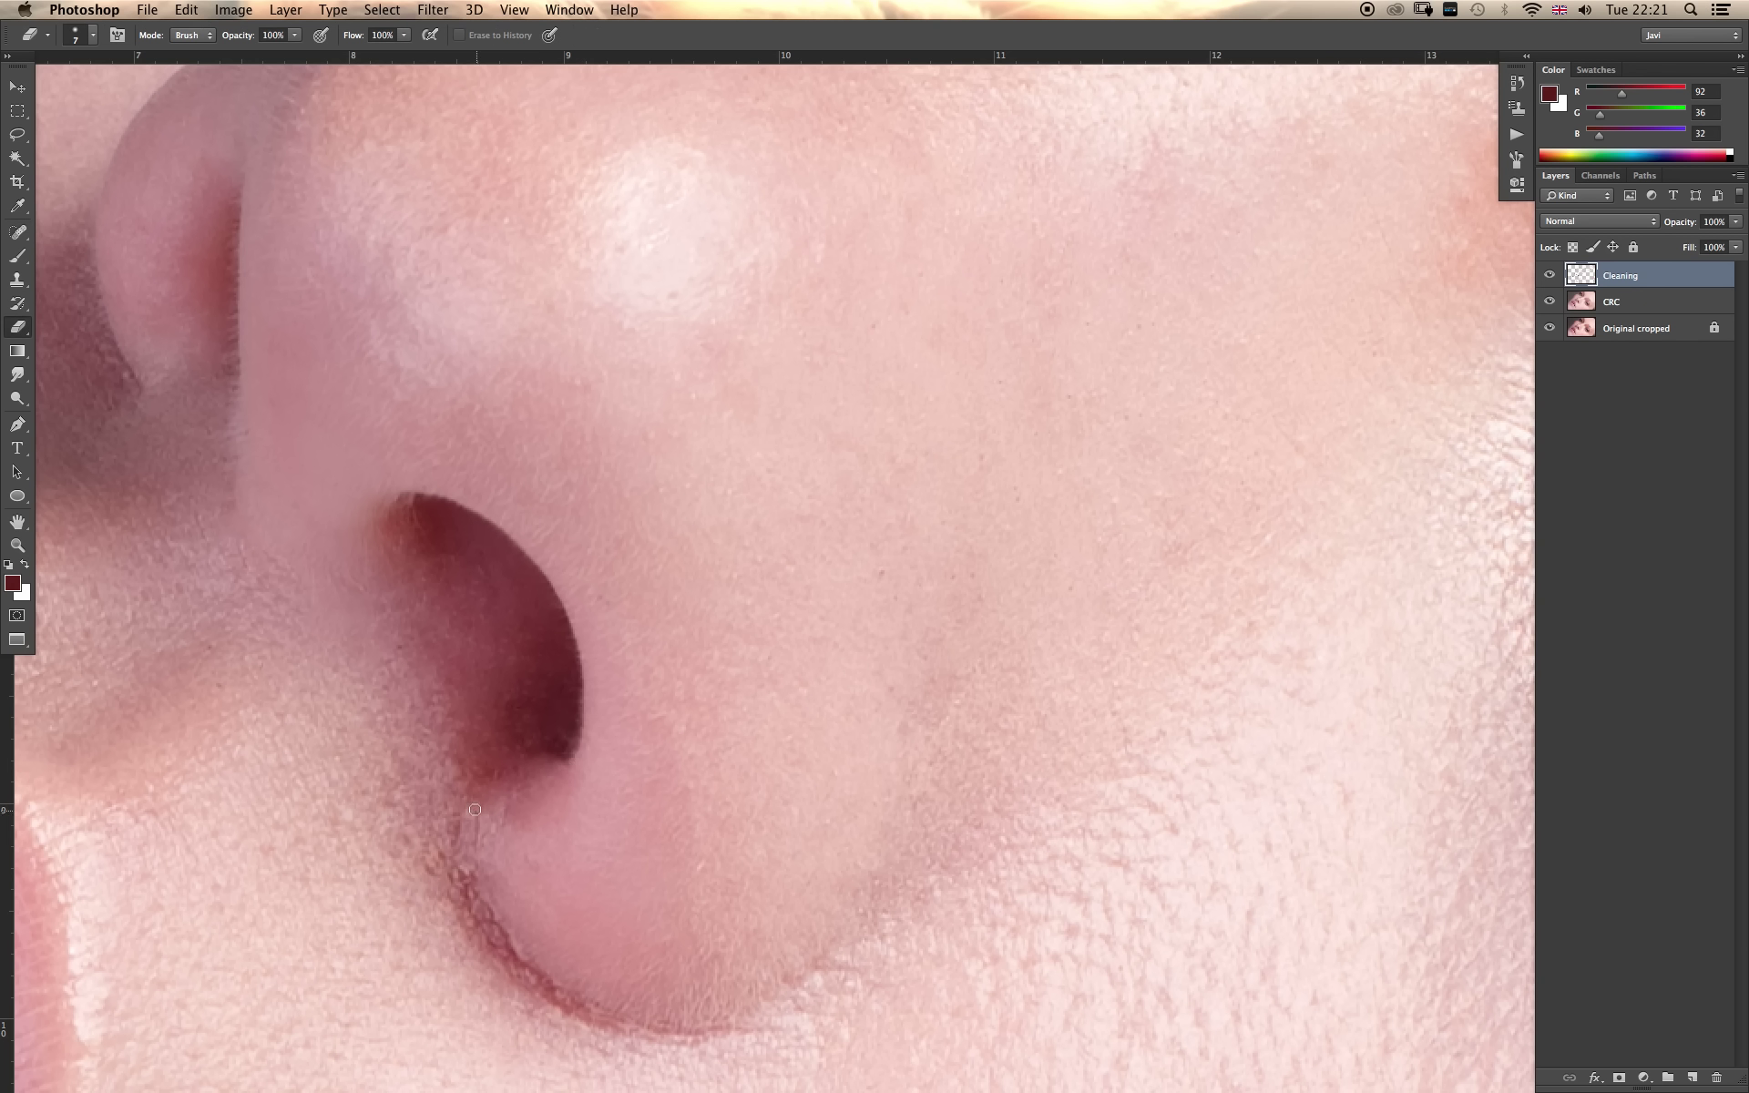
pyautogui.press('j')
pyautogui.click(412, 512)
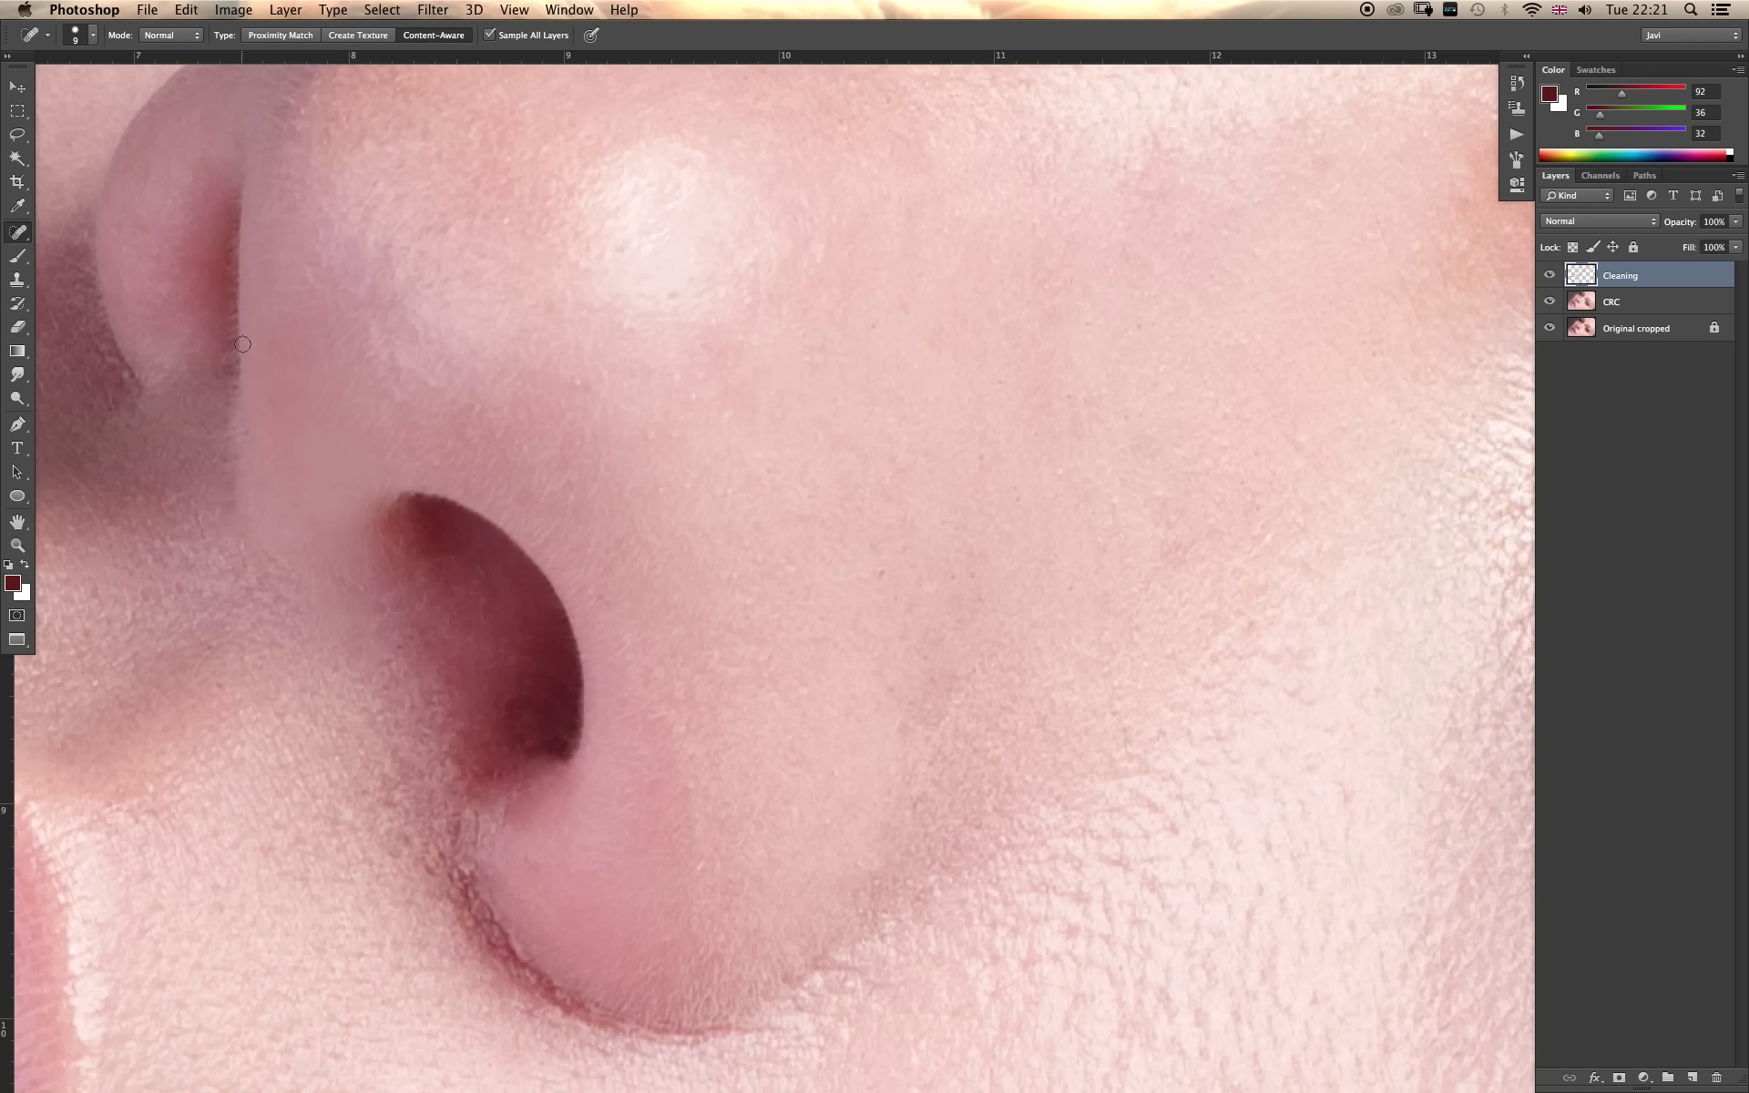
pyautogui.press('s')
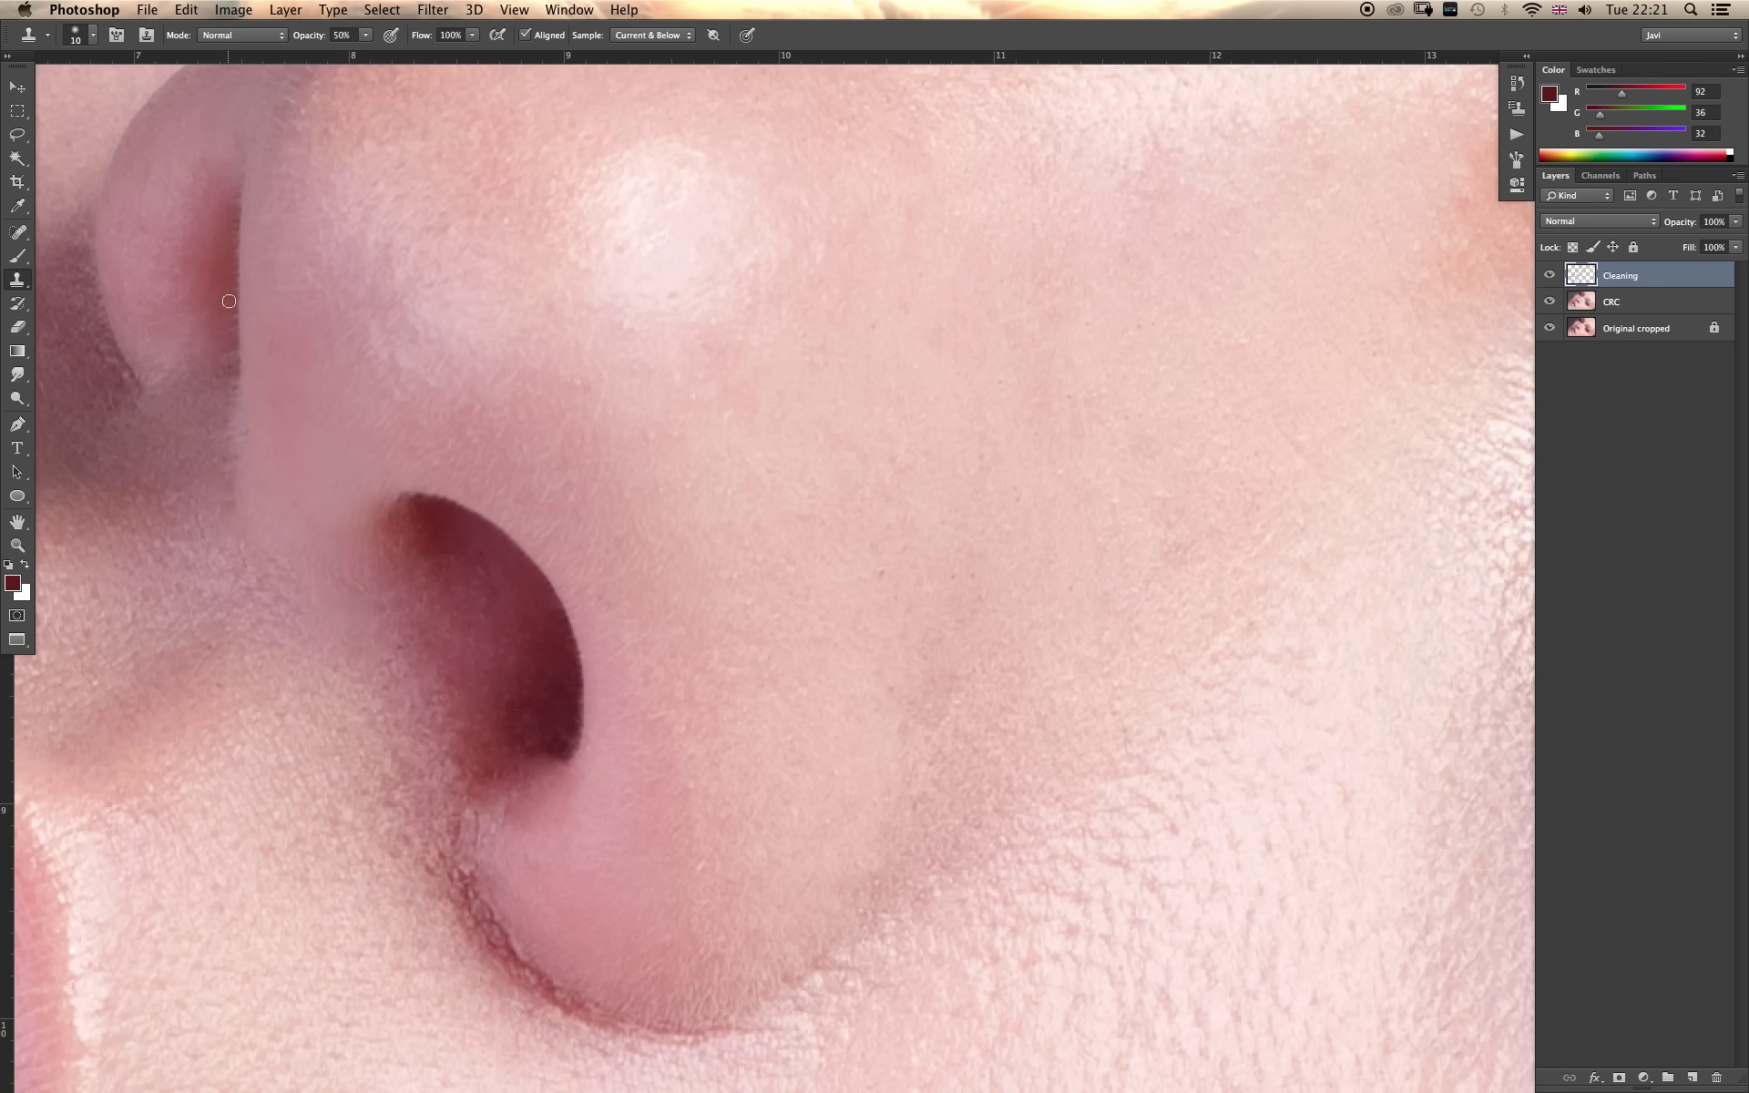
# Spot-heal the spots and streaks beside the nostril wing, along the nose side and the nostril edge.
pyautogui.press('j')
pyautogui.click(225, 373)
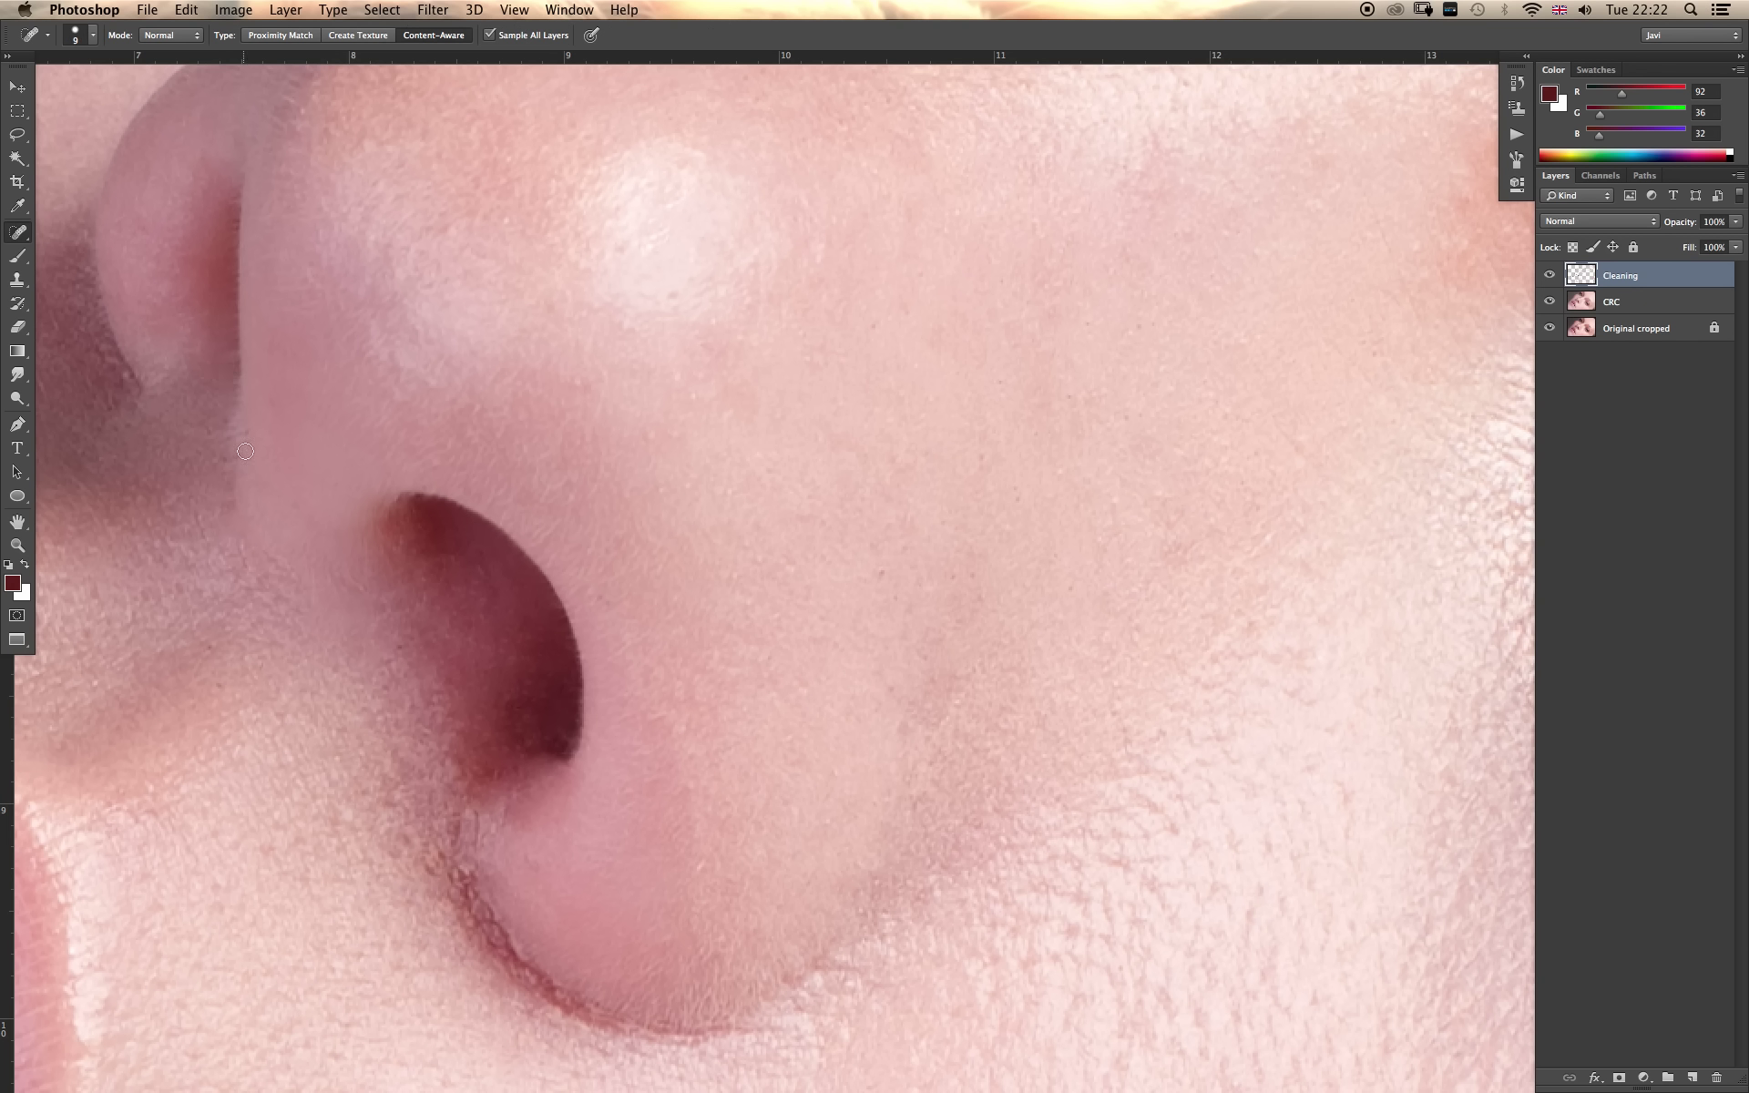
pyautogui.moveTo(221, 438); pyautogui.dragTo(246, 432)
pyautogui.click(122, 380)
pyautogui.moveTo(103, 353); pyautogui.dragTo(111, 344)
pyautogui.moveTo(78, 229); pyautogui.dragTo(84, 250)
pyautogui.click(465, 866)
pyautogui.moveTo(458, 845); pyautogui.dragTo(472, 849)
pyautogui.moveTo(481, 772); pyautogui.dragTo(520, 767)
pyautogui.click(532, 865)
# Spot-heal the scattered blemishes across the cheek and near the nose.
pyautogui.click(703, 872)
pyautogui.click(692, 783)
pyautogui.click(682, 694)
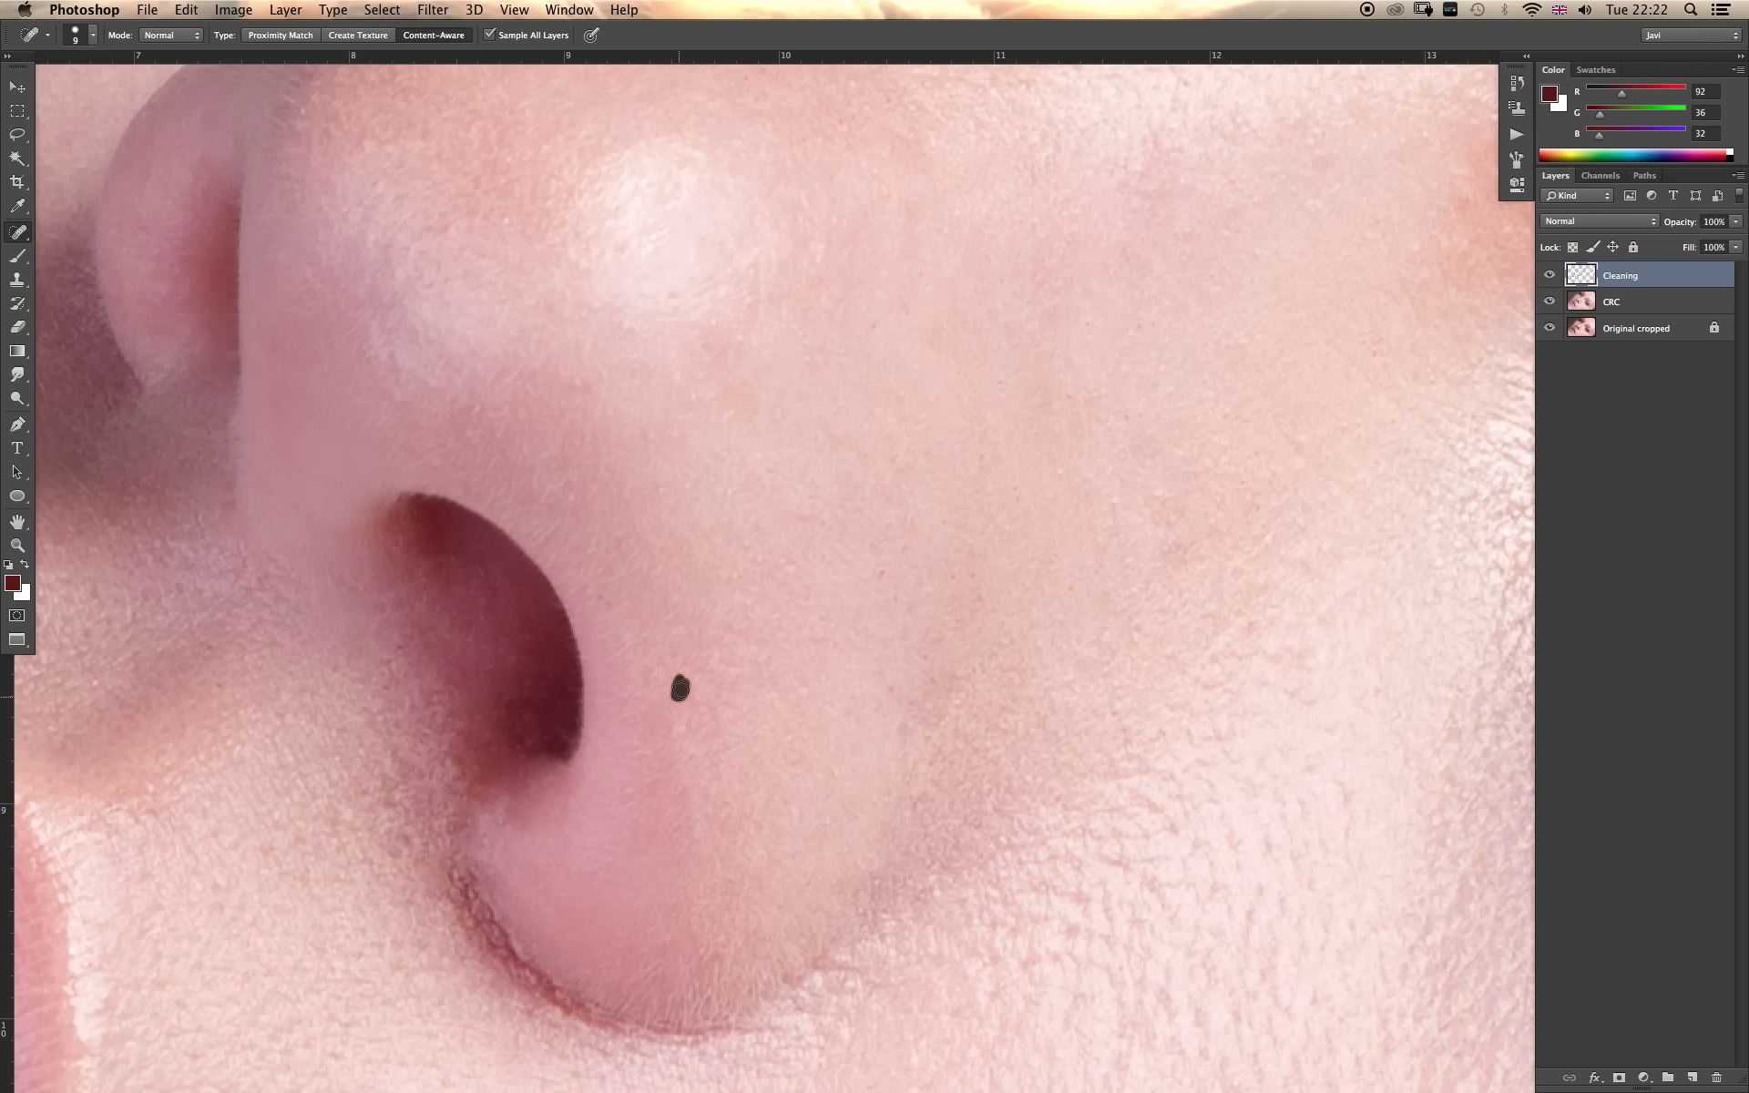
pyautogui.click(879, 574)
pyautogui.moveTo(942, 576); pyautogui.dragTo(988, 575)
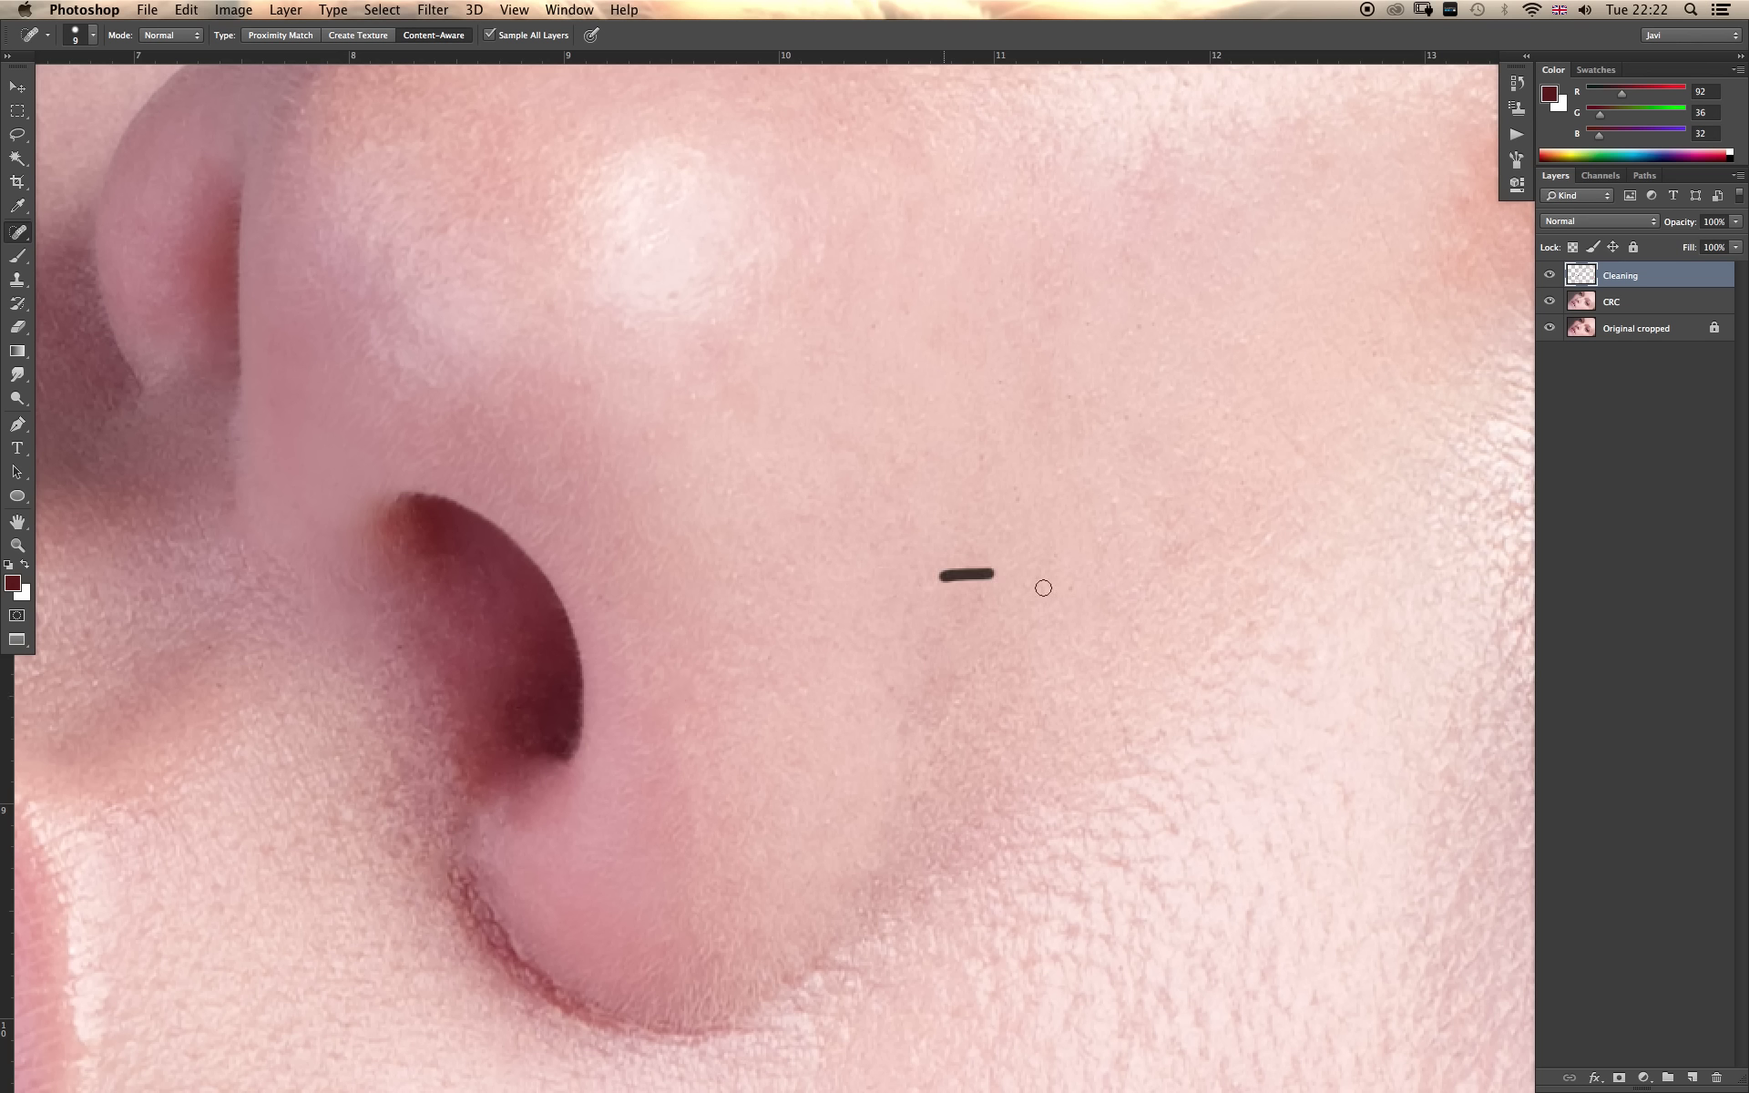
pyautogui.click(978, 460)
pyautogui.click(1007, 496)
pyautogui.click(1068, 590)
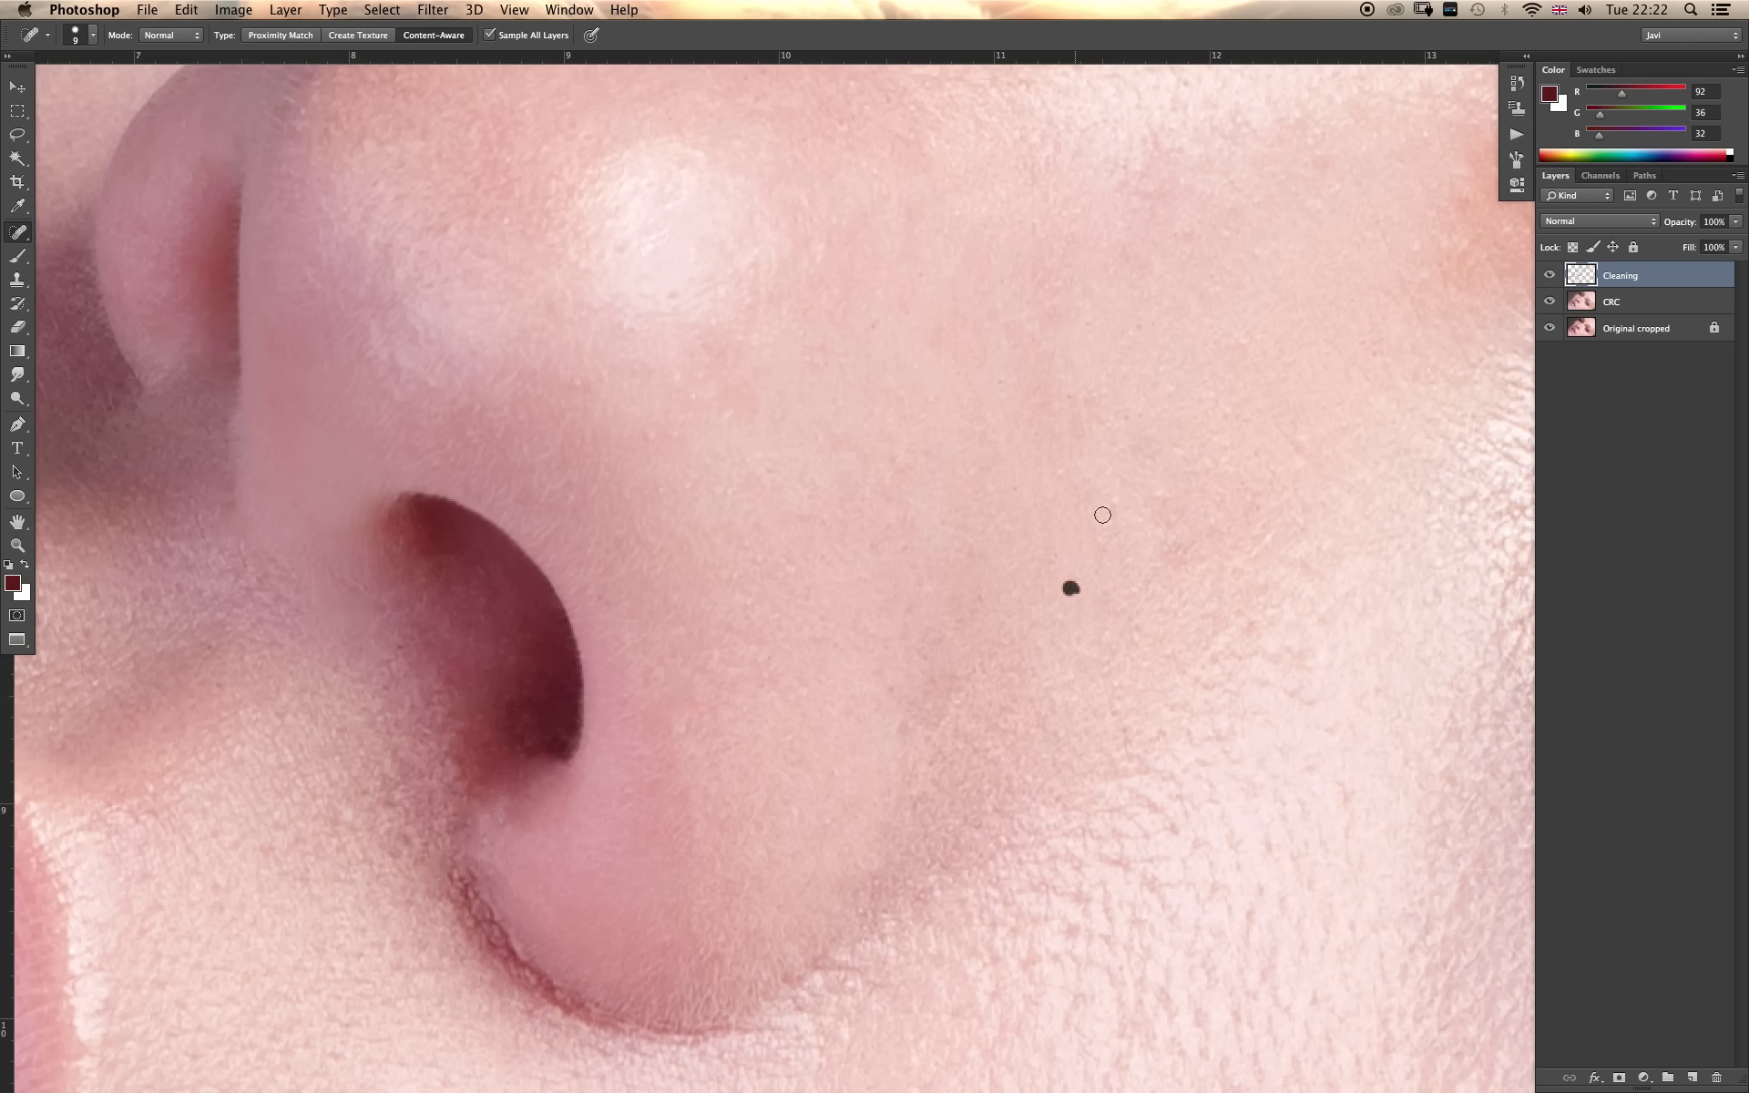
pyautogui.click(674, 299)
pyautogui.click(1251, 626)
# Spot-heal along the nostril crease and the patch within it.
pyautogui.moveTo(508, 941)
pyautogui.mouseDown()
pyautogui.moveTo(527, 965)
pyautogui.moveTo(475, 873)
pyautogui.mouseUp()
pyautogui.moveTo(513, 940)
pyautogui.mouseDown()
pyautogui.moveTo(562, 998)
pyautogui.moveTo(656, 1041)
pyautogui.moveTo(785, 1031)
pyautogui.moveTo(794, 973)
pyautogui.moveTo(826, 955)
pyautogui.moveTo(864, 983)
pyautogui.mouseUp()
pyautogui.click(528, 973)
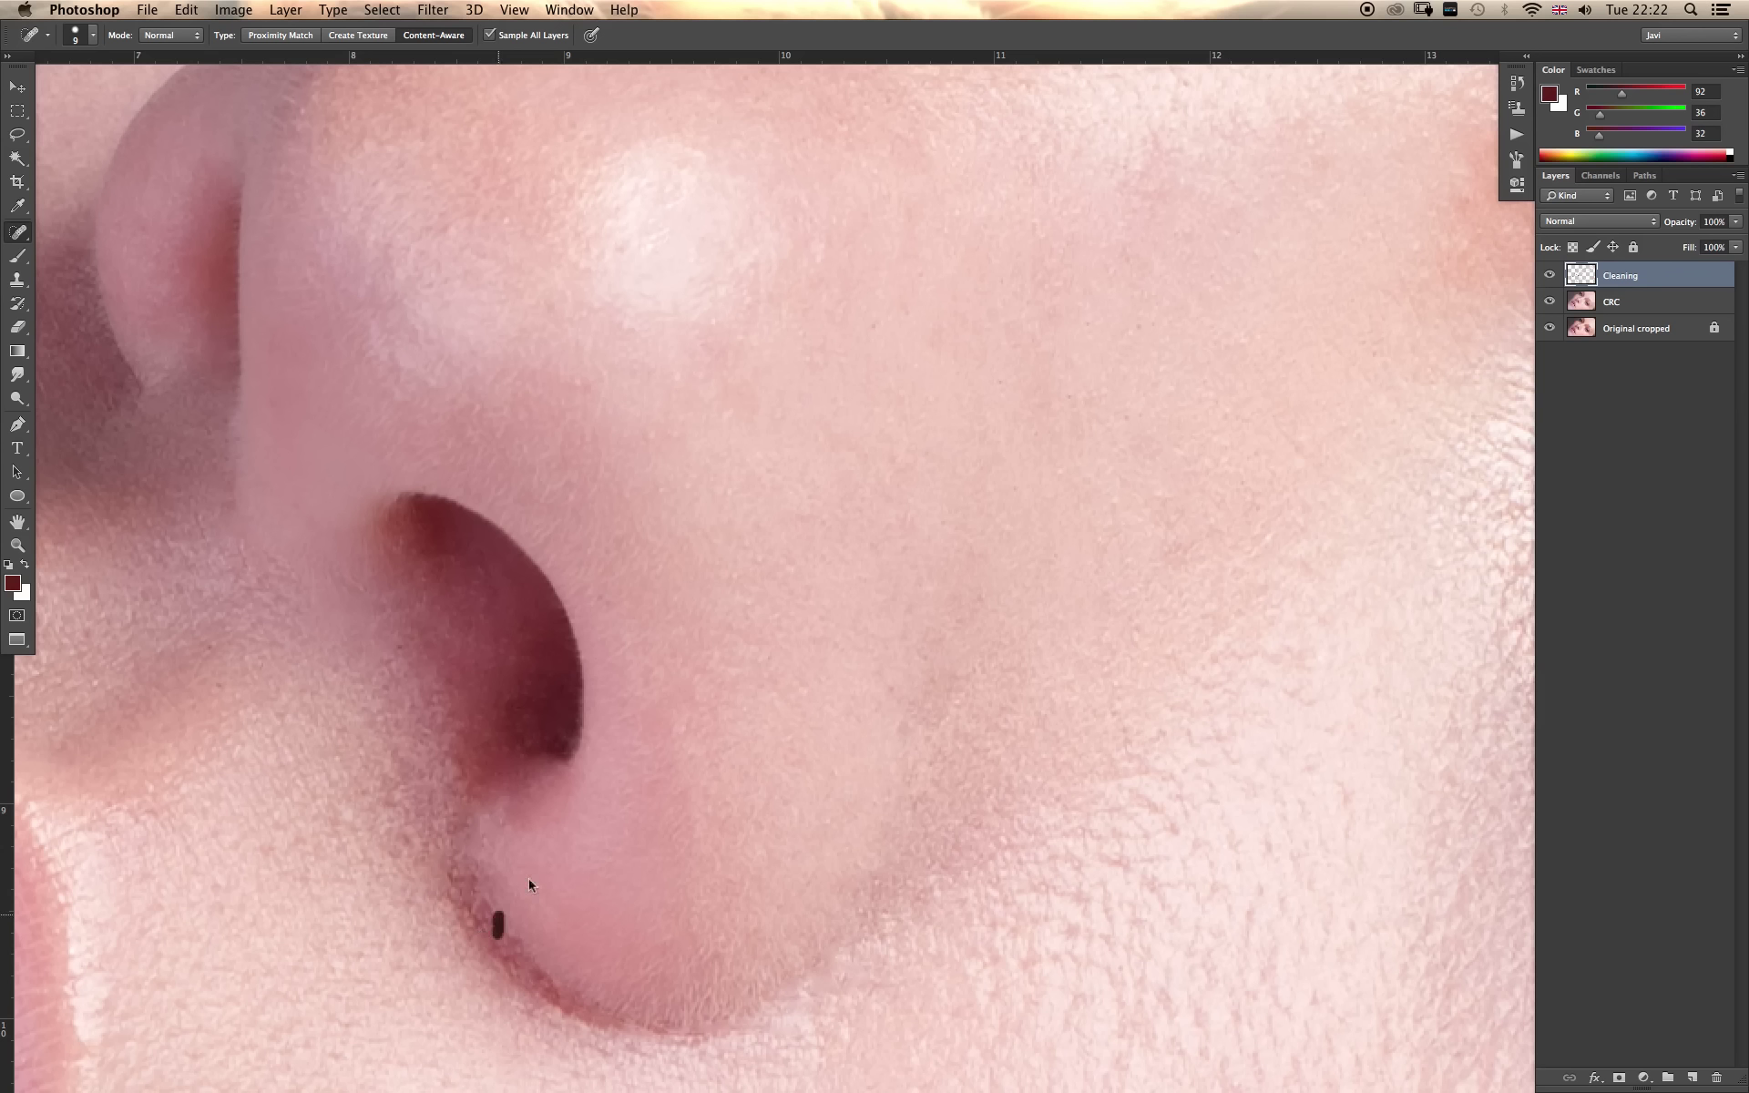
pyautogui.moveTo(491, 921)
pyautogui.mouseDown()
pyautogui.moveTo(467, 891)
pyautogui.moveTo(515, 938)
pyautogui.moveTo(516, 975)
pyautogui.moveTo(574, 1020)
pyautogui.moveTo(697, 1070)
pyautogui.moveTo(570, 1036)
pyautogui.mouseUp()
# Switch to the Healing Brush, centre the crease and sample skin below the nostril to heal its shadow.
pyautogui.press('s')
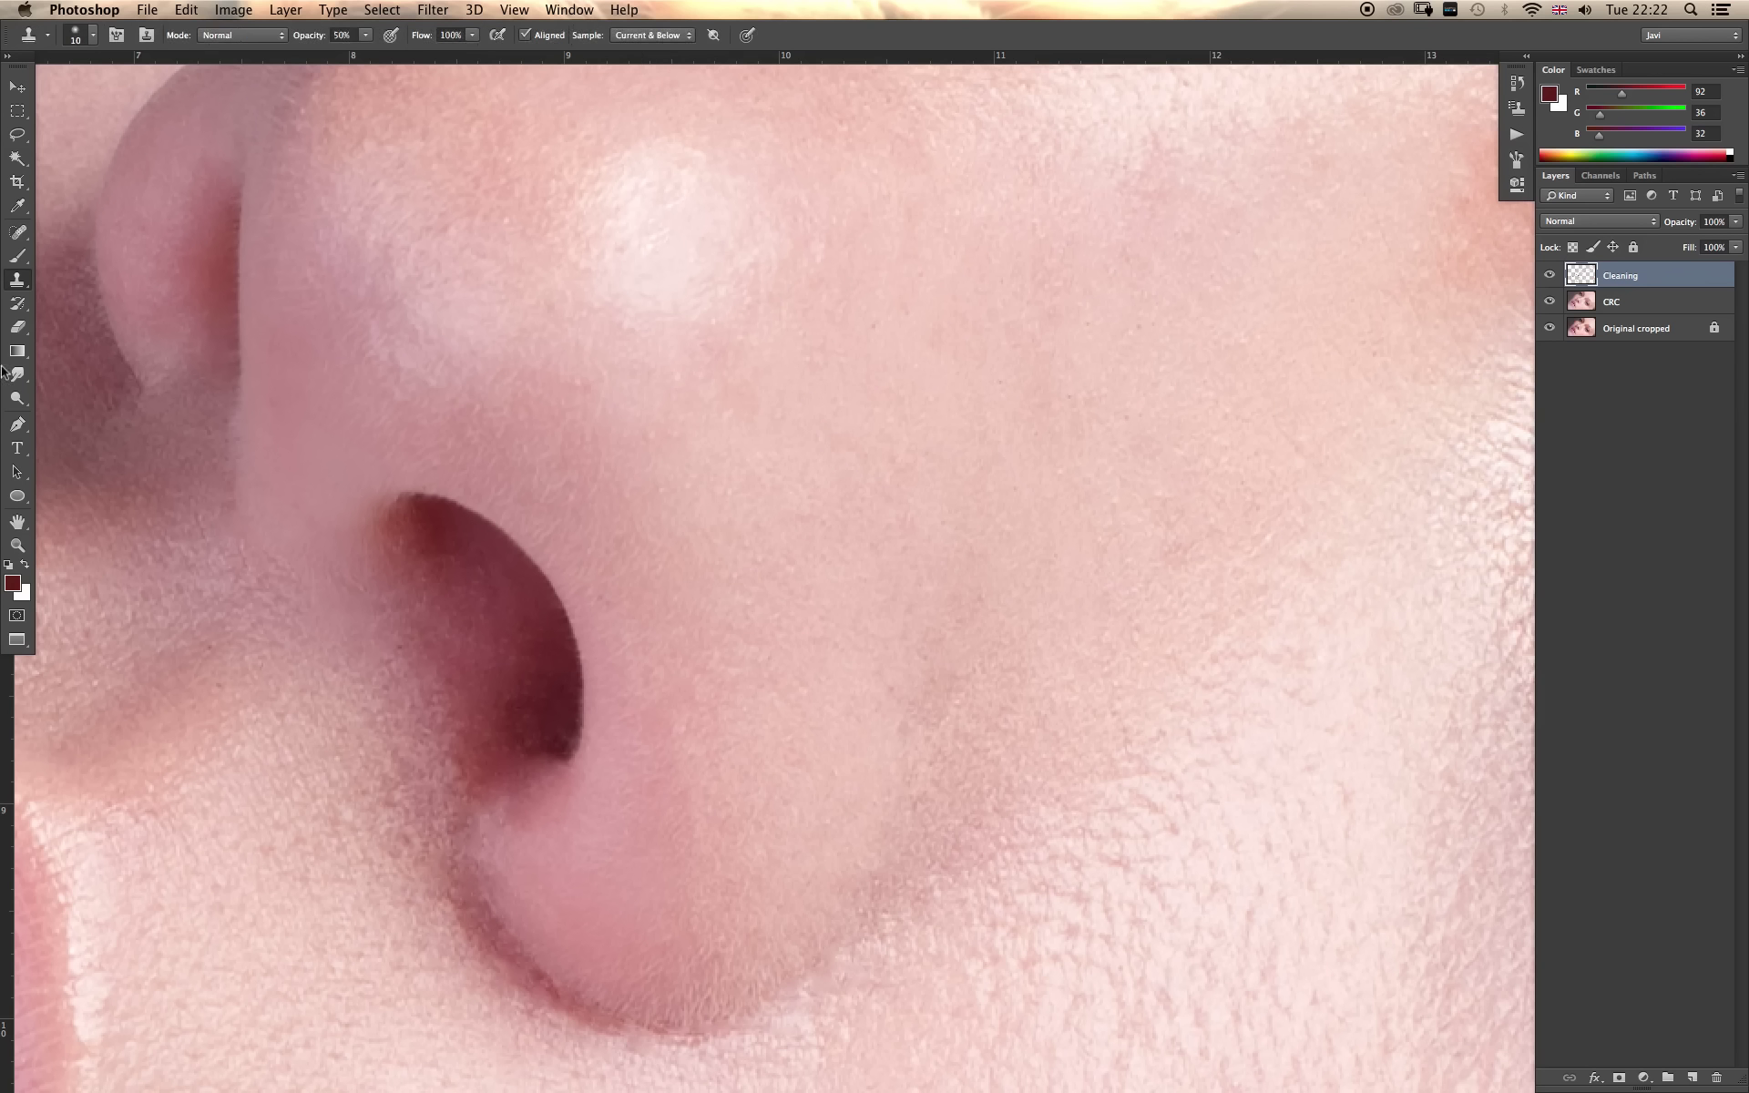
pyautogui.click(17, 232)
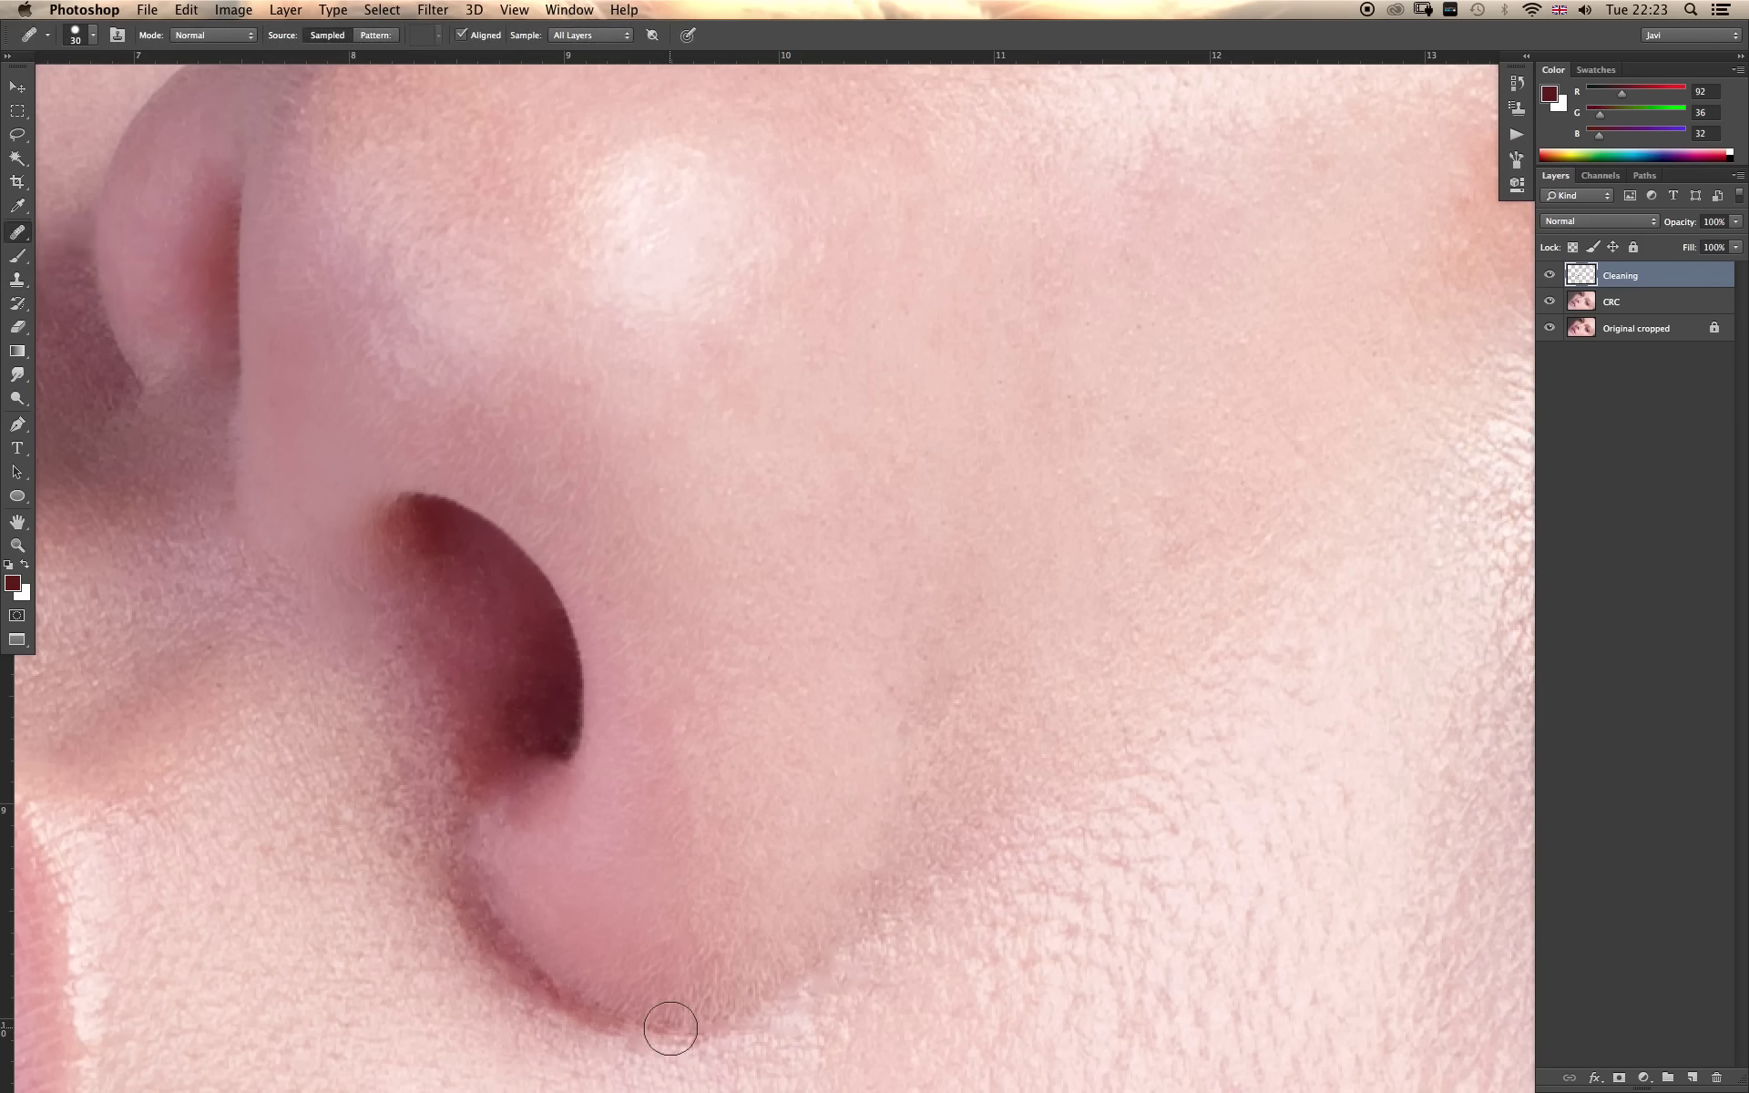
pyautogui.moveTo(668, 1057); pyautogui.dragTo(759, 728)
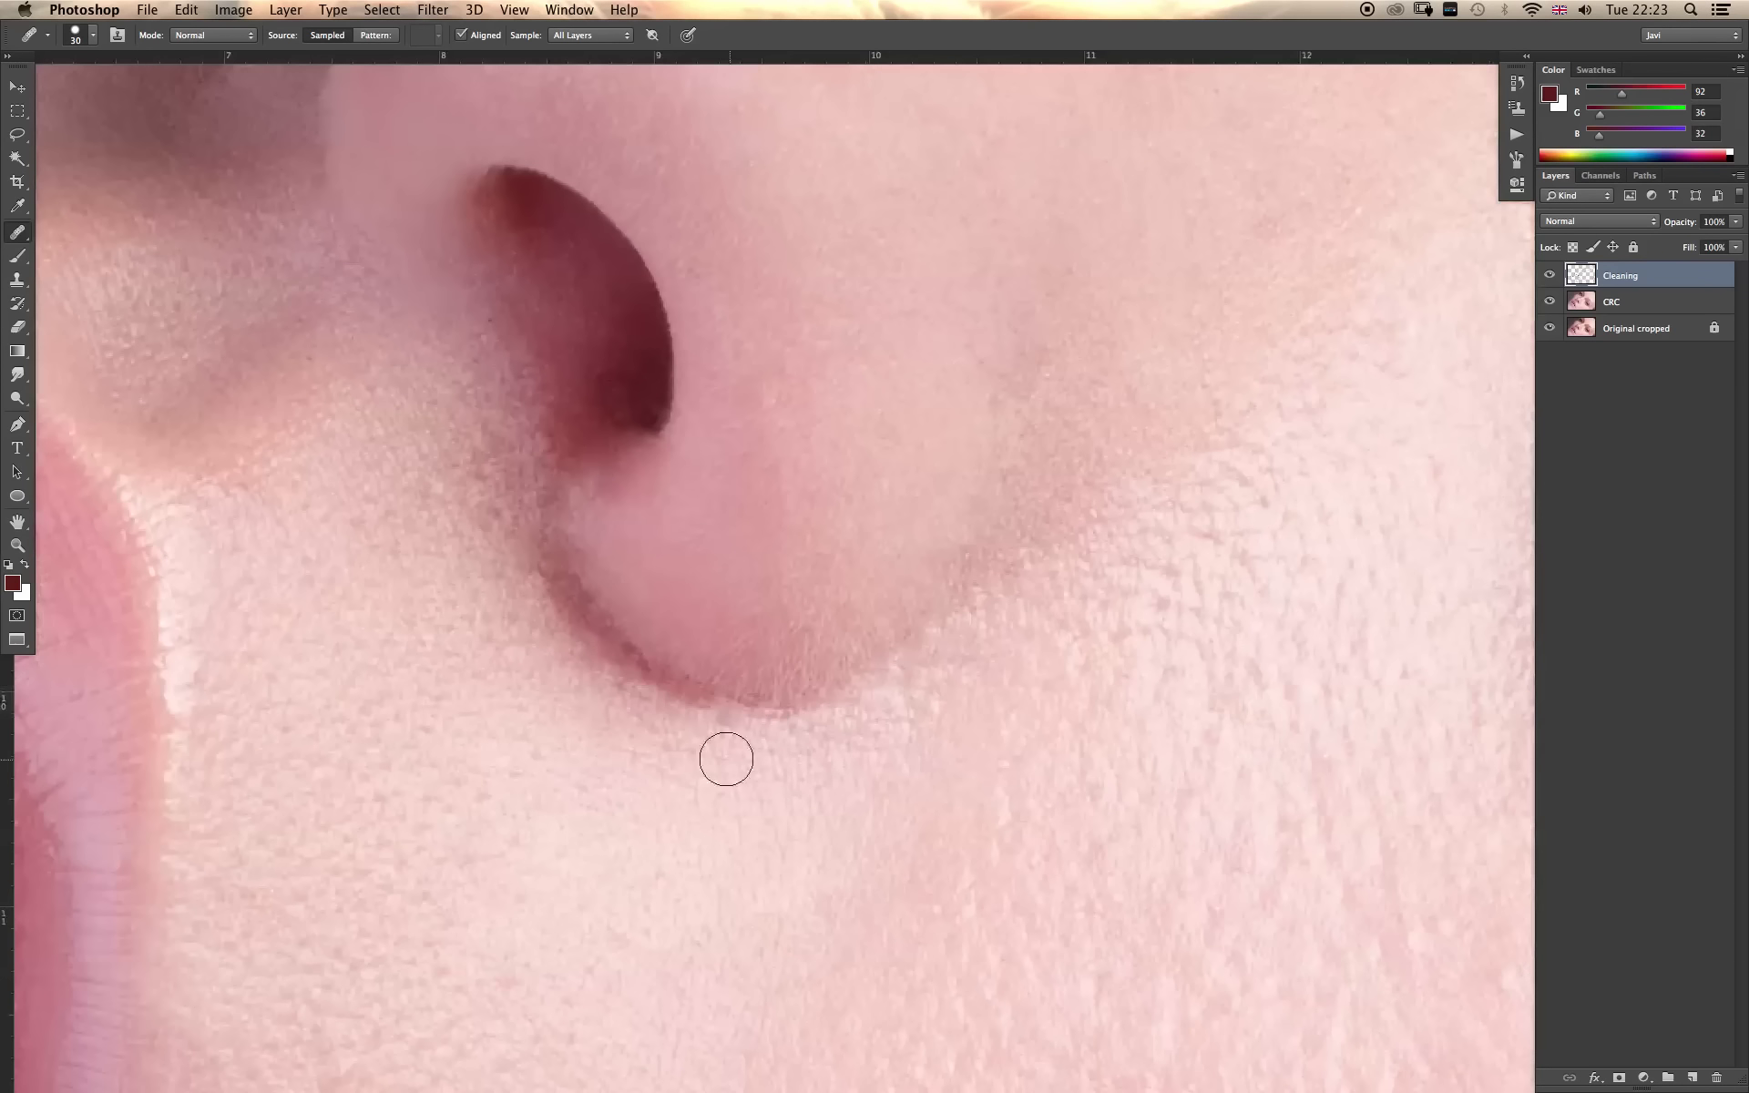
pyautogui.press('s')
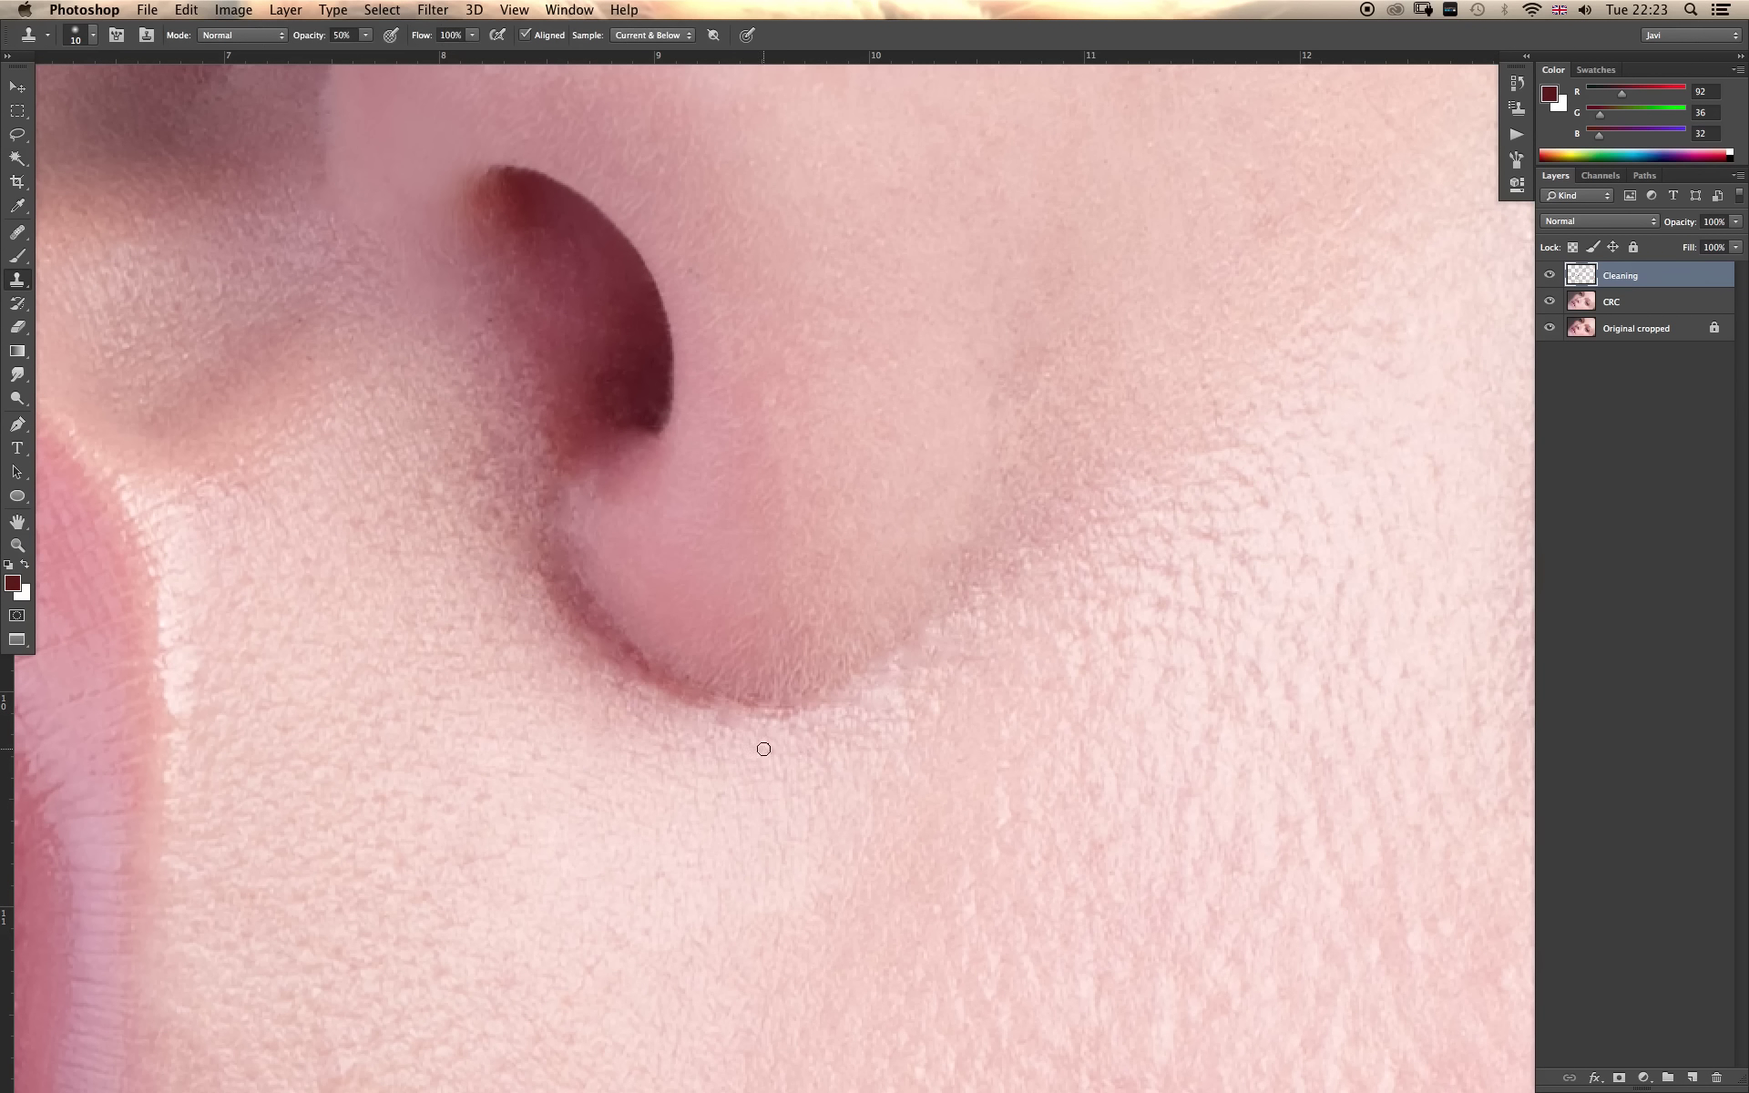
pyautogui.press('j')
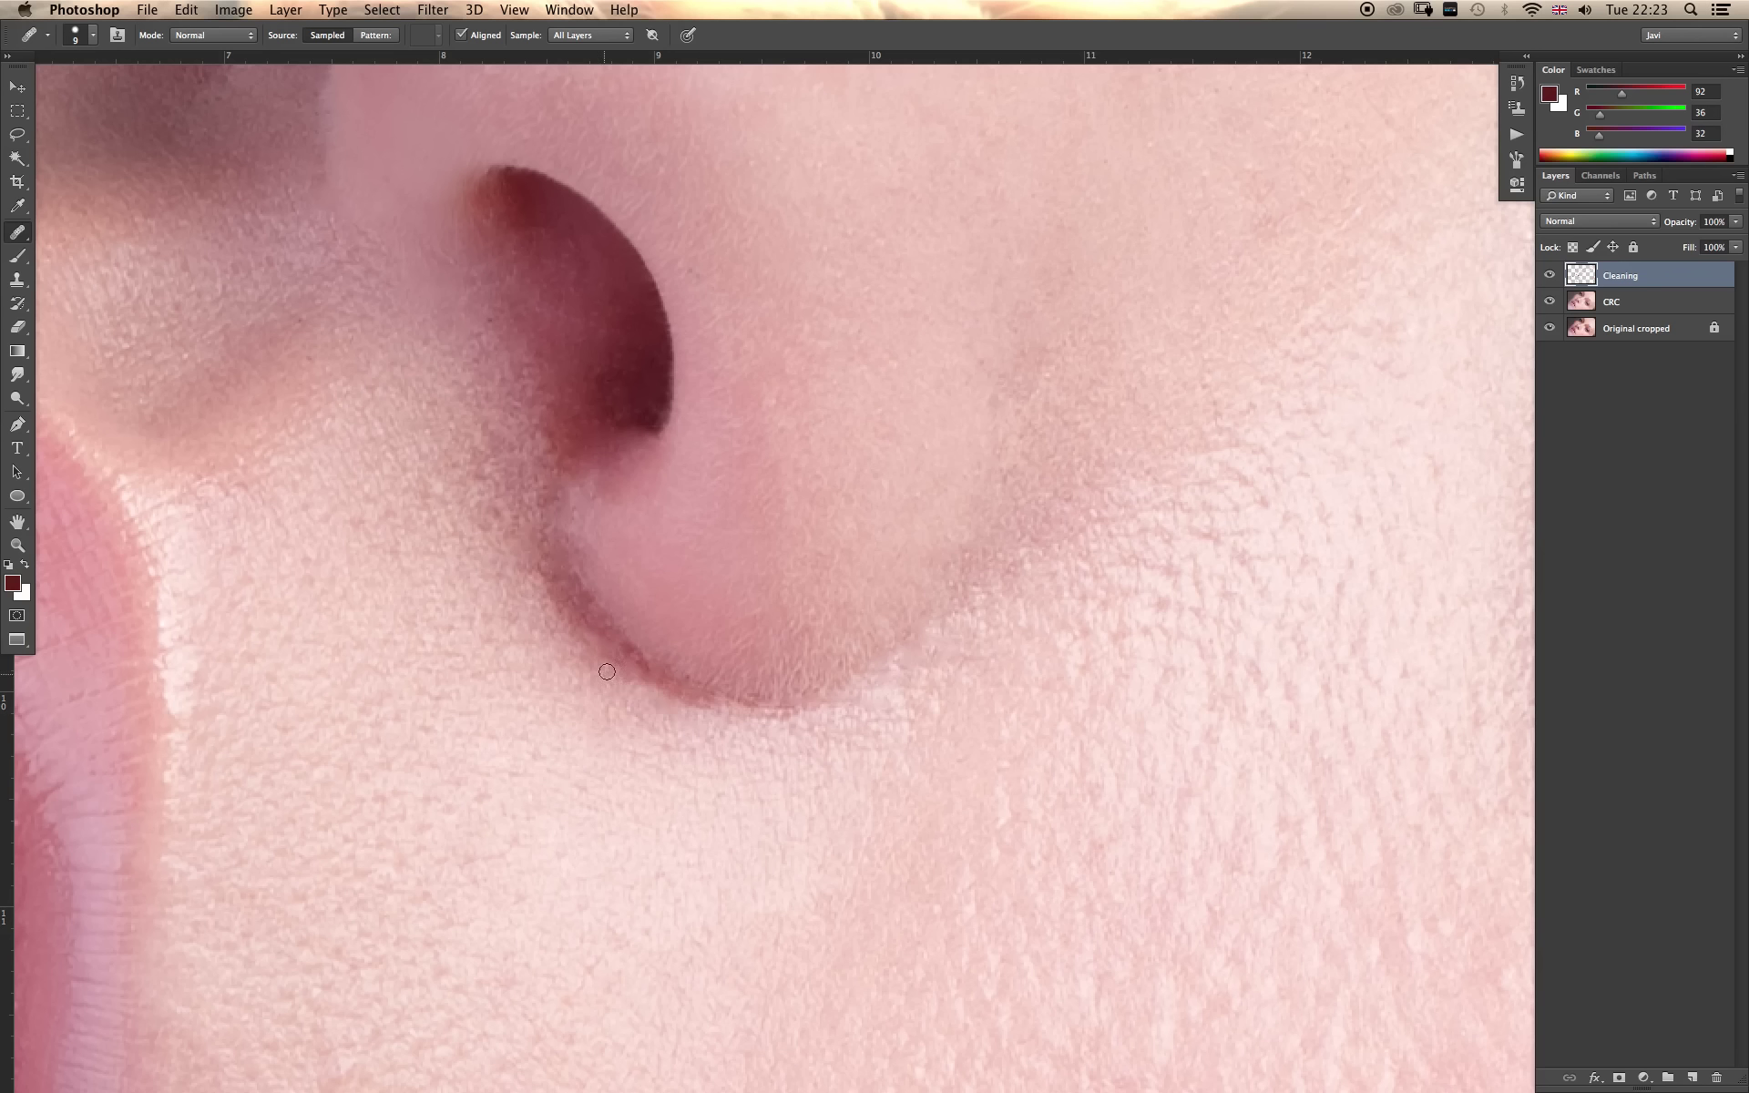
pyautogui.click(481, 494)
pyautogui.keyDown('alt'); pyautogui.click(466, 508); pyautogui.keyUp('alt')
# Zoom out to the whole face, then zoom in on the right eye.
pyautogui.press('z')
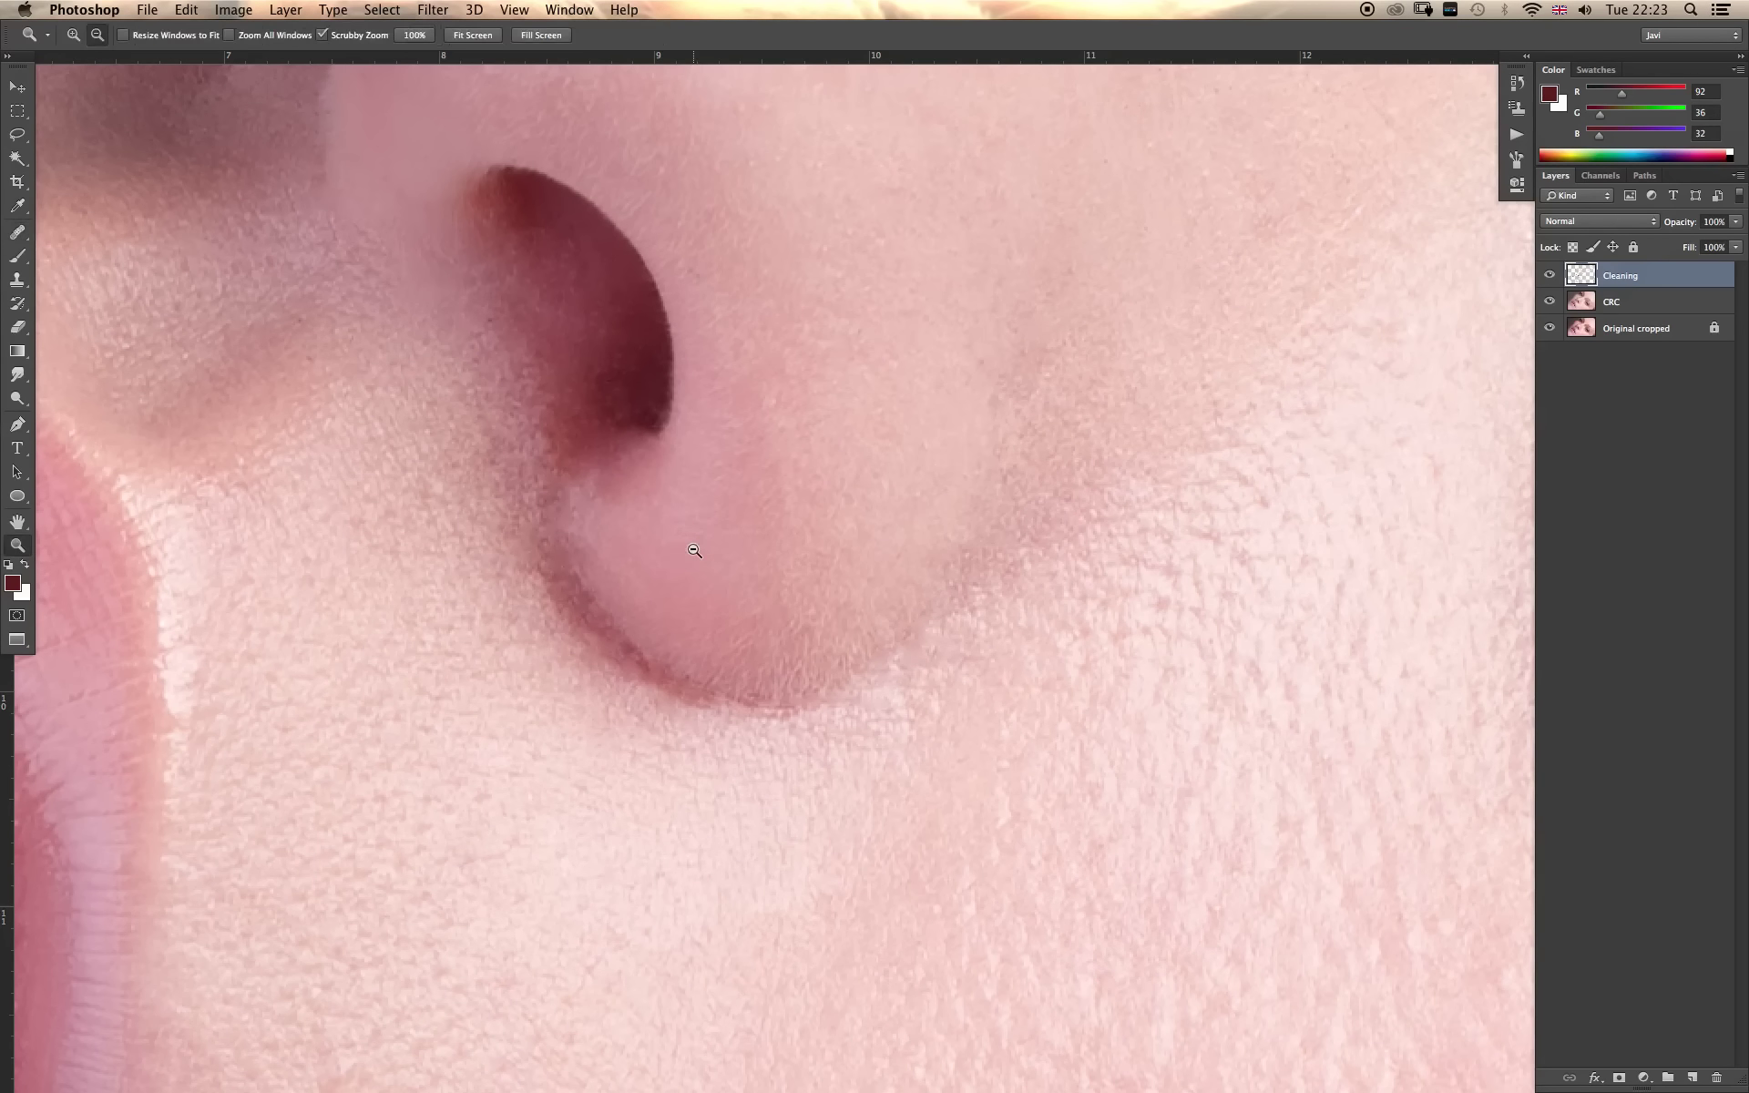
pyautogui.keyDown('alt'); pyautogui.click(694, 550); pyautogui.keyUp('alt')
pyautogui.keyDown('alt'); pyautogui.click(679, 559); pyautogui.keyUp('alt')
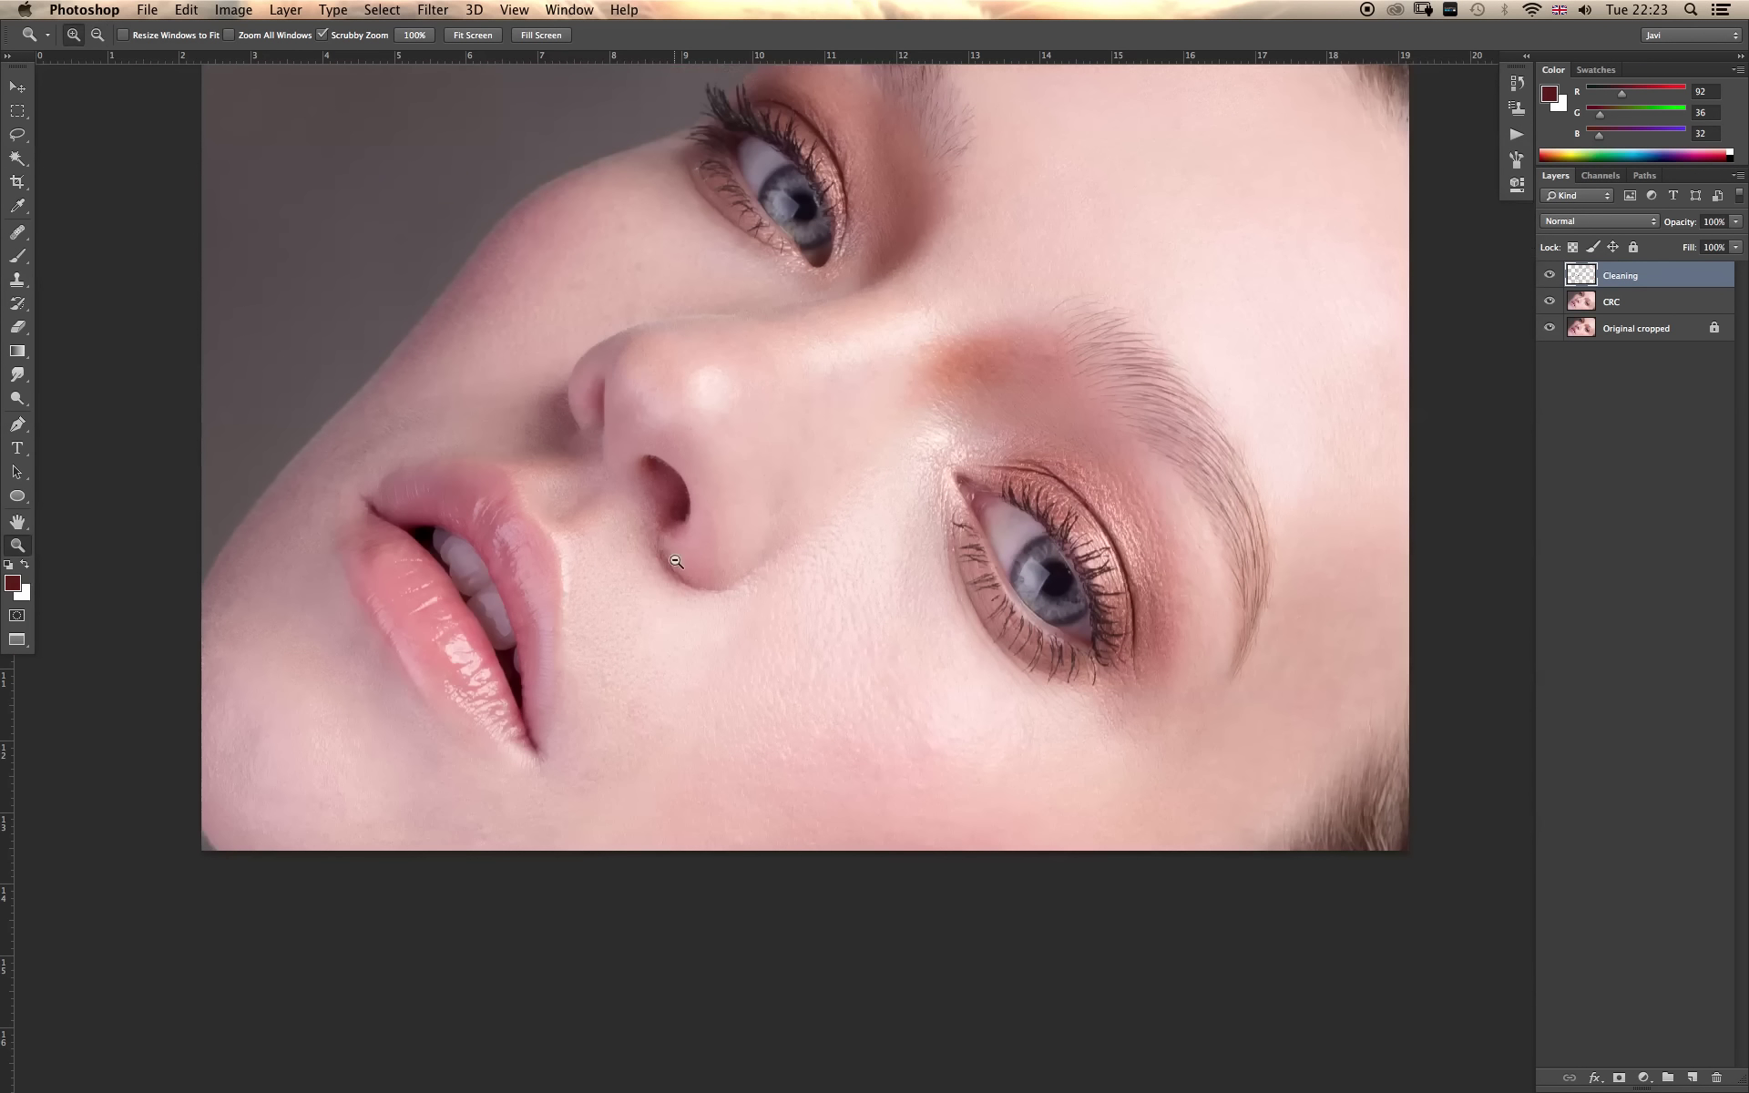
pyautogui.click(959, 574)
pyautogui.click(949, 528)
pyautogui.press('j')
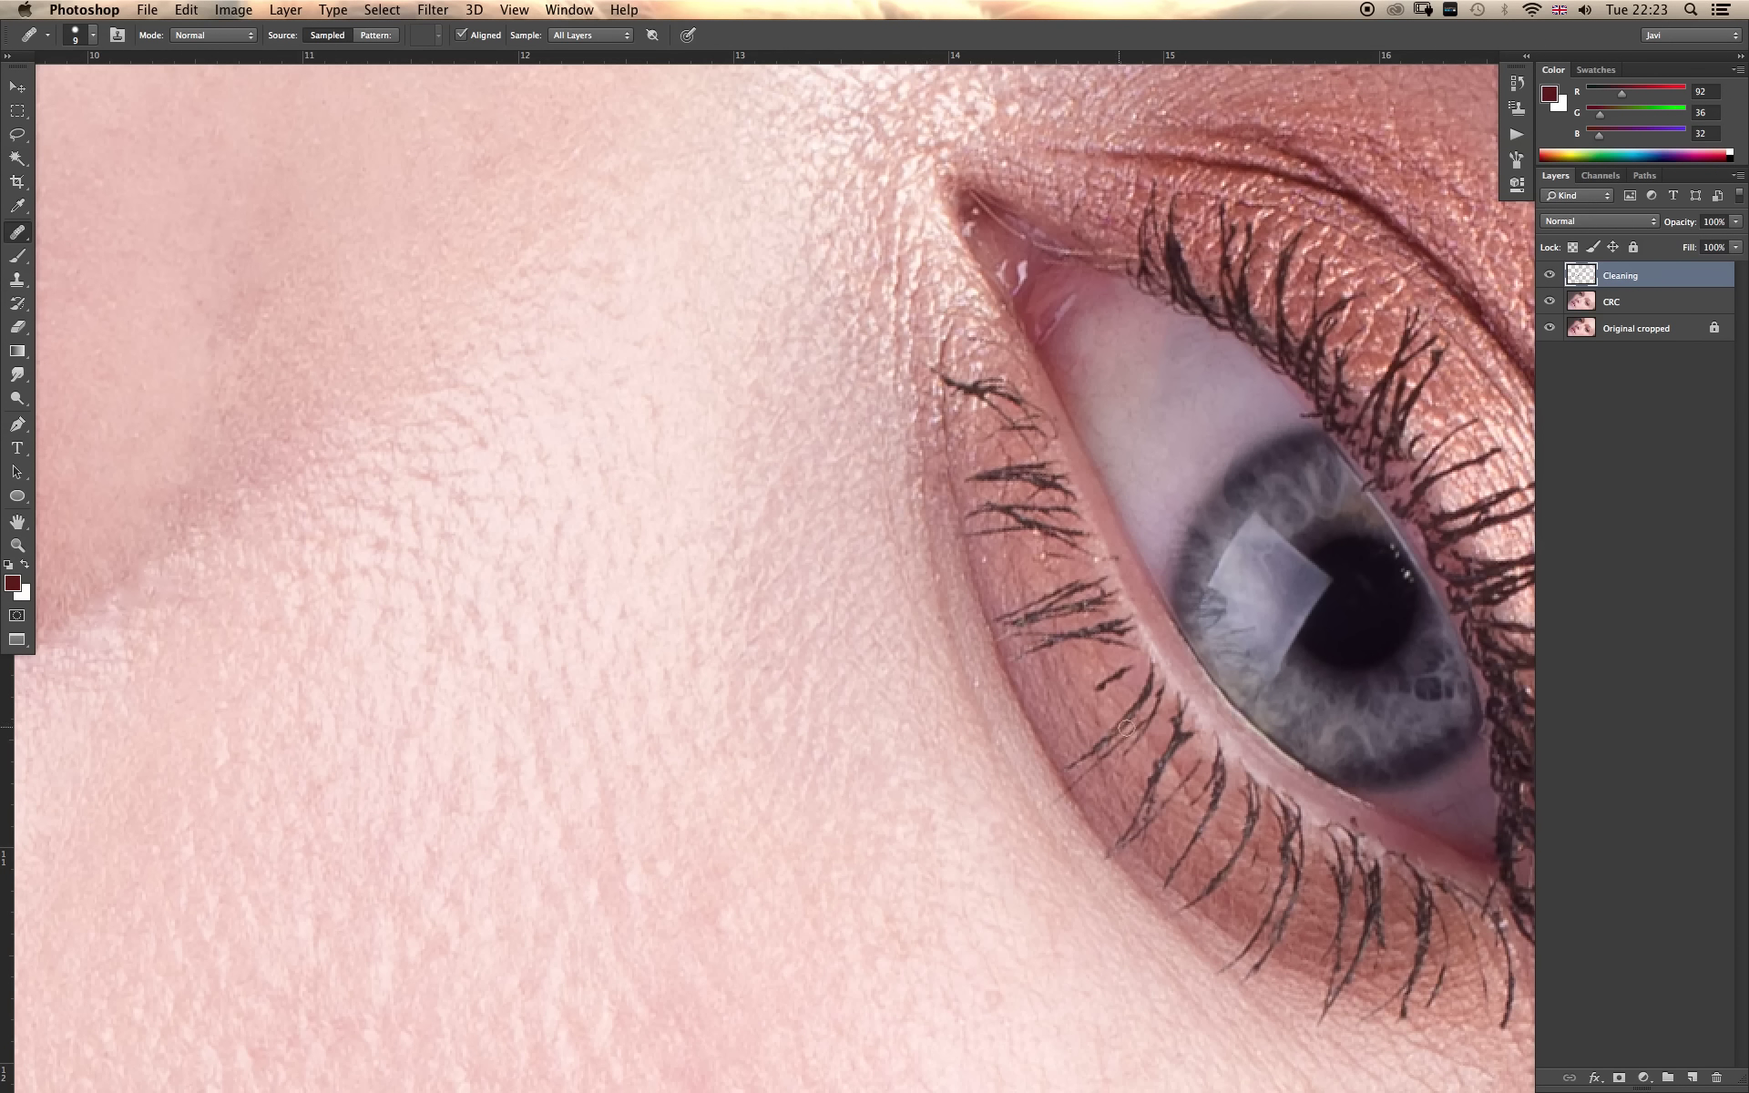
# Zoom back out from the eye and set the Healing Brush size to 30.
pyautogui.press('z')
pyautogui.keyDown('alt'); pyautogui.click(1221, 984); pyautogui.keyUp('alt')
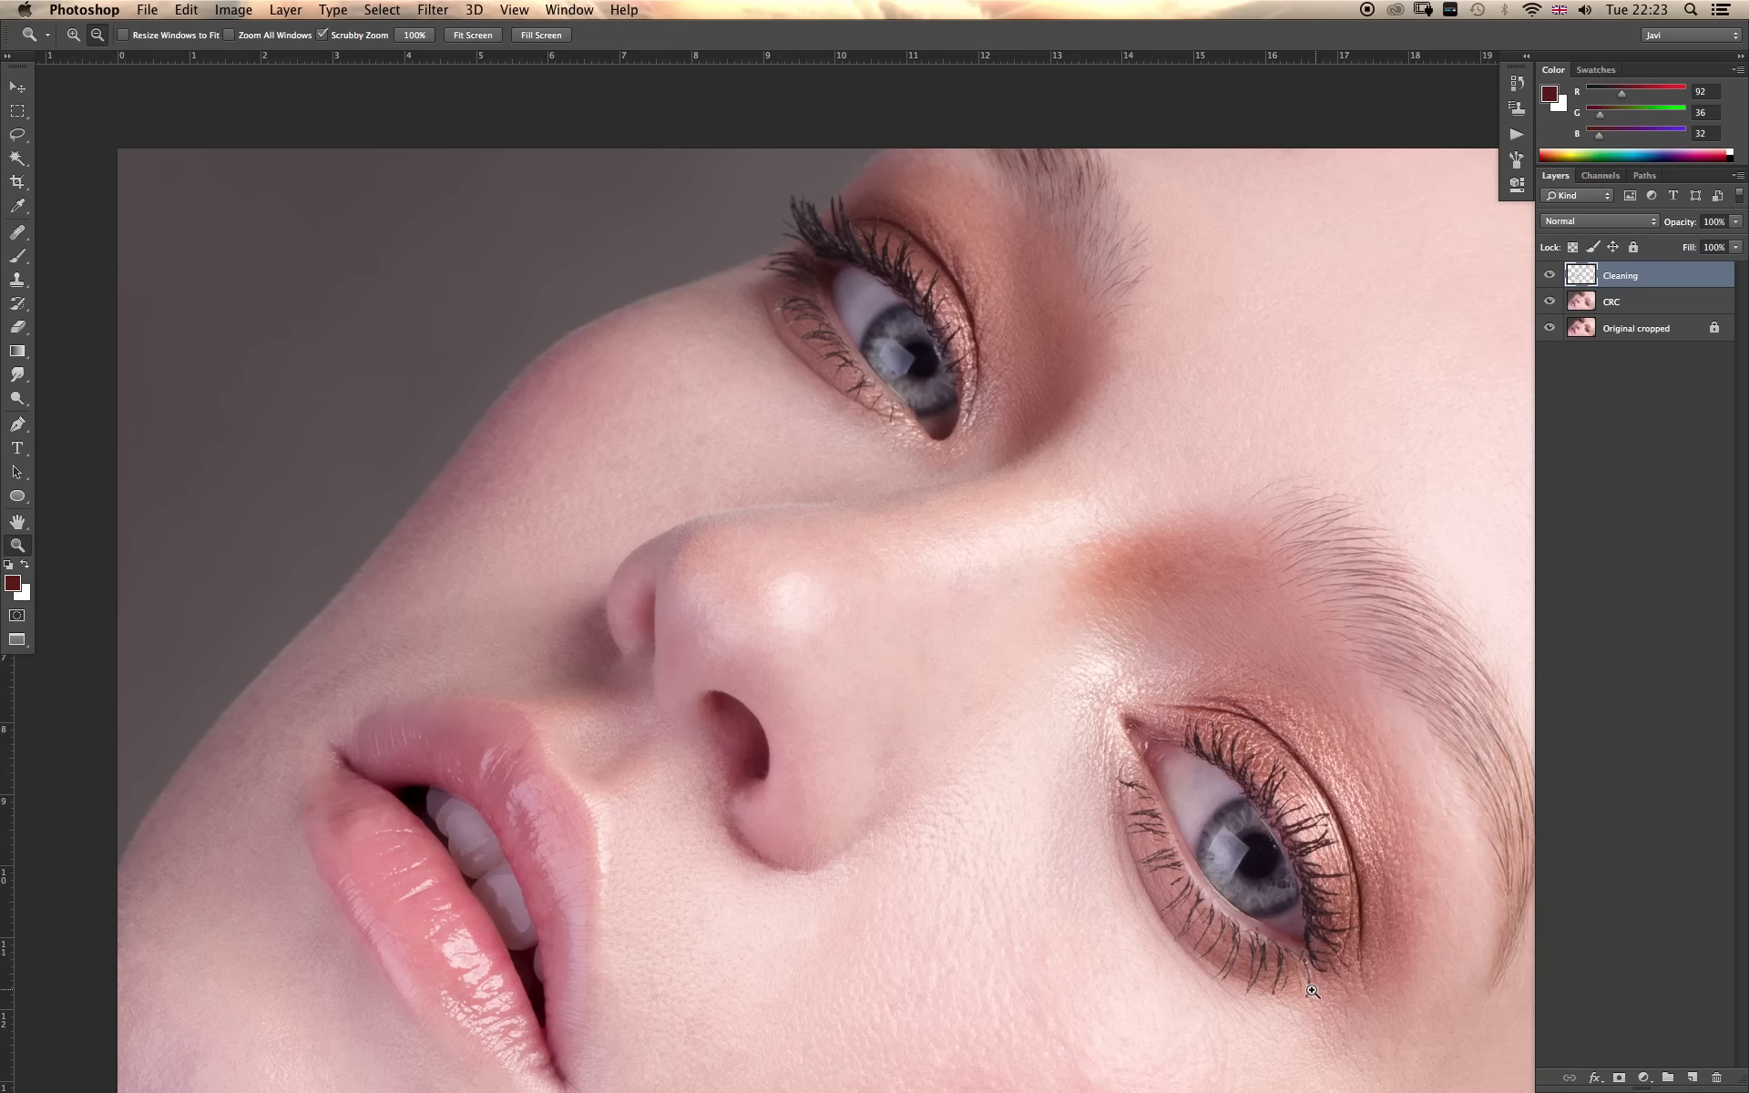
pyautogui.scroll(-5, 1008, 786)
pyautogui.hscroll(3, 1007, 786)
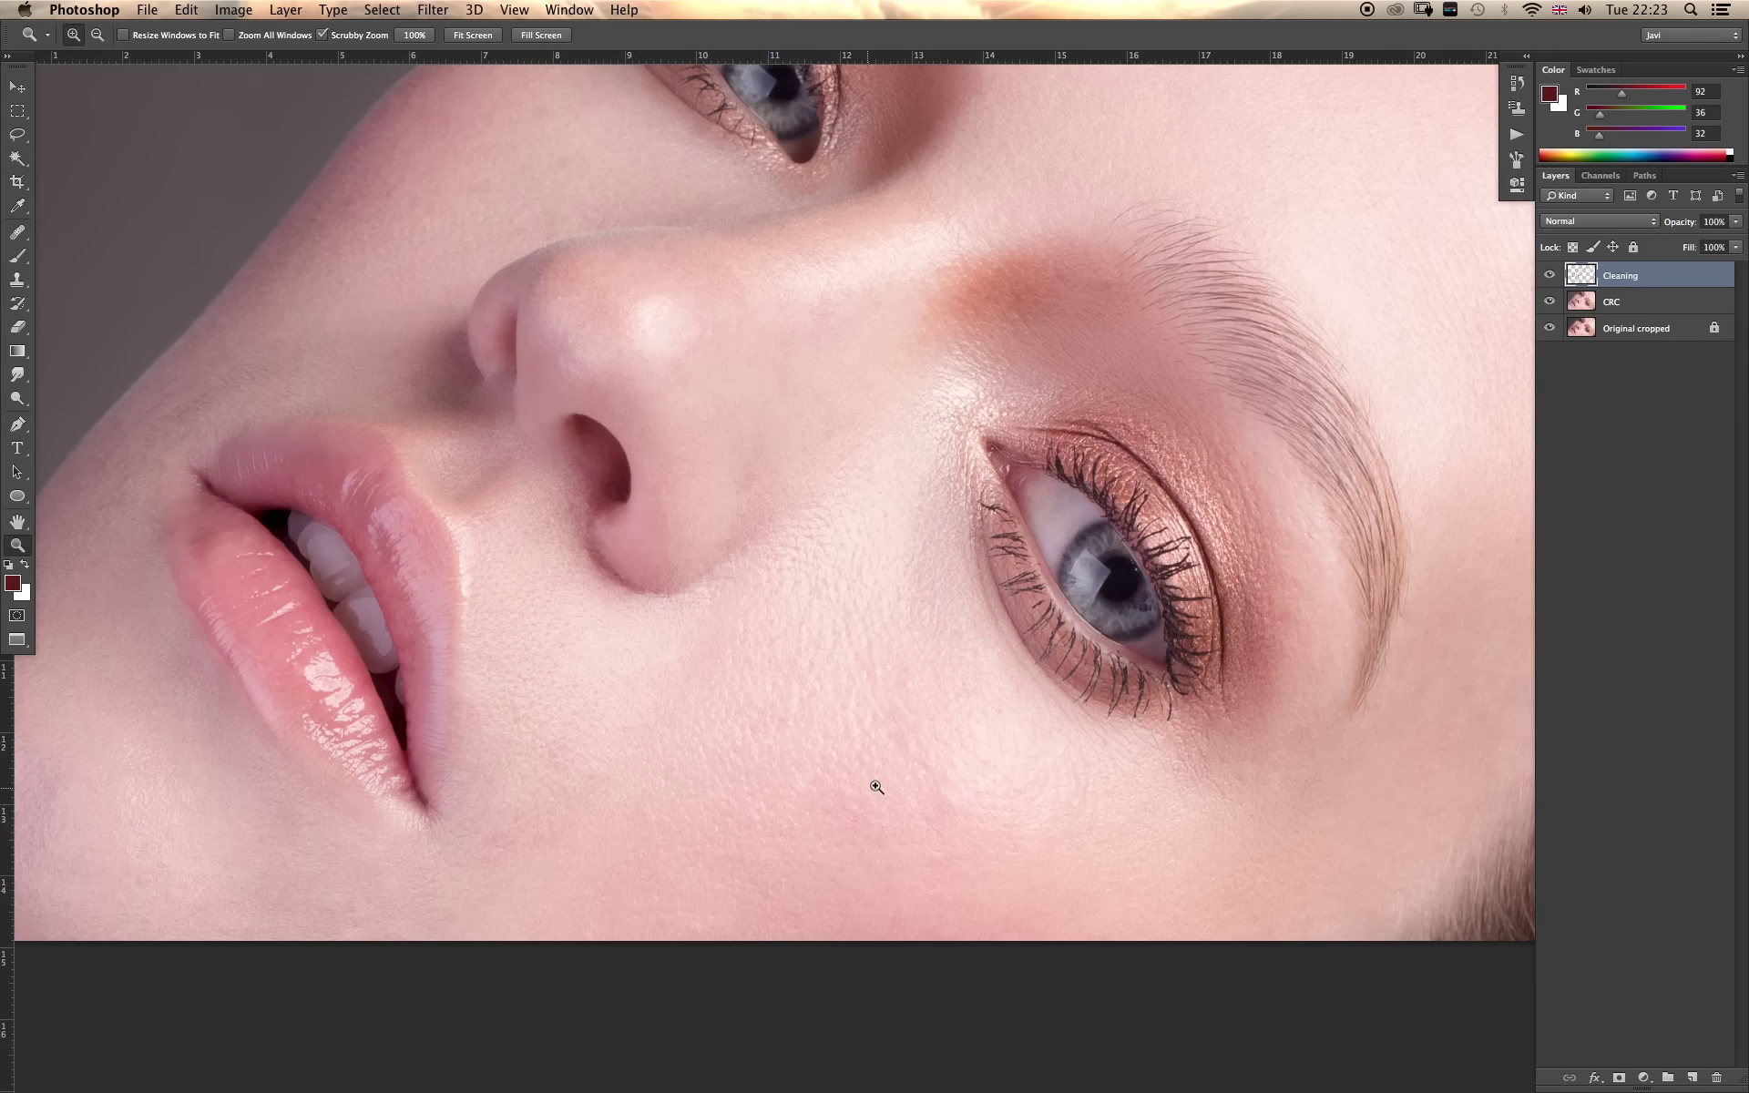
pyautogui.press('j')
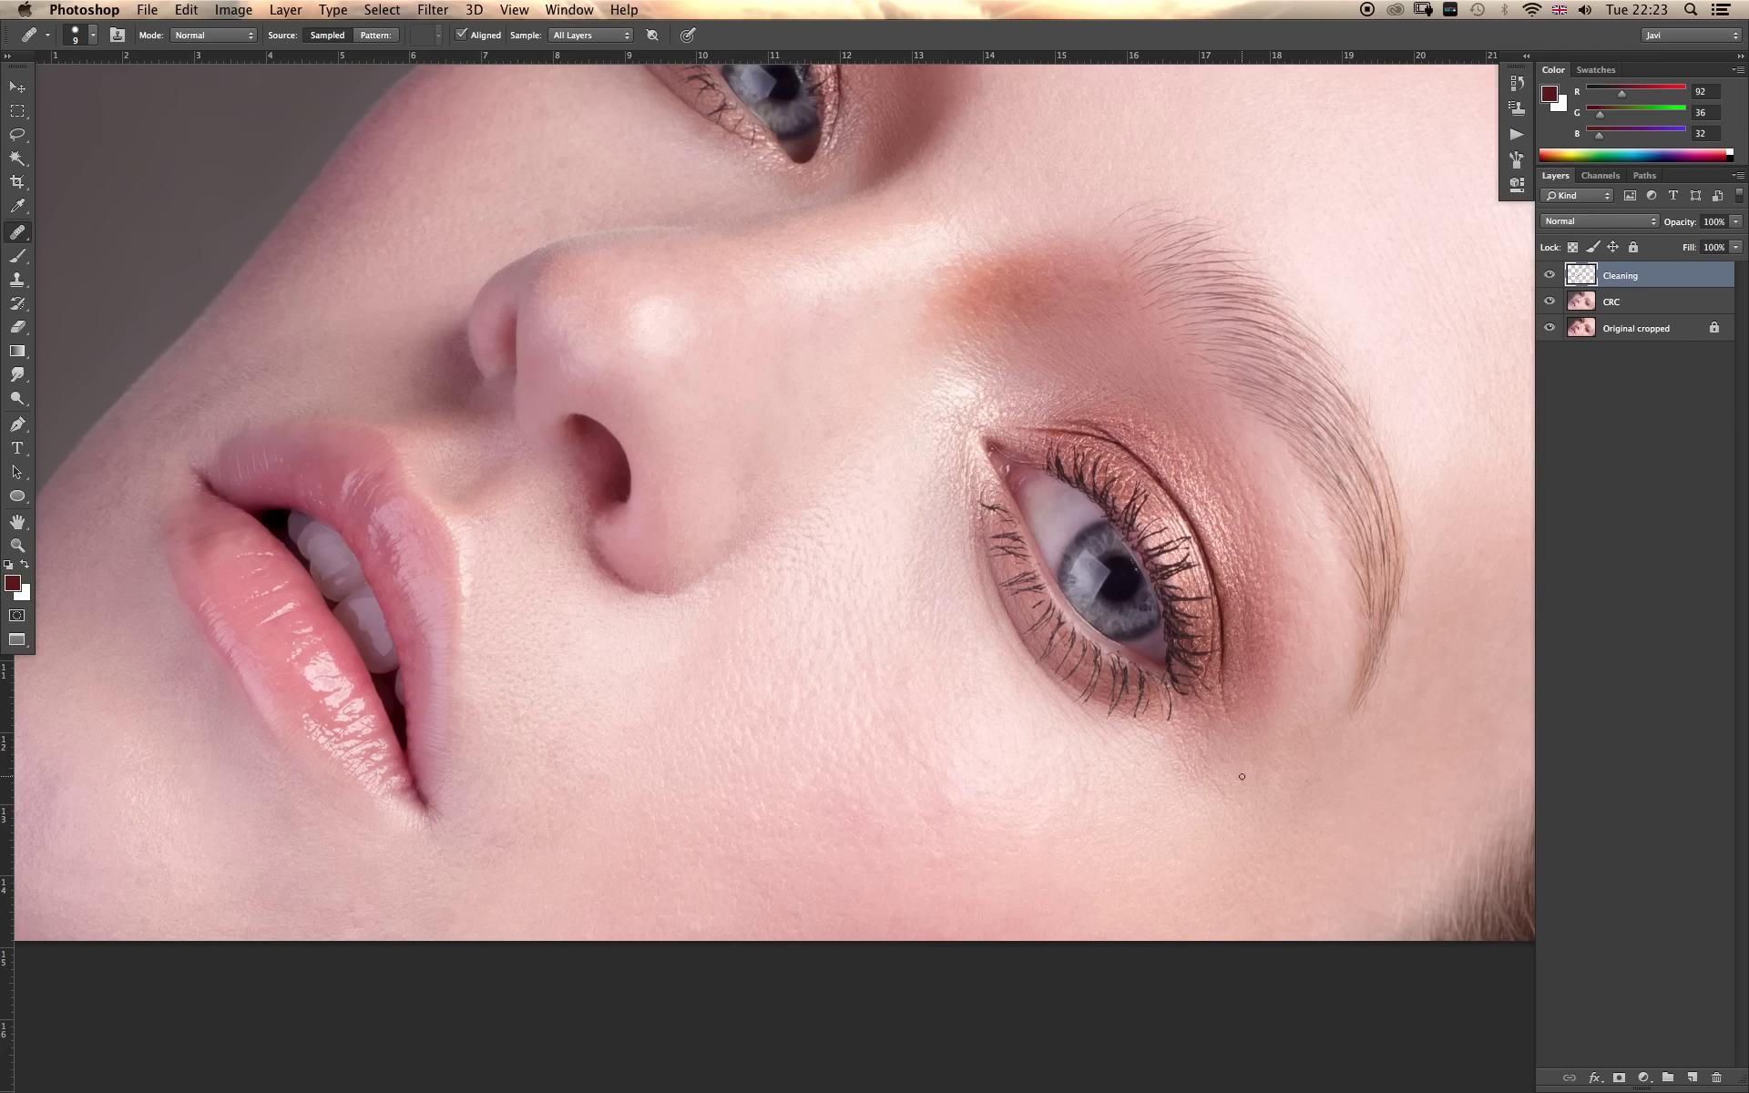
pyautogui.press(']')
pyautogui.press(']')
pyautogui.press(']')
# Zoom into the inner eye corner and spot-heal it.
pyautogui.press('z')
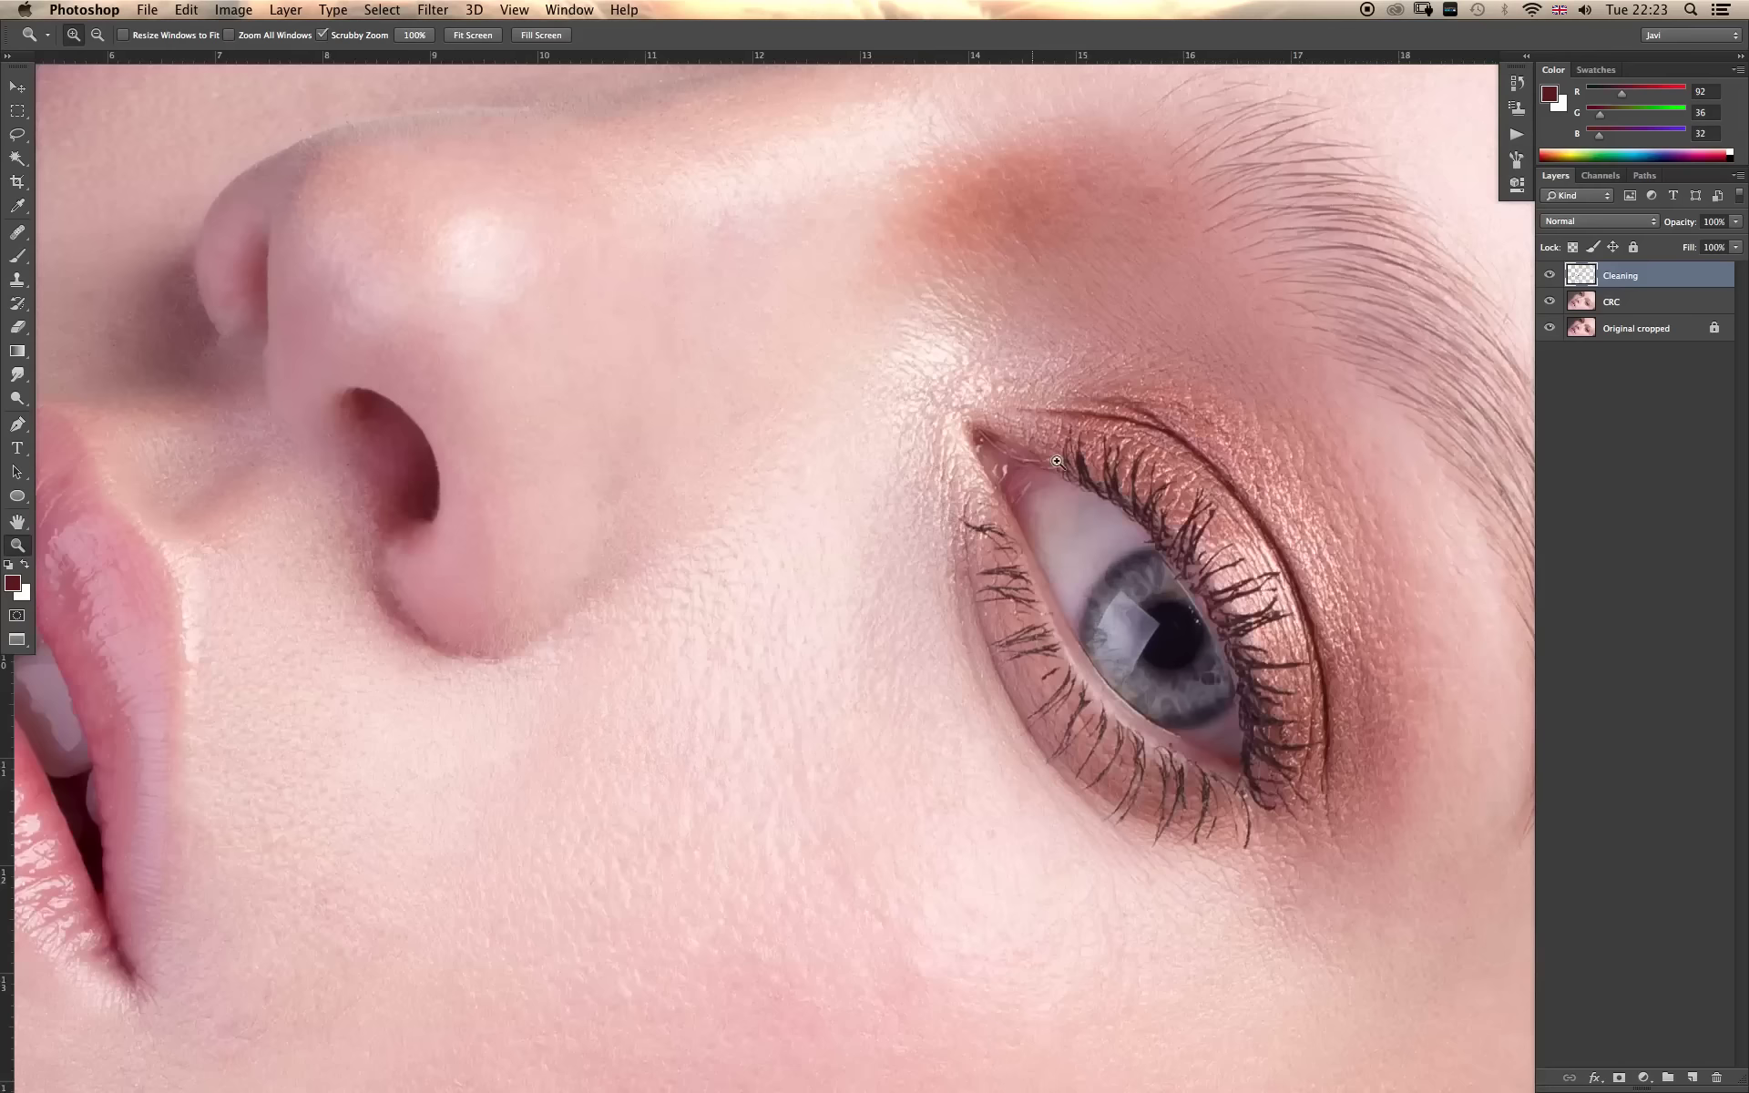
pyautogui.moveTo(1015, 468); pyautogui.dragTo(1206, 250)
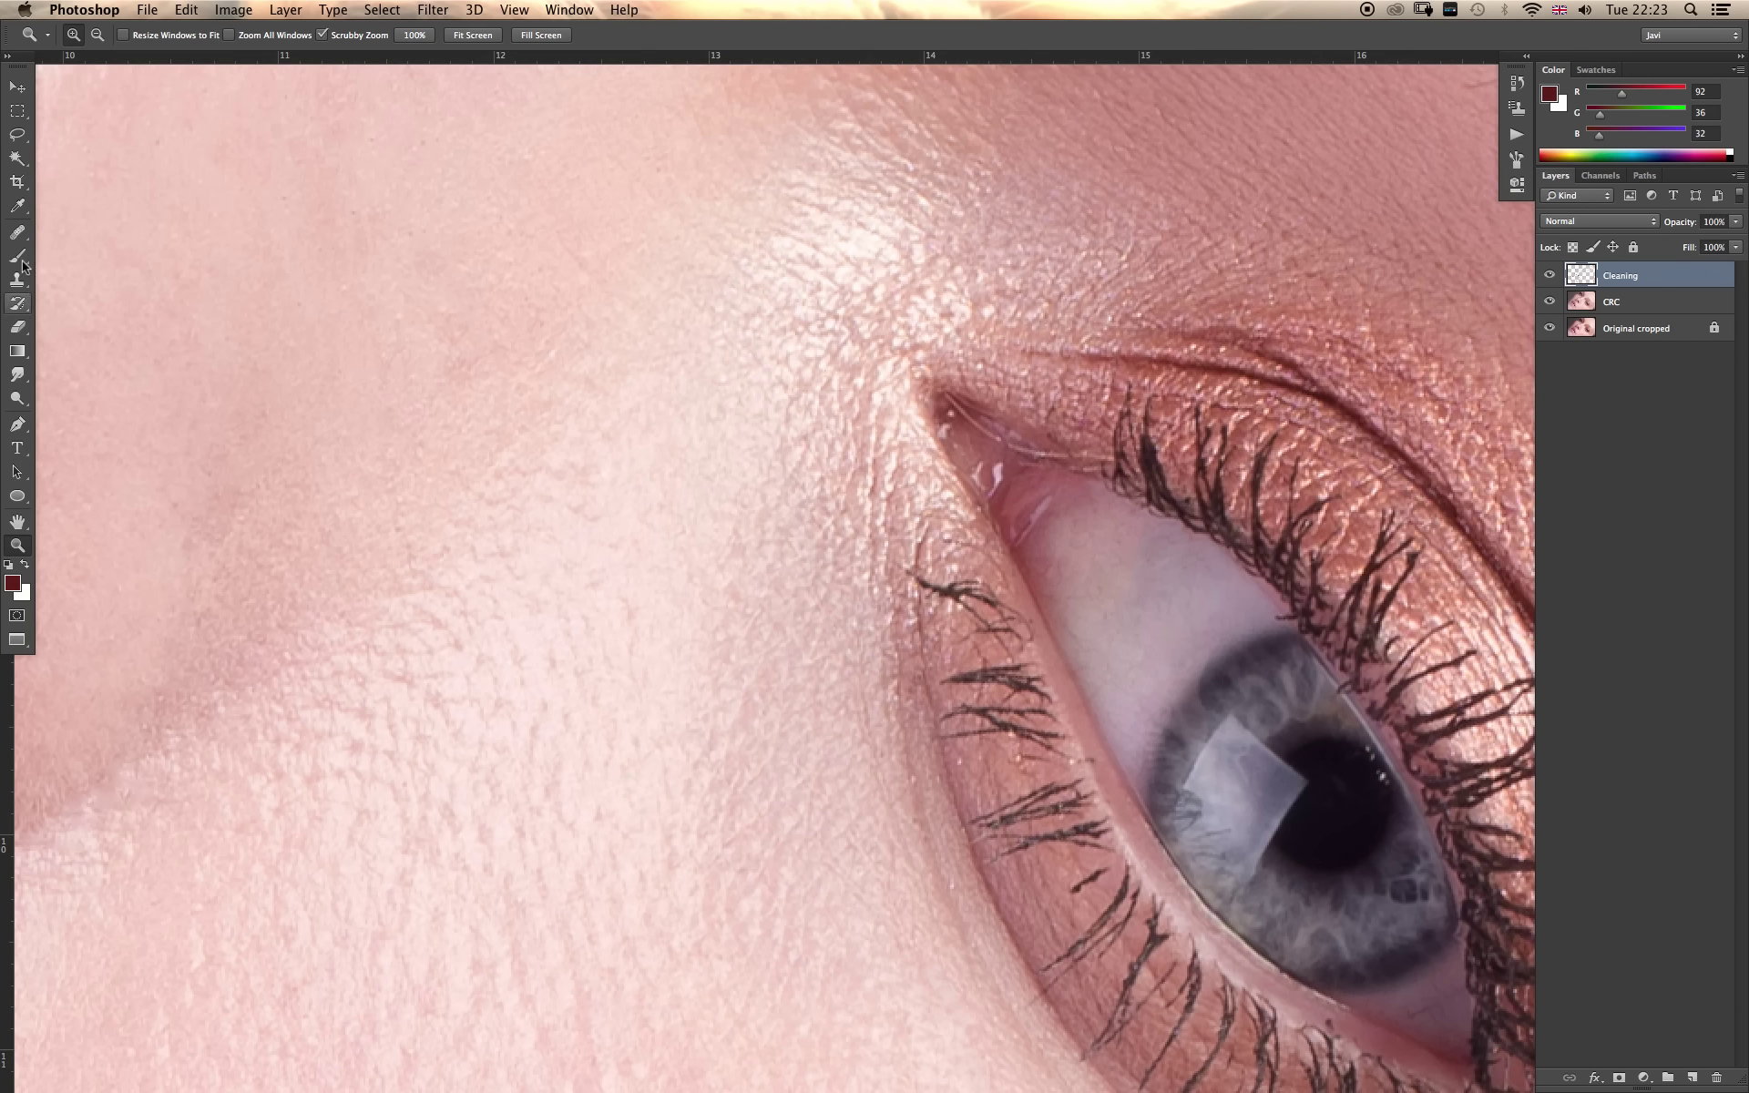
pyautogui.moveTo(16, 231); pyautogui.dragTo(87, 231)
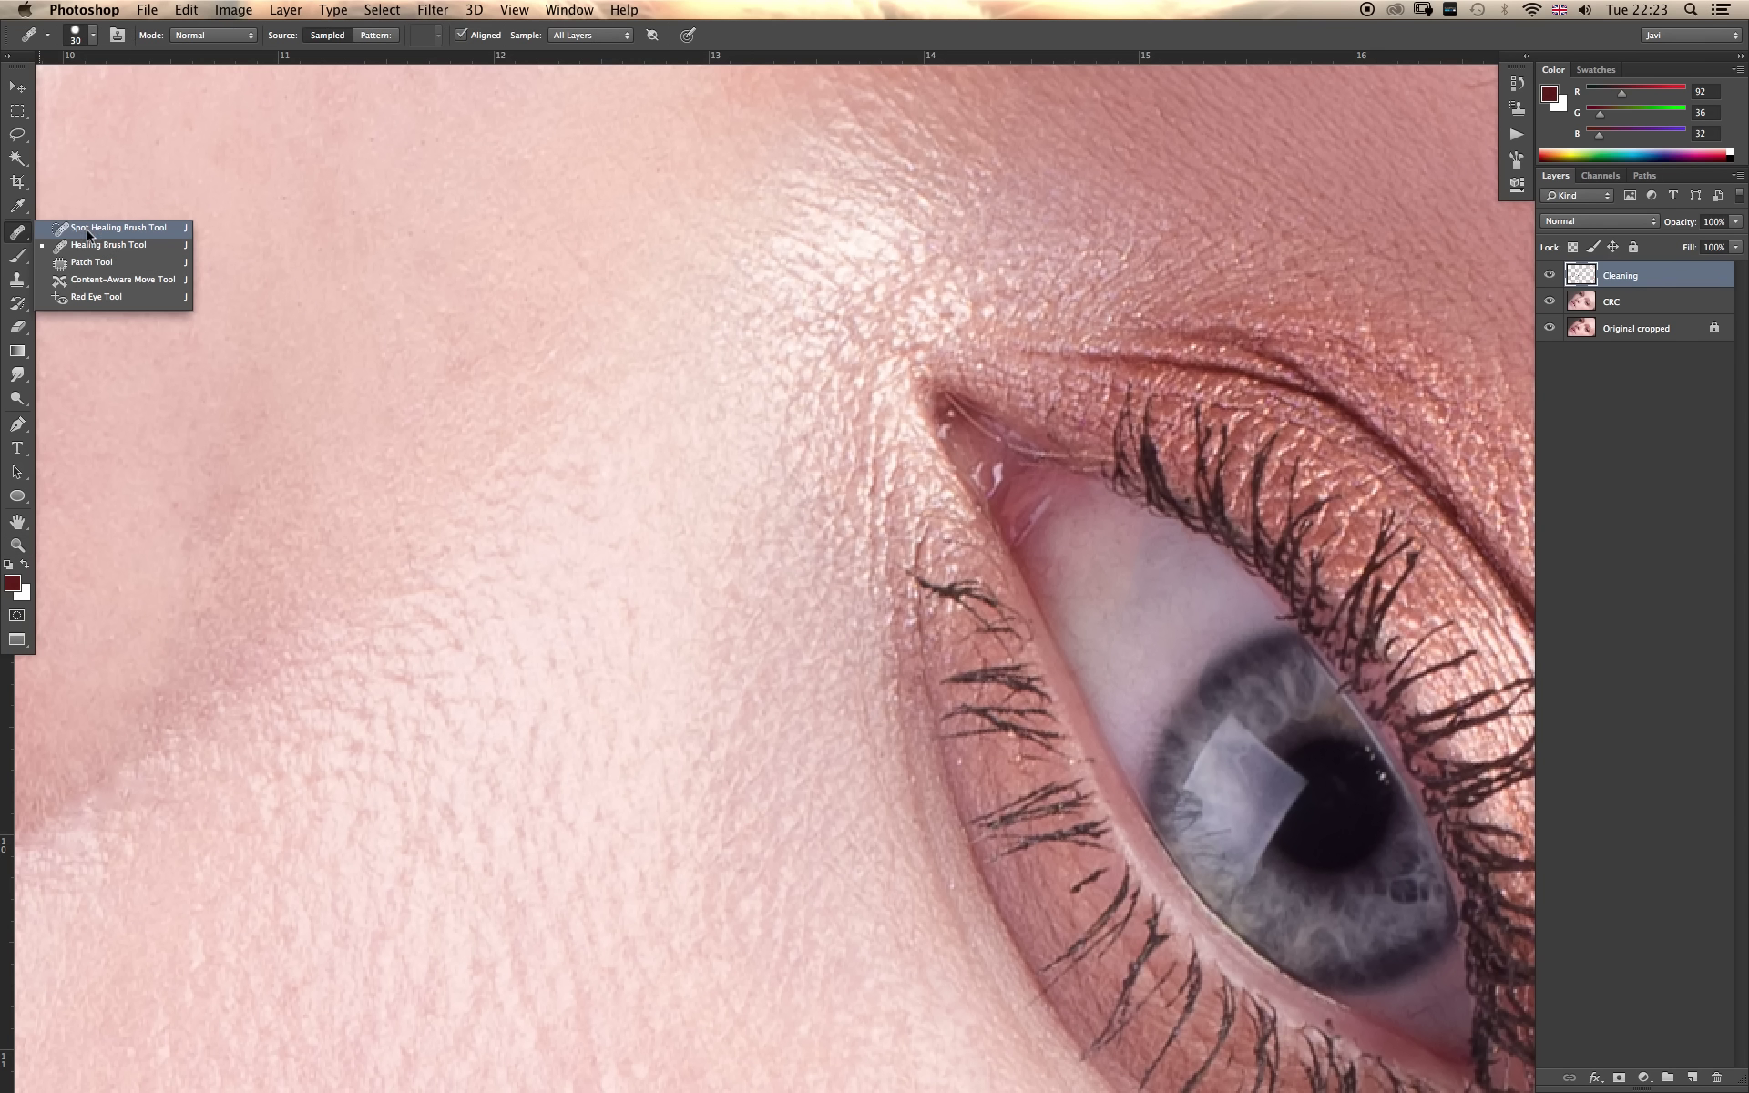
pyautogui.click(88, 234)
pyautogui.moveTo(943, 394)
pyautogui.mouseDown()
pyautogui.moveTo(975, 428)
pyautogui.moveTo(1106, 456)
pyautogui.mouseUp()
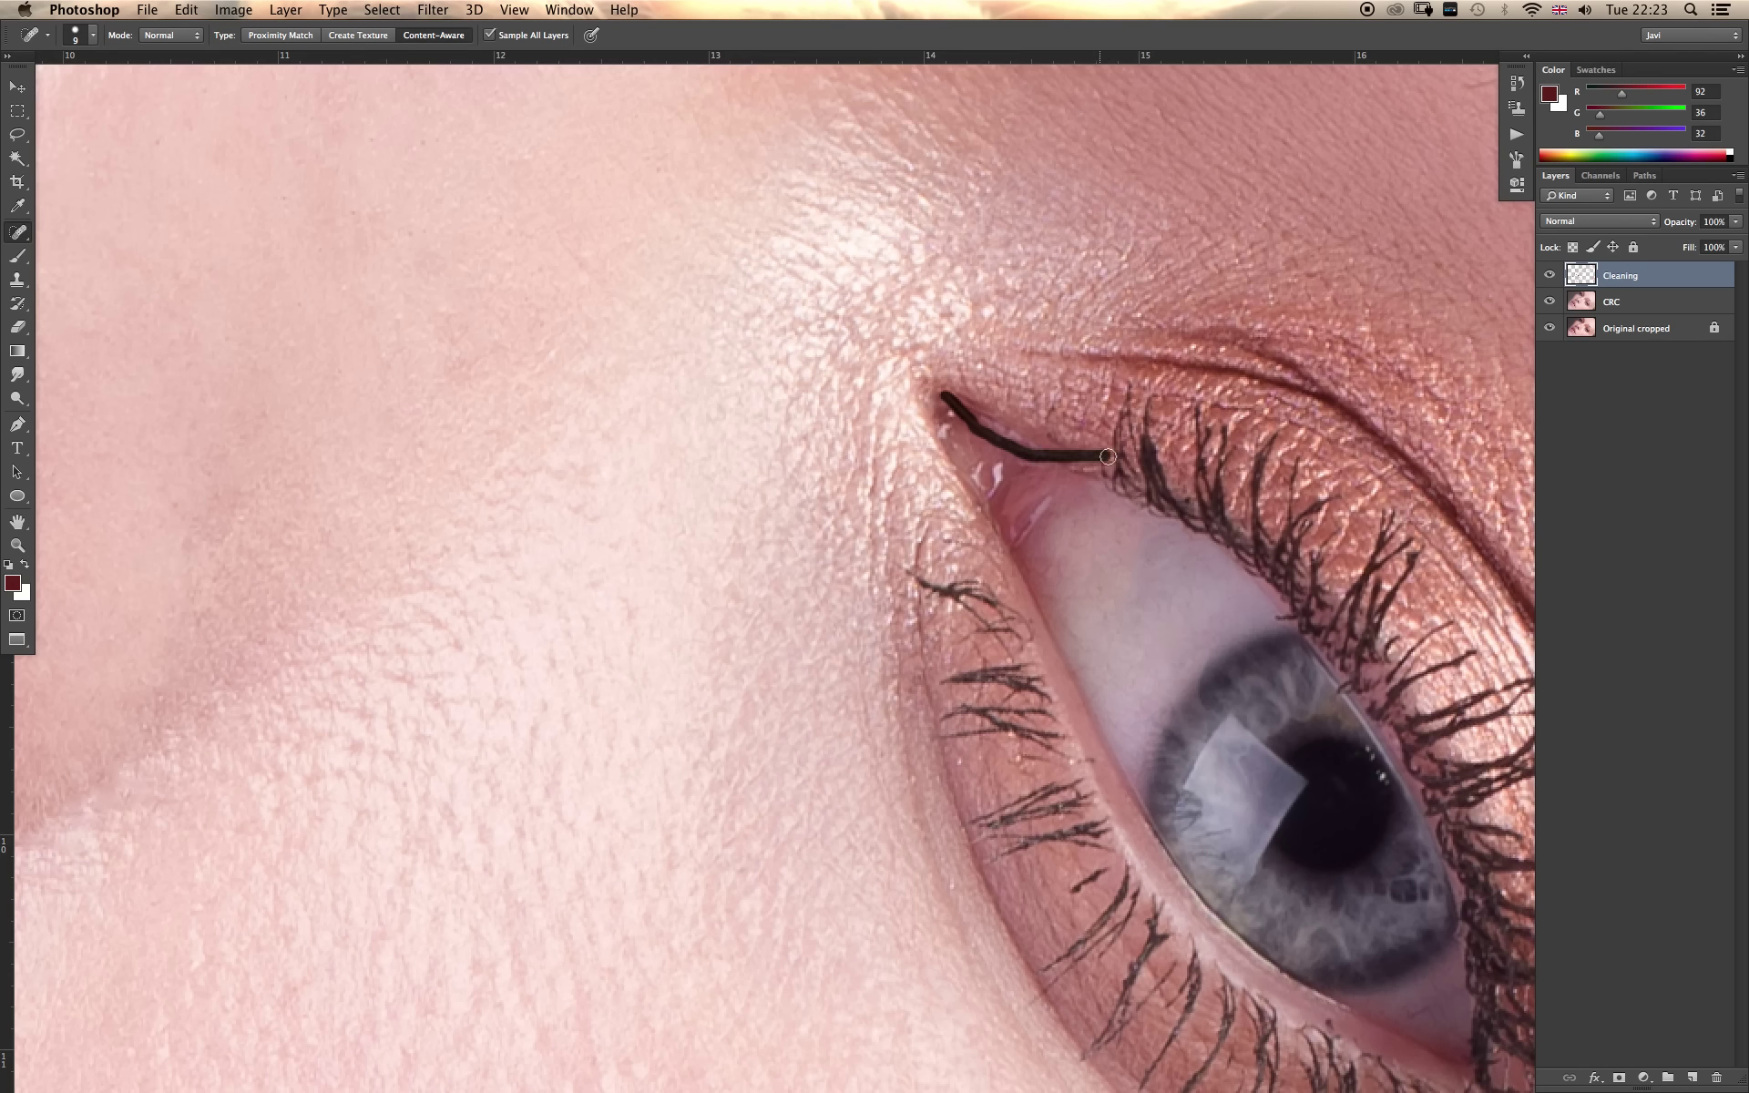
pyautogui.moveTo(1107, 455); pyautogui.dragTo(1093, 466)
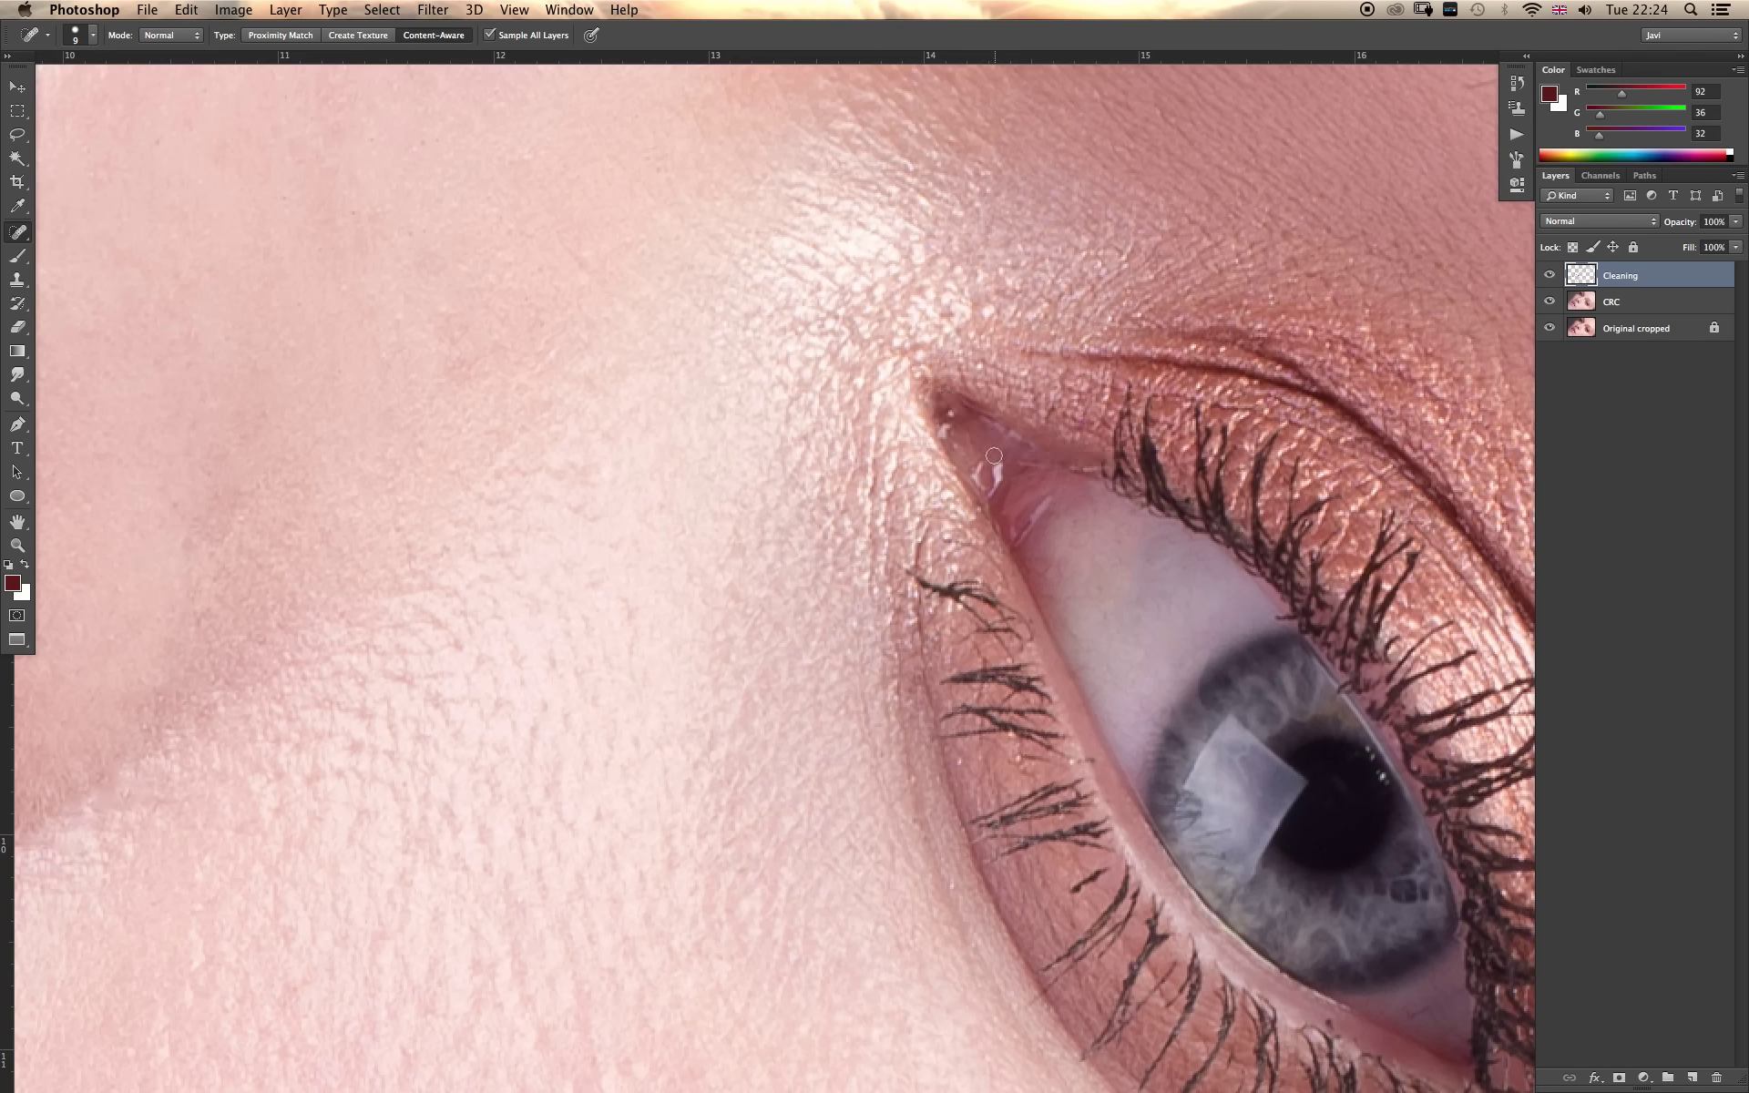
# Spot-heal the small eyelid spot, then zoom out to the whole face.
pyautogui.press('z')
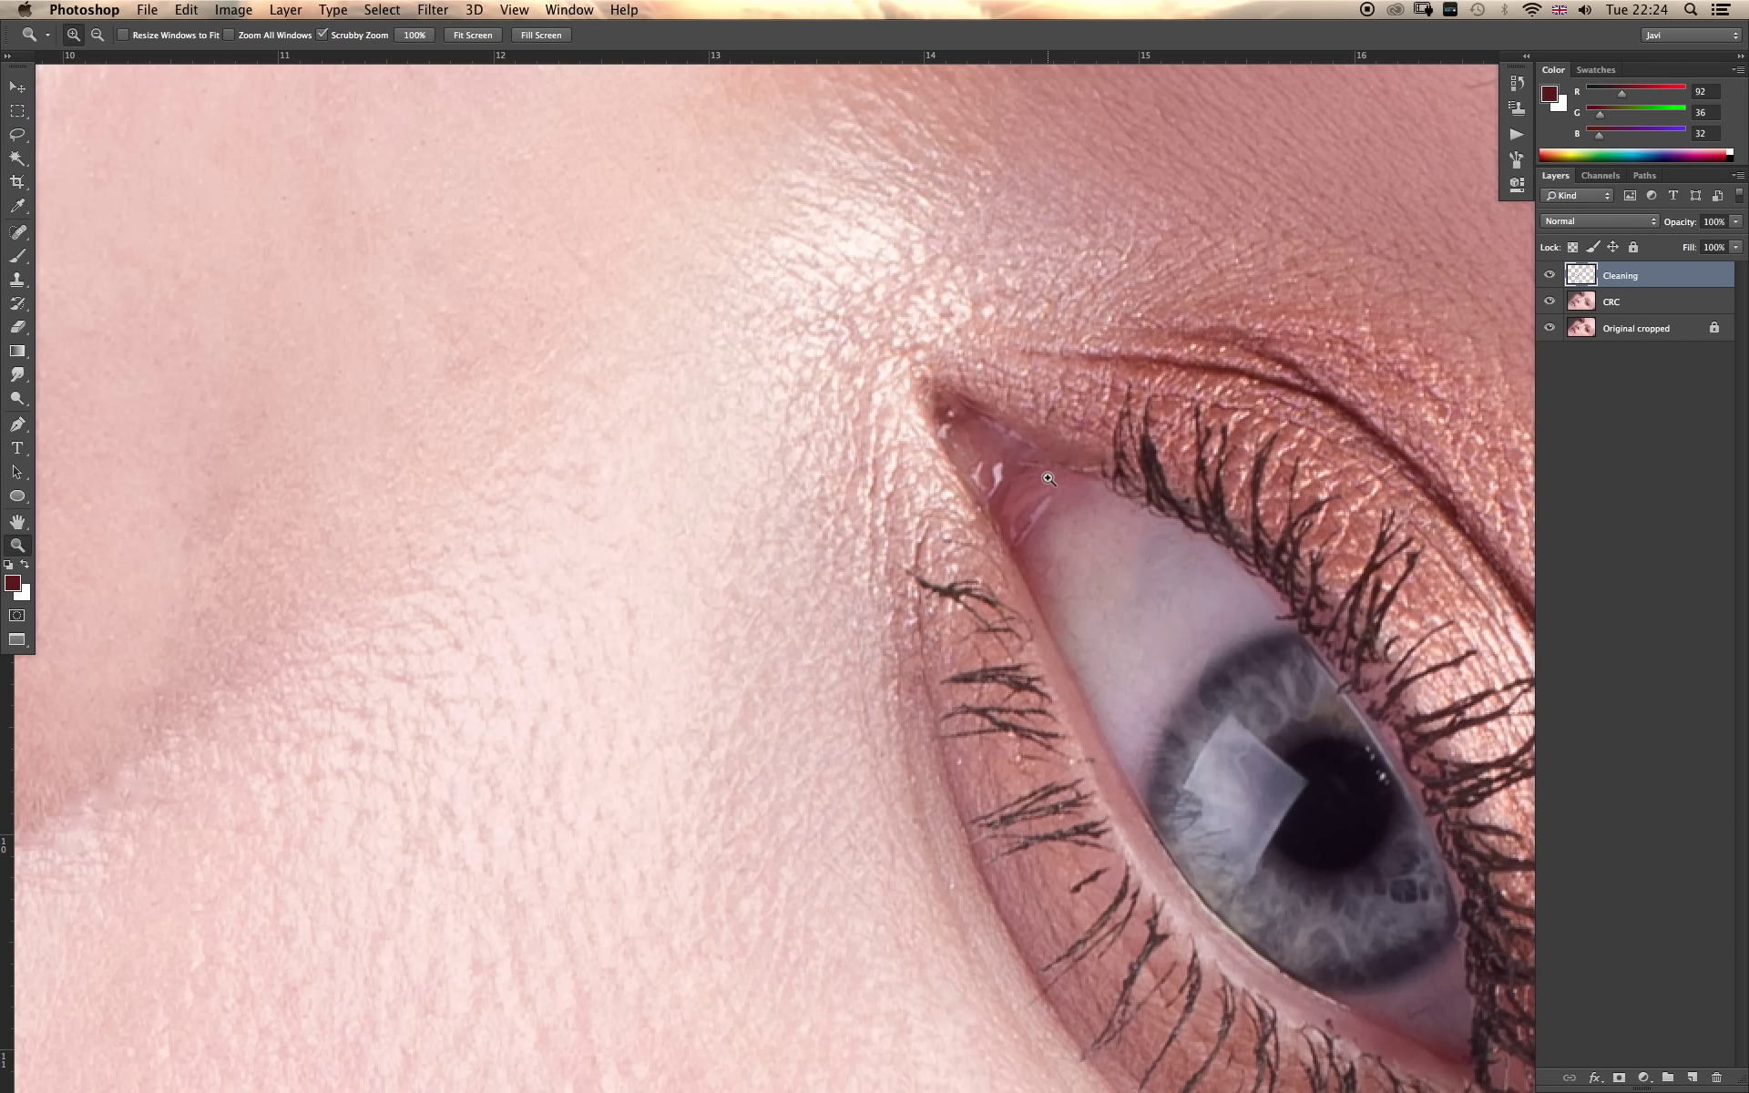
pyautogui.press('j')
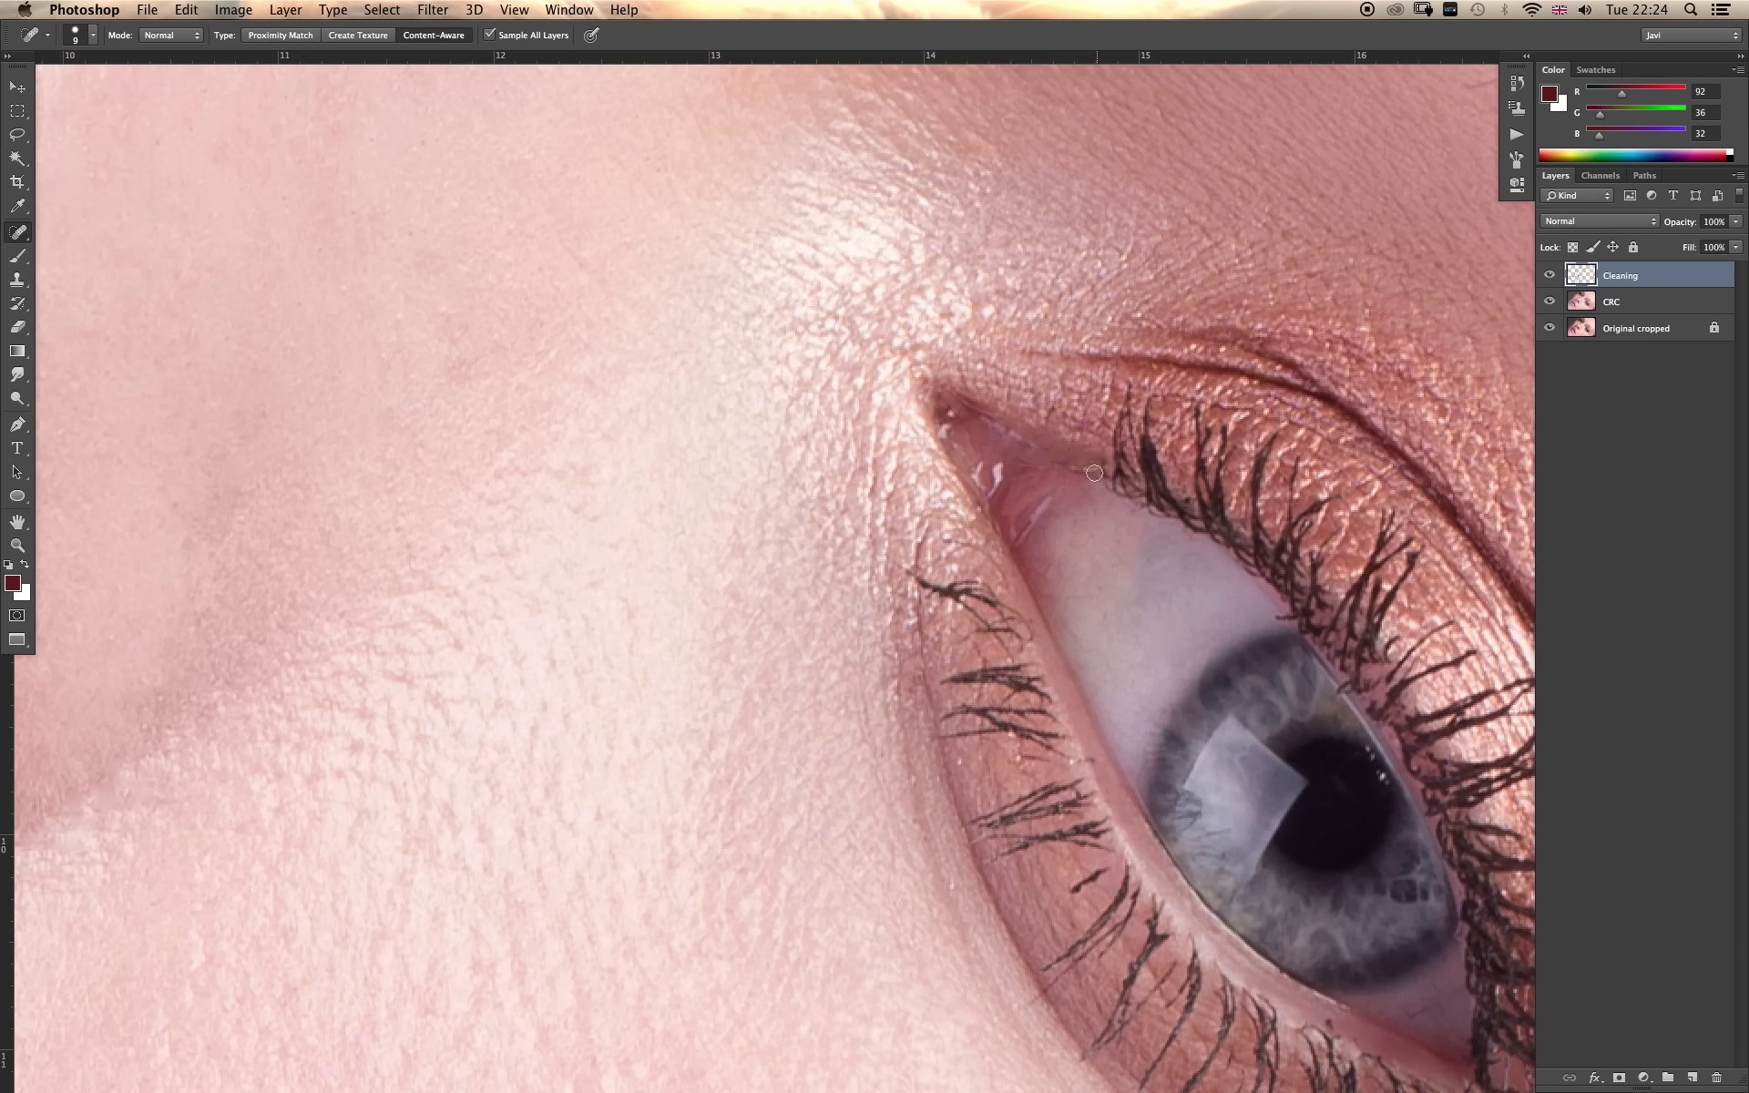
pyautogui.moveTo(1063, 465); pyautogui.dragTo(1093, 468)
pyautogui.press('z')
pyautogui.keyDown('alt'); pyautogui.click(1020, 487); pyautogui.keyUp('alt')
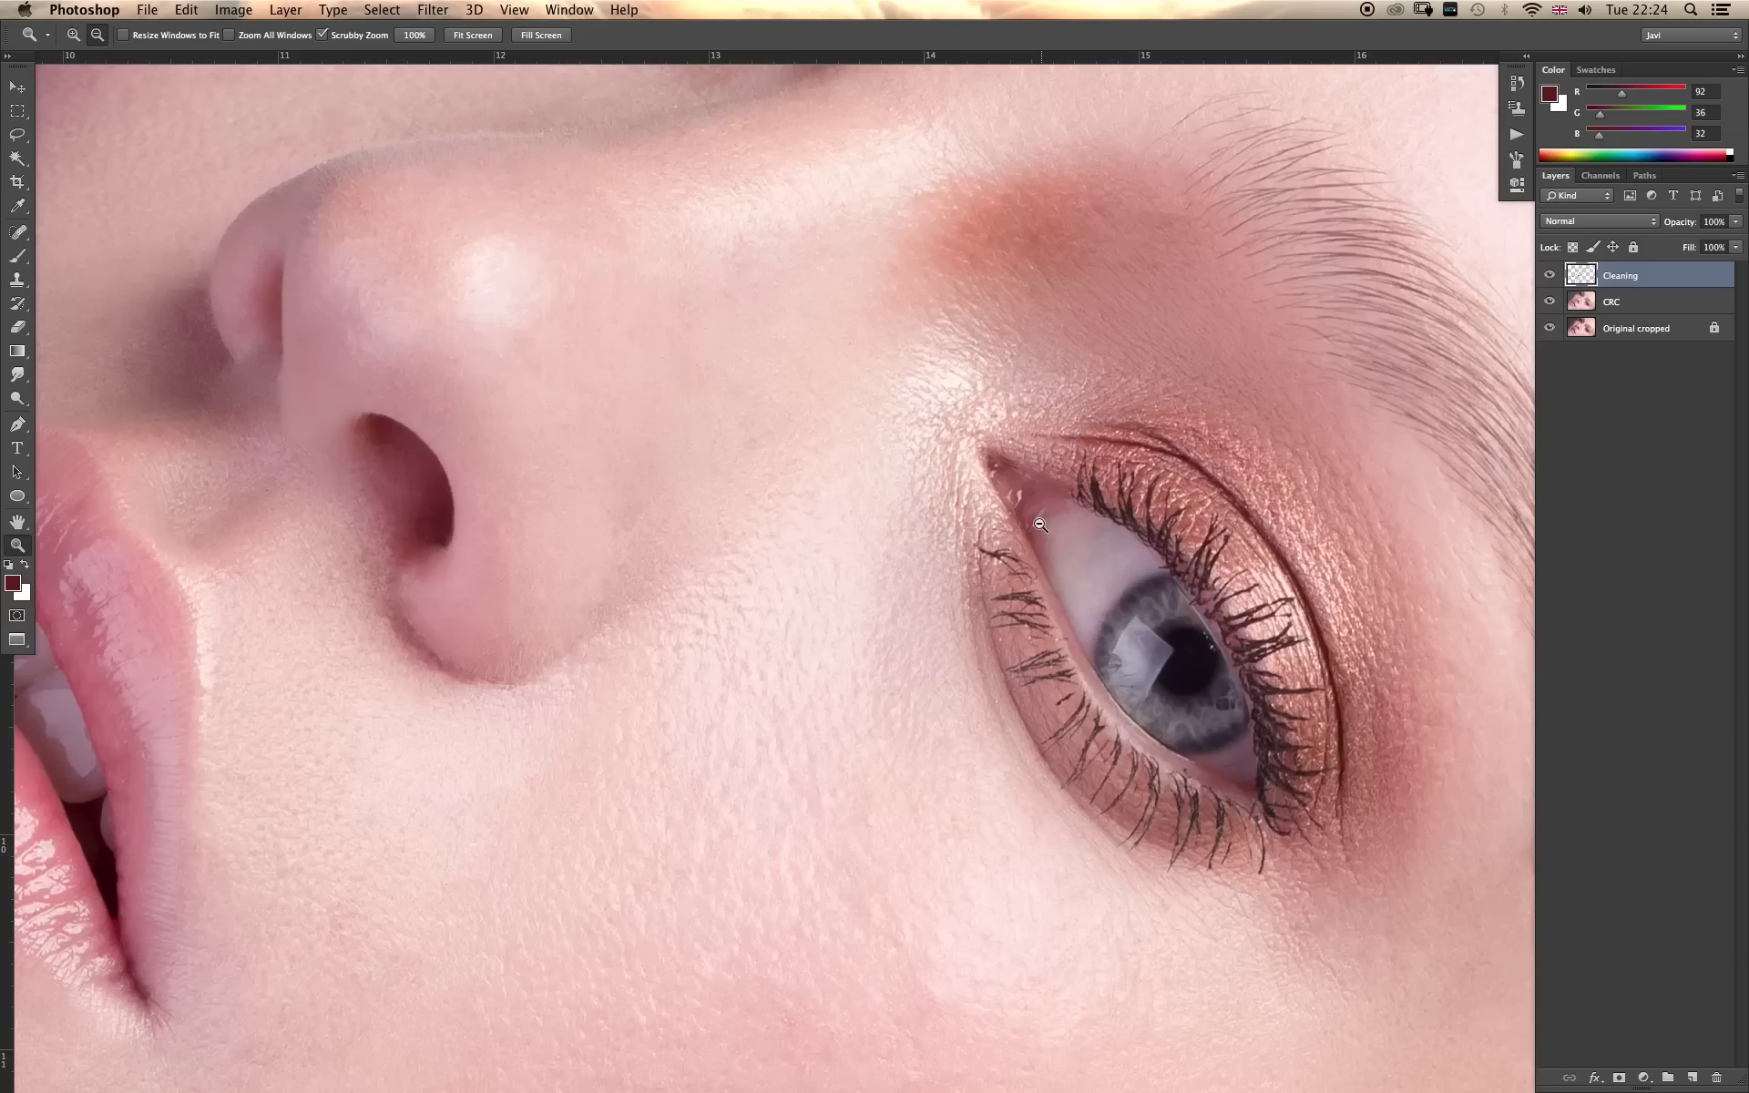
pyautogui.keyDown('alt'); pyautogui.click(1038, 527); pyautogui.keyUp('alt')
pyautogui.keyDown('alt'); pyautogui.click(938, 577); pyautogui.keyUp('alt')
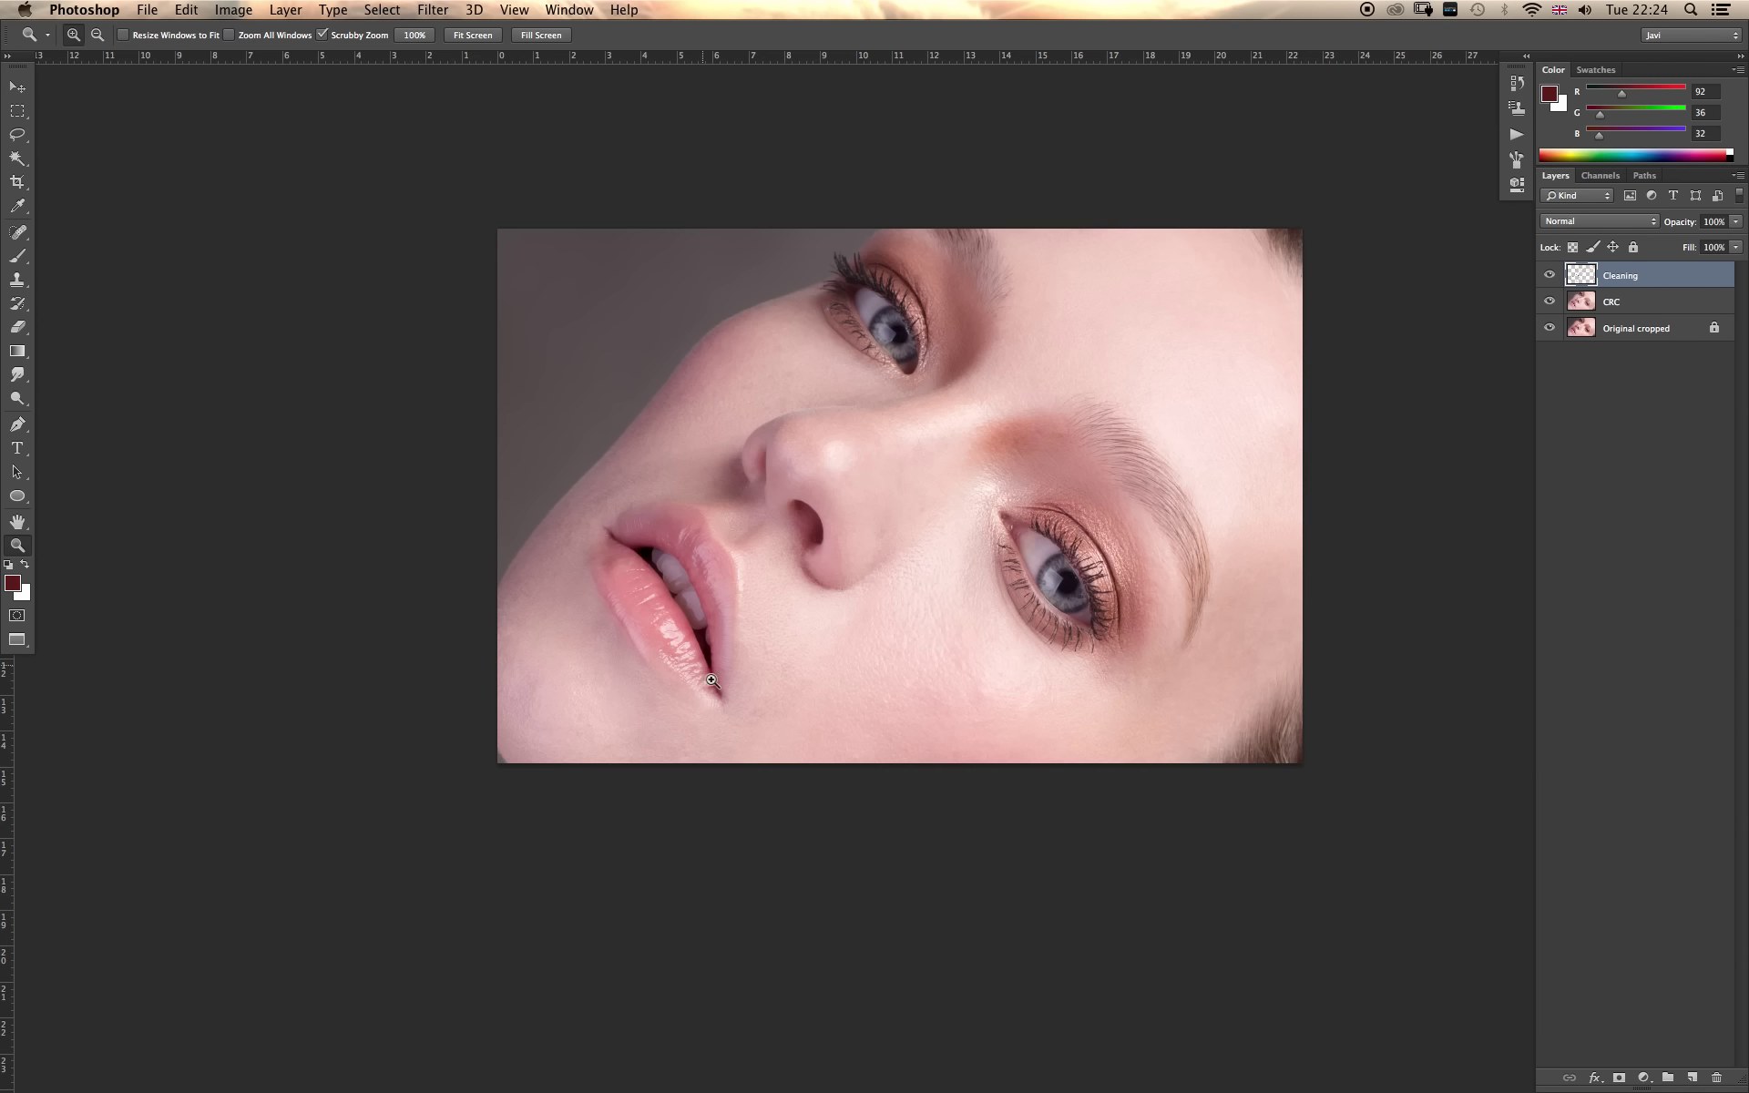
pyautogui.click(613, 683)
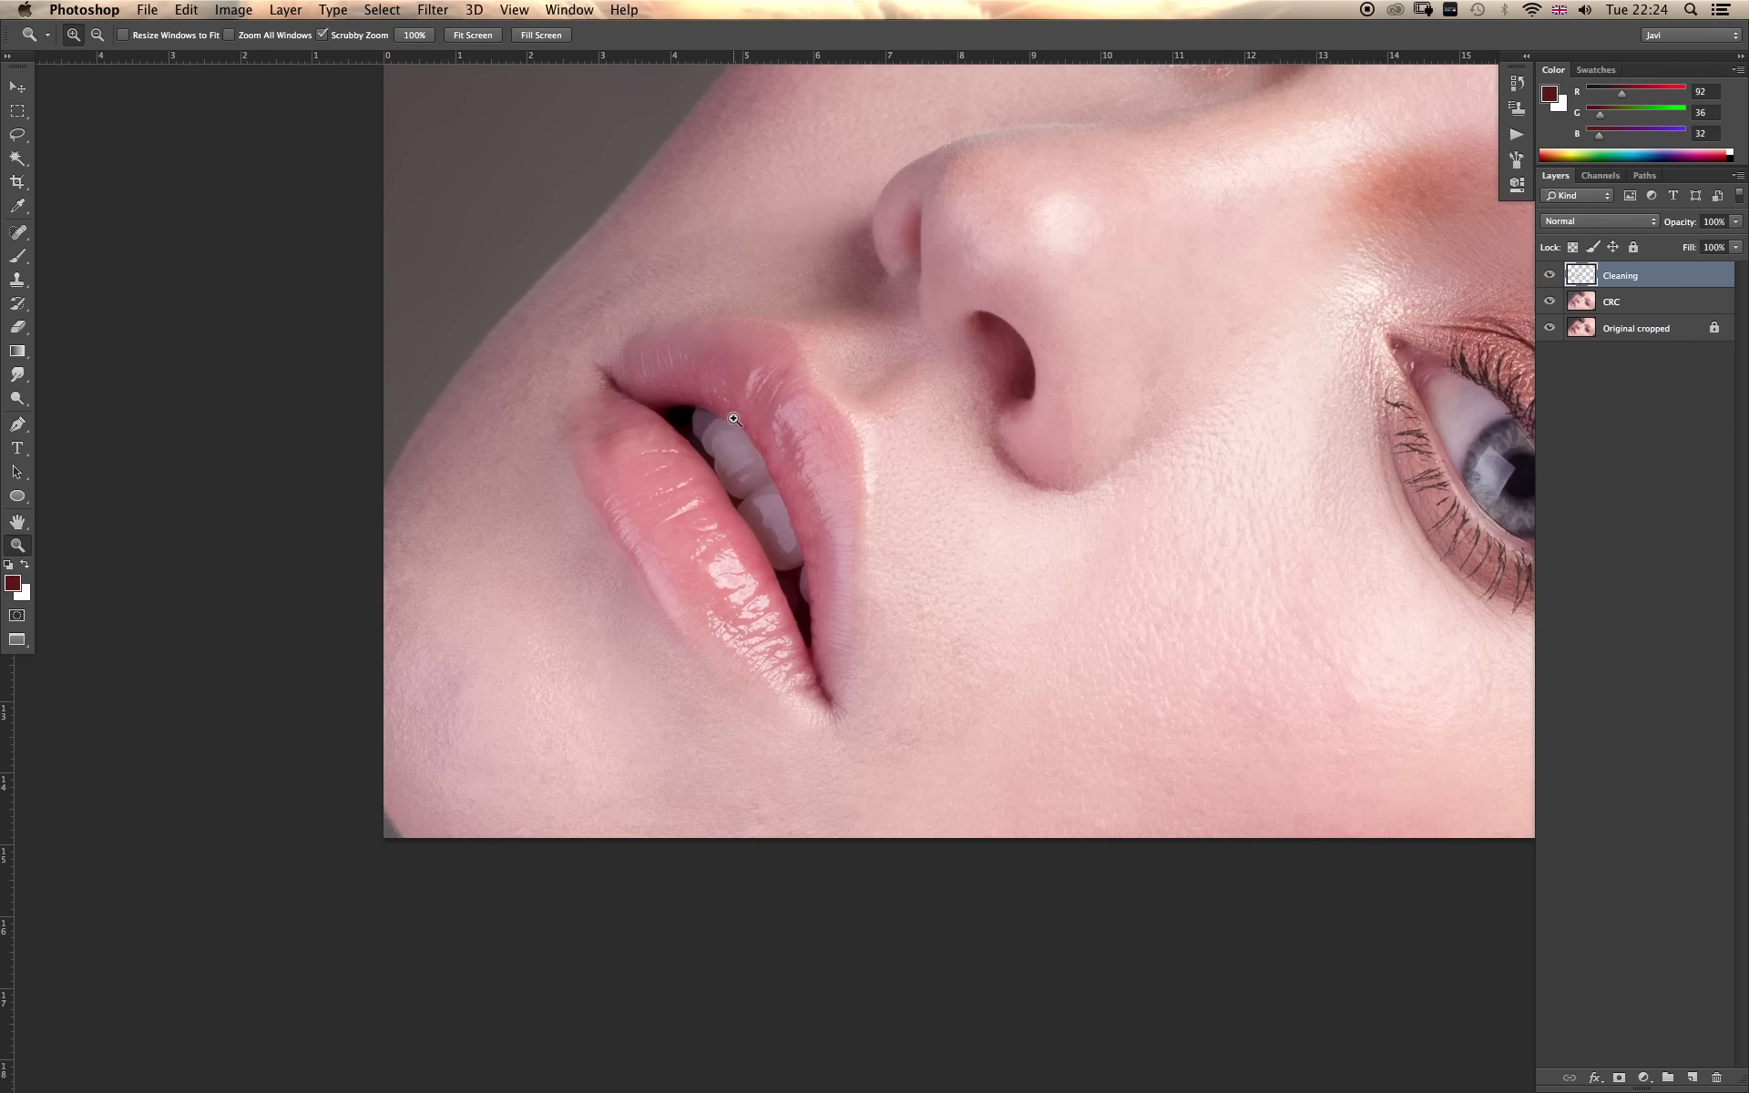
pyautogui.click(728, 450)
pyautogui.press('s')
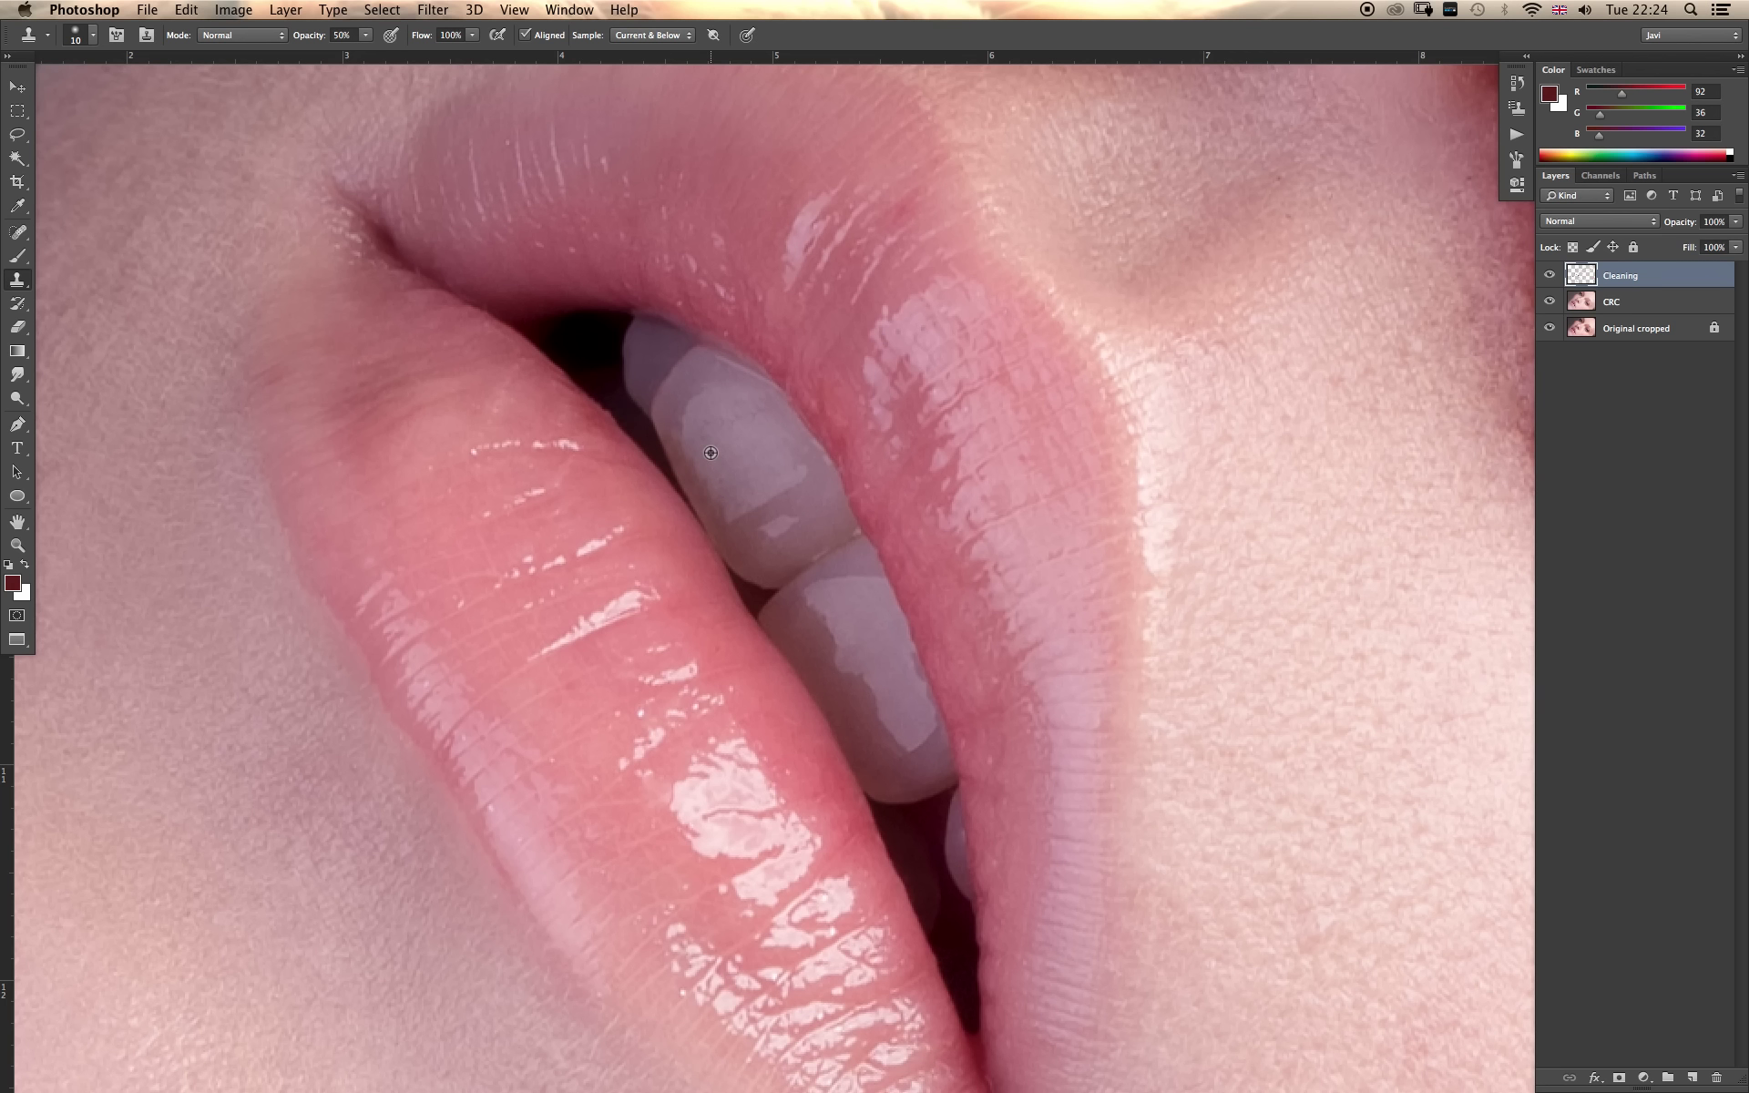
pyautogui.keyDown('alt'); pyautogui.click(711, 452); pyautogui.keyUp('alt')
pyautogui.press('z')
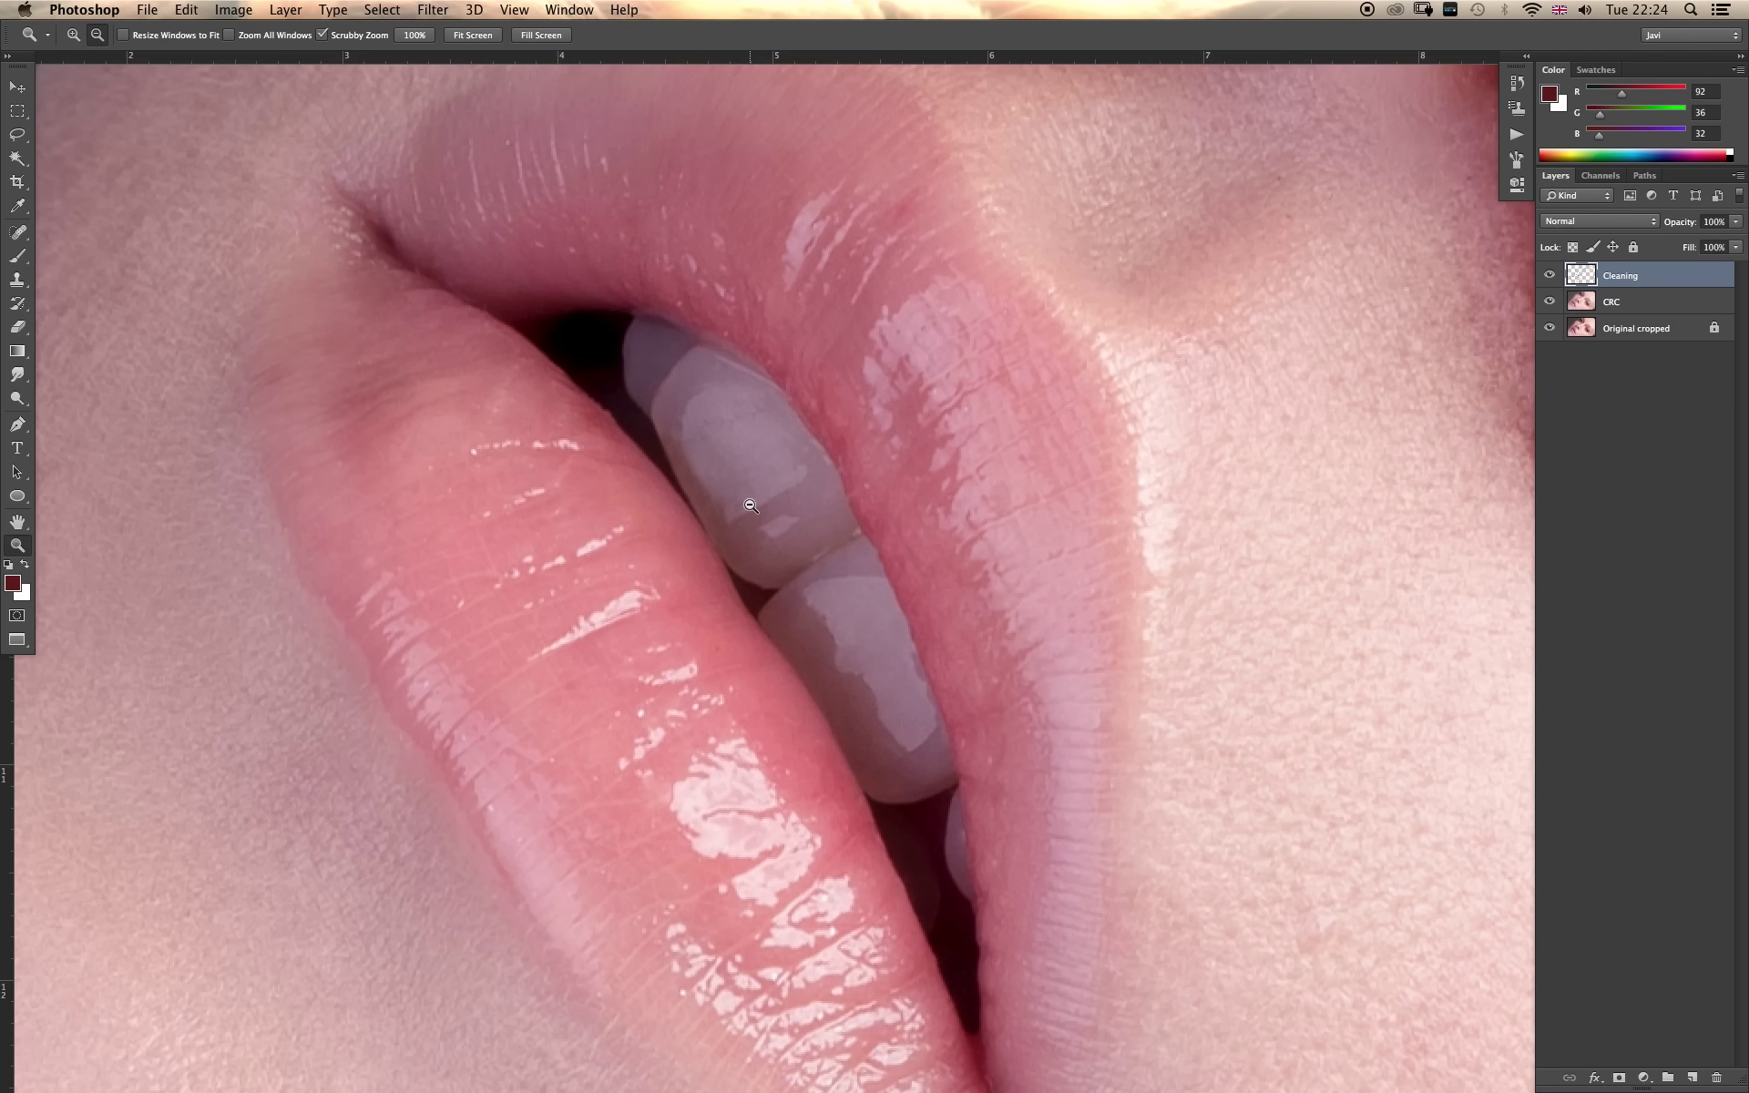
pyautogui.press('super+minus')
pyautogui.press('super+minus')
pyautogui.press('super+minus')
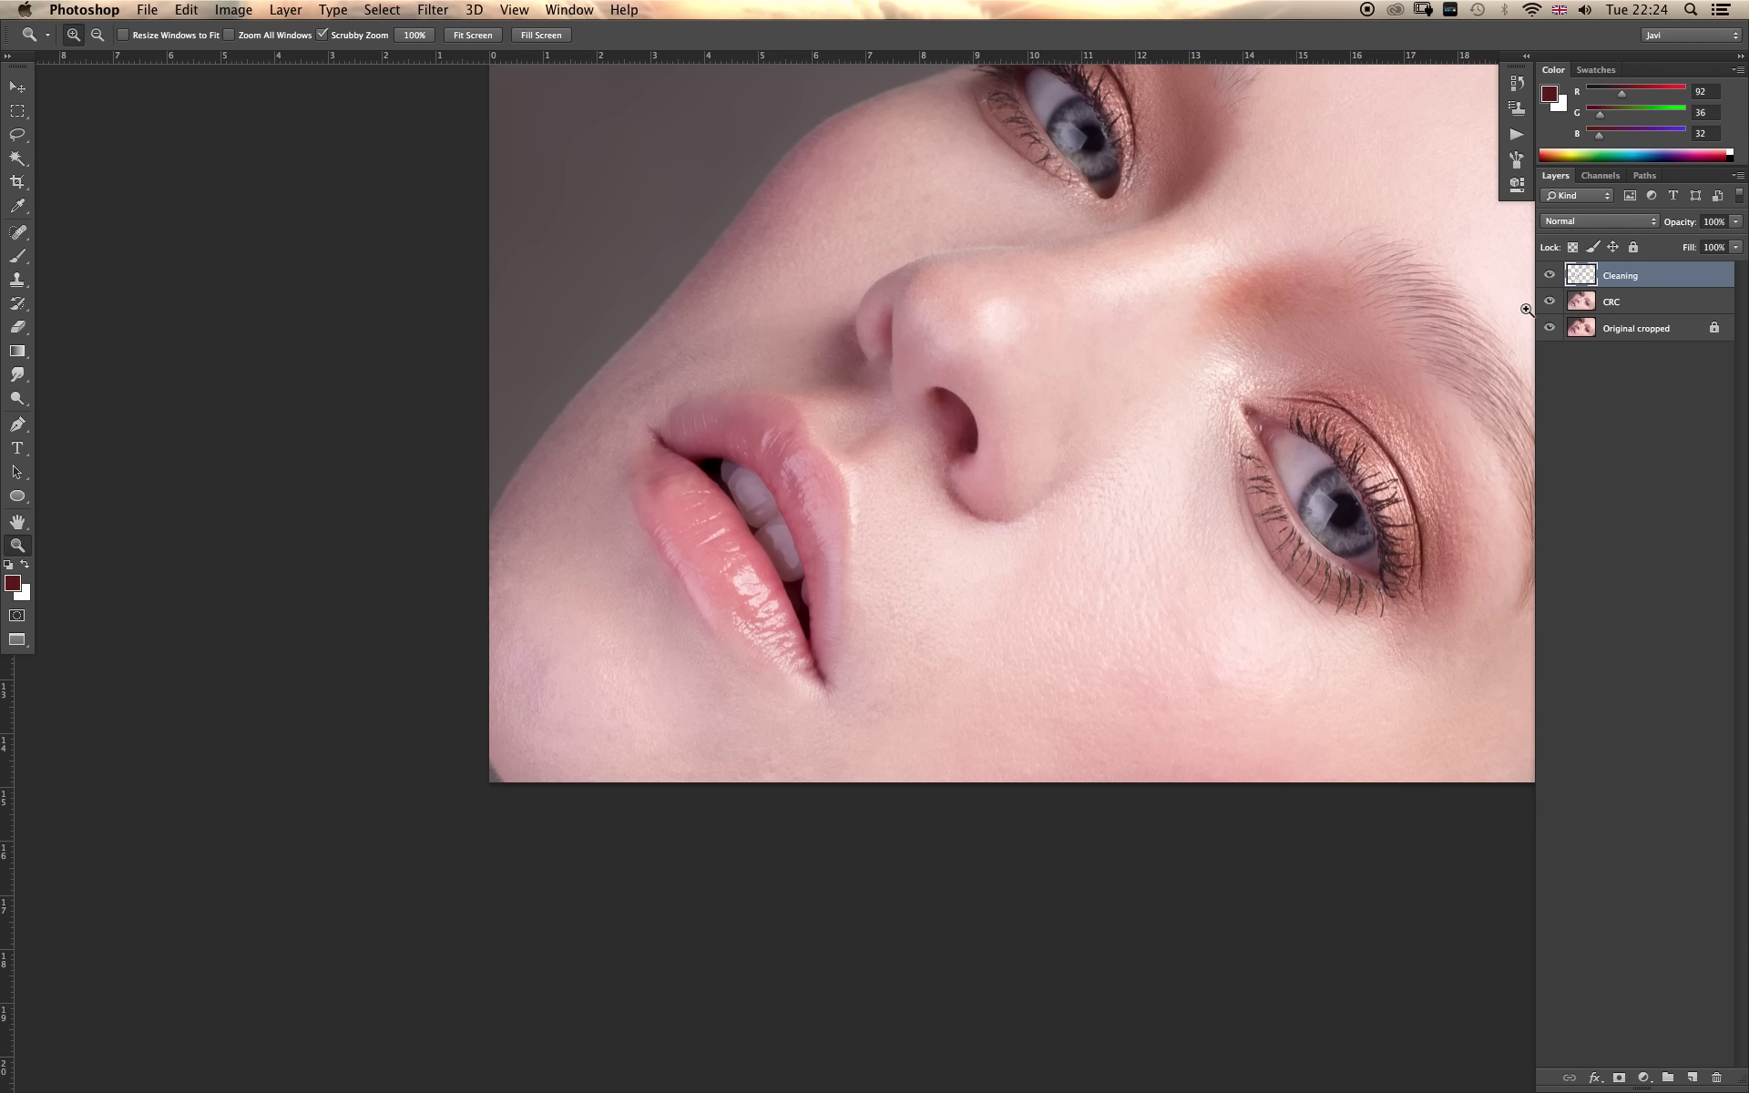
# Toggle the Cleaning layer's visibility to compare before and after, leaving it visible.
pyautogui.click(1548, 276)
pyautogui.click(1548, 276)
pyautogui.click(1548, 276)
pyautogui.click(1548, 276)
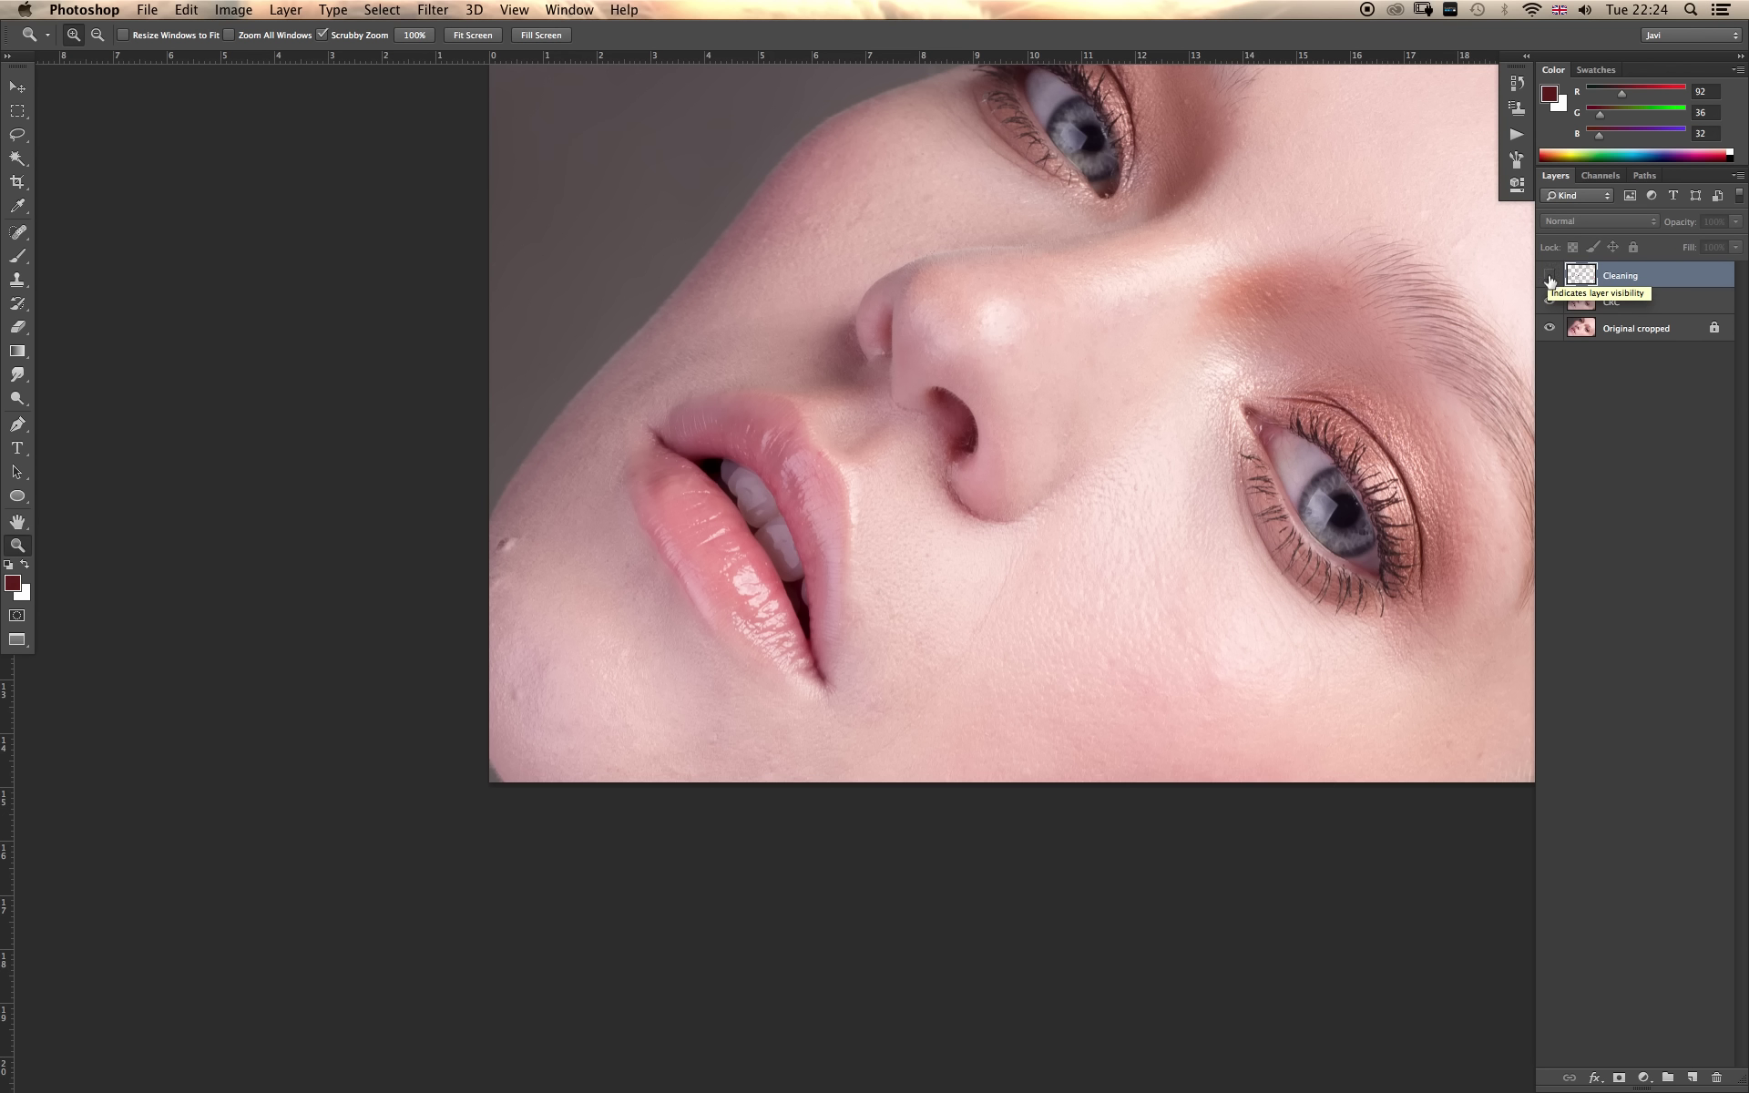
pyautogui.click(1548, 277)
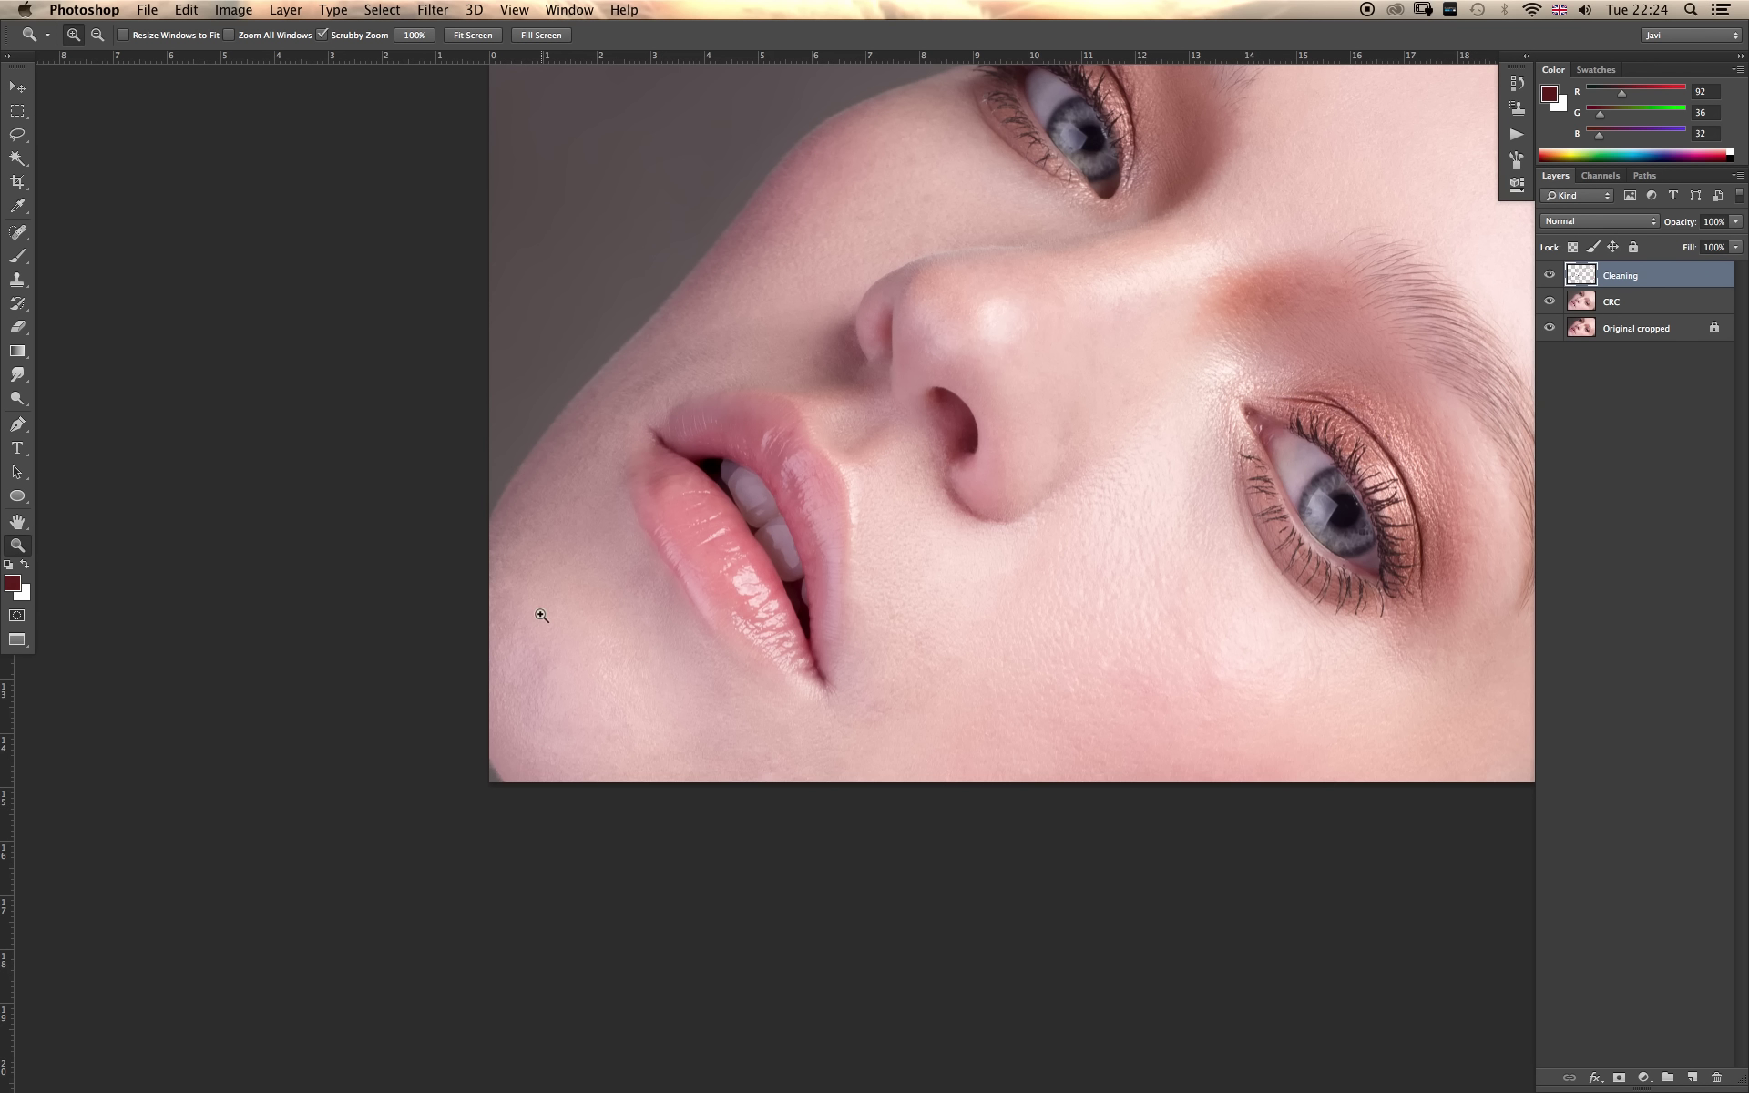
# Pan to the brows and spot-heal the dark blemish near the inner eyebrow.
pyautogui.press('j')
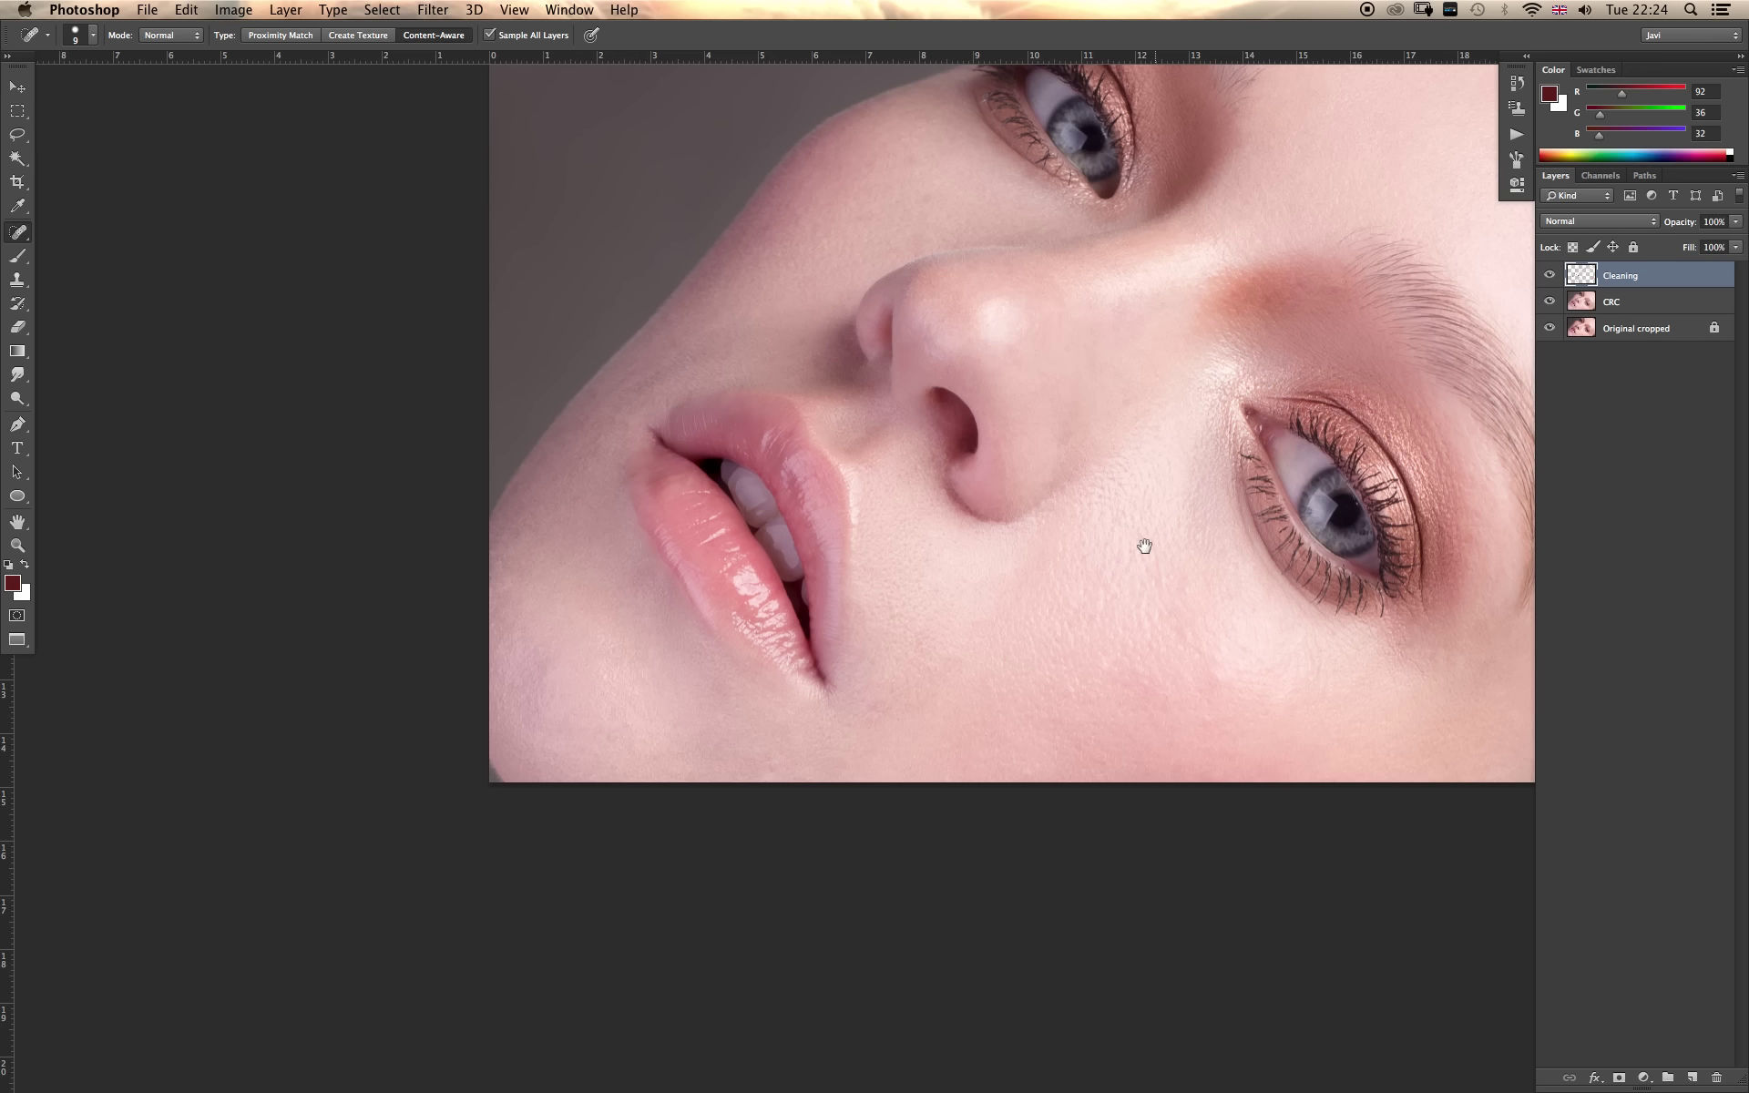
pyautogui.moveTo(1144, 543); pyautogui.dragTo(843, 610)
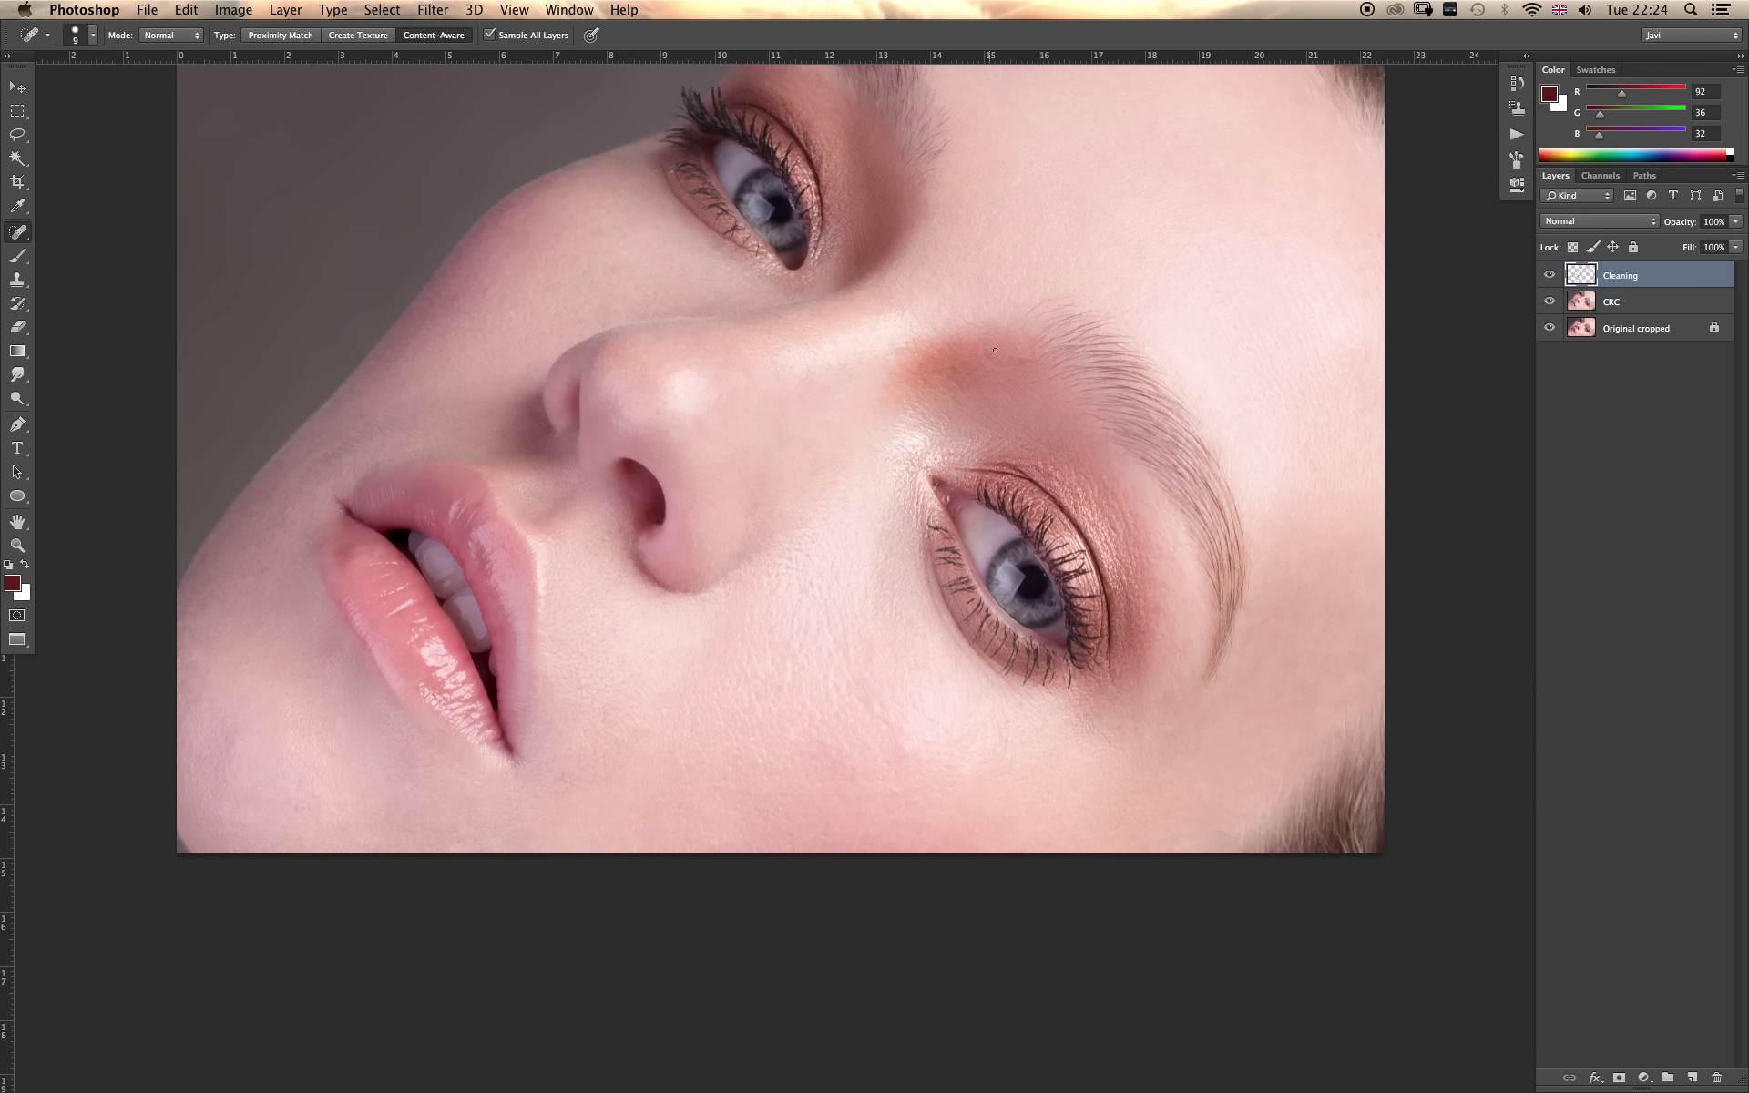
pyautogui.click(948, 375)
pyautogui.press('z')
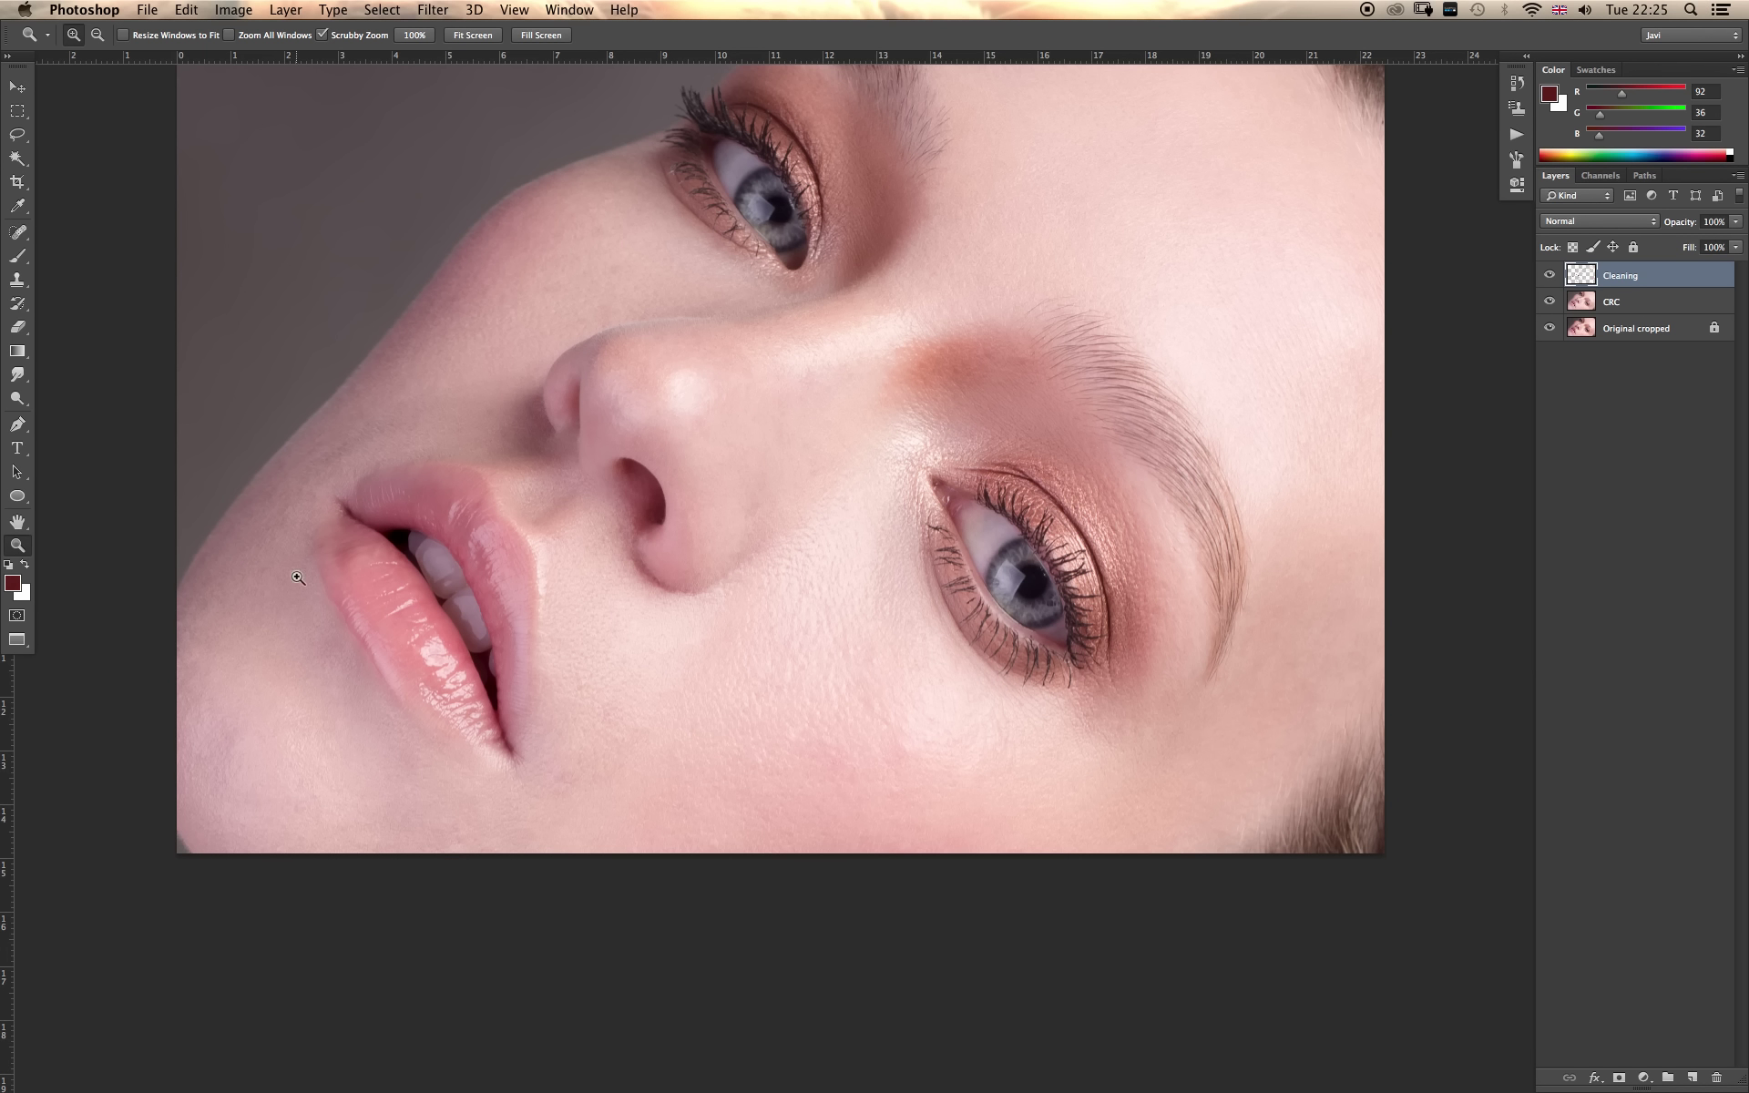
# Try erasing the healing on the left cheek edge with a size-50 eraser, then undo it.
pyautogui.press('e')
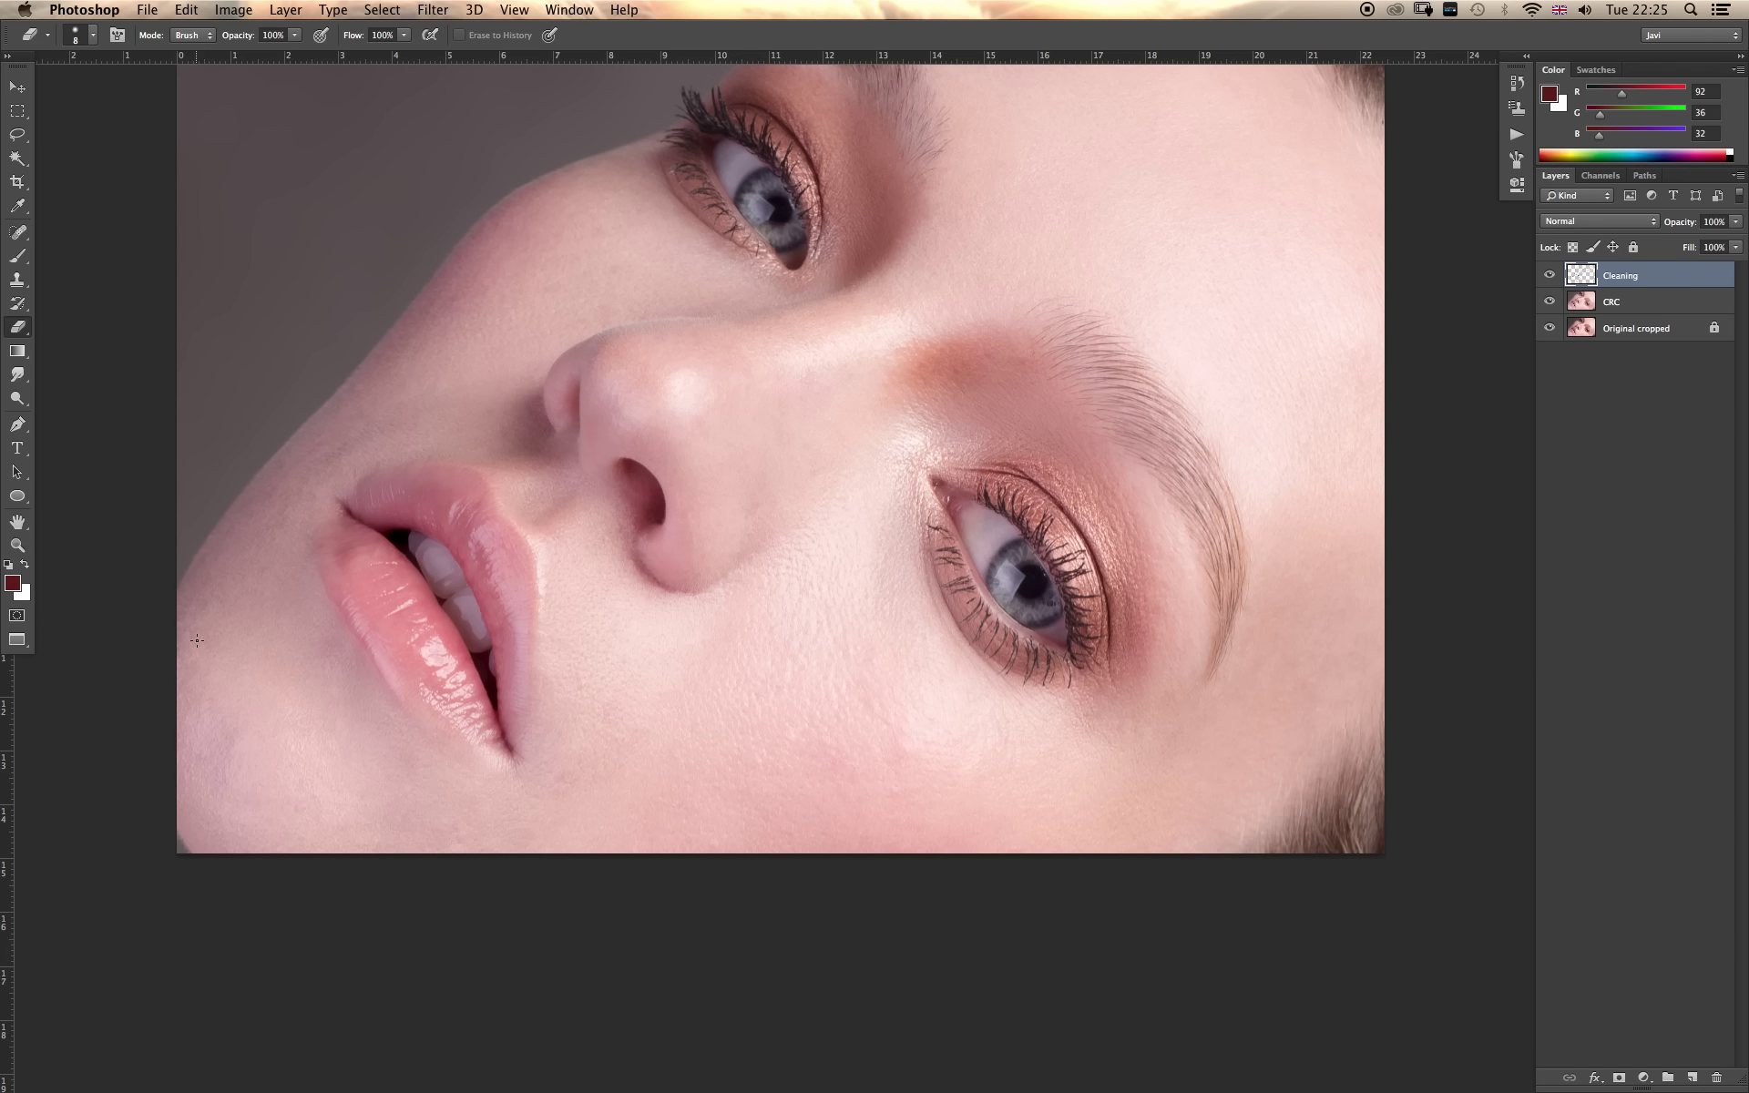
pyautogui.press(']')
pyautogui.press(']')
pyautogui.press(']')
pyautogui.click(193, 617)
pyautogui.hotkey('ctrl', 'z')
pyautogui.hotkey('ctrl', 'z')
# Add then delete a mask on Cleaning, and re-heal the left cheek edge spot.
pyautogui.click(1620, 1078)
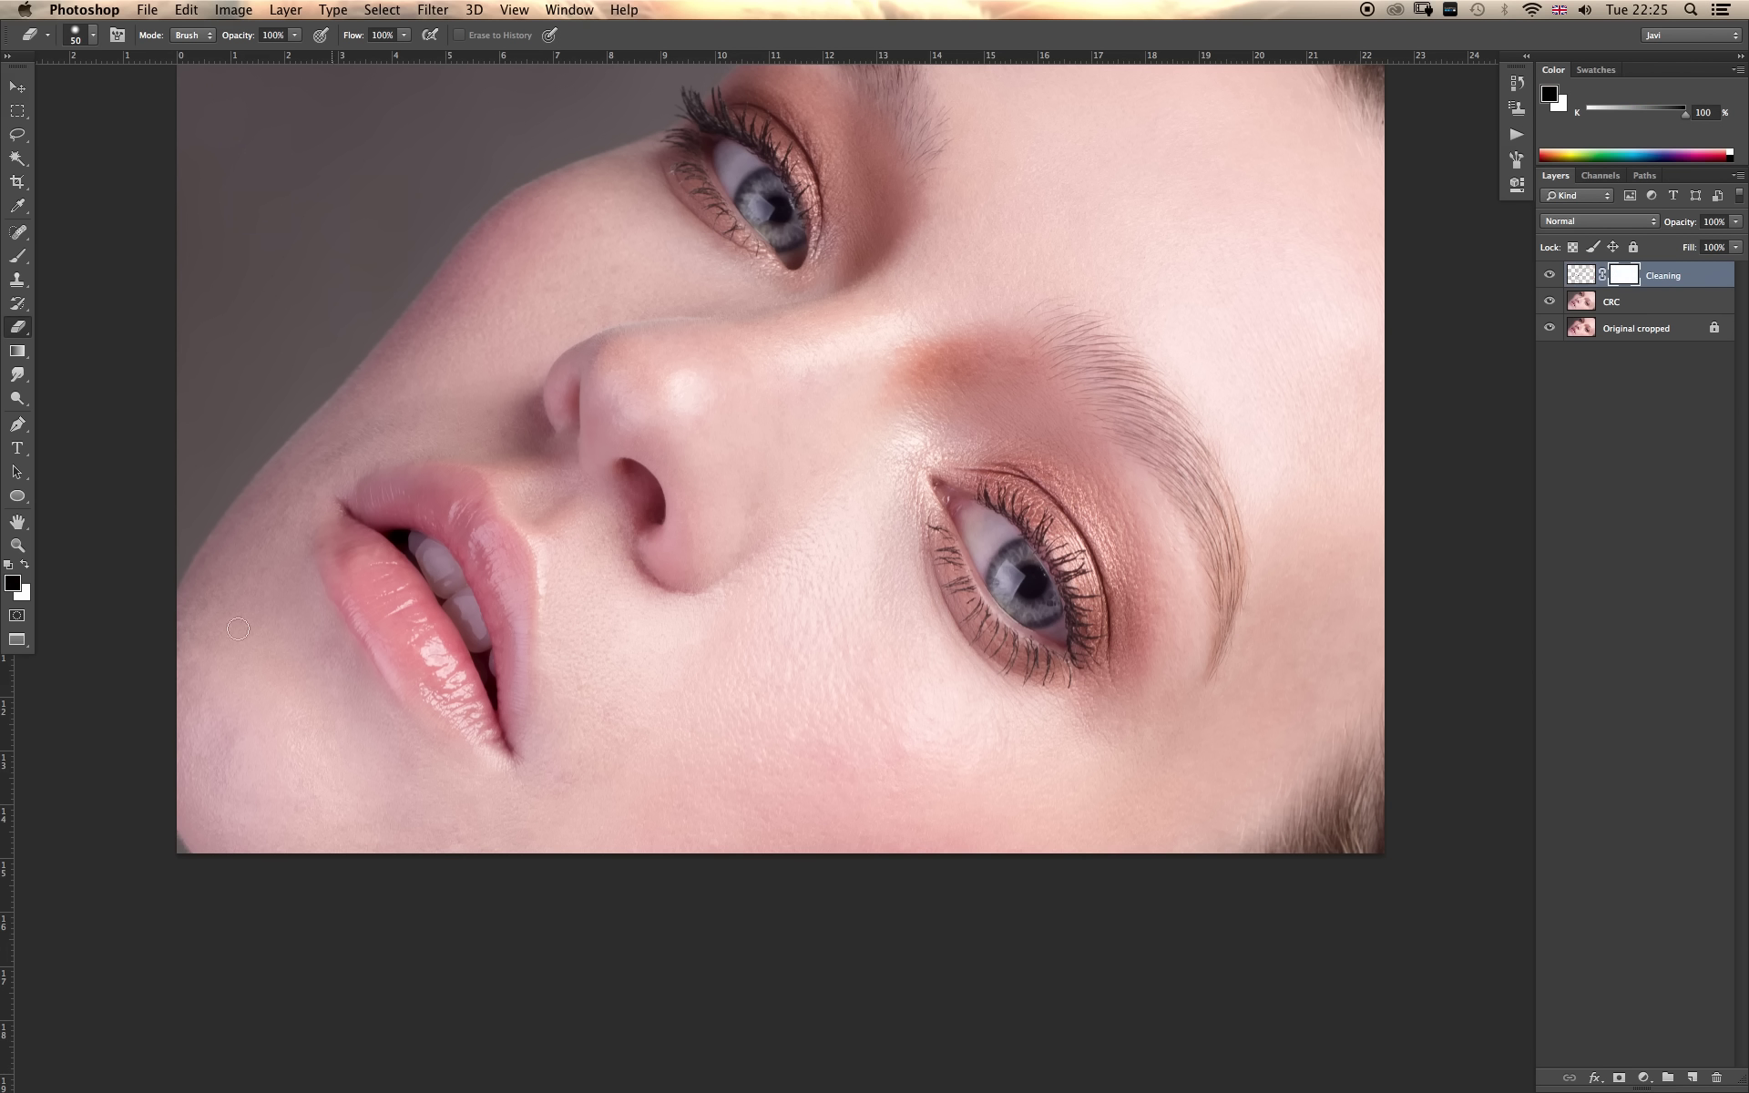
pyautogui.press('b')
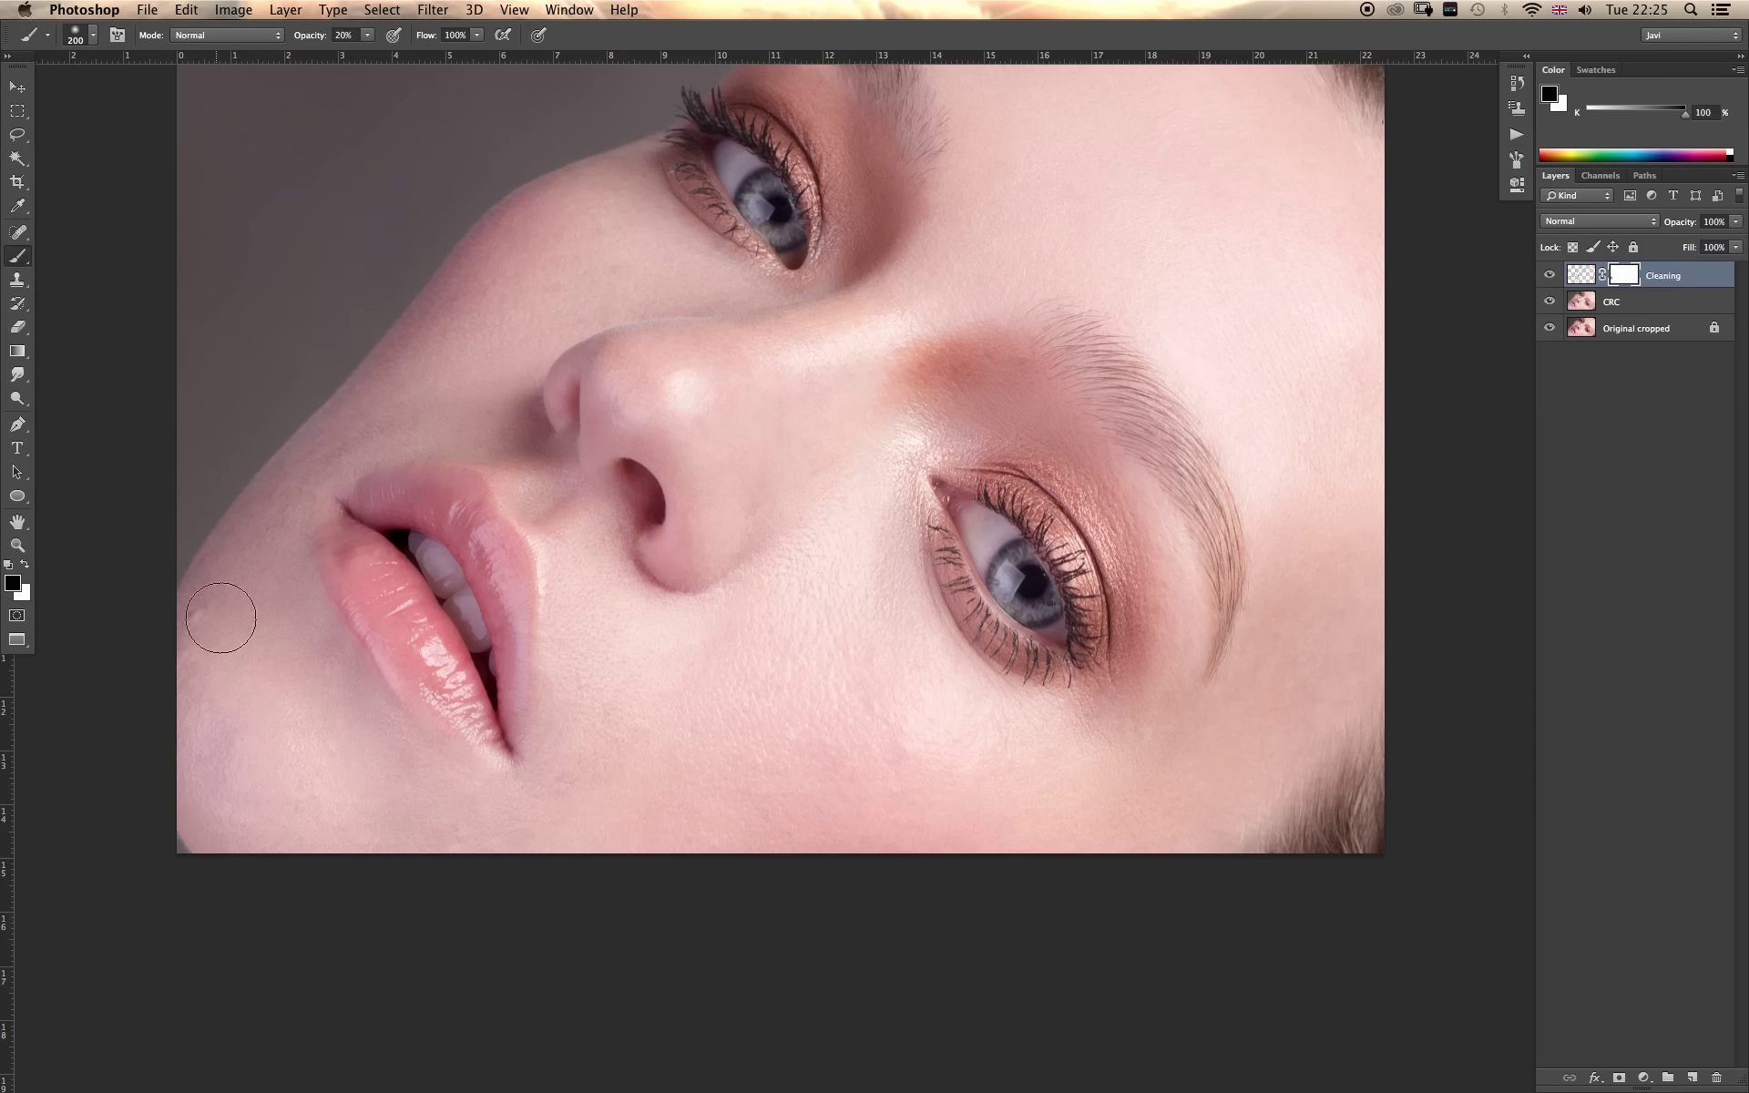
pyautogui.moveTo(1624, 274); pyautogui.dragTo(1718, 1077)
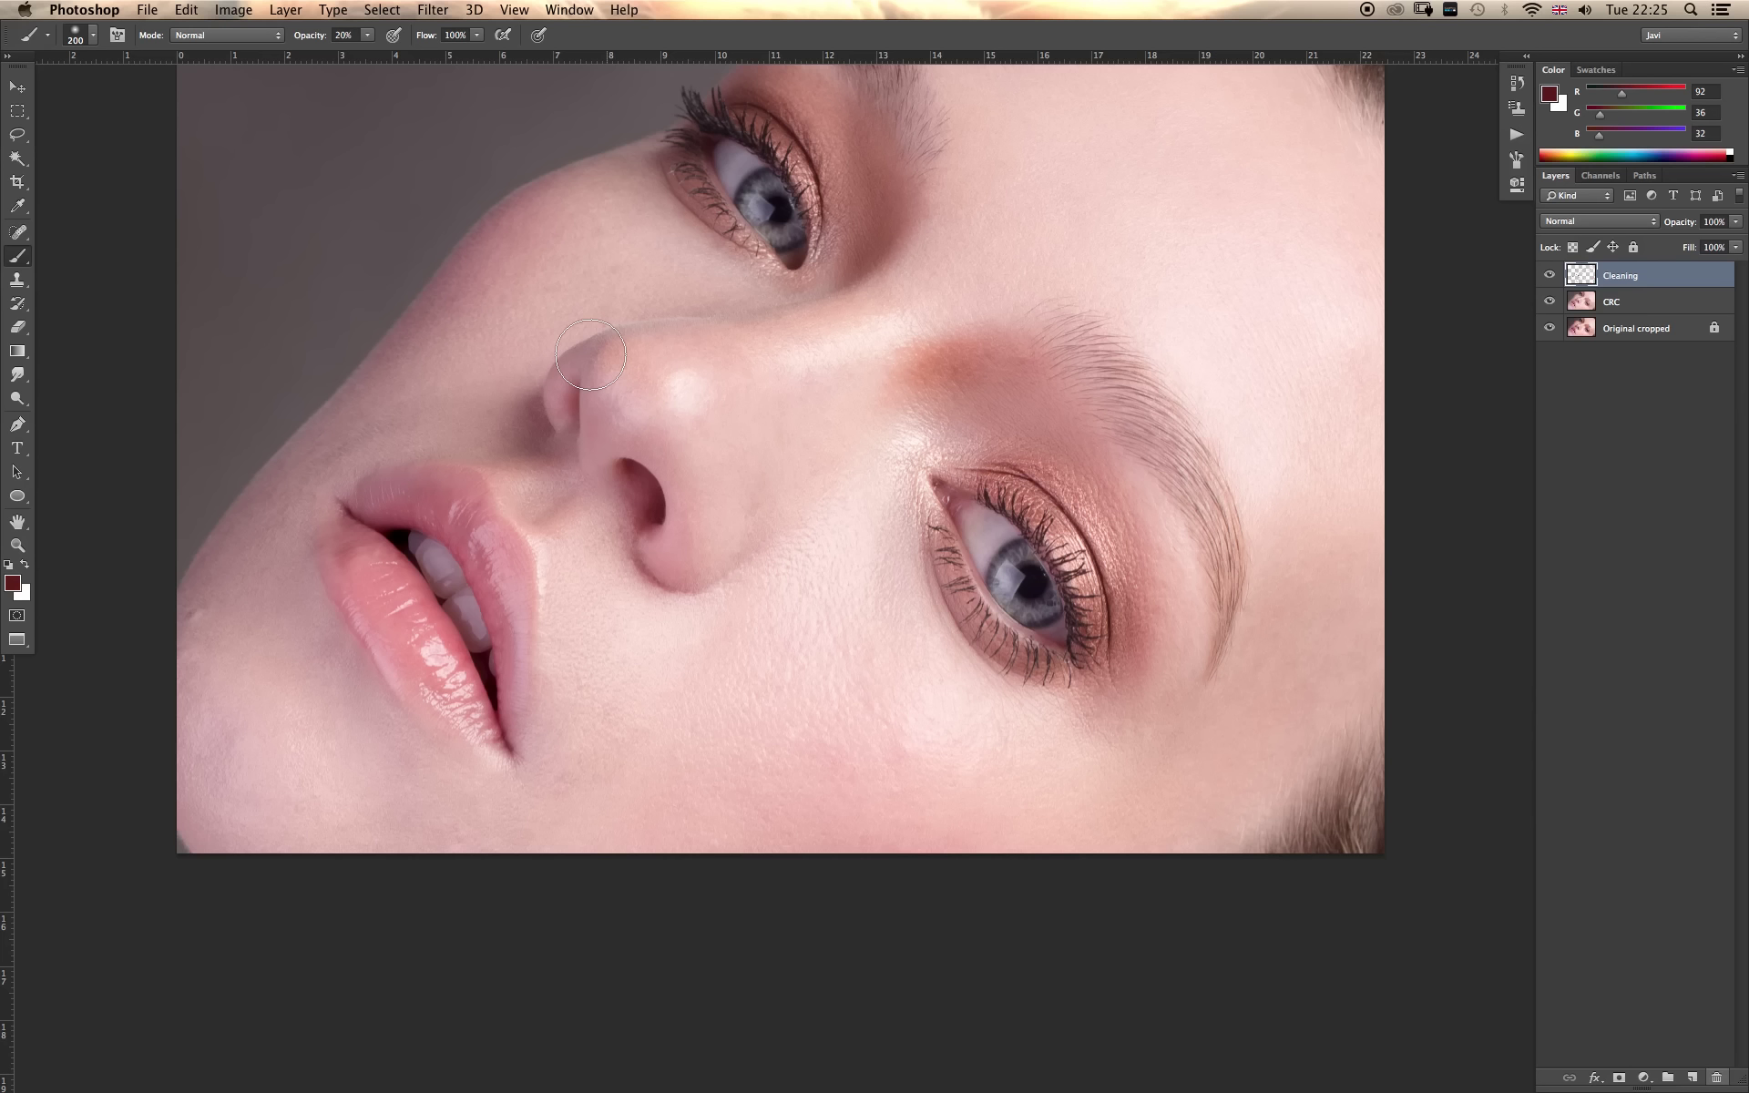
pyautogui.press('j')
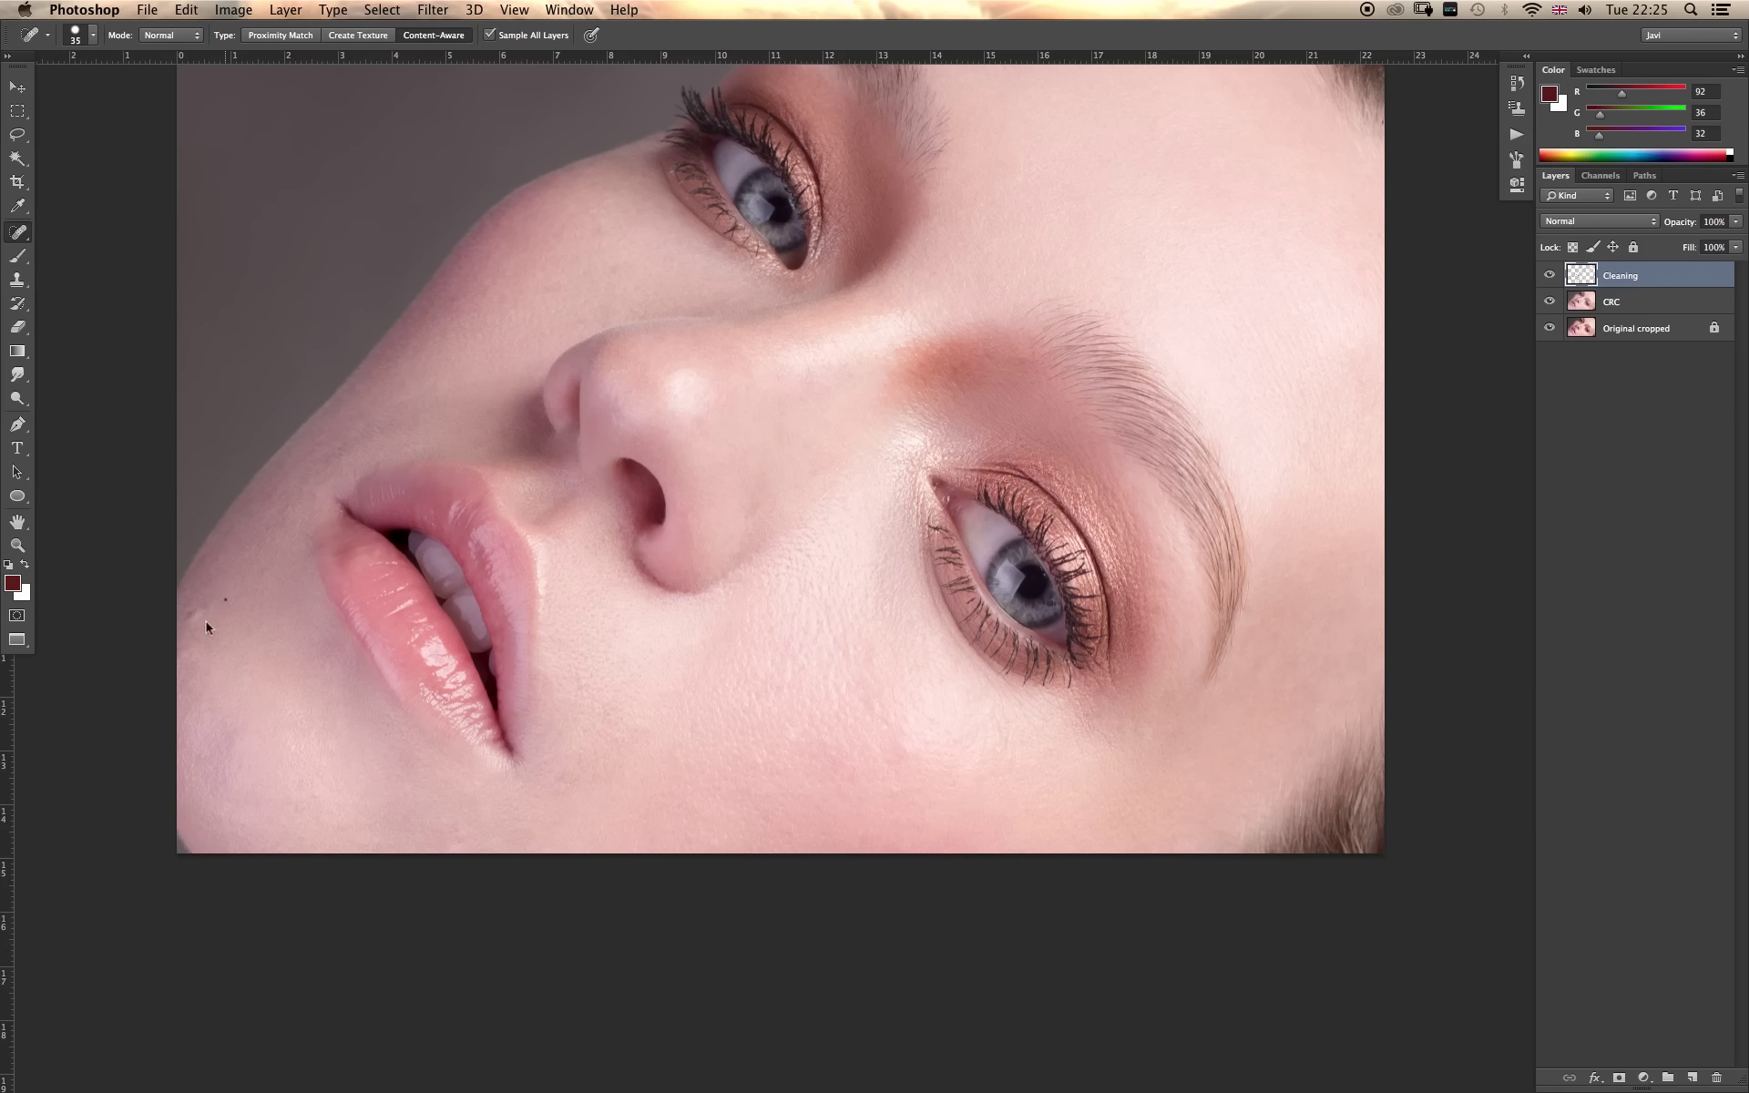
pyautogui.moveTo(204, 616); pyautogui.dragTo(187, 621)
pyautogui.press('z')
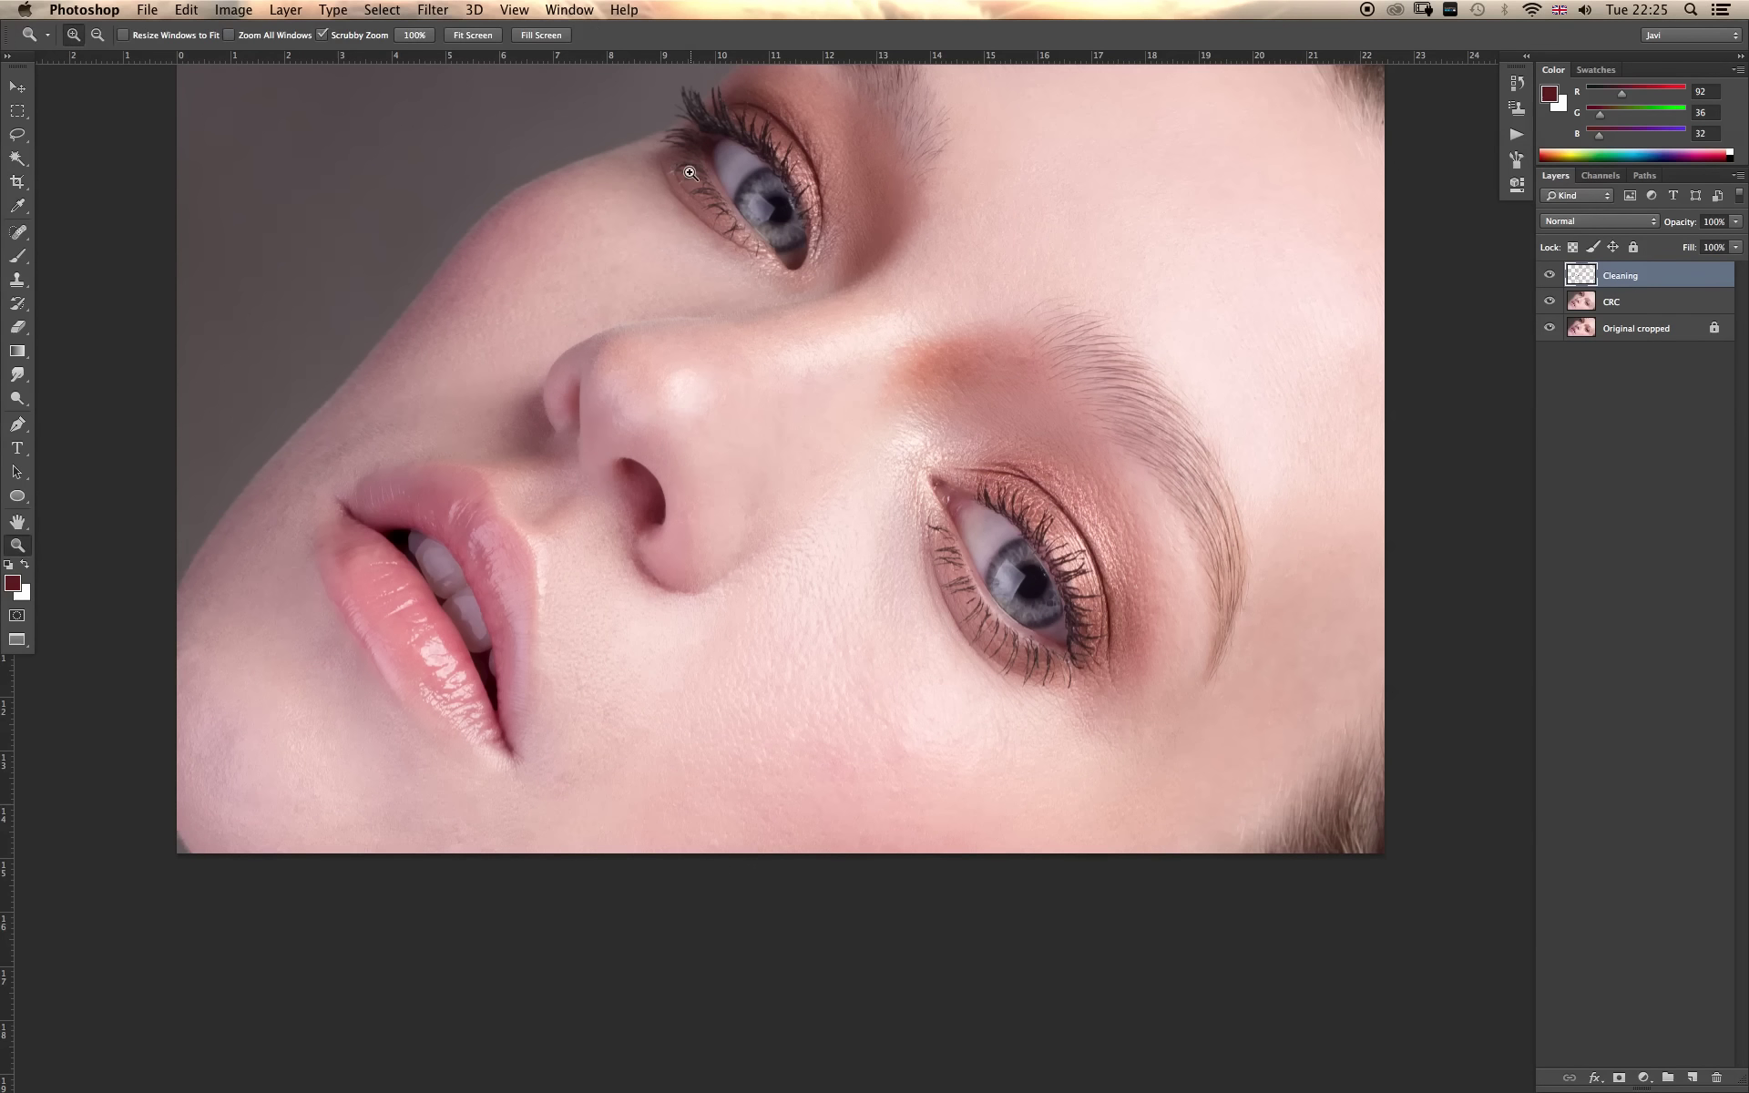
pyautogui.click(739, 136)
pyautogui.click(738, 156)
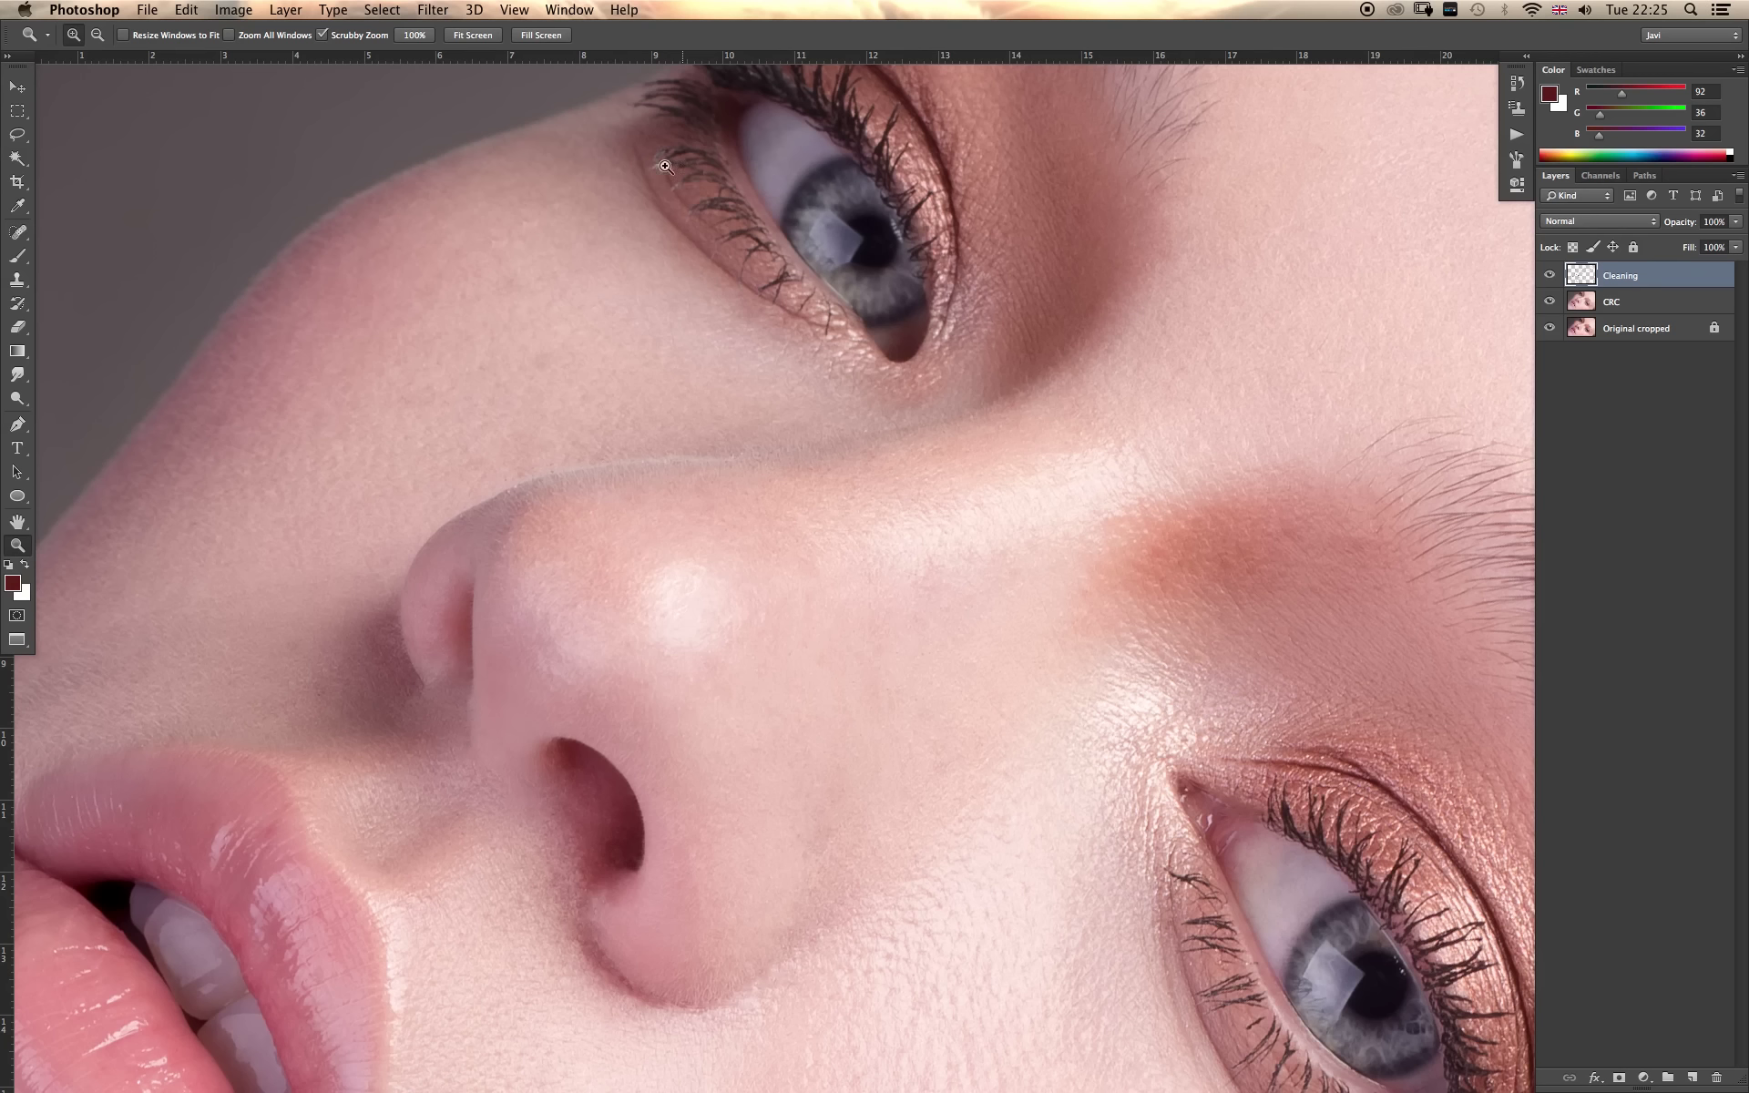
pyautogui.press('s')
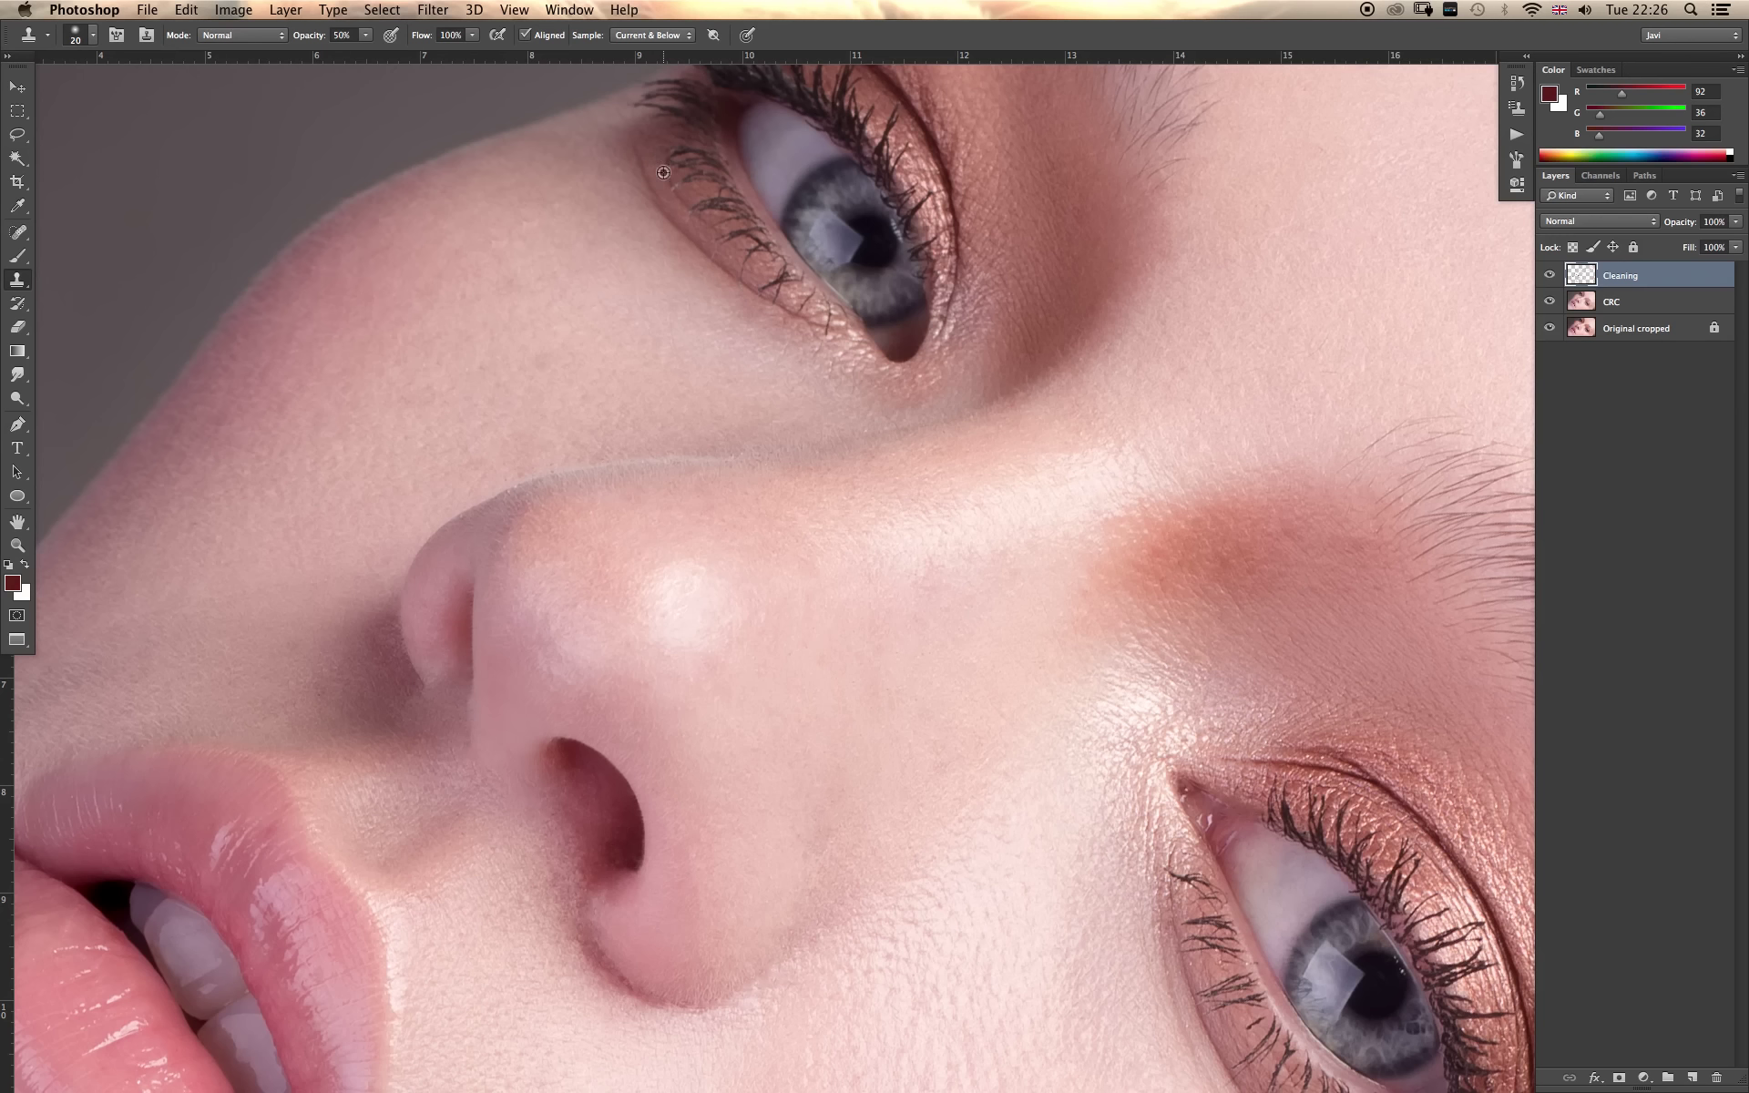
pyautogui.keyDown('alt'); pyautogui.click(664, 172); pyautogui.keyUp('alt')
pyautogui.press('z')
pyautogui.keyDown('alt'); pyautogui.click(734, 201); pyautogui.keyUp('alt')
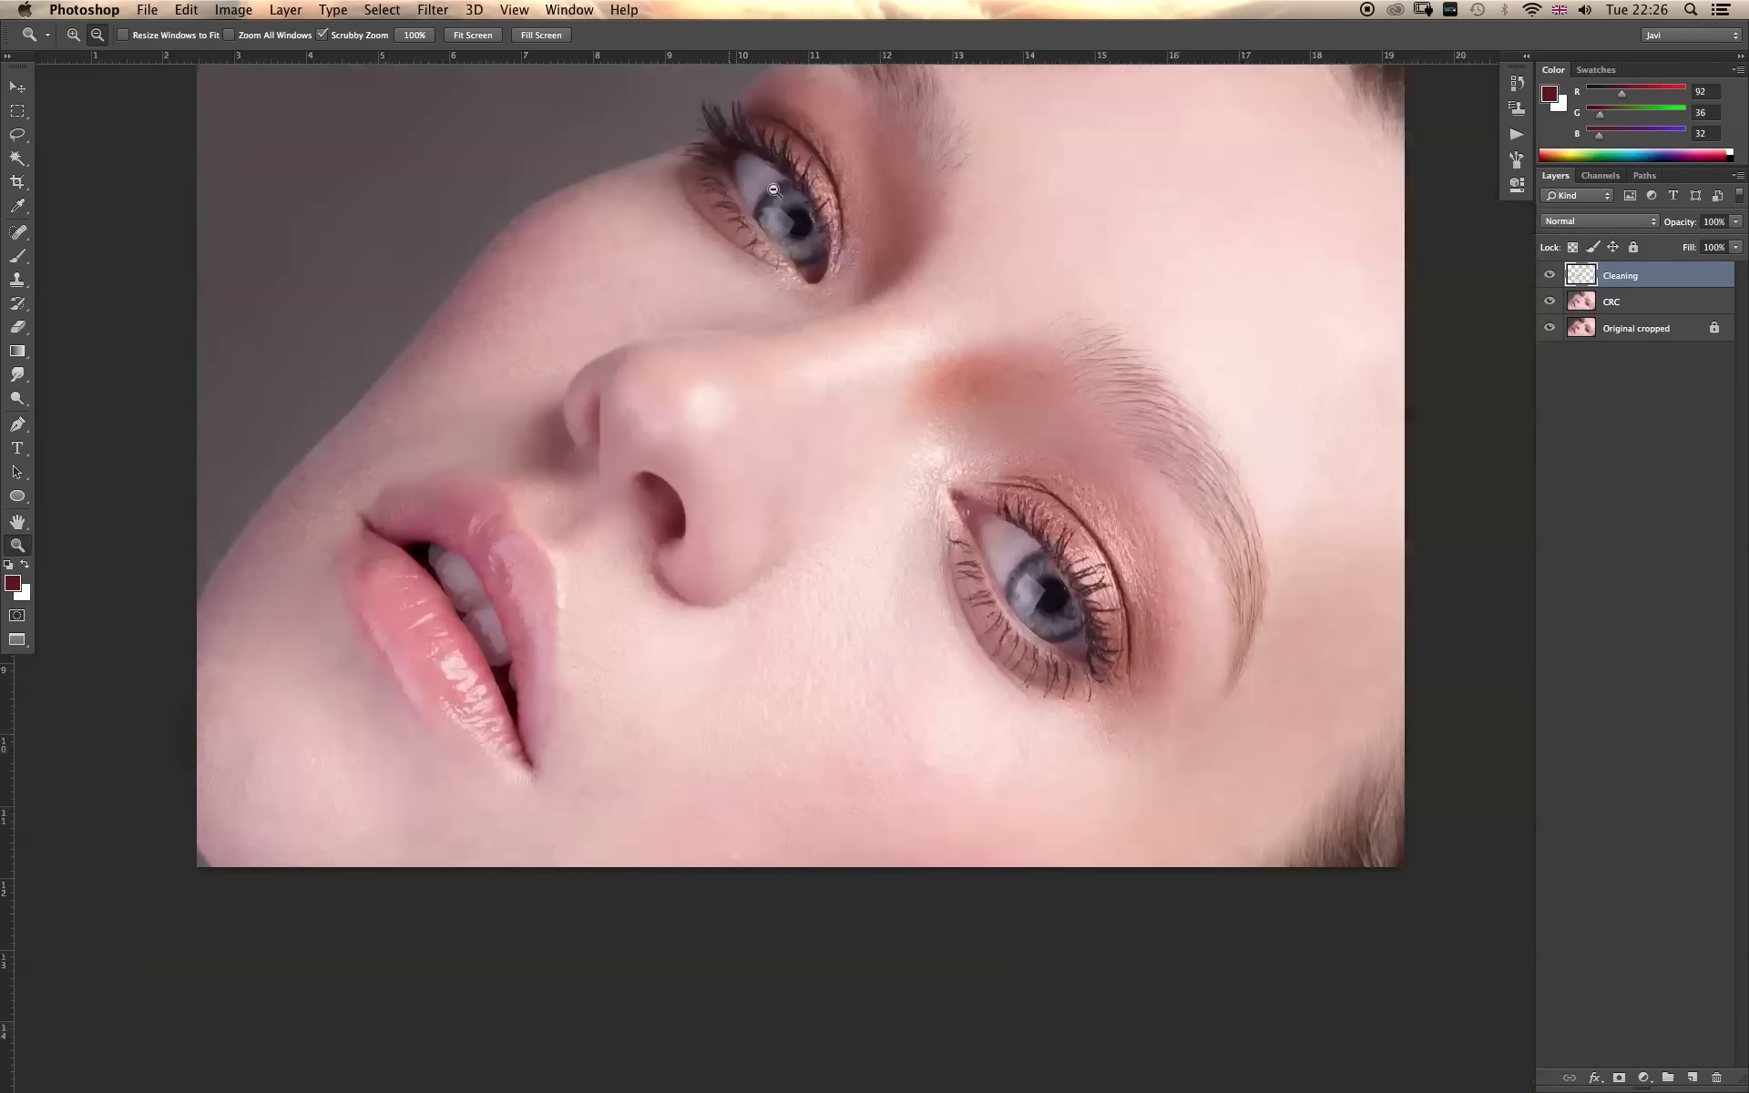
pyautogui.click(1549, 275)
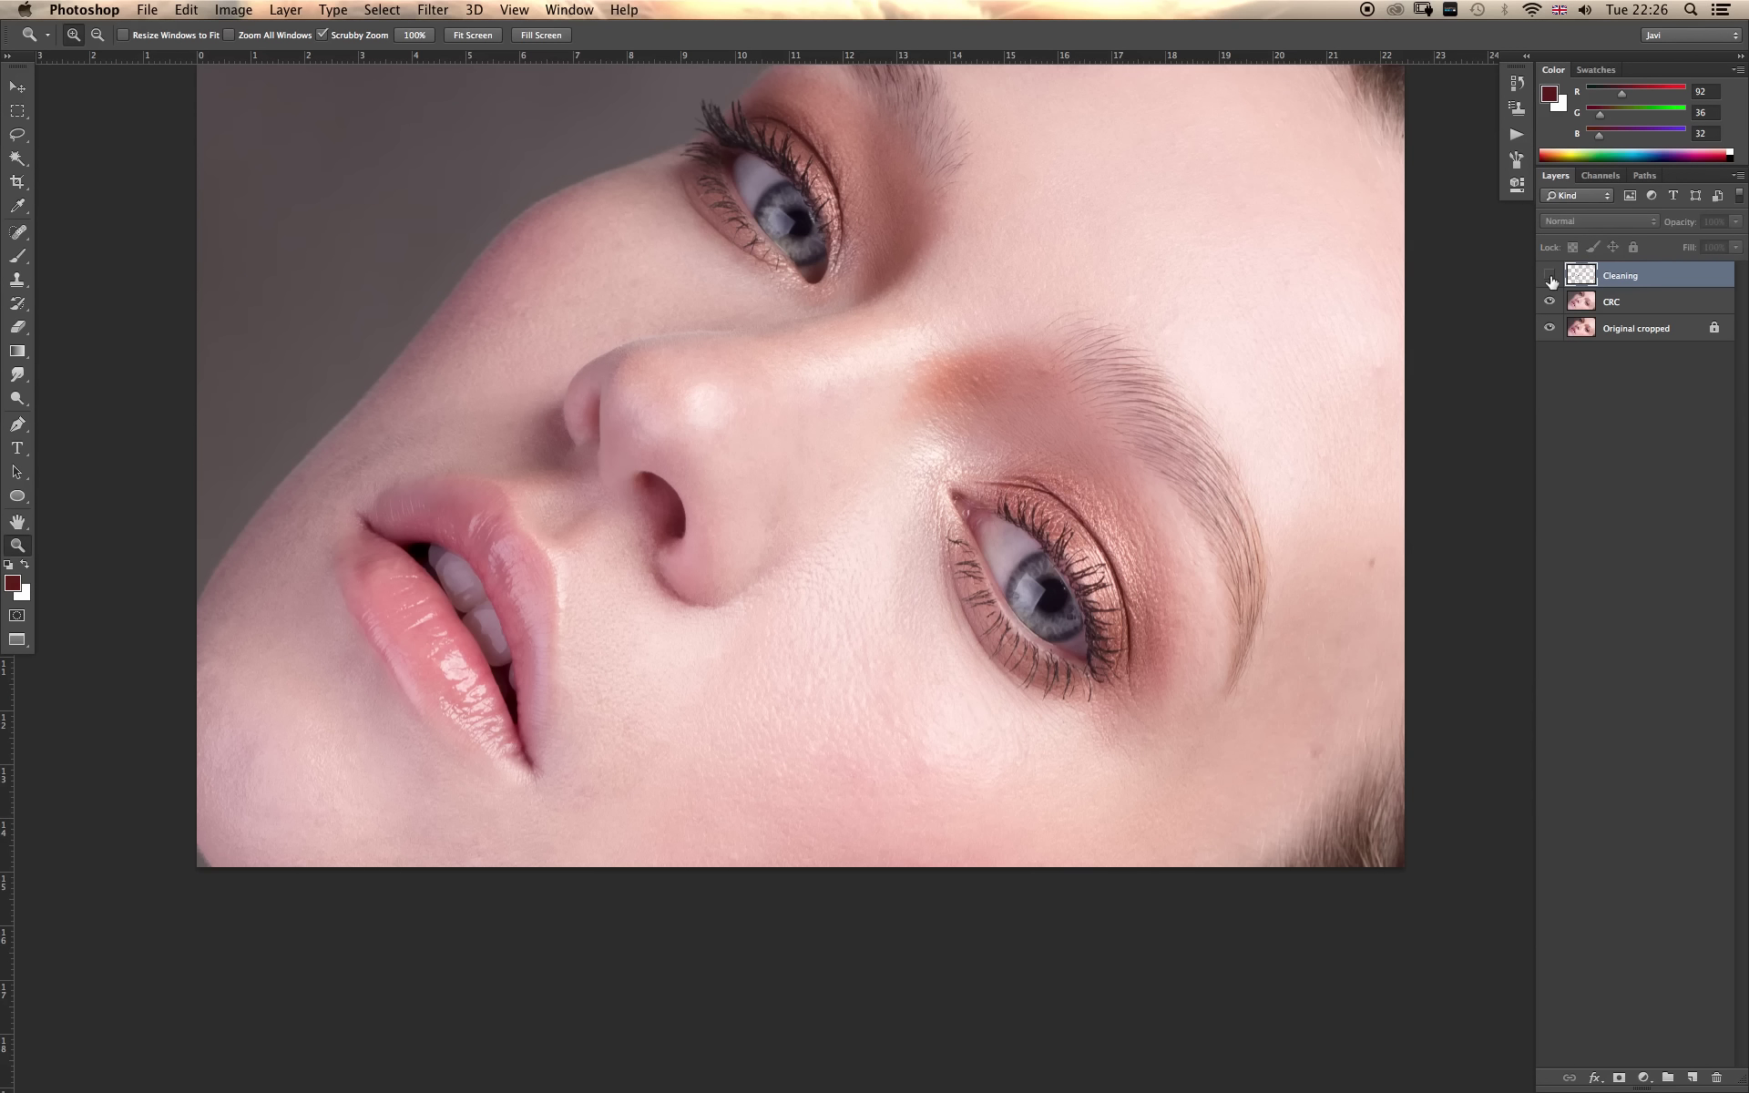
pyautogui.click(1549, 275)
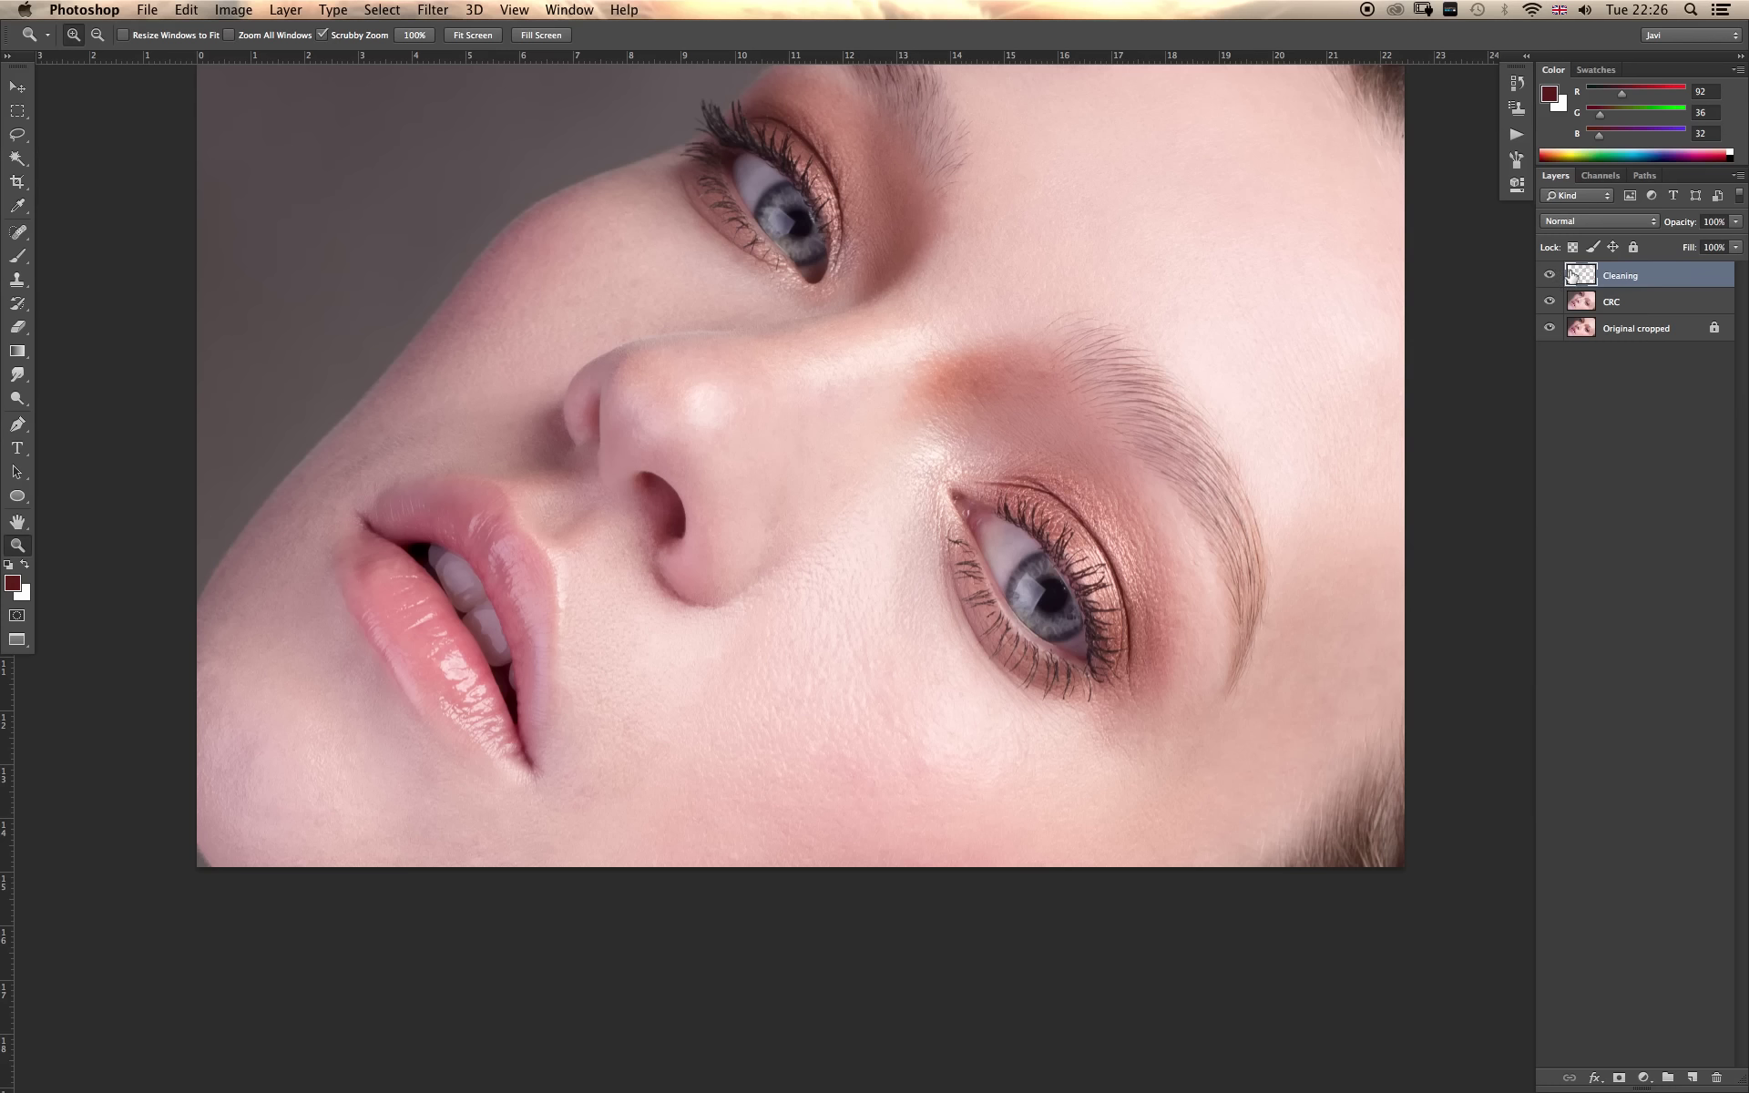
pyautogui.keyDown('alt'); pyautogui.click(1003, 285); pyautogui.keyUp('alt')
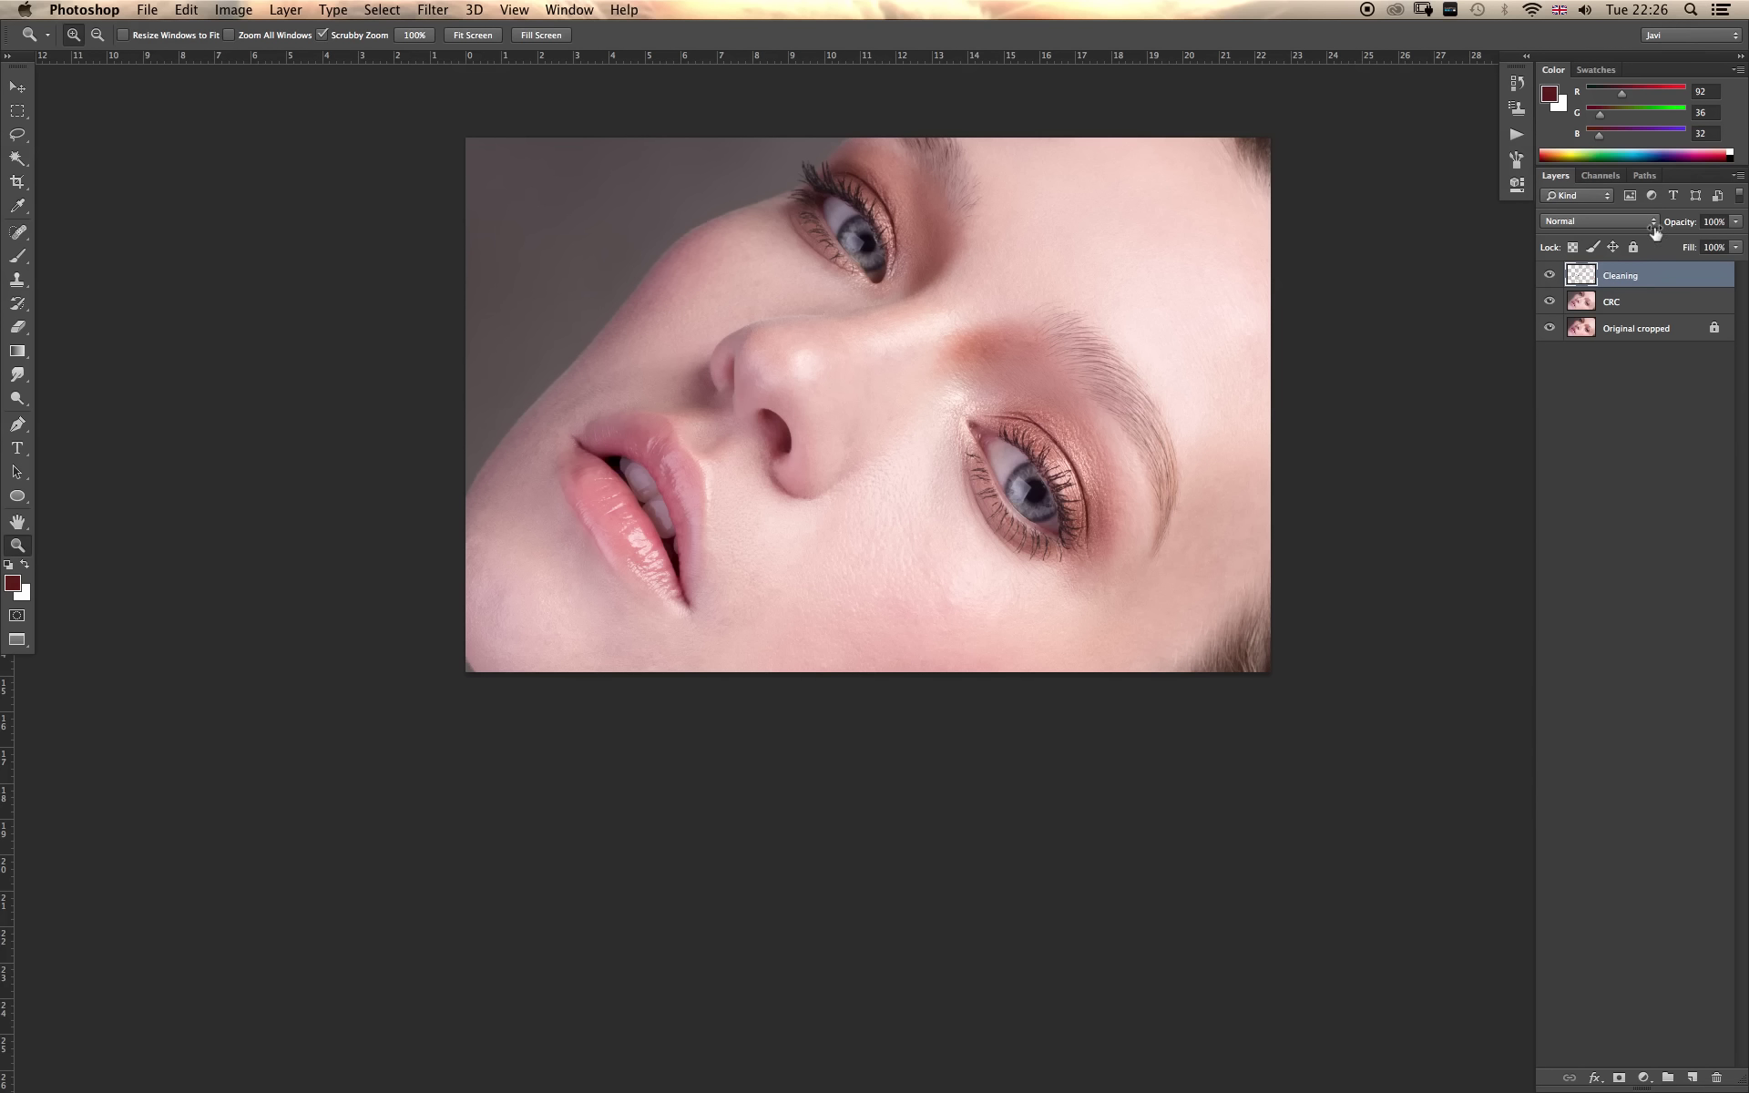
# Add a Curves adjustment above Cleaning, duplicate it and hide the copy.
pyautogui.click(1642, 1078)
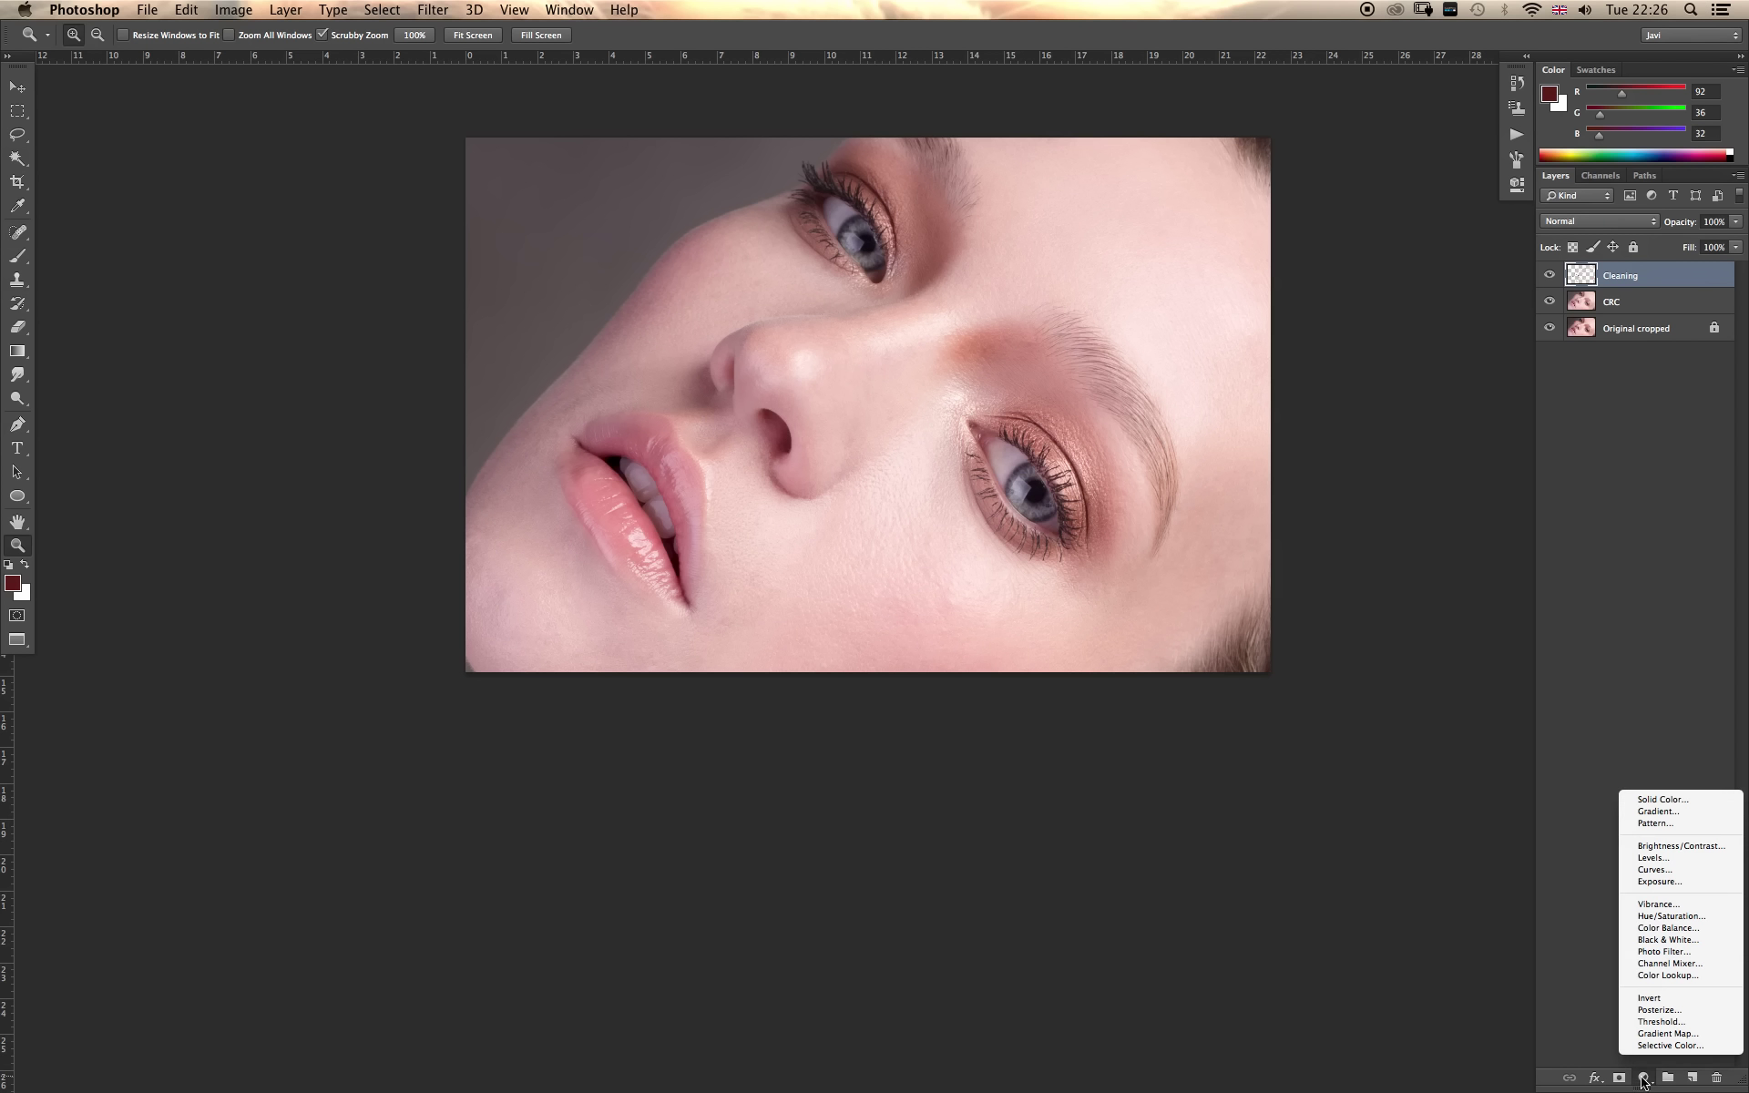
pyautogui.click(1676, 869)
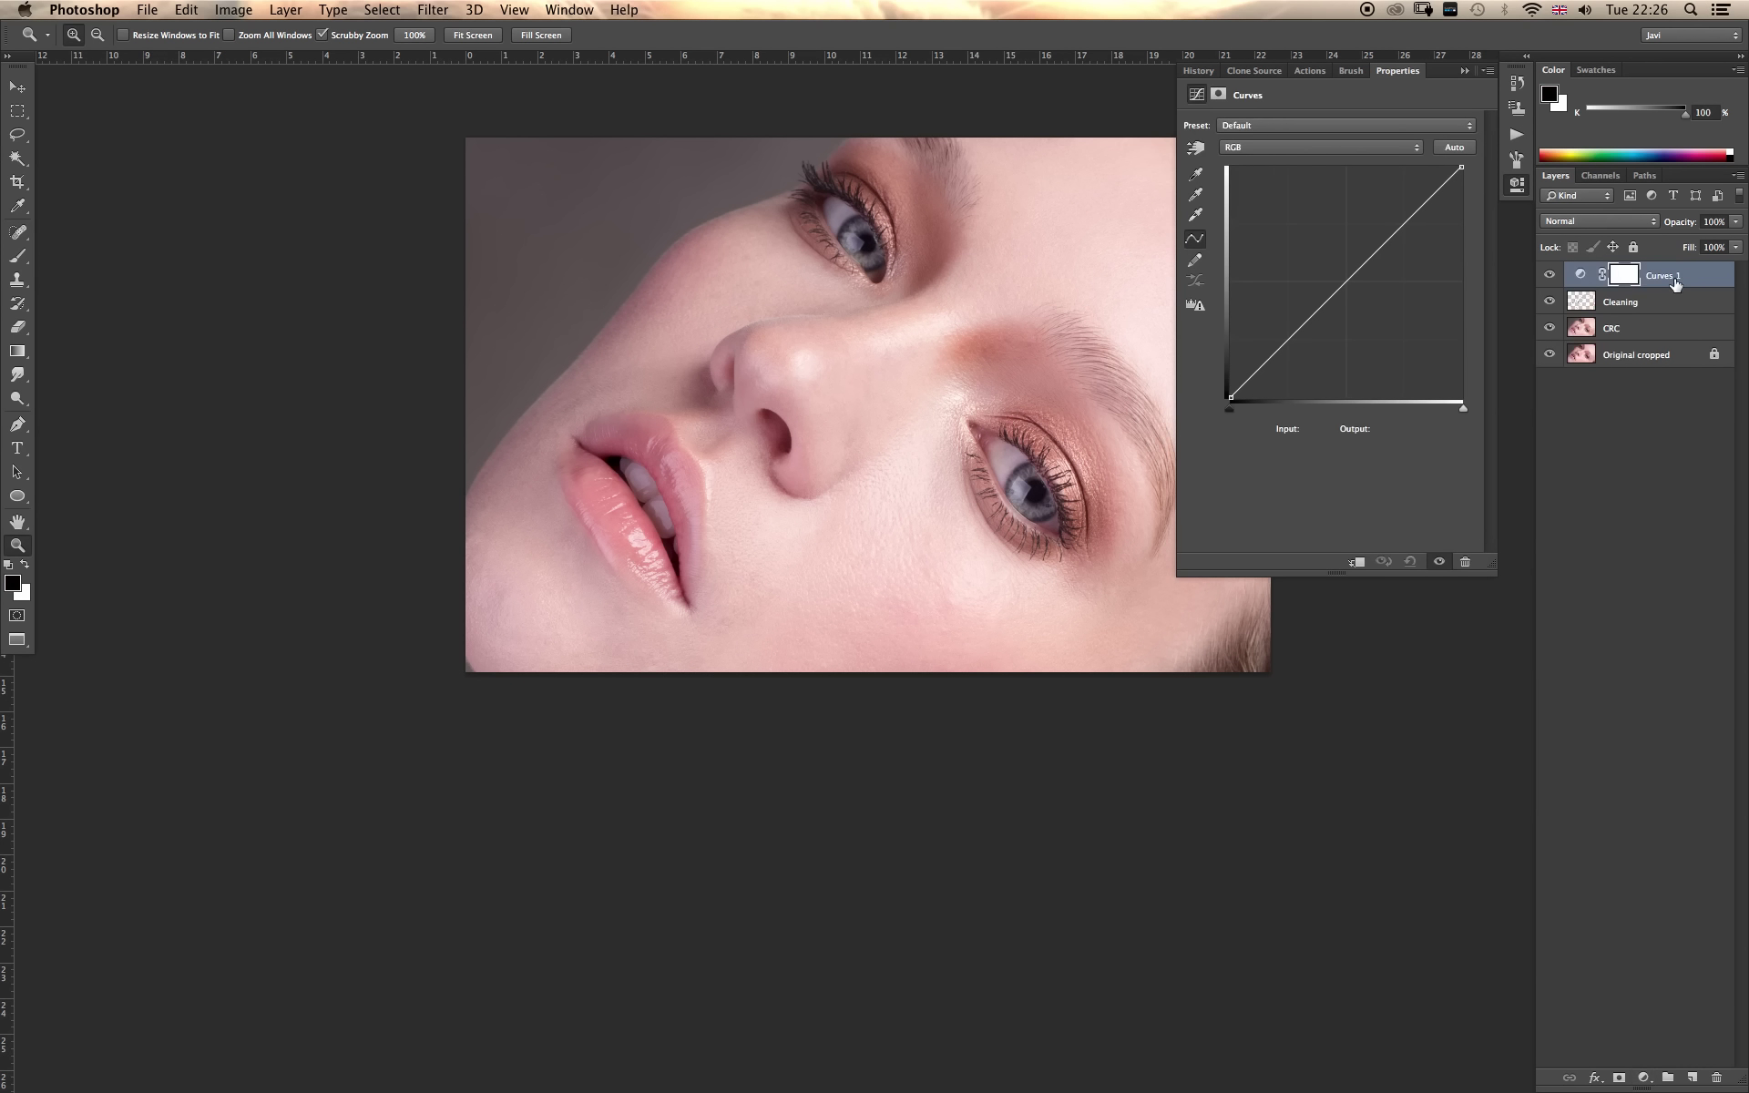
pyautogui.moveTo(1674, 283); pyautogui.dragTo(1692, 1078)
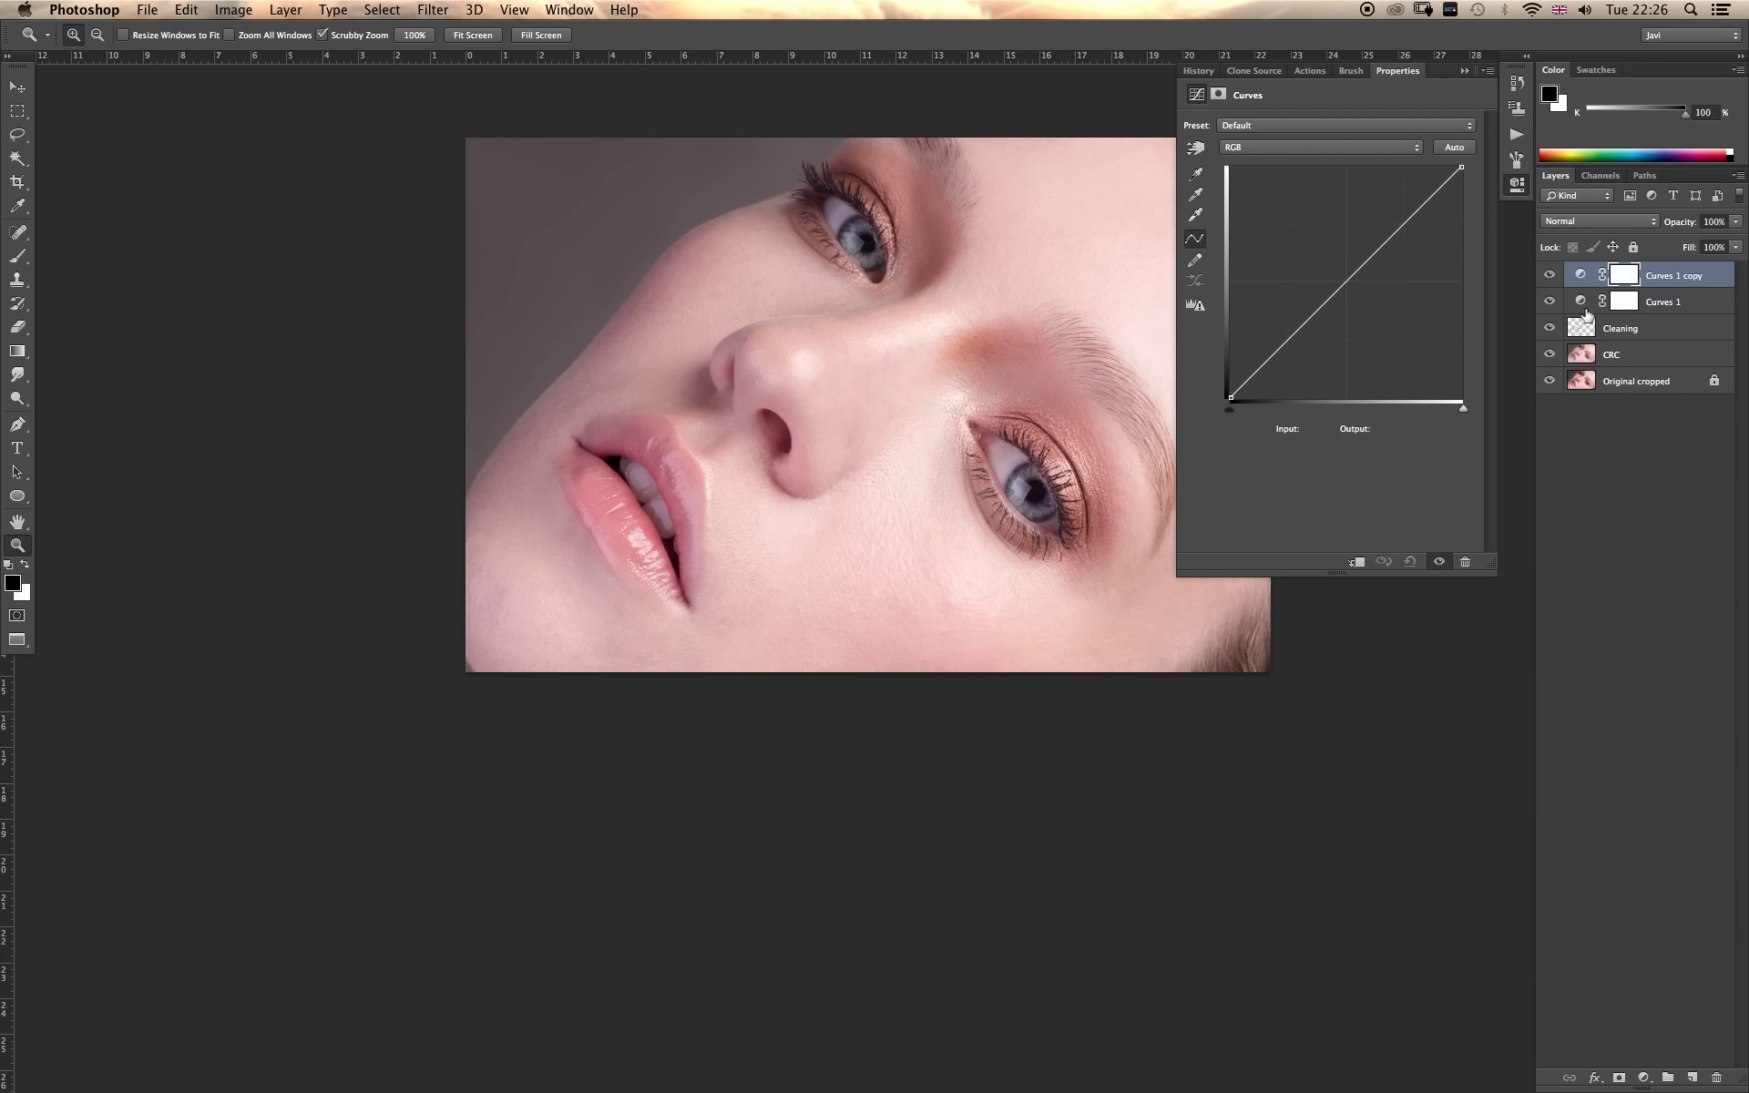
pyautogui.click(1551, 277)
pyautogui.click(1587, 302)
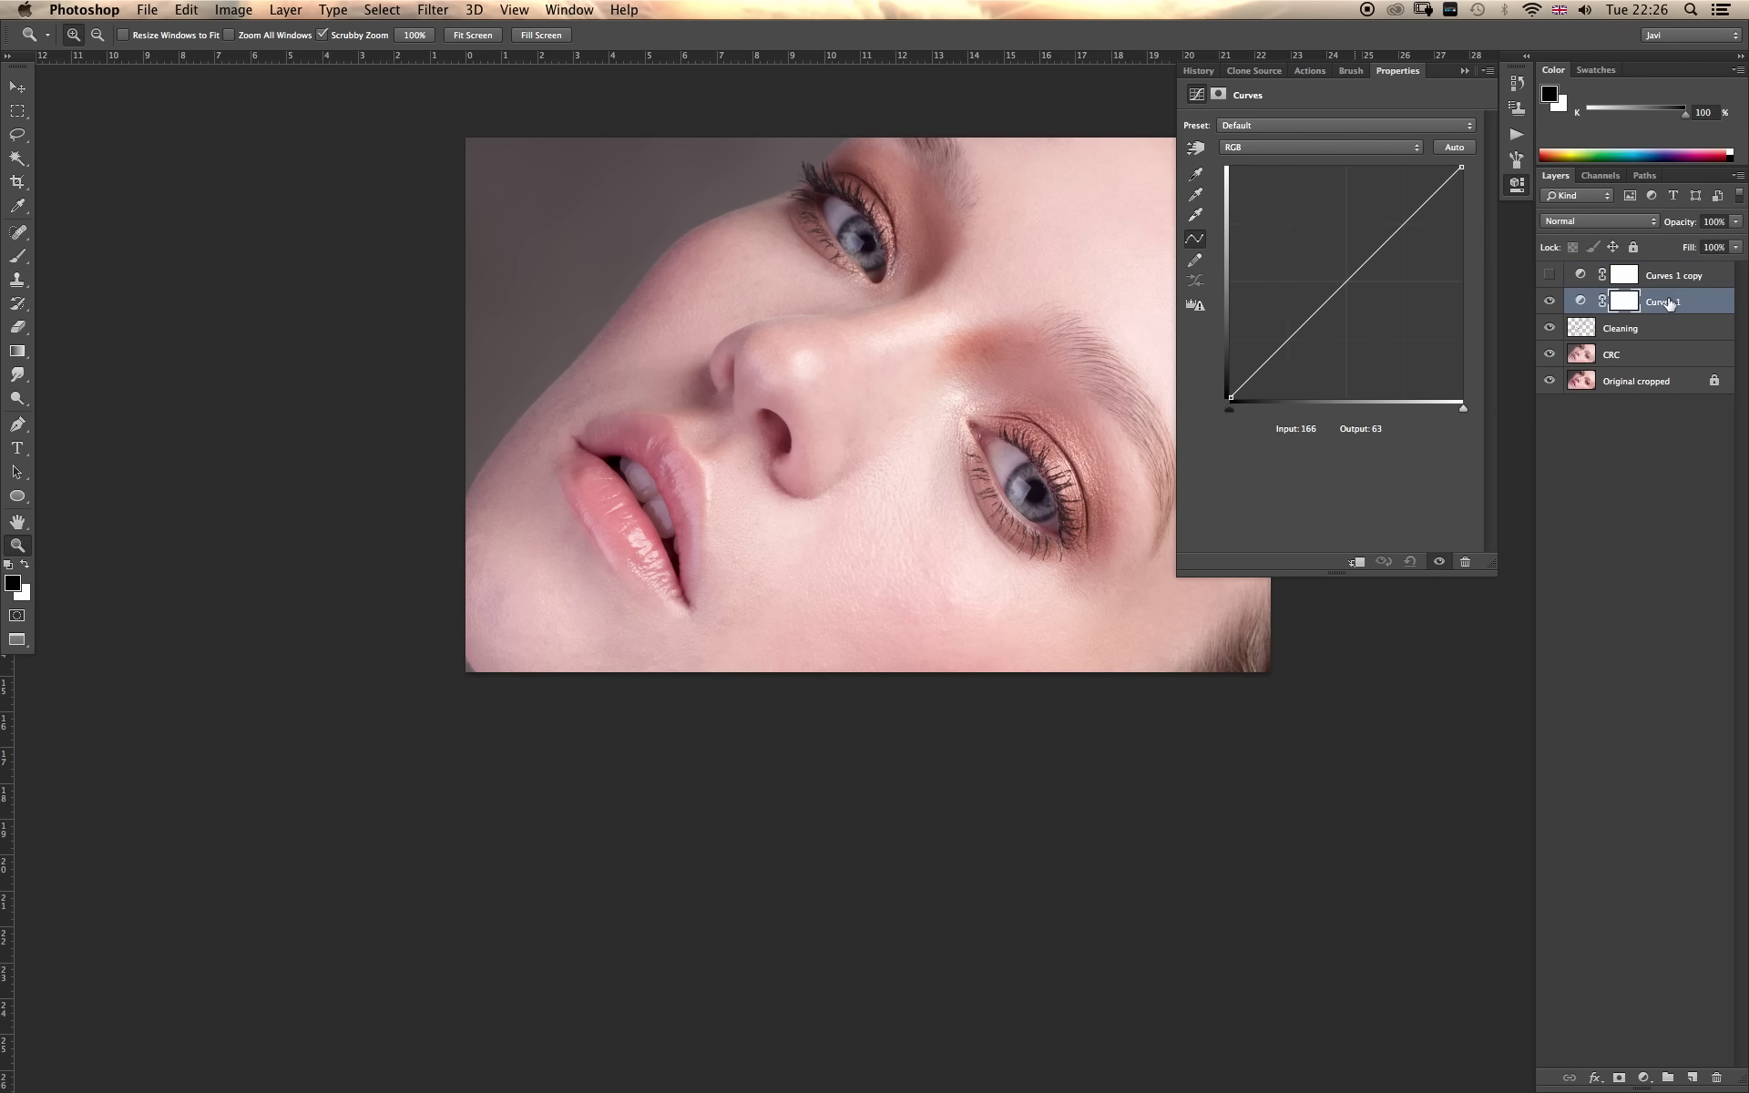
# Brighten Curves 1 by raising its midpoint, invert its mask to black and name it 'Dodge'.
pyautogui.click(1347, 282)
pyautogui.moveTo(1346, 281); pyautogui.dragTo(1346, 247)
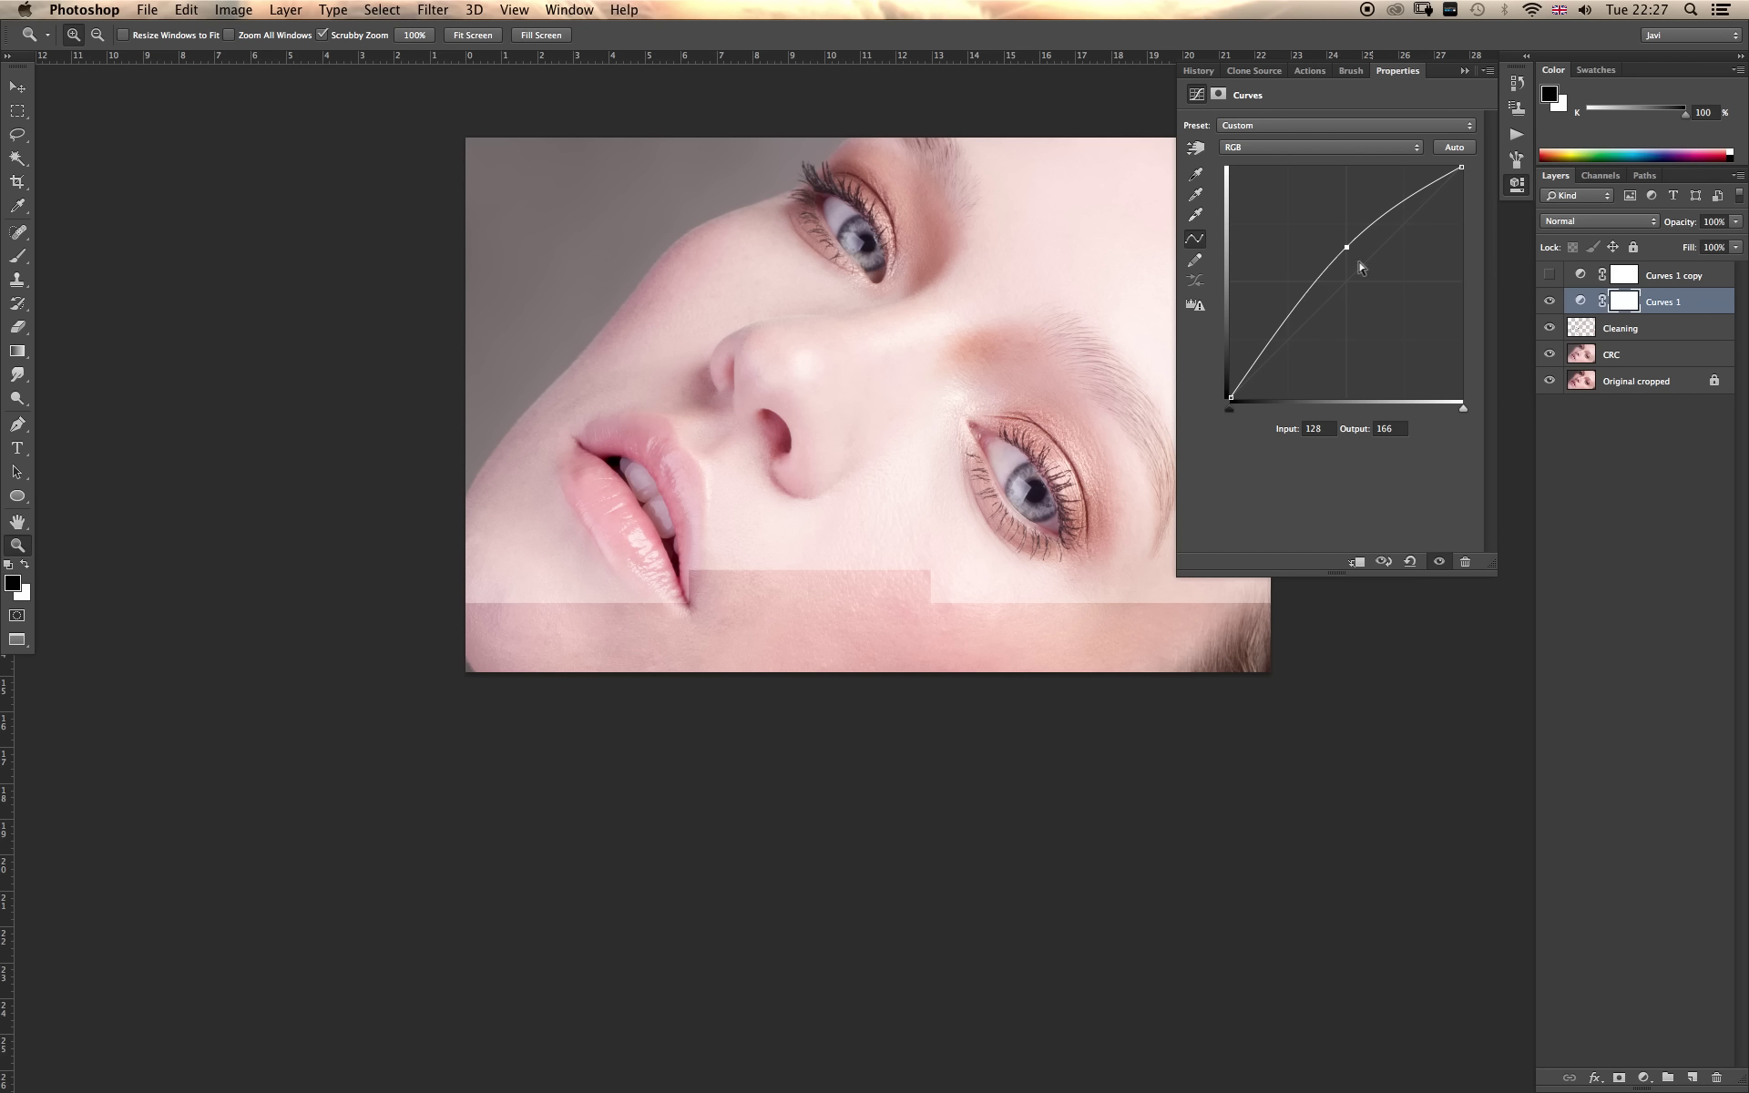
pyautogui.click(1624, 301)
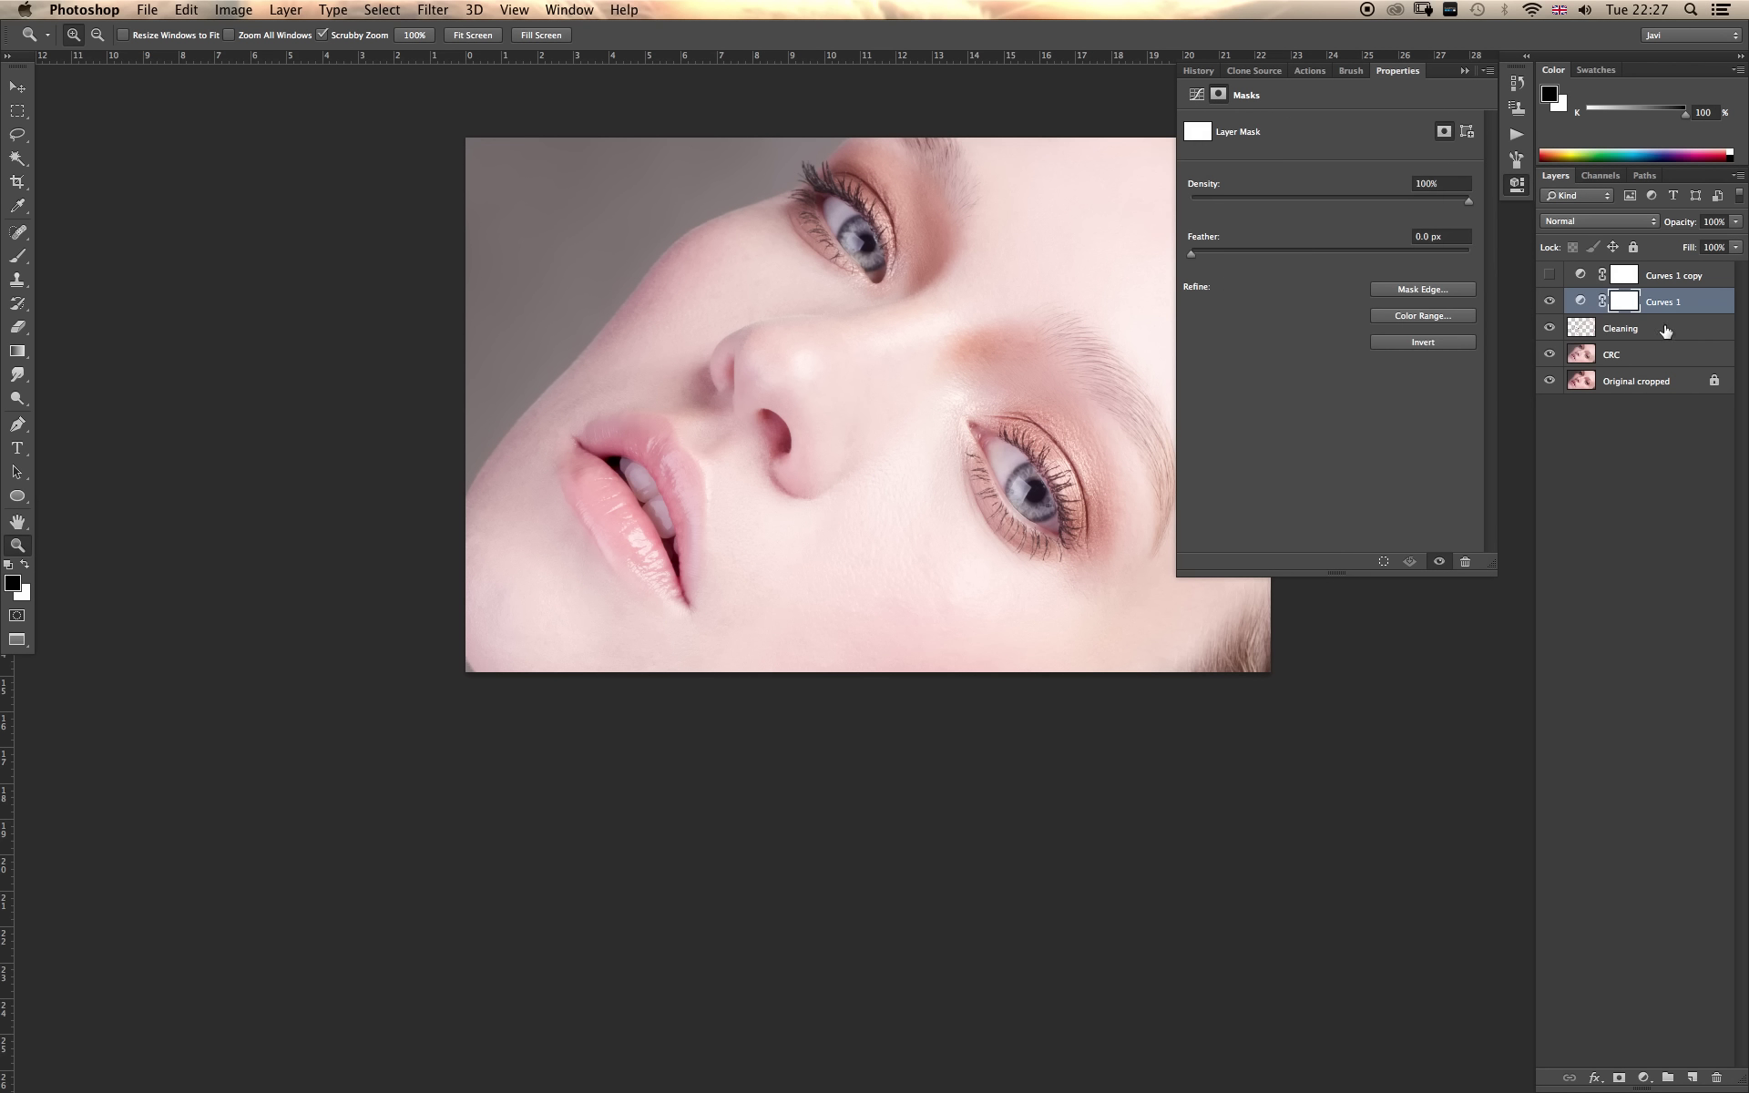
pyautogui.press('super+i')
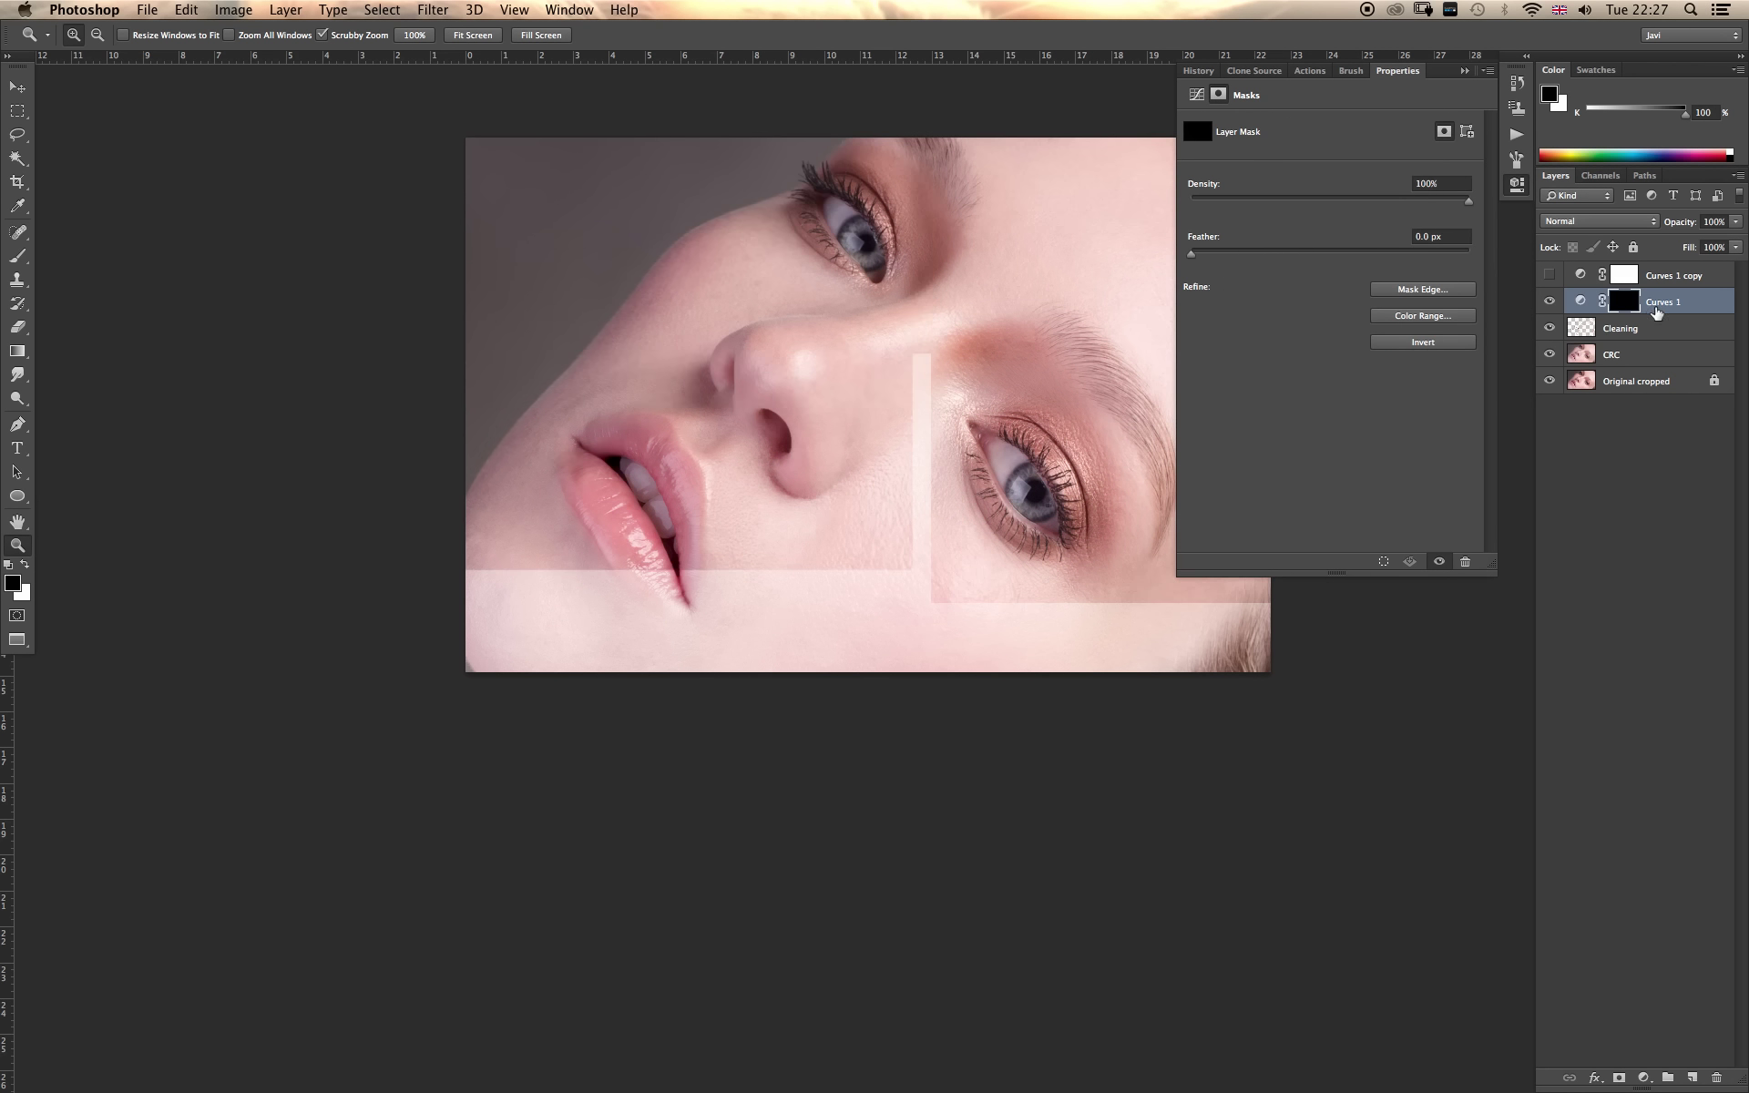
pyautogui.doubleClick(1666, 304)
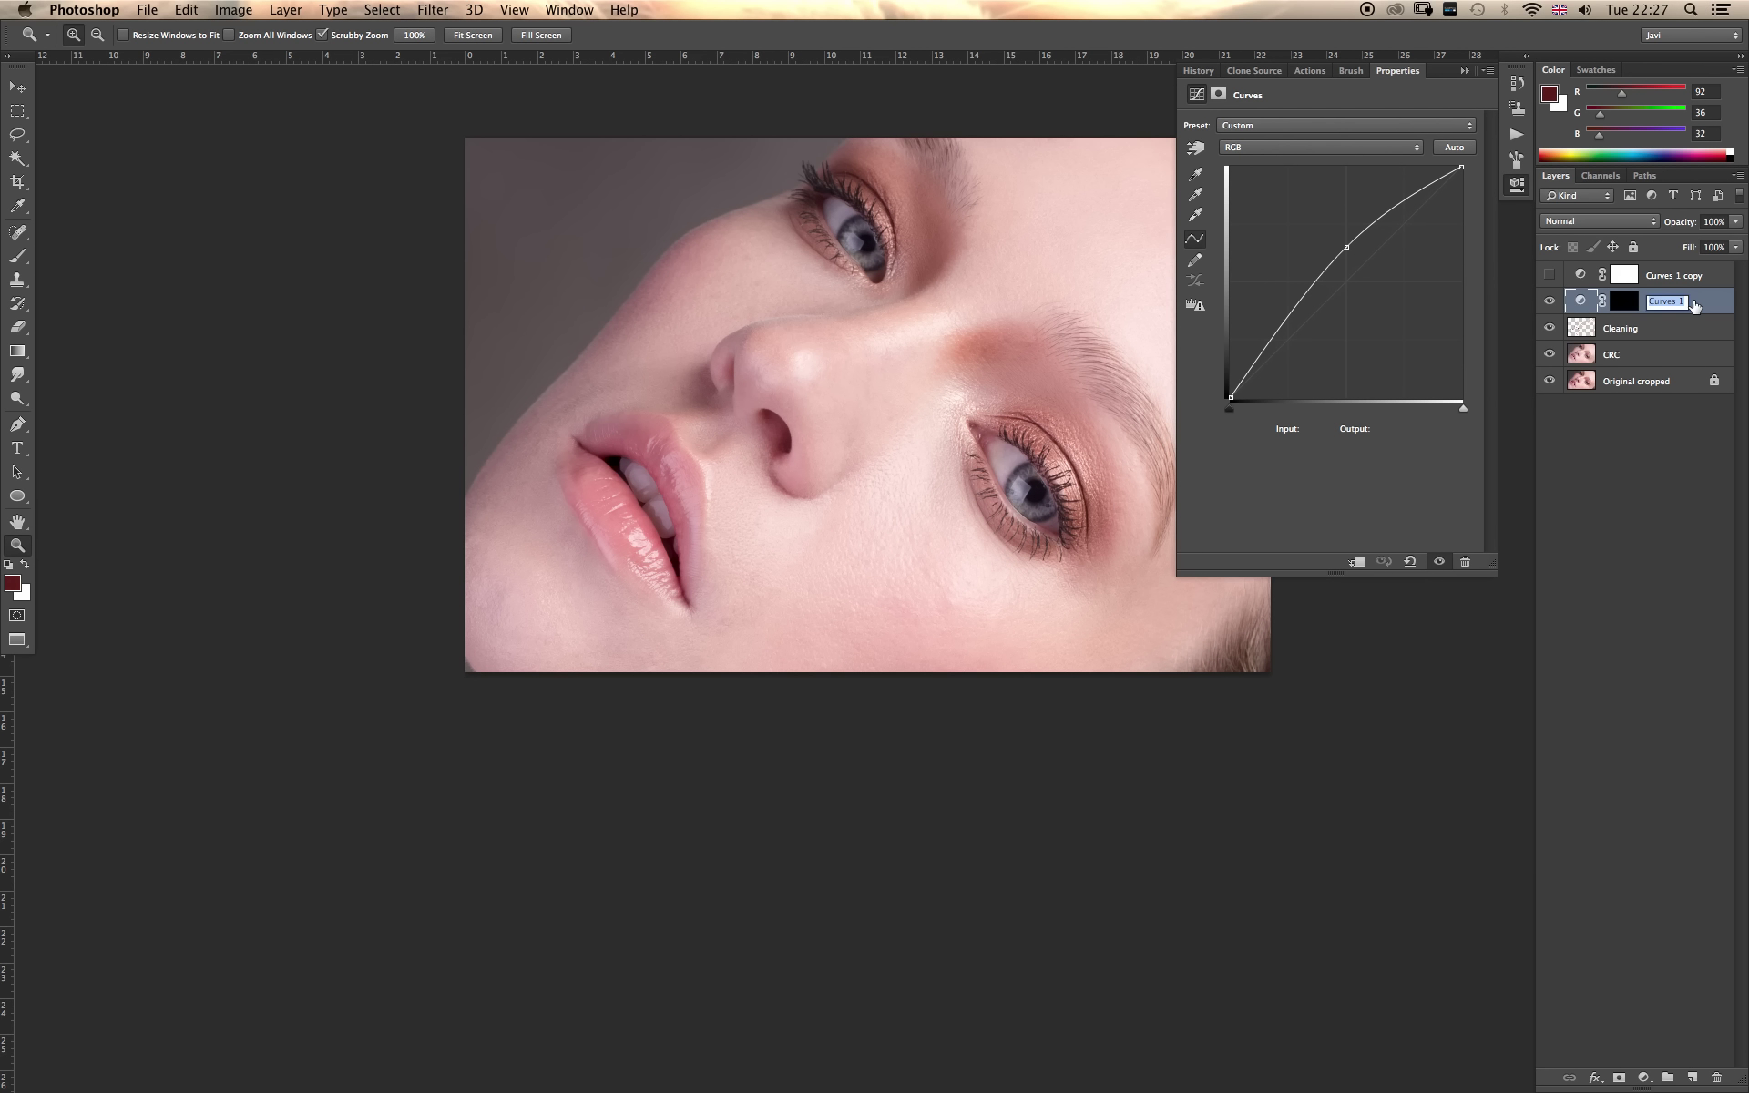
pyautogui.write('Dodge')
pyautogui.press('Return')
pyautogui.click(1553, 276)
# Darken the Curves 1 copy, rename it 'Burn' and invert its mask to black.
pyautogui.click(1587, 276)
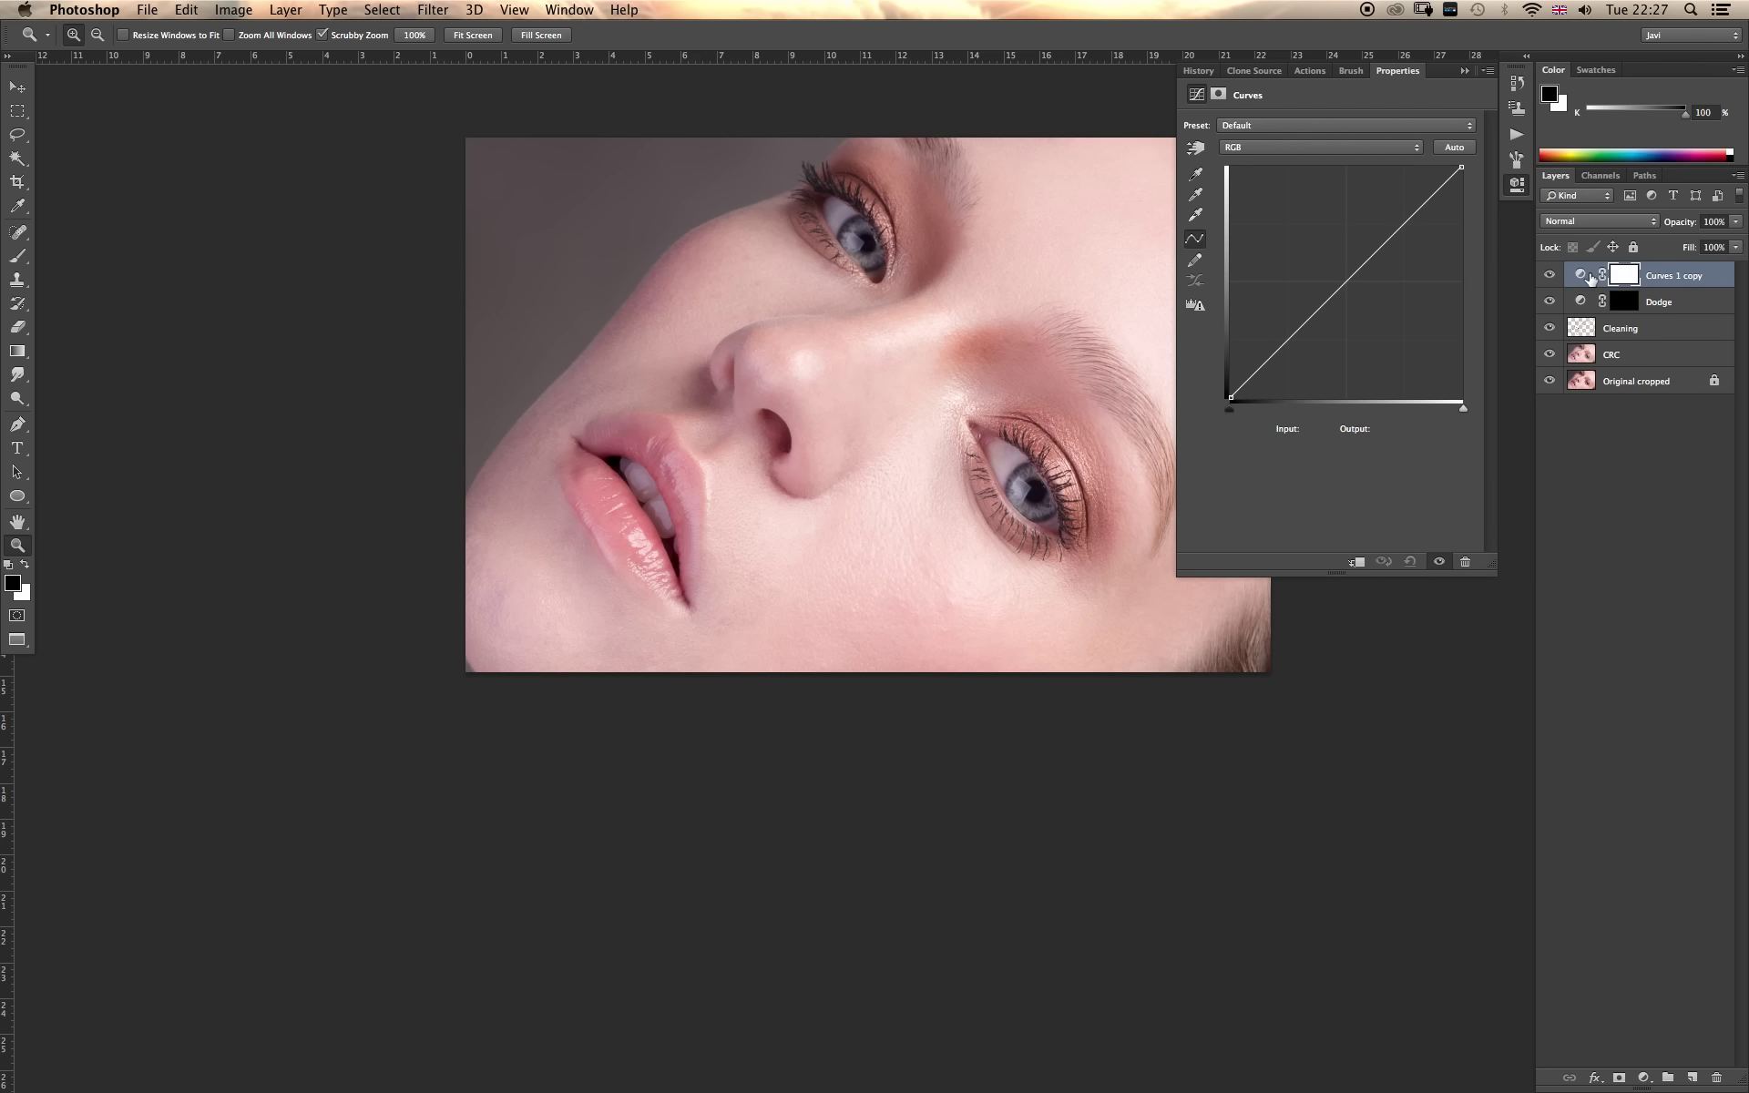
pyautogui.moveTo(1348, 279); pyautogui.dragTo(1345, 320)
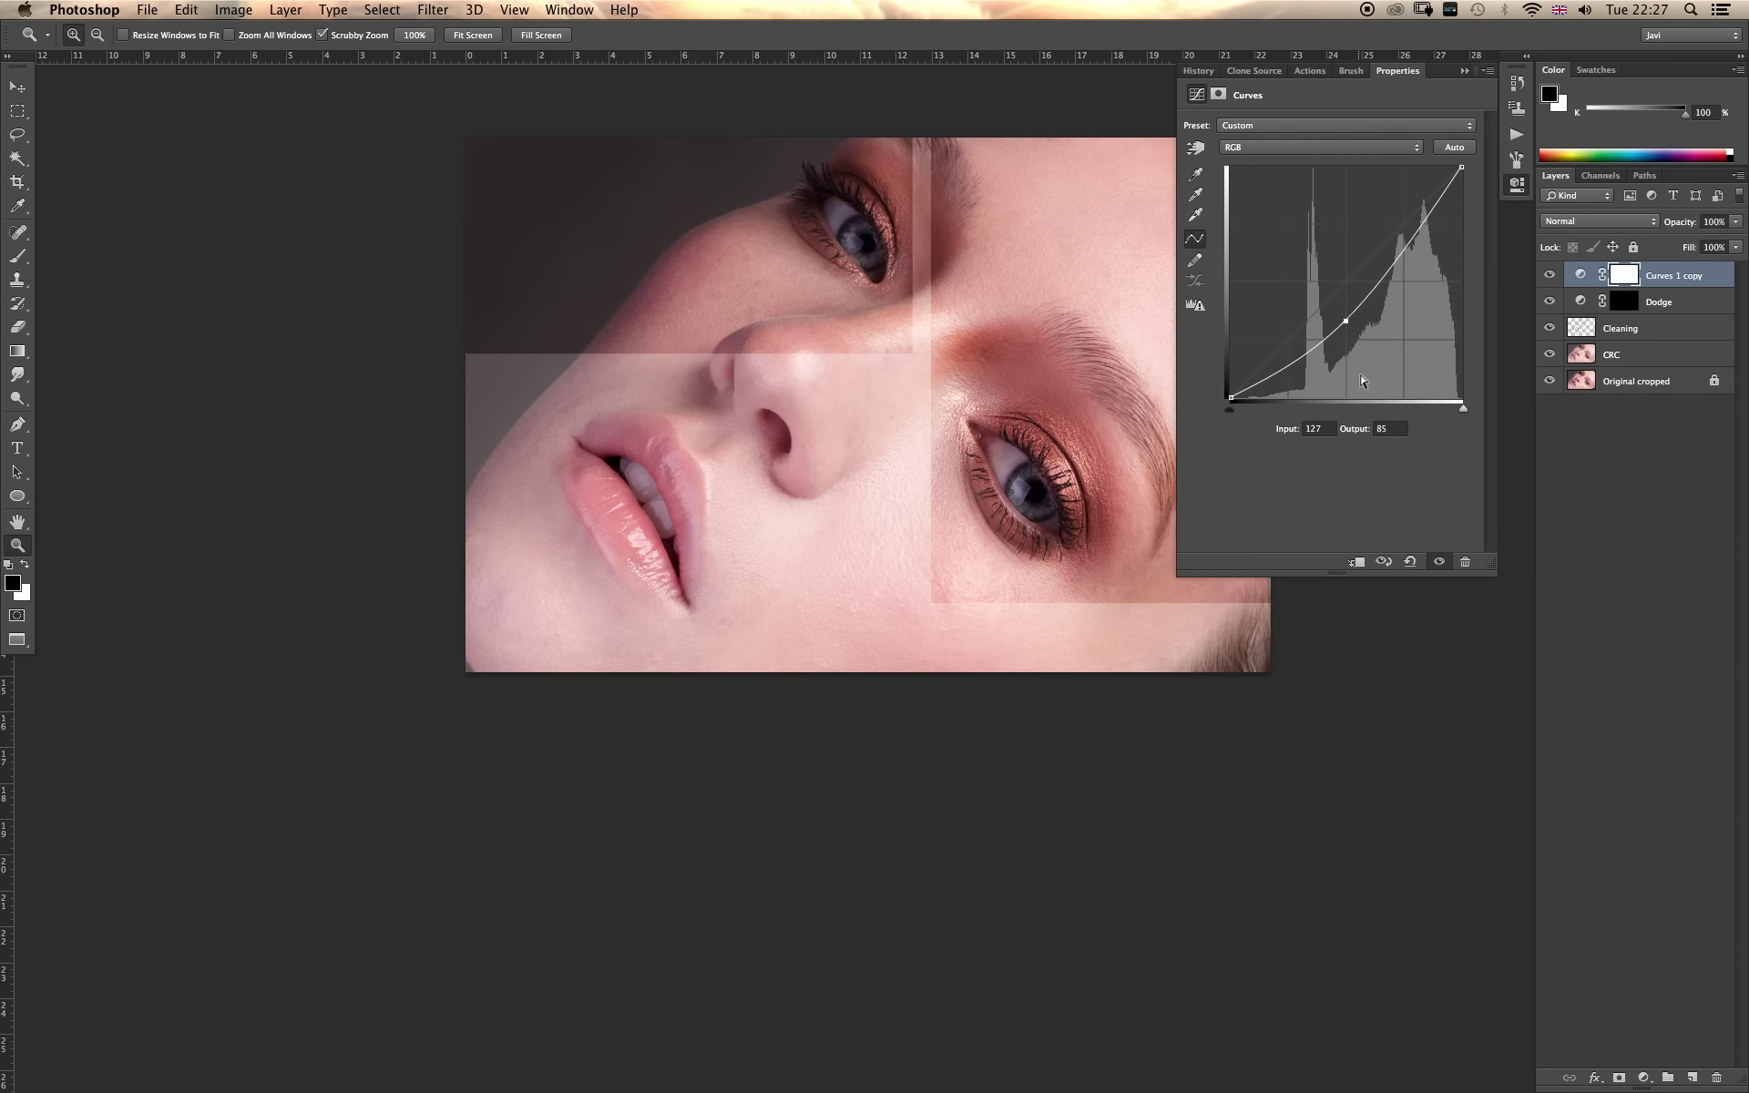
pyautogui.doubleClick(1696, 274)
pyautogui.write('Bru')
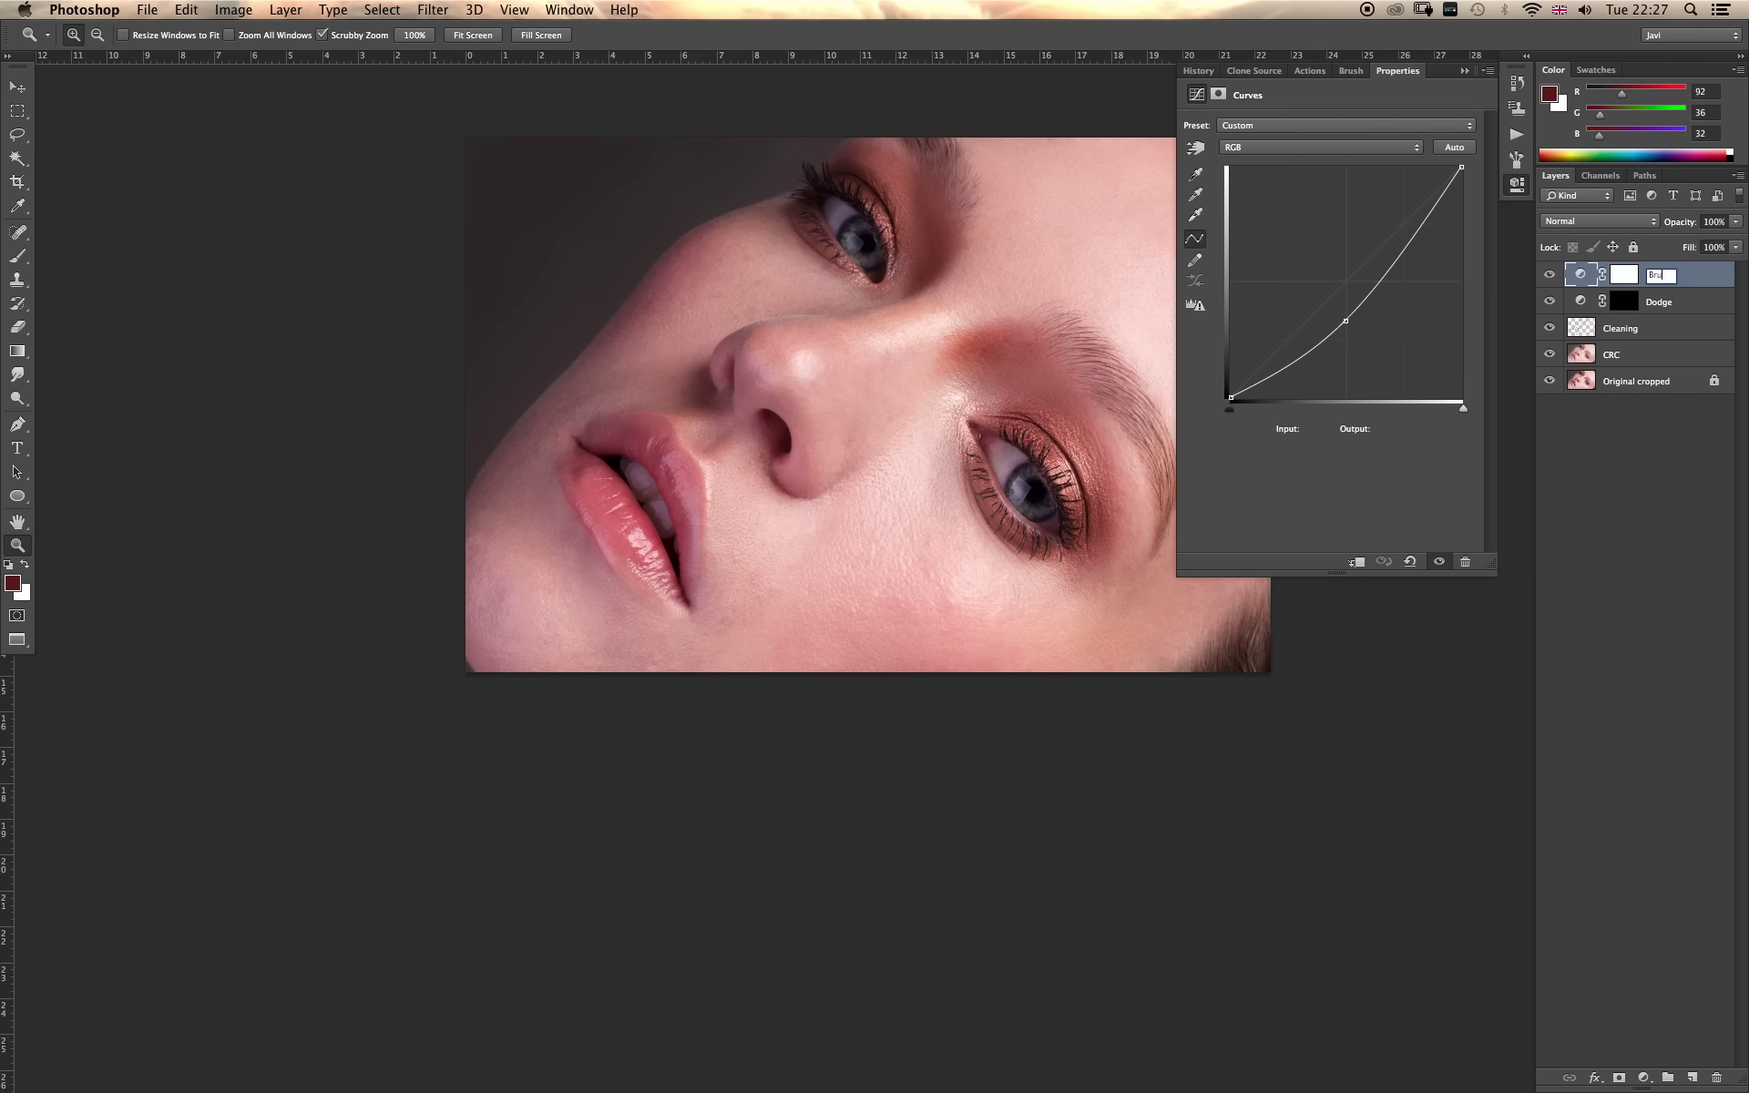
pyautogui.press('BackSpace')
pyautogui.press('BackSpace')
pyautogui.write('n')
pyautogui.press('Return')
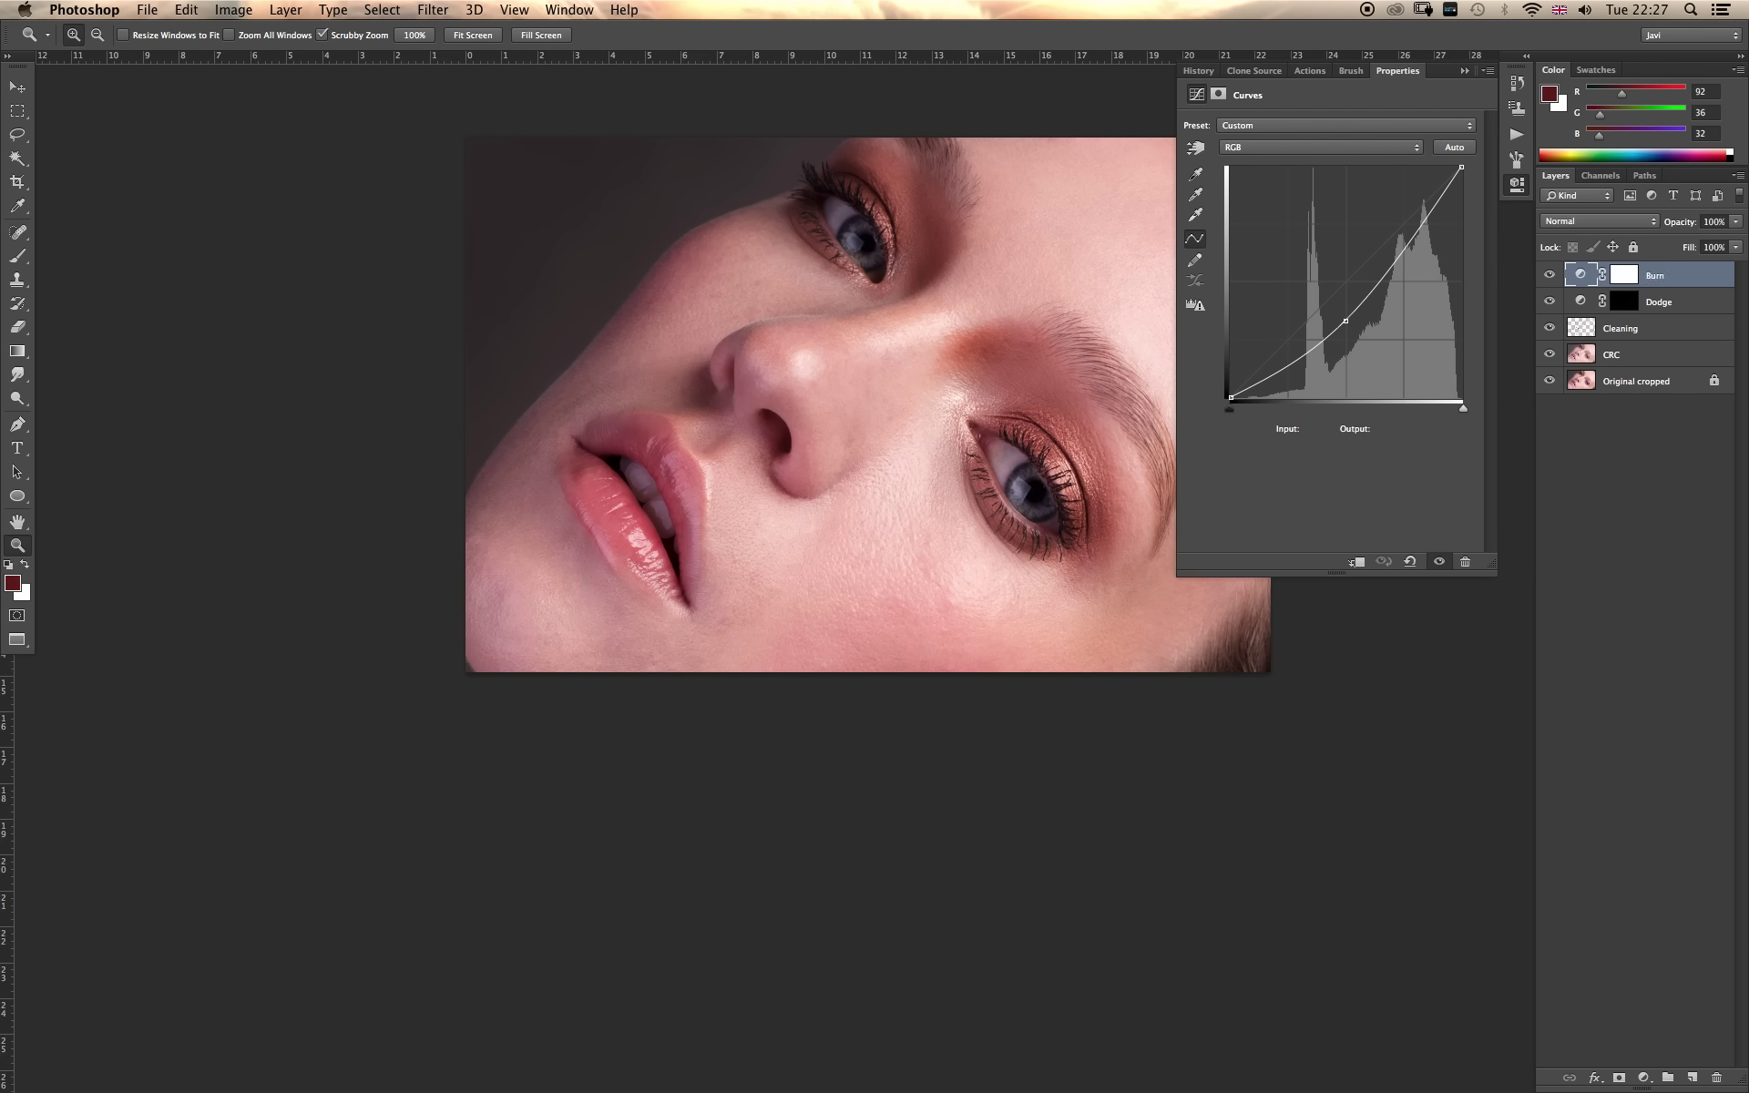
pyautogui.click(1628, 277)
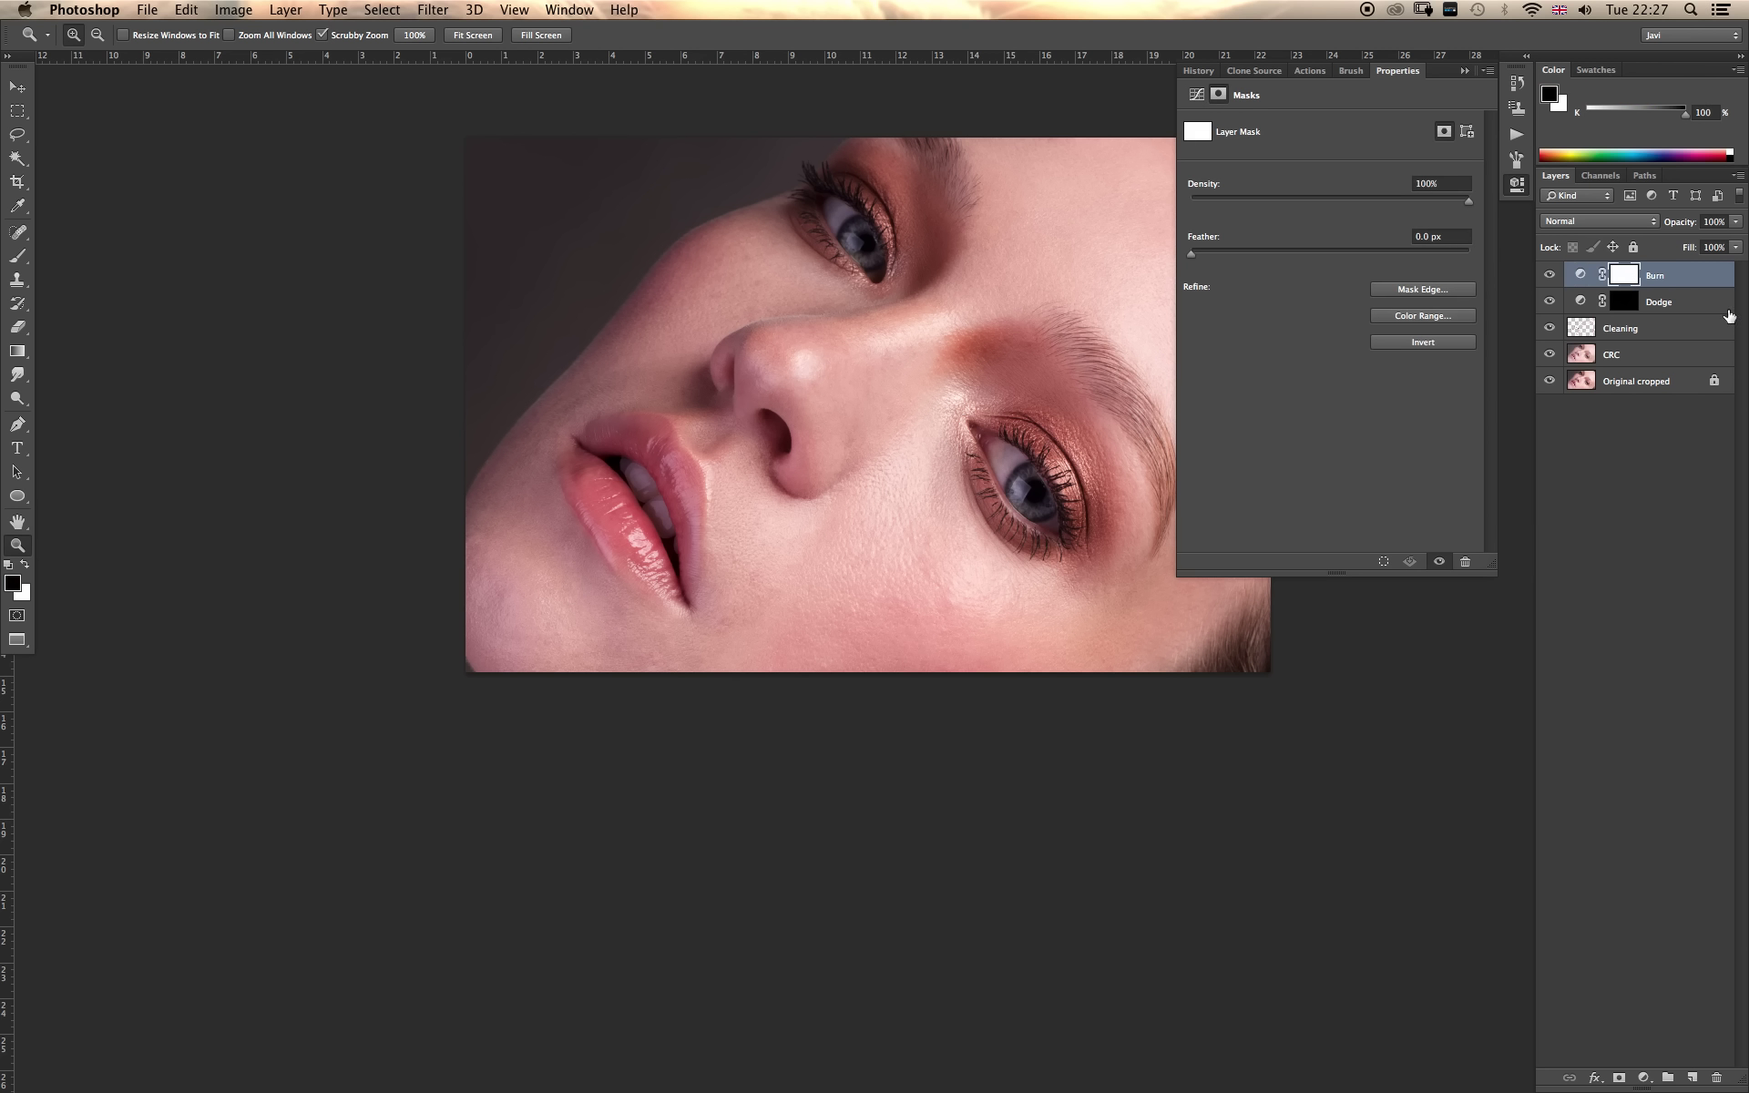
pyautogui.hotkey('ctrl', 'i')
# Group Burn and Dodge into a 'D&B' group and expand it.
pyautogui.keyDown('shift'); pyautogui.click(1680, 305); pyautogui.keyUp('shift')
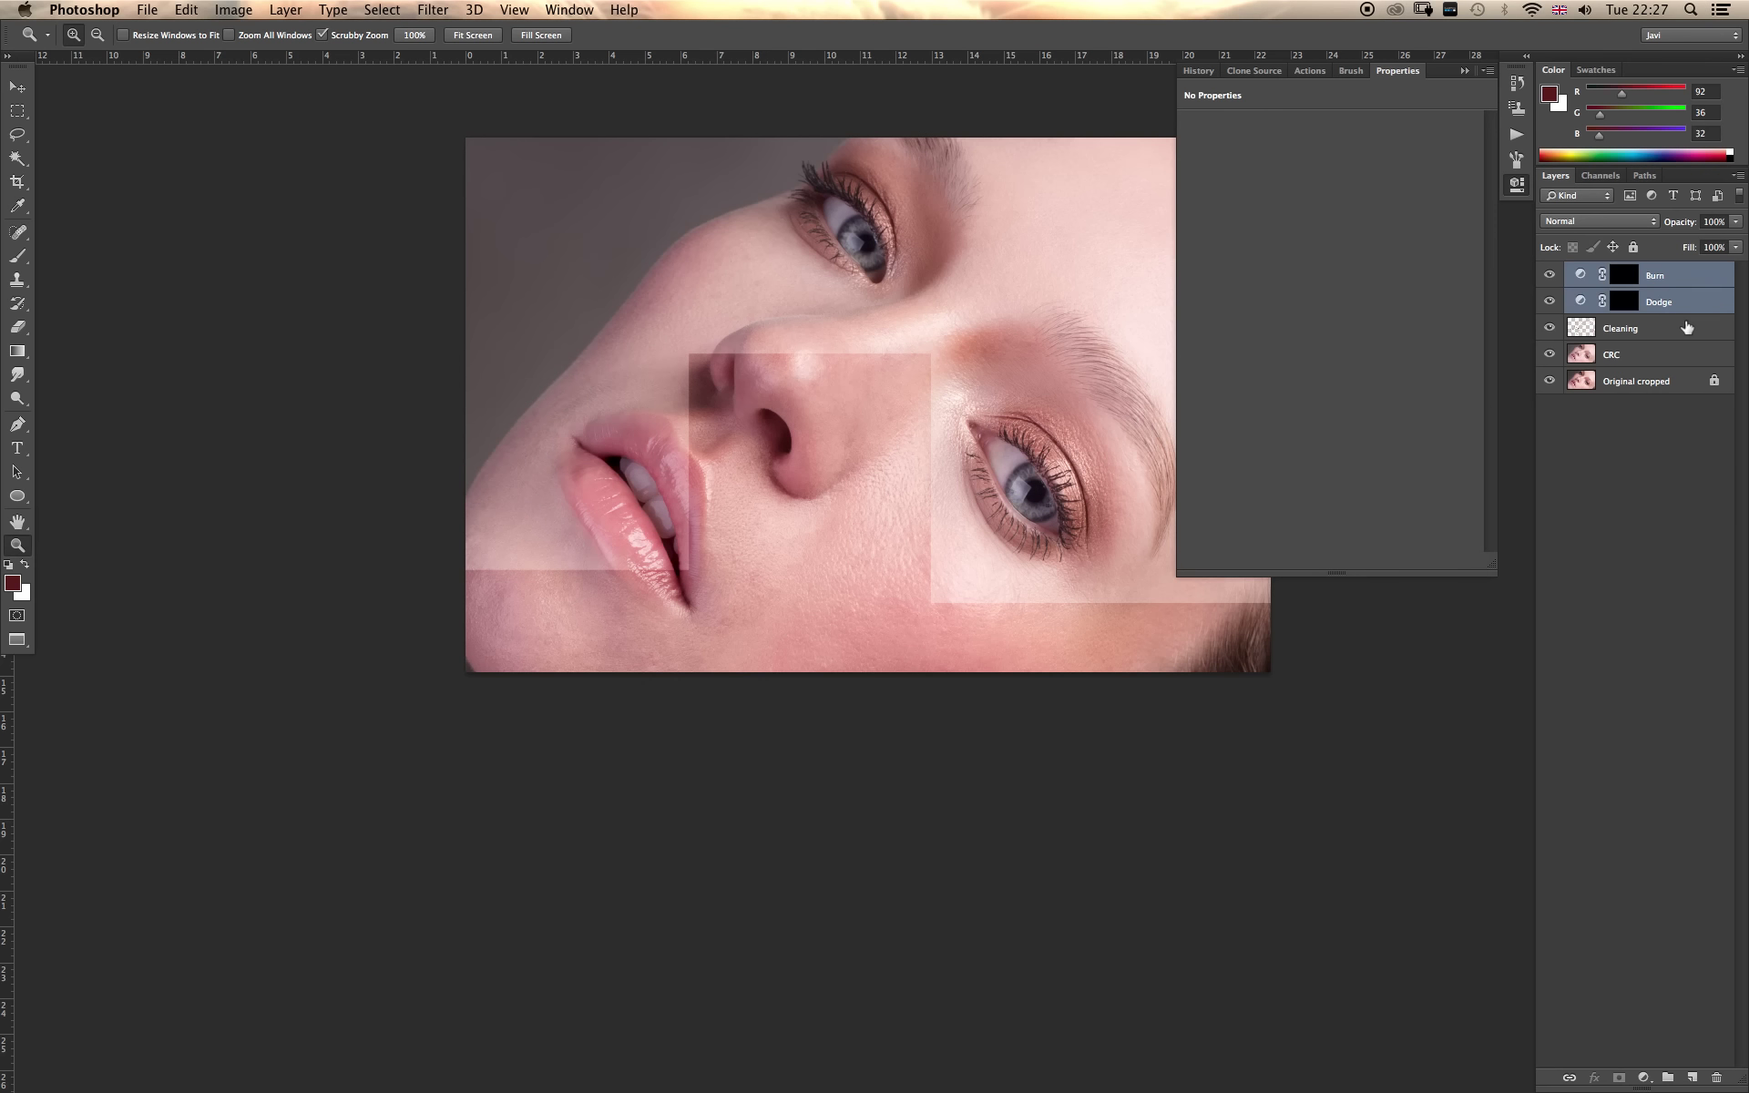
pyautogui.hotkey('ctrl', 'g')
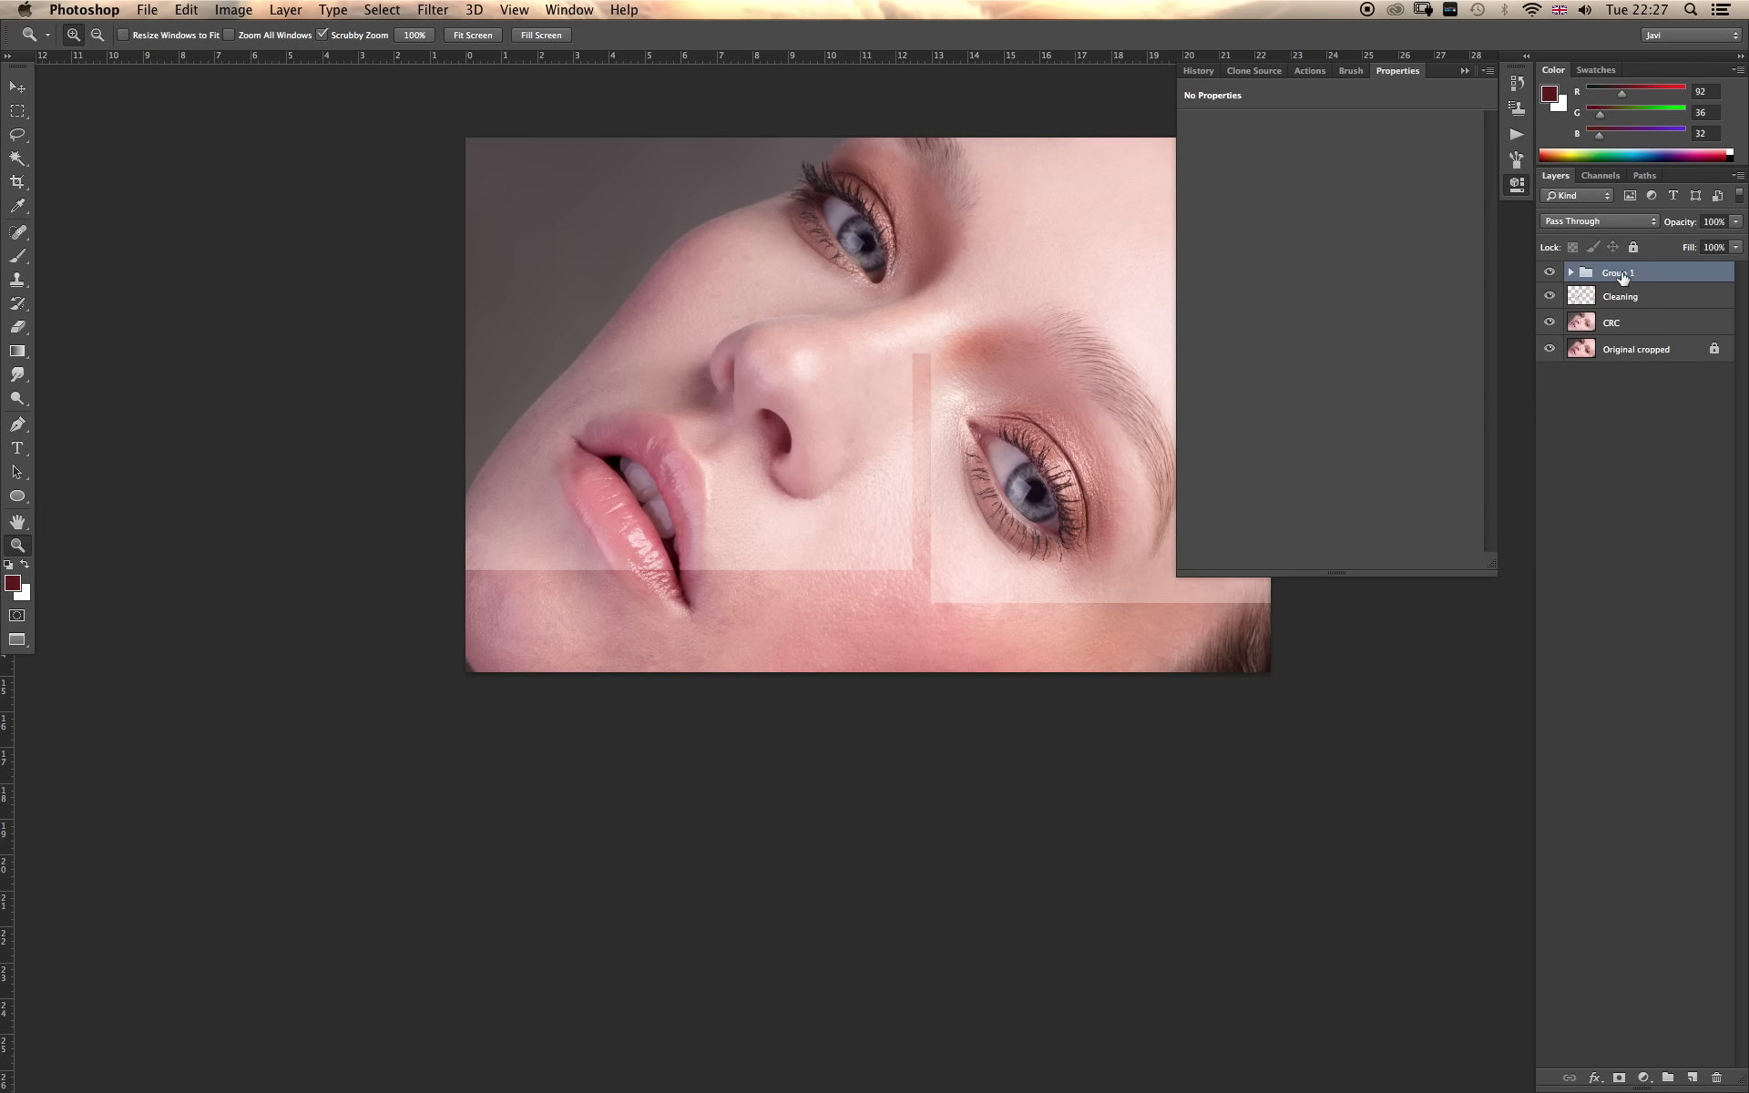
pyautogui.doubleClick(1639, 267)
pyautogui.write('D&B')
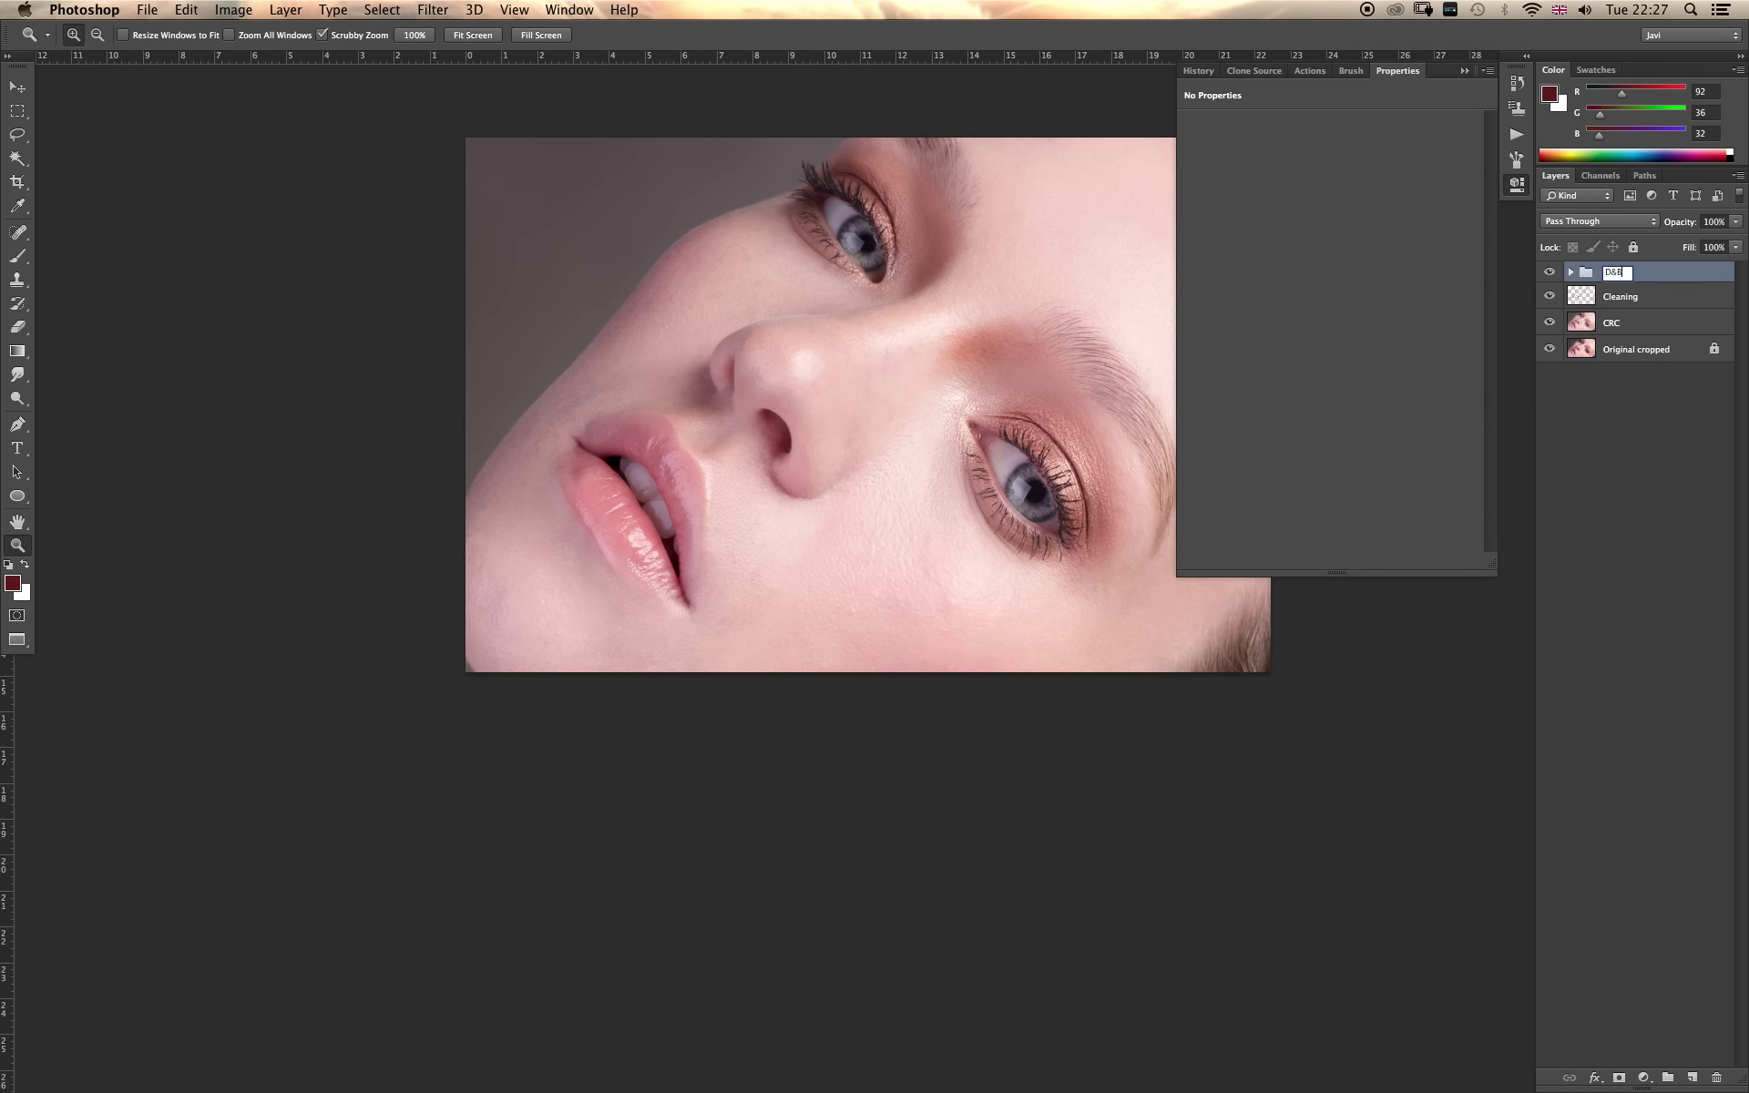
pyautogui.press('Return')
pyautogui.click(1463, 72)
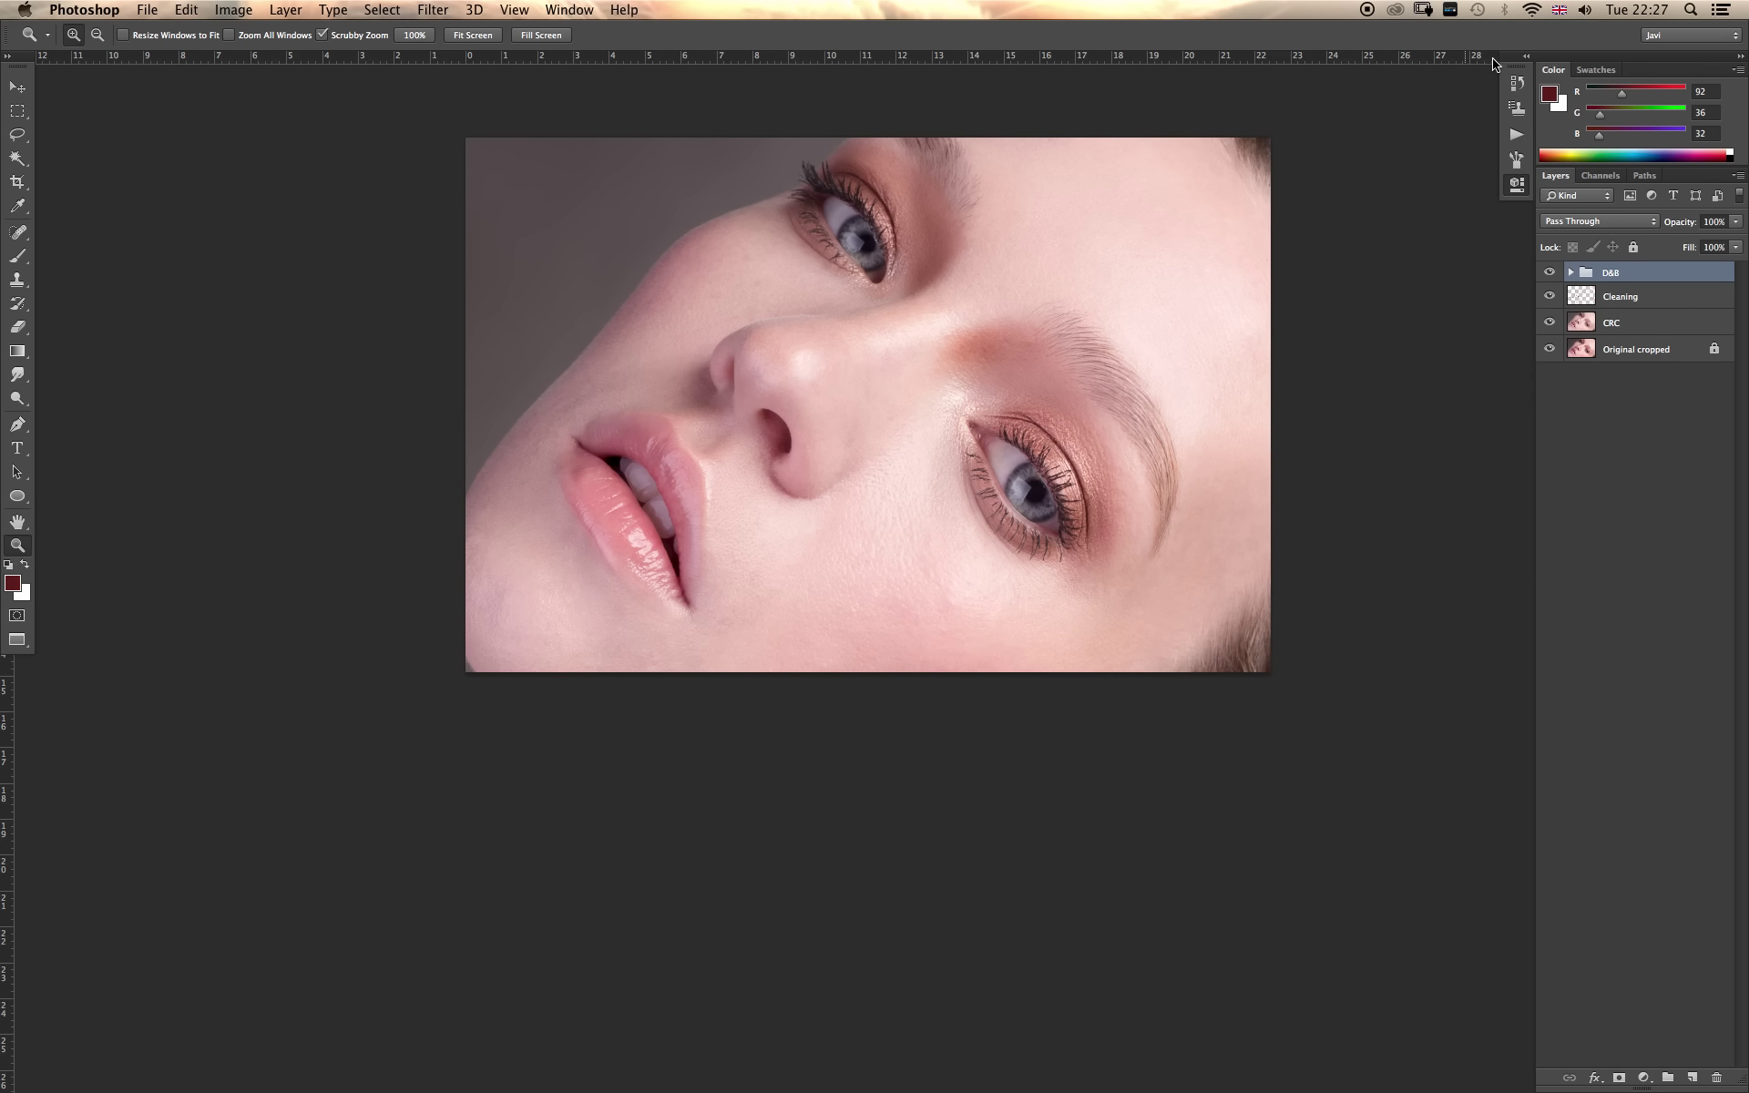
pyautogui.click(1570, 272)
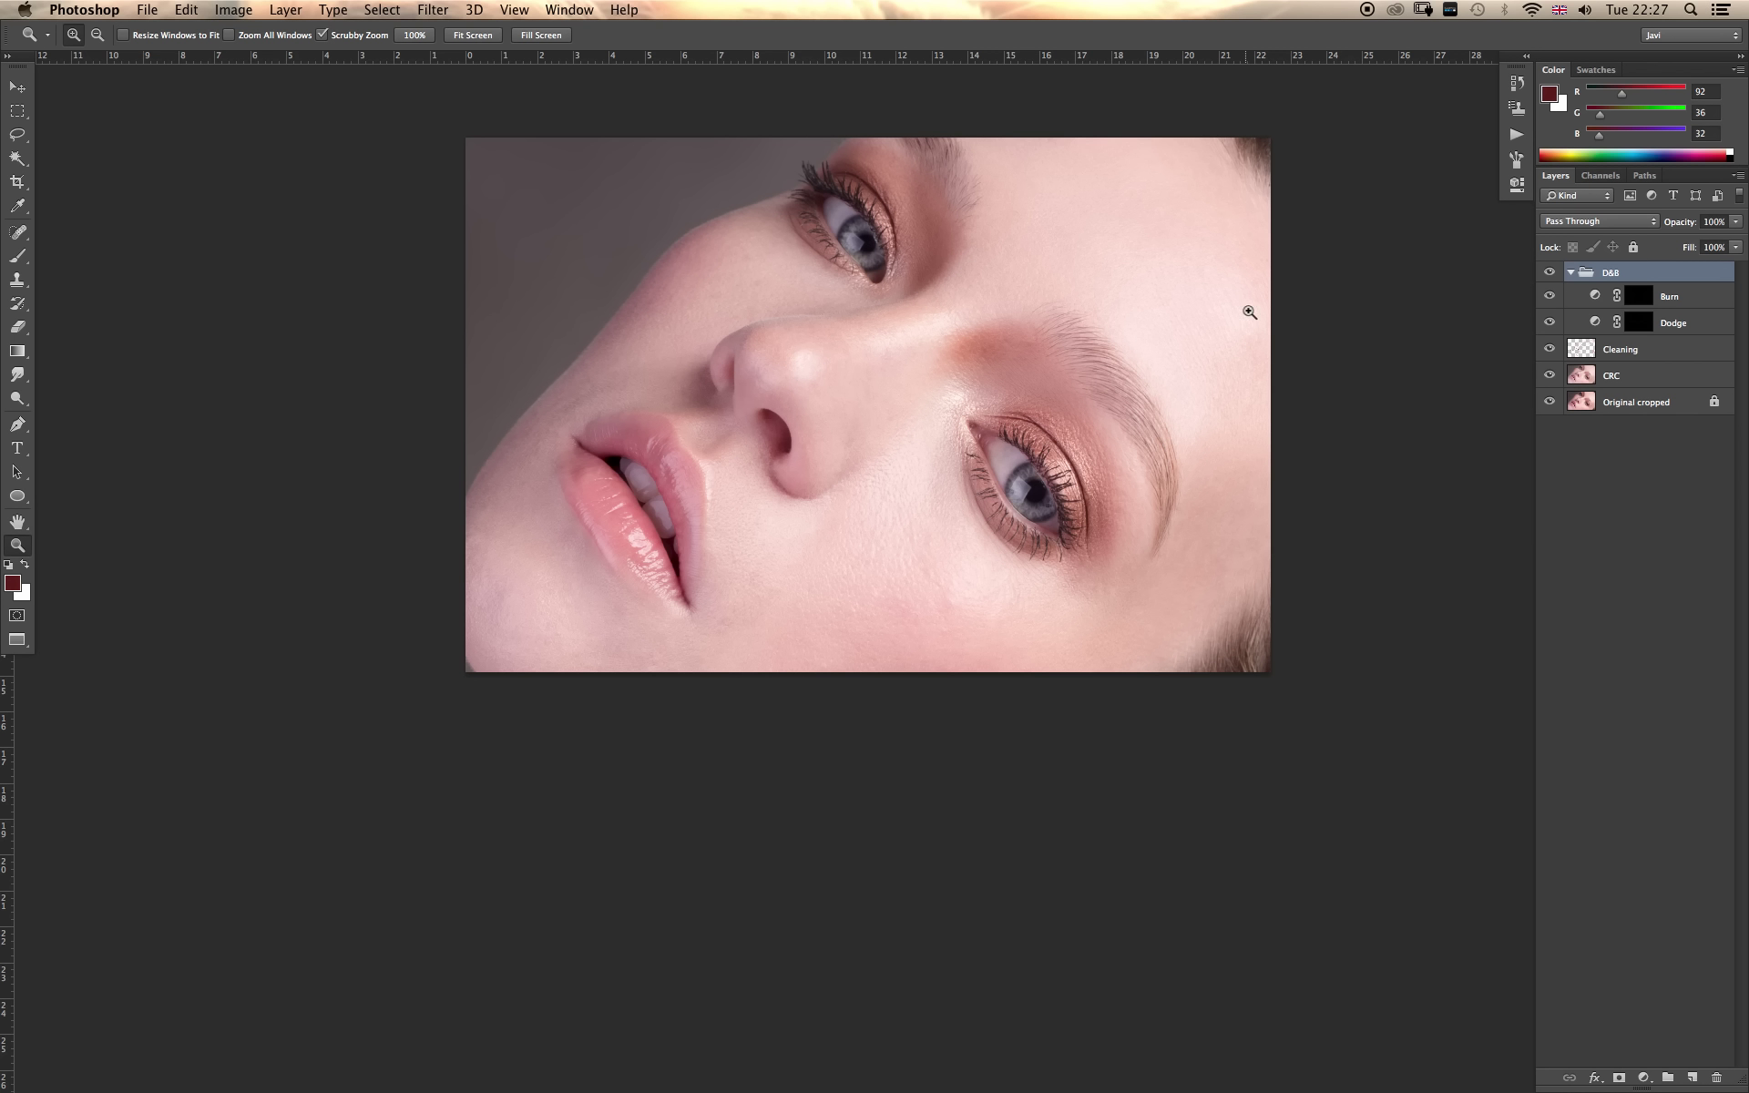
# Hide the D&B group and add a new layer named D&B above Cleaning.
pyautogui.click(1549, 273)
pyautogui.click(1621, 349)
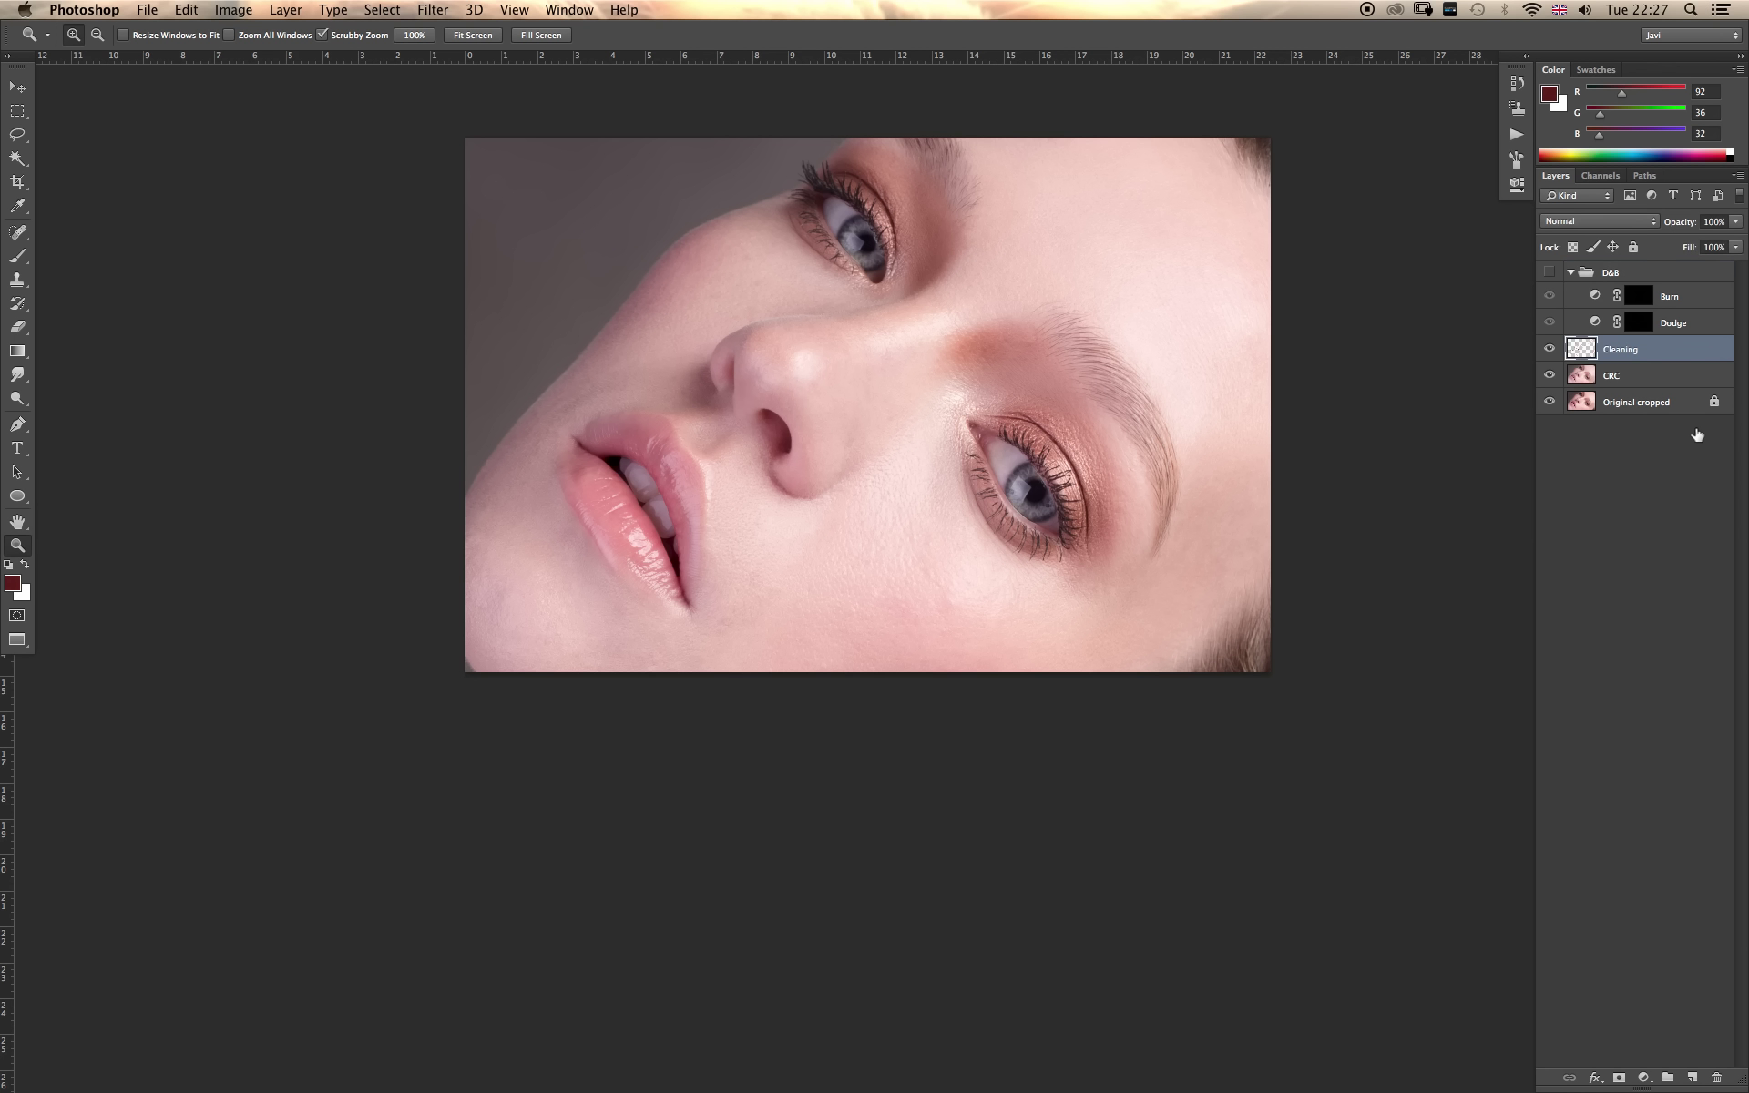
pyautogui.click(1693, 1080)
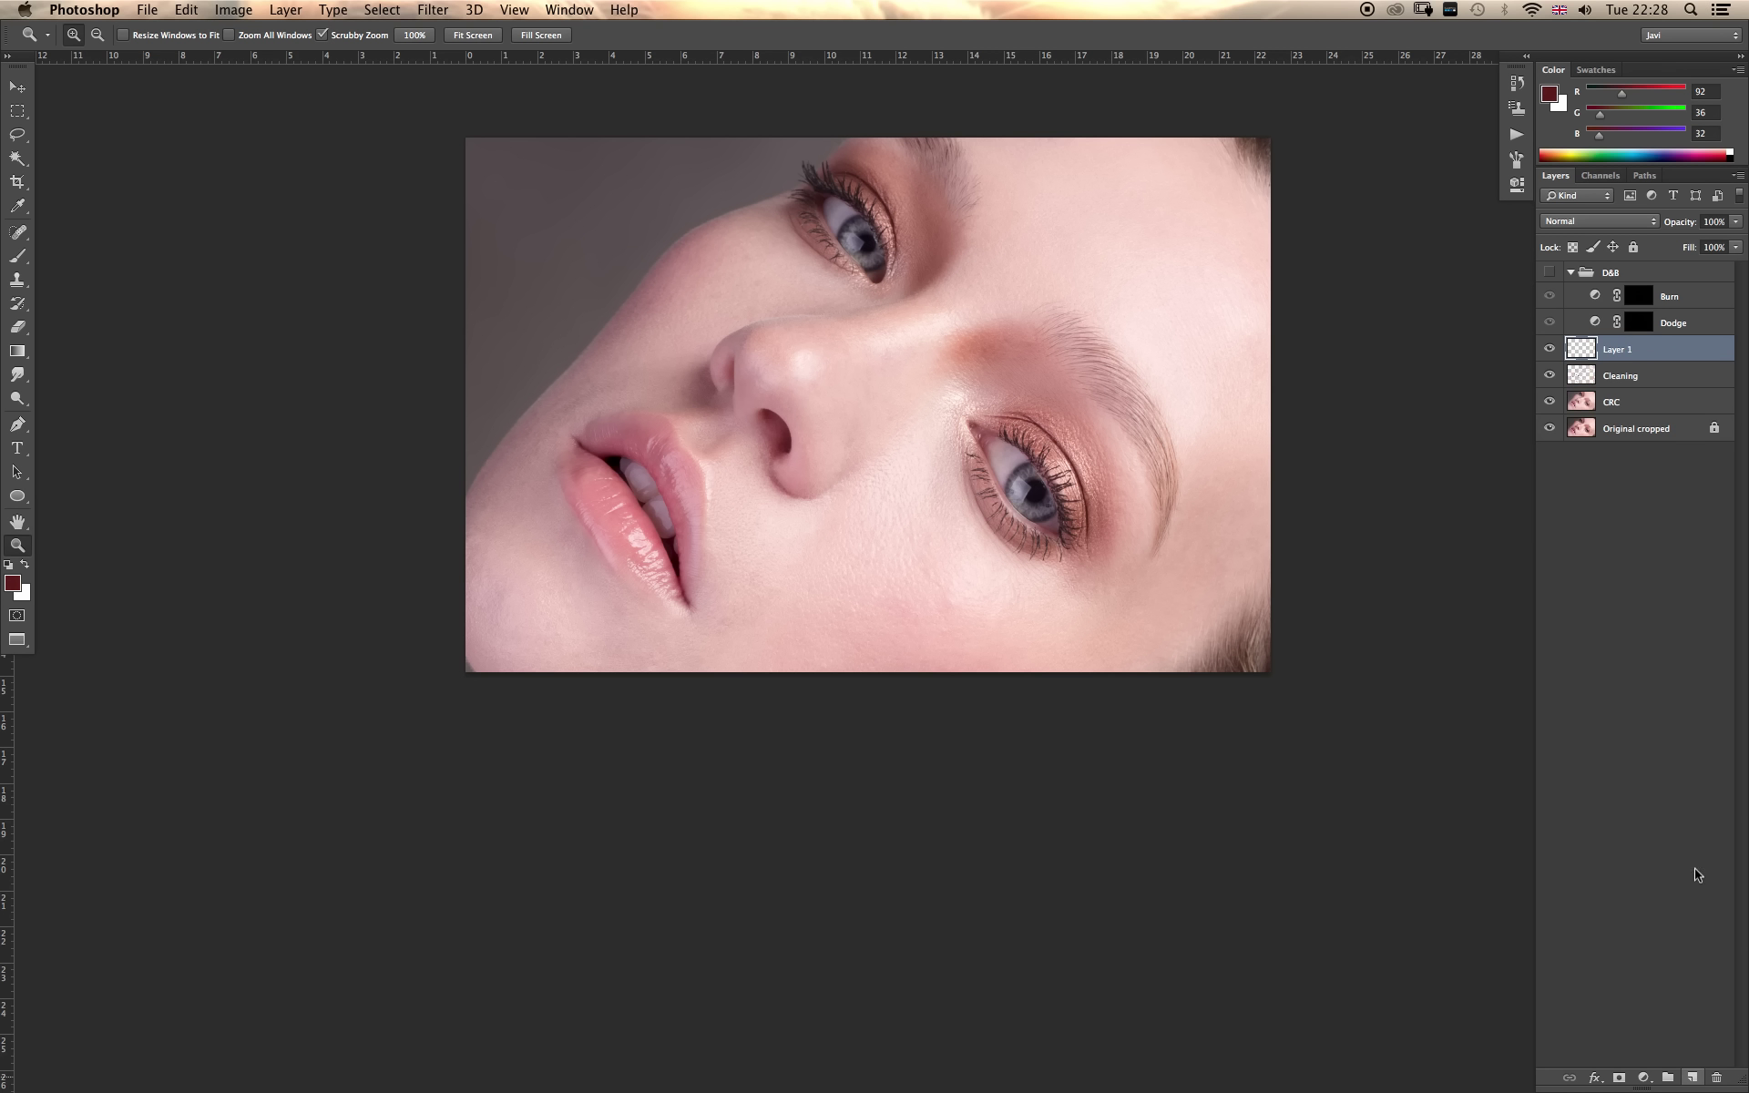
pyautogui.doubleClick(1618, 350)
pyautogui.write('D&B')
pyautogui.press('Return')
# Set the new layer to Soft Light and ready a brush painting in white.
pyautogui.click(1563, 221)
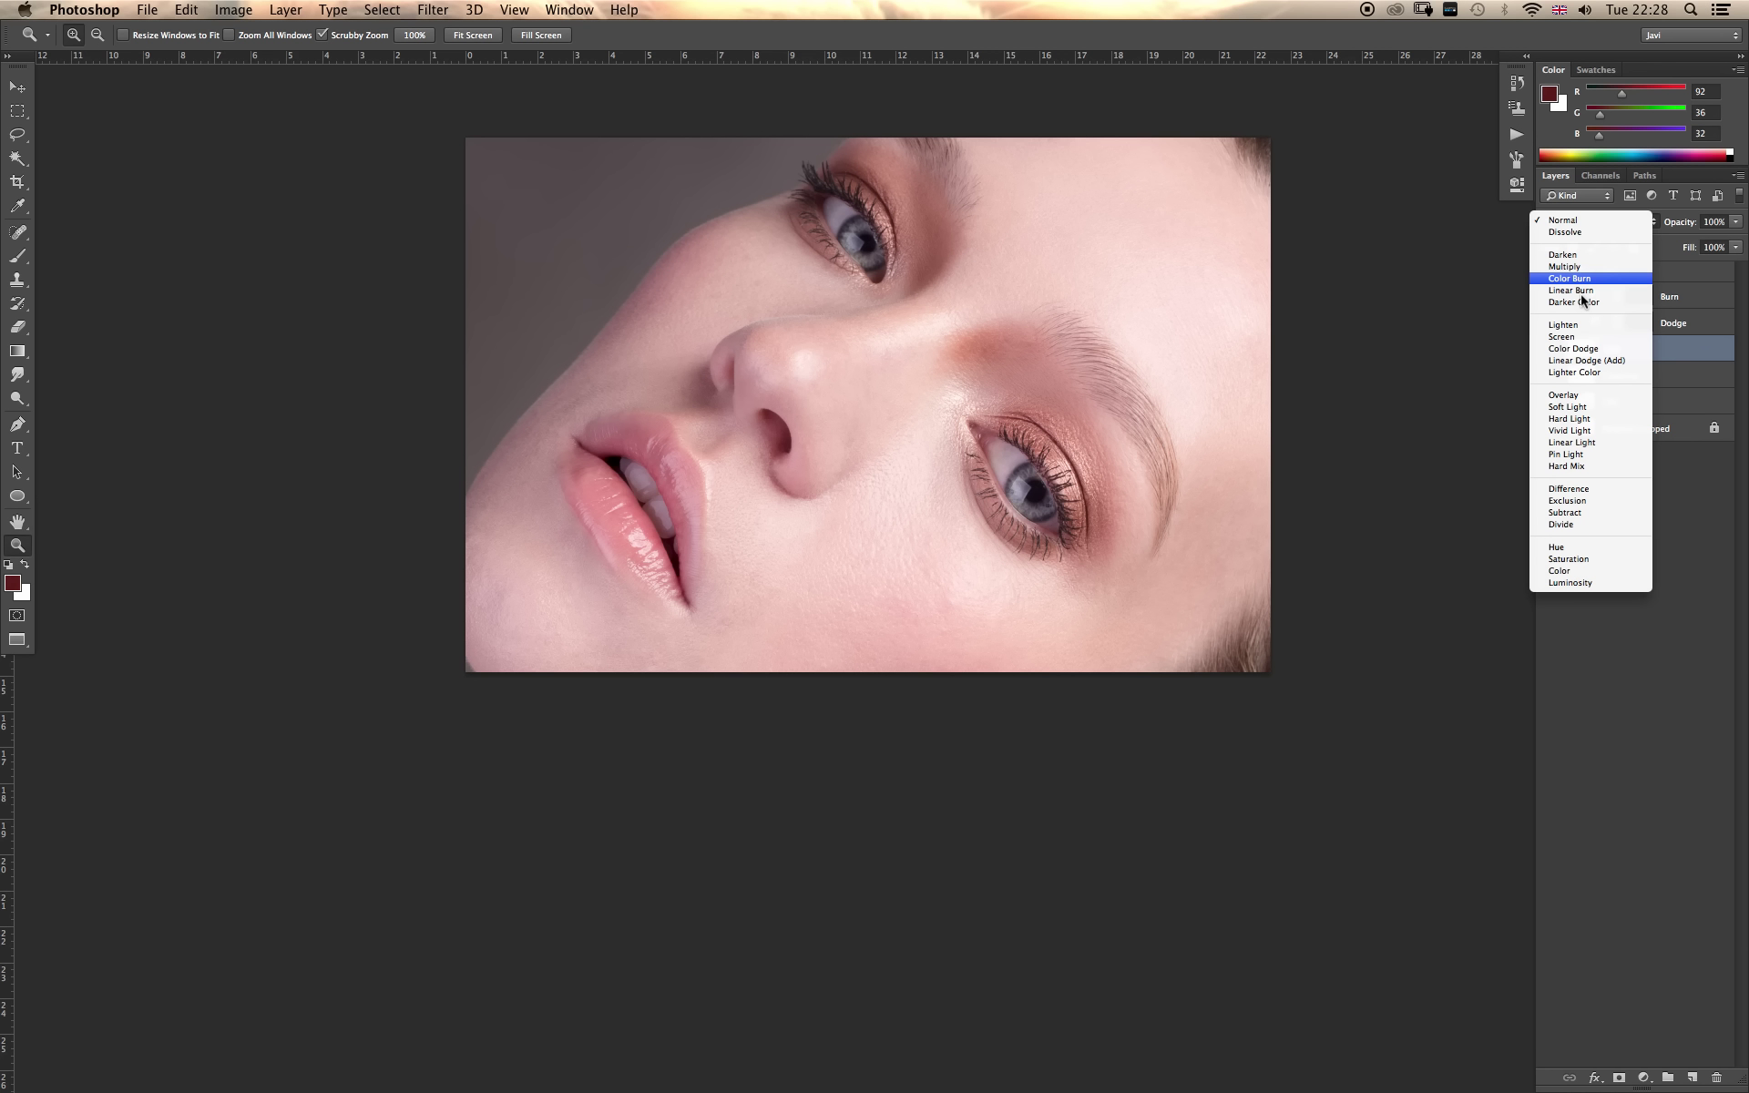
pyautogui.click(1589, 413)
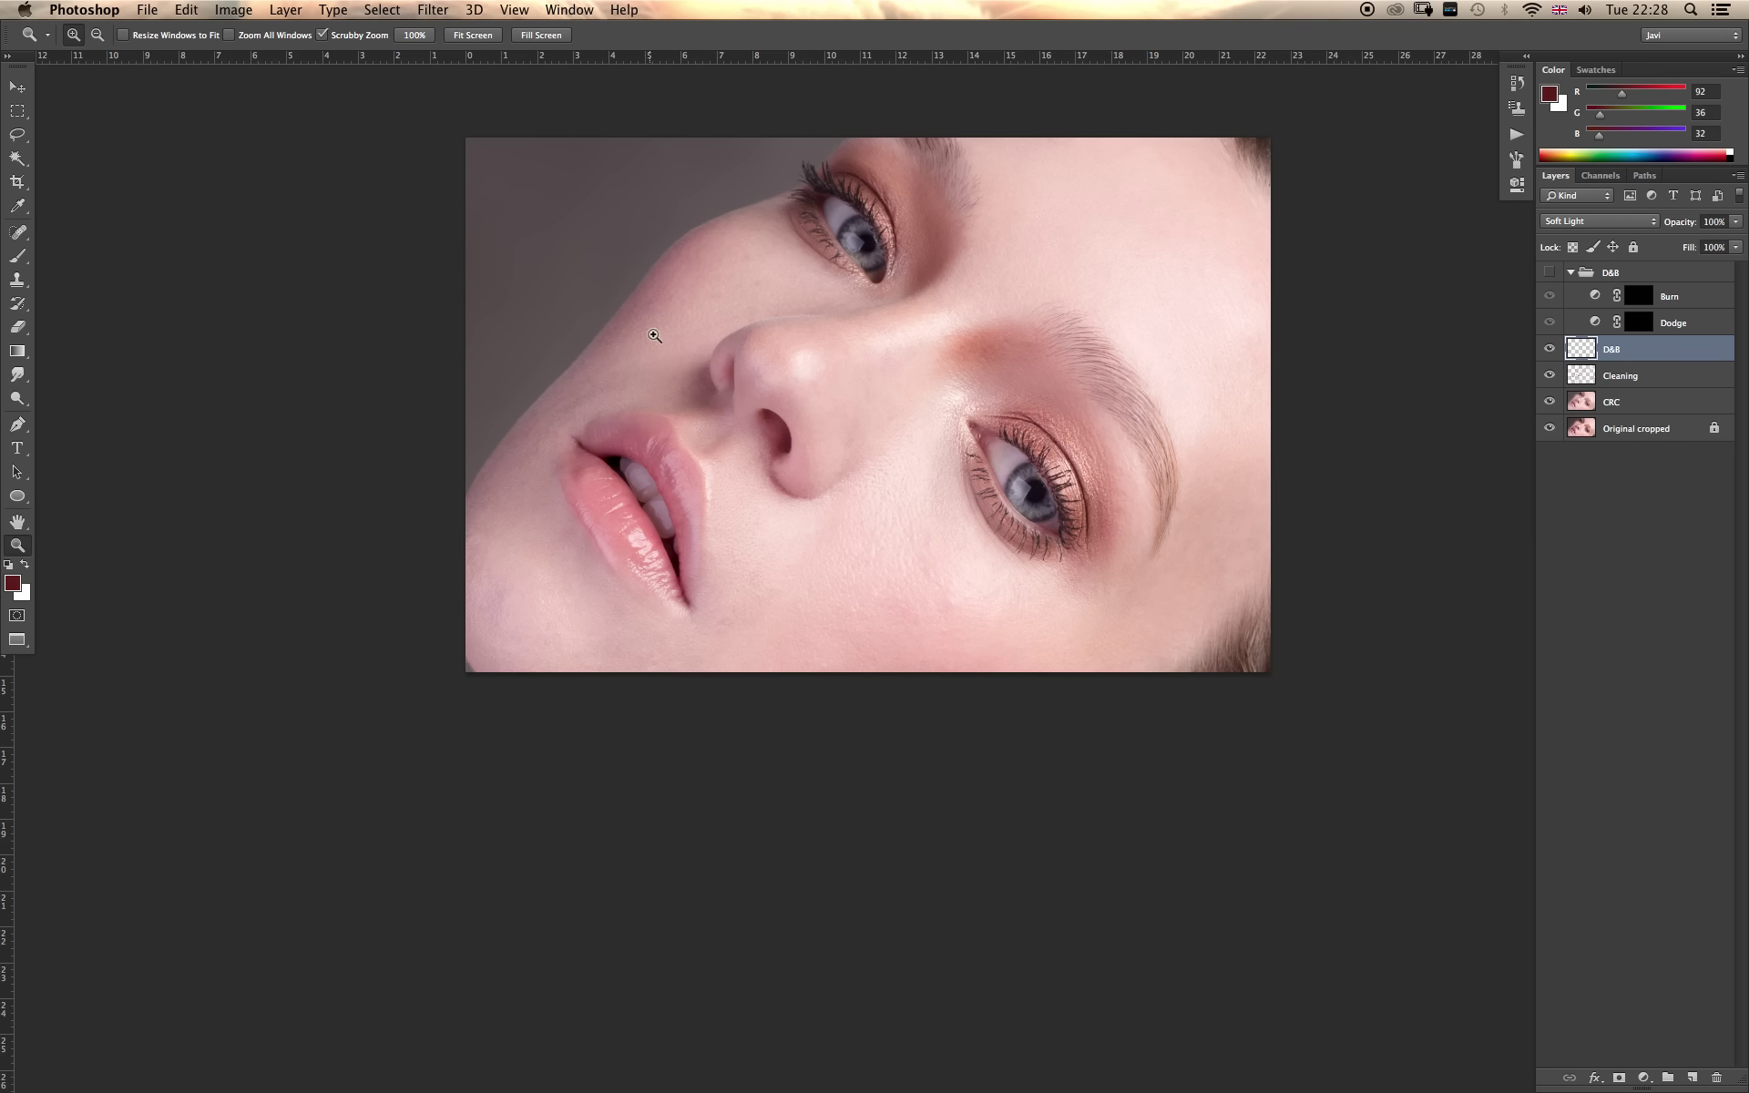
pyautogui.press('b')
pyautogui.press('d')
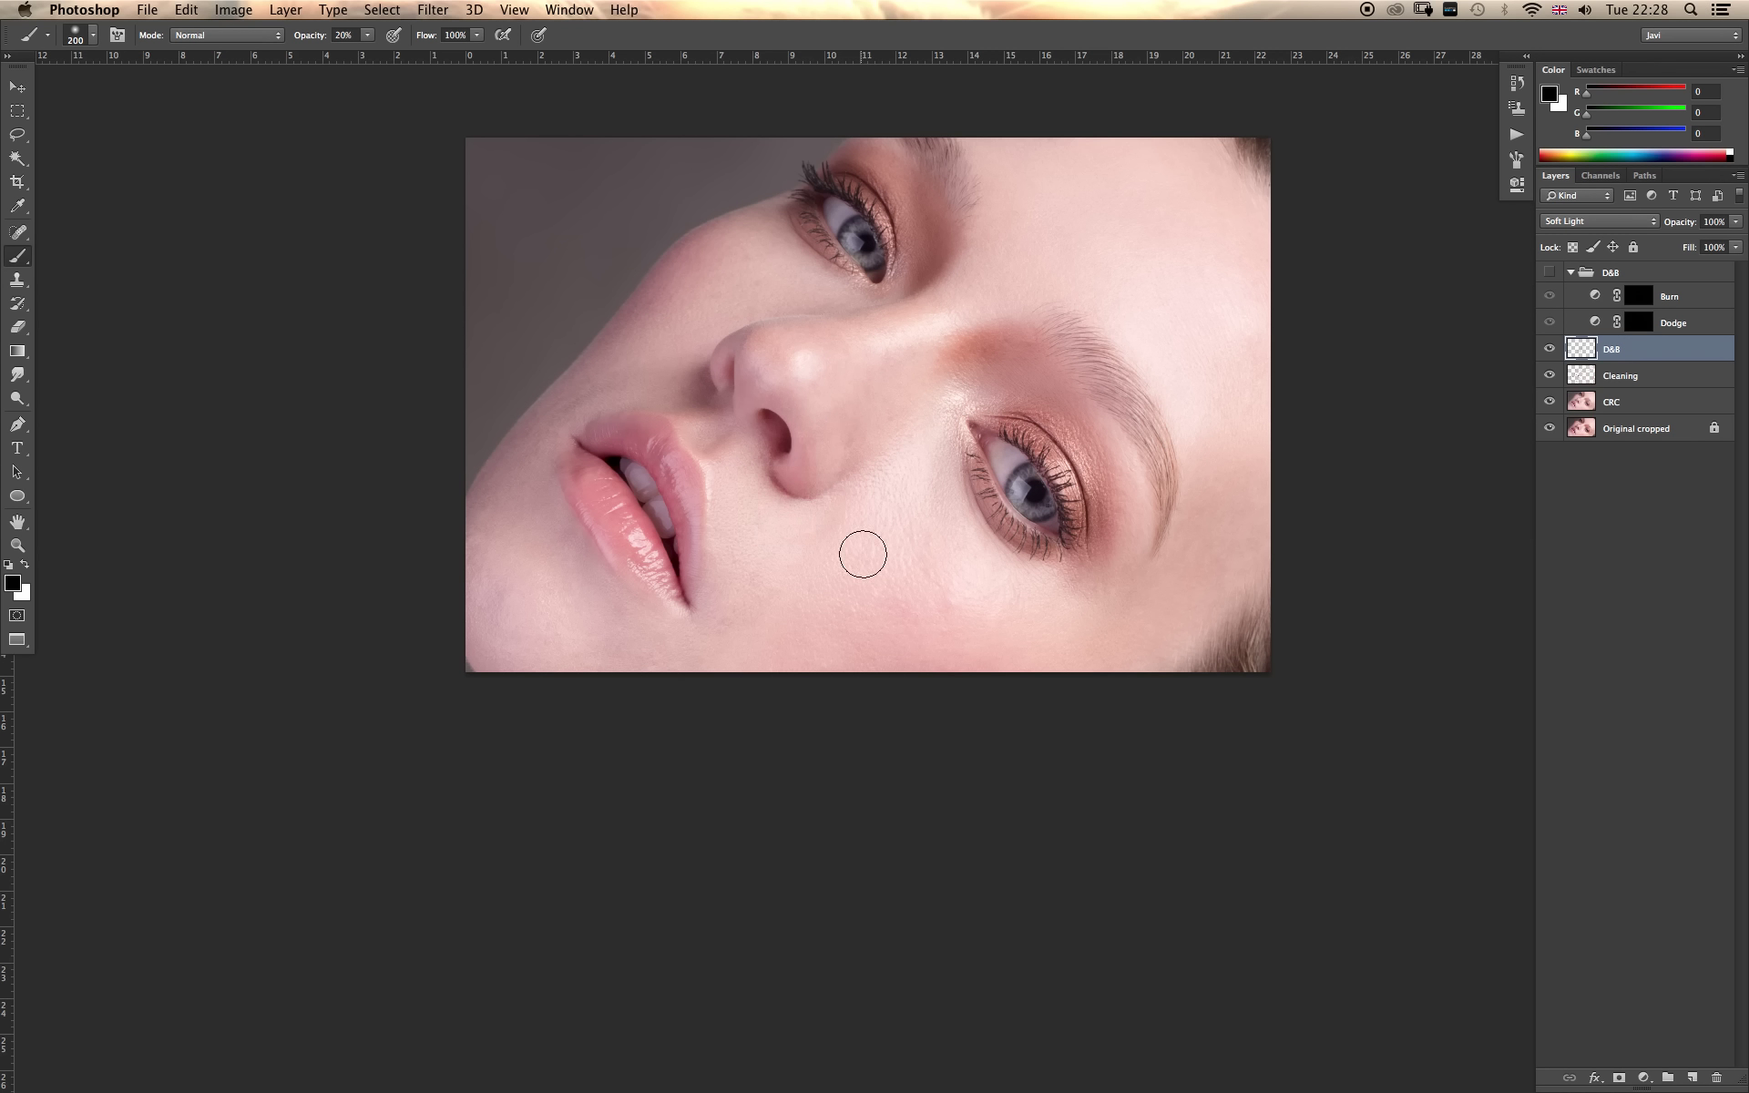
pyautogui.press('x')
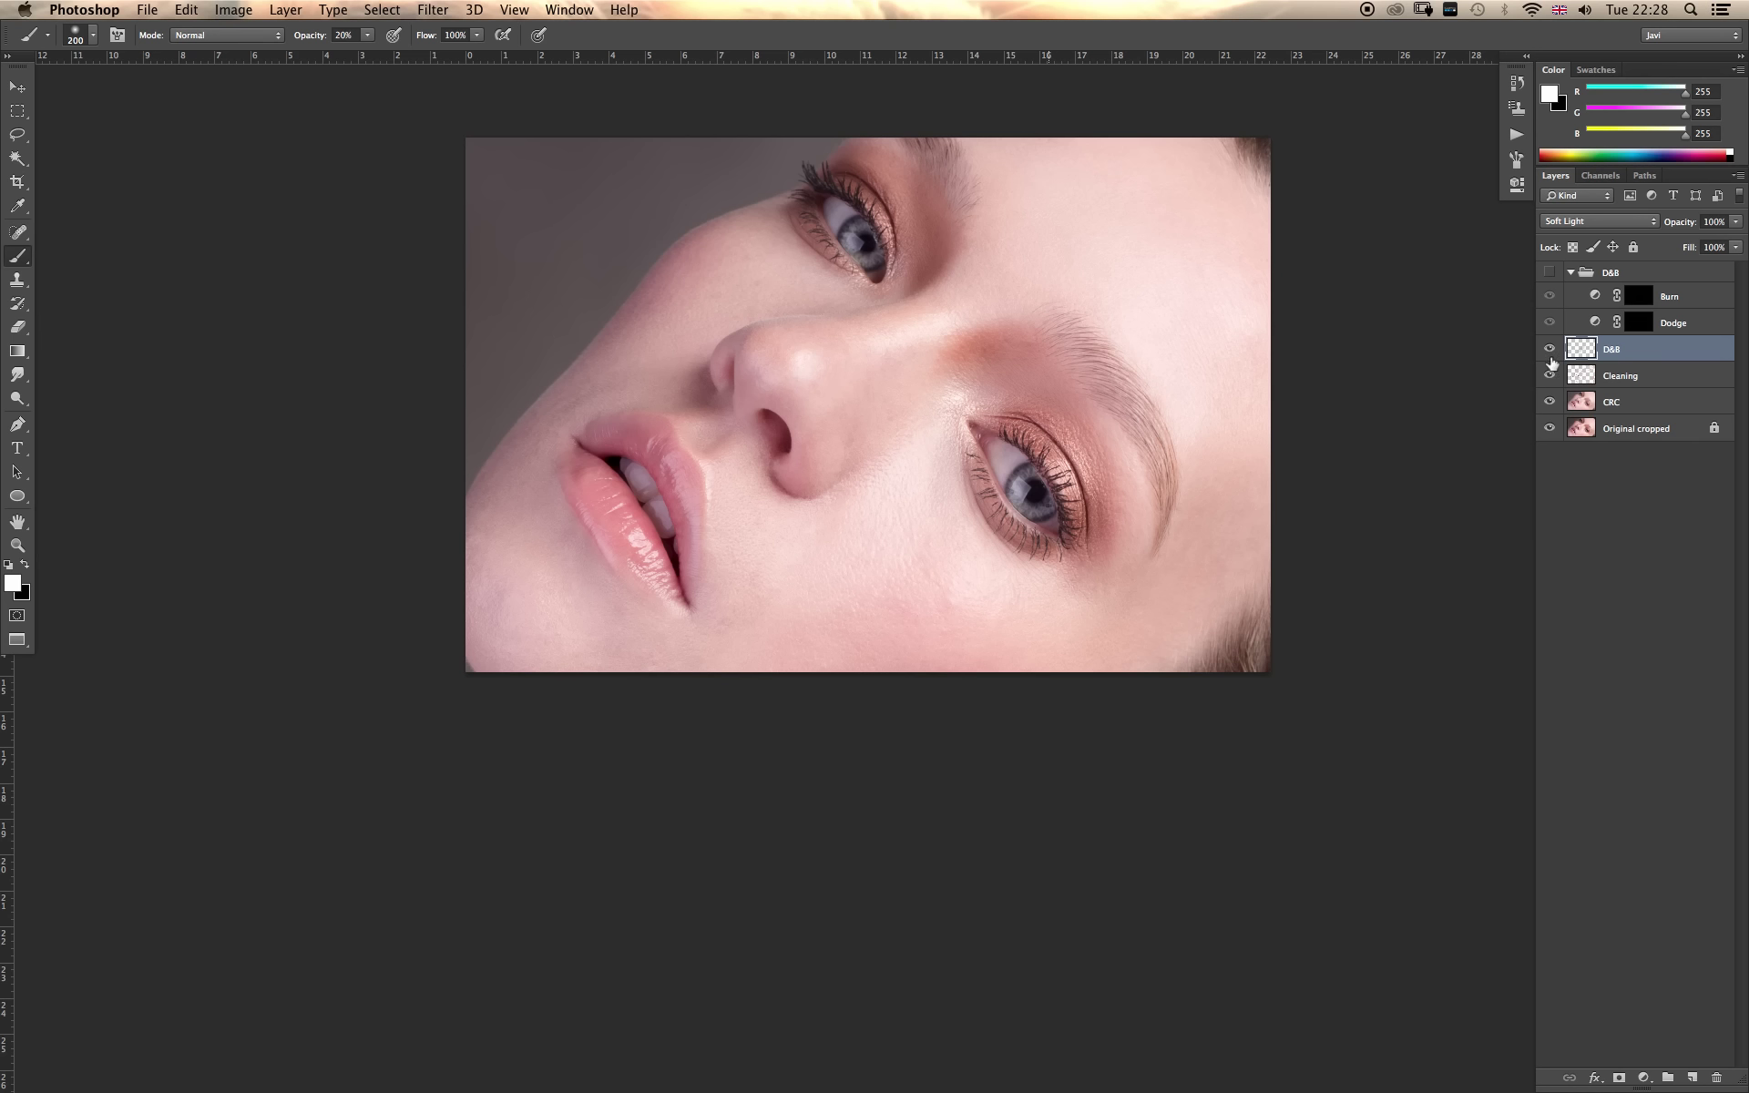
# Toggle the D&B layer's visibility, then delete the empty layer.
pyautogui.click(1549, 350)
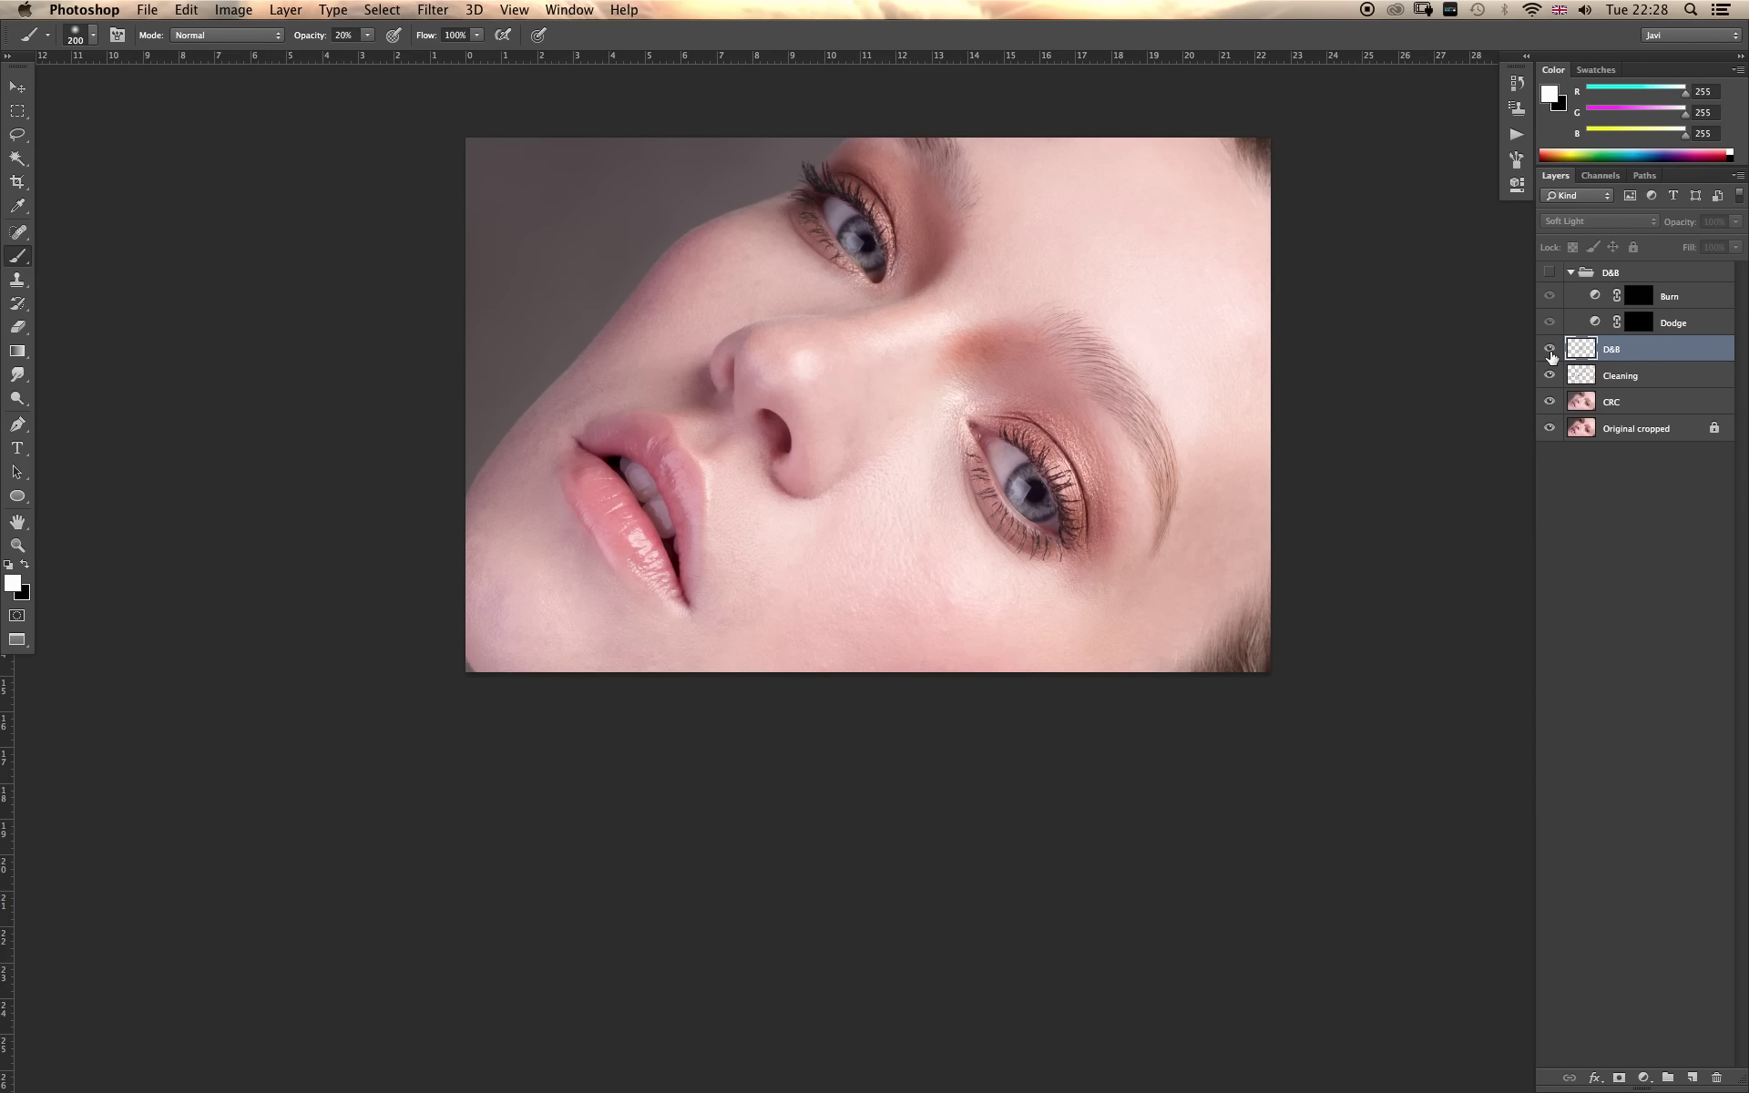
pyautogui.click(1549, 350)
pyautogui.click(1549, 349)
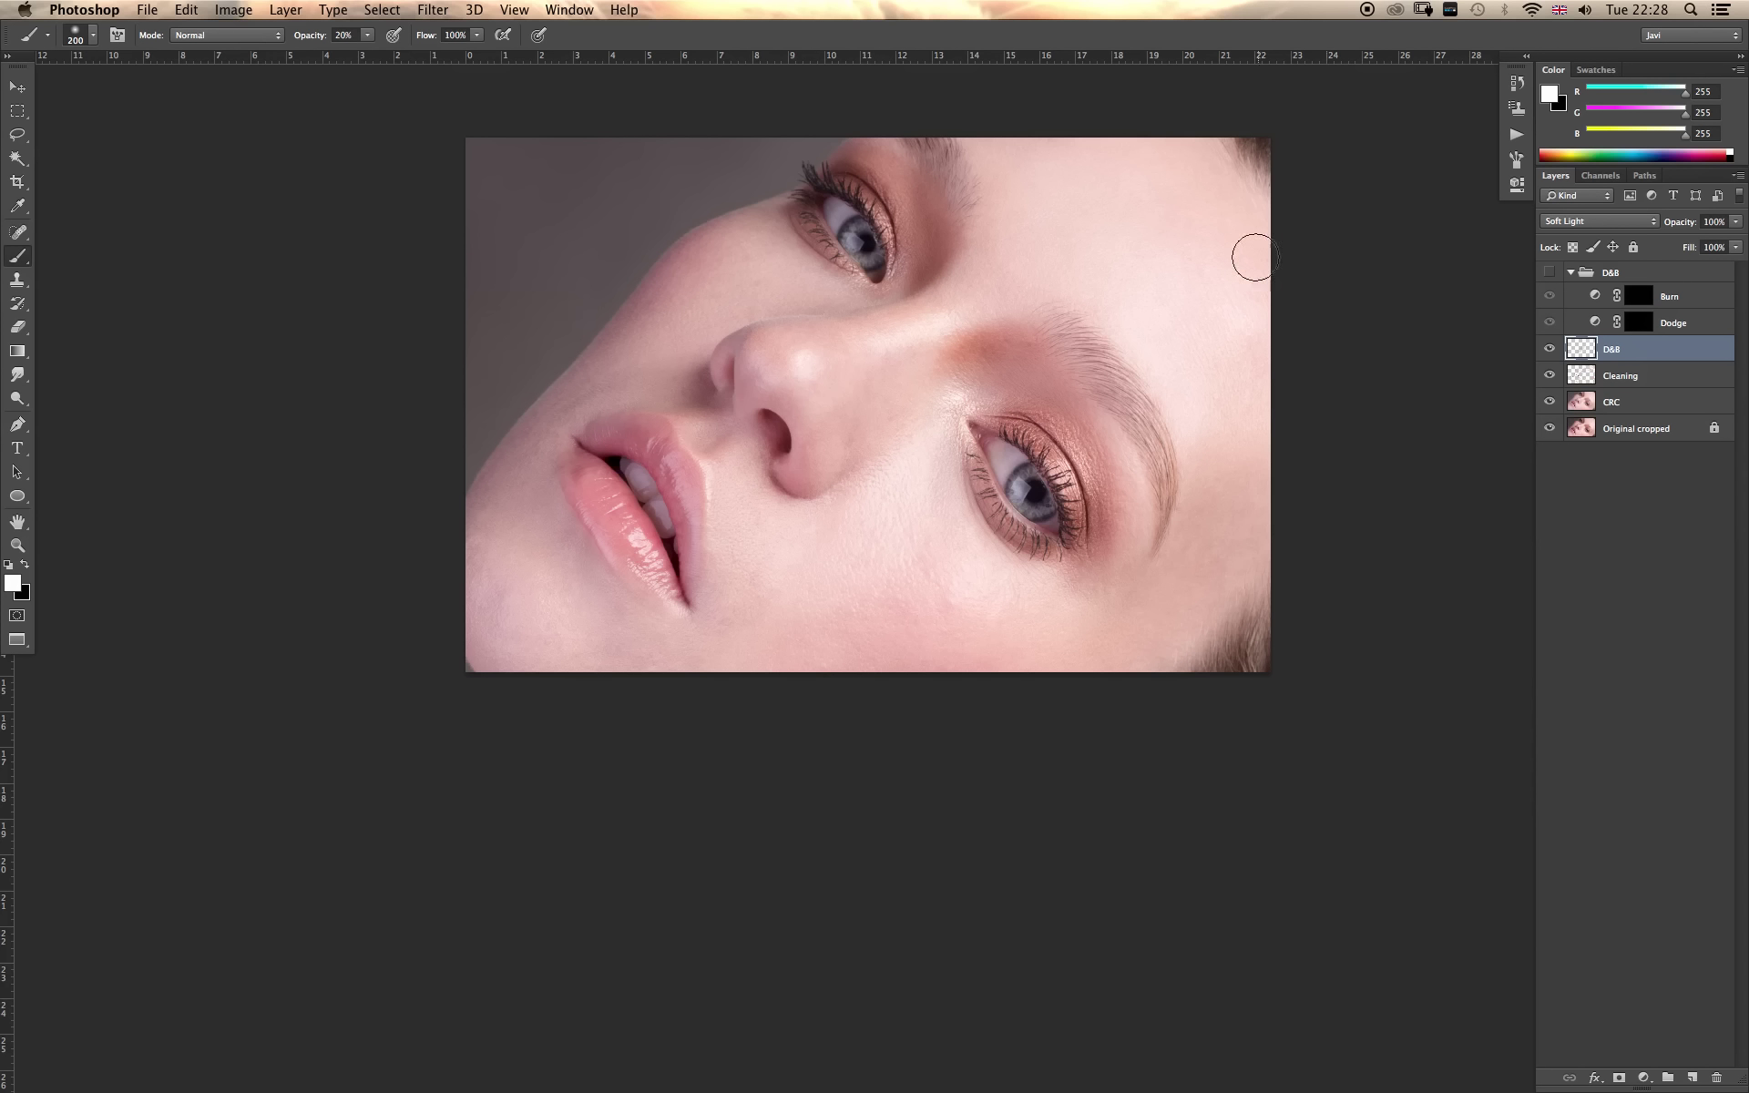
pyautogui.press('BackSpace')
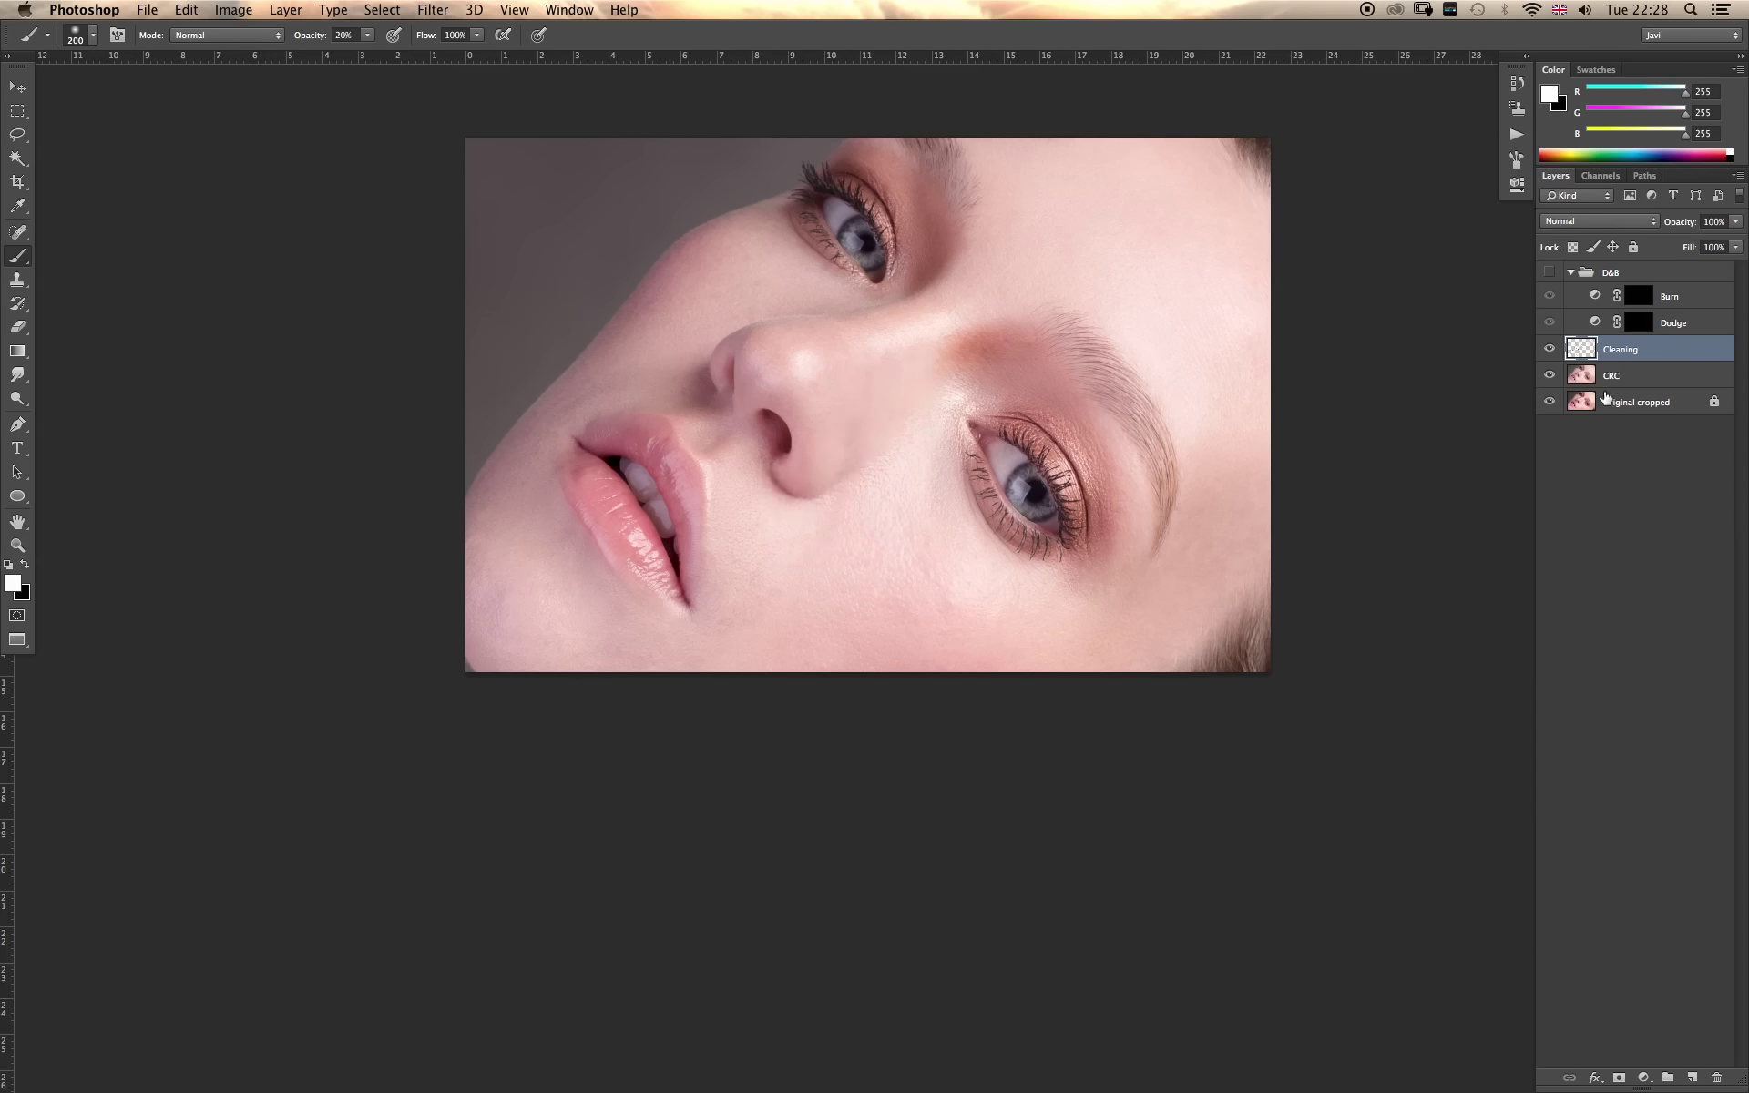
# Create layer 'D&B' in Soft Light mode, filled with Soft-Light-neutral 50% gray.
pyautogui.keyDown('alt'); pyautogui.click(1692, 1076); pyautogui.keyUp('alt')
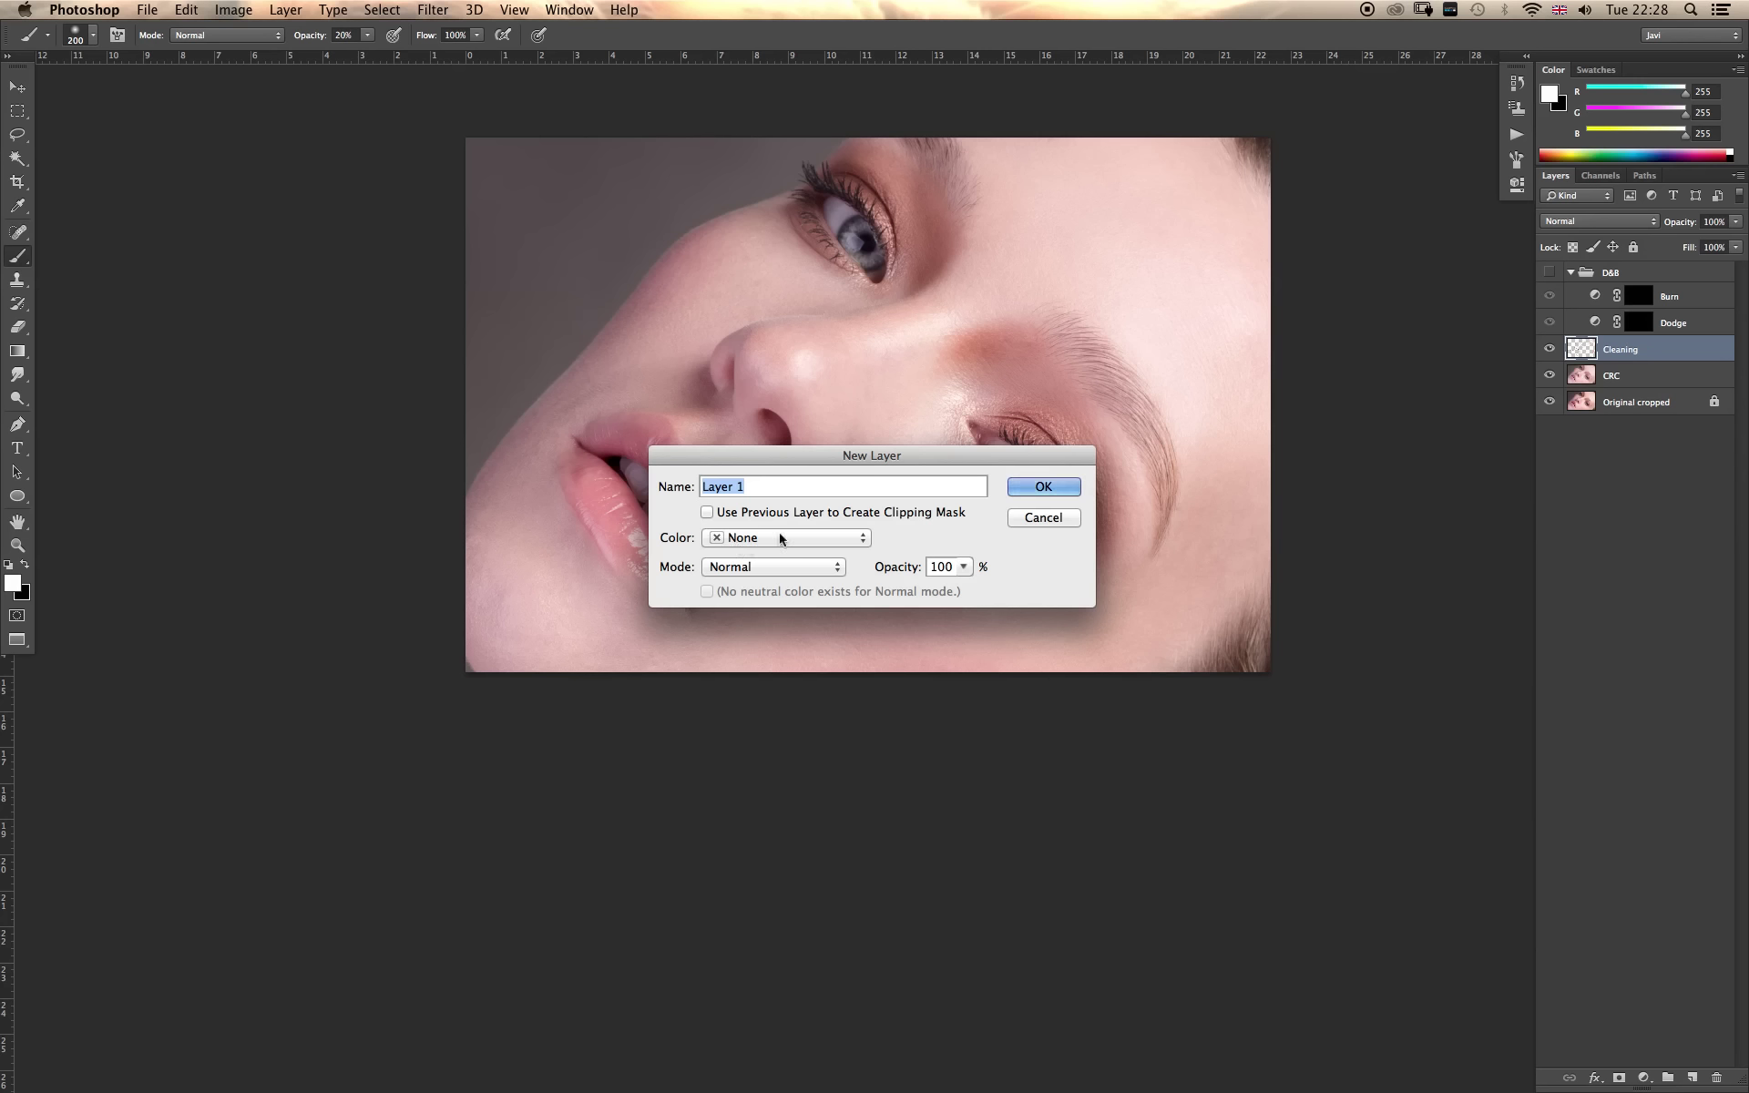
pyautogui.click(1024, 518)
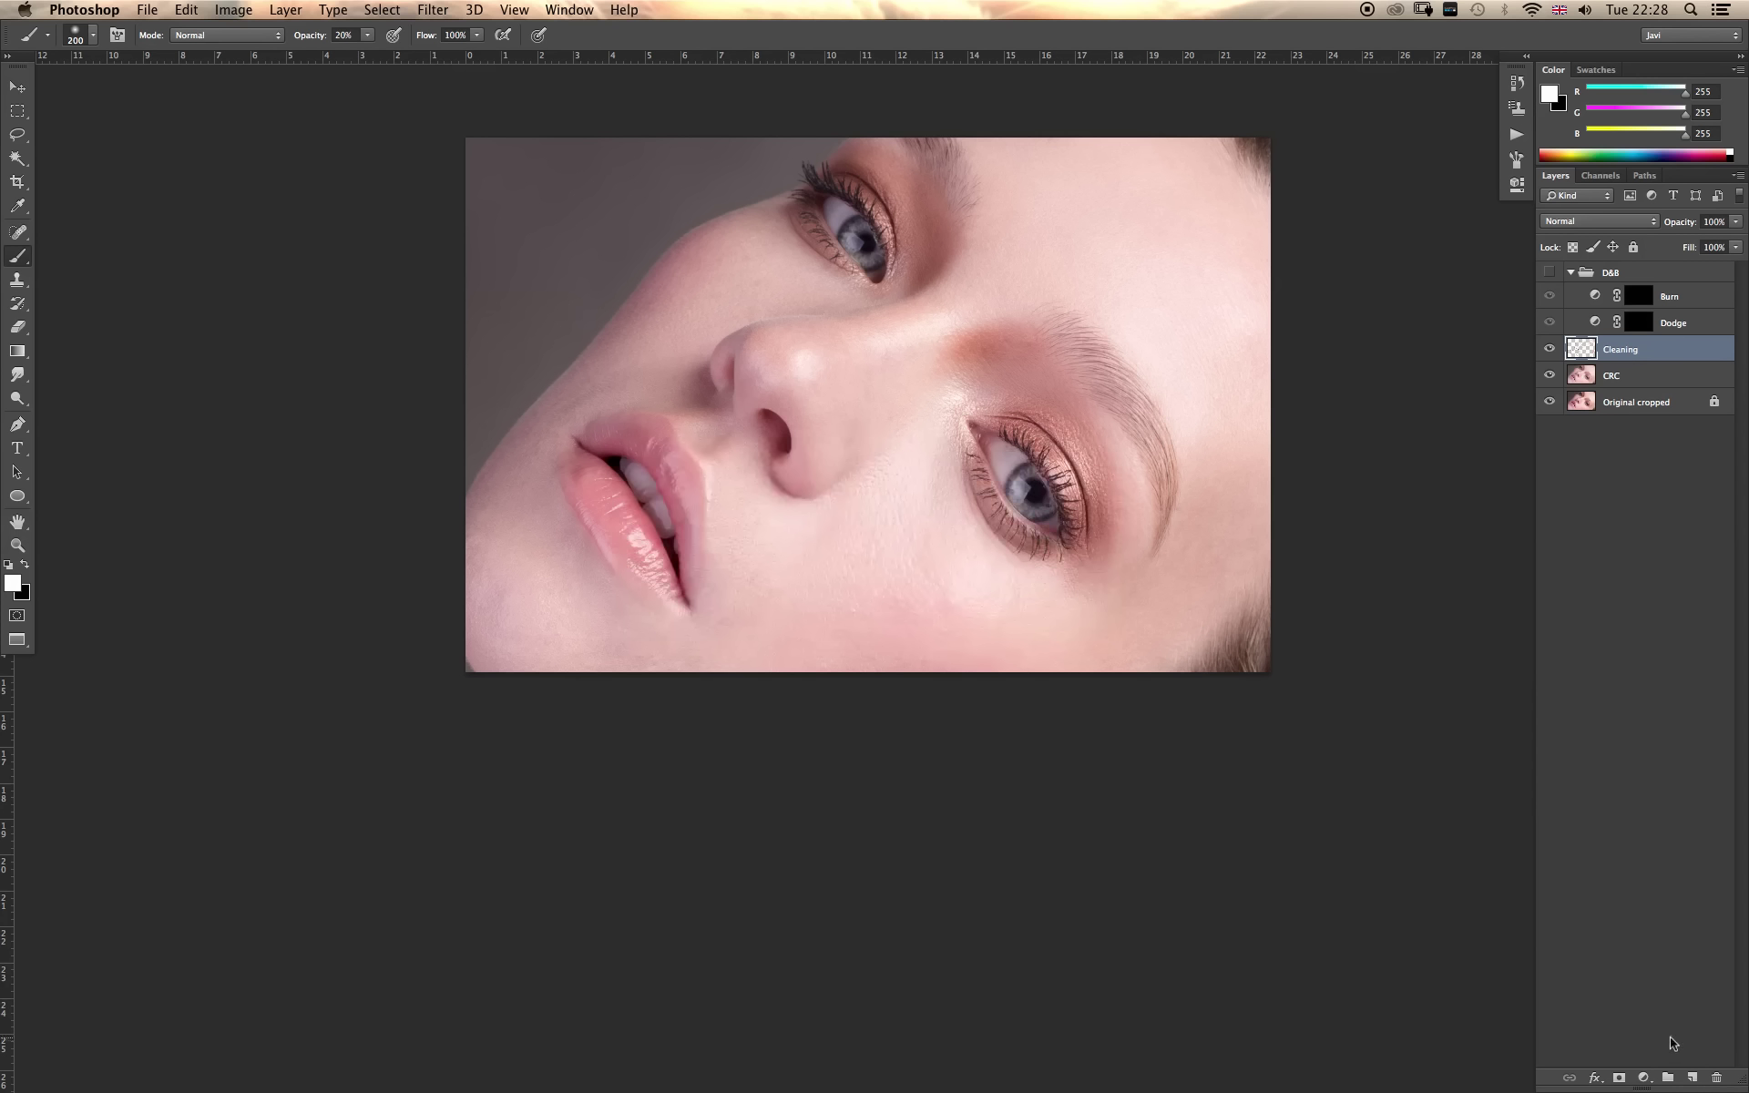
pyautogui.keyDown('alt'); pyautogui.click(1692, 1076); pyautogui.keyUp('alt')
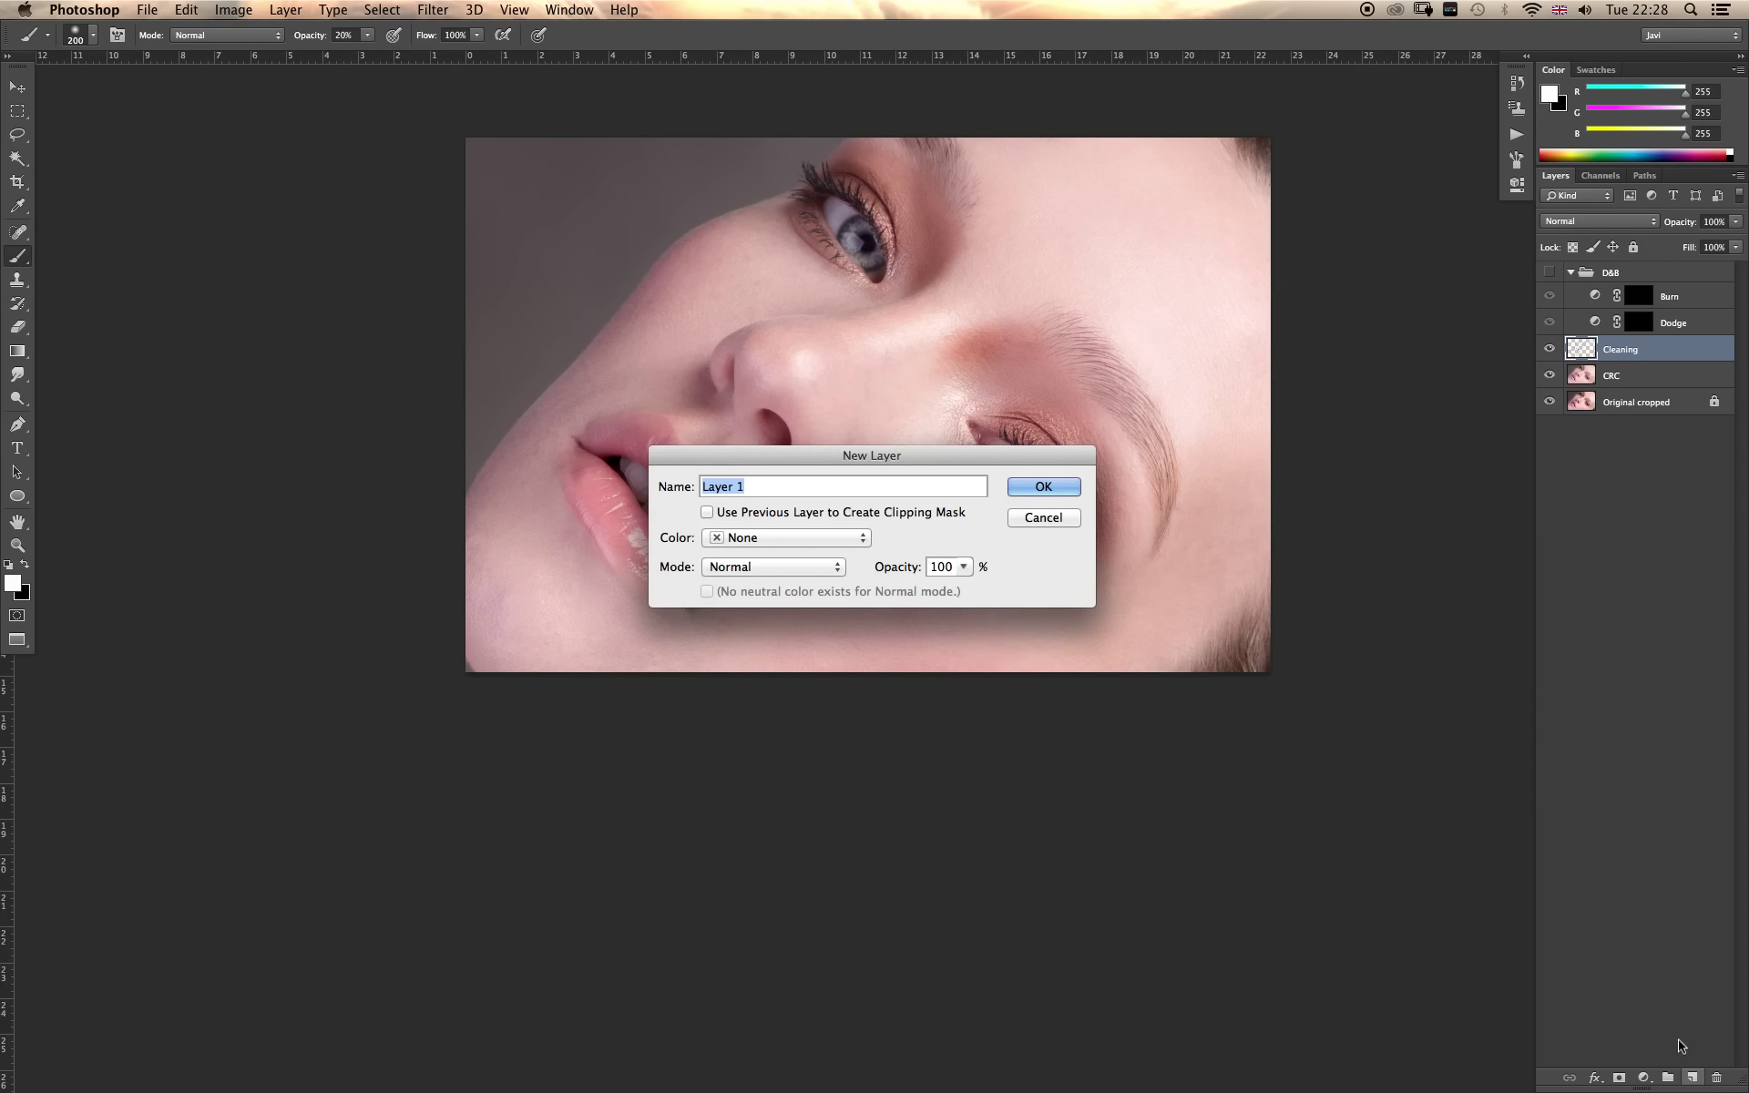
pyautogui.click(757, 567)
pyautogui.click(761, 813)
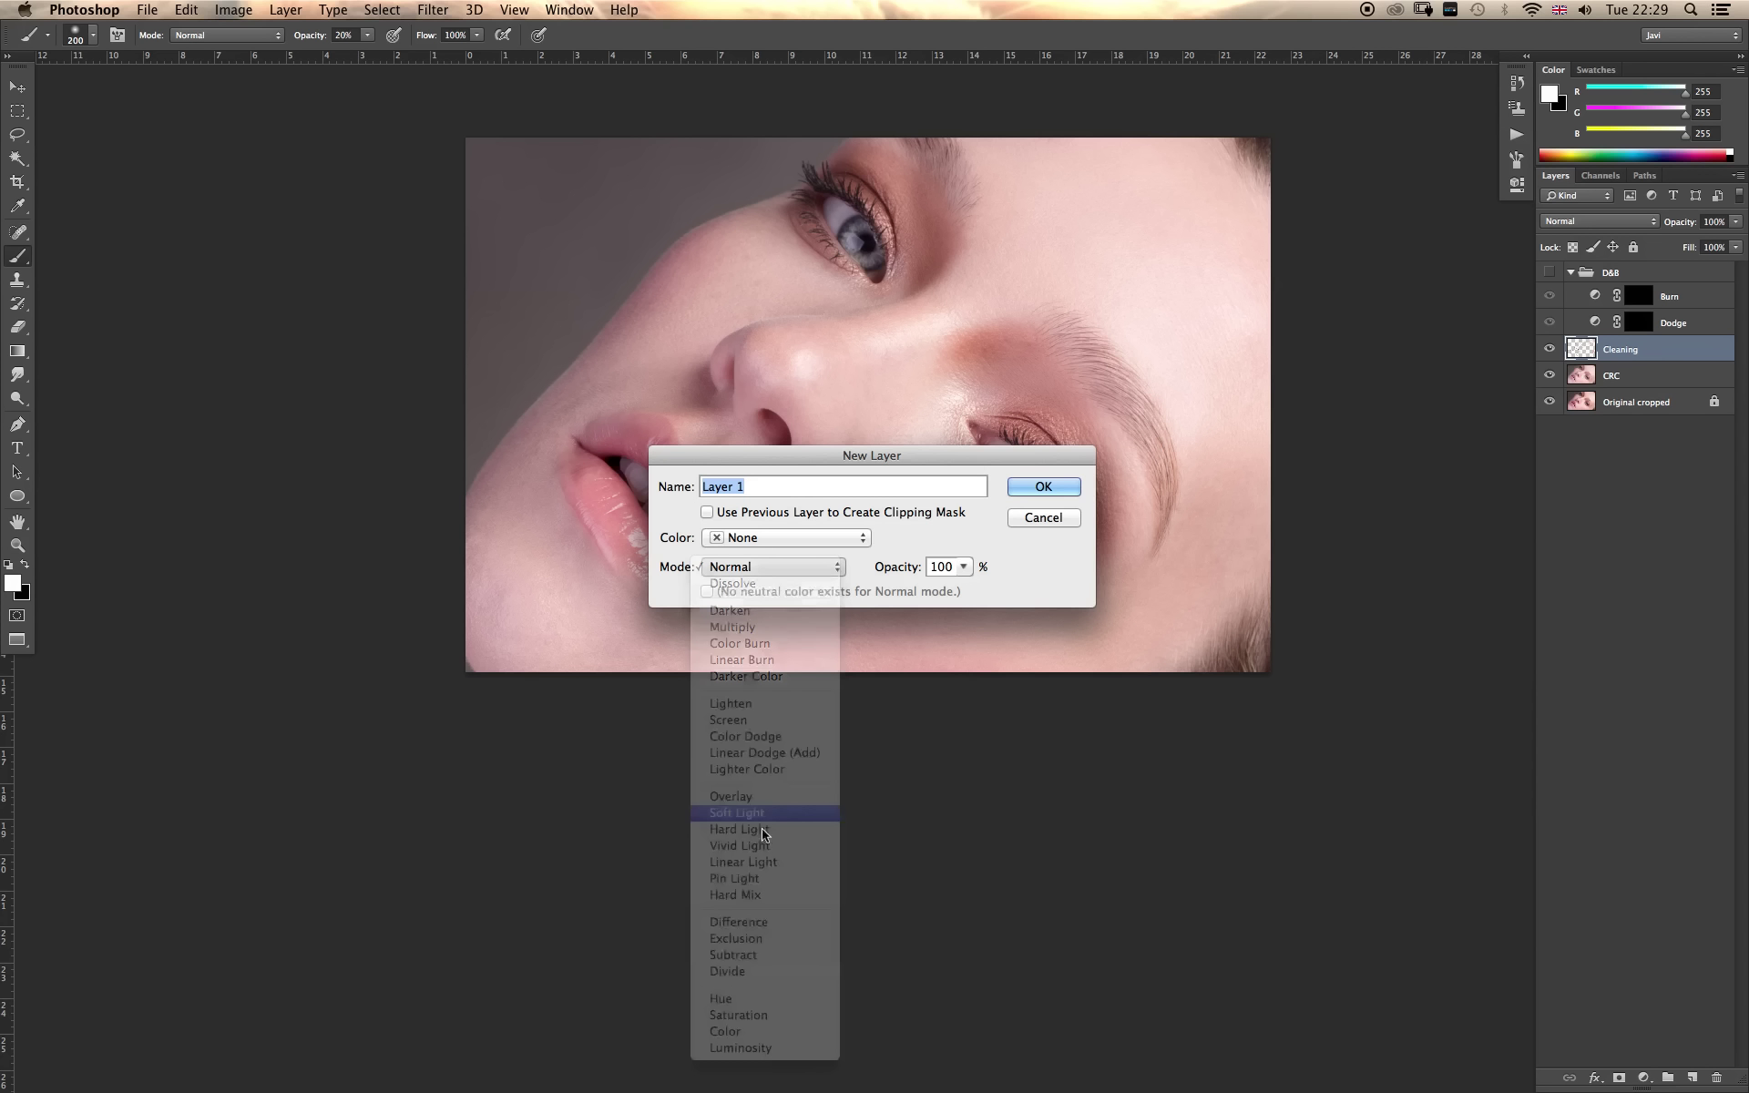
pyautogui.click(706, 591)
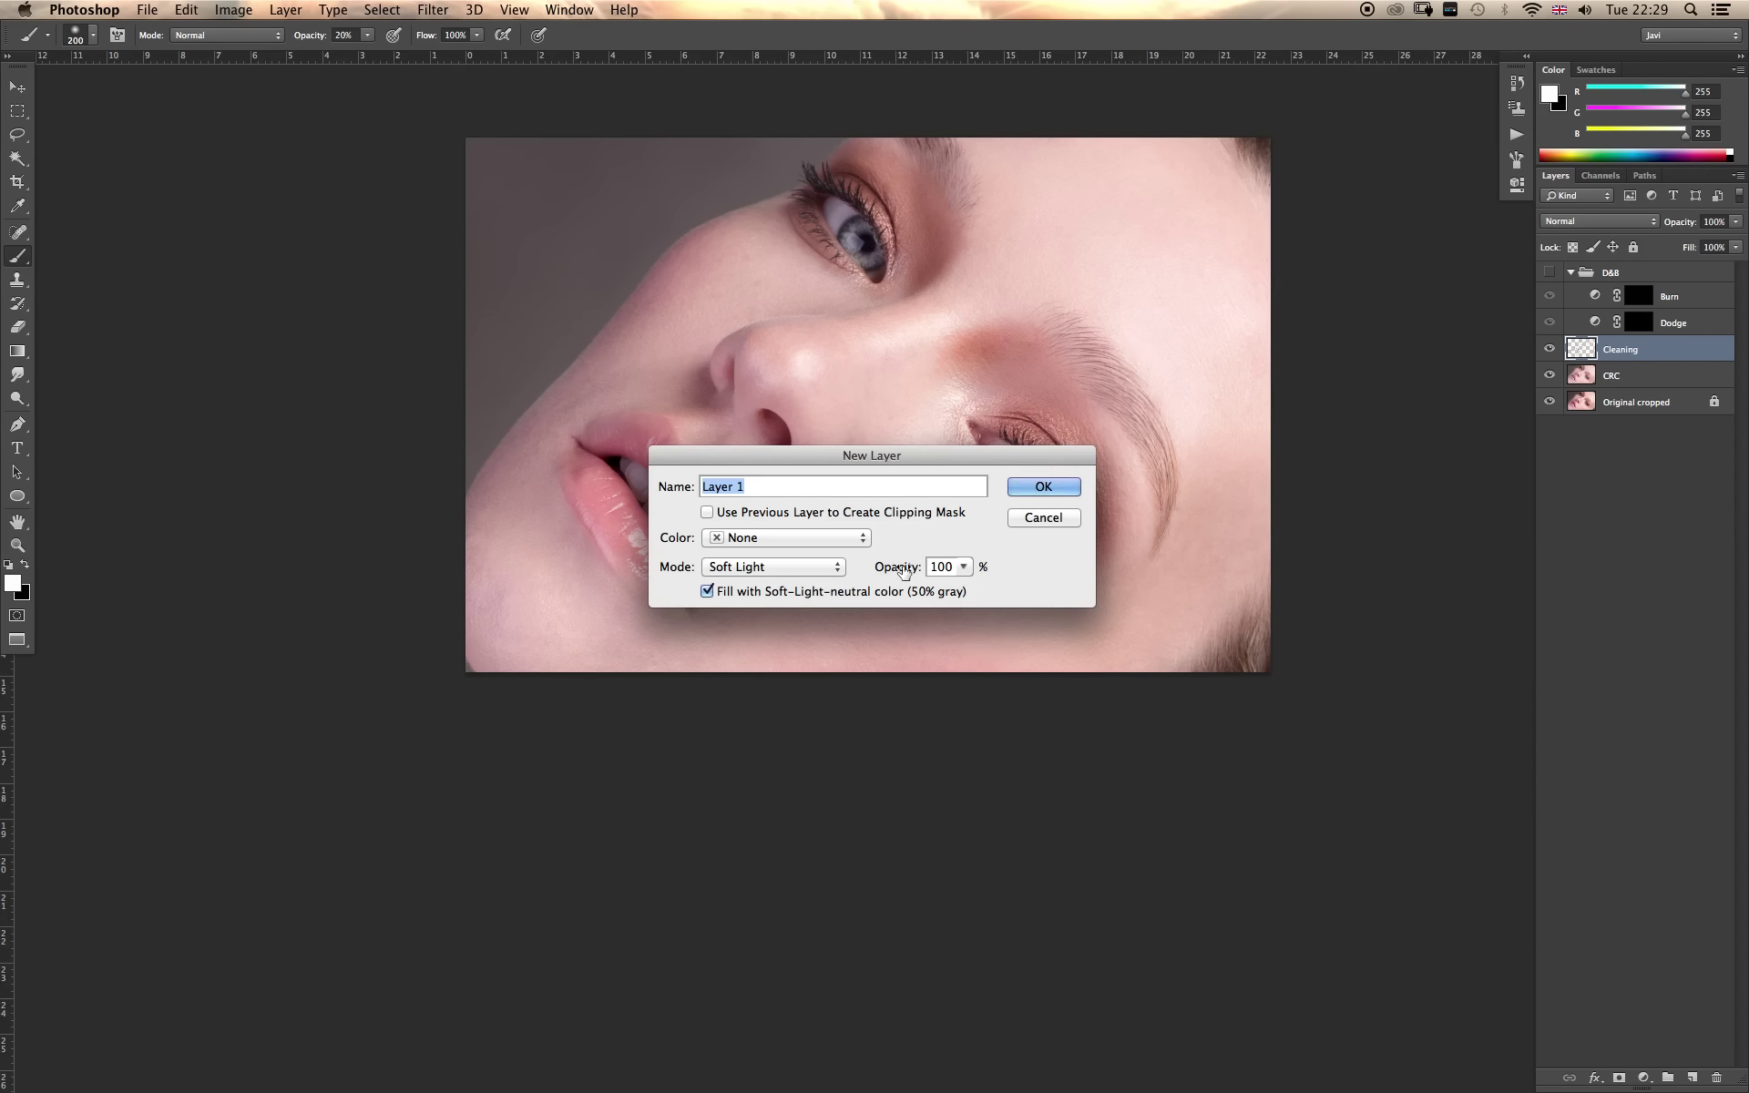
pyautogui.press('BackSpace')
pyautogui.write('D')
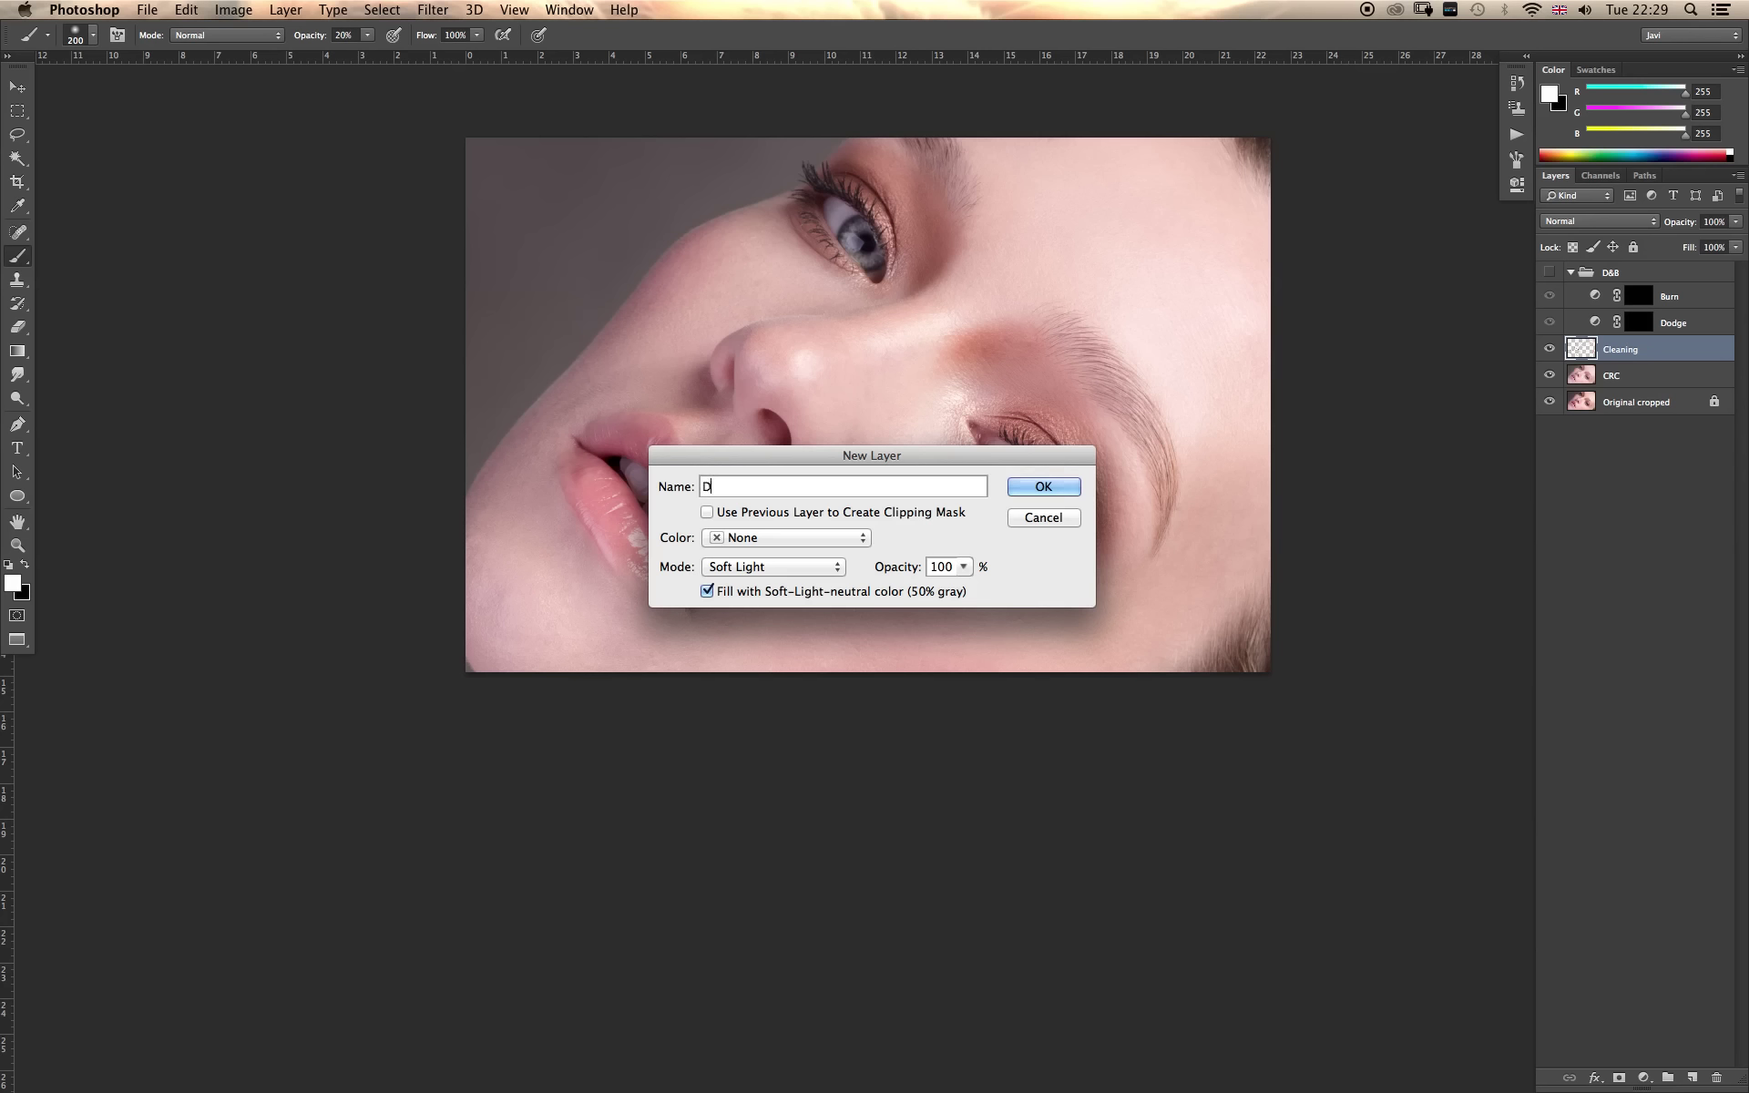
pyautogui.write('&B')
pyautogui.press('Return')
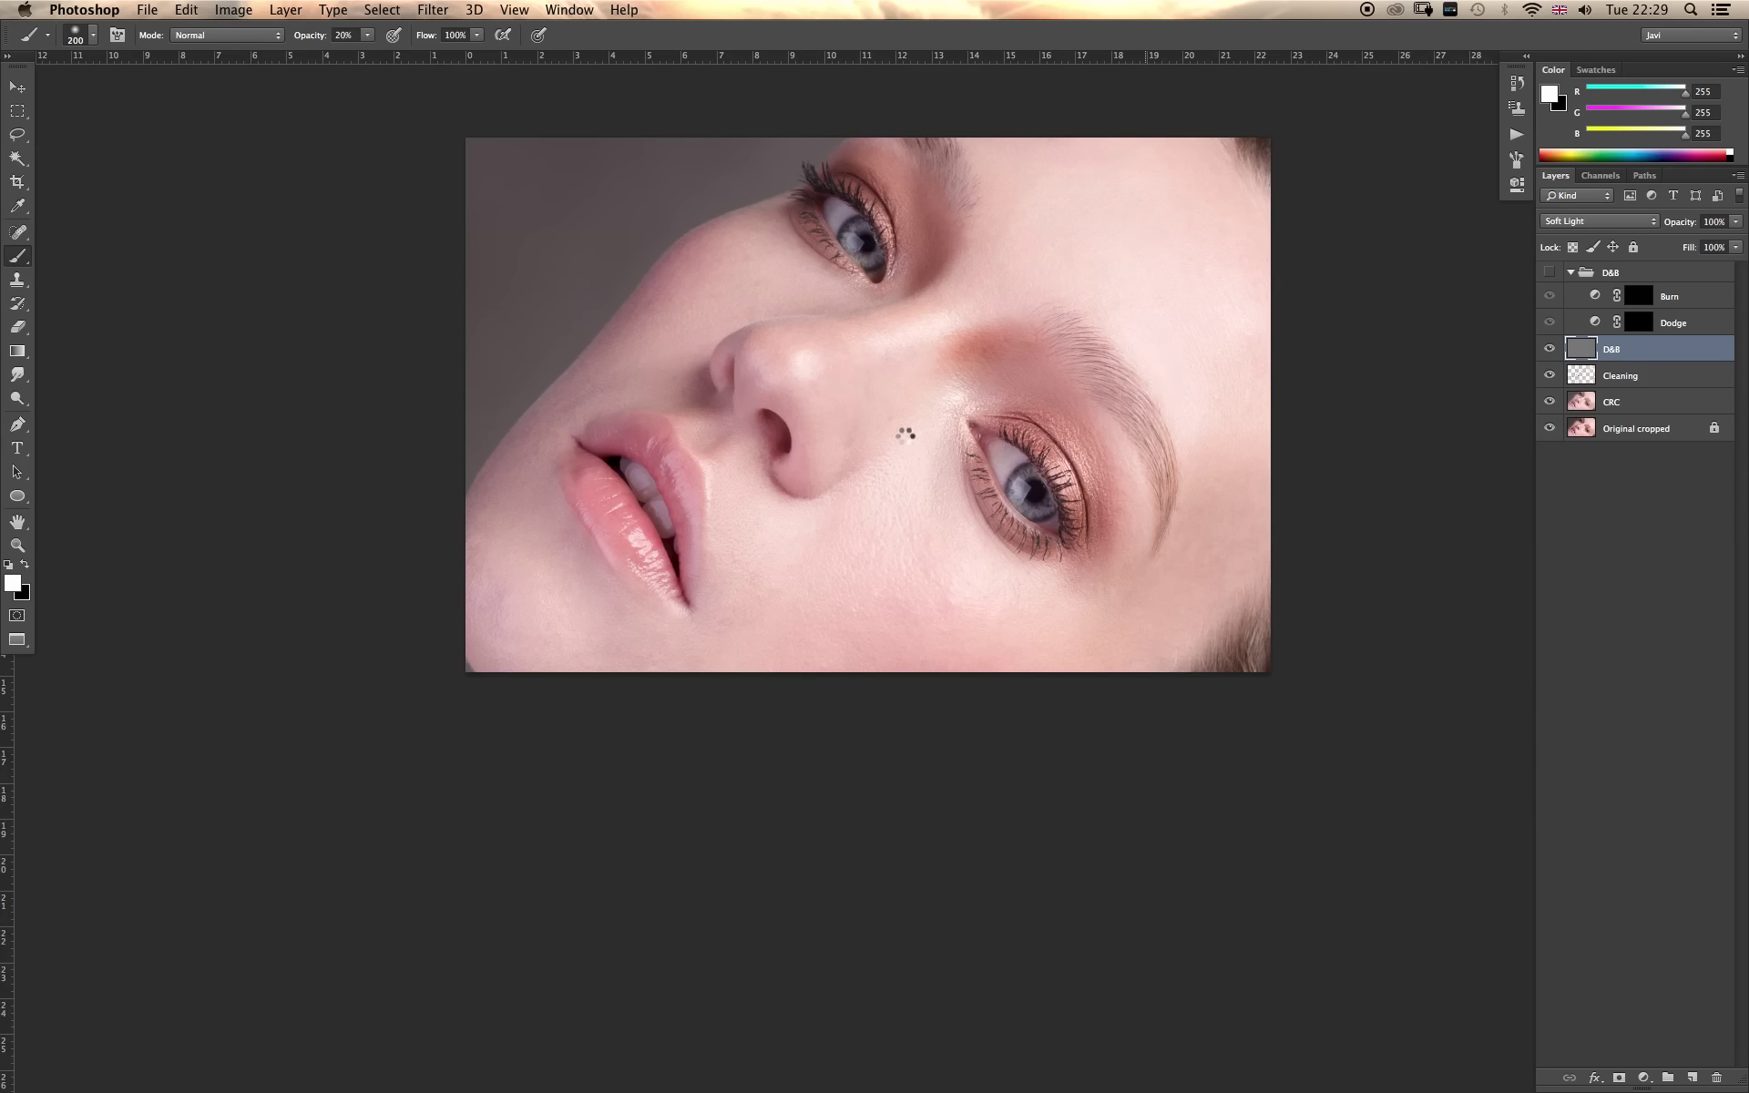
# Swap to black, delete the gray D&B layer, re-show the D&B group and select Dodge's mask.
pyautogui.press('x')
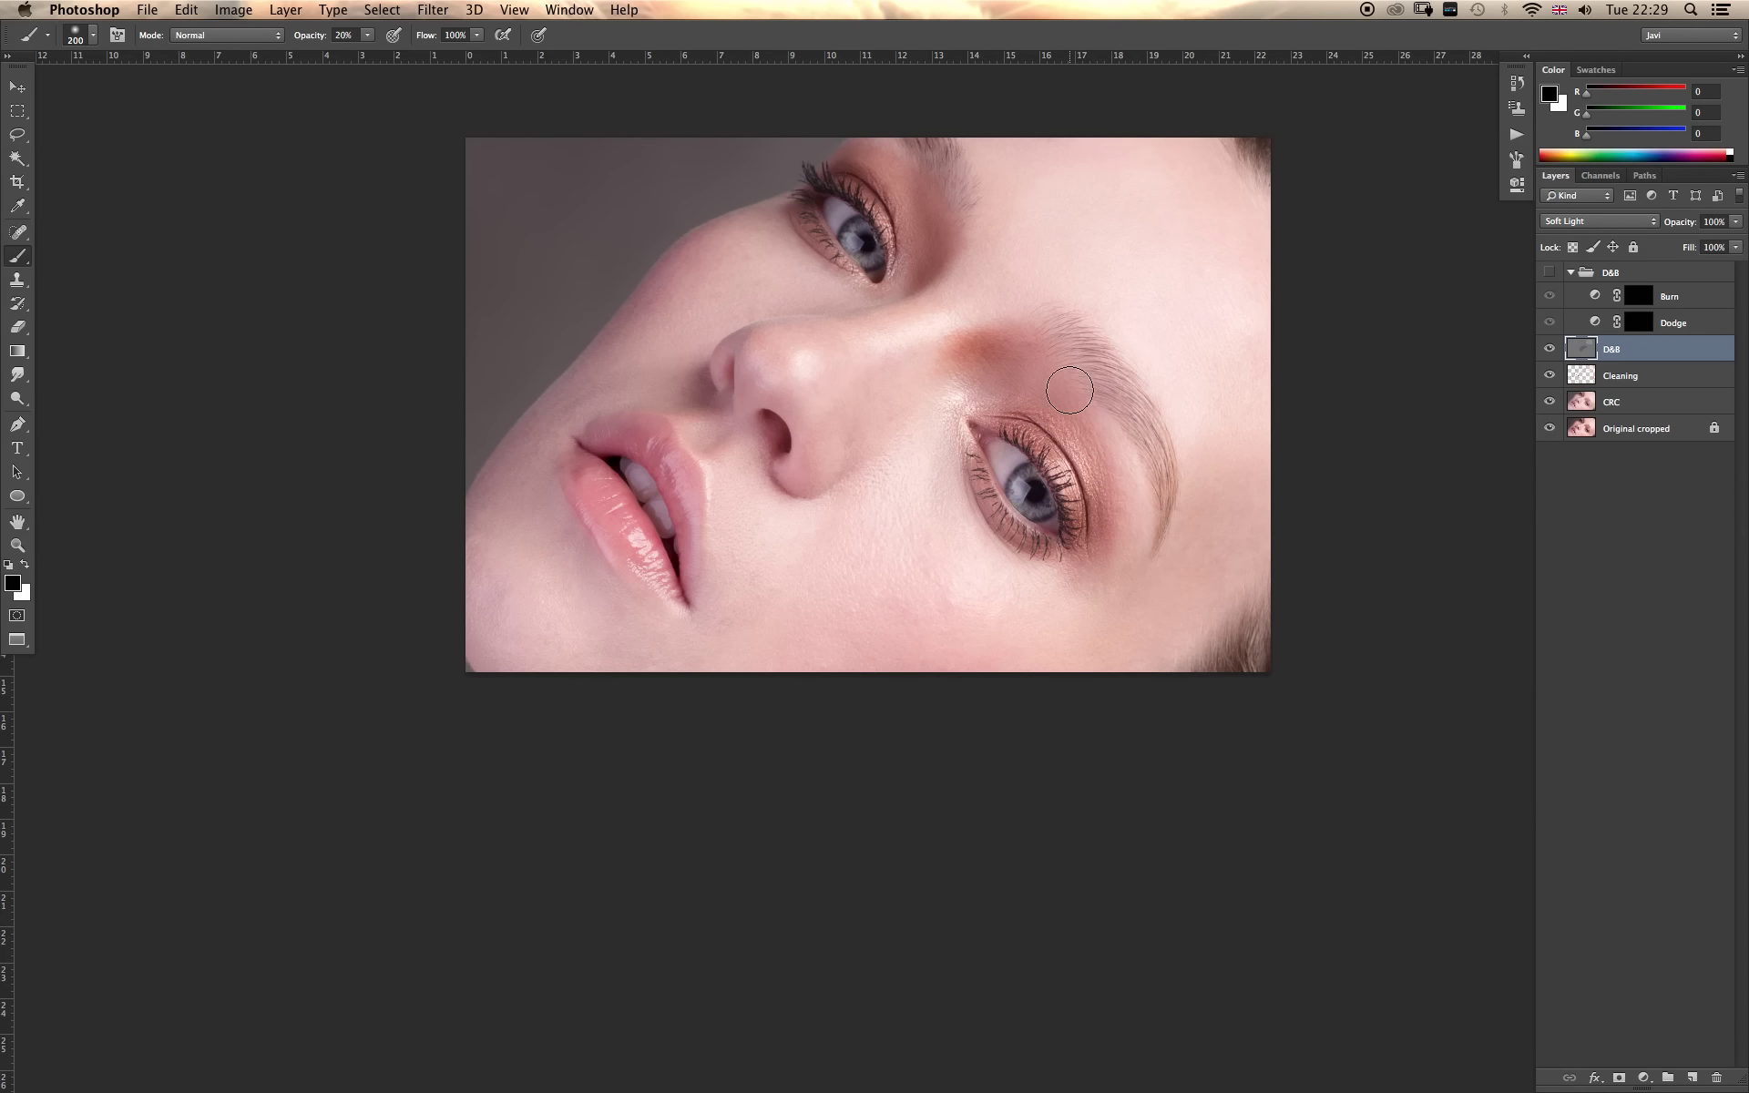
pyautogui.press('Delete')
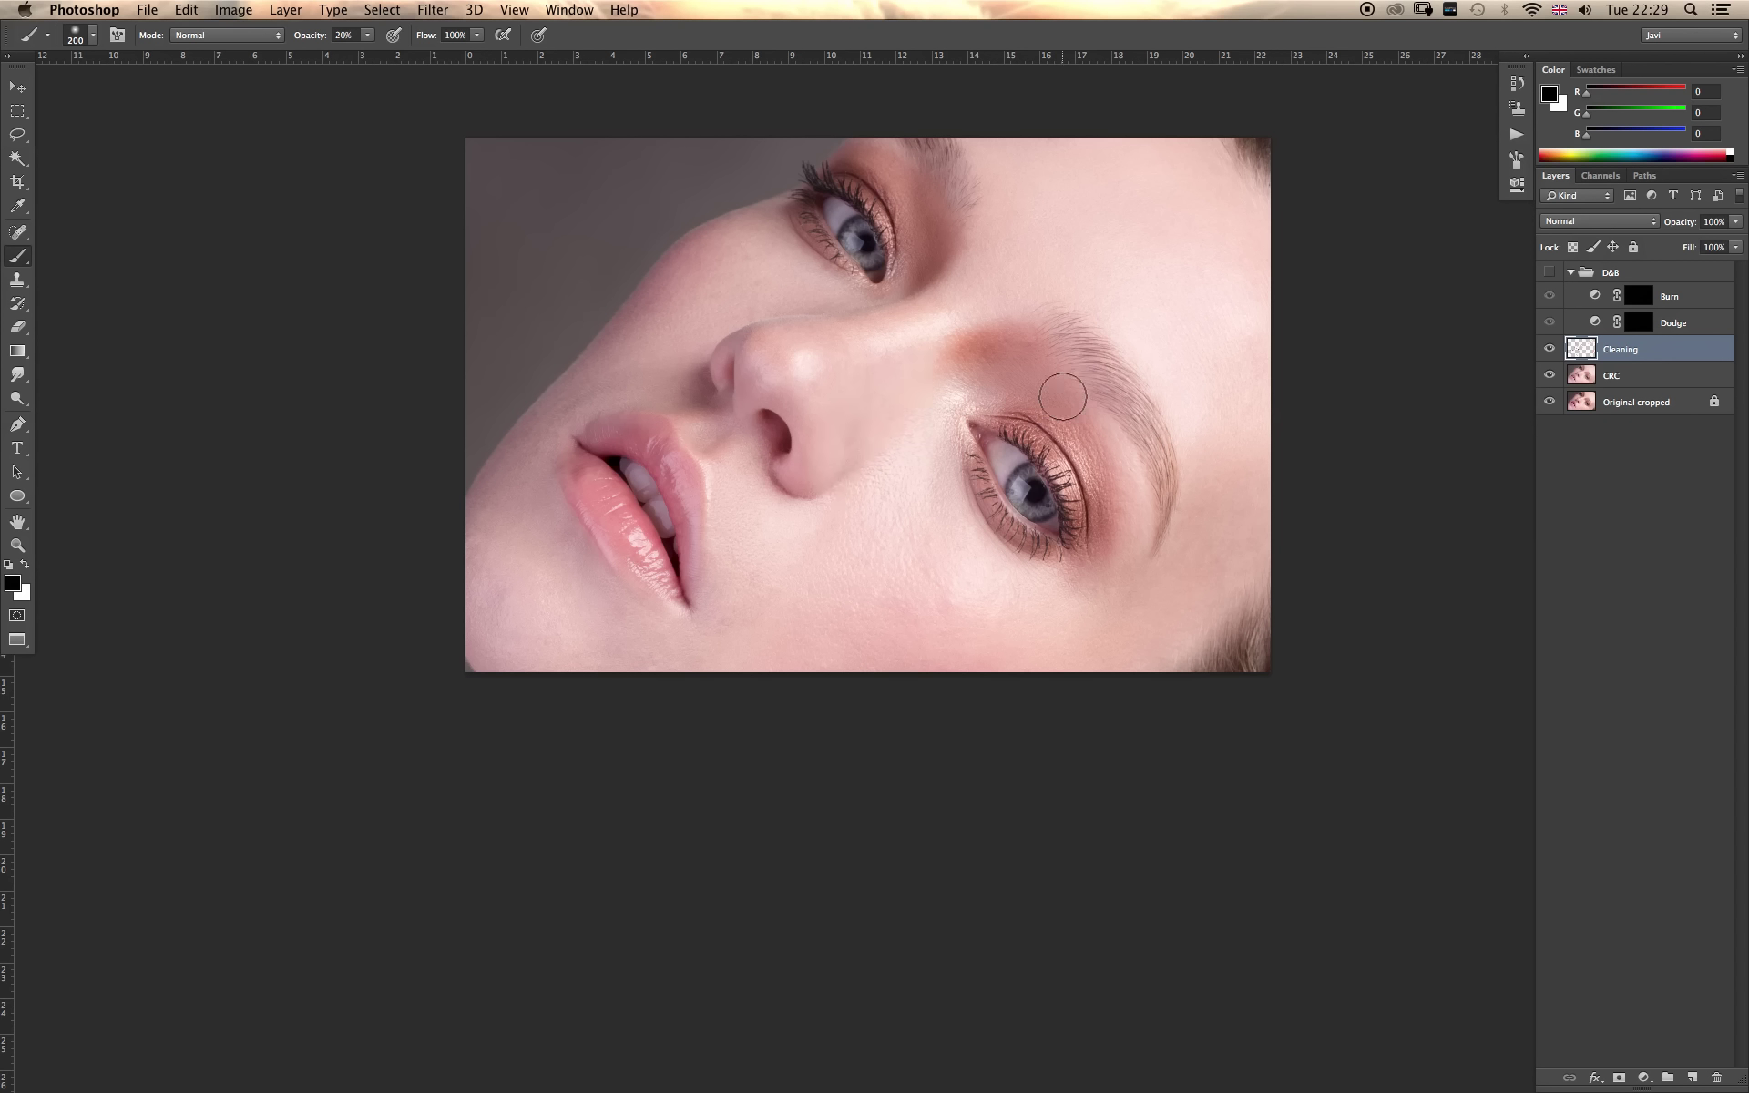
pyautogui.click(1549, 273)
pyautogui.click(1642, 322)
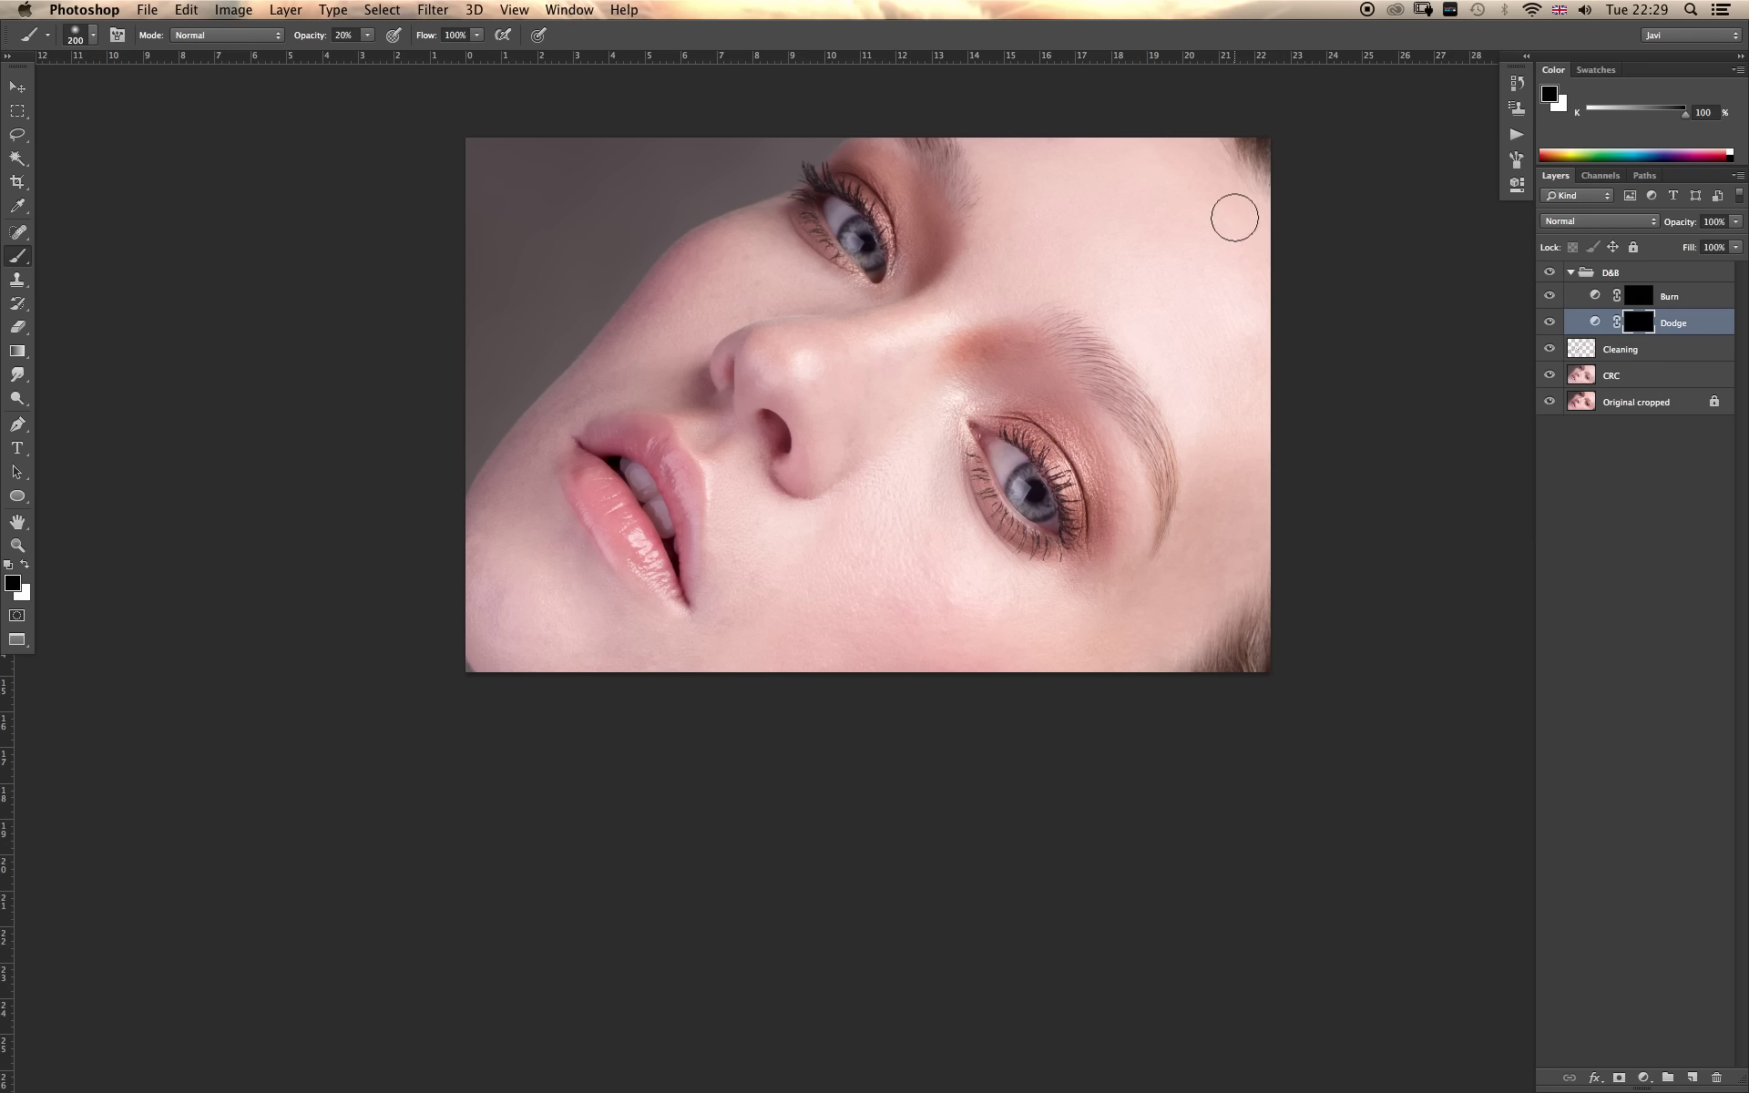
# Check the 200 px soft brush, lower its opacity to 8%, and bring up the Brush panel.
pyautogui.rightClick(816, 451)
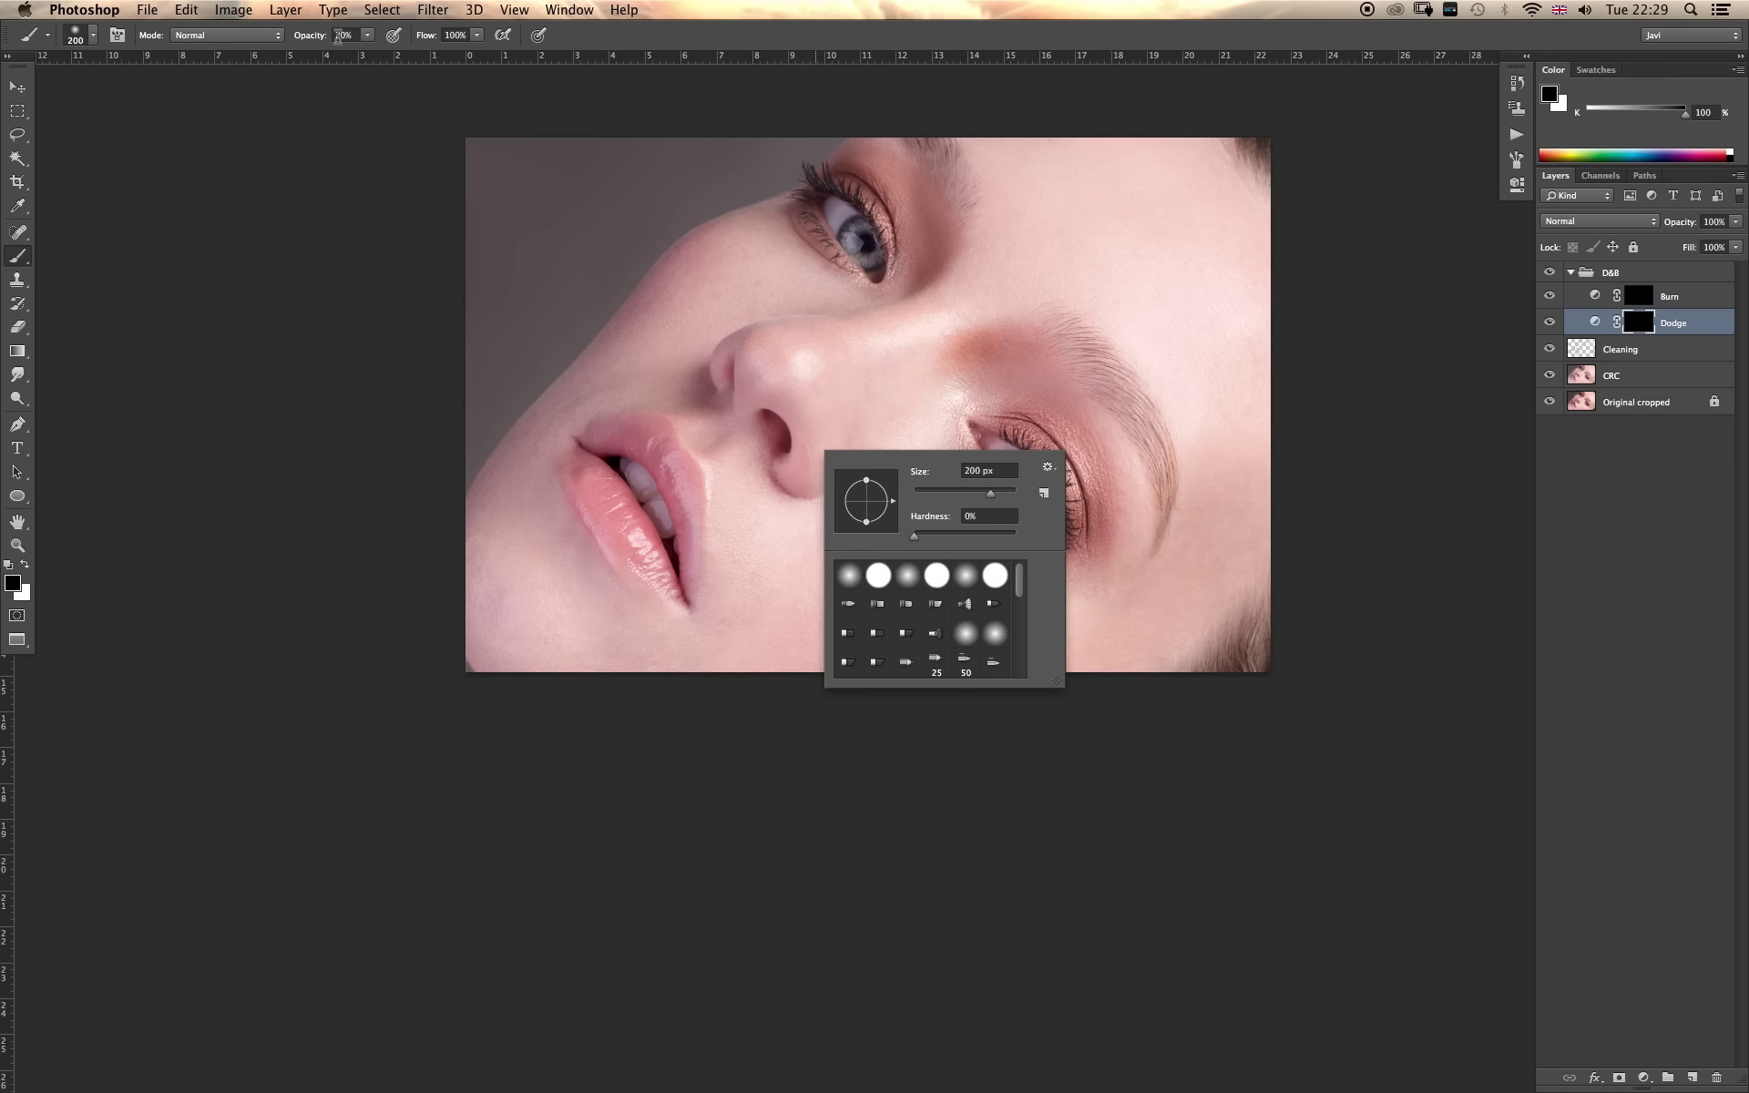
pyautogui.press('1')
pyautogui.press('2')
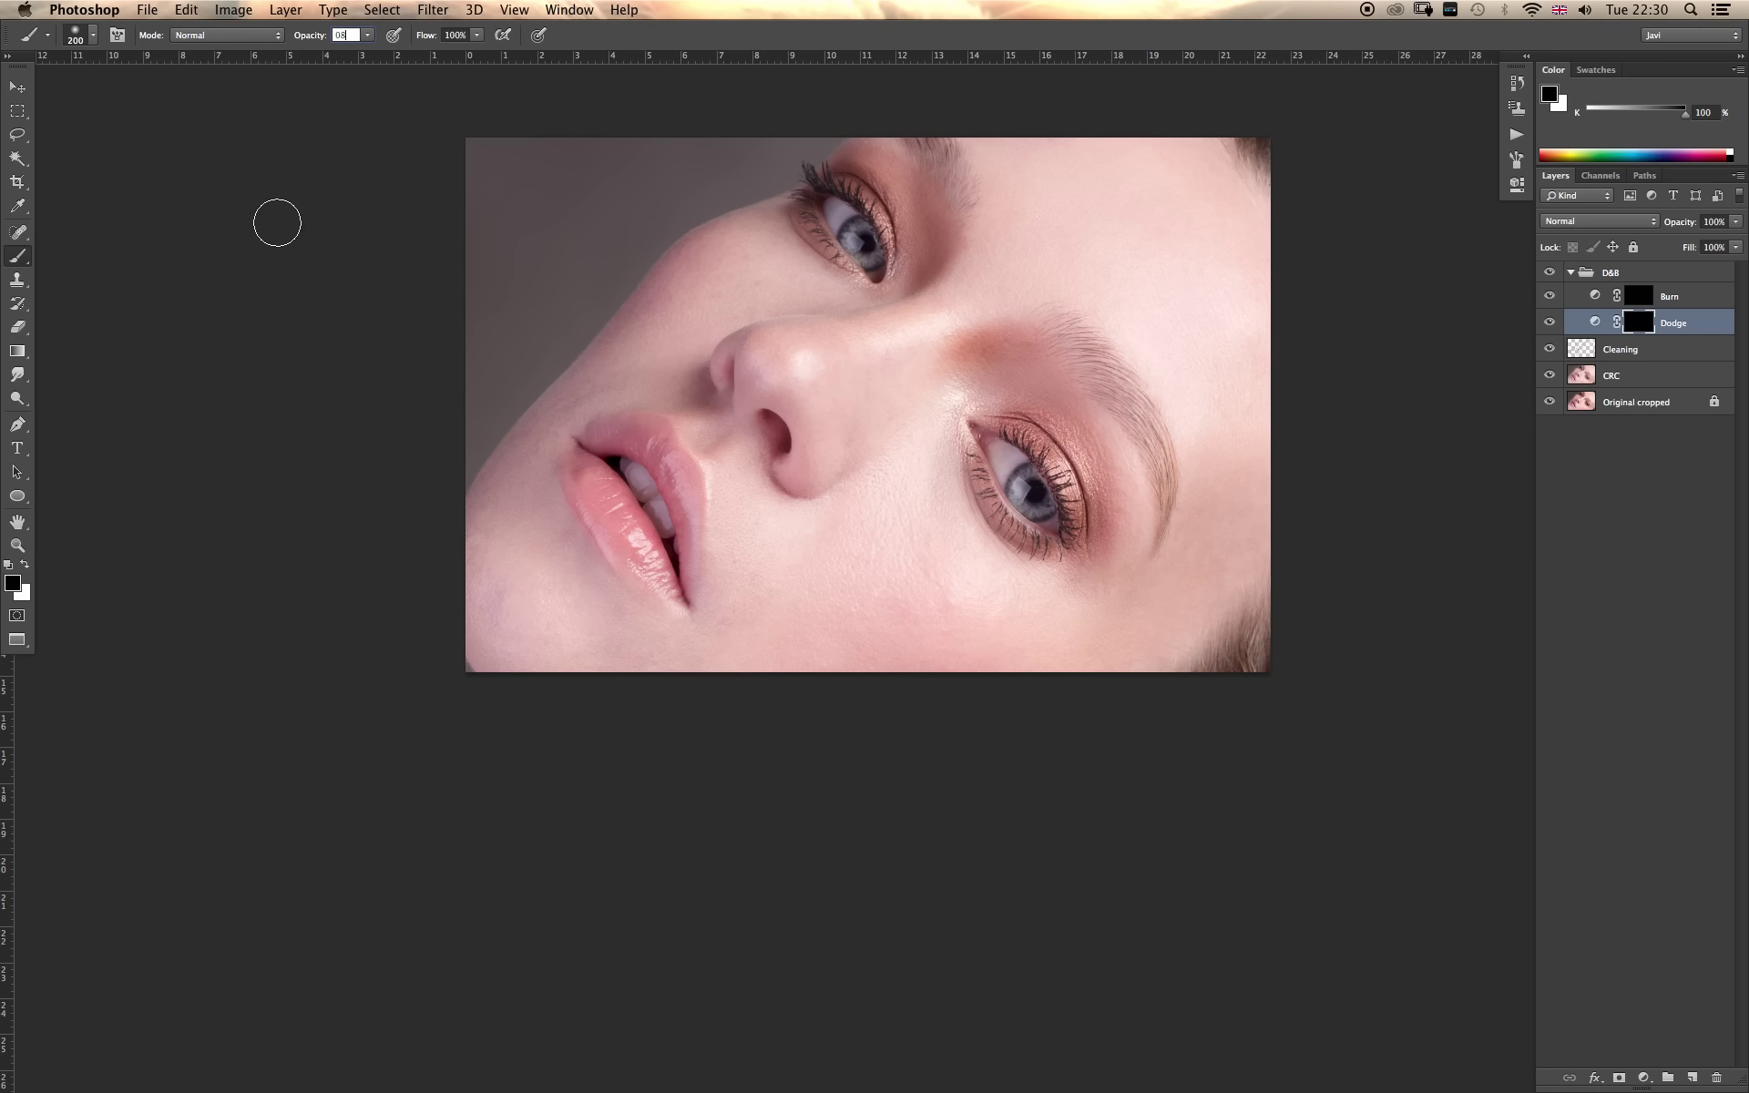
pyautogui.press('Return')
pyautogui.press('F5')
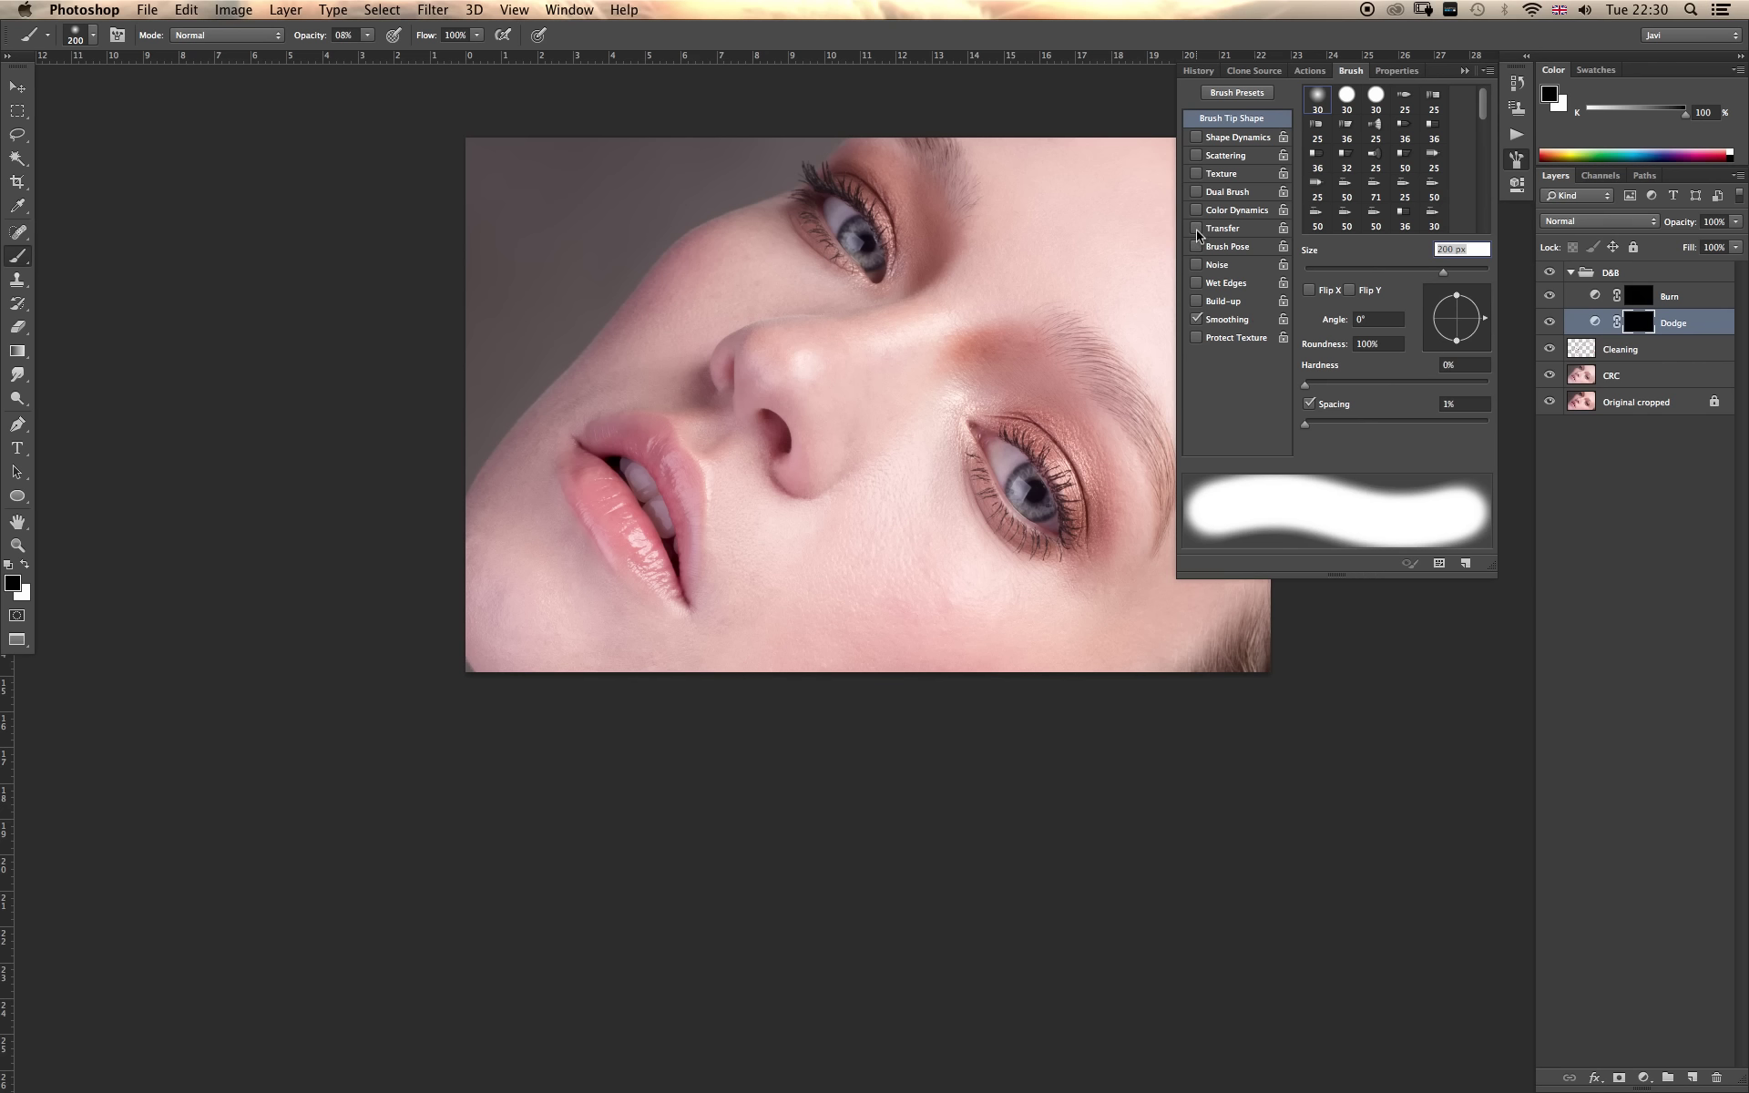
# Enable Transfer with Flow Jitter on Pen Pressure and shrink the brush to 15 px.
pyautogui.click(1196, 229)
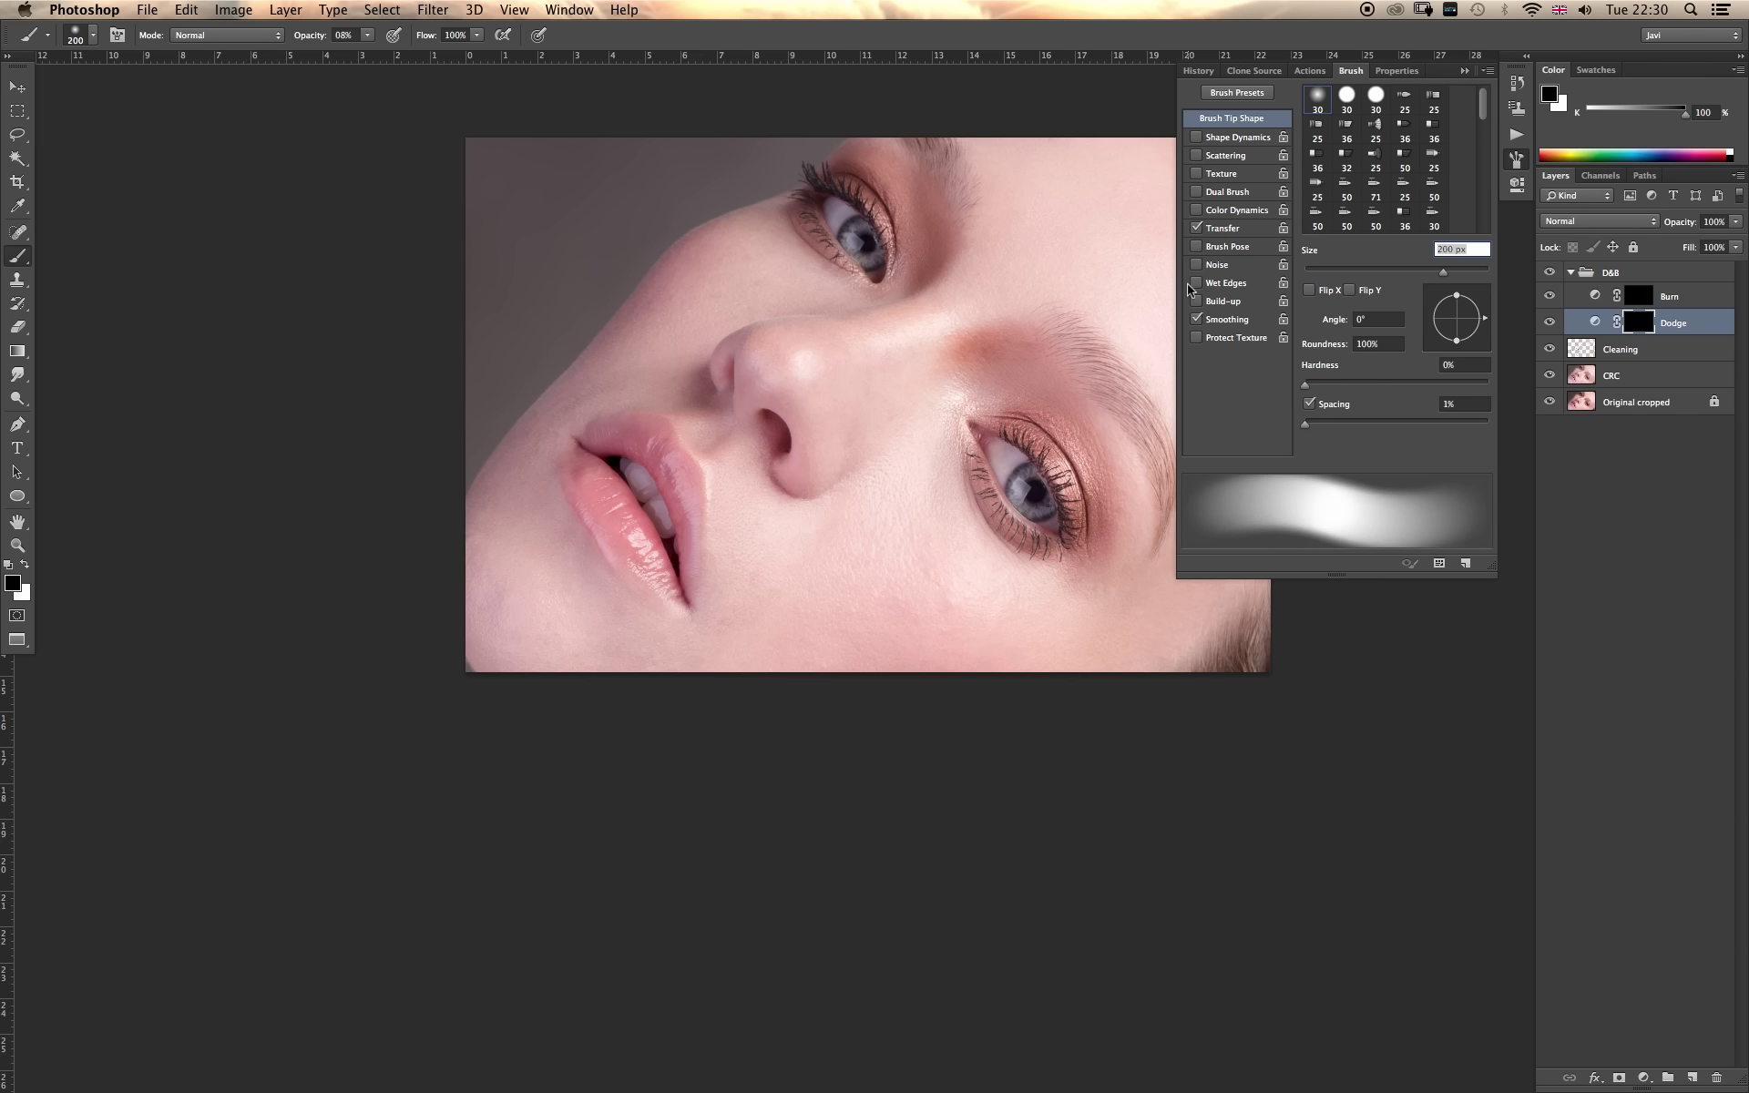
pyautogui.click(1239, 230)
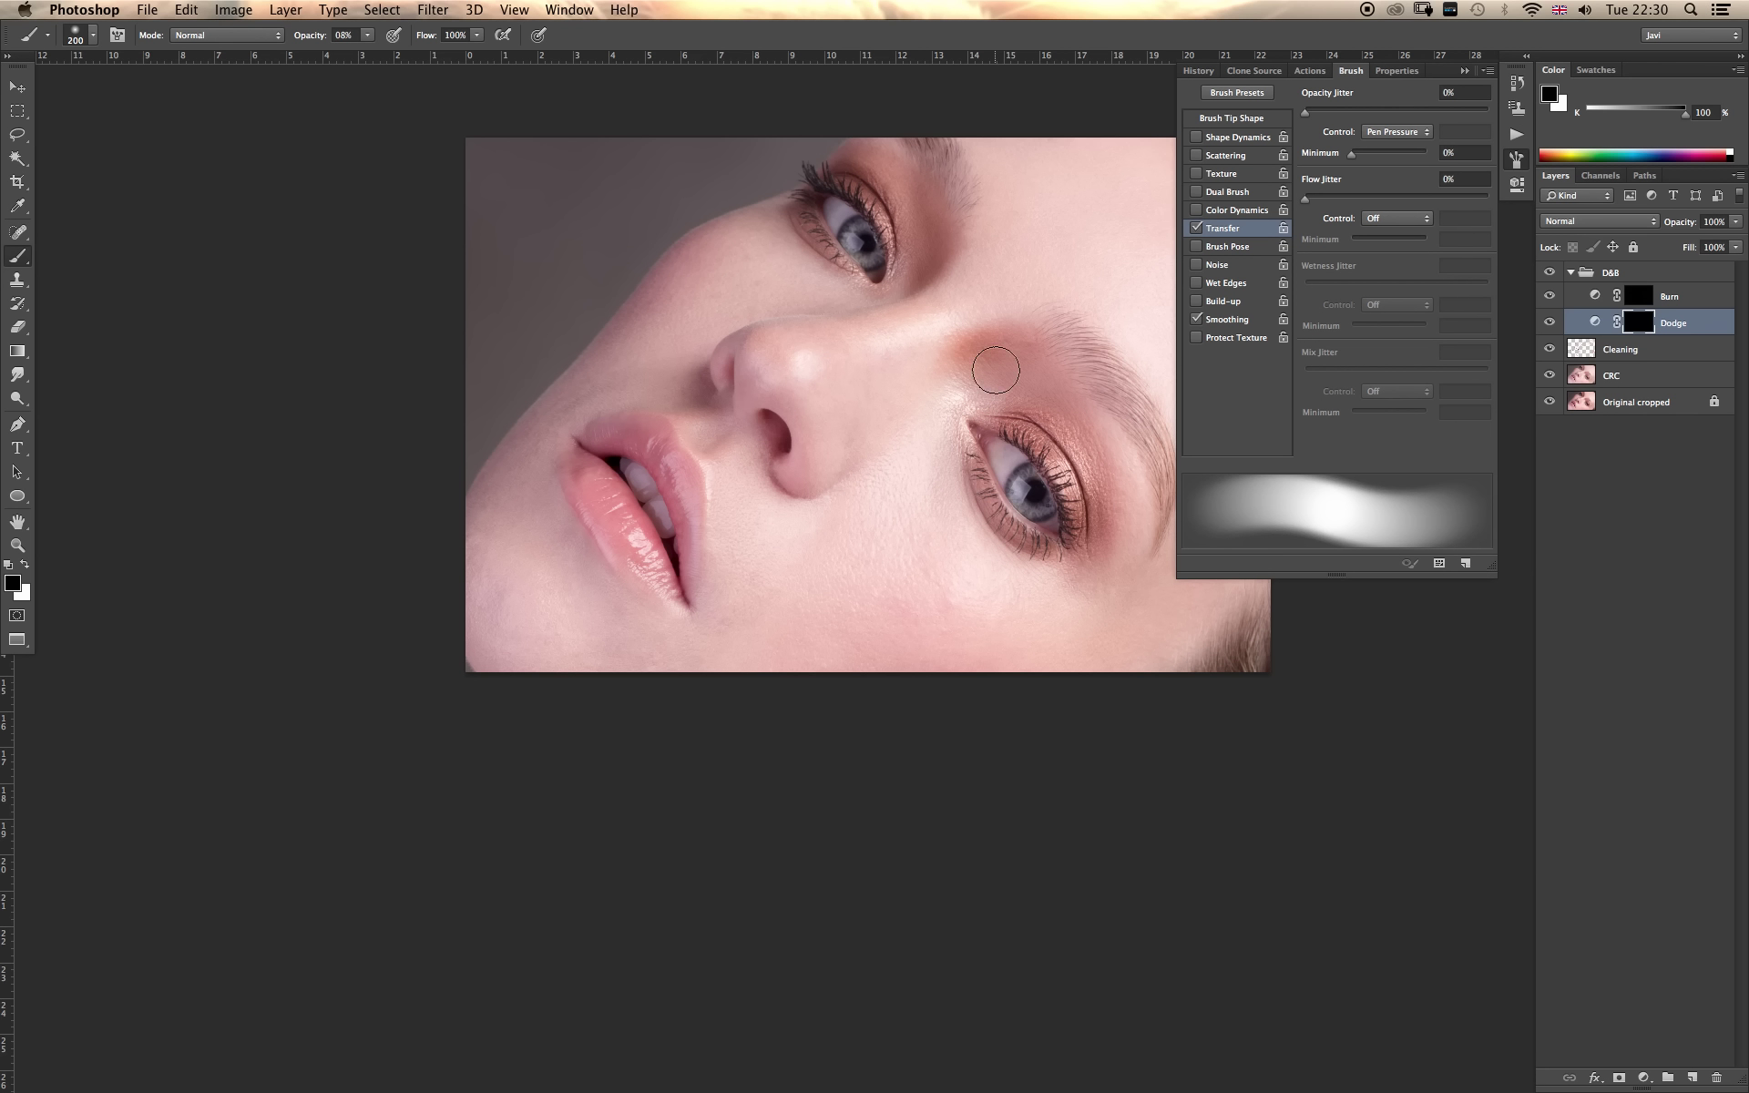
pyautogui.click(1195, 228)
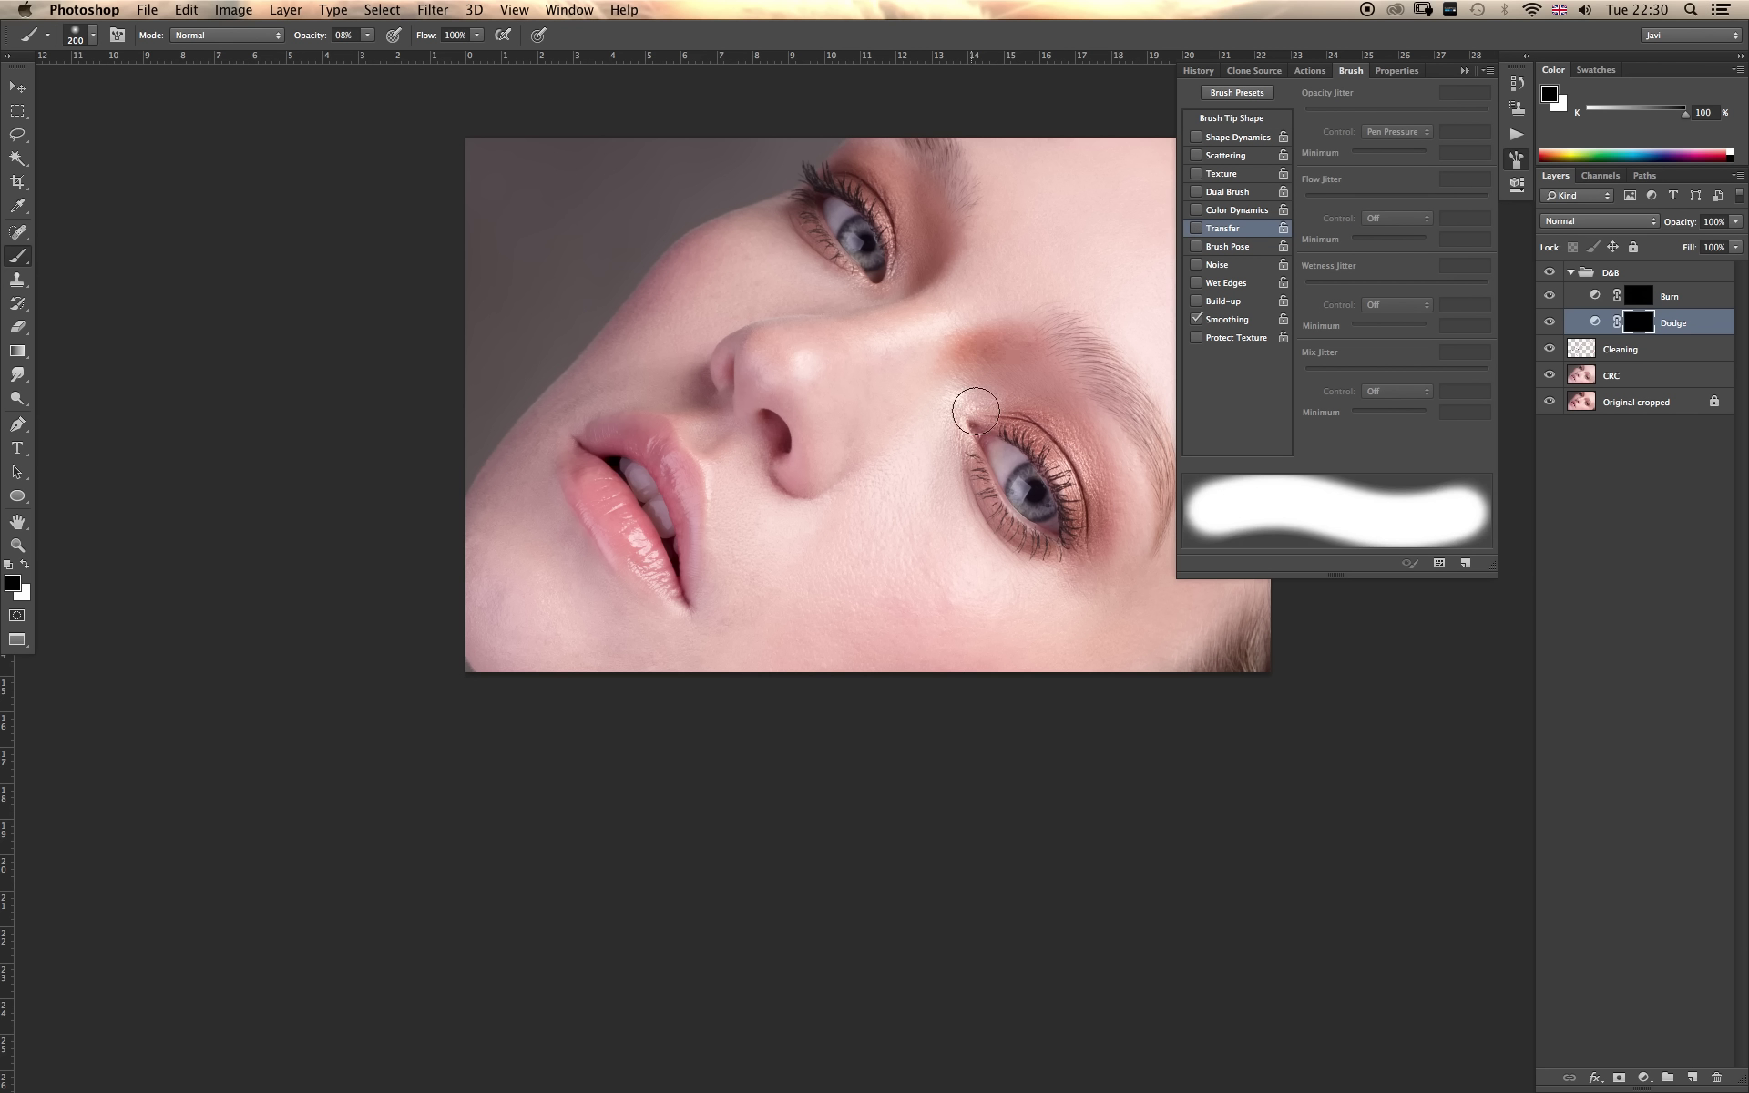
pyautogui.click(1196, 227)
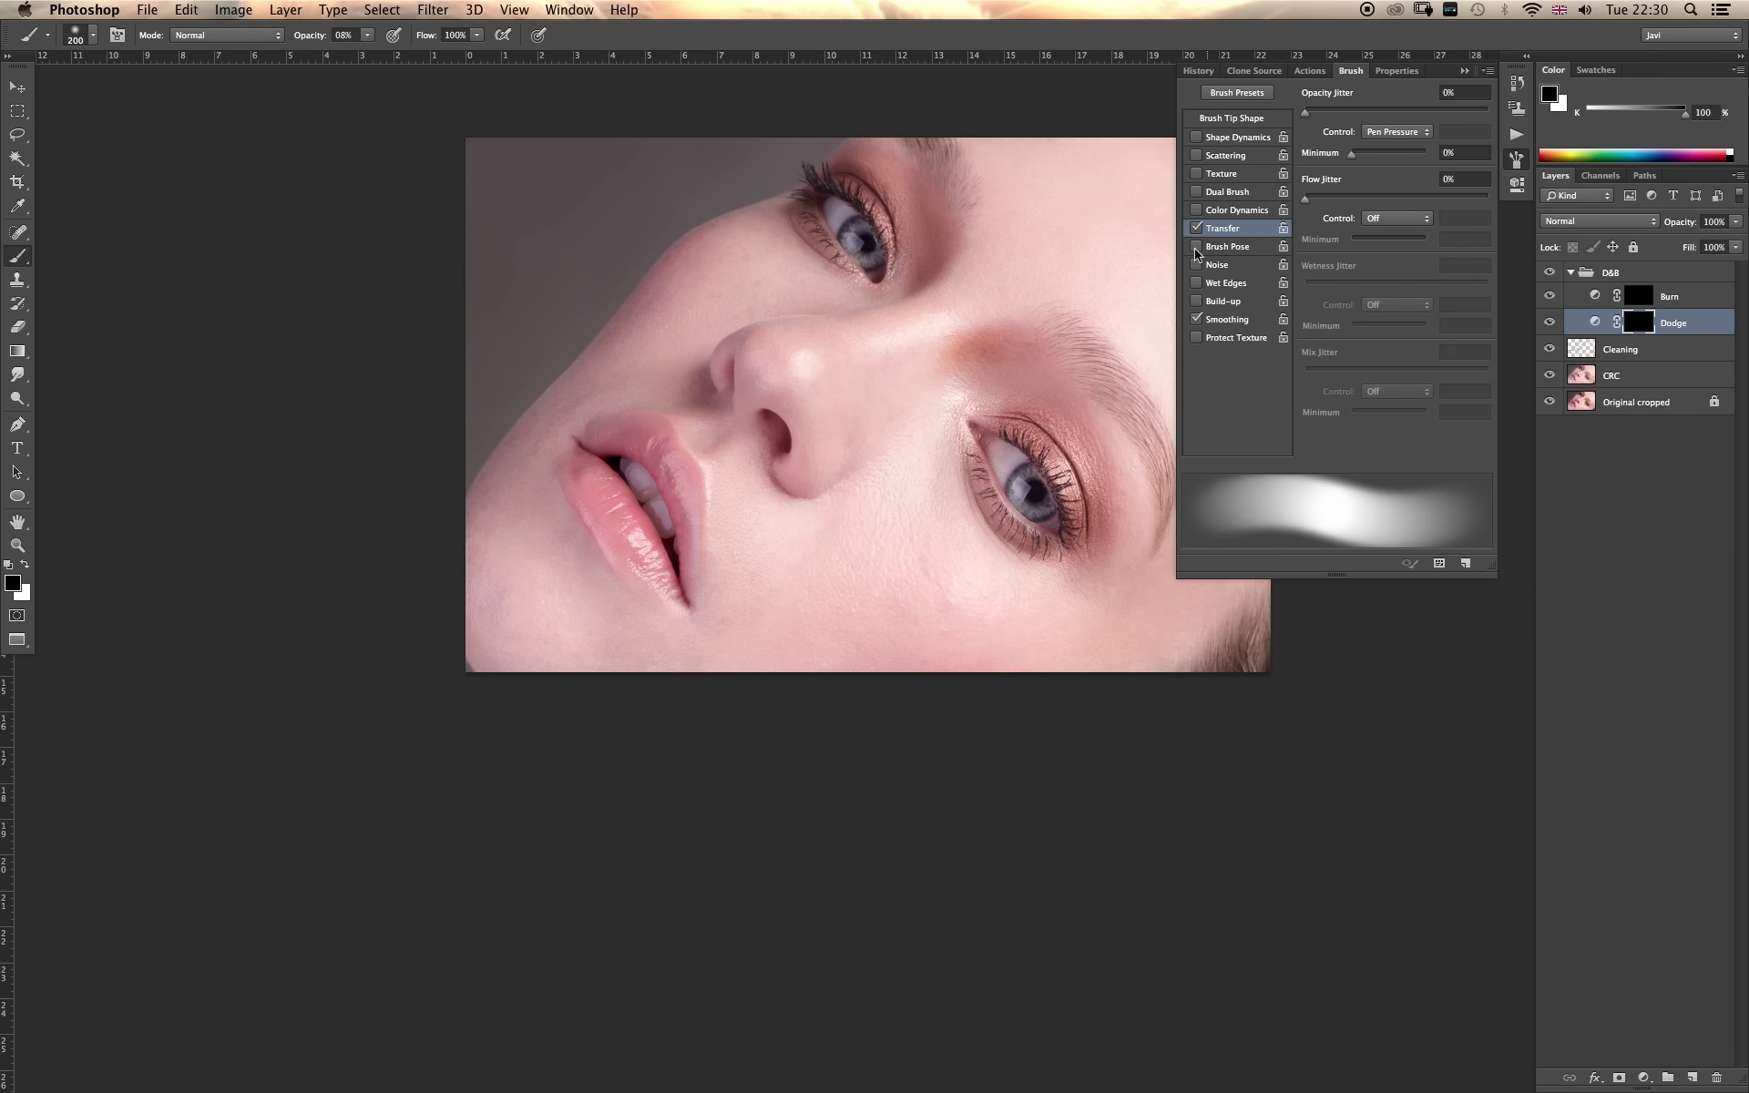
pyautogui.click(1397, 218)
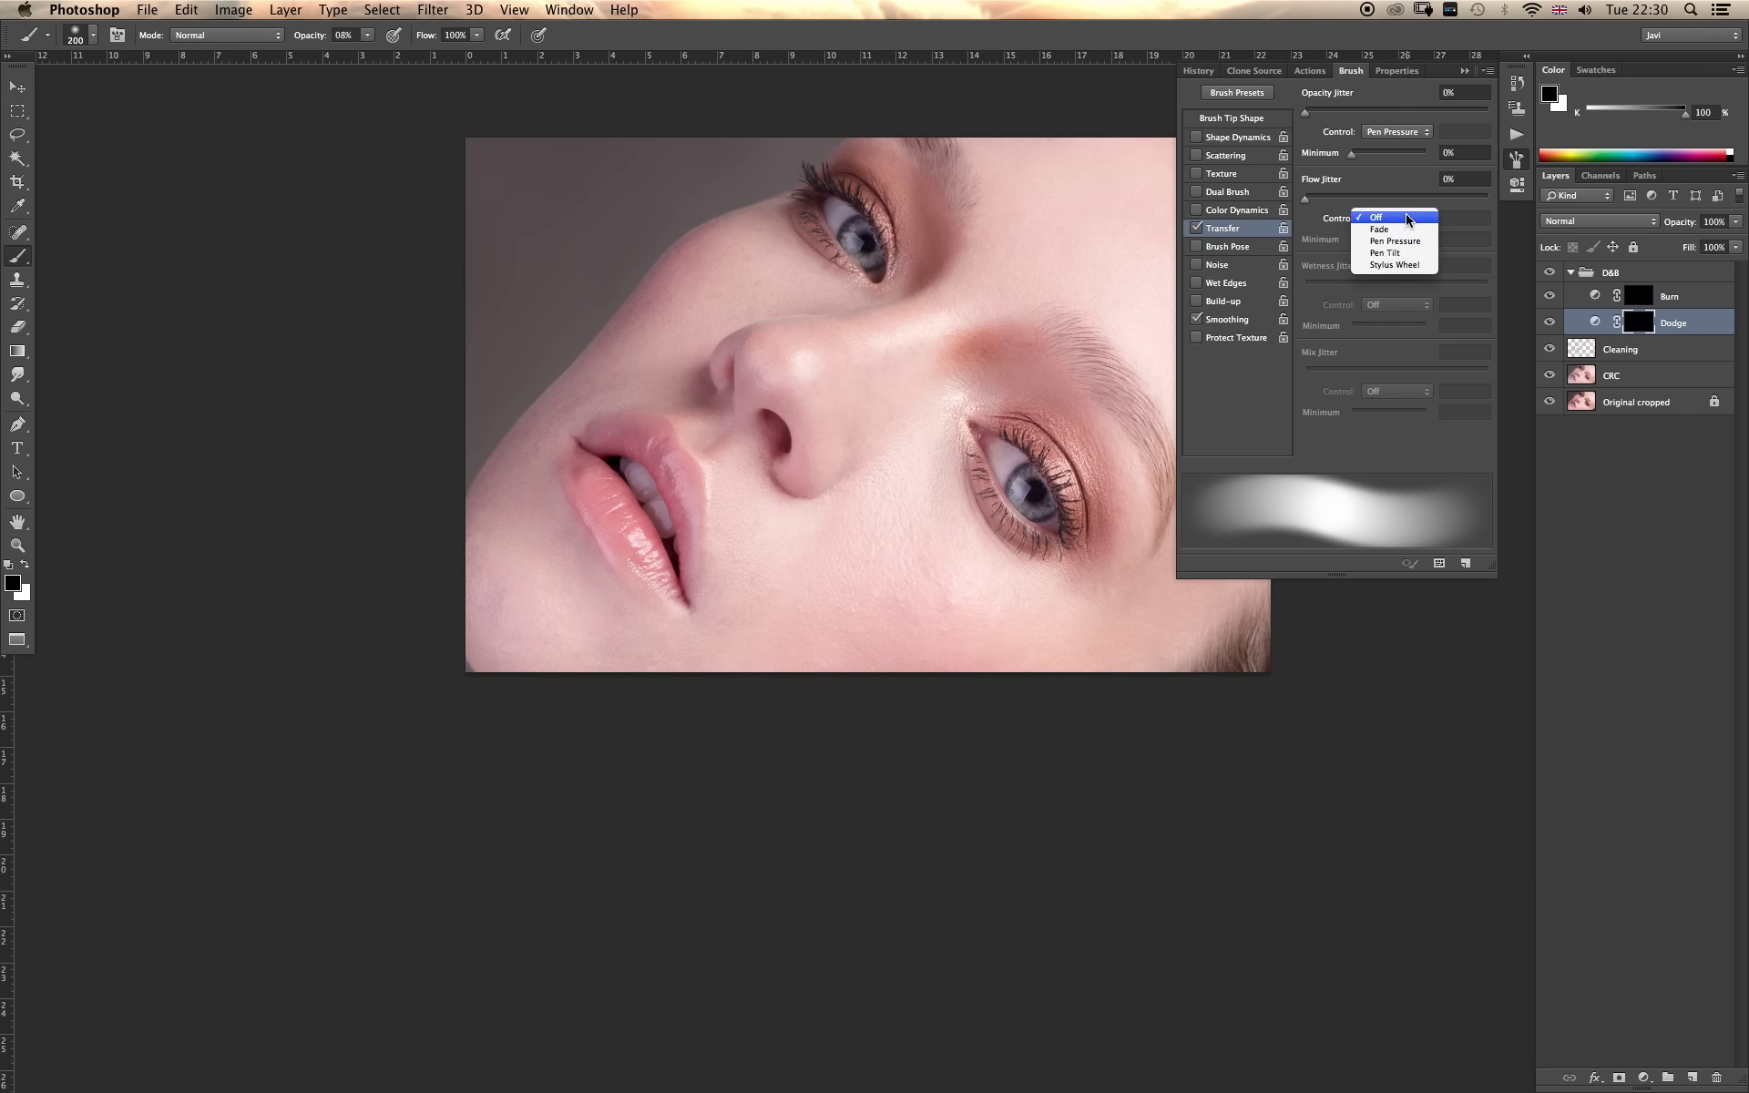
pyautogui.click(1408, 242)
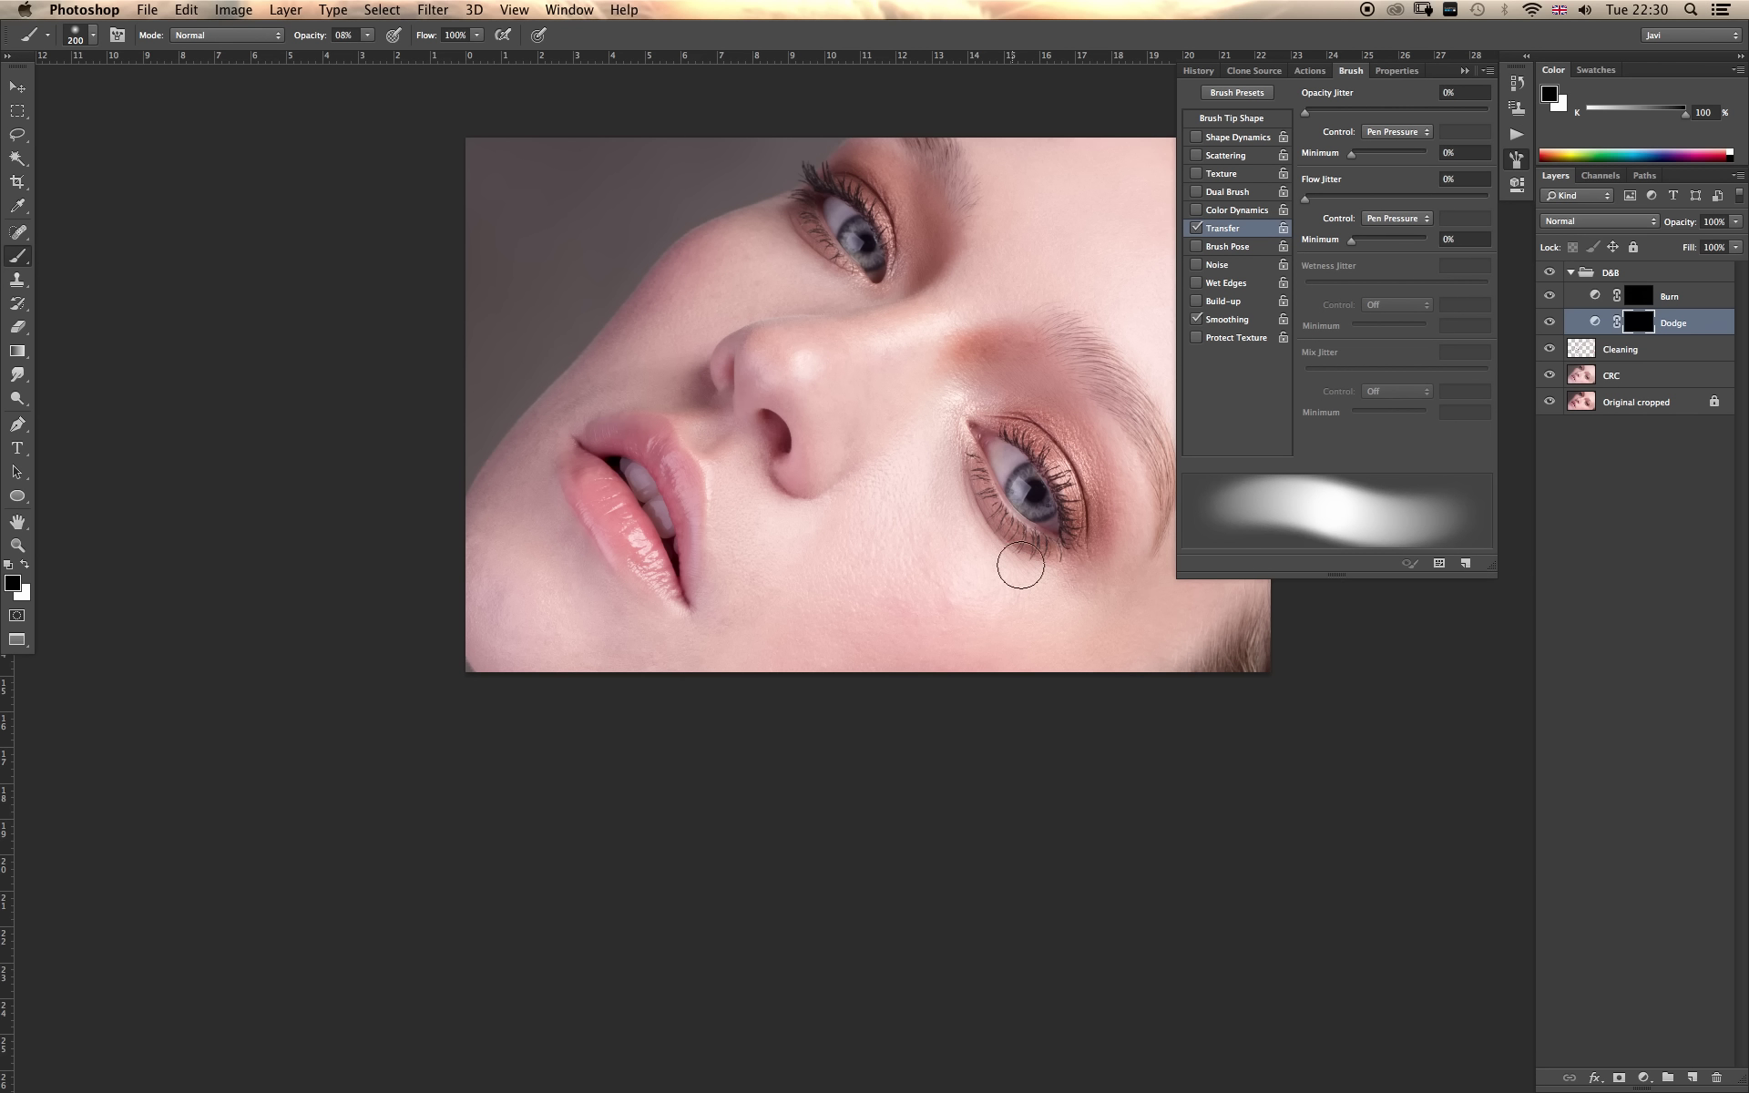
pyautogui.press('[')
pyautogui.press('[')
pyautogui.press('[')
pyautogui.press('[')
pyautogui.press('[')
pyautogui.press('[')
pyautogui.press('[')
pyautogui.press('[')
pyautogui.press('[')
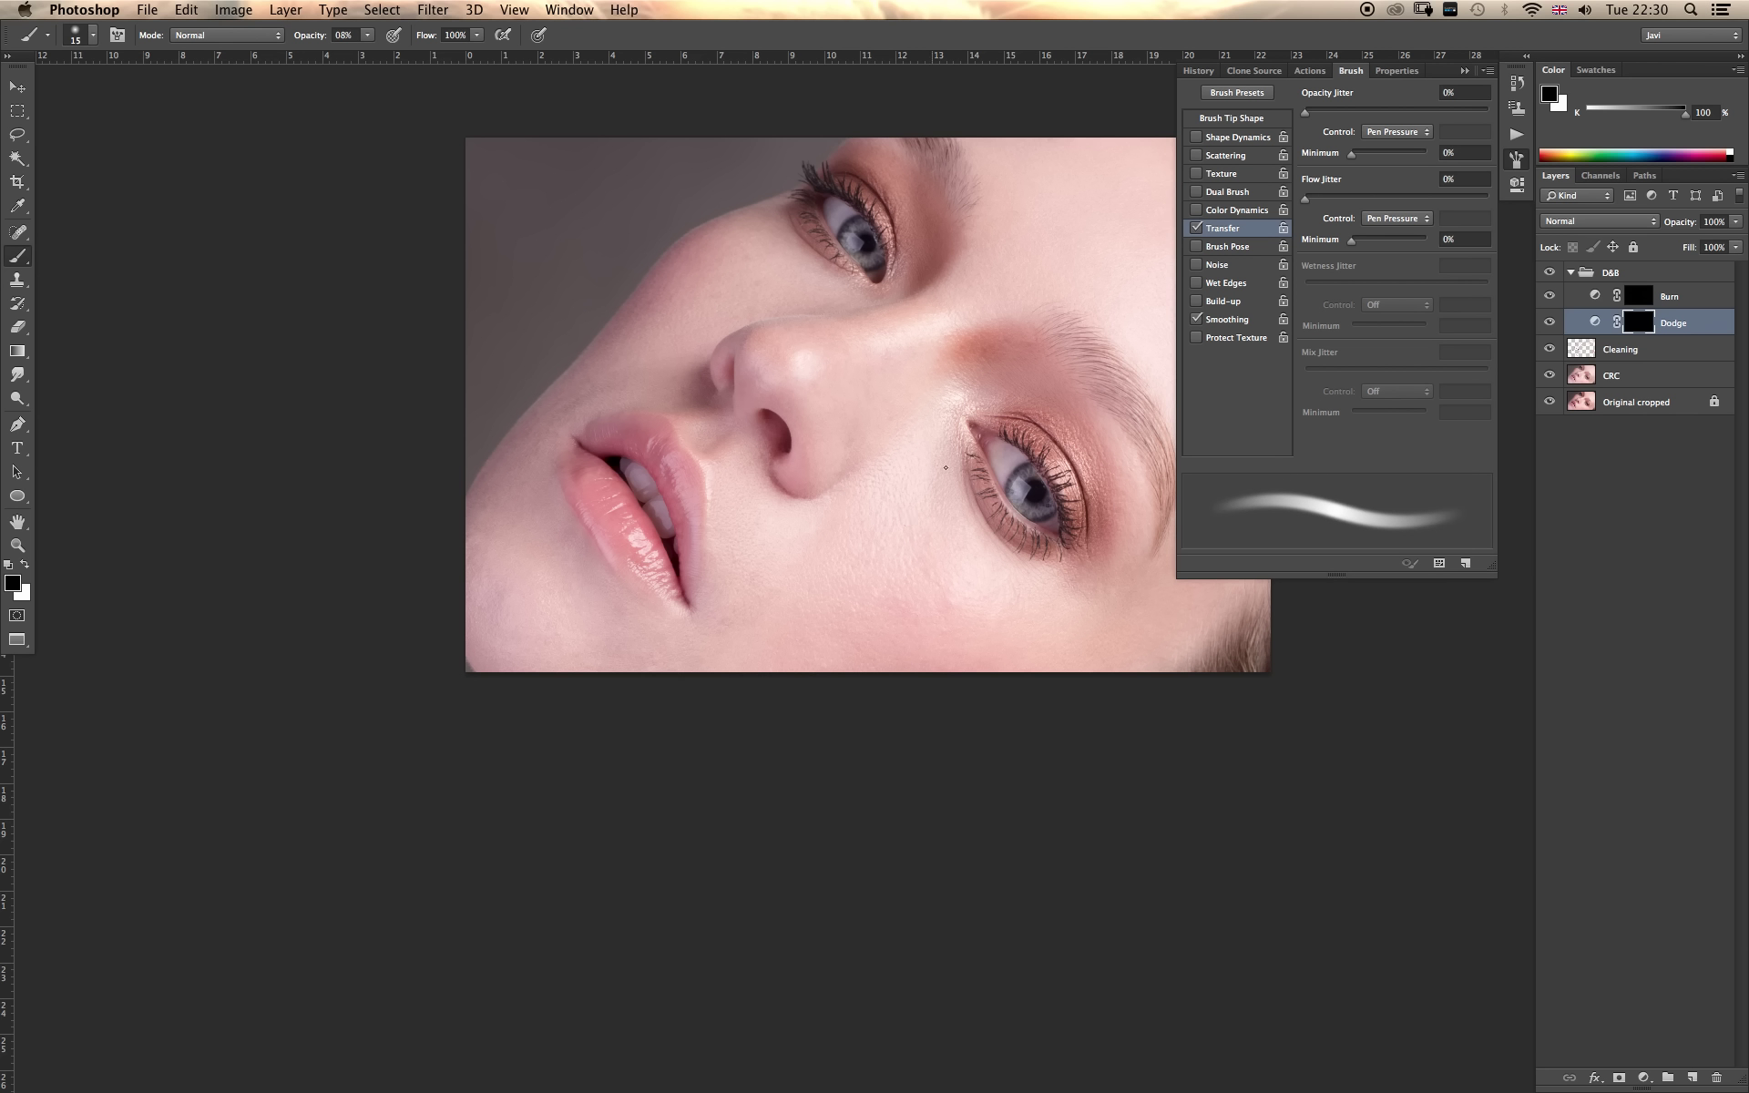
# Preview 88% brush spacing, reset it to 1%, turn off smoothing, and close brush settings.
pyautogui.click(1245, 121)
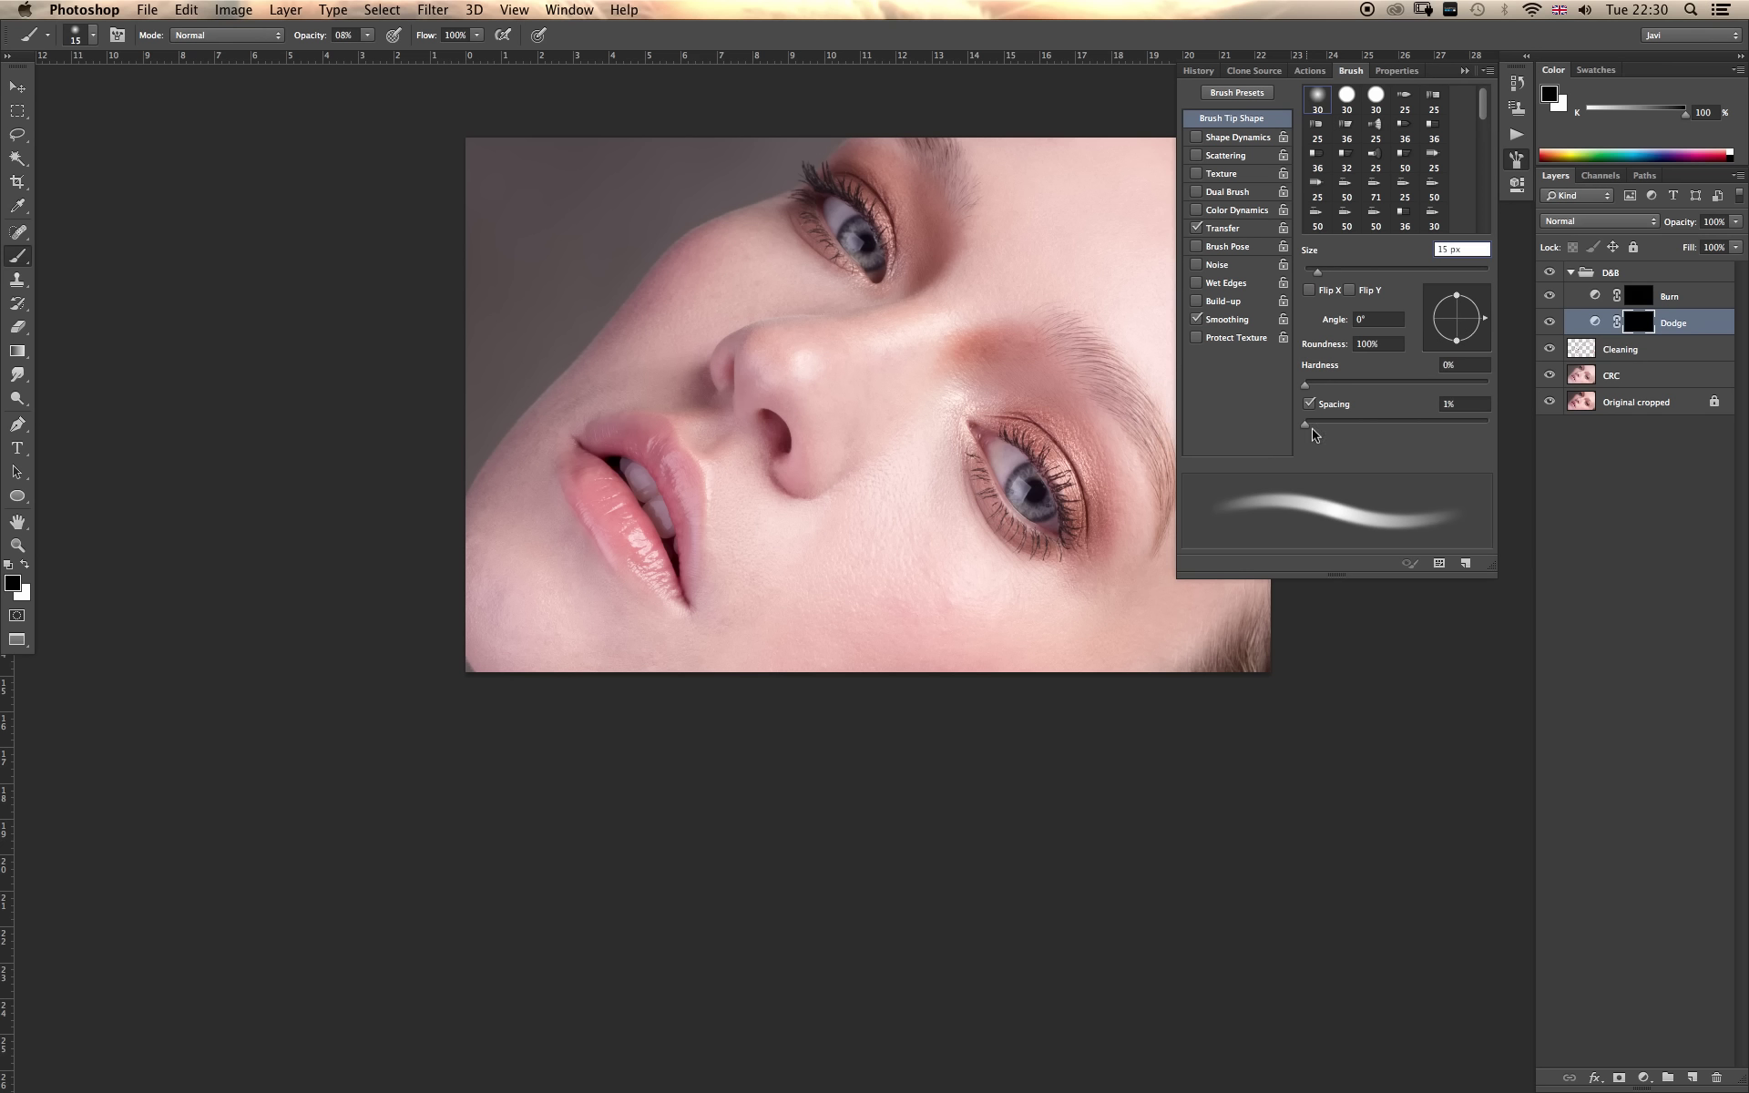
pyautogui.moveTo(1309, 428); pyautogui.dragTo(1385, 428)
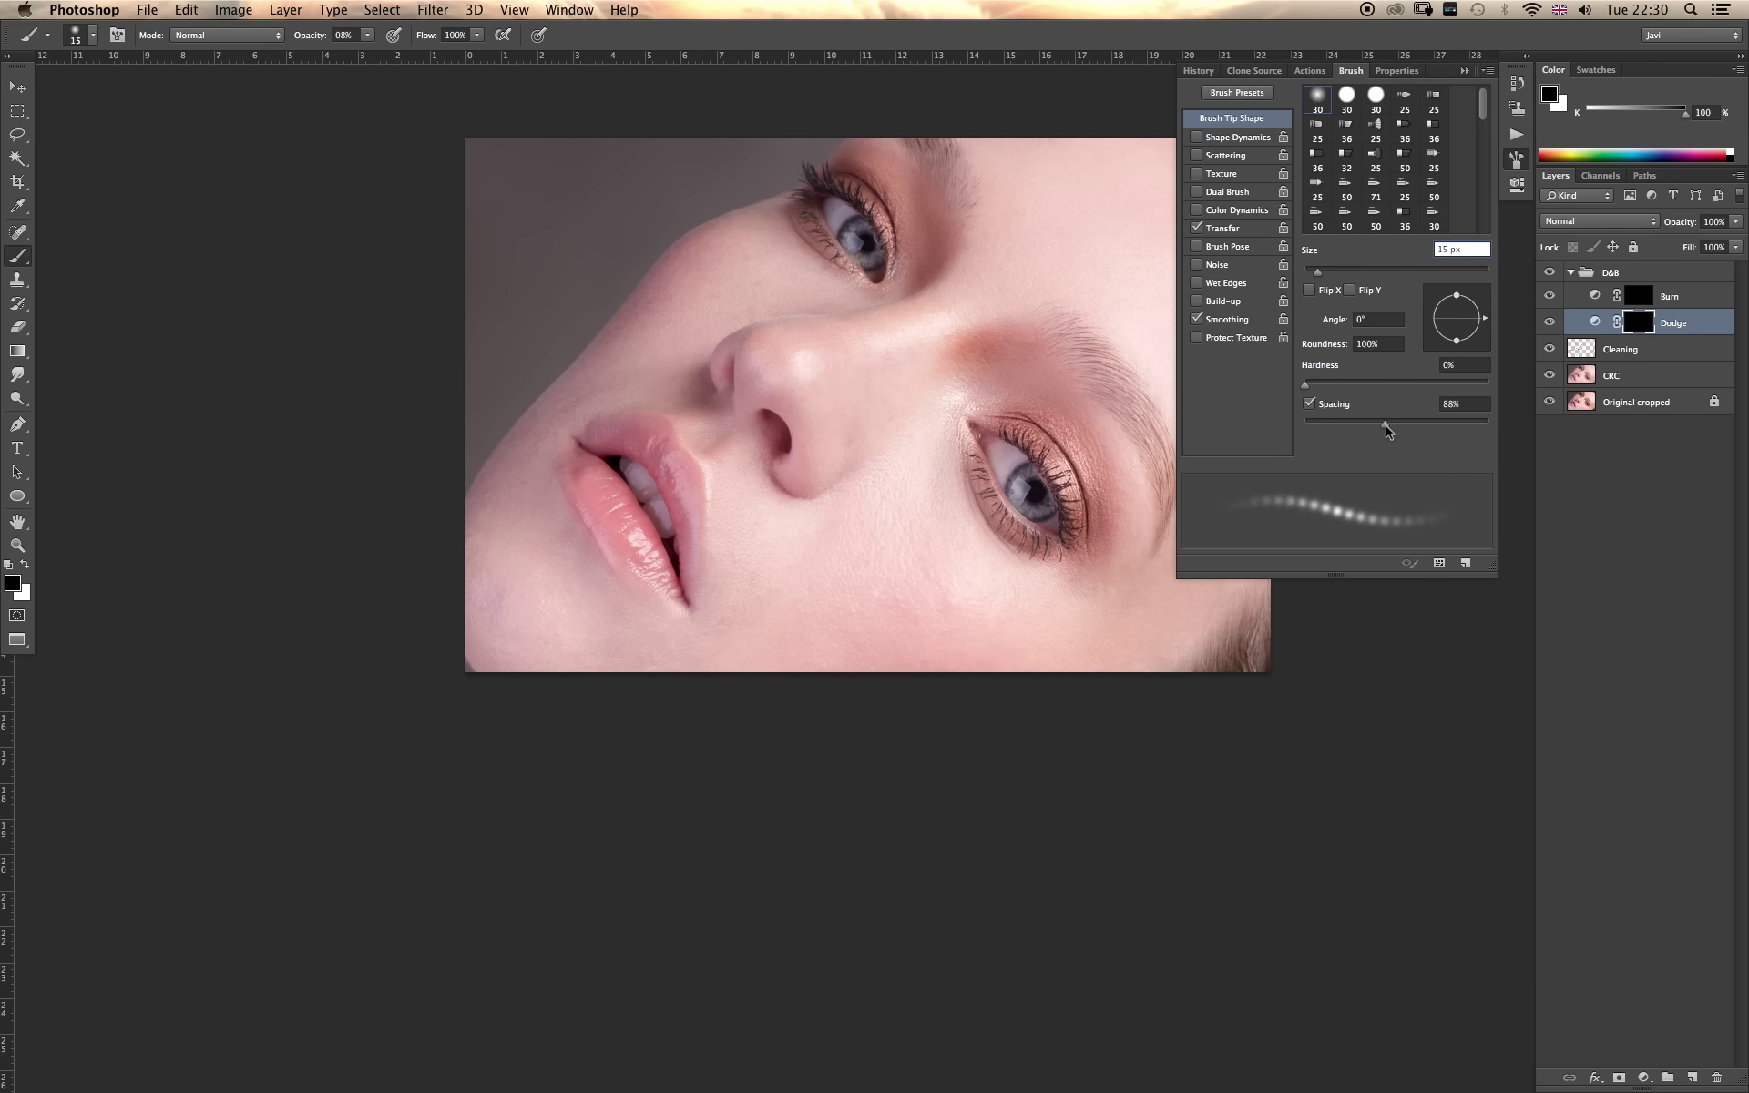
pyautogui.moveTo(1385, 425); pyautogui.dragTo(1304, 425)
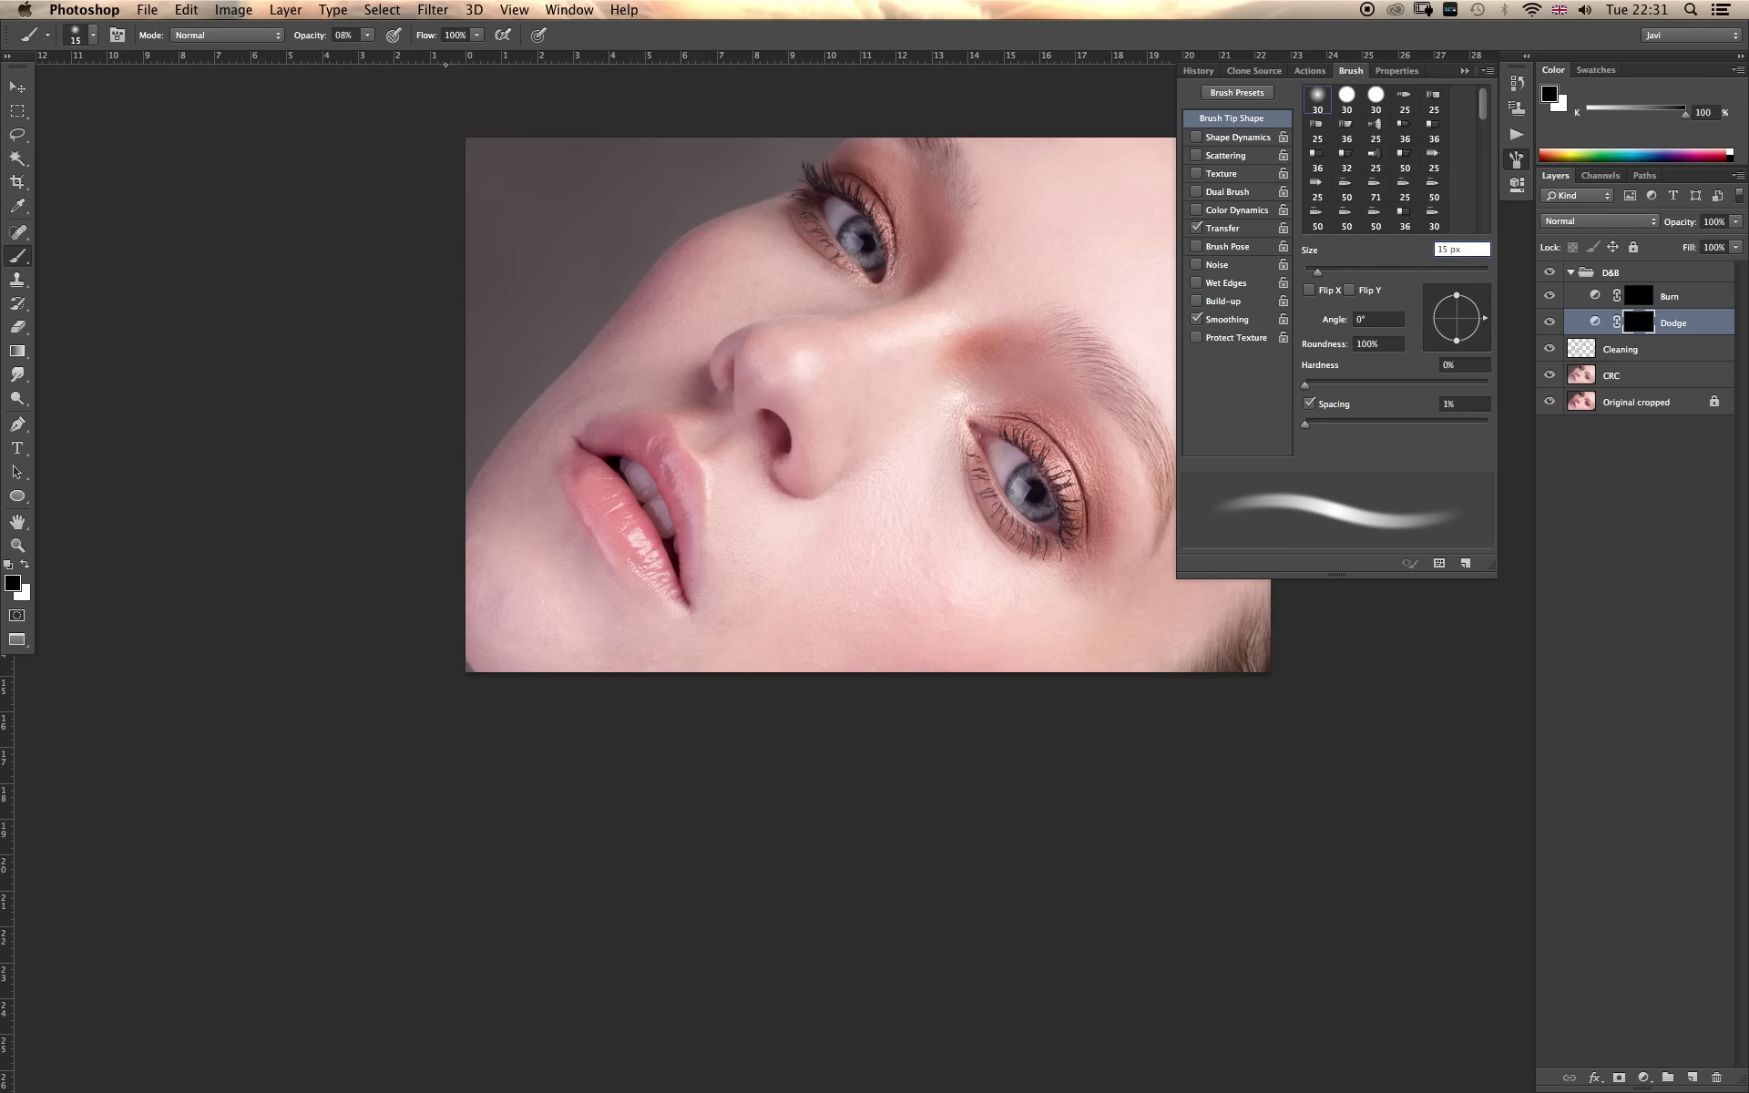
pyautogui.click(1245, 229)
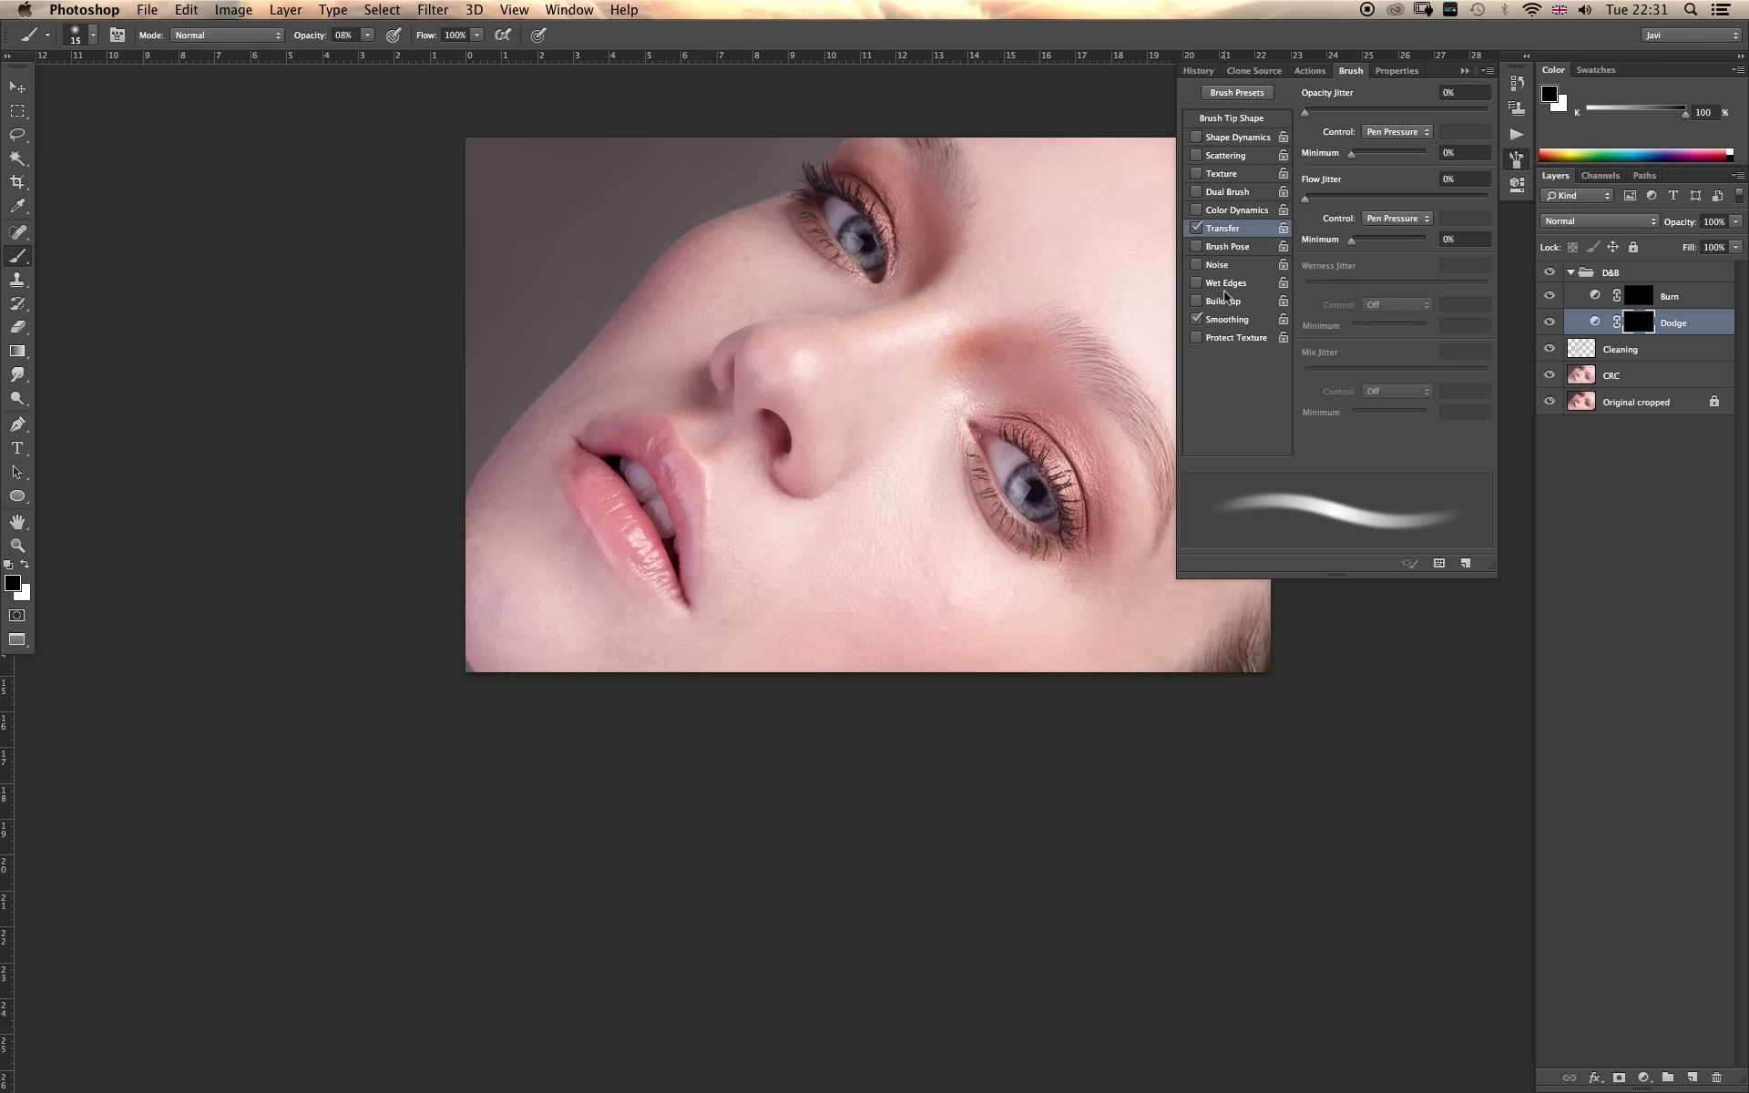
pyautogui.click(1195, 318)
pyautogui.click(1461, 72)
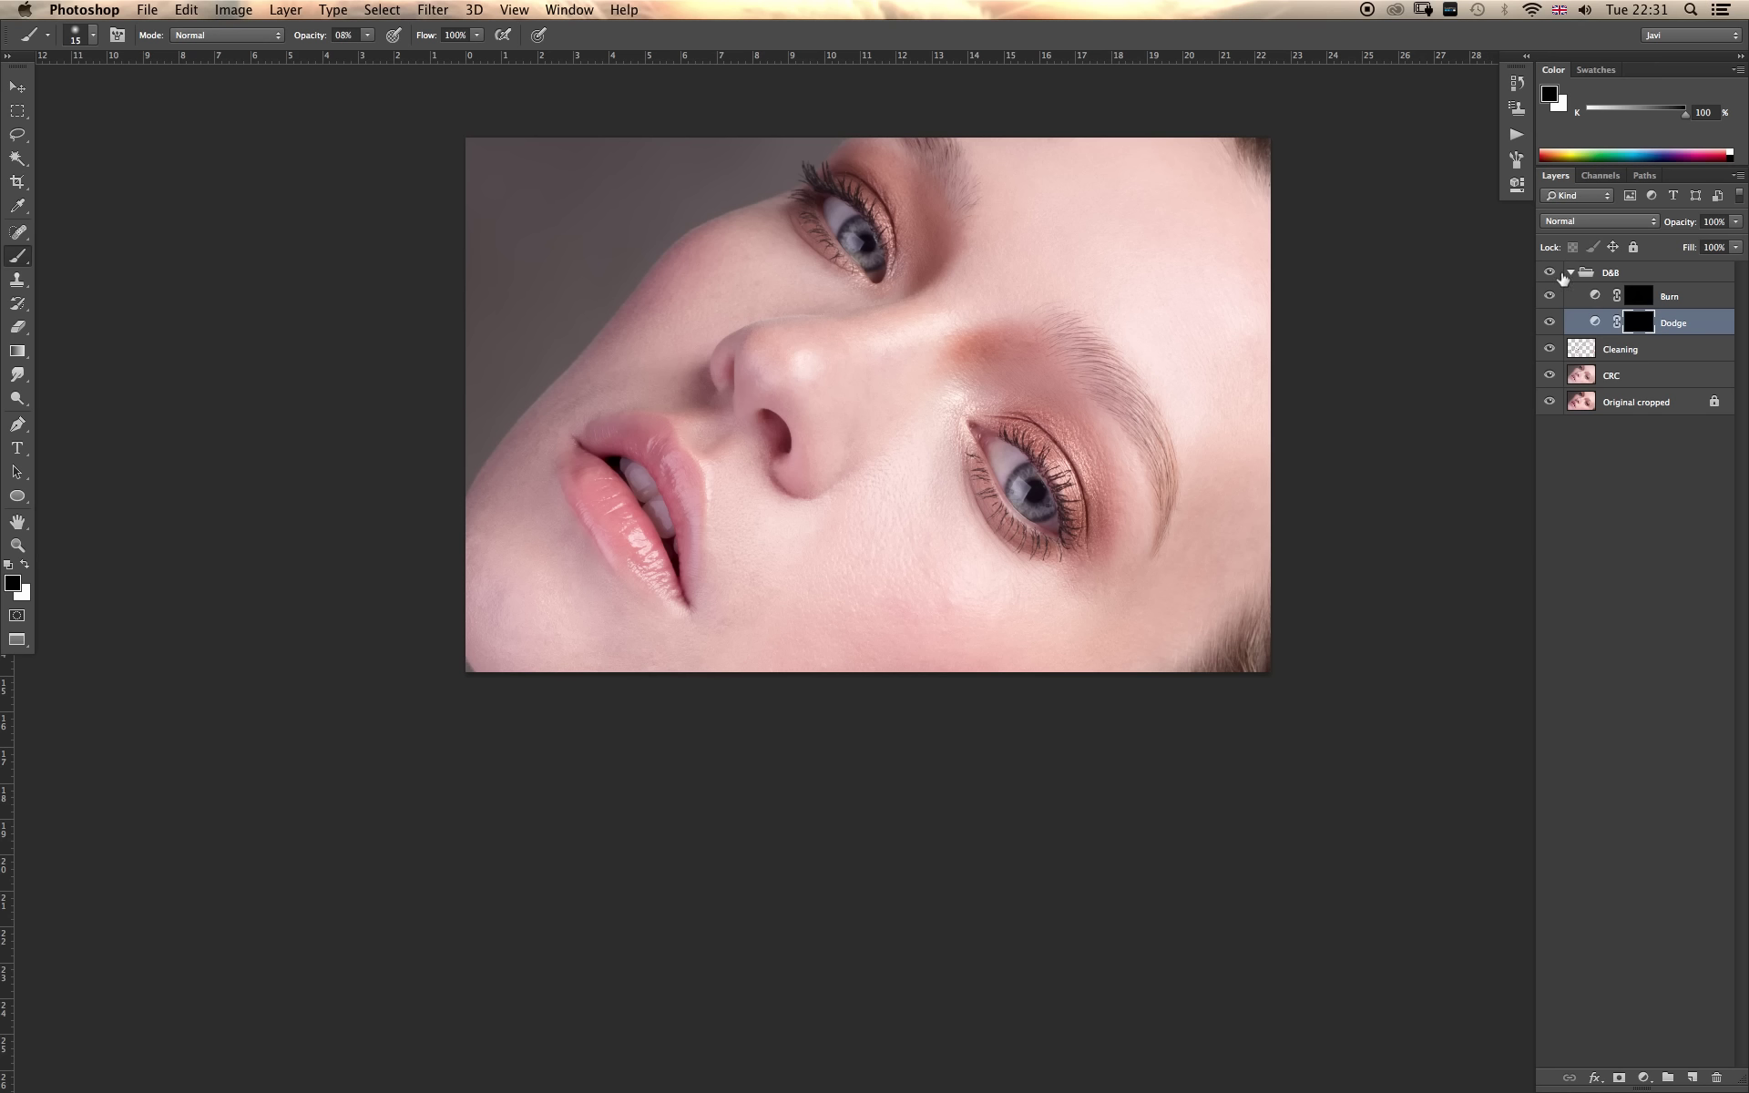
# Select Cleaning and hide the CRC and Original cropped layers.
pyautogui.click(1623, 350)
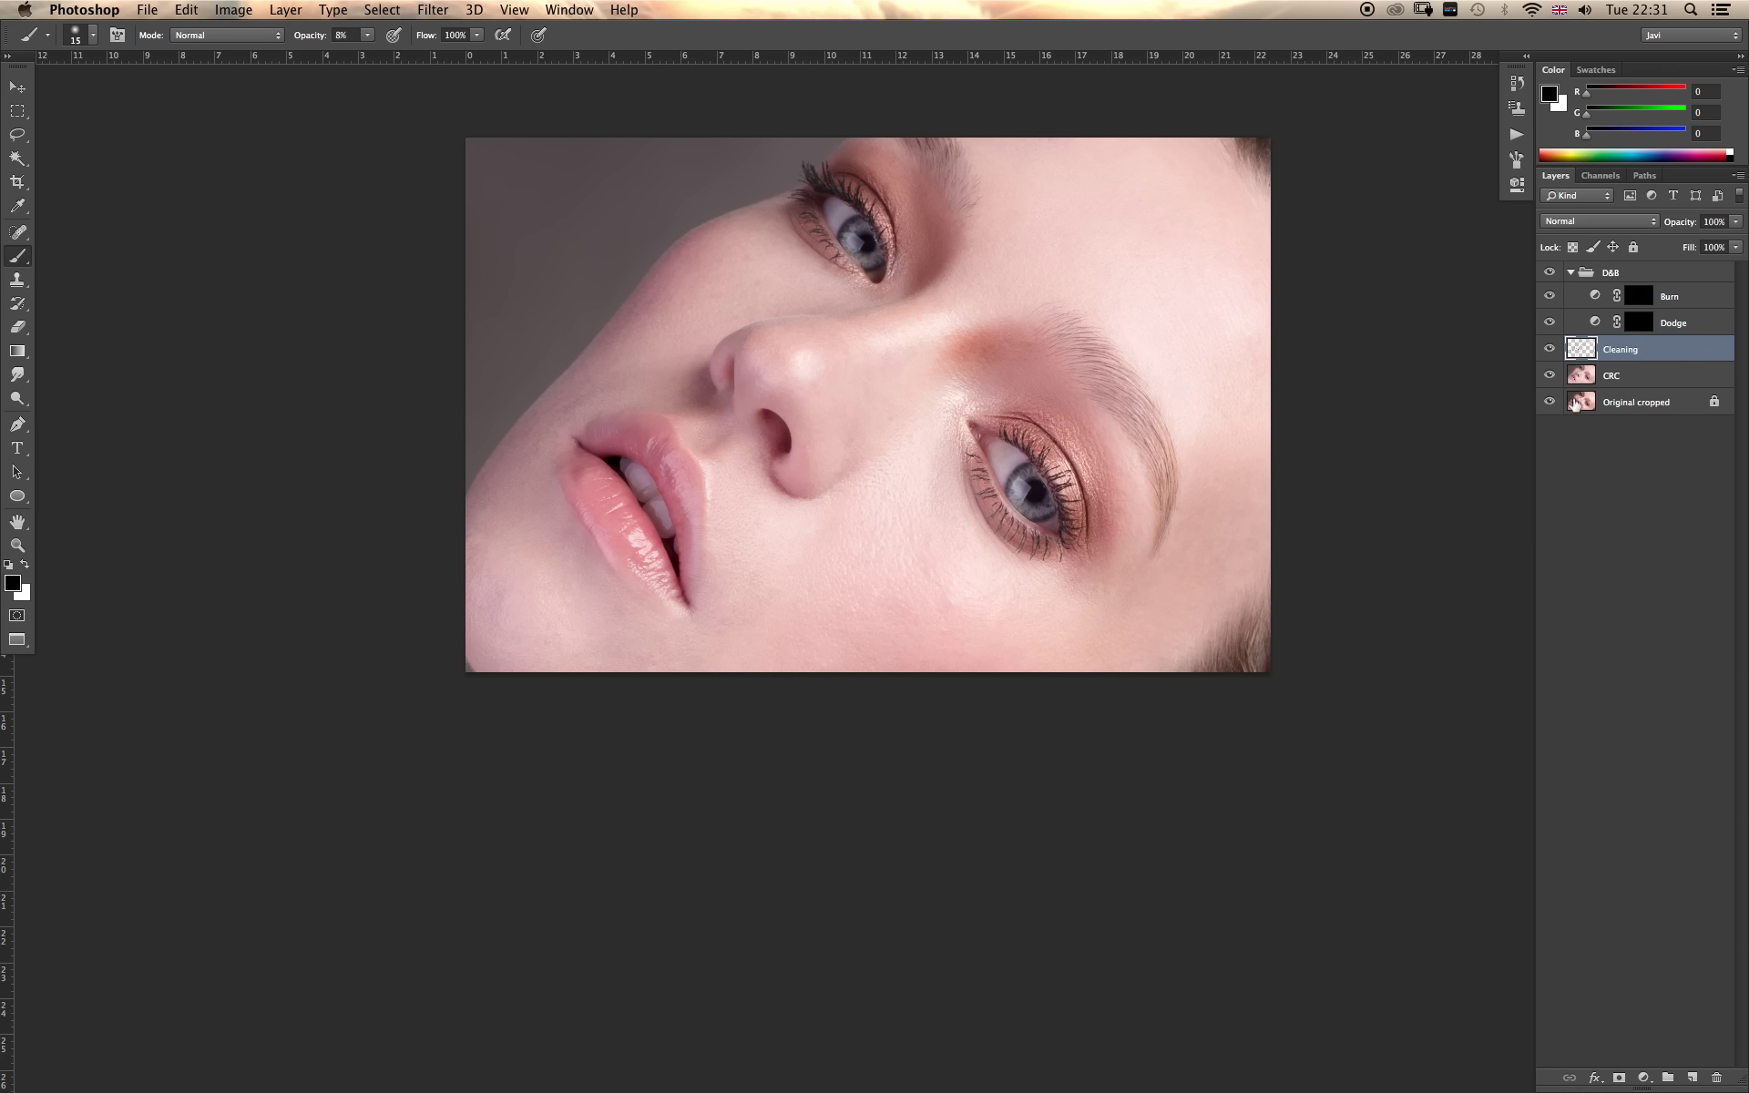
pyautogui.moveTo(1548, 375); pyautogui.dragTo(1549, 425)
pyautogui.keyDown('alt'); pyautogui.click(1691, 1077); pyautogui.keyUp('alt')
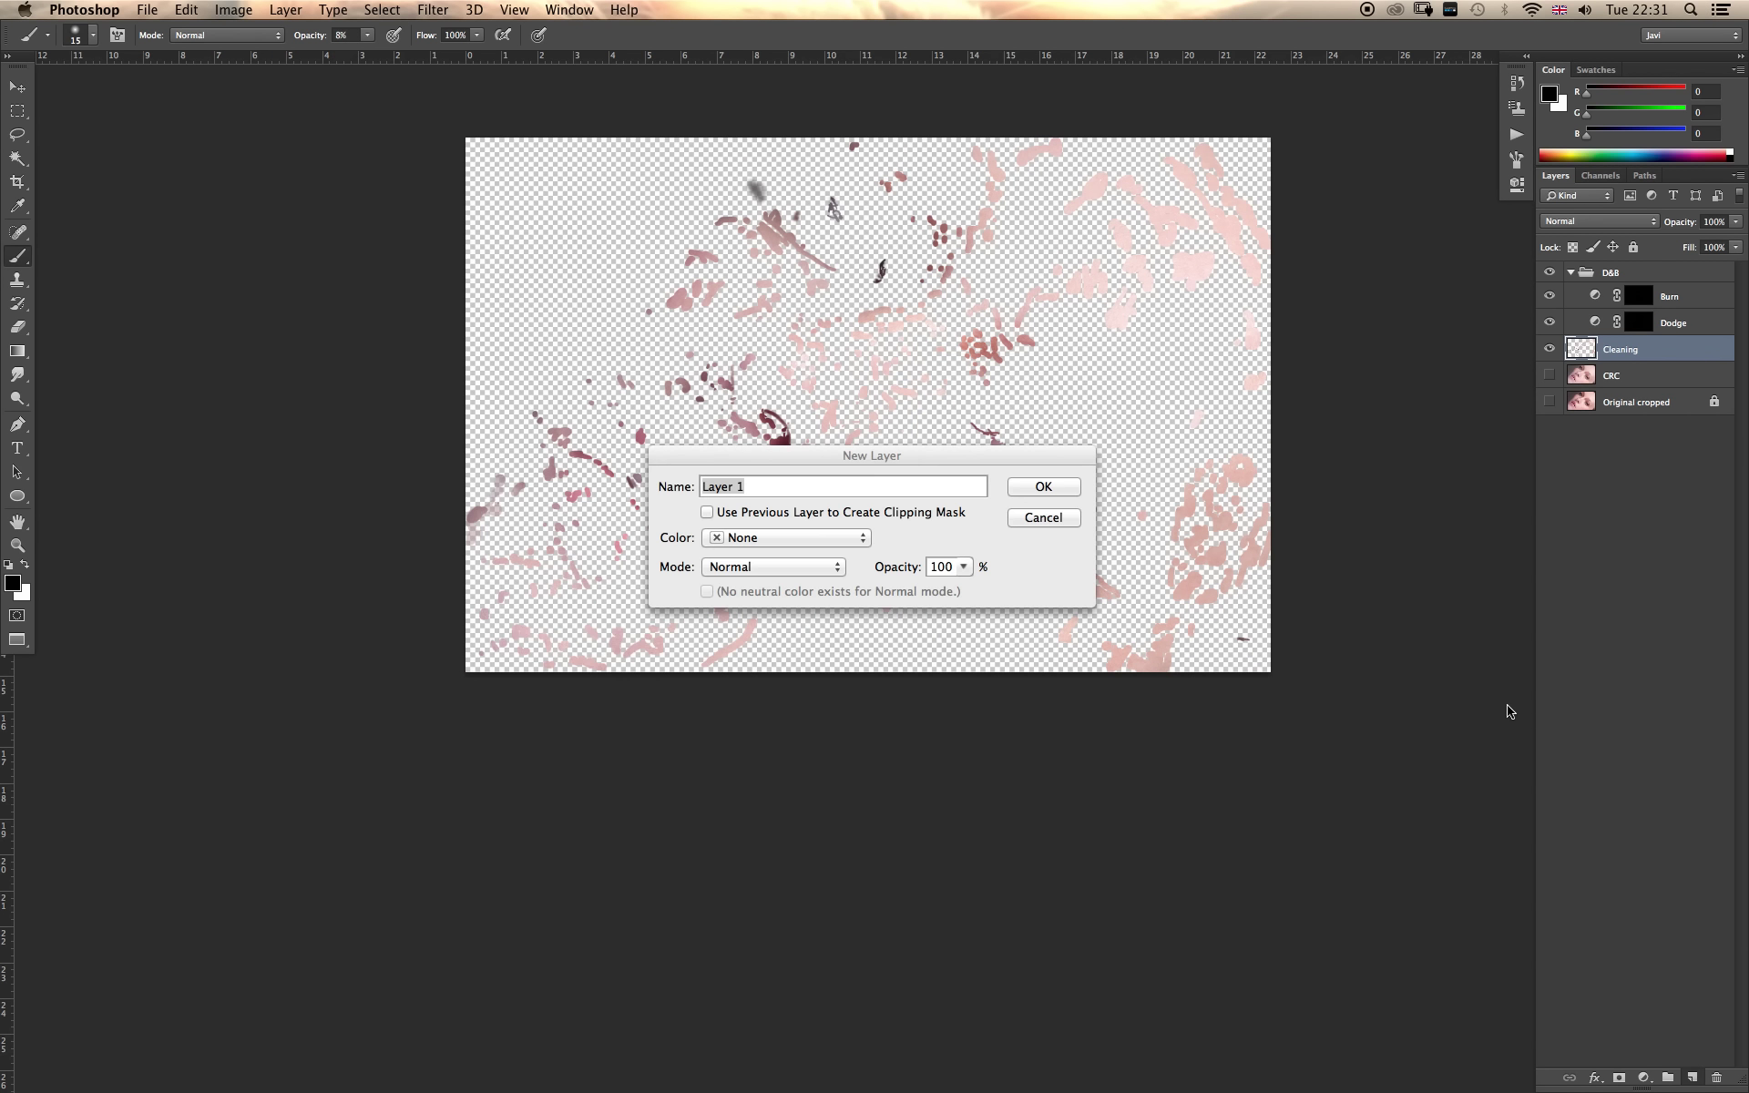
pyautogui.click(1056, 518)
# Add a white ffffff Solid Color fill with an empty Layer 1 above it.
pyautogui.click(1644, 1077)
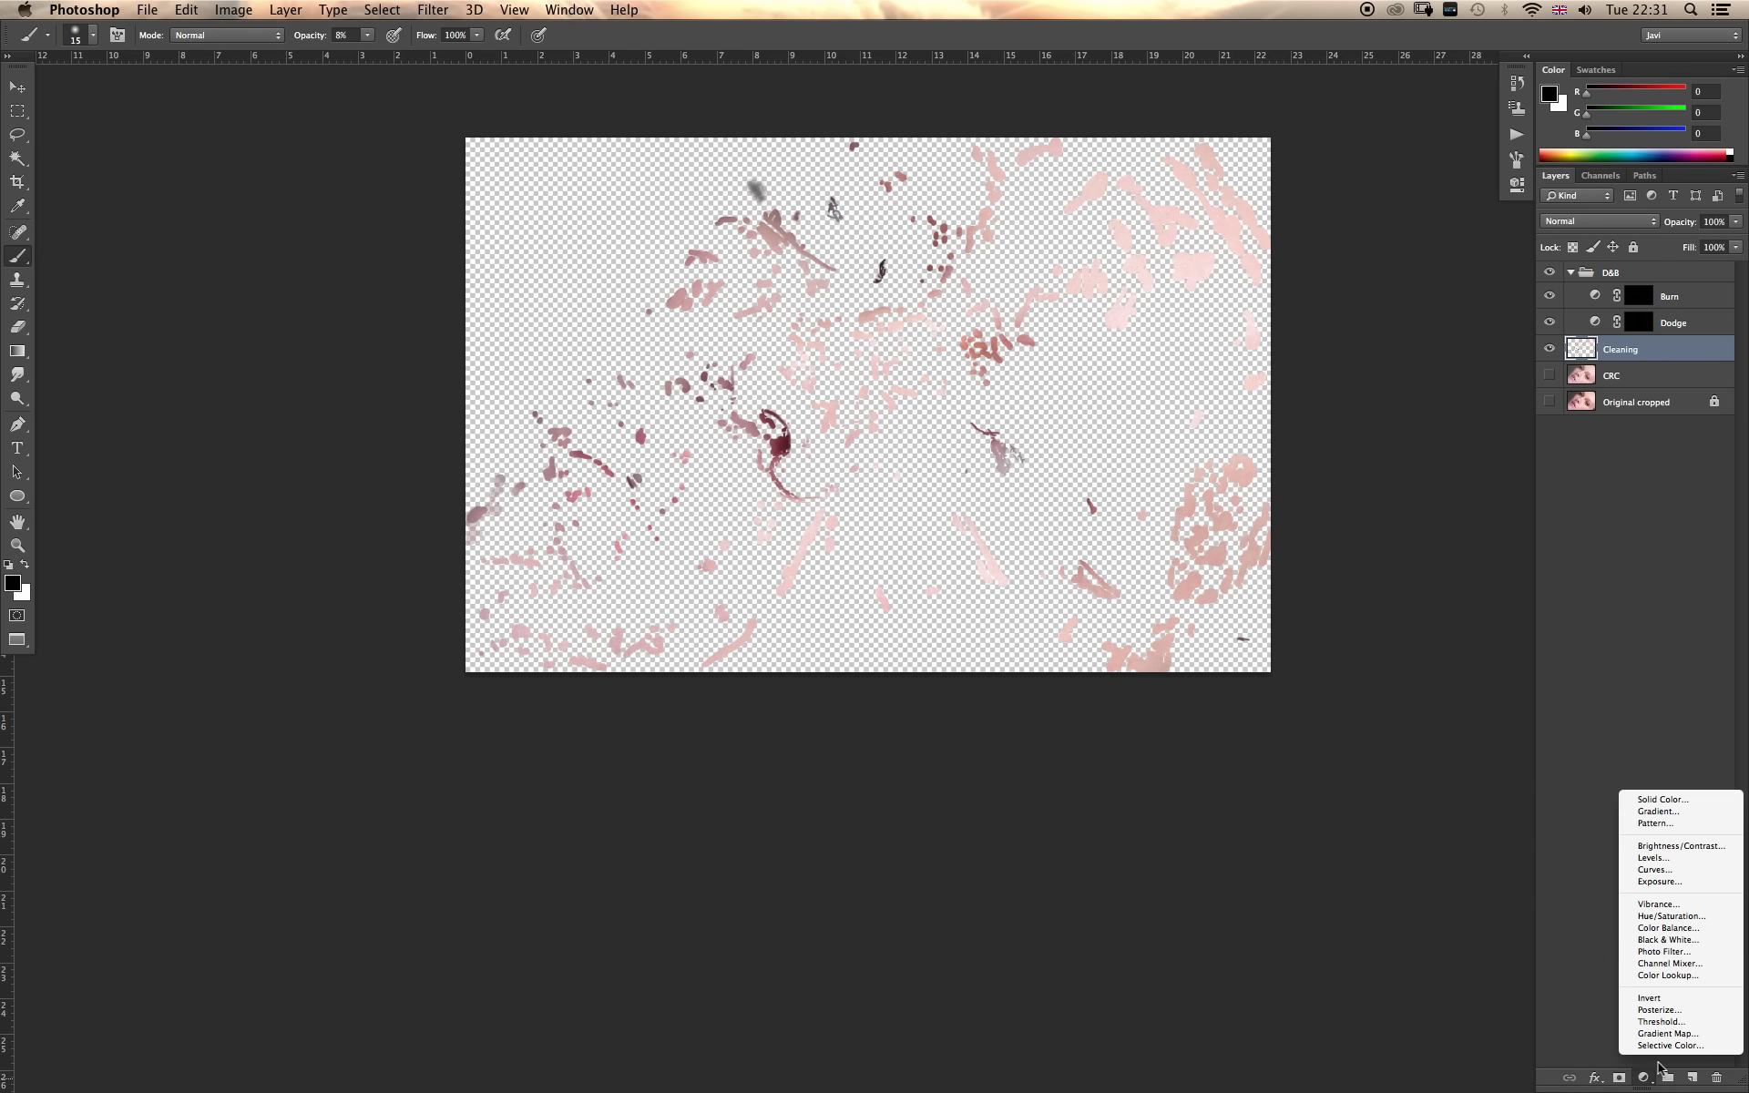
pyautogui.click(1658, 803)
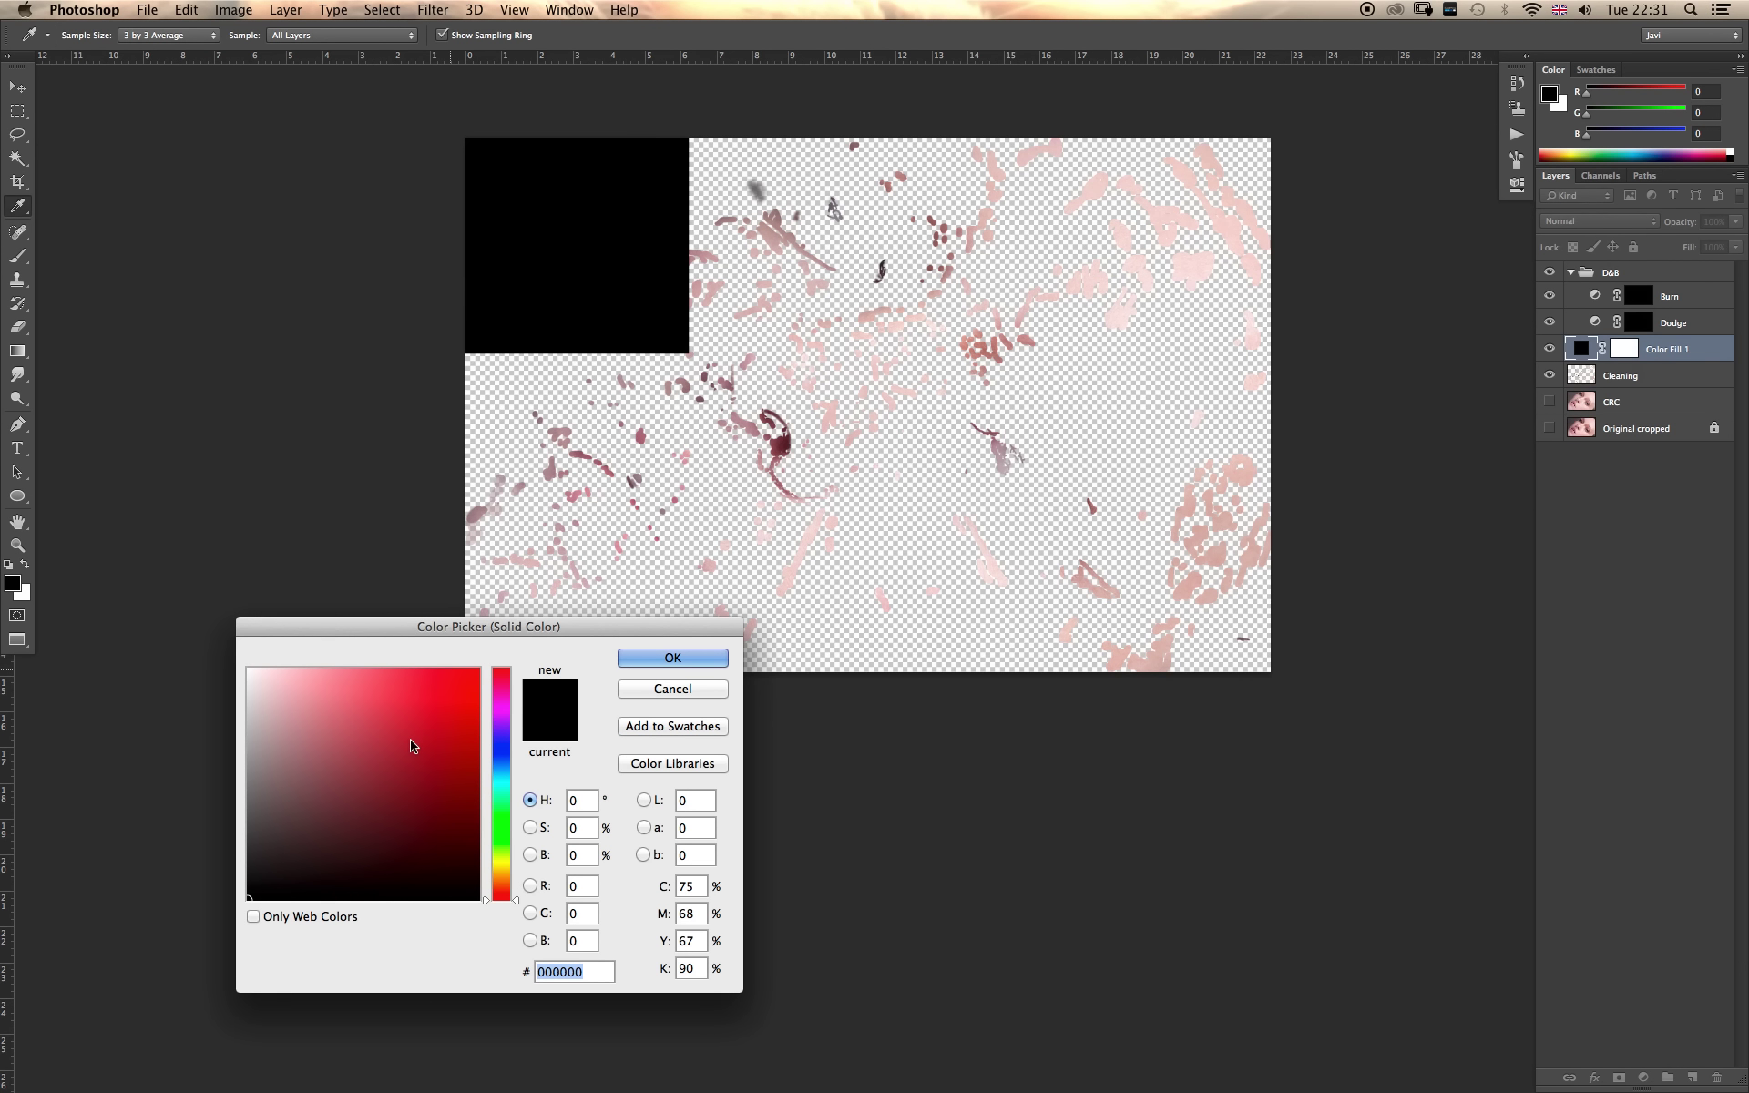
pyautogui.write('ffffff')
pyautogui.click(693, 658)
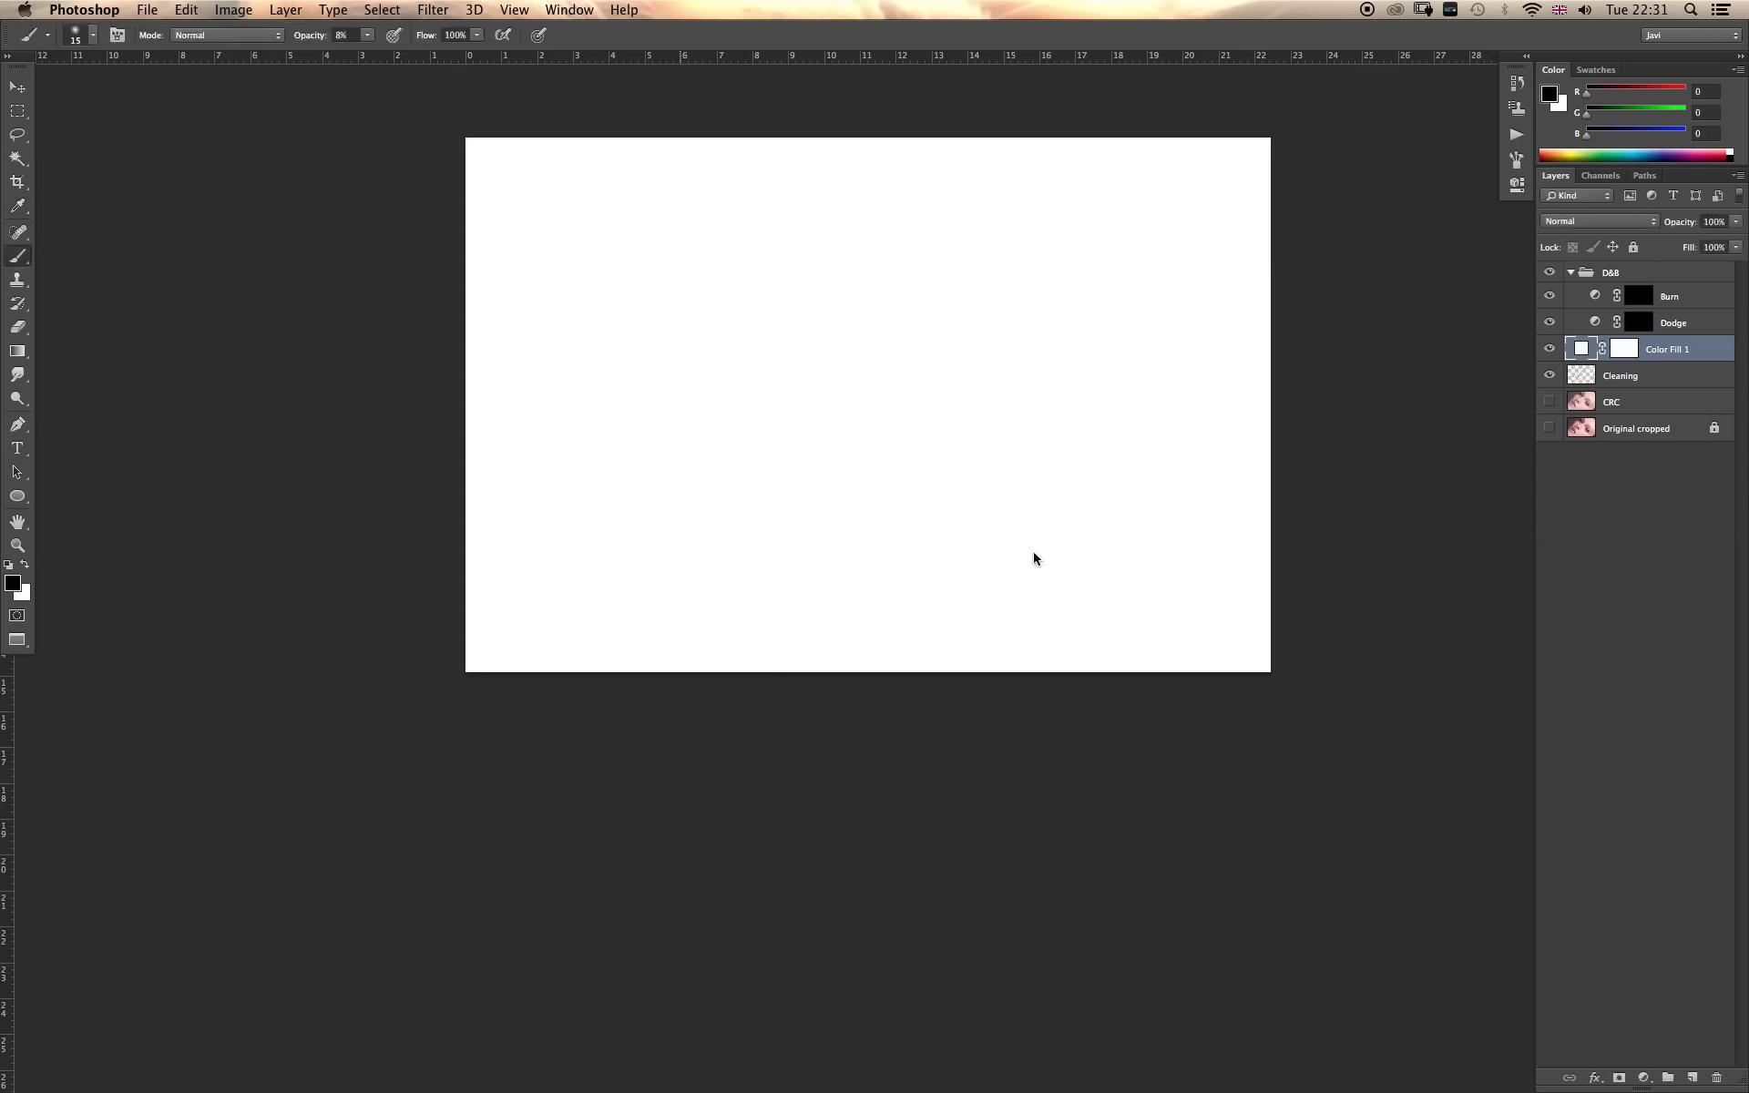
pyautogui.click(1691, 1077)
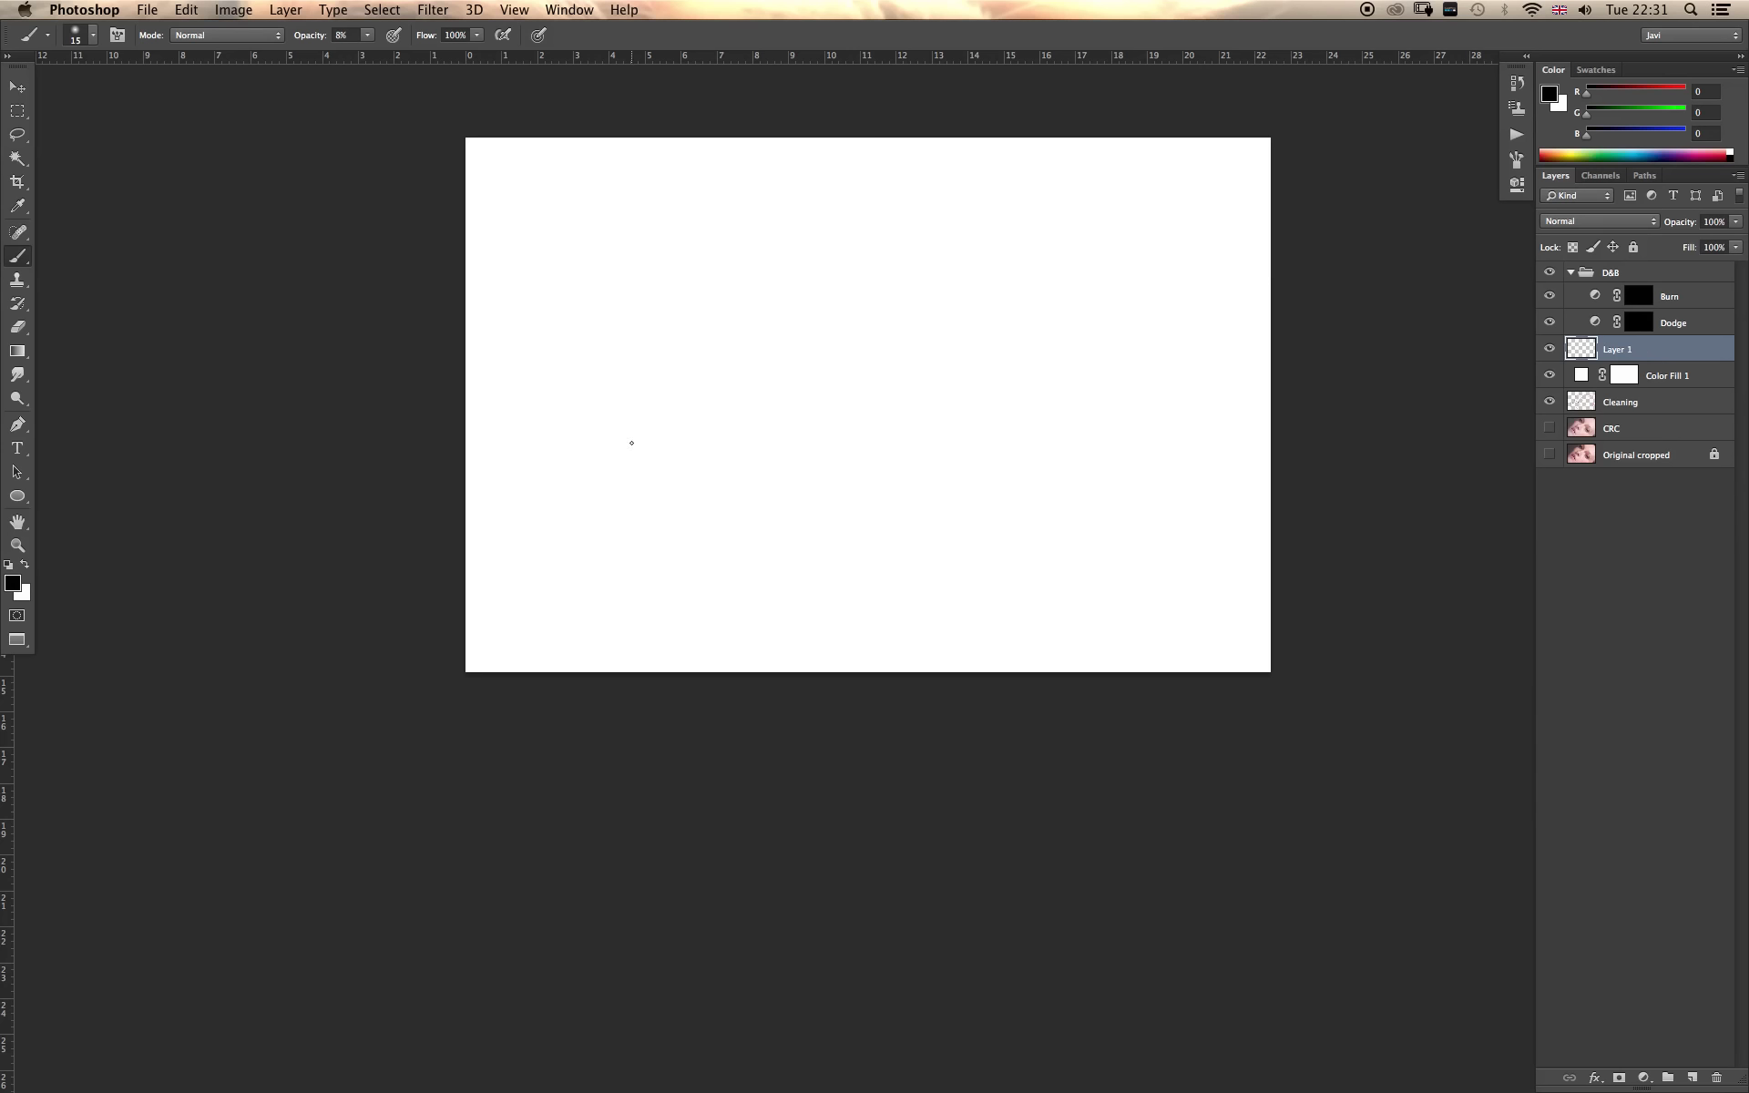
# Raise the brush opacity and enlarge the brush to 80 px.
pyautogui.press('F5')
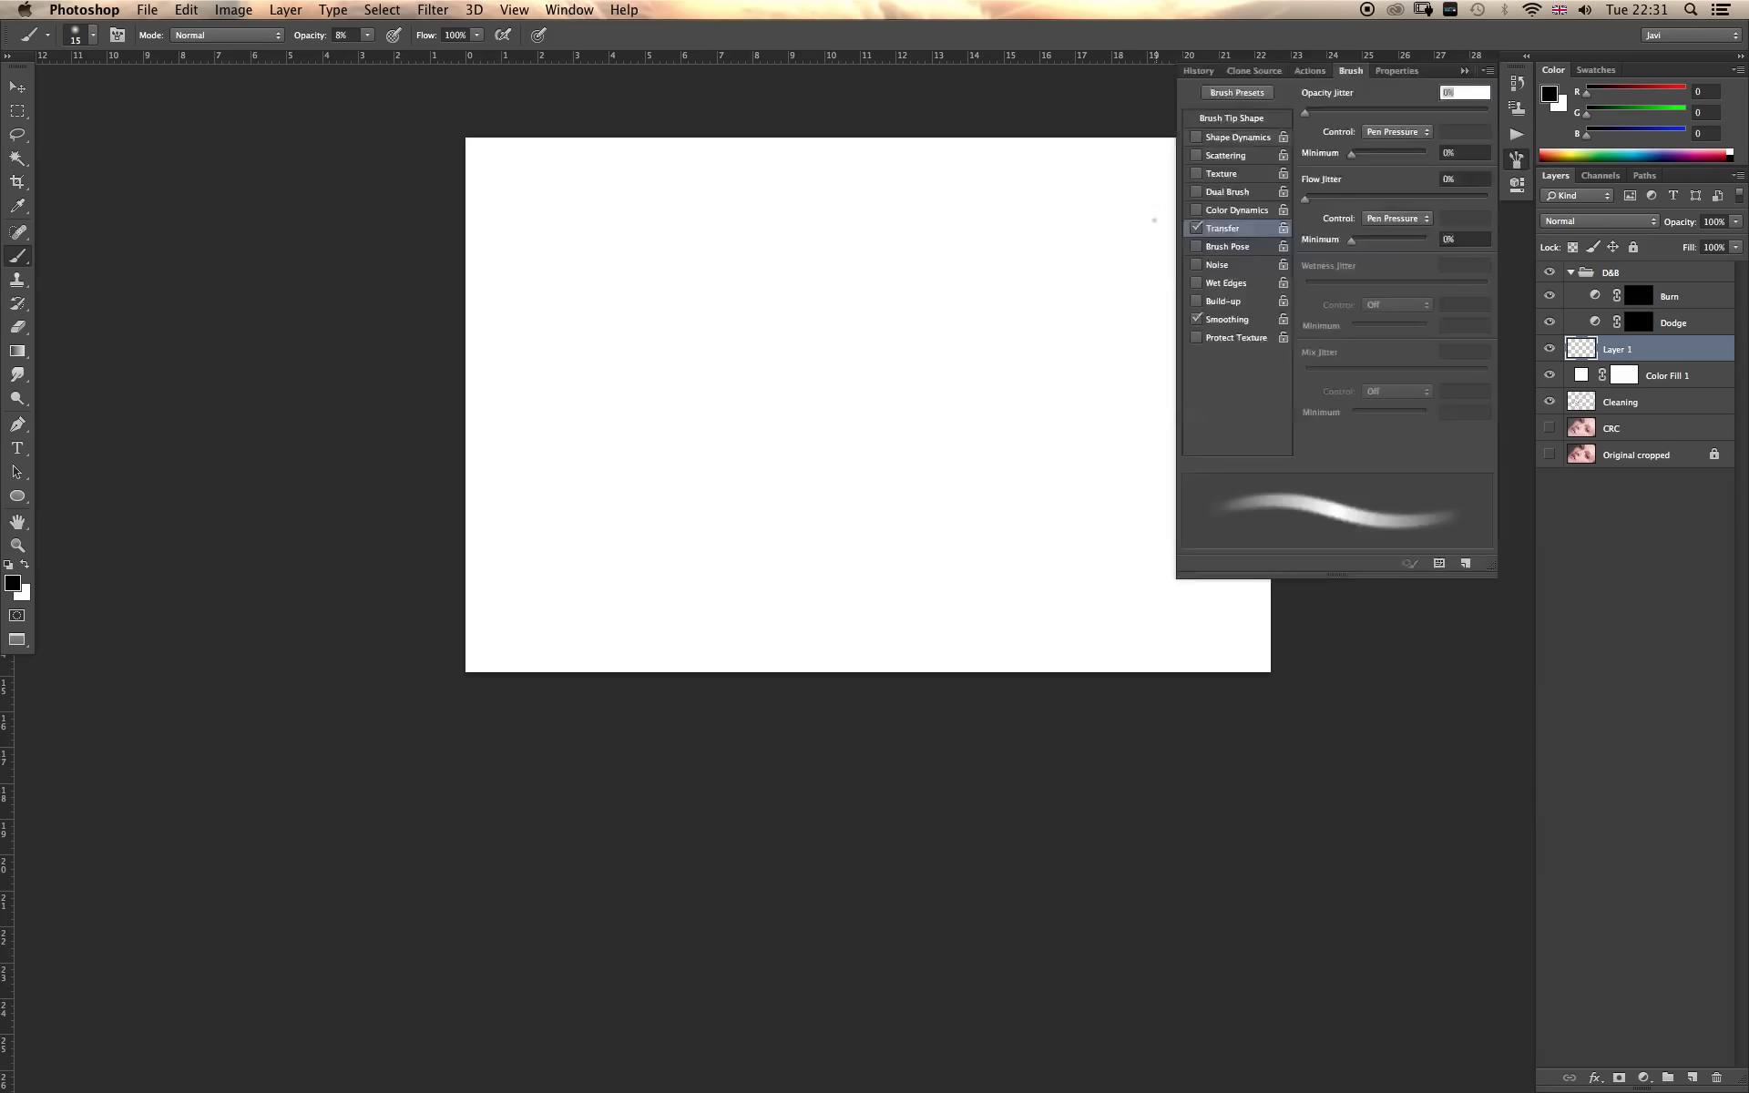
pyautogui.click(1463, 70)
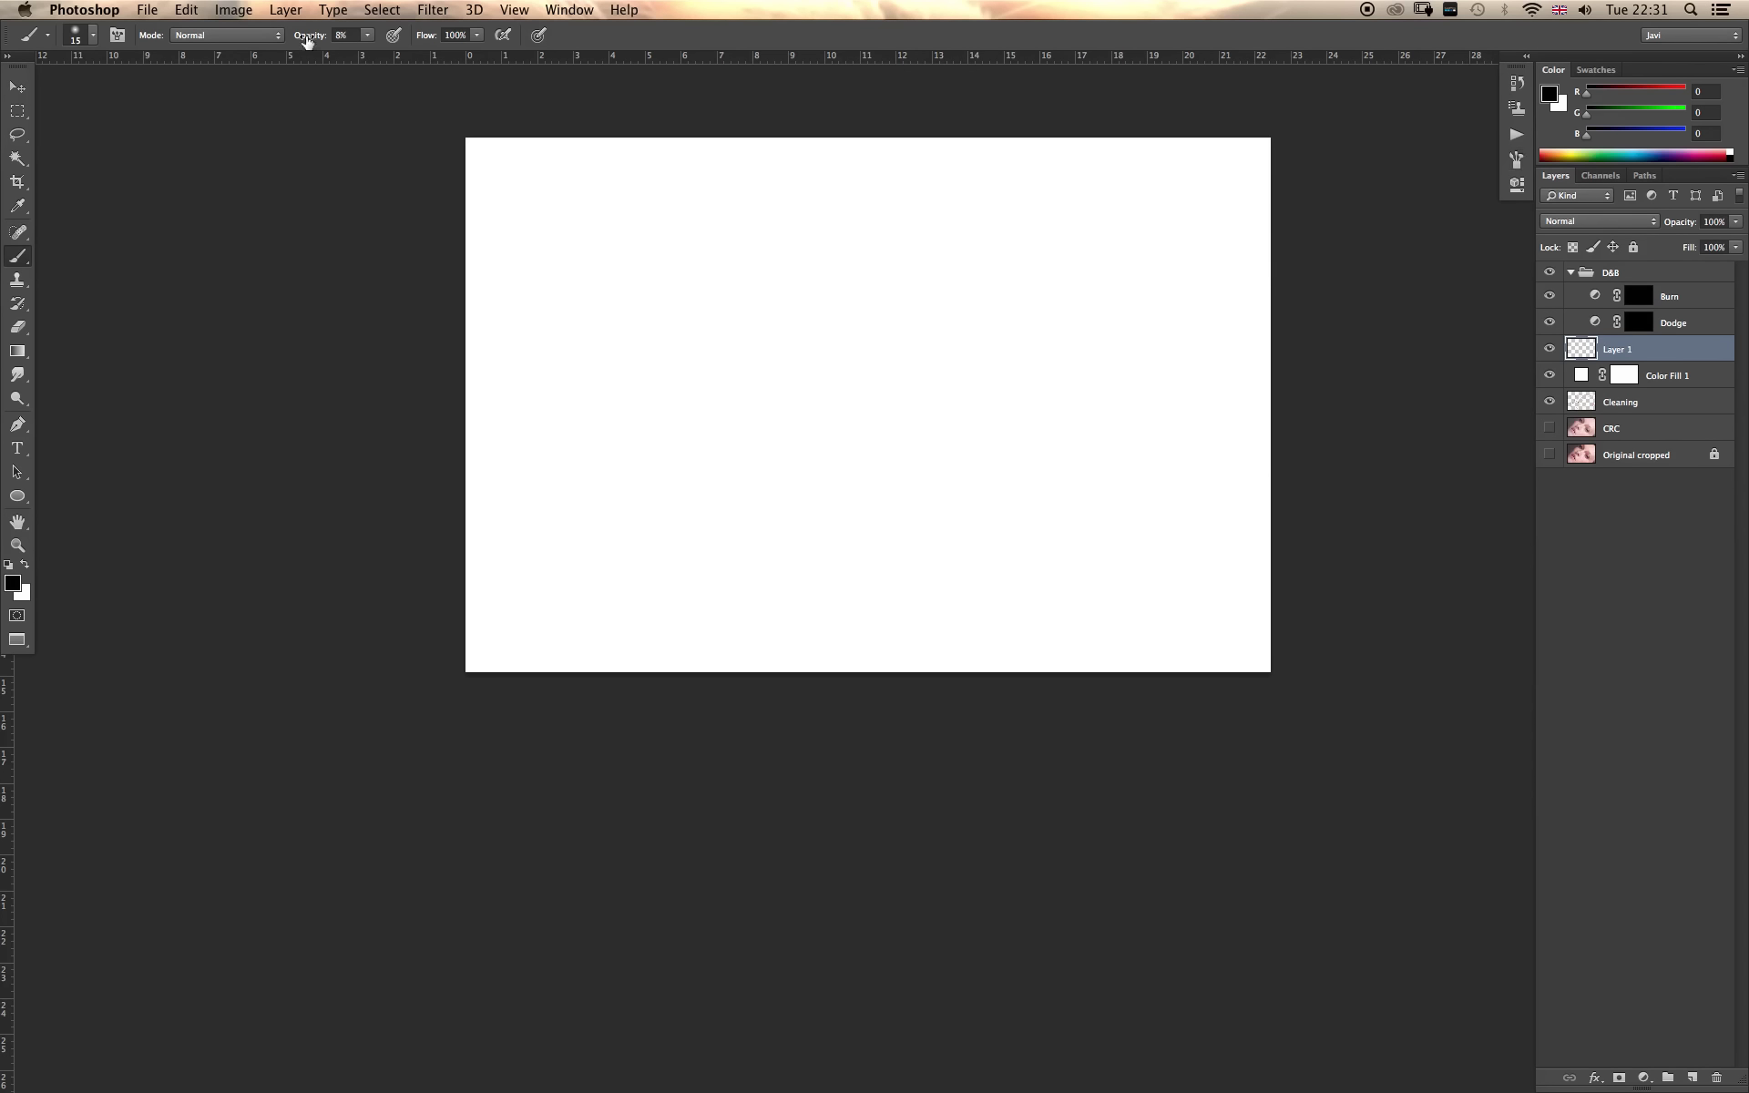
pyautogui.moveTo(304, 37); pyautogui.dragTo(466, 53)
pyautogui.press(']')
pyautogui.press(']')
pyautogui.click(1516, 160)
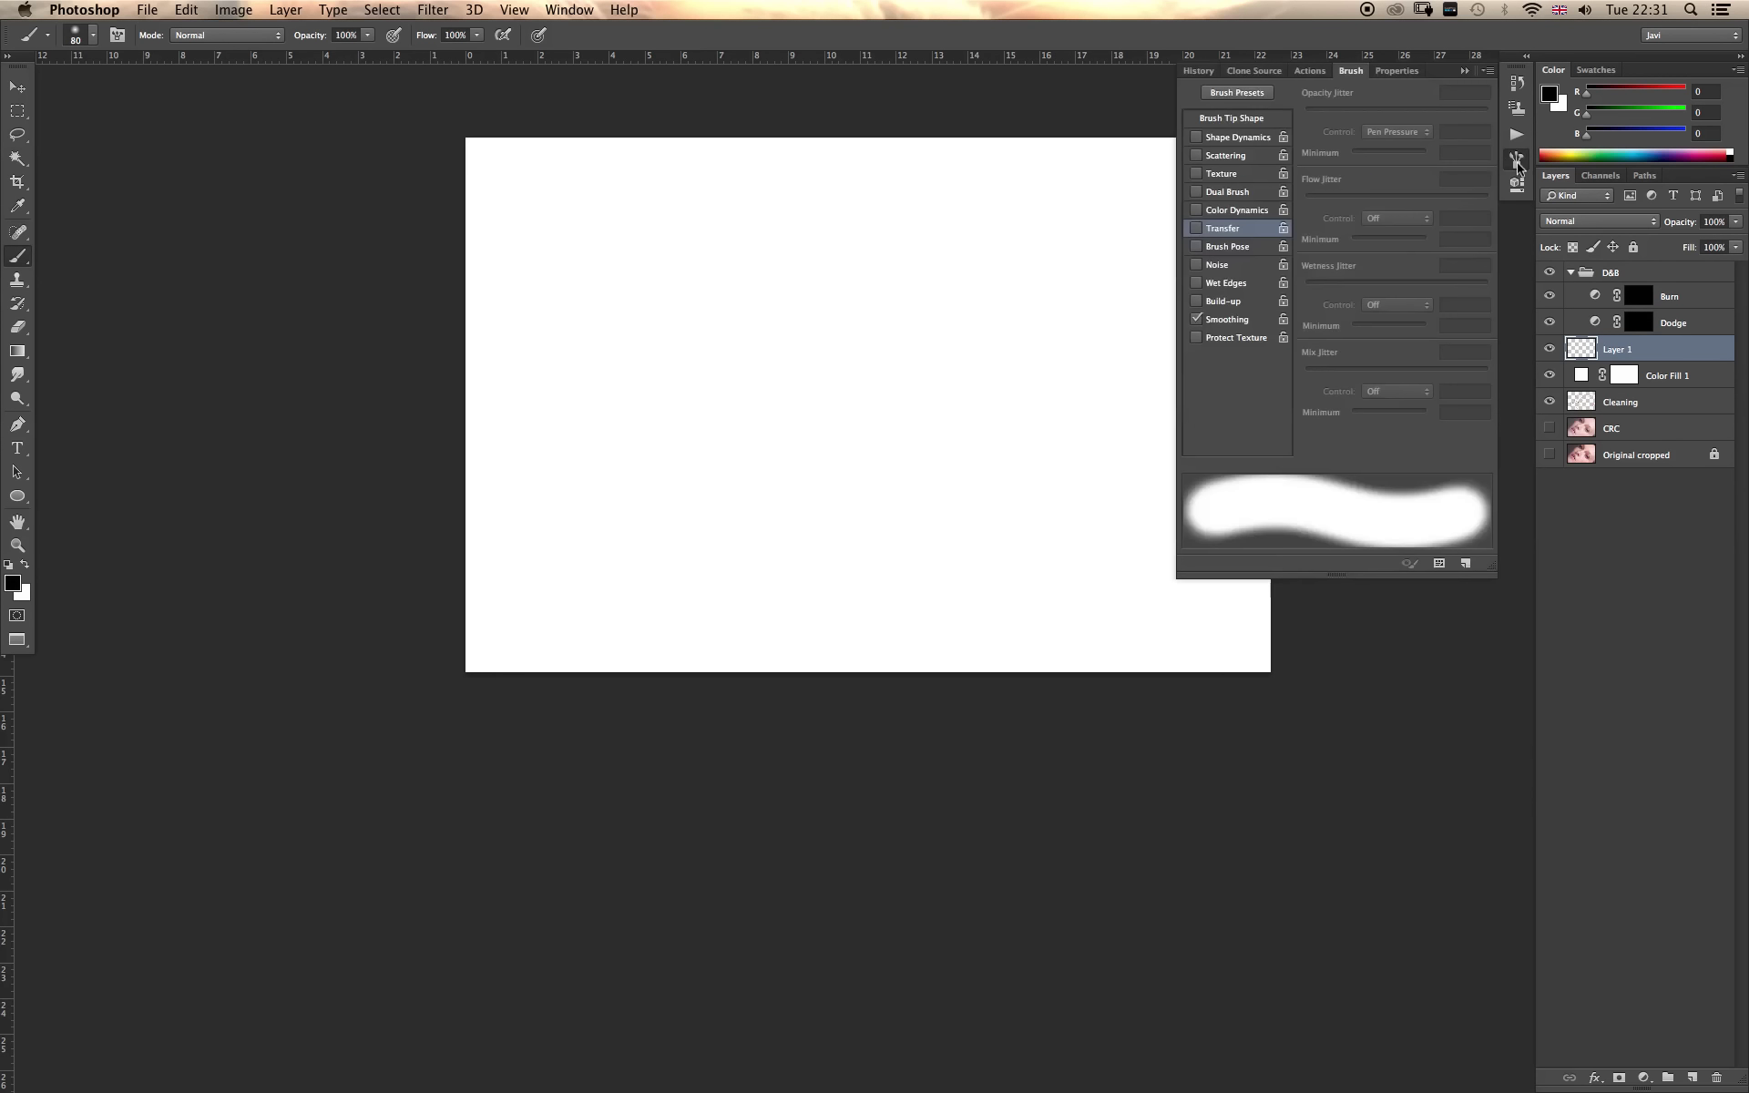
pyautogui.click(1517, 161)
pyautogui.moveTo(571, 248); pyautogui.dragTo(897, 259)
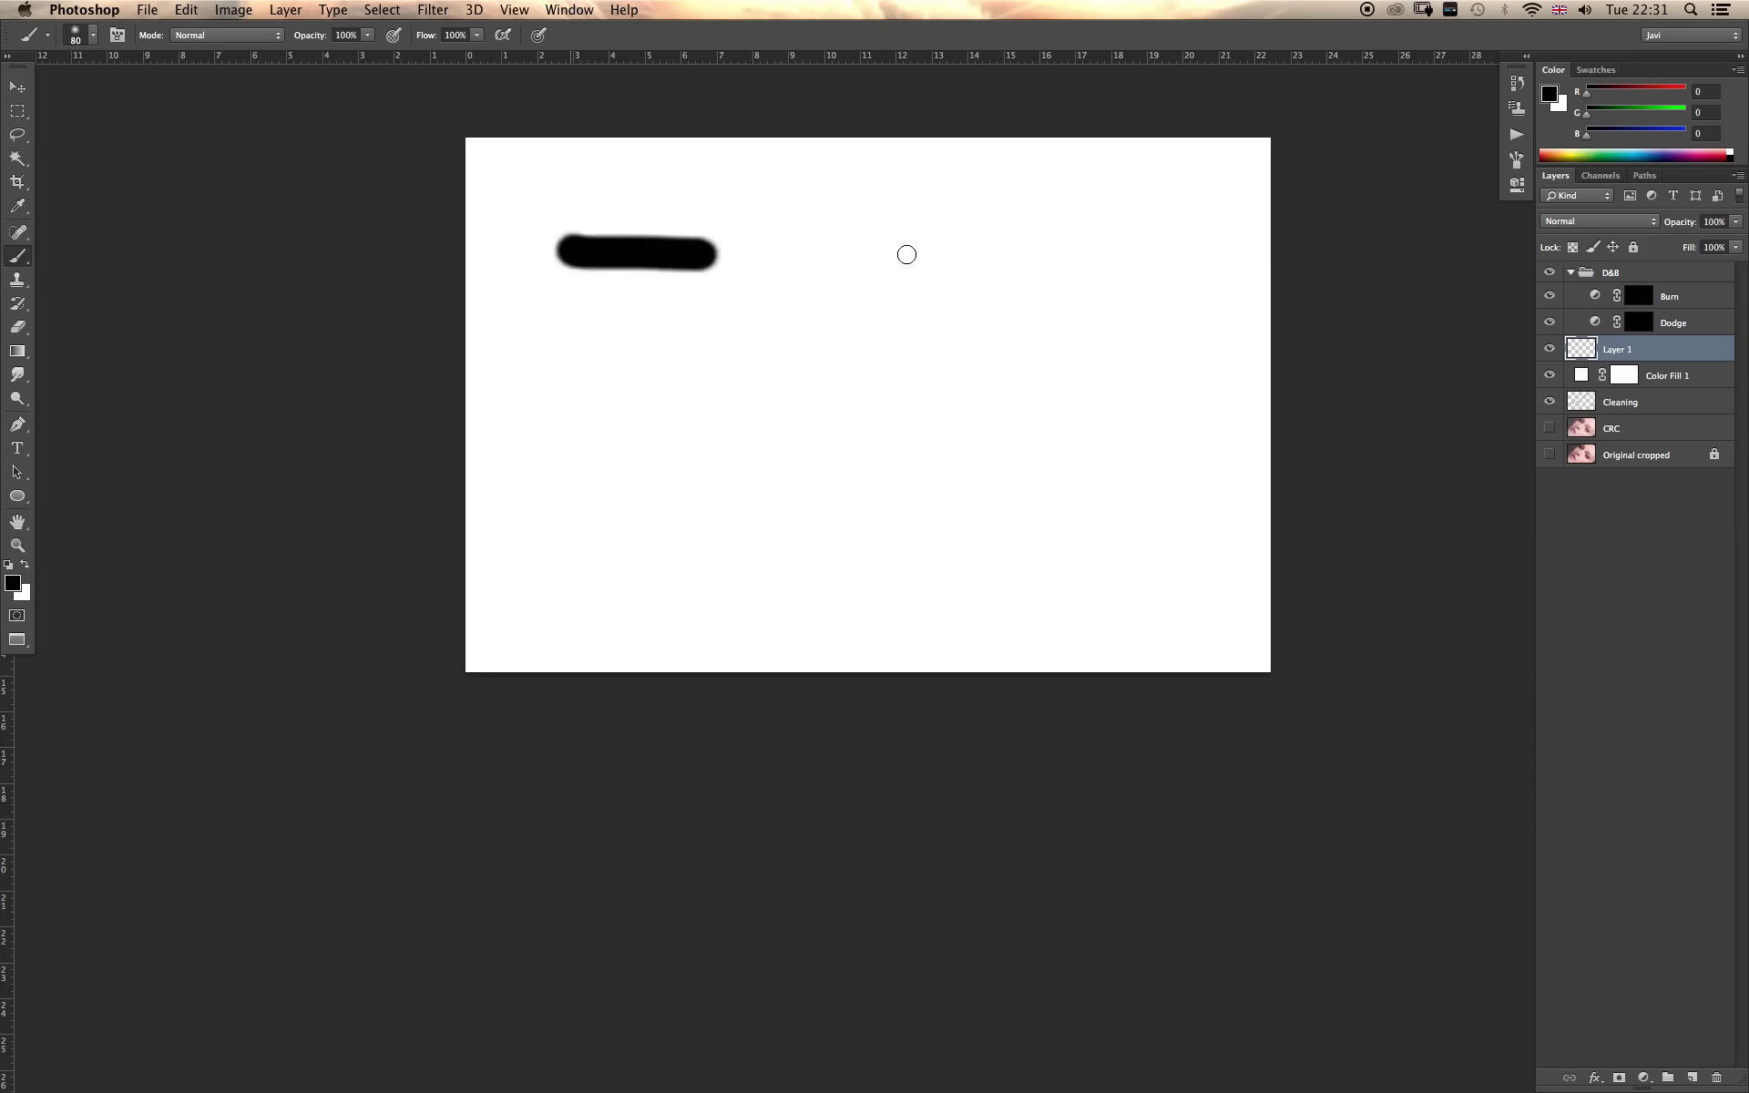
pyautogui.click(620, 359)
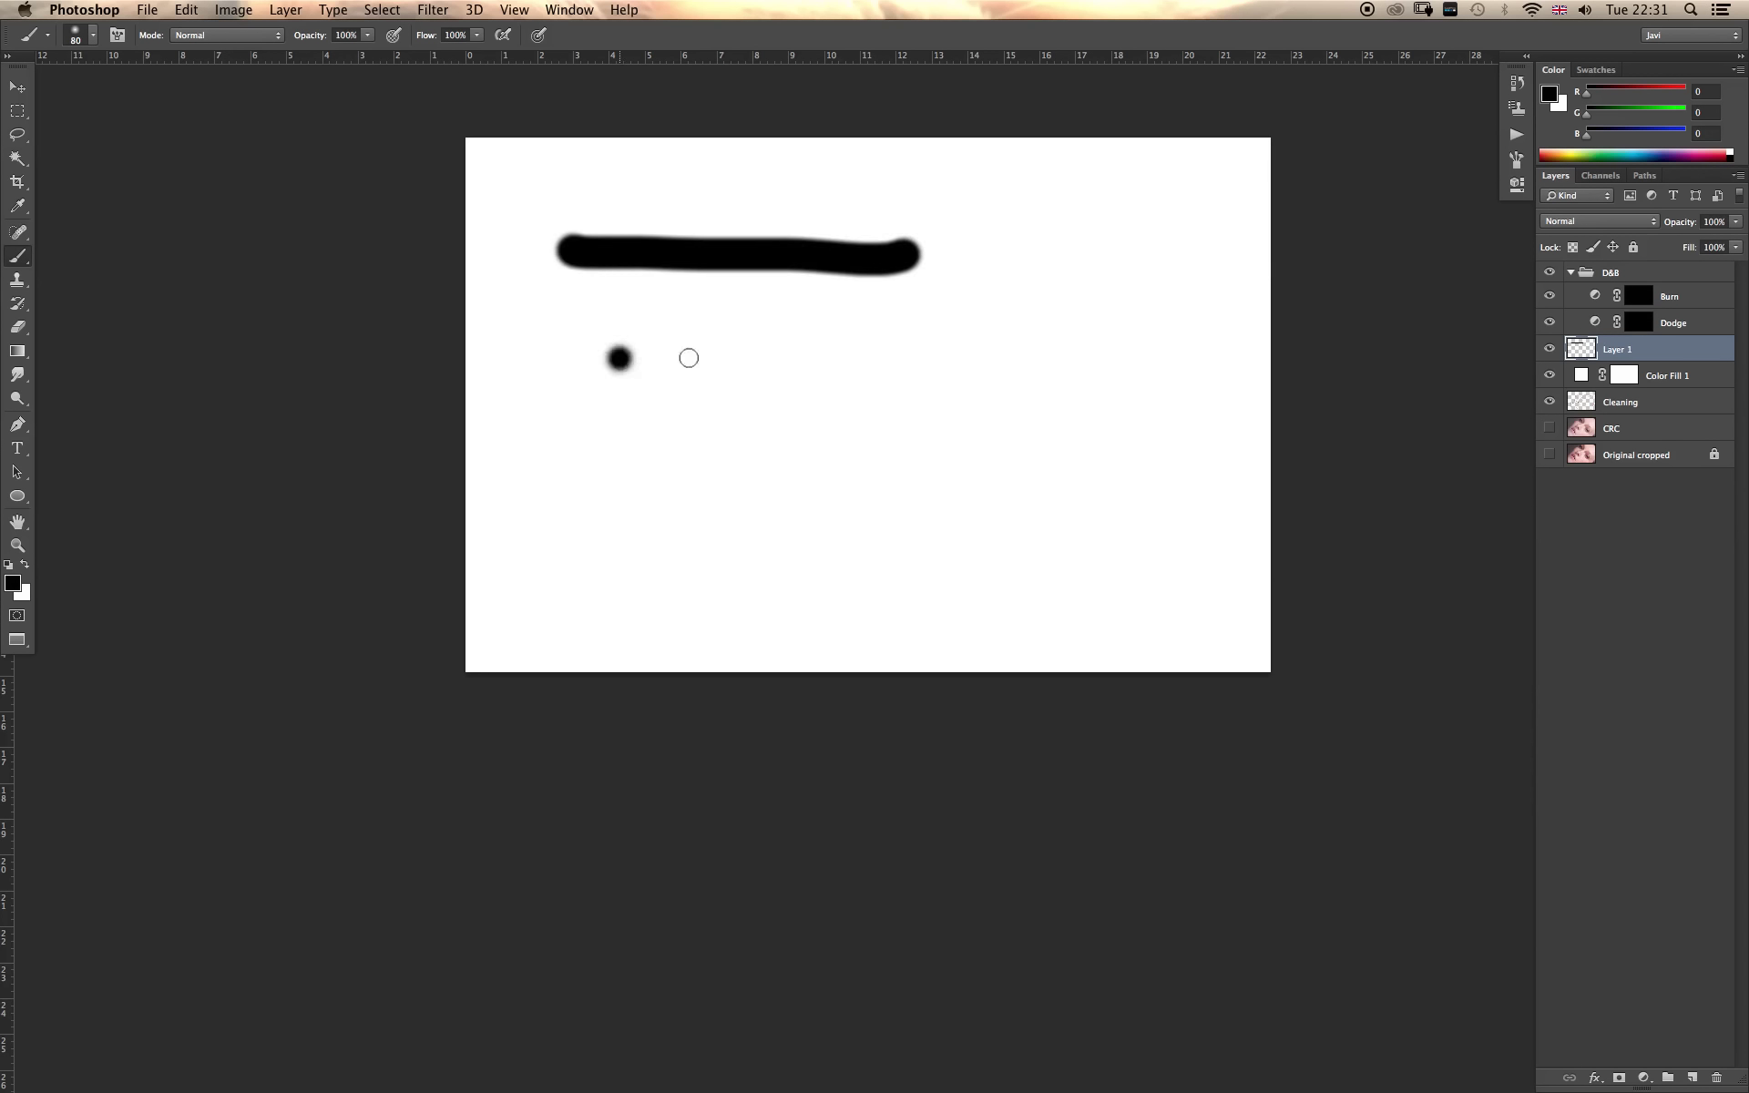
pyautogui.click(691, 363)
pyautogui.press('F5')
pyautogui.click(1195, 229)
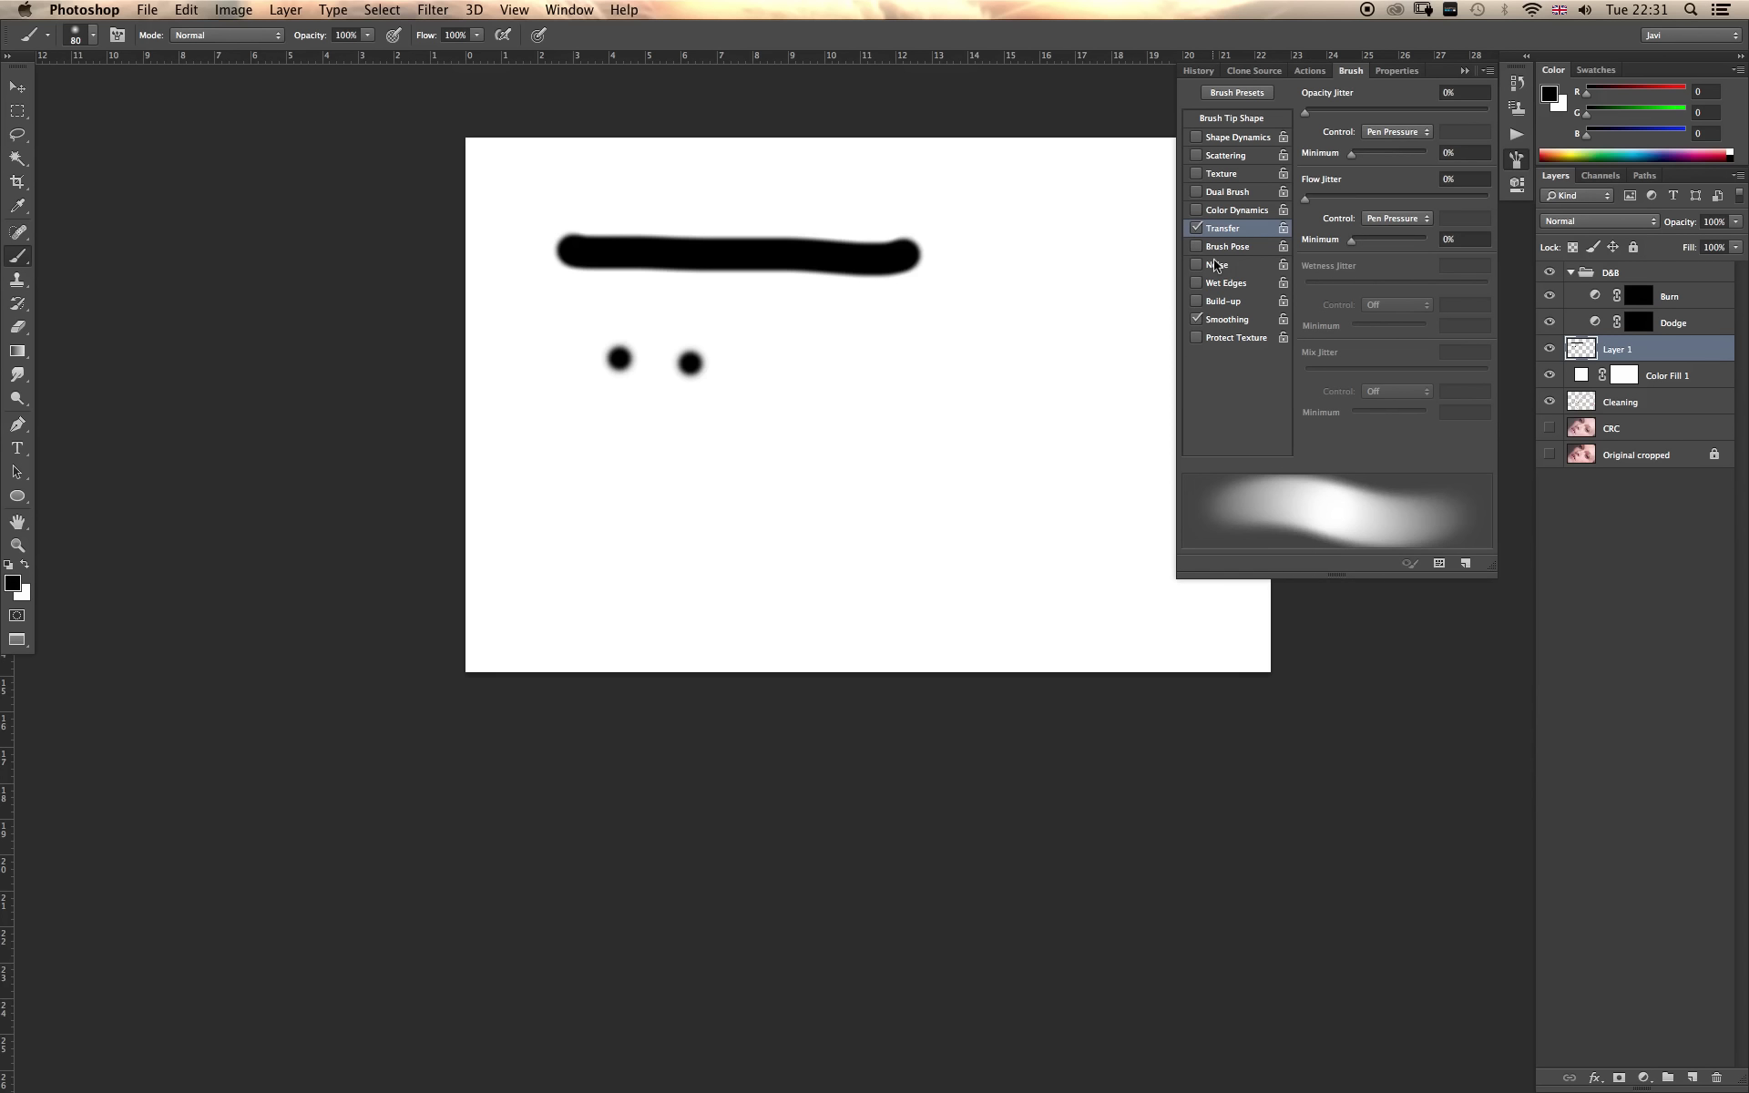
pyautogui.click(1464, 72)
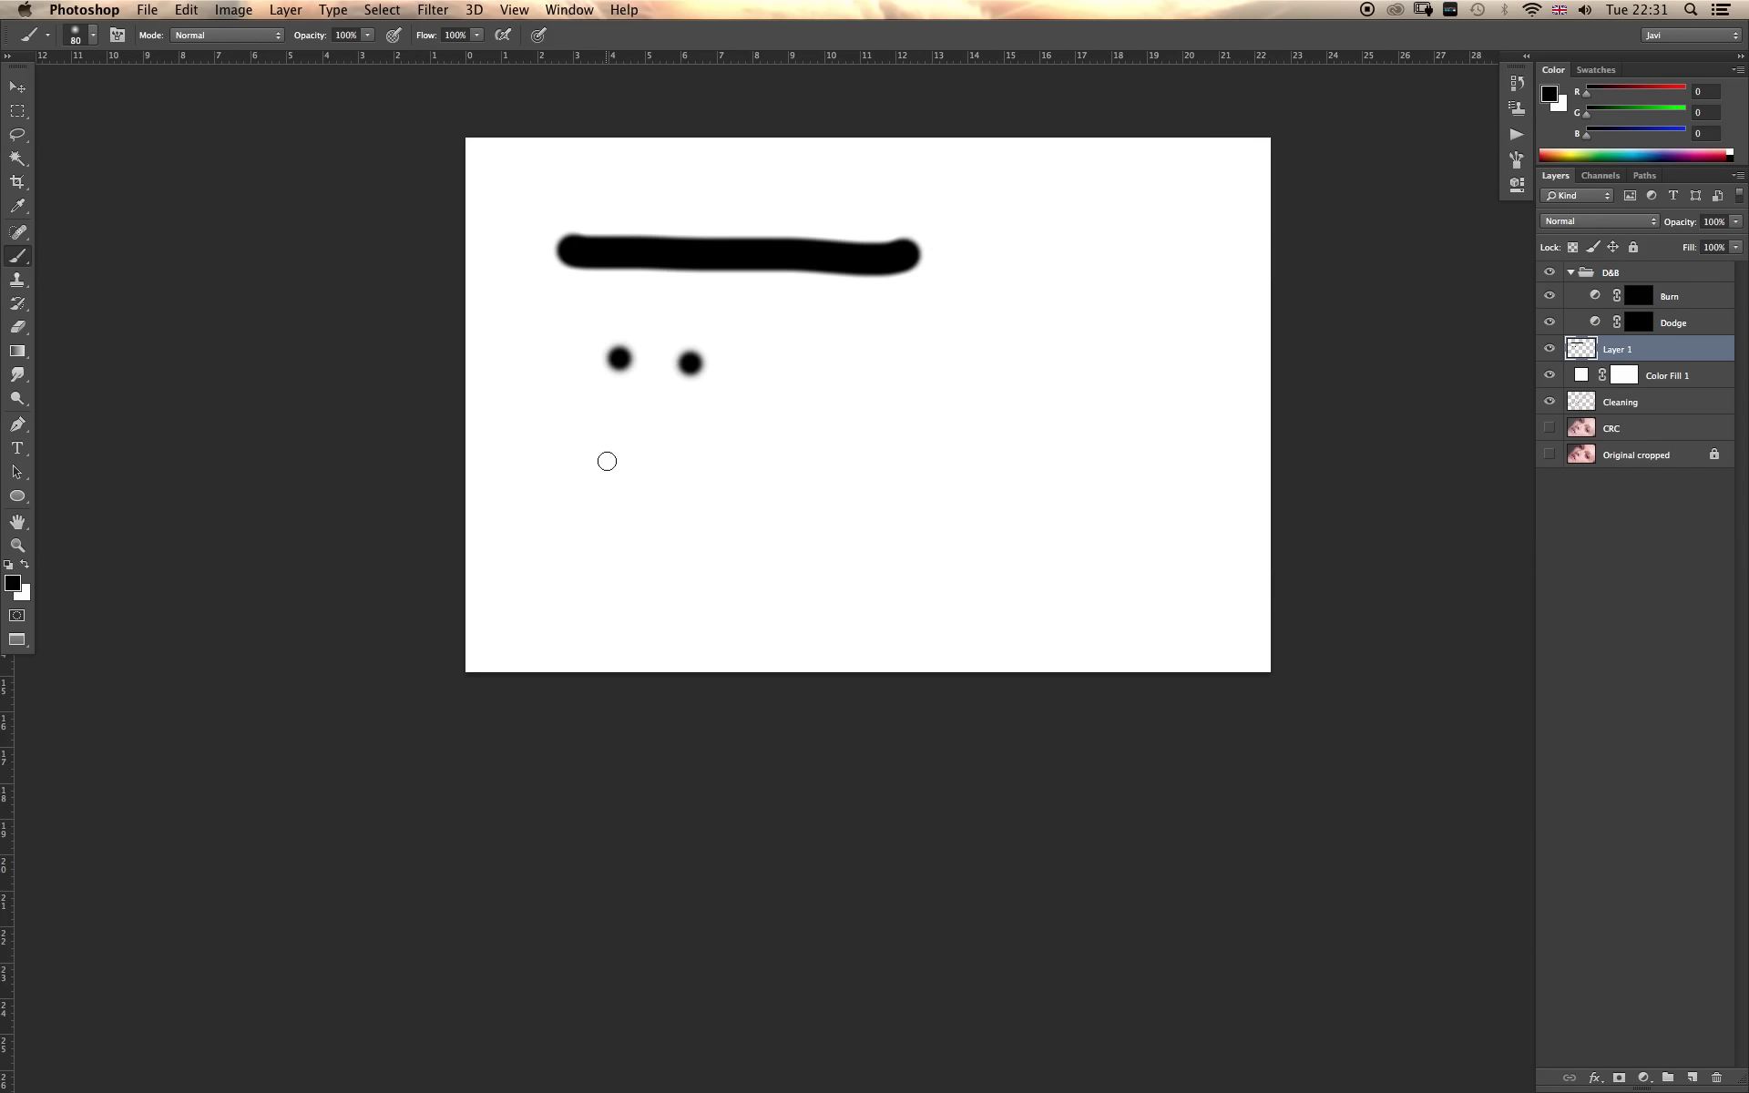
pyautogui.moveTo(583, 464); pyautogui.dragTo(638, 465)
pyautogui.moveTo(854, 469); pyautogui.dragTo(927, 473)
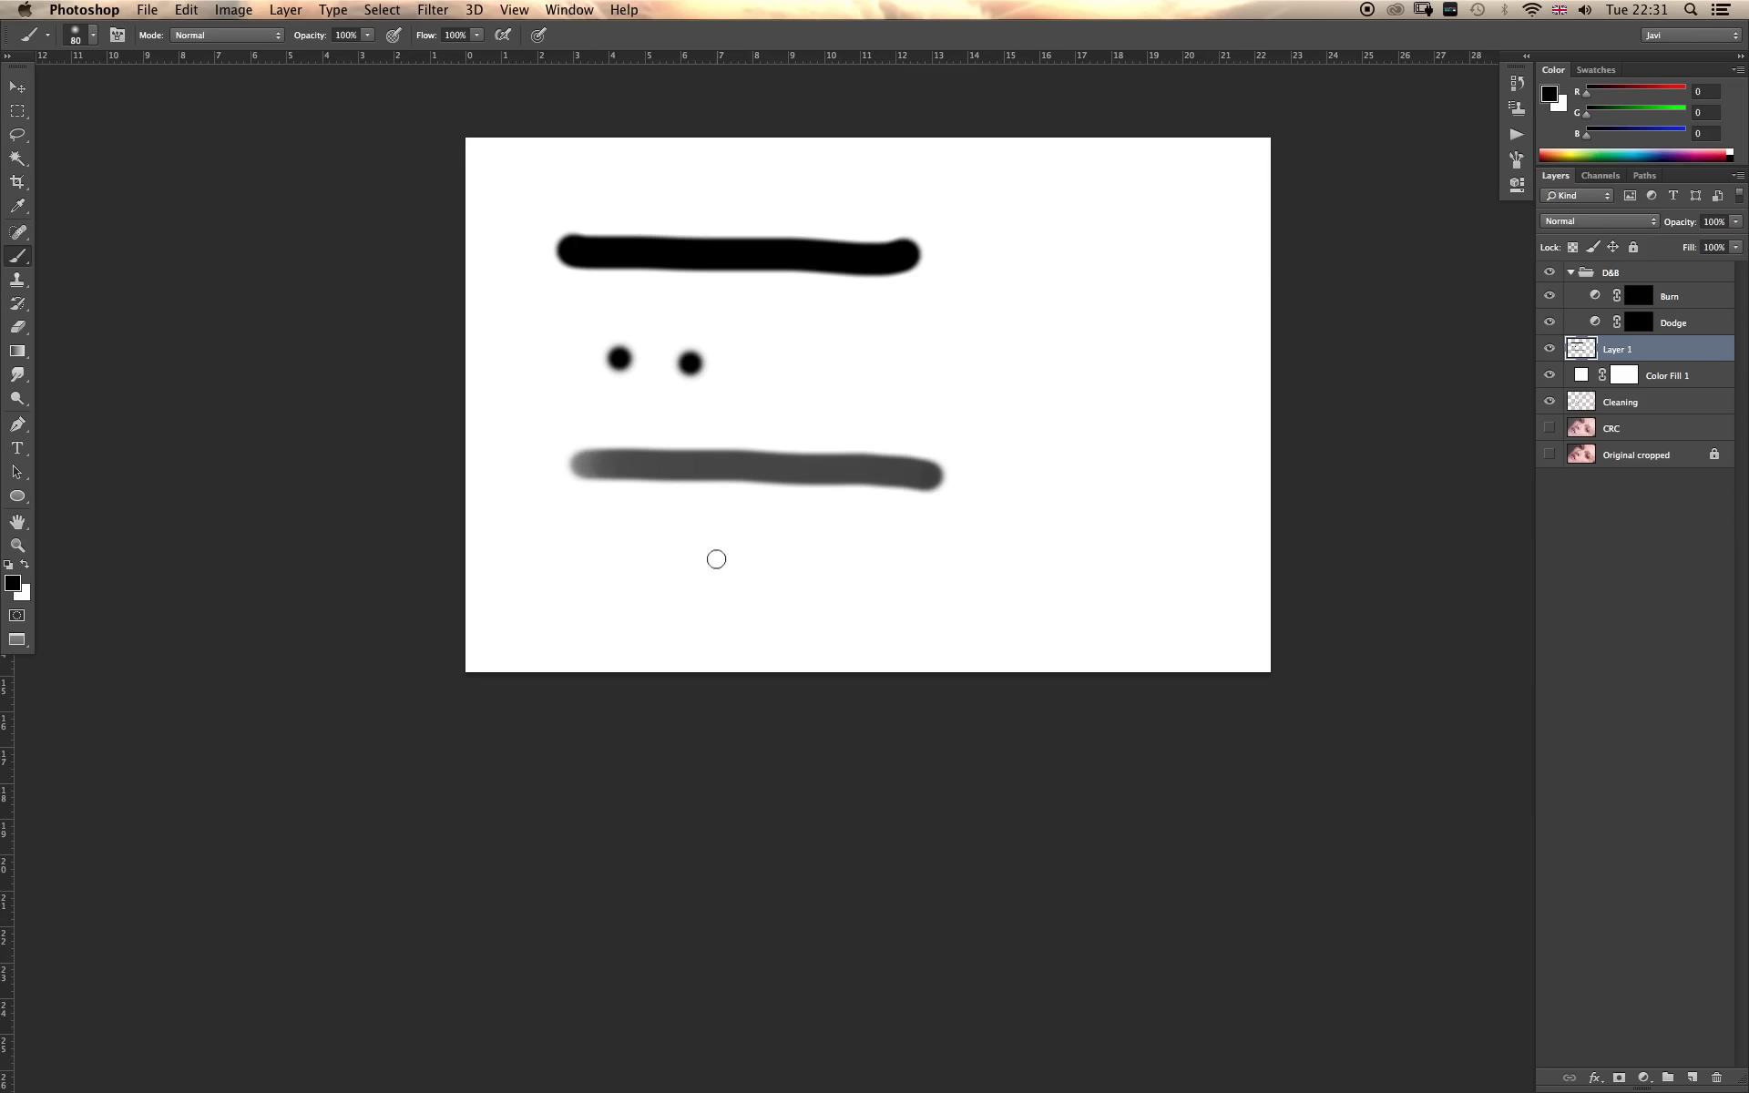
pyautogui.click(631, 550)
pyautogui.click(758, 555)
pyautogui.moveTo(796, 363); pyautogui.dragTo(892, 413)
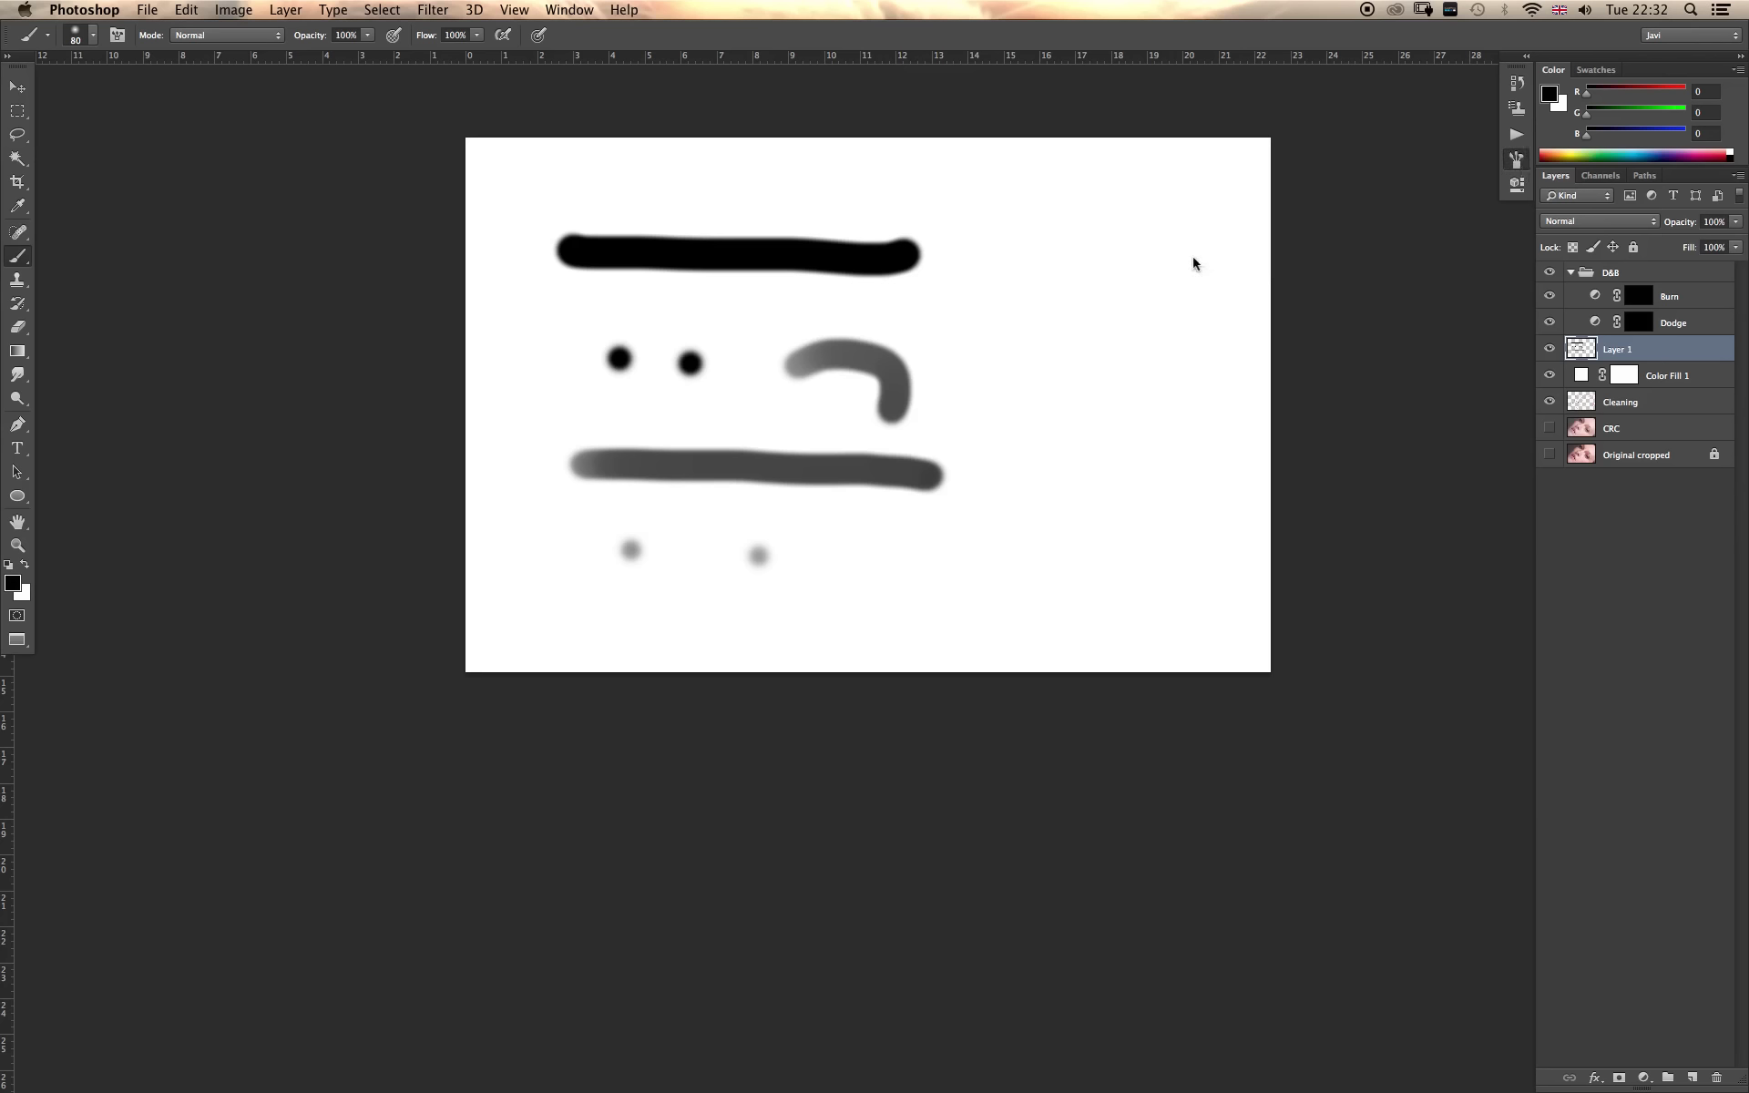
pyautogui.press('F5')
pyautogui.click(1196, 229)
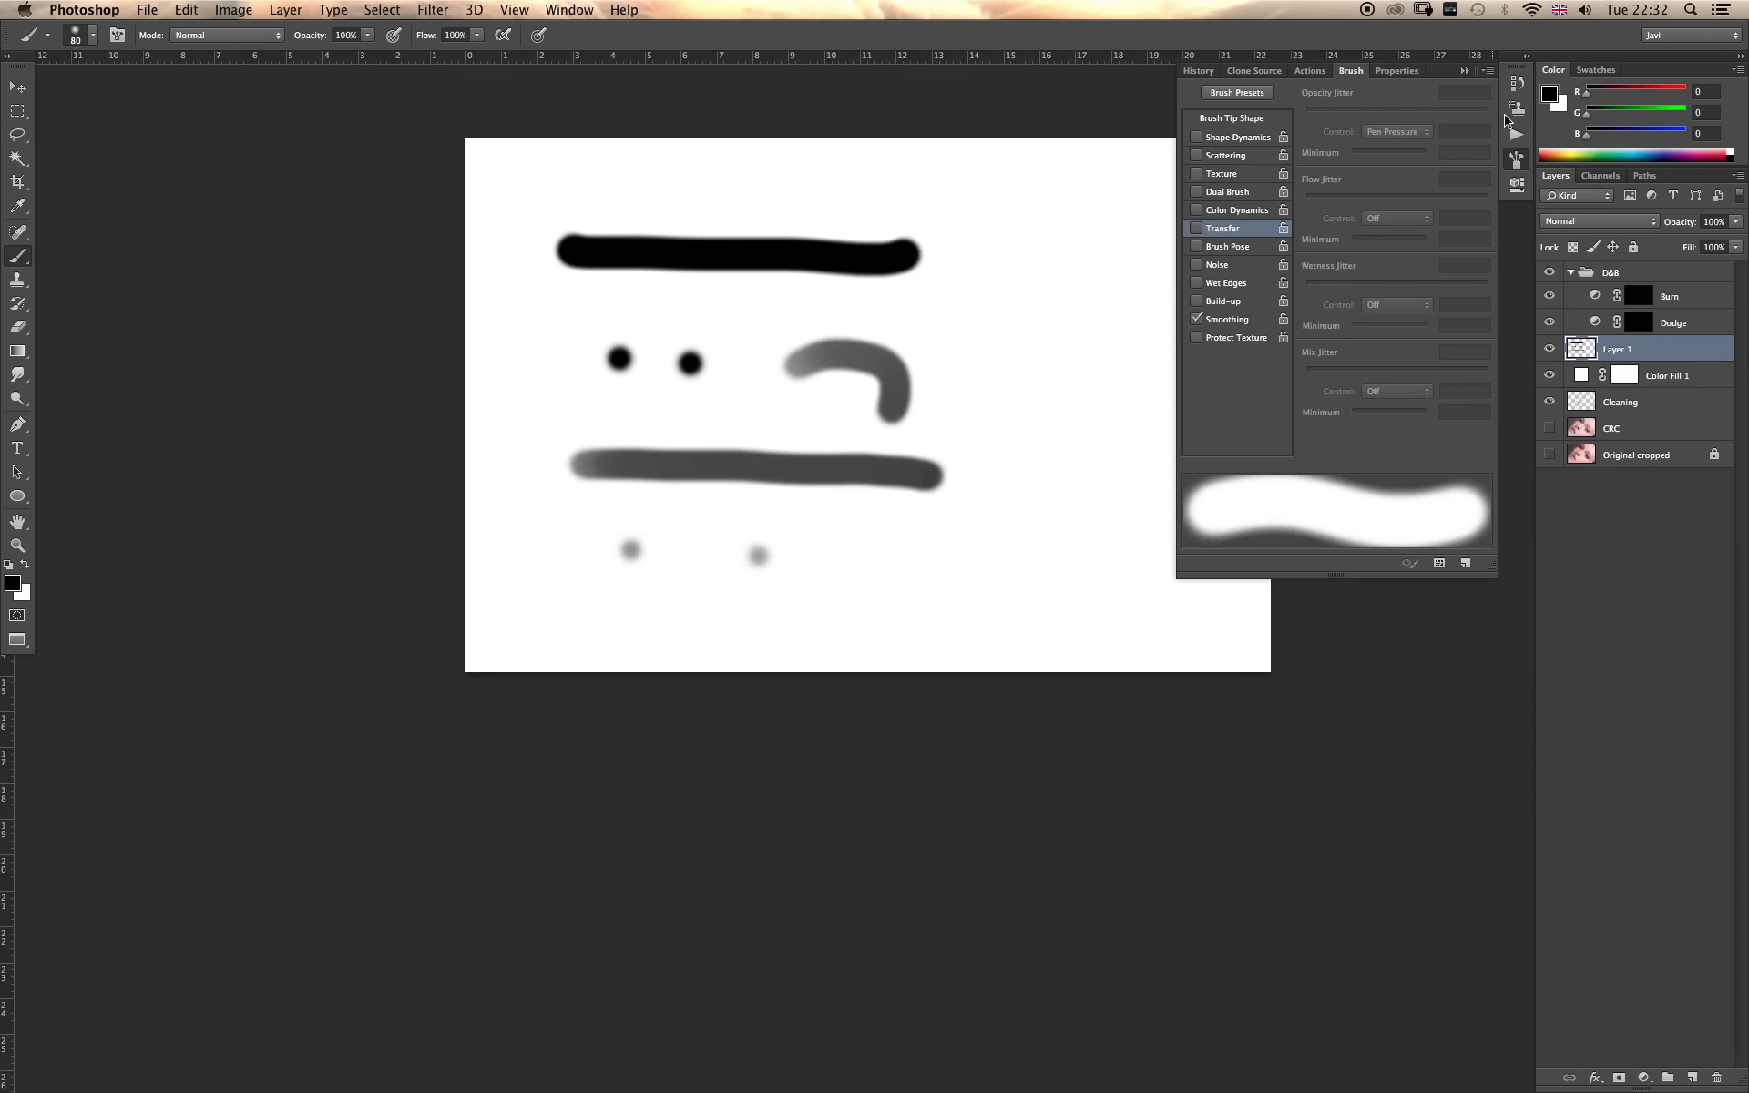
pyautogui.click(1463, 70)
pyautogui.moveTo(982, 257); pyautogui.dragTo(1088, 312)
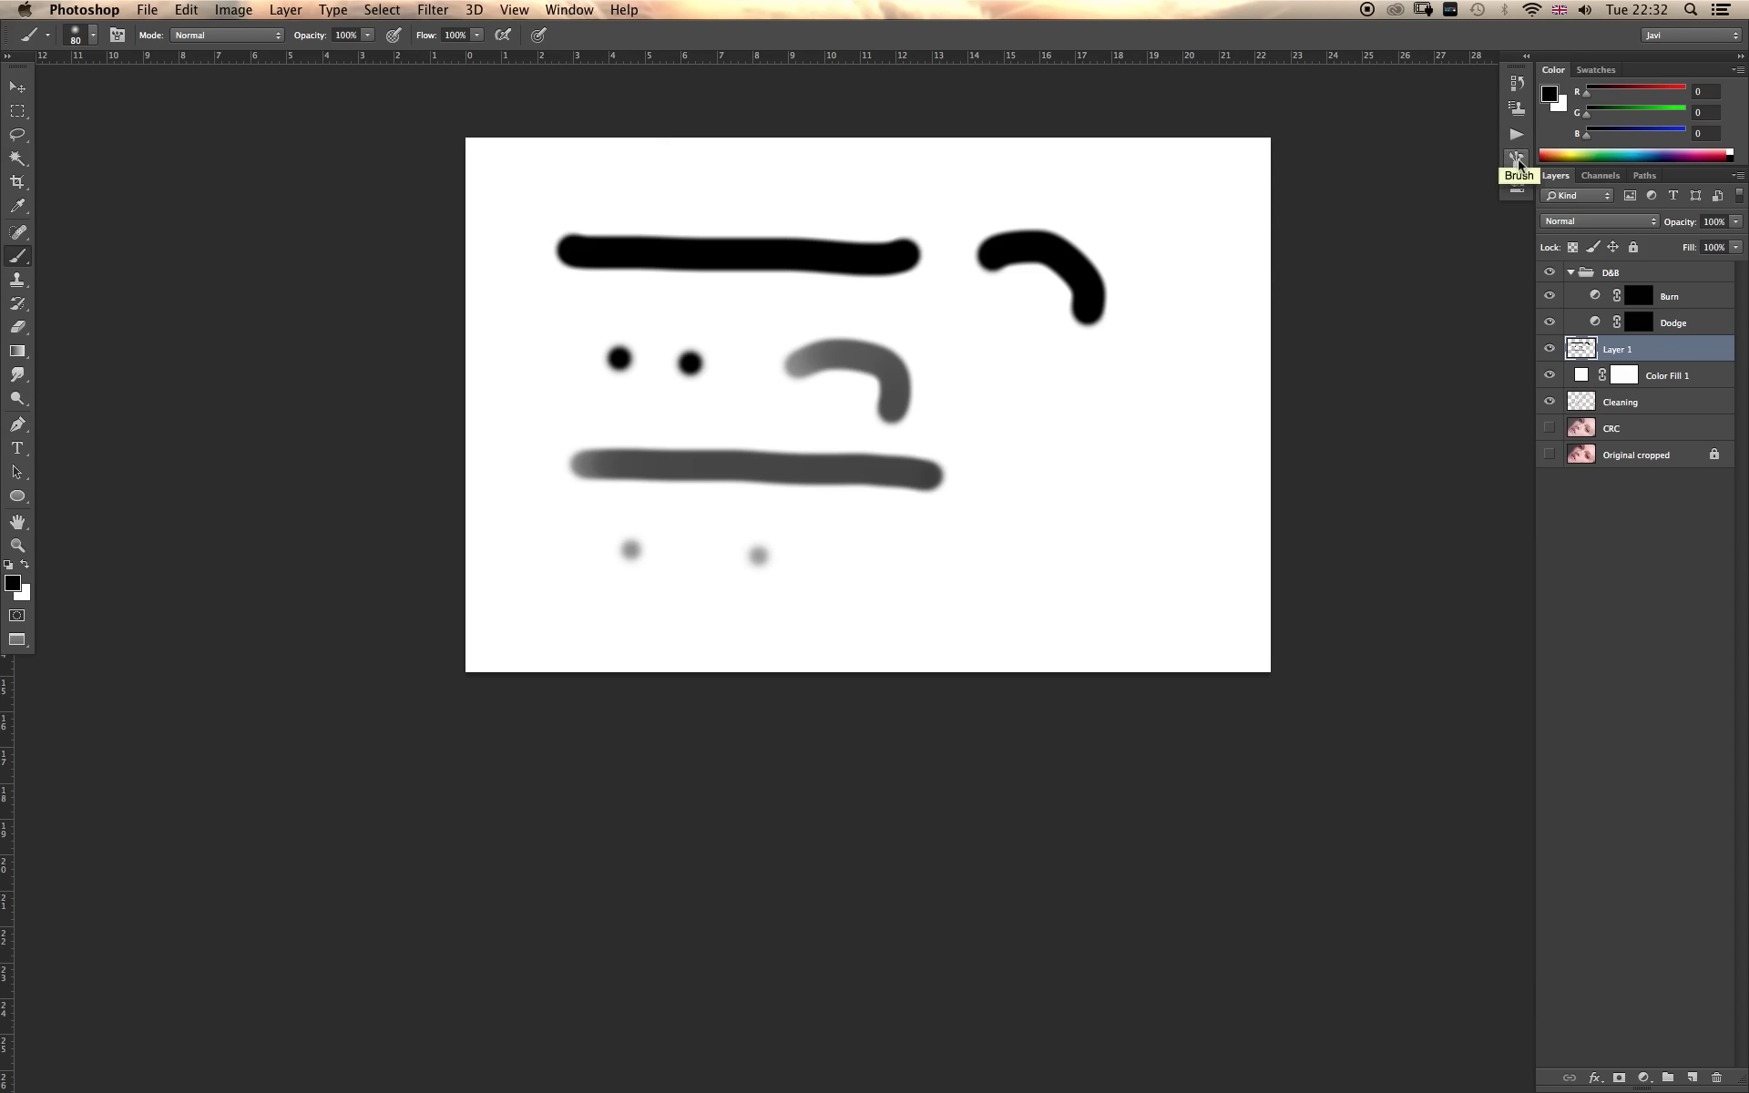
pyautogui.click(1517, 157)
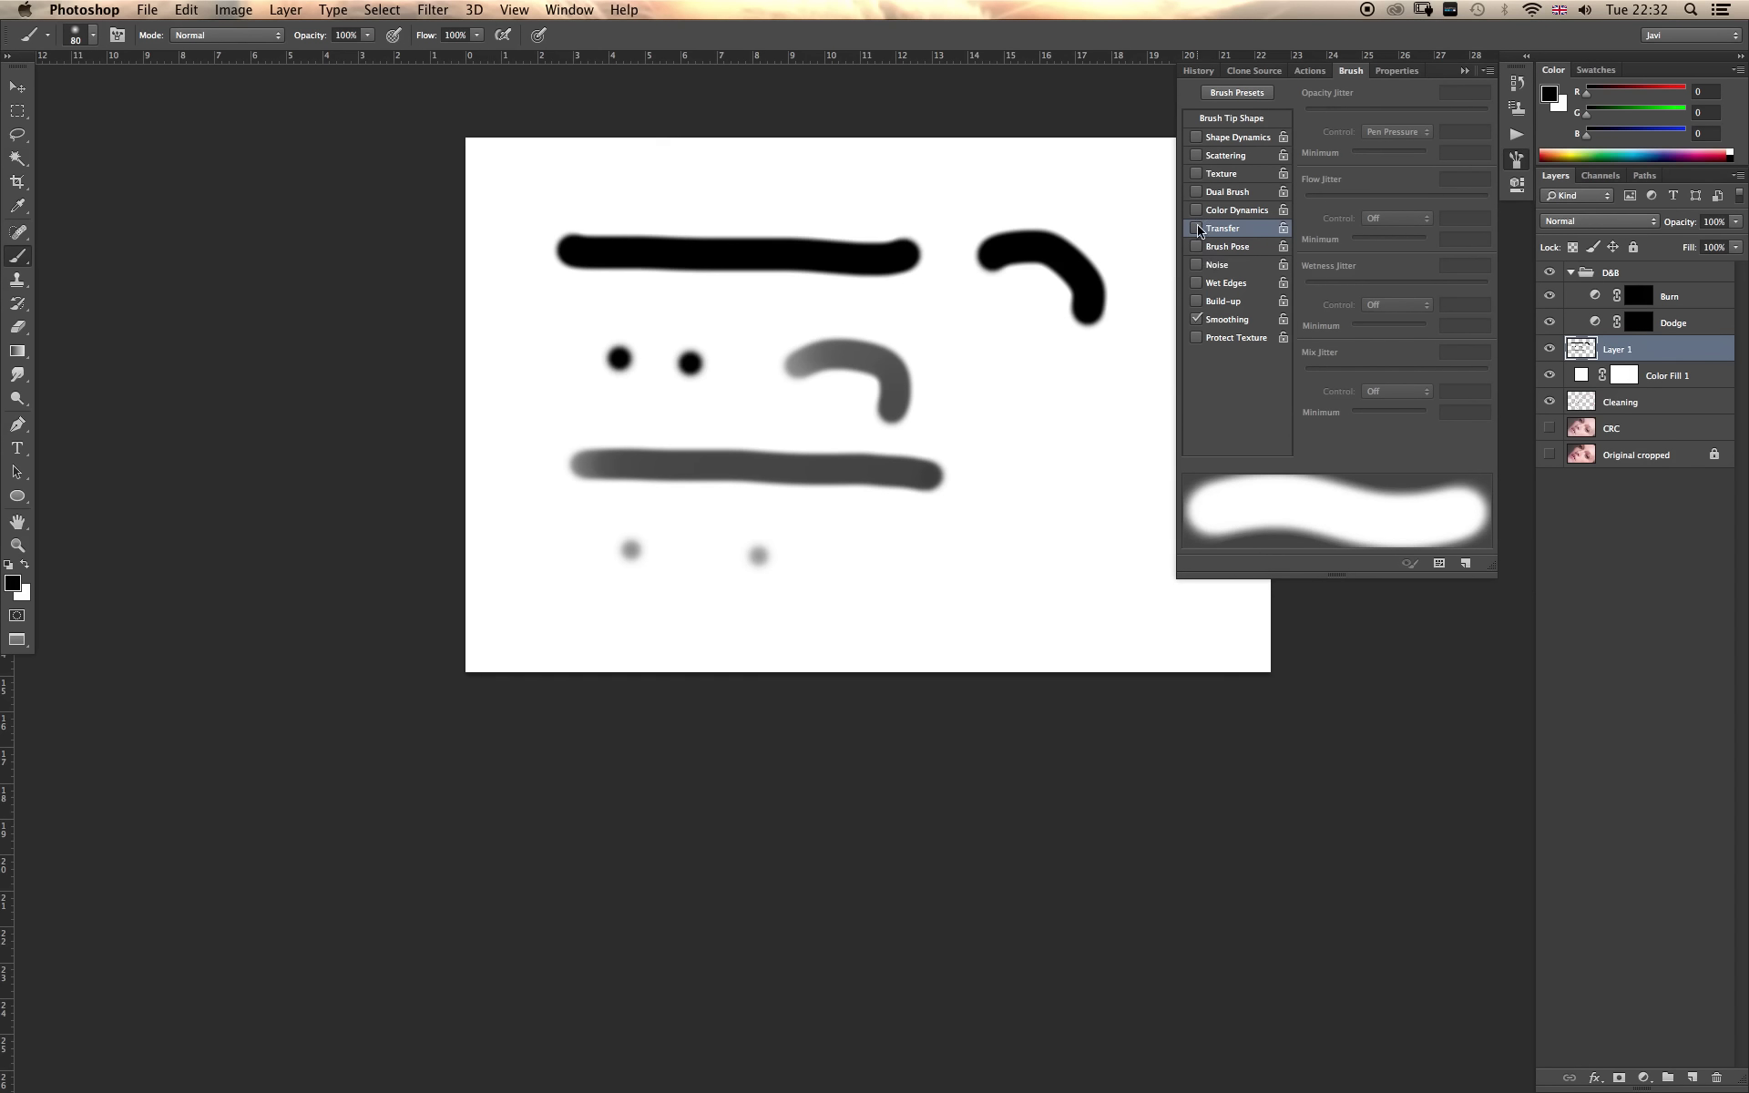
pyautogui.click(1463, 71)
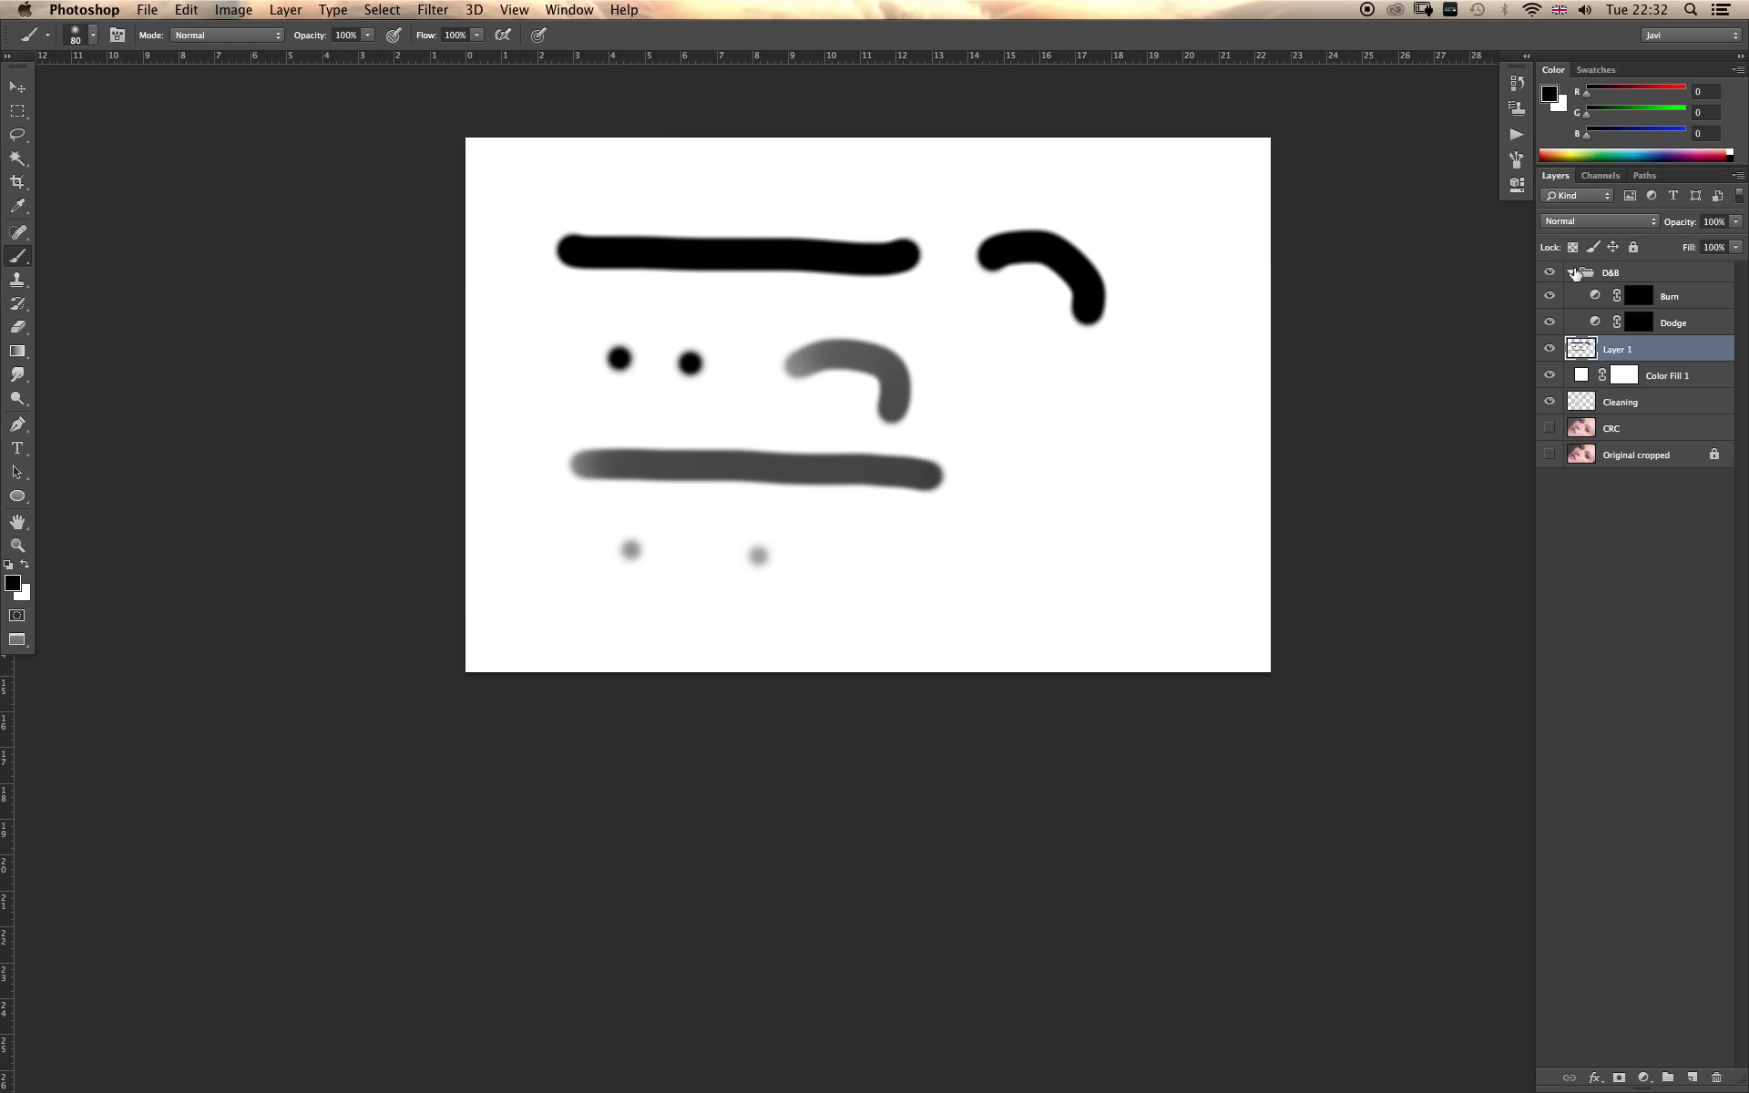
# Delete Layer 1 and Color Fill 1, re-show CRC and Original cropped, and collapse the D&B group.
pyautogui.press('BackSpace')
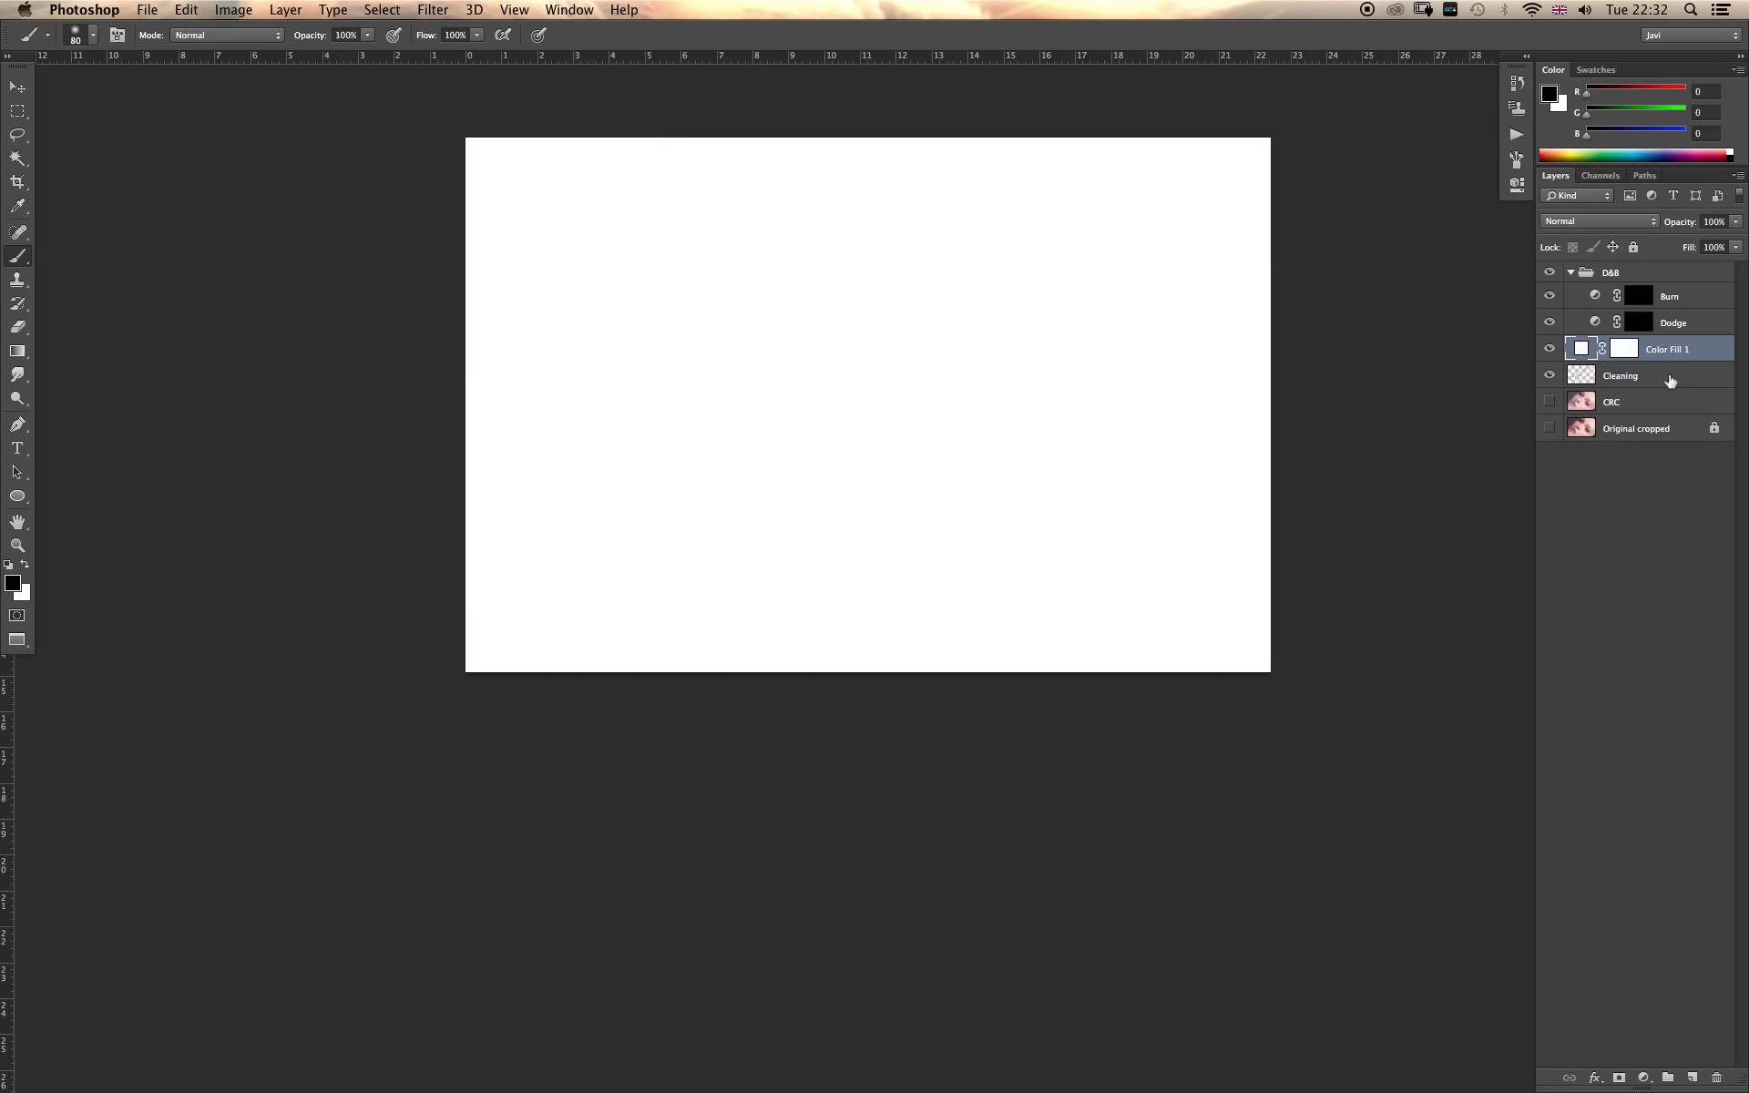
pyautogui.press('BackSpace')
pyautogui.moveTo(1549, 375); pyautogui.dragTo(1549, 403)
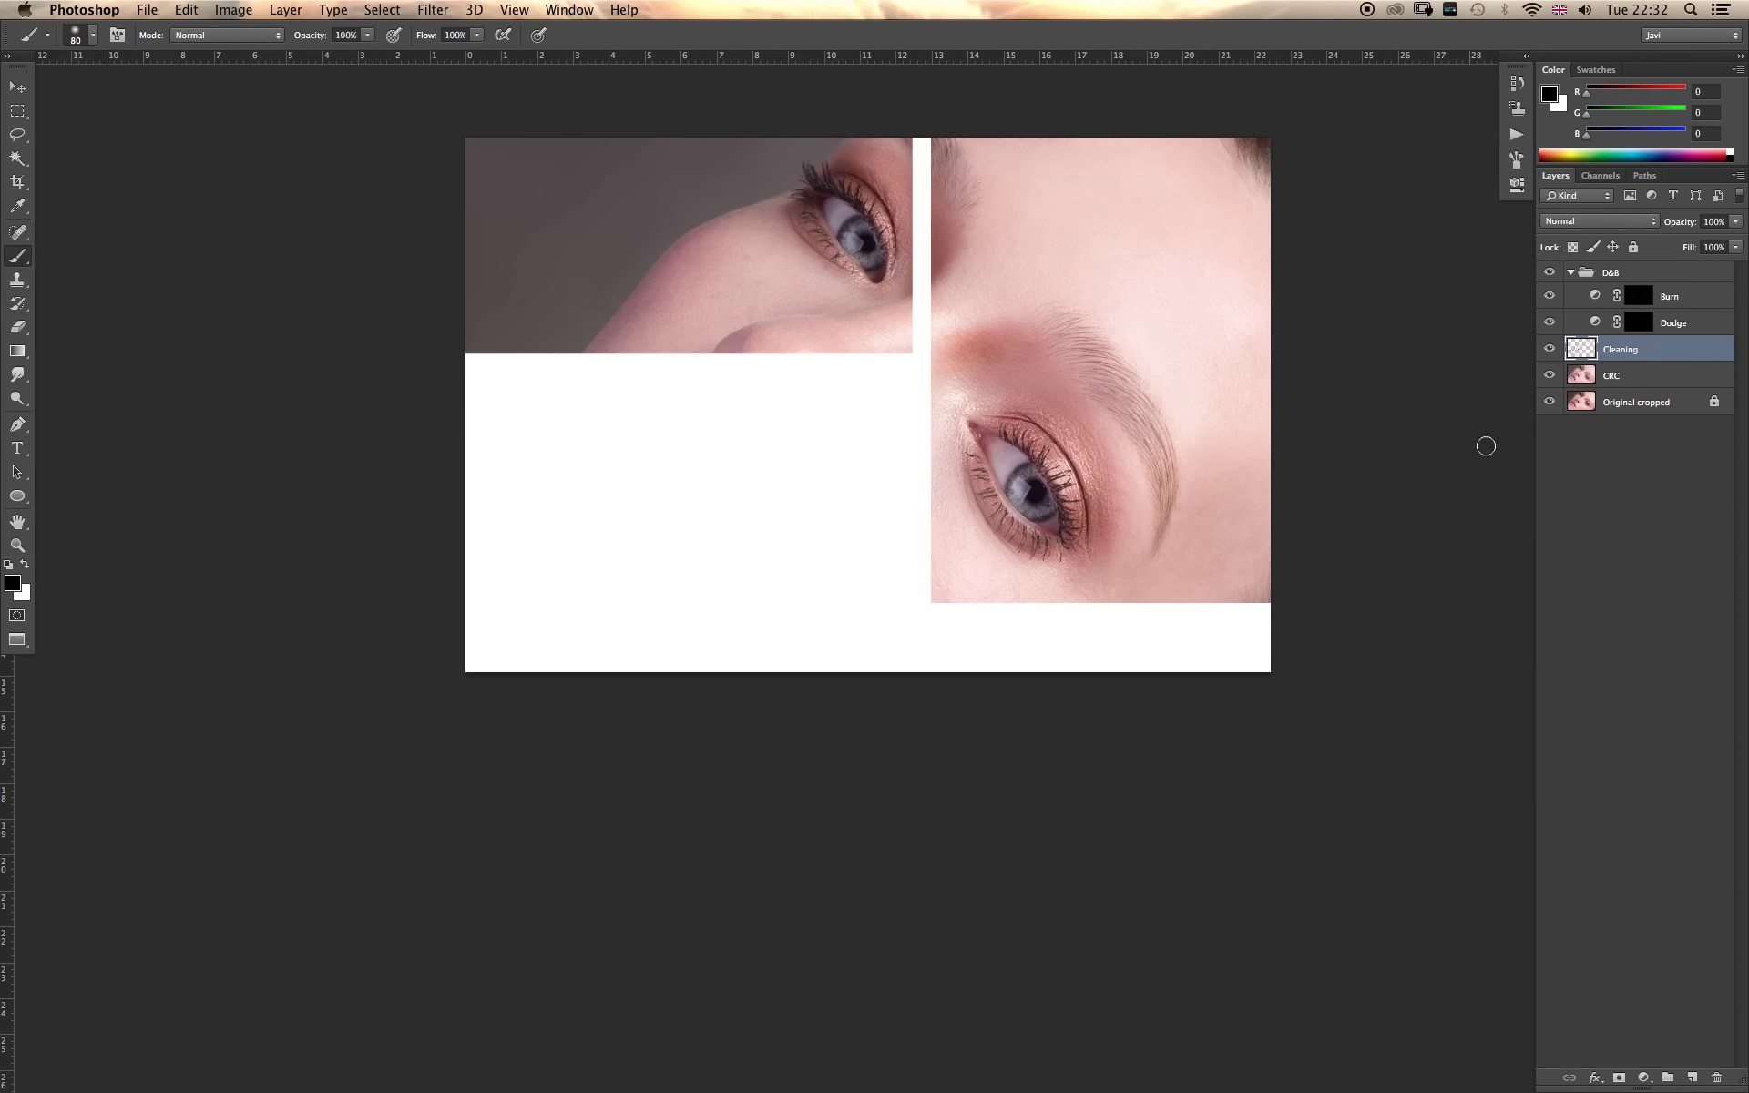
pyautogui.click(1637, 322)
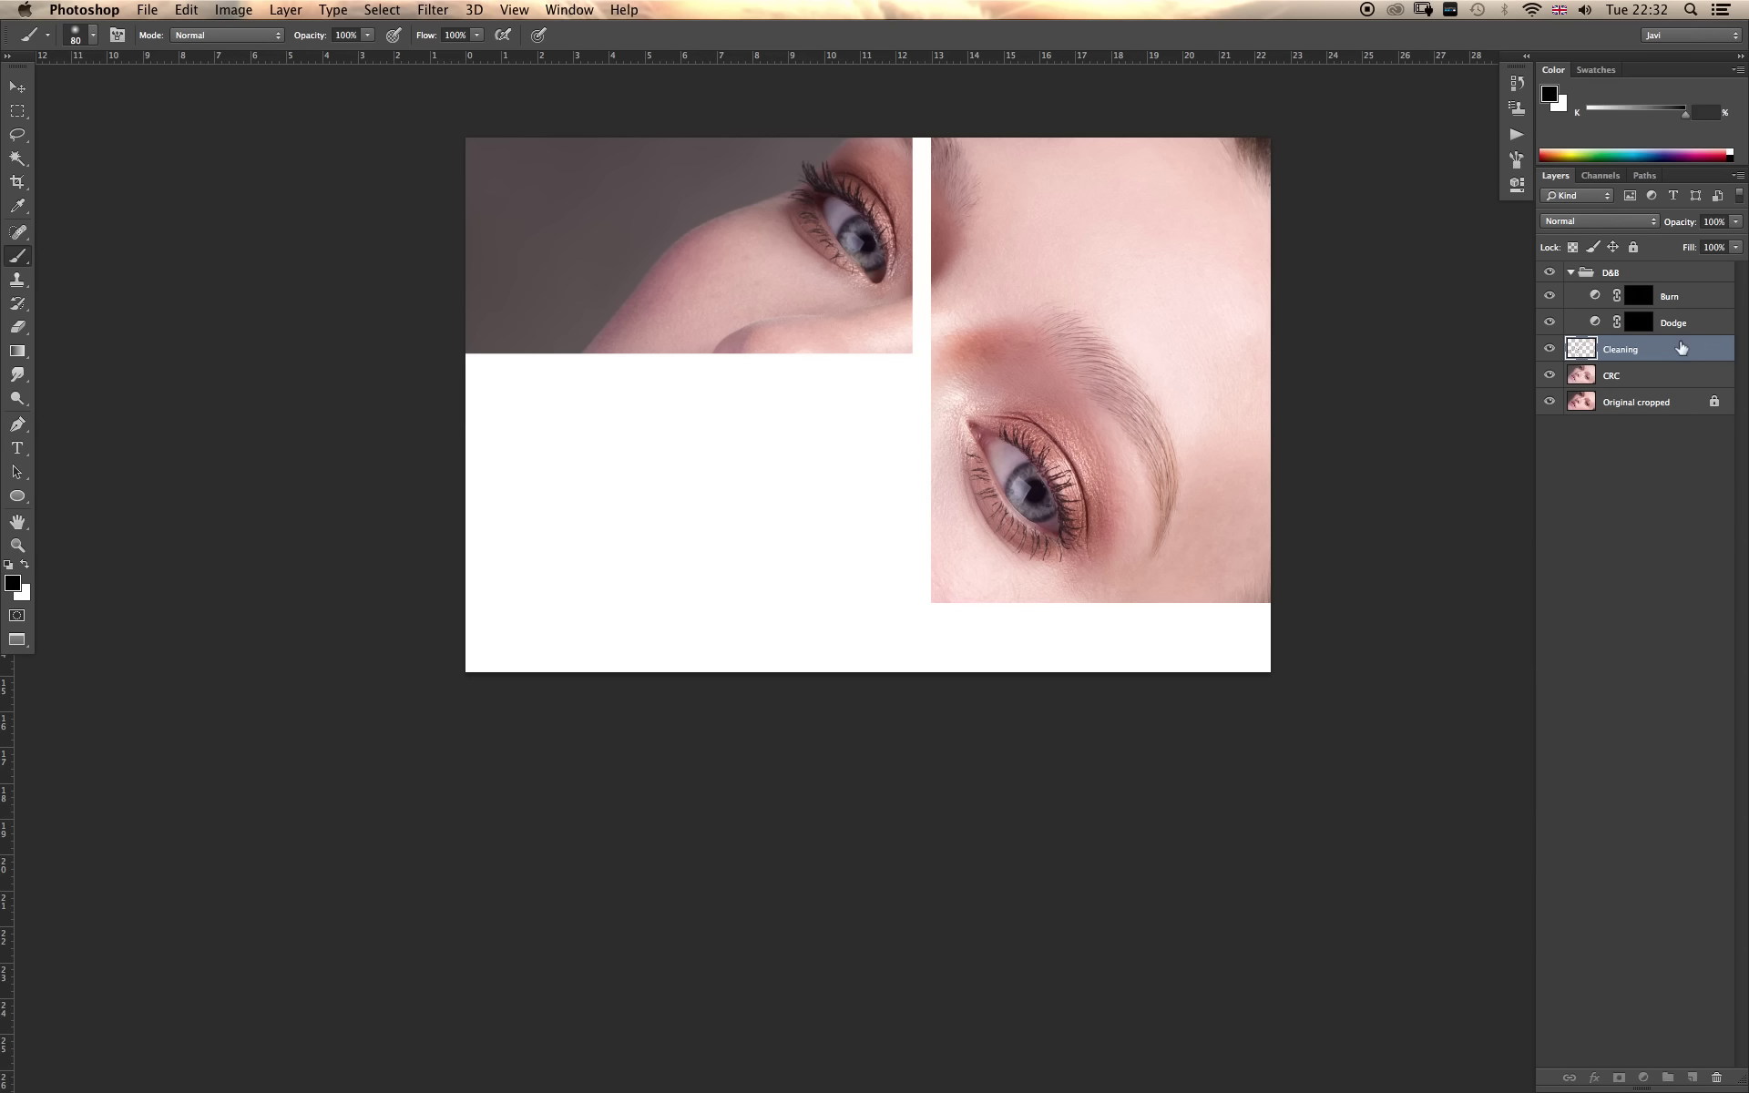
pyautogui.click(1571, 273)
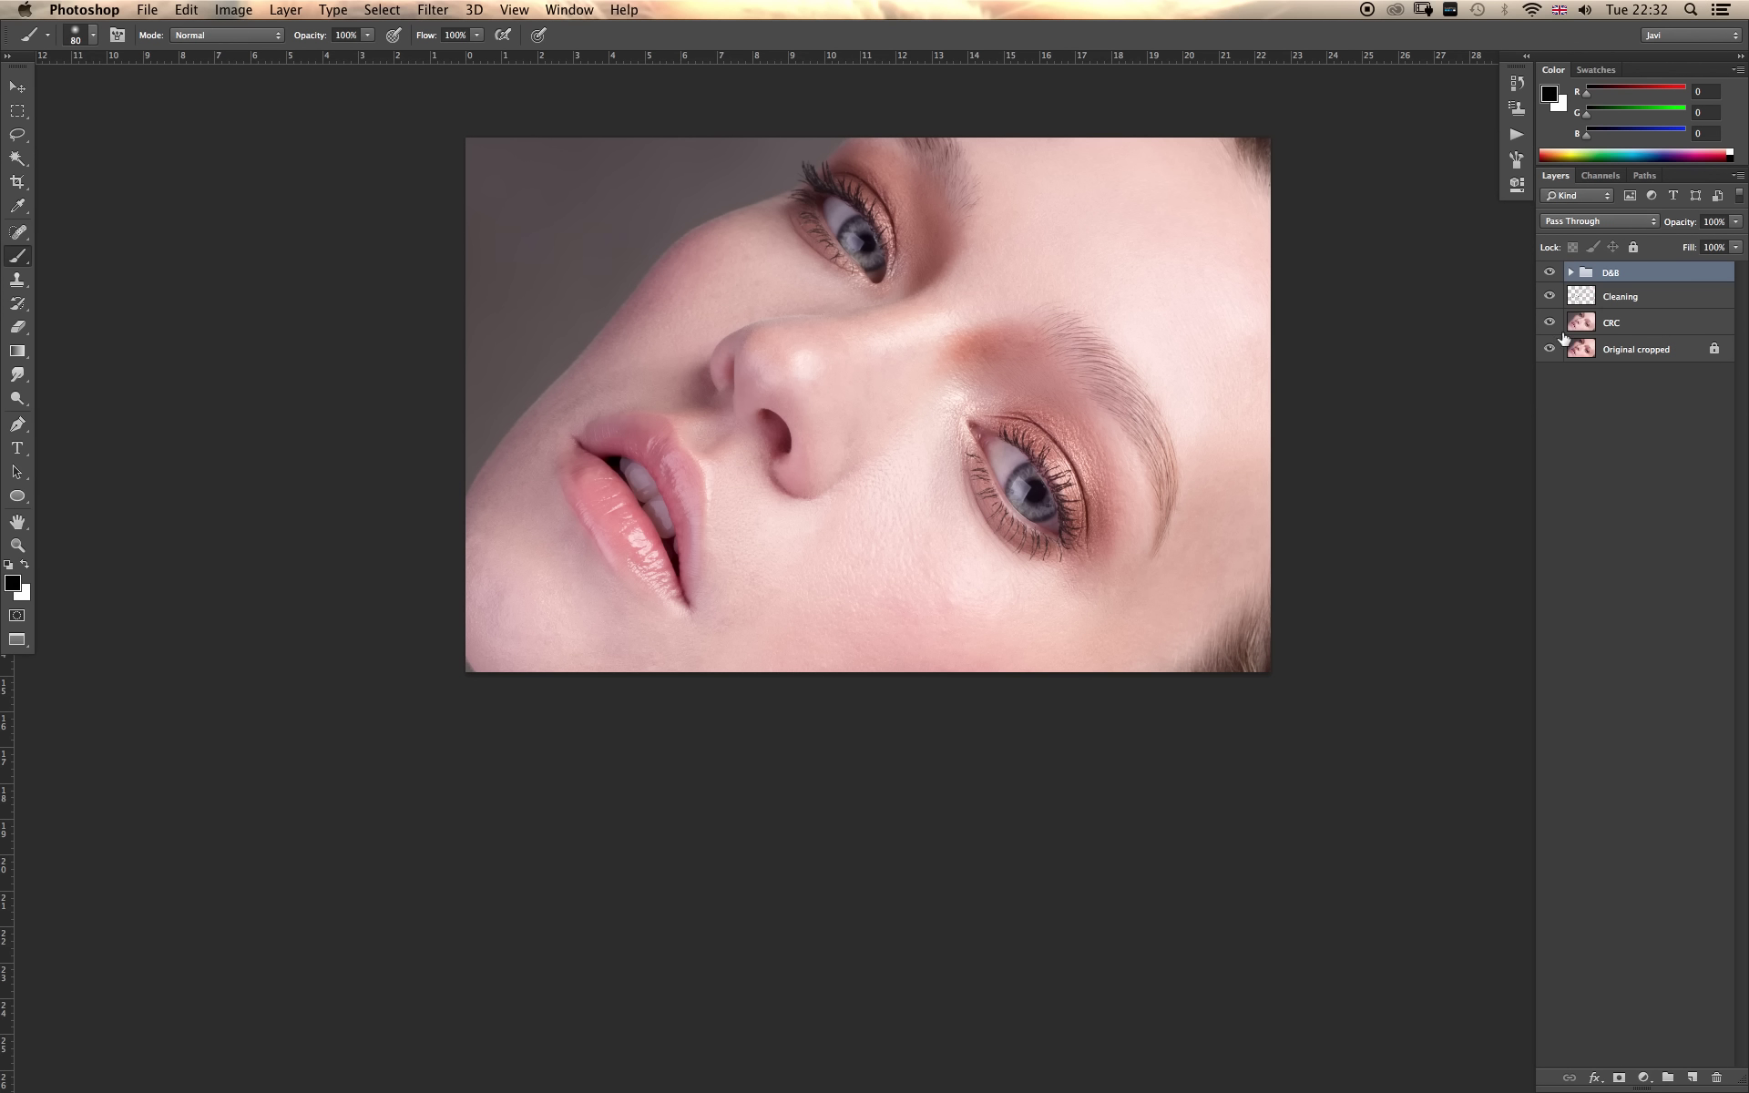
pyautogui.click(1644, 1076)
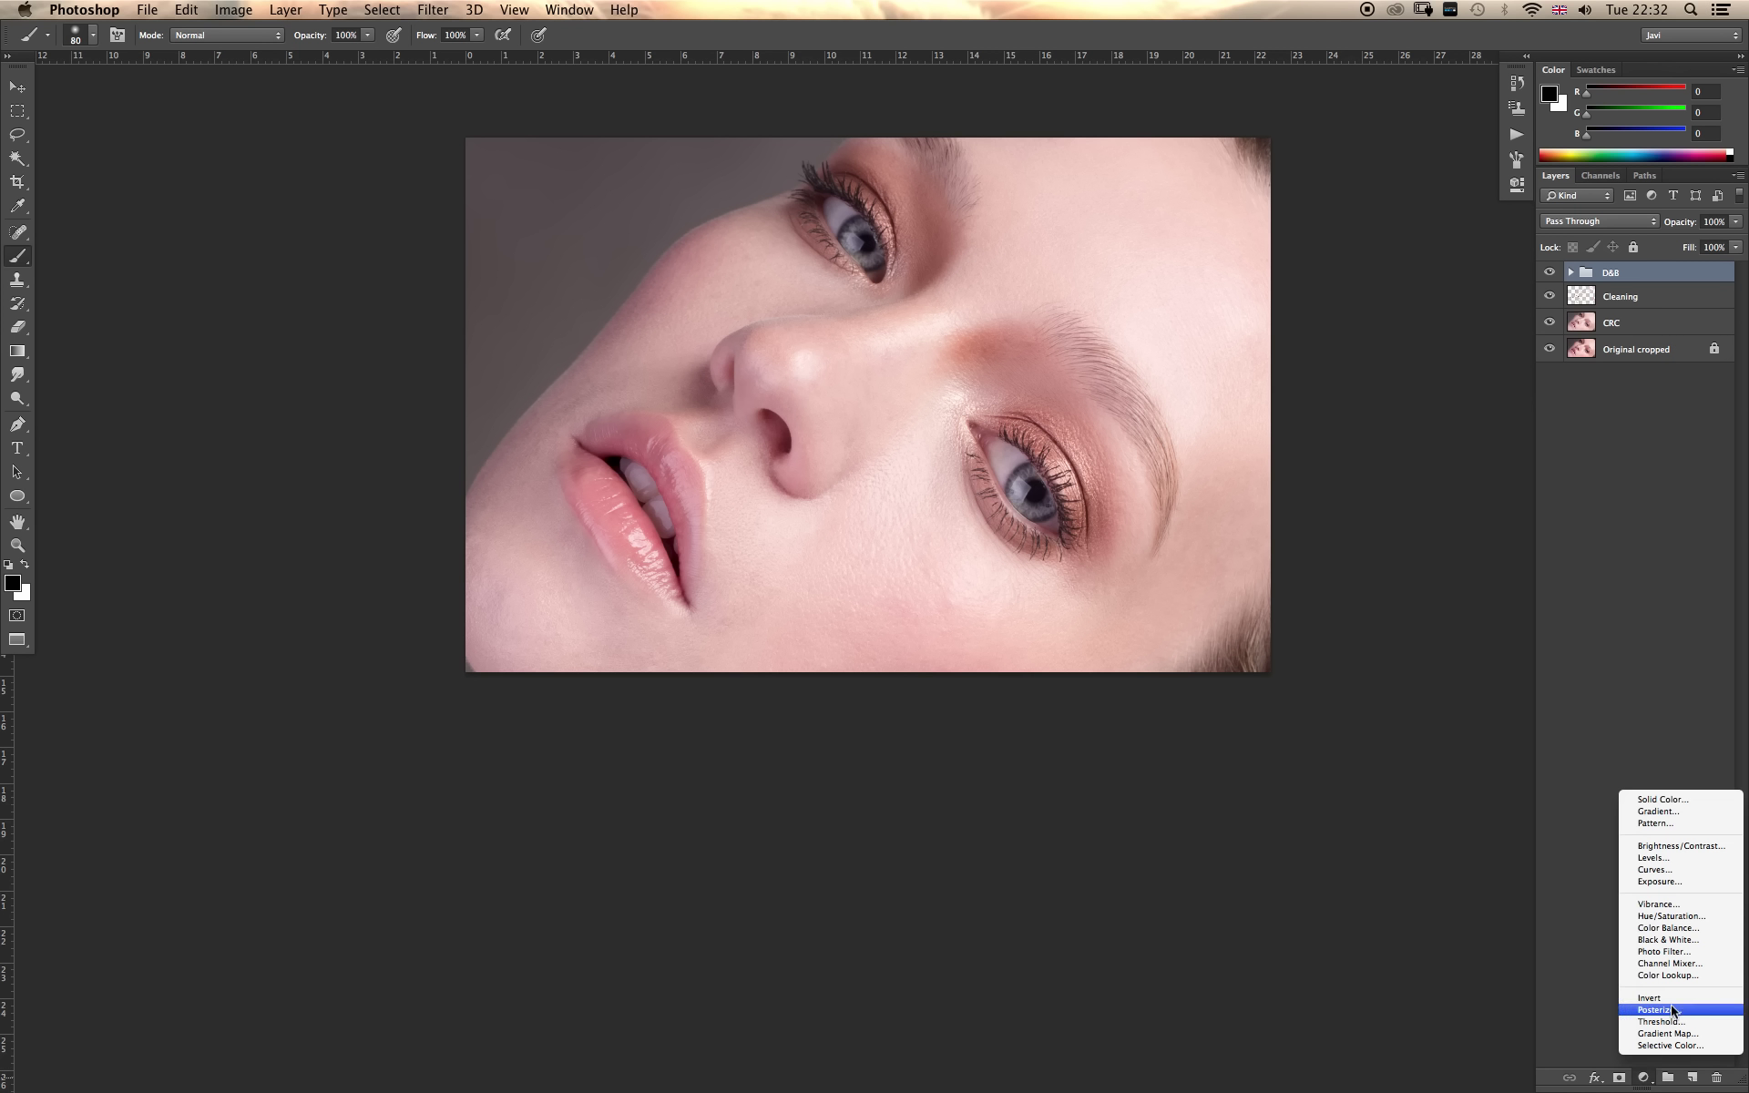
# Add a Hue/Saturation adjustment with Saturation -100 in Color blend mode.
pyautogui.click(1694, 916)
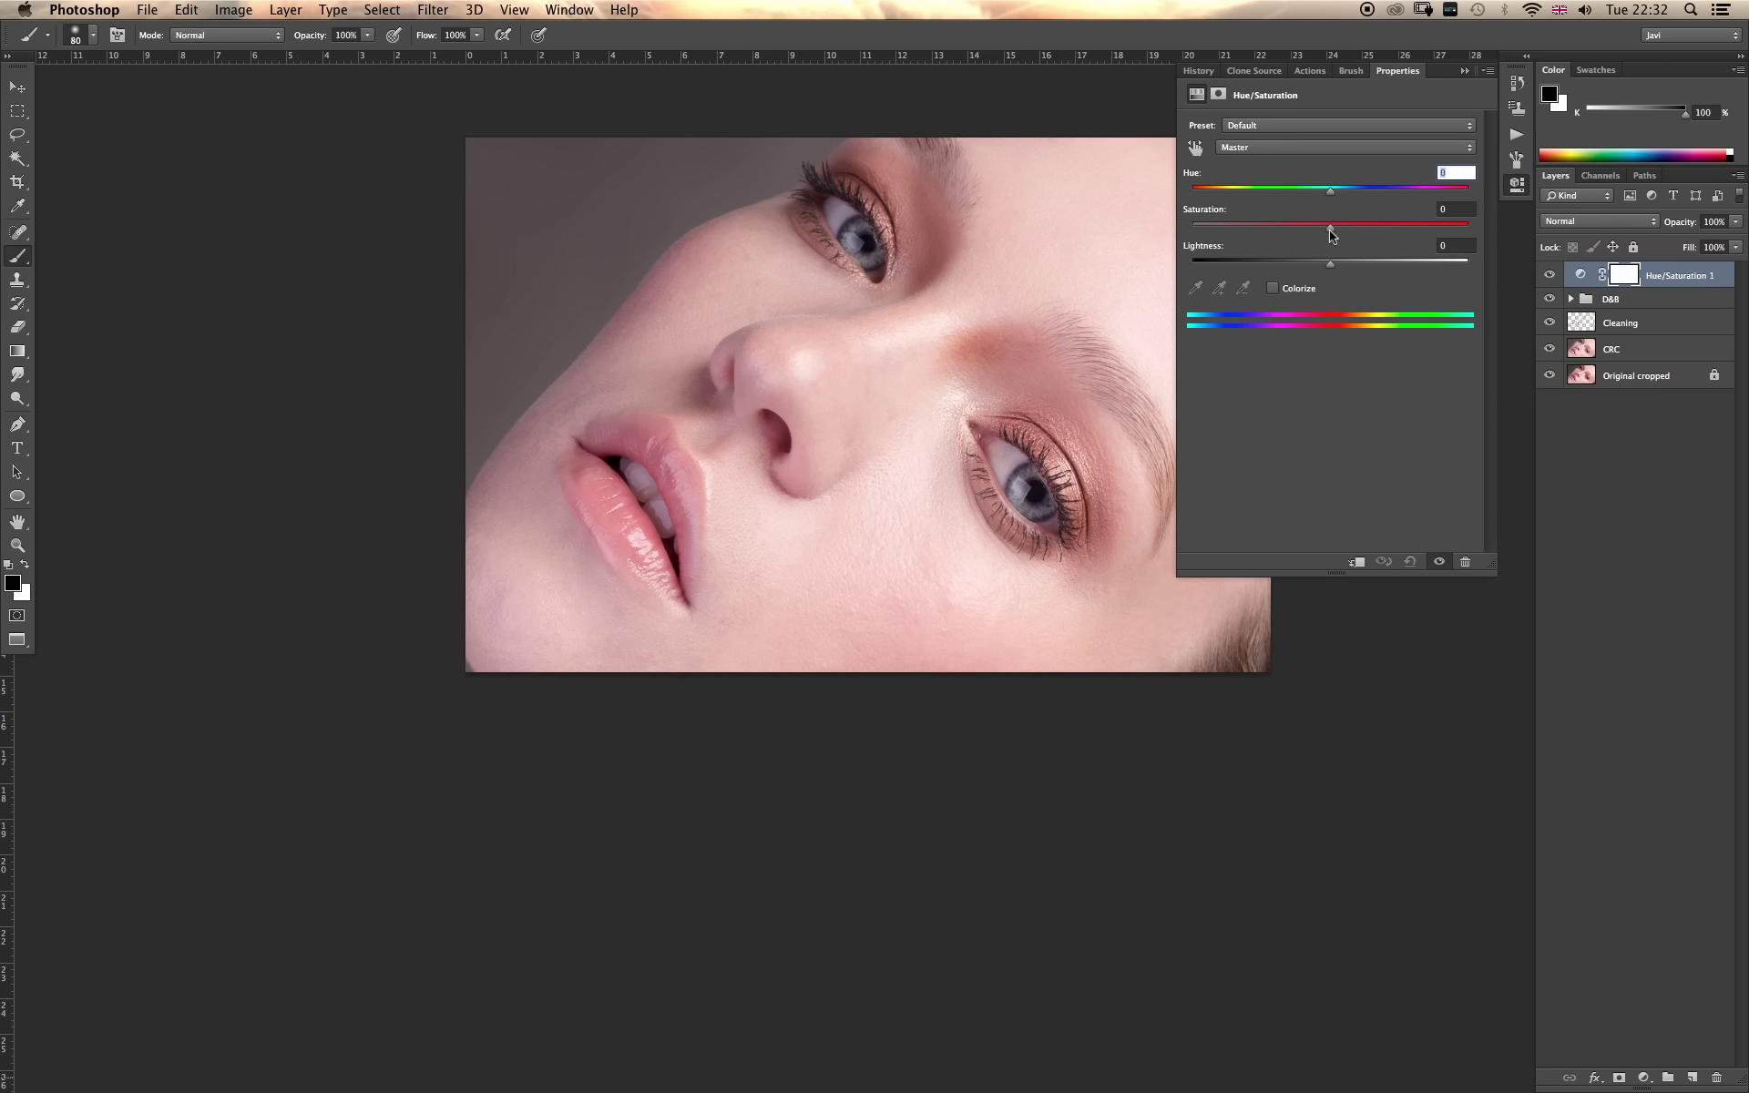
pyautogui.moveTo(1330, 232); pyautogui.dragTo(1163, 242)
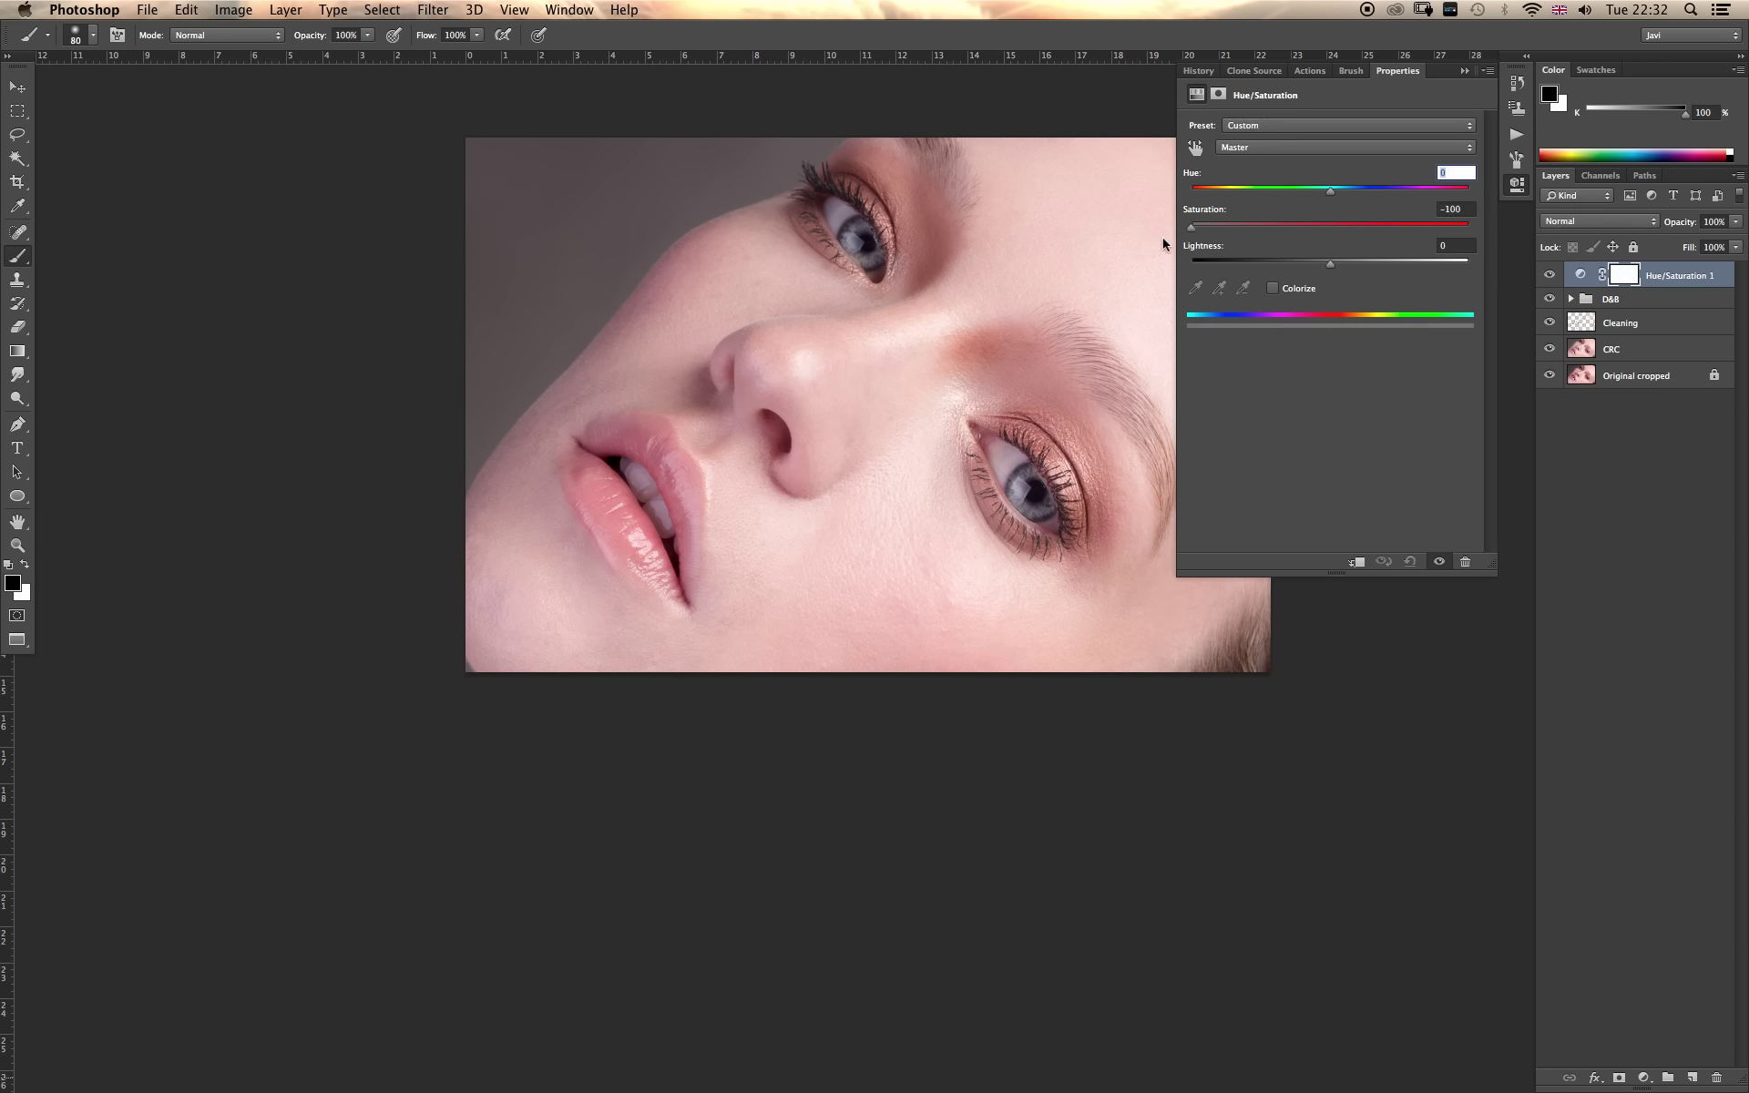
pyautogui.click(1598, 221)
pyautogui.click(1559, 570)
# Compare Normal against Color blending, keep Color, and add a Curves adjustment layer.
pyautogui.click(1582, 221)
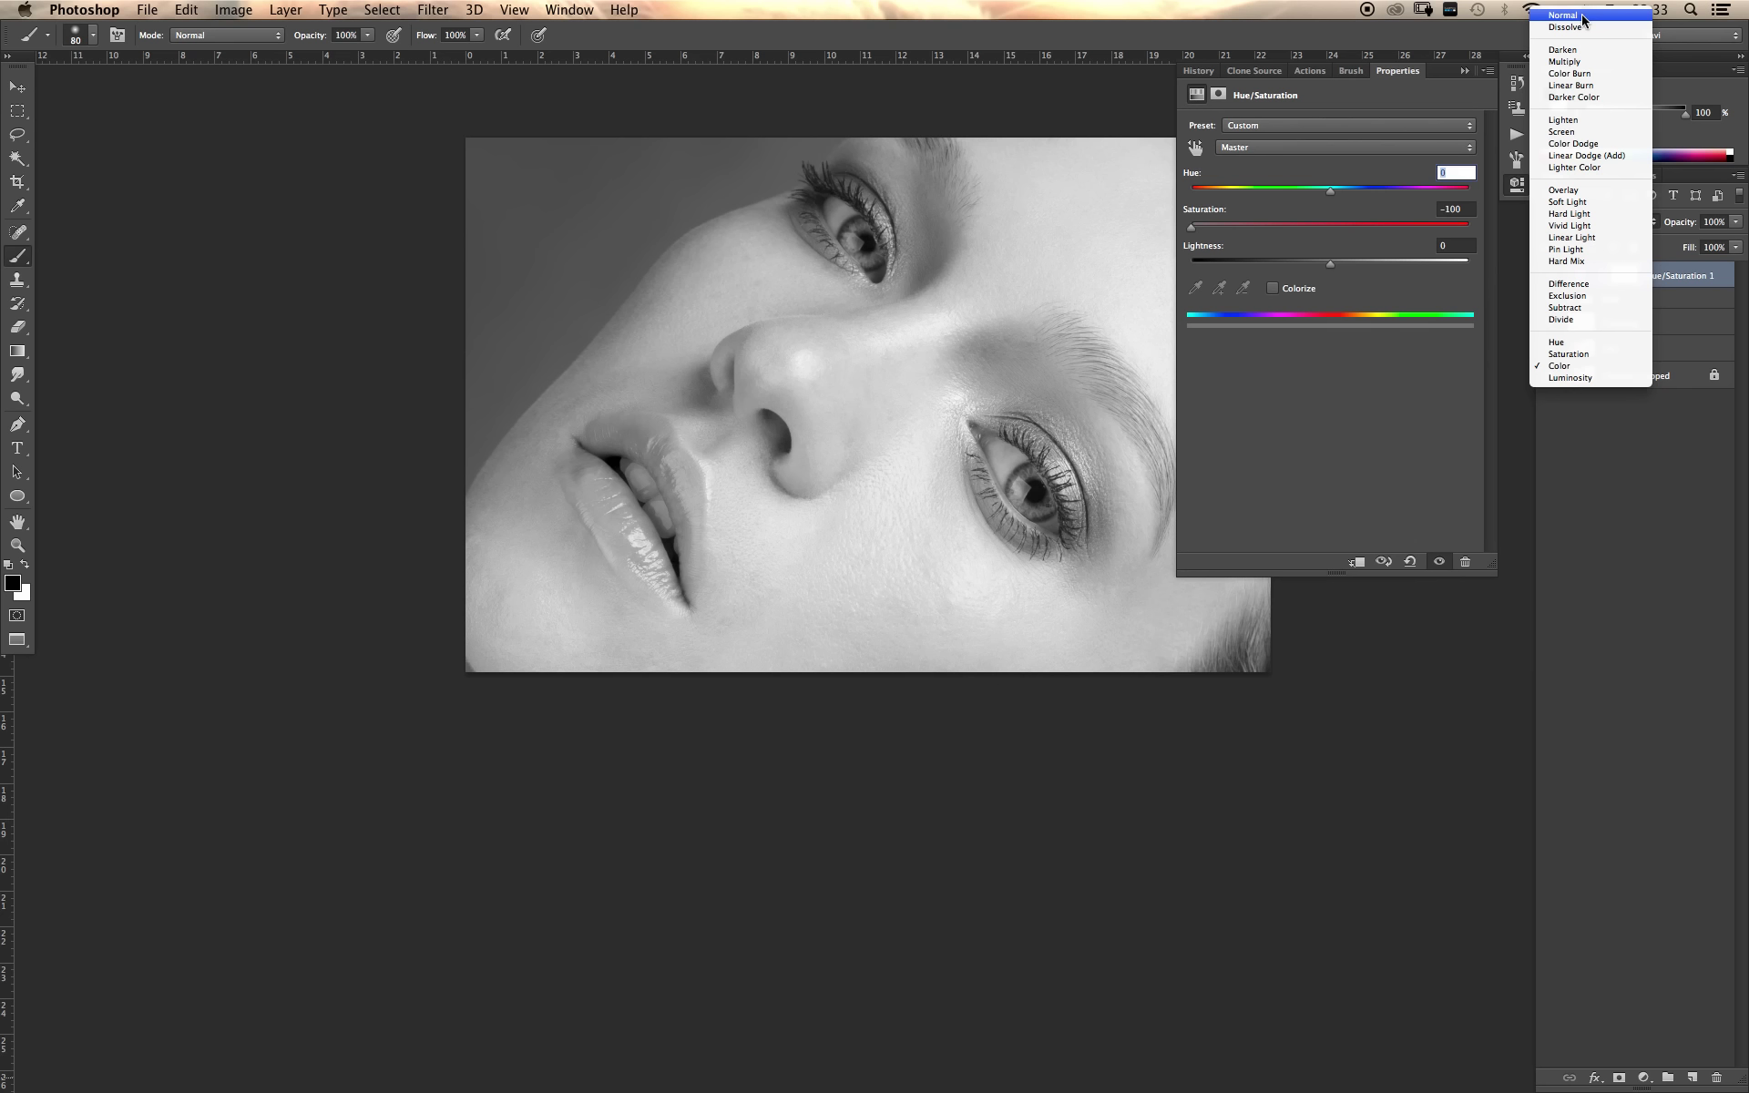
pyautogui.click(1581, 16)
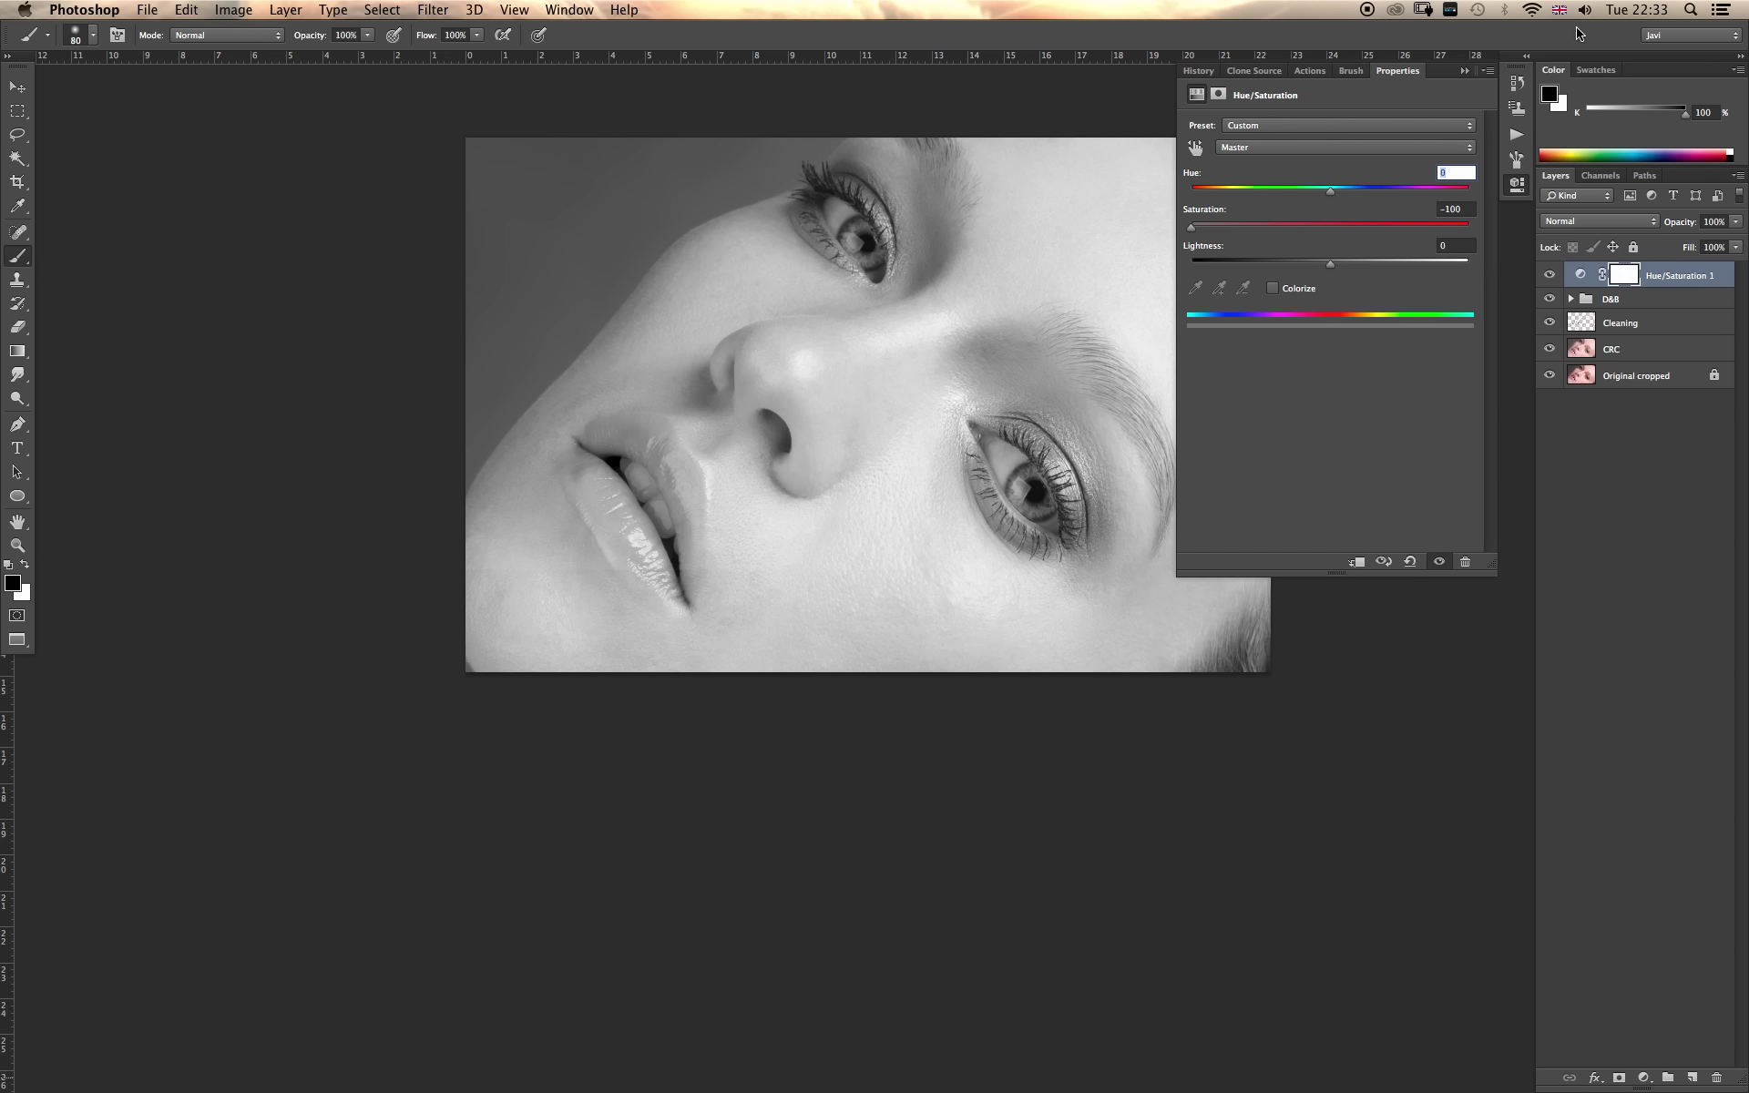
pyautogui.click(1588, 218)
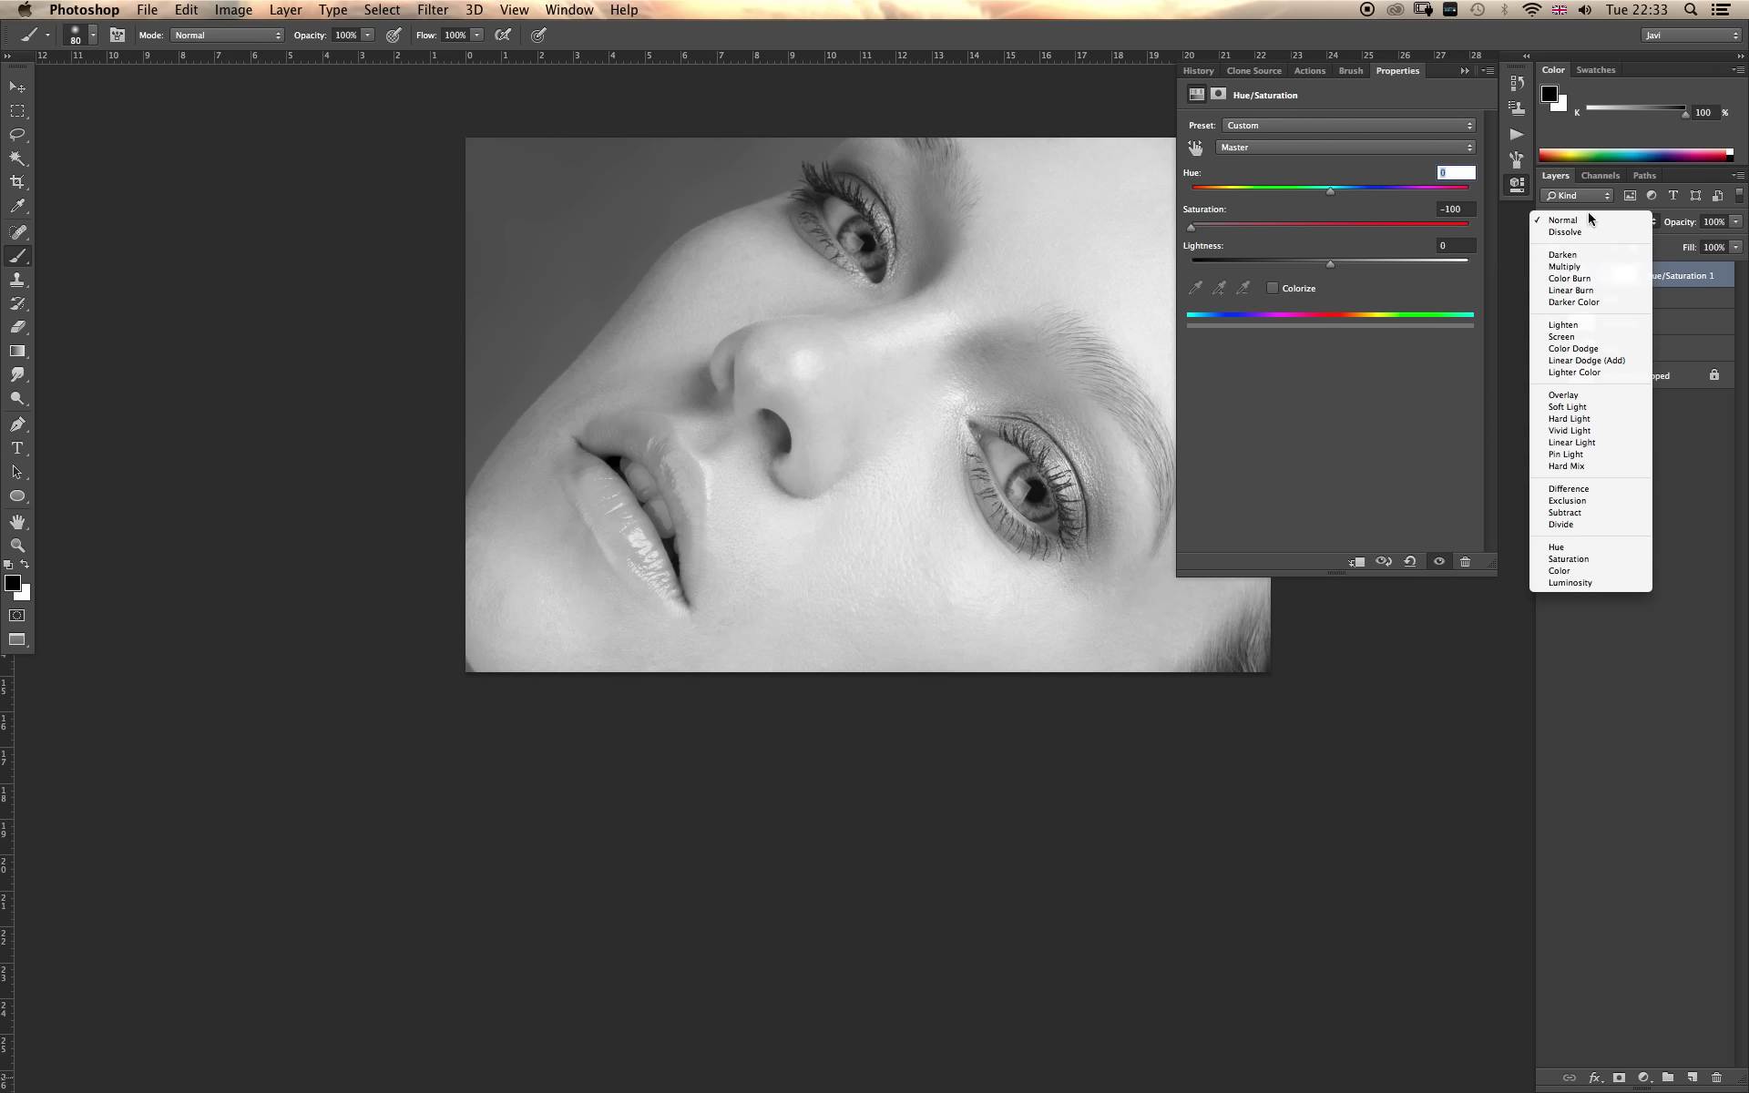
pyautogui.click(1559, 571)
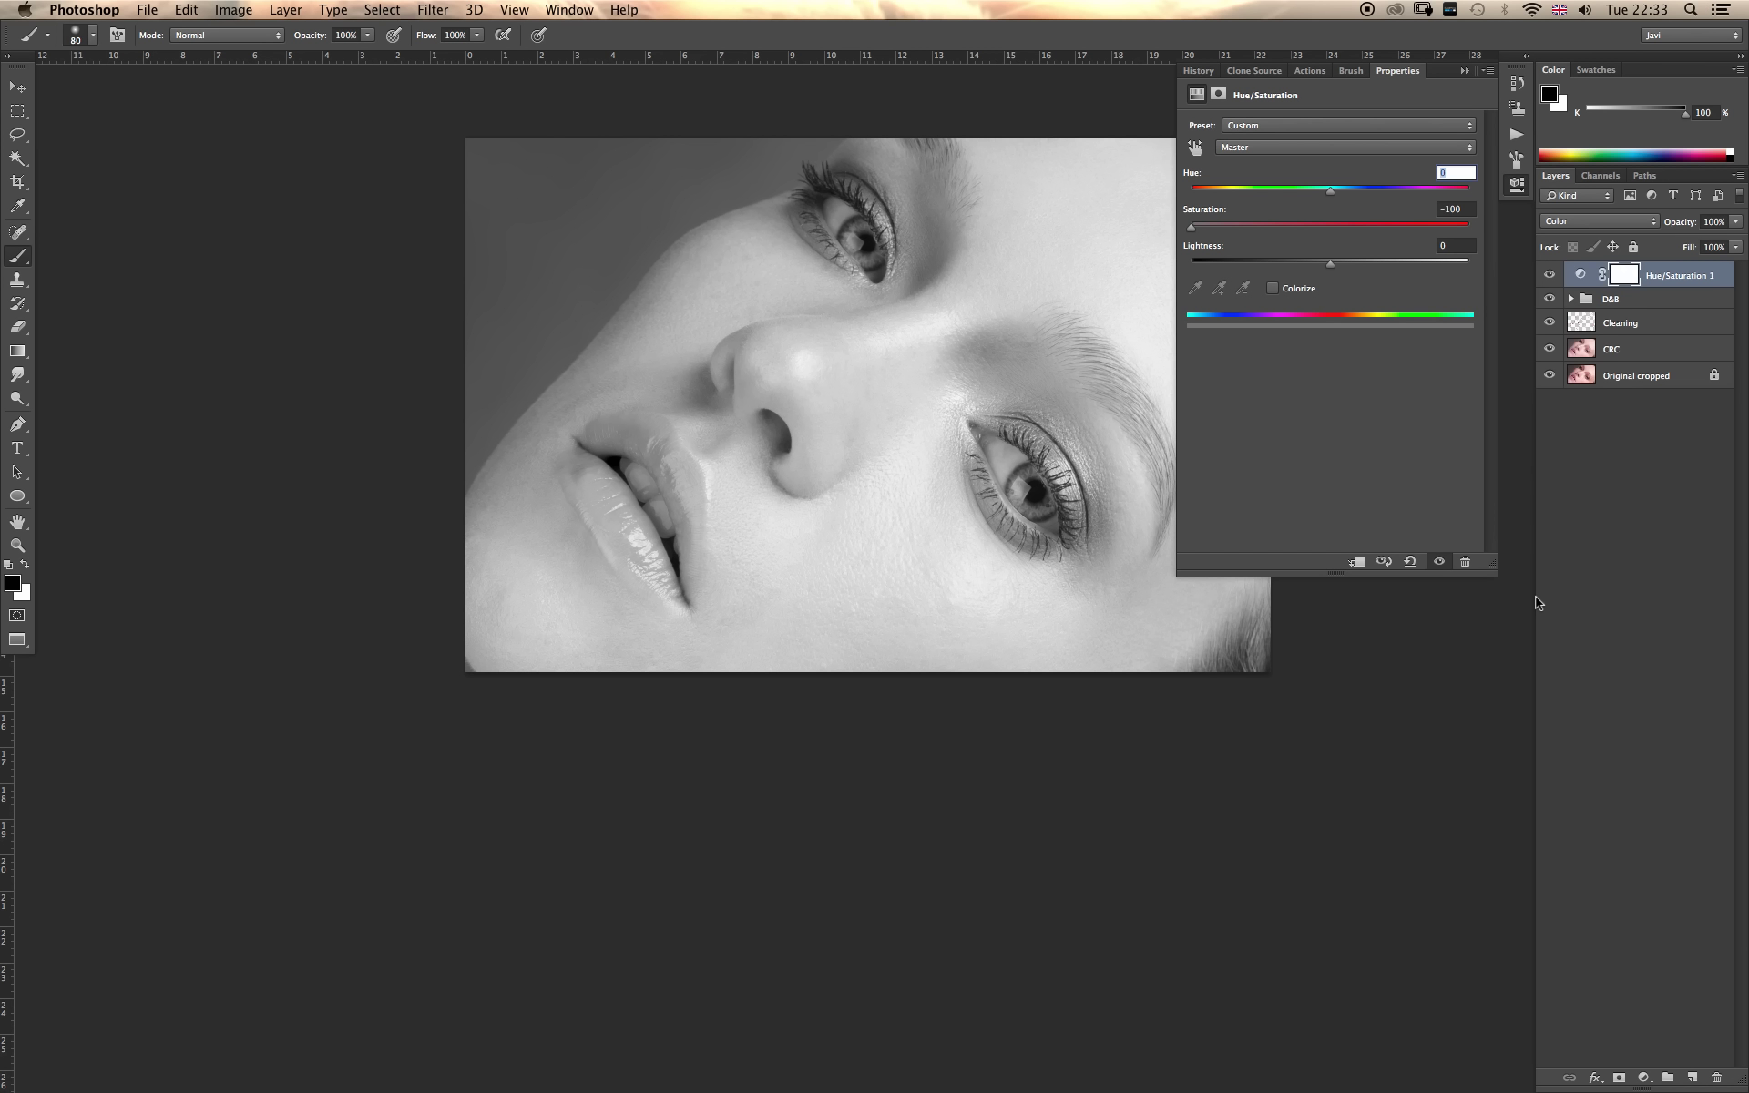
pyautogui.click(1643, 1078)
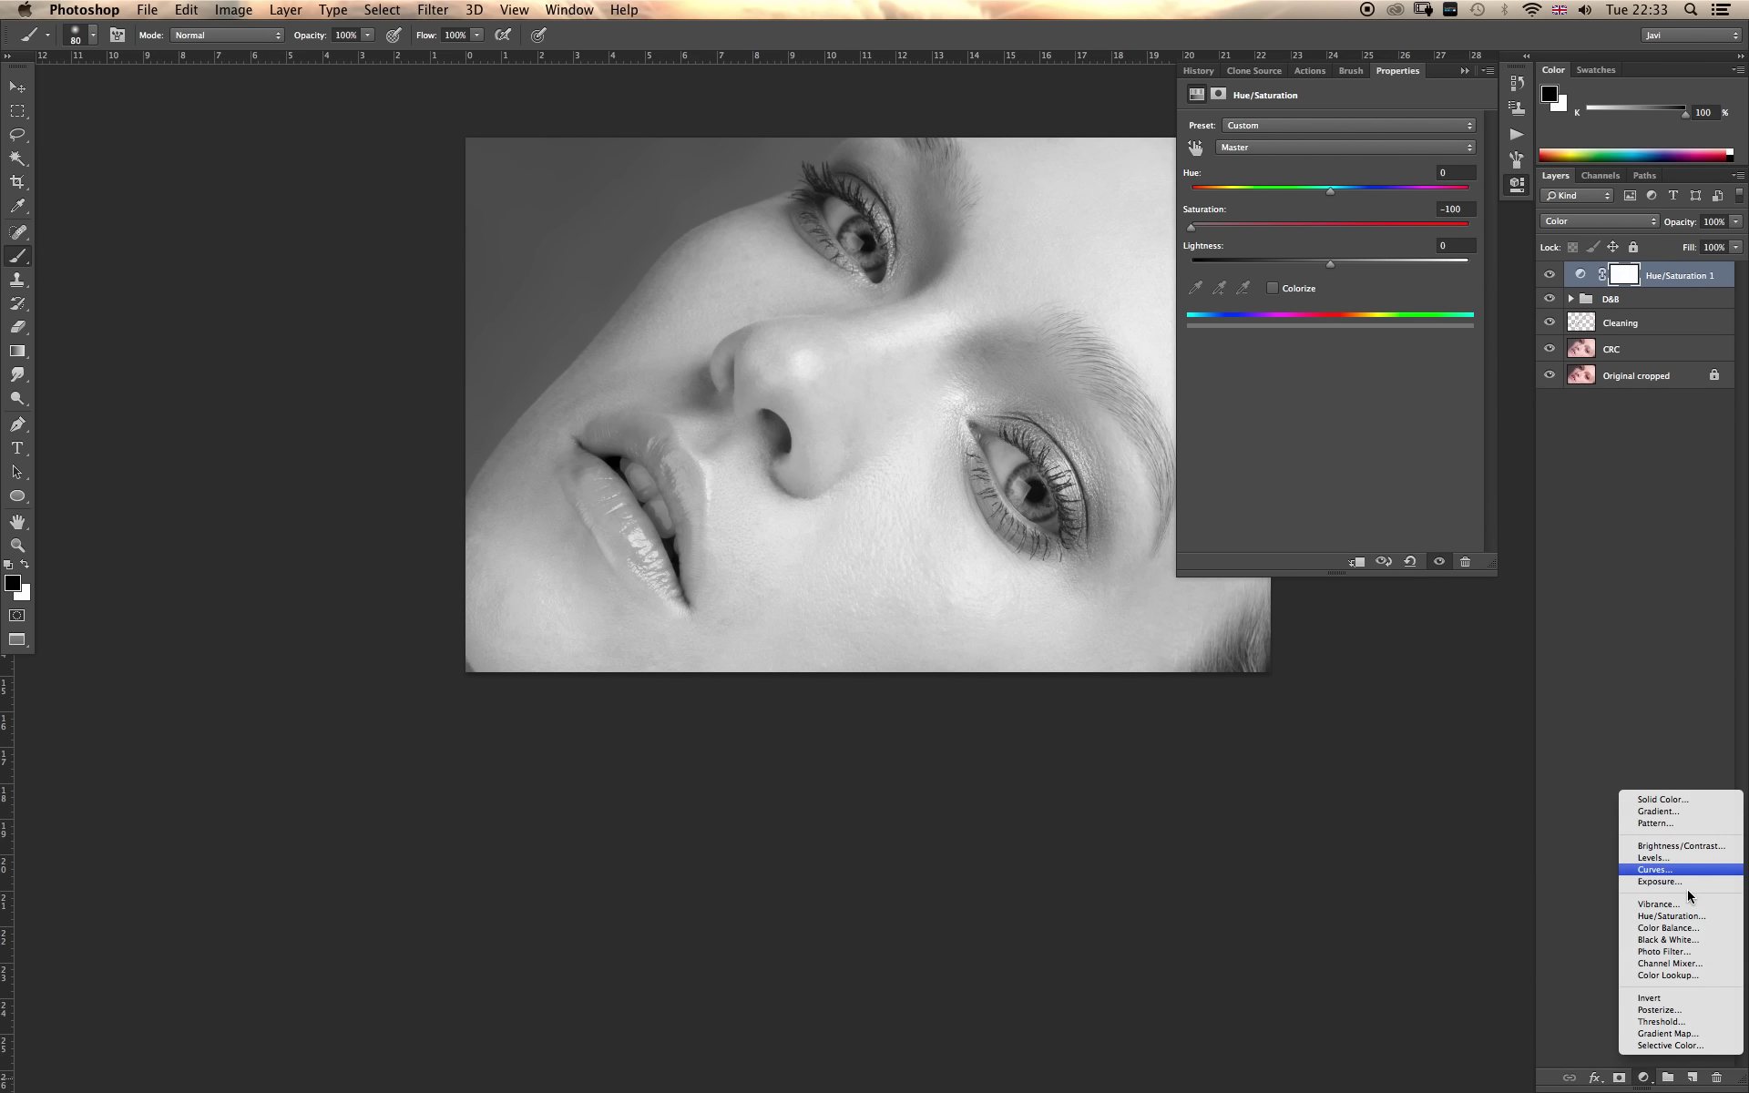
pyautogui.click(1676, 870)
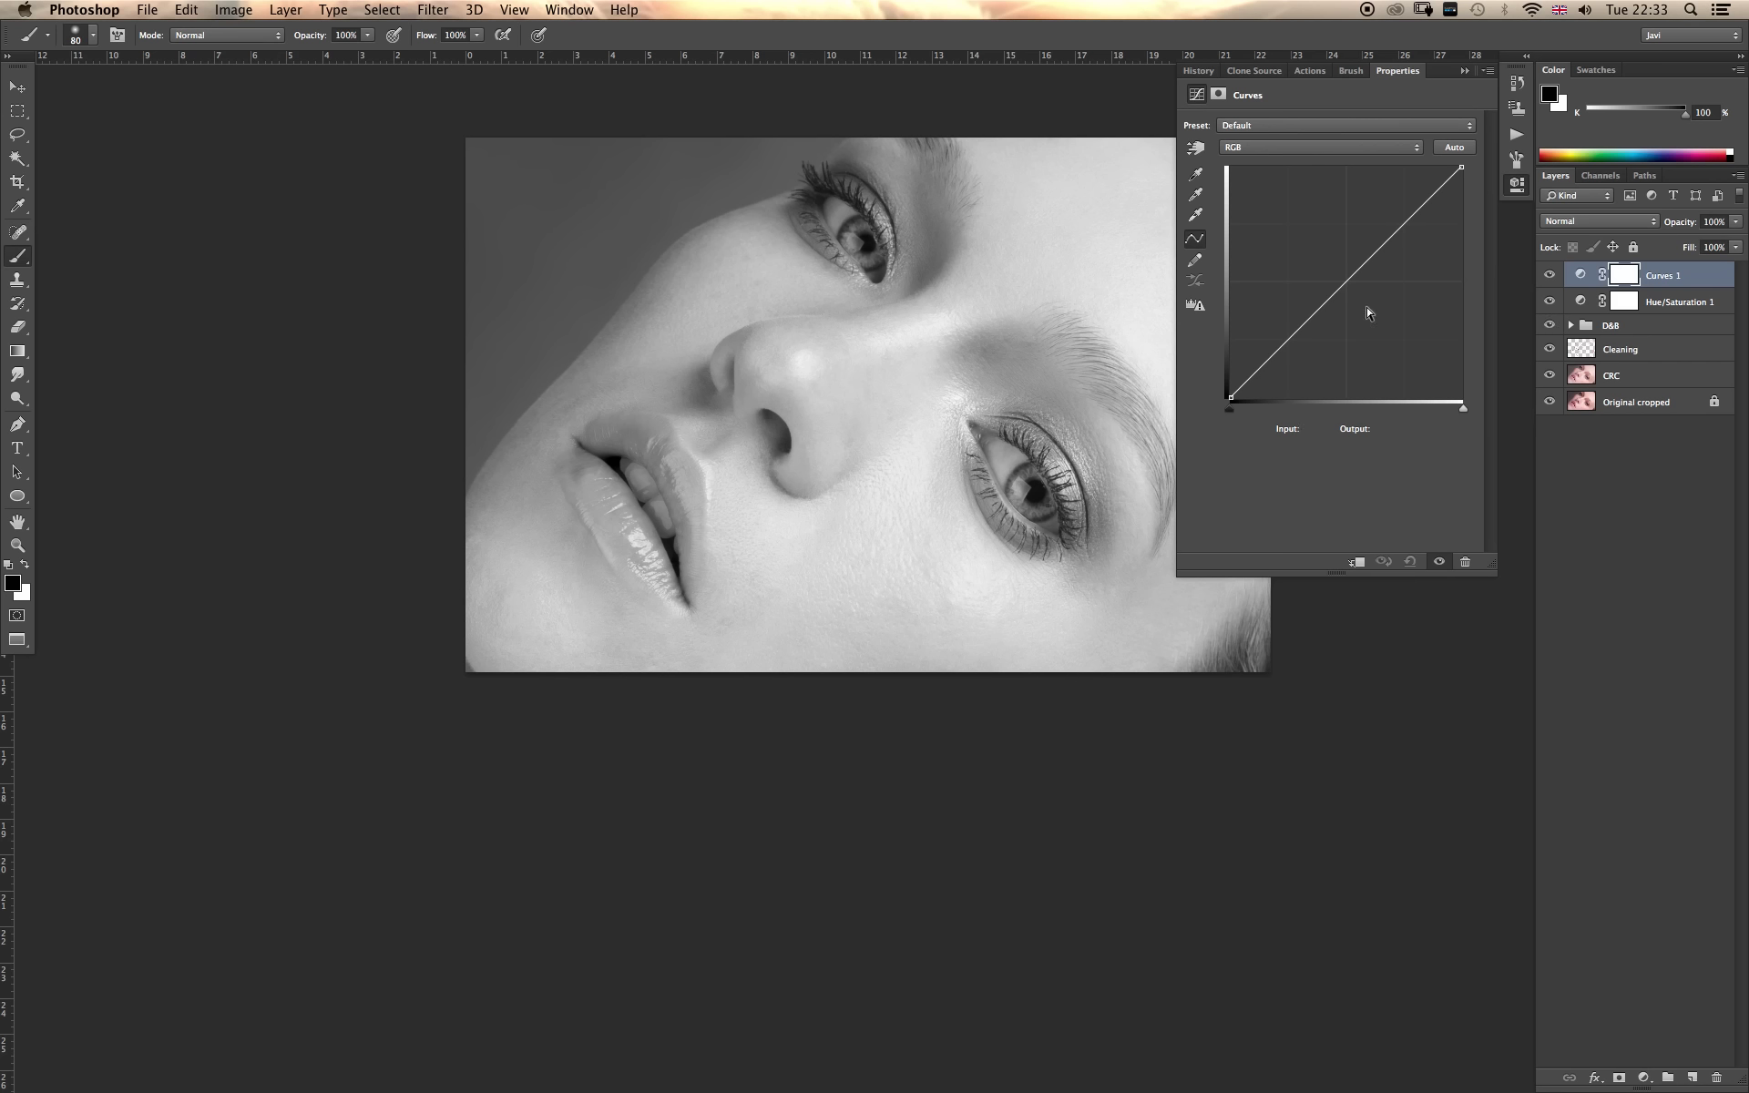
# Drag the Curves 1 midpoint down so input 127 maps to output 89.
pyautogui.moveTo(1345, 288); pyautogui.dragTo(1346, 316)
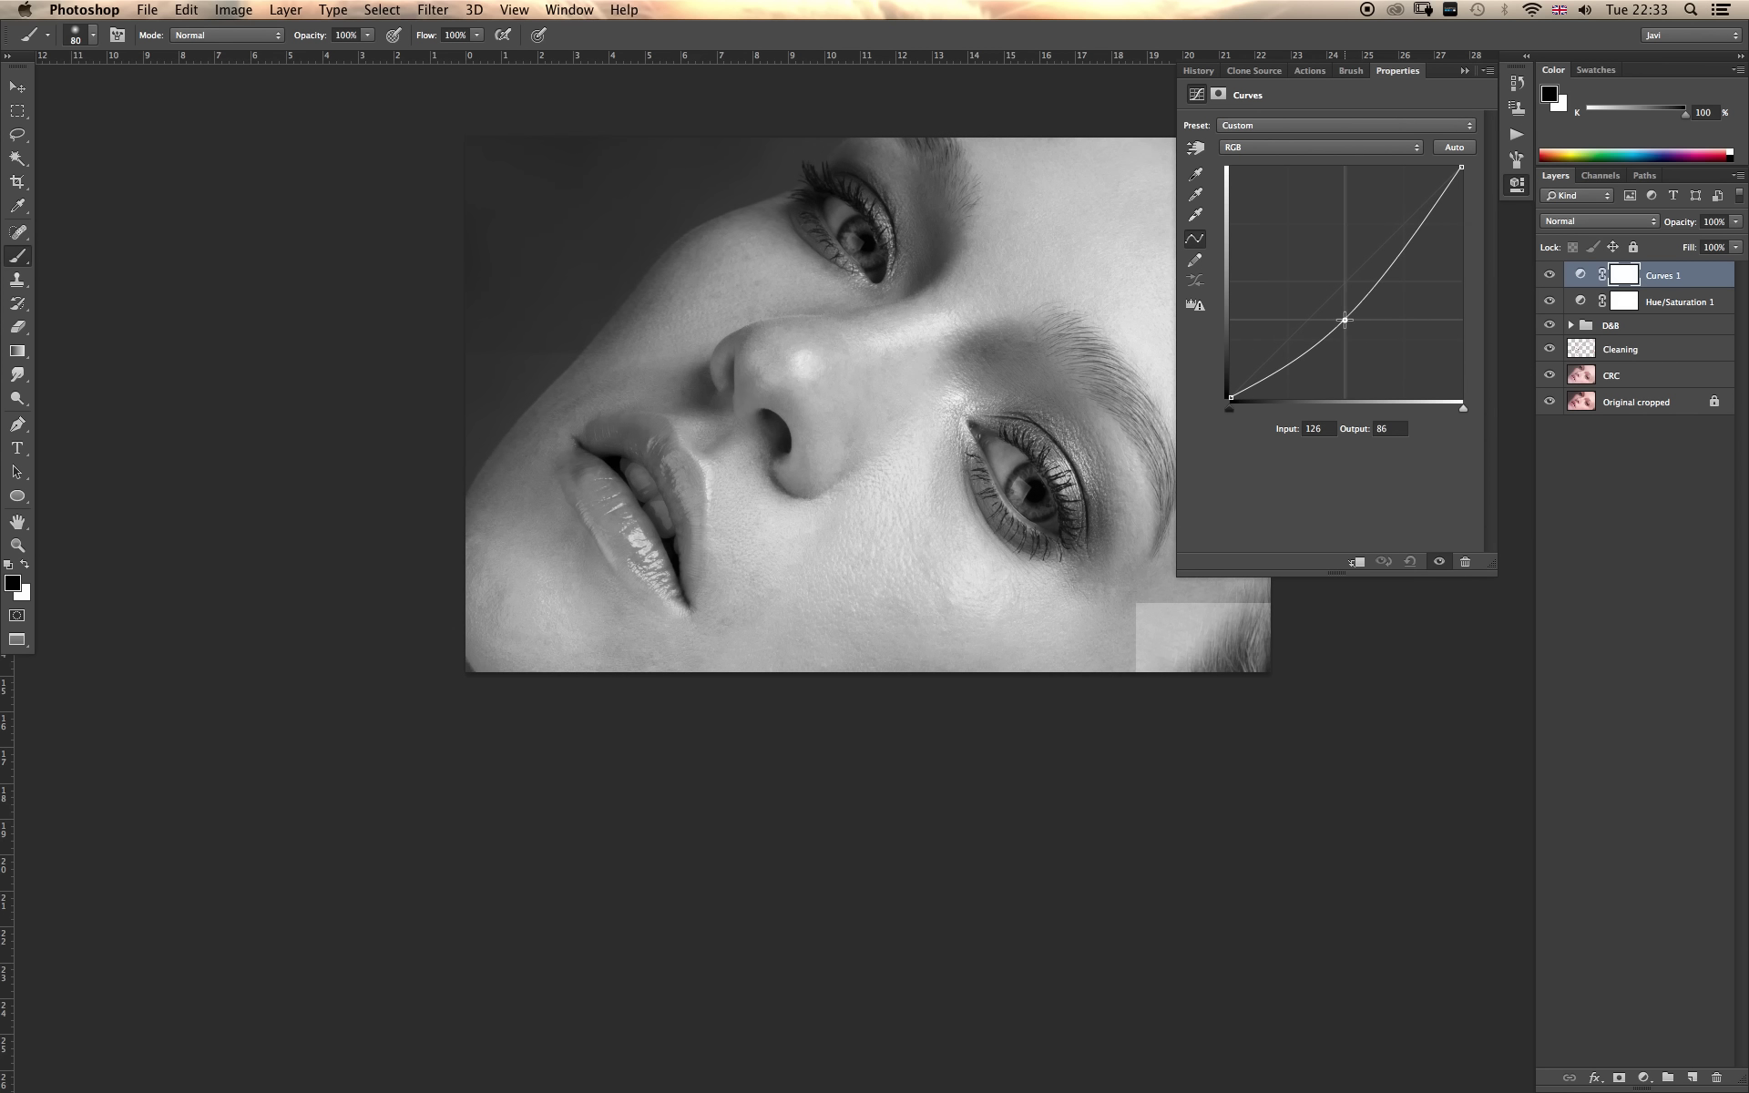
pyautogui.moveTo(1346, 316); pyautogui.dragTo(1353, 325)
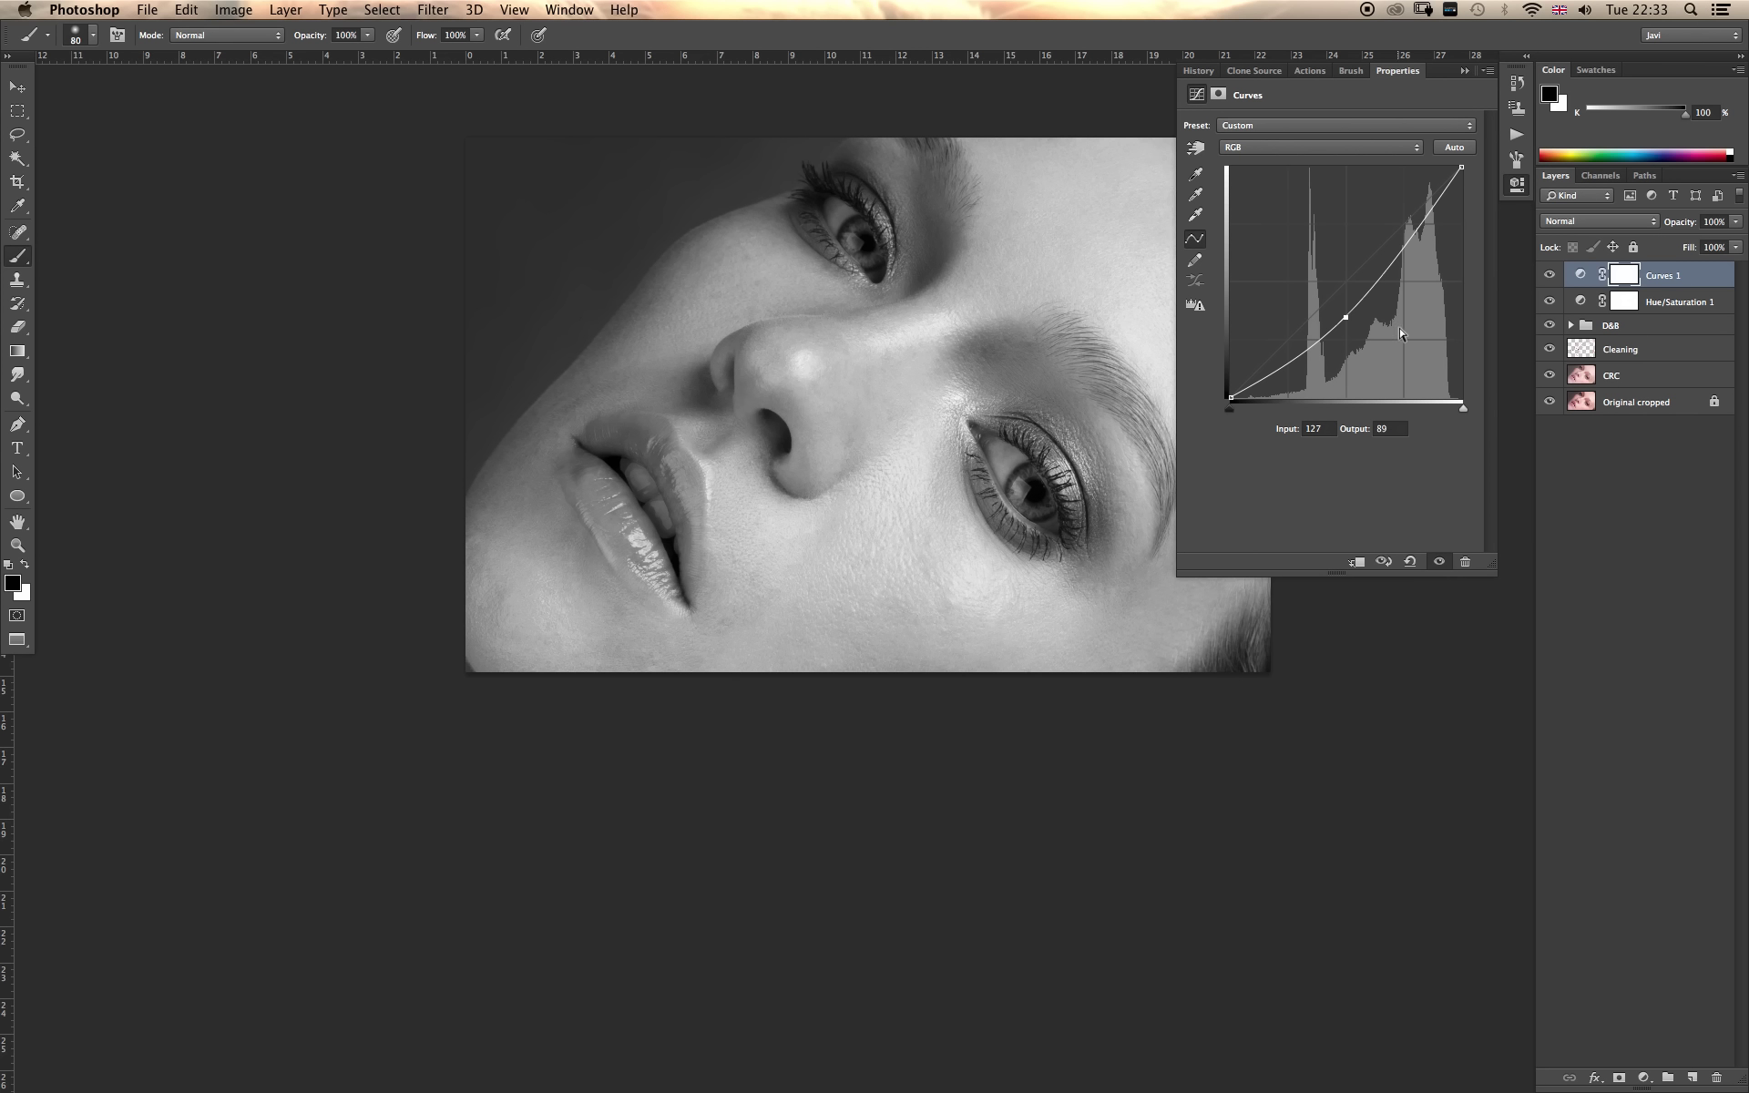
# Try Screen and then Normal blending on Curves 1 while adjusting the midpoint.
pyautogui.click(1576, 224)
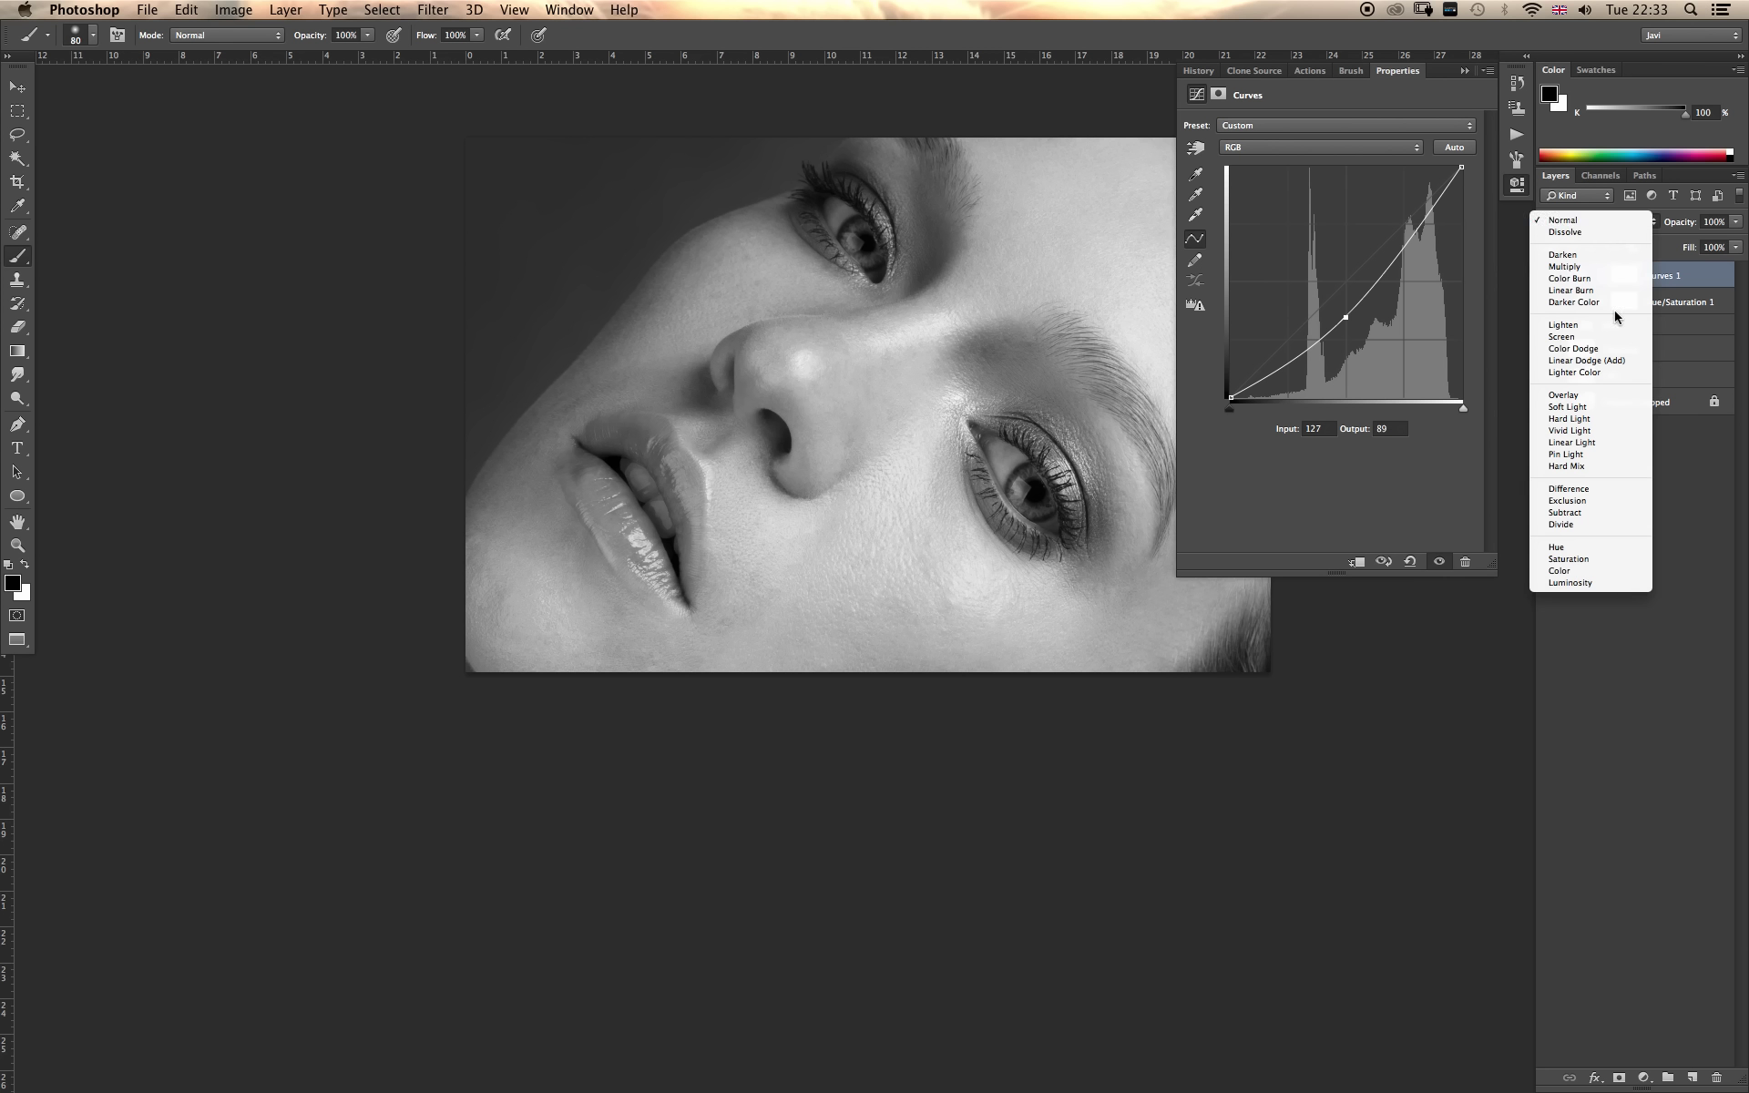
pyautogui.click(1589, 337)
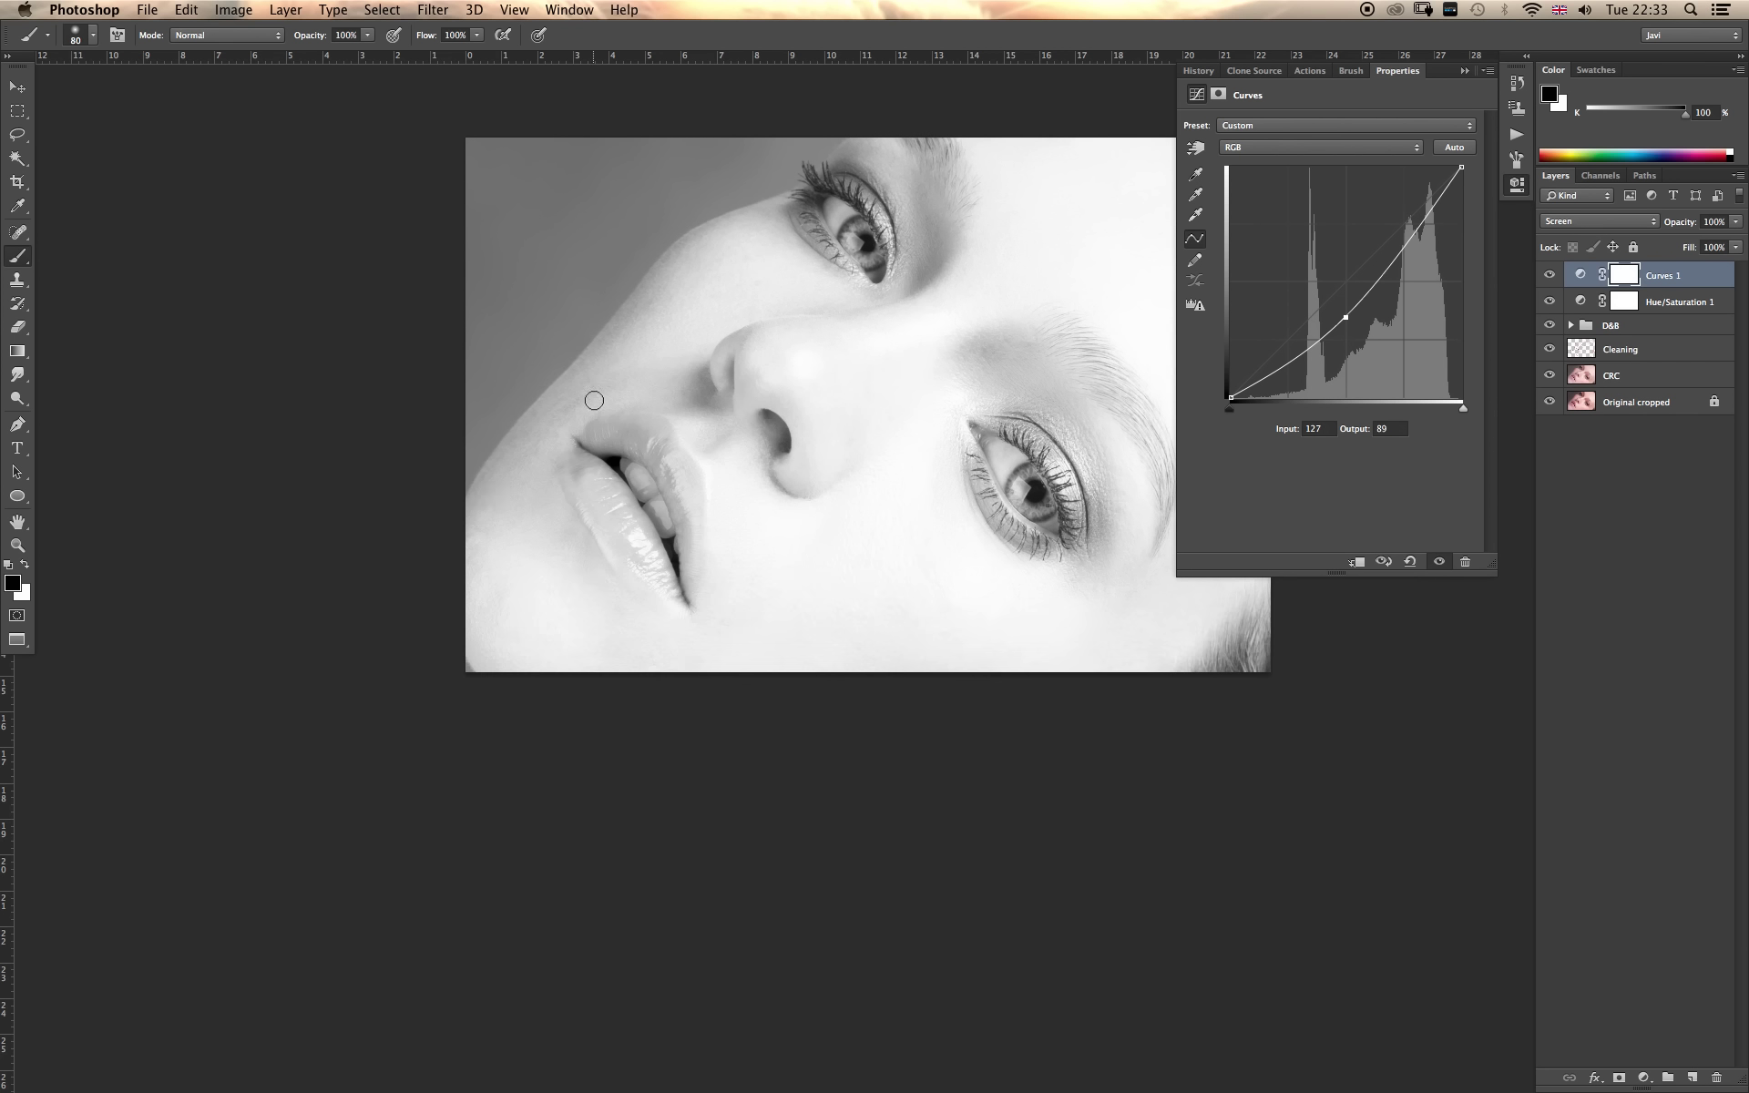
pyautogui.moveTo(1345, 317); pyautogui.dragTo(1347, 337)
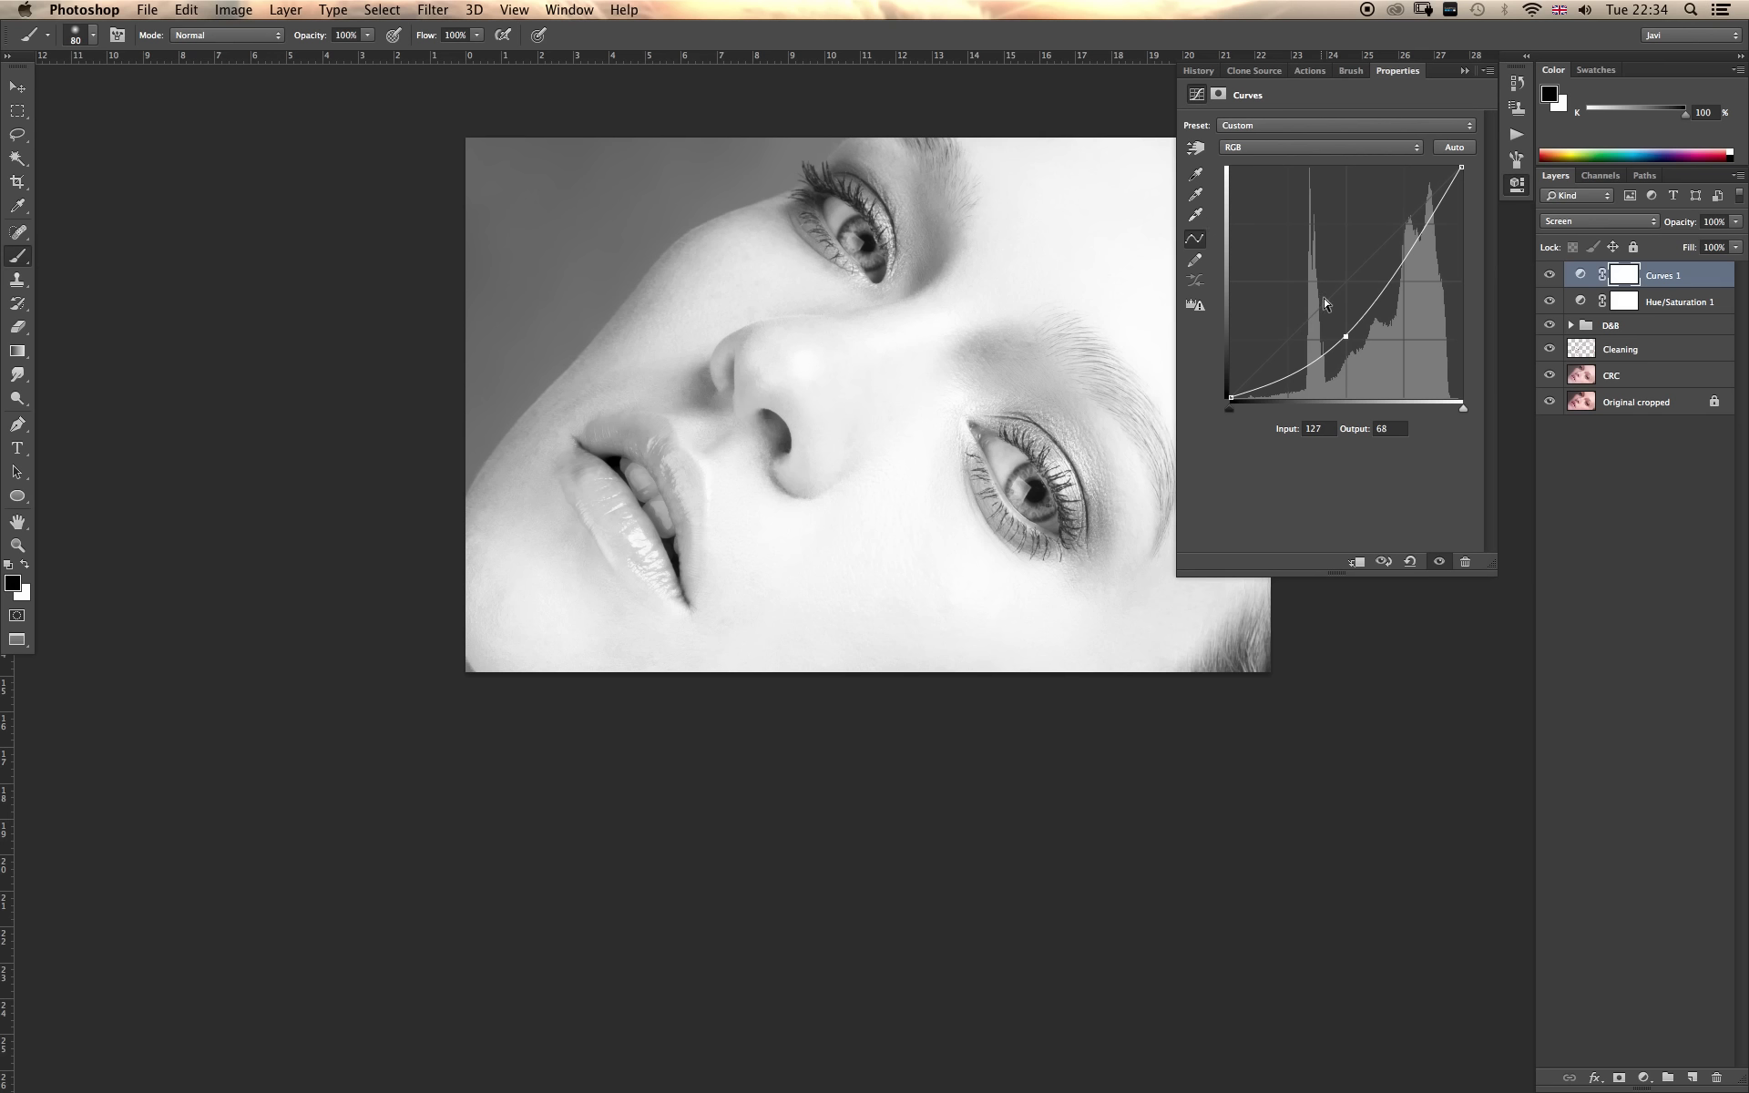
pyautogui.click(1580, 221)
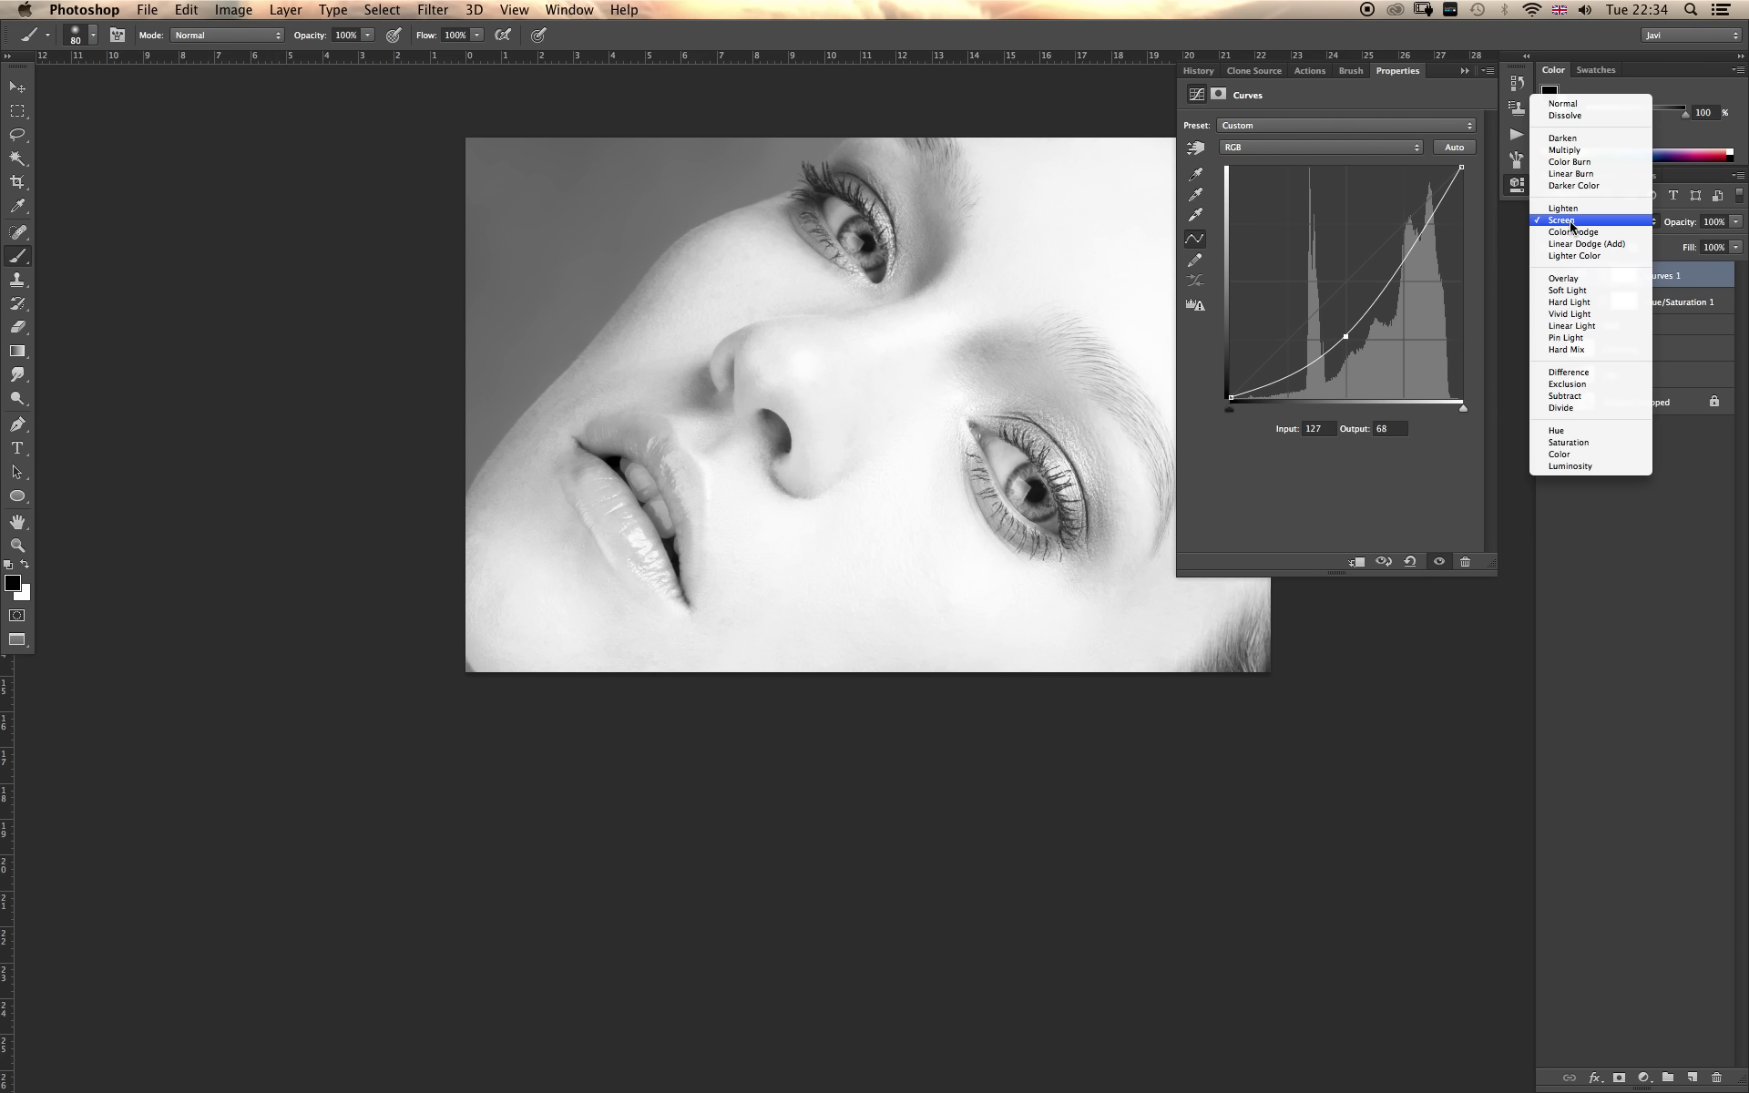
pyautogui.click(1576, 101)
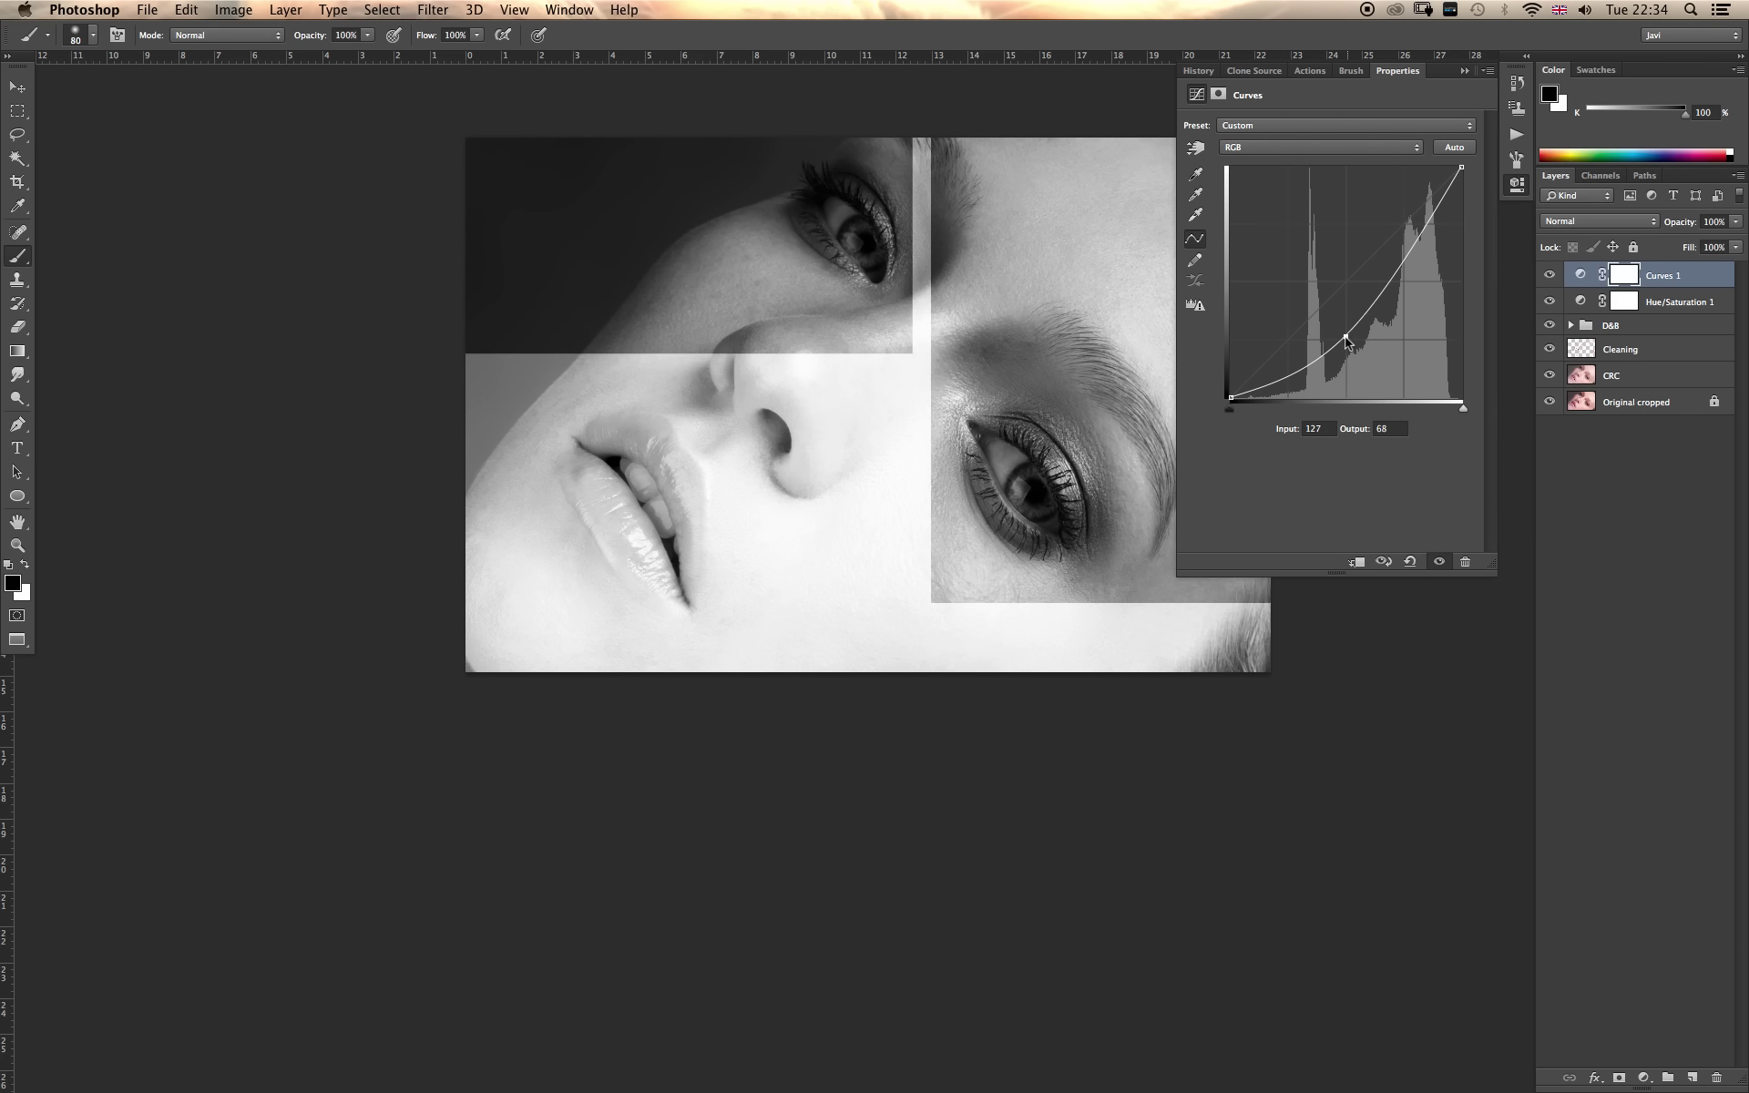
pyautogui.moveTo(1346, 339); pyautogui.dragTo(1346, 316)
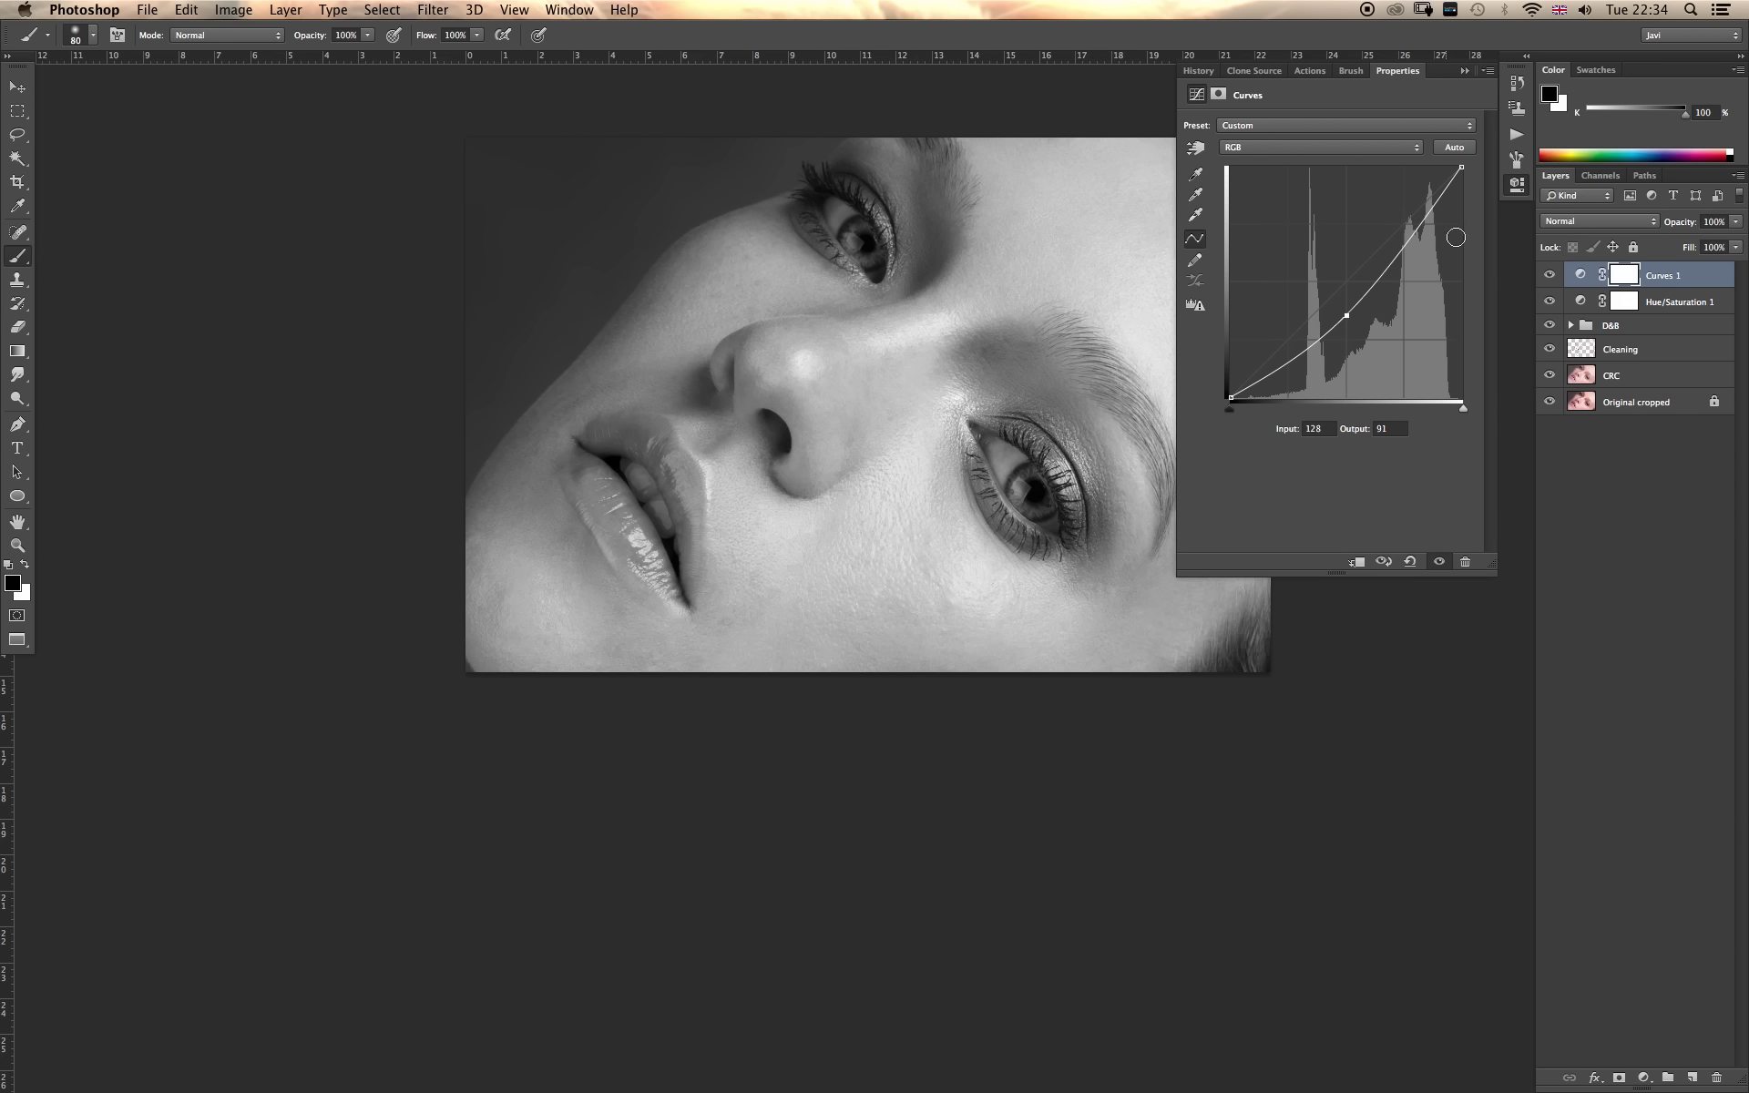
# Set Curves 1 to Multiply, move its midpoint to input 113, output 80, and close Properties.
pyautogui.click(1594, 222)
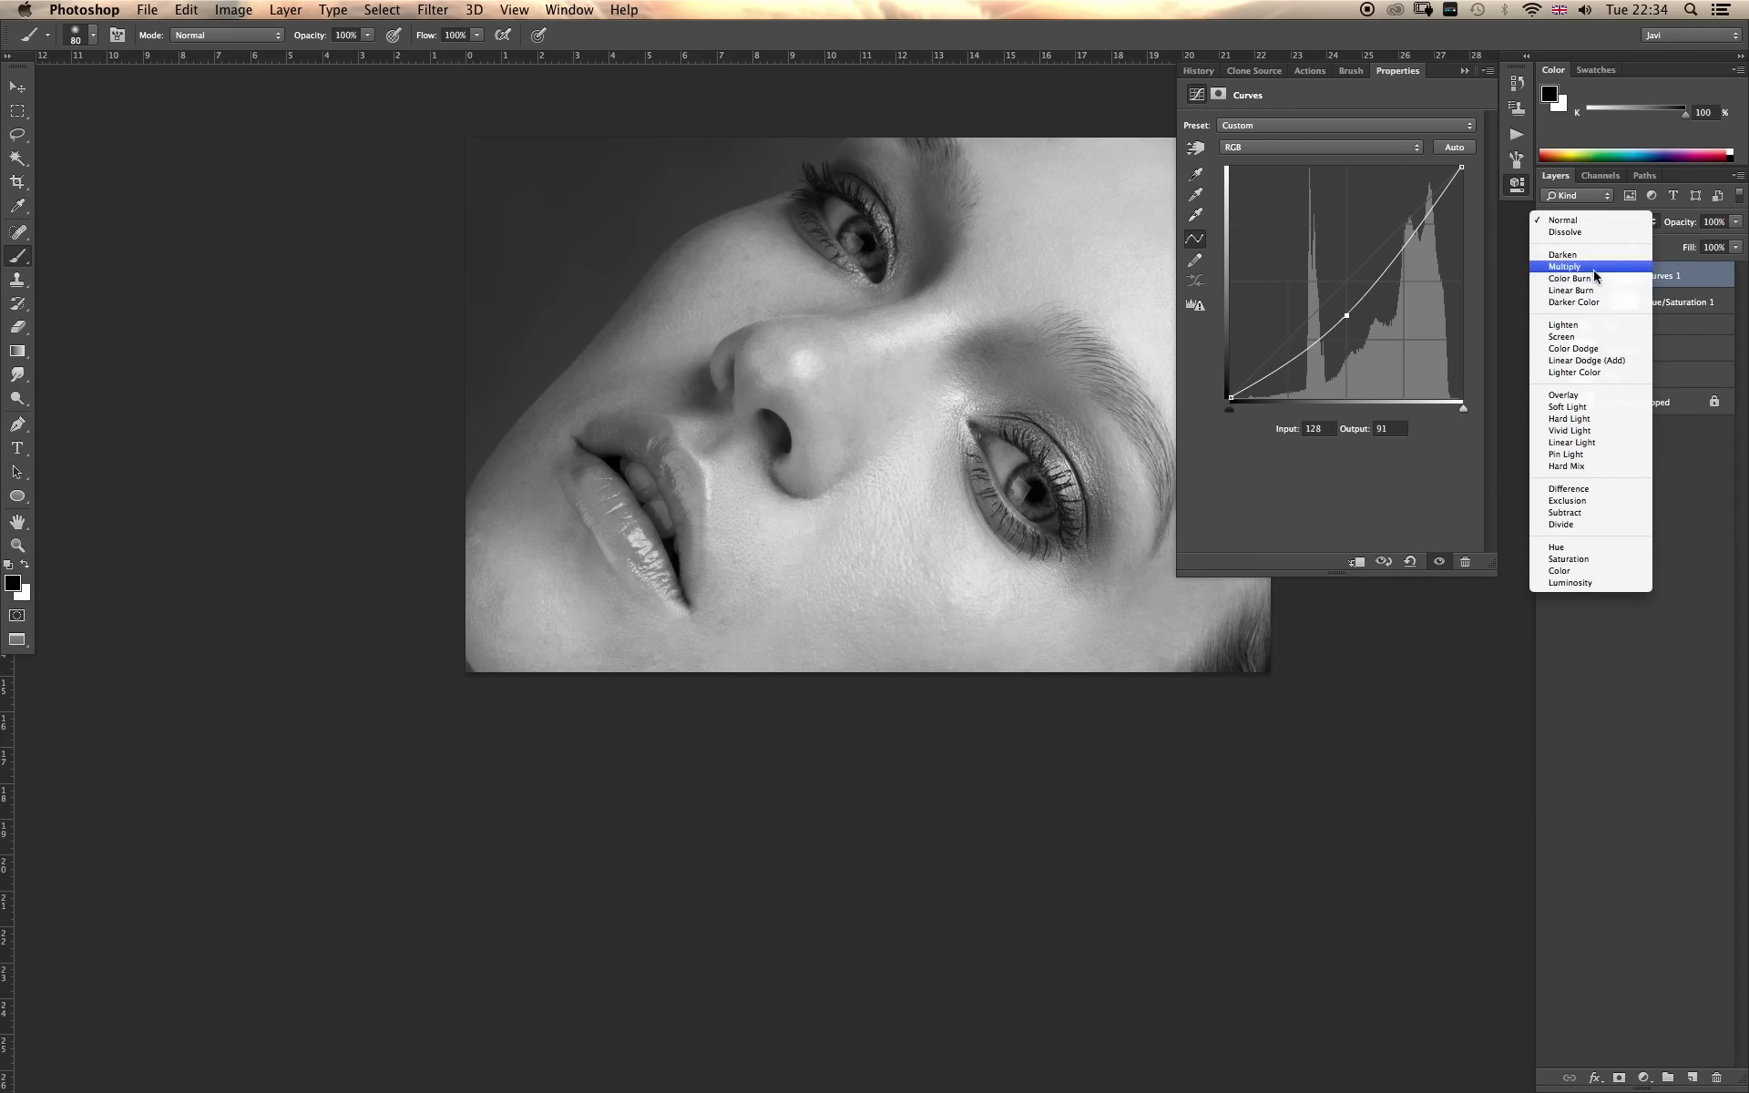
pyautogui.click(1593, 269)
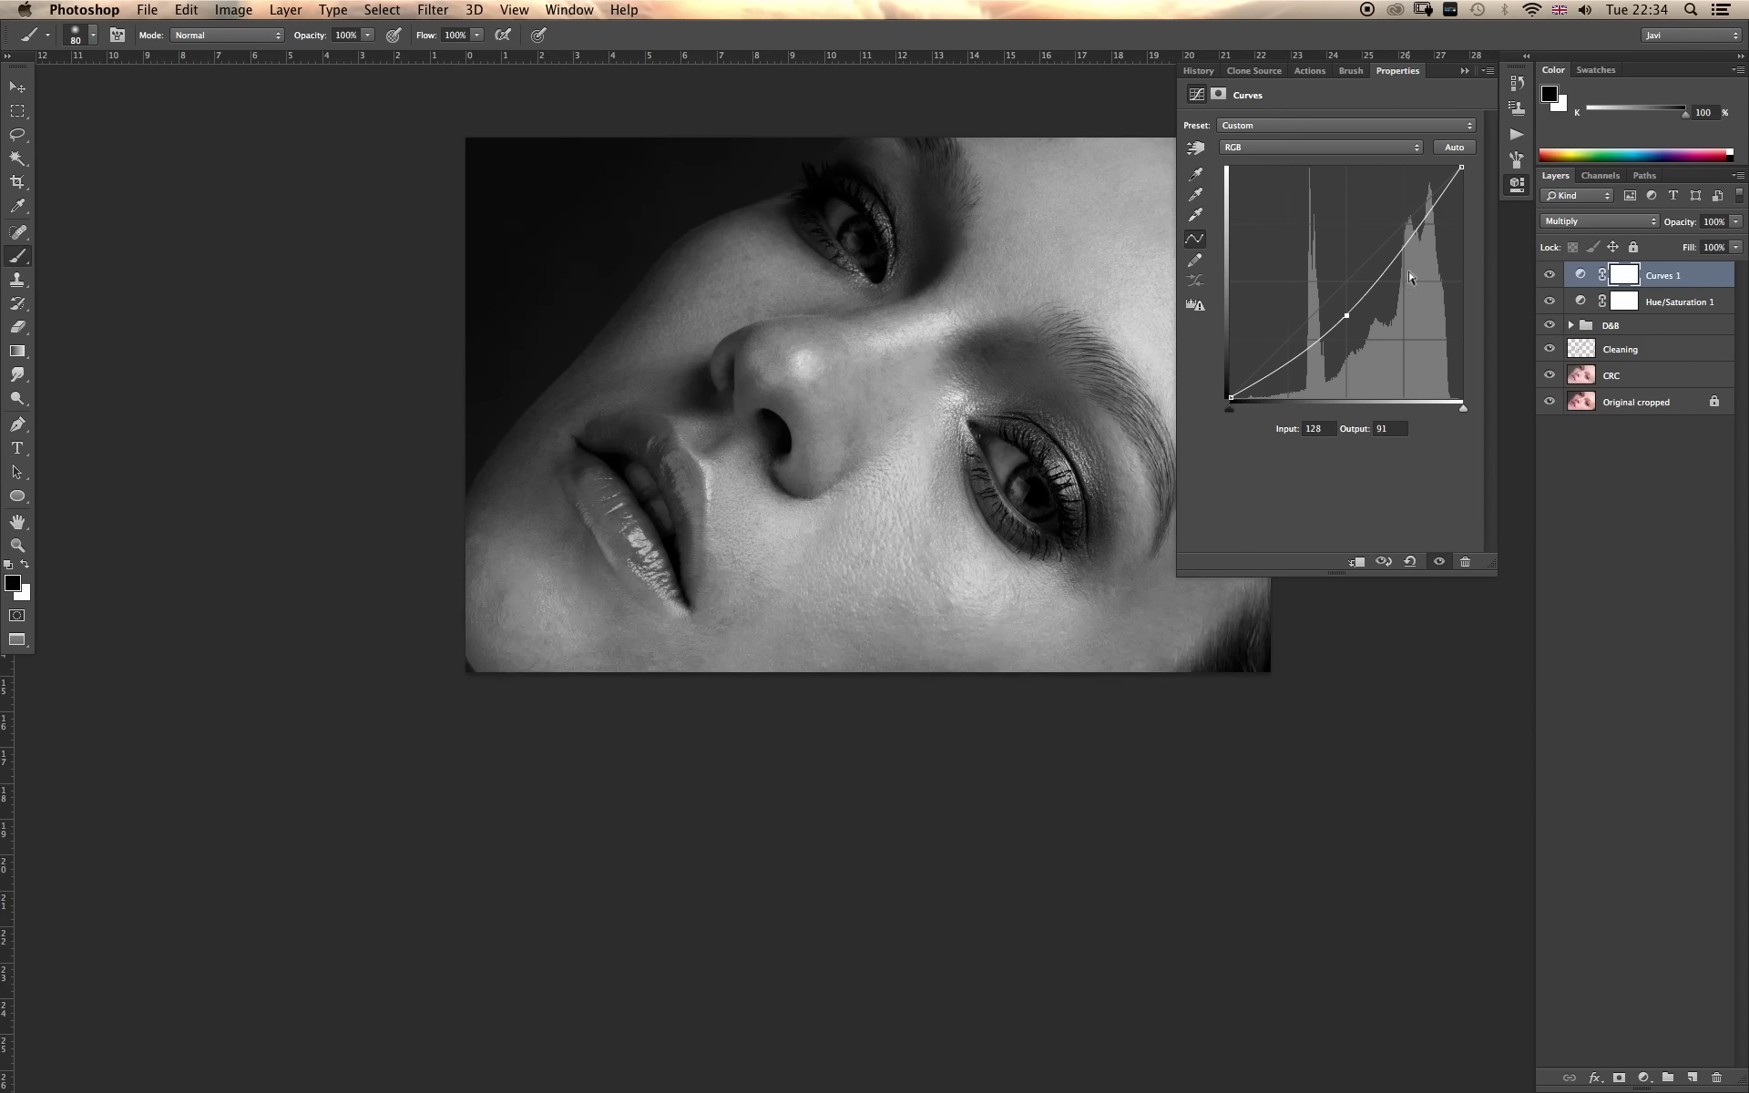
pyautogui.moveTo(1347, 315); pyautogui.dragTo(1352, 325)
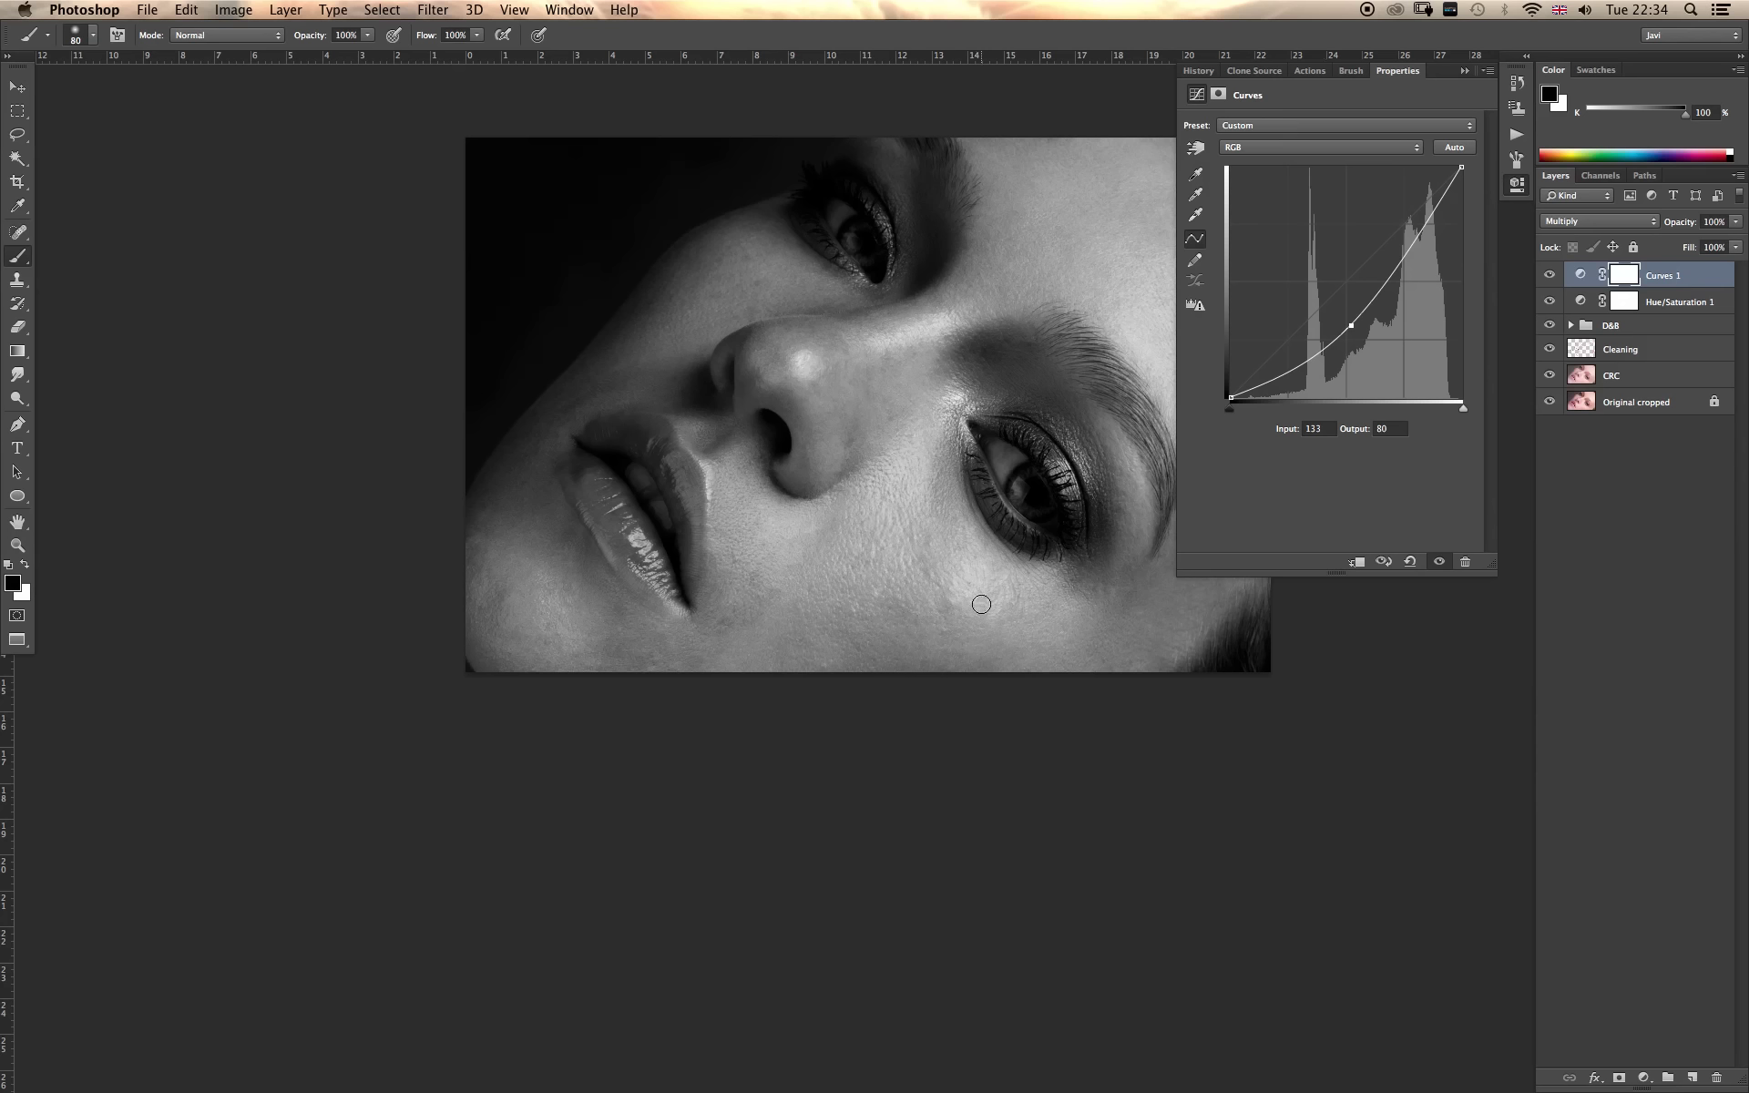
pyautogui.click(1464, 70)
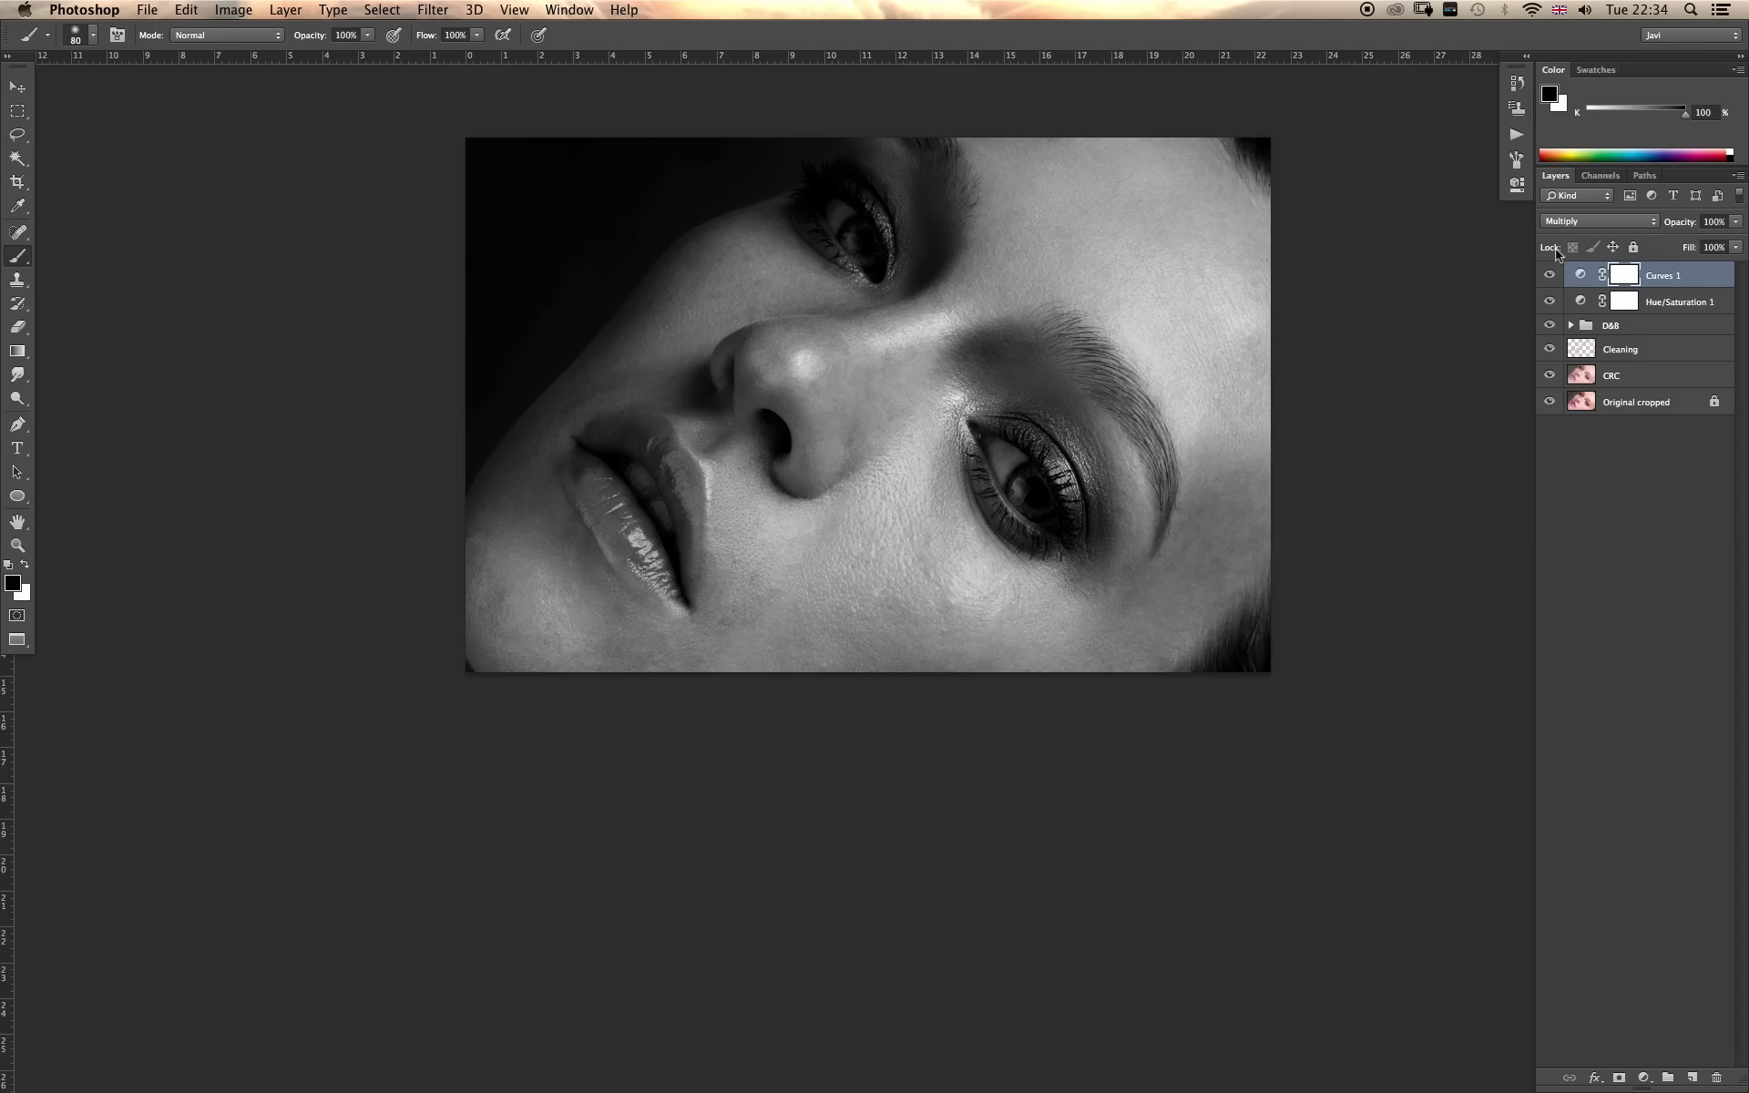
# Expand the D&B group, shrink the brush slightly, and set Curves 1 to Luminosity blending.
pyautogui.click(1570, 325)
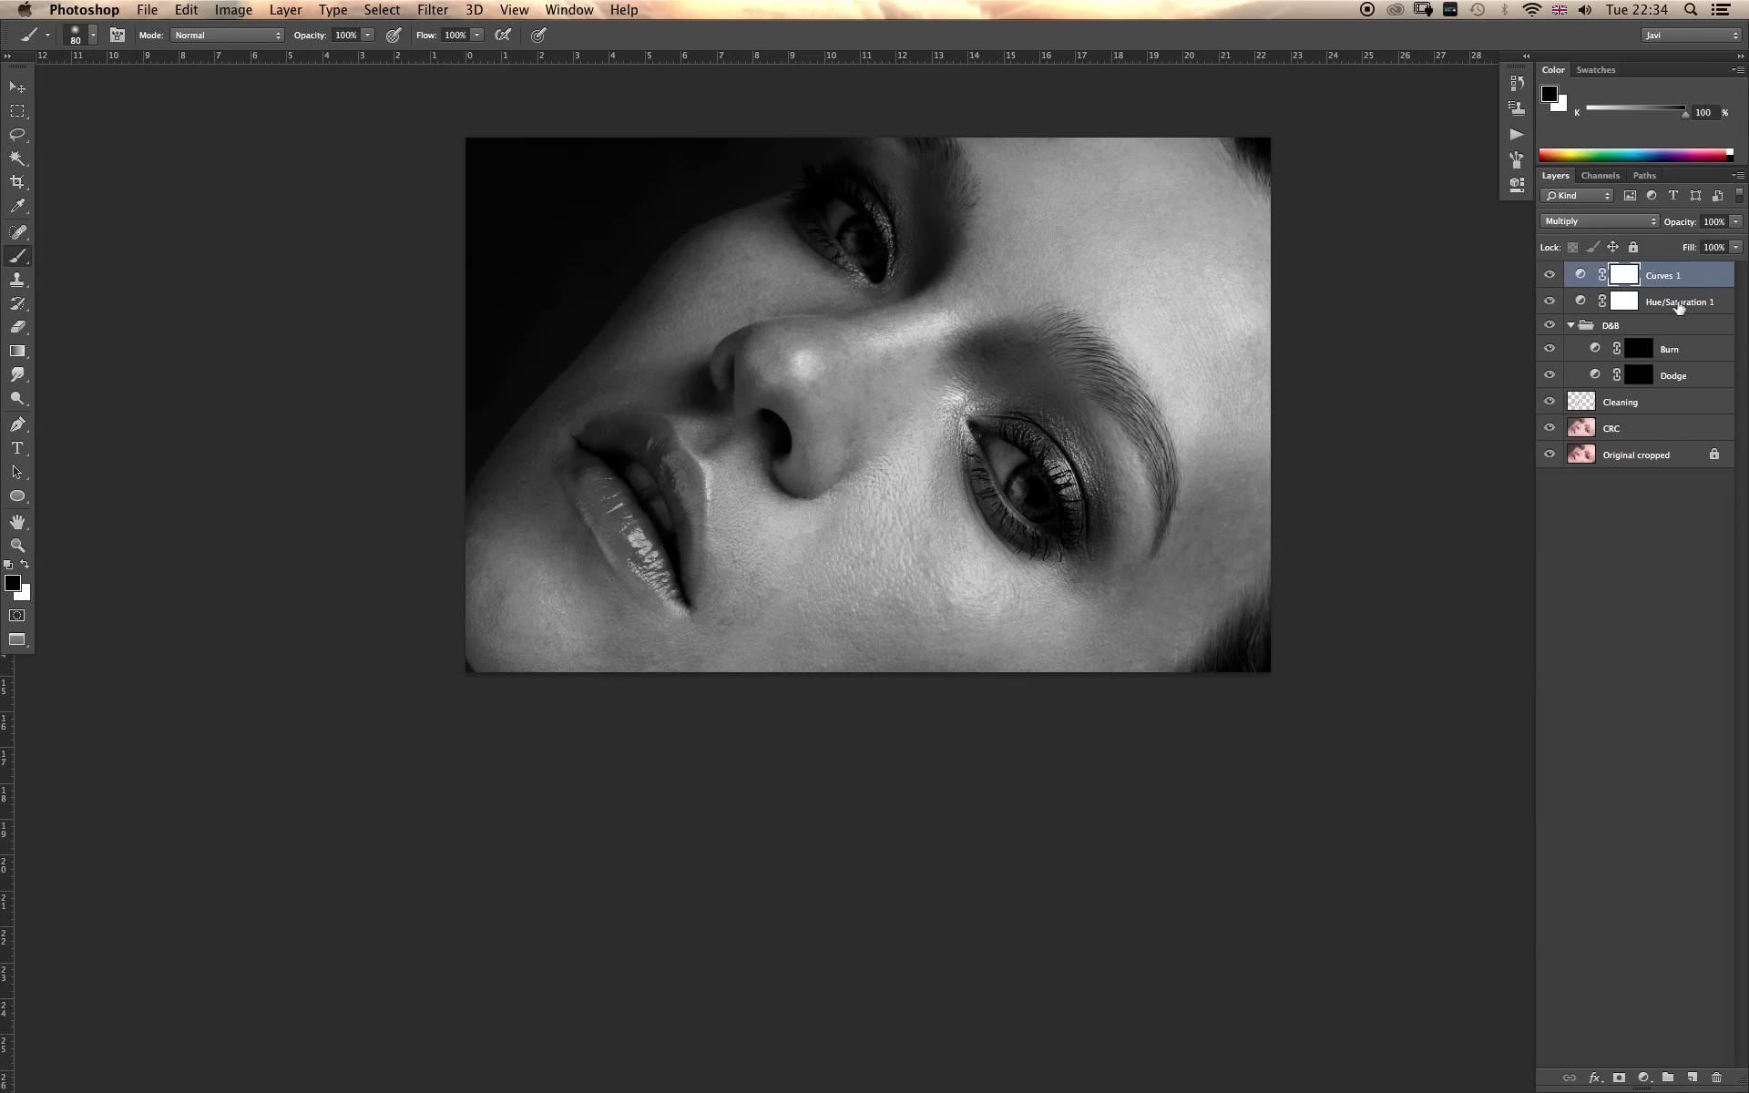
pyautogui.press('[')
pyautogui.click(1585, 223)
pyautogui.click(1587, 174)
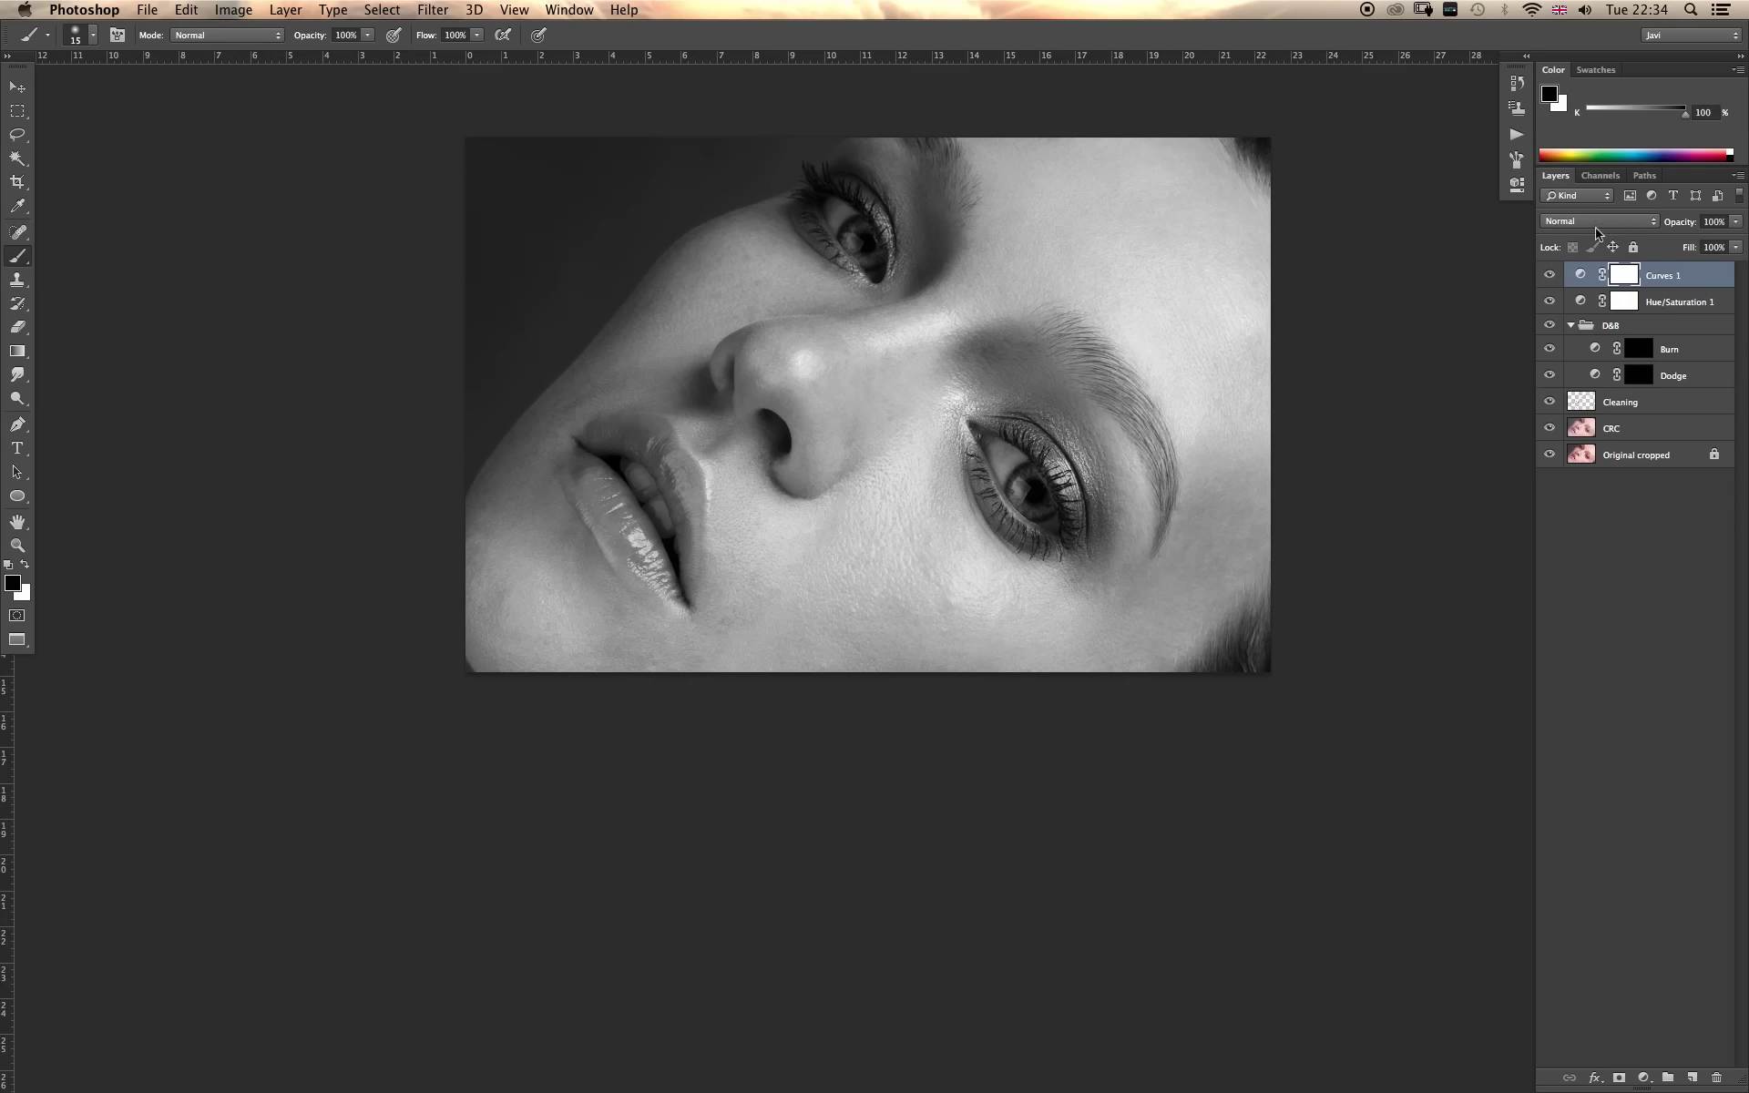
pyautogui.click(1570, 221)
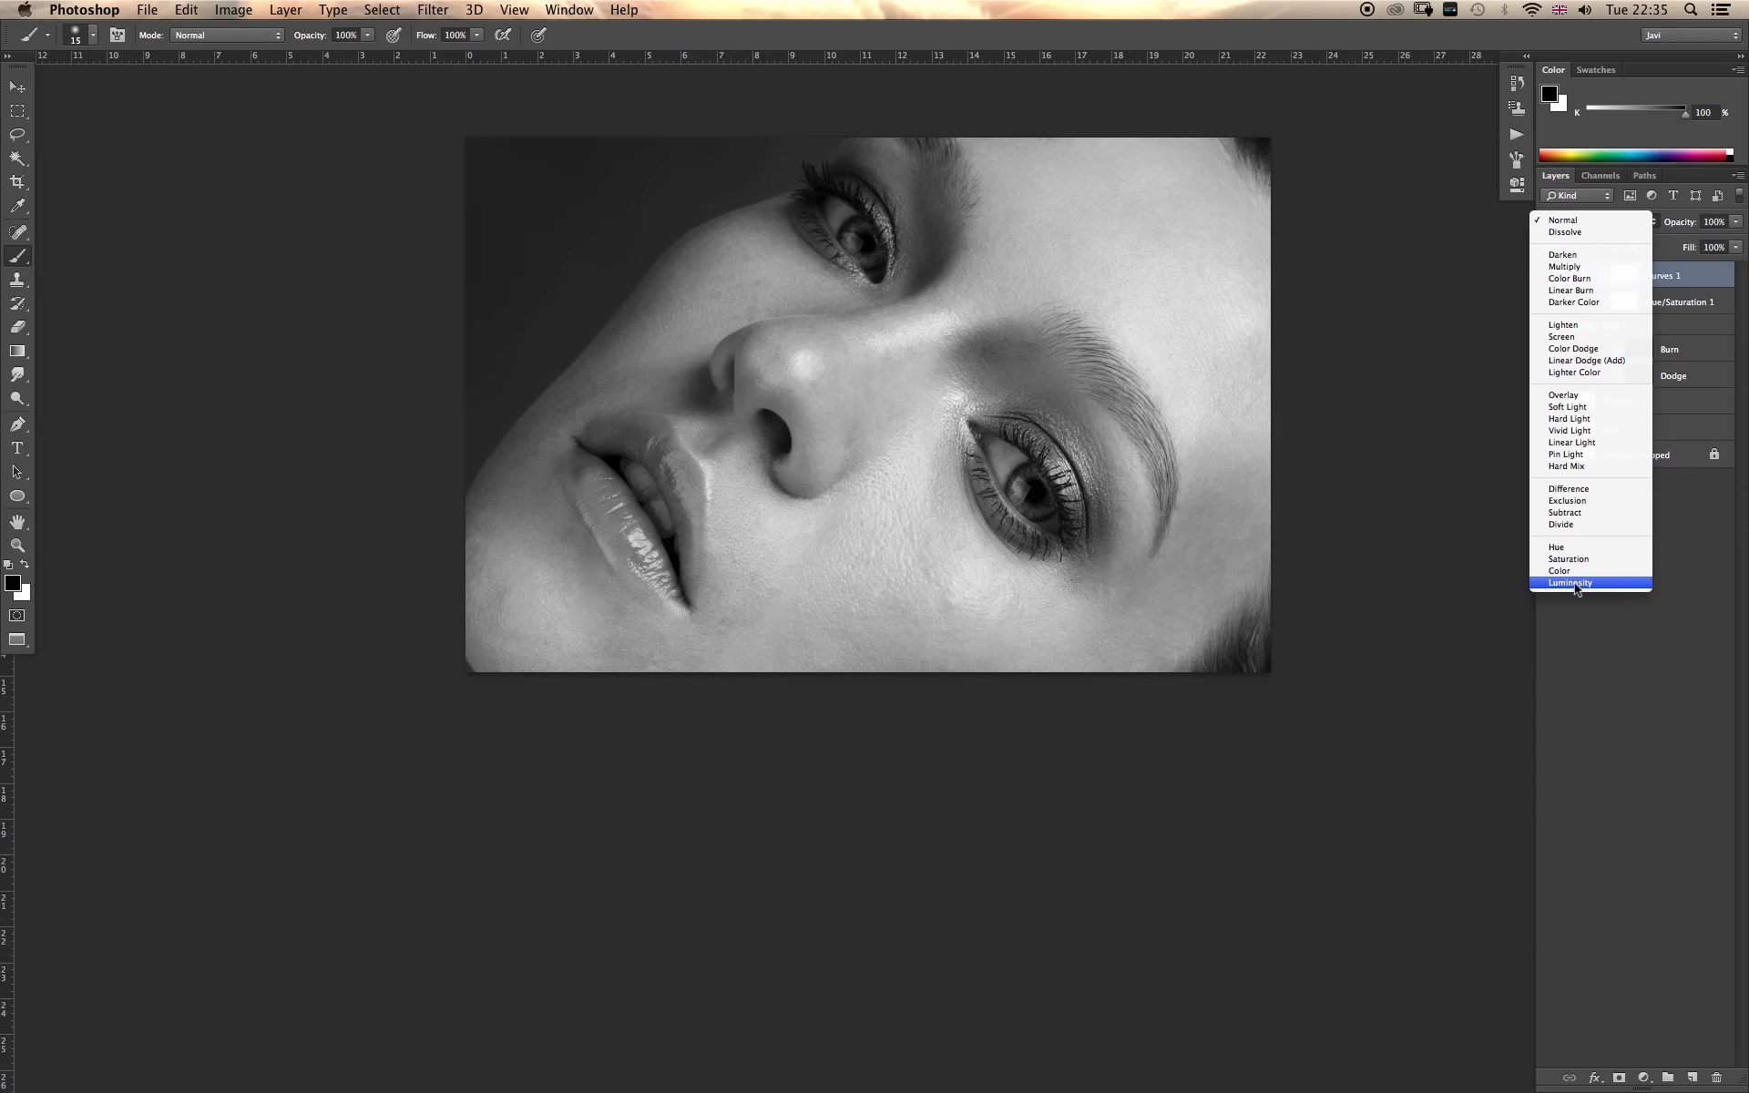
pyautogui.click(1575, 584)
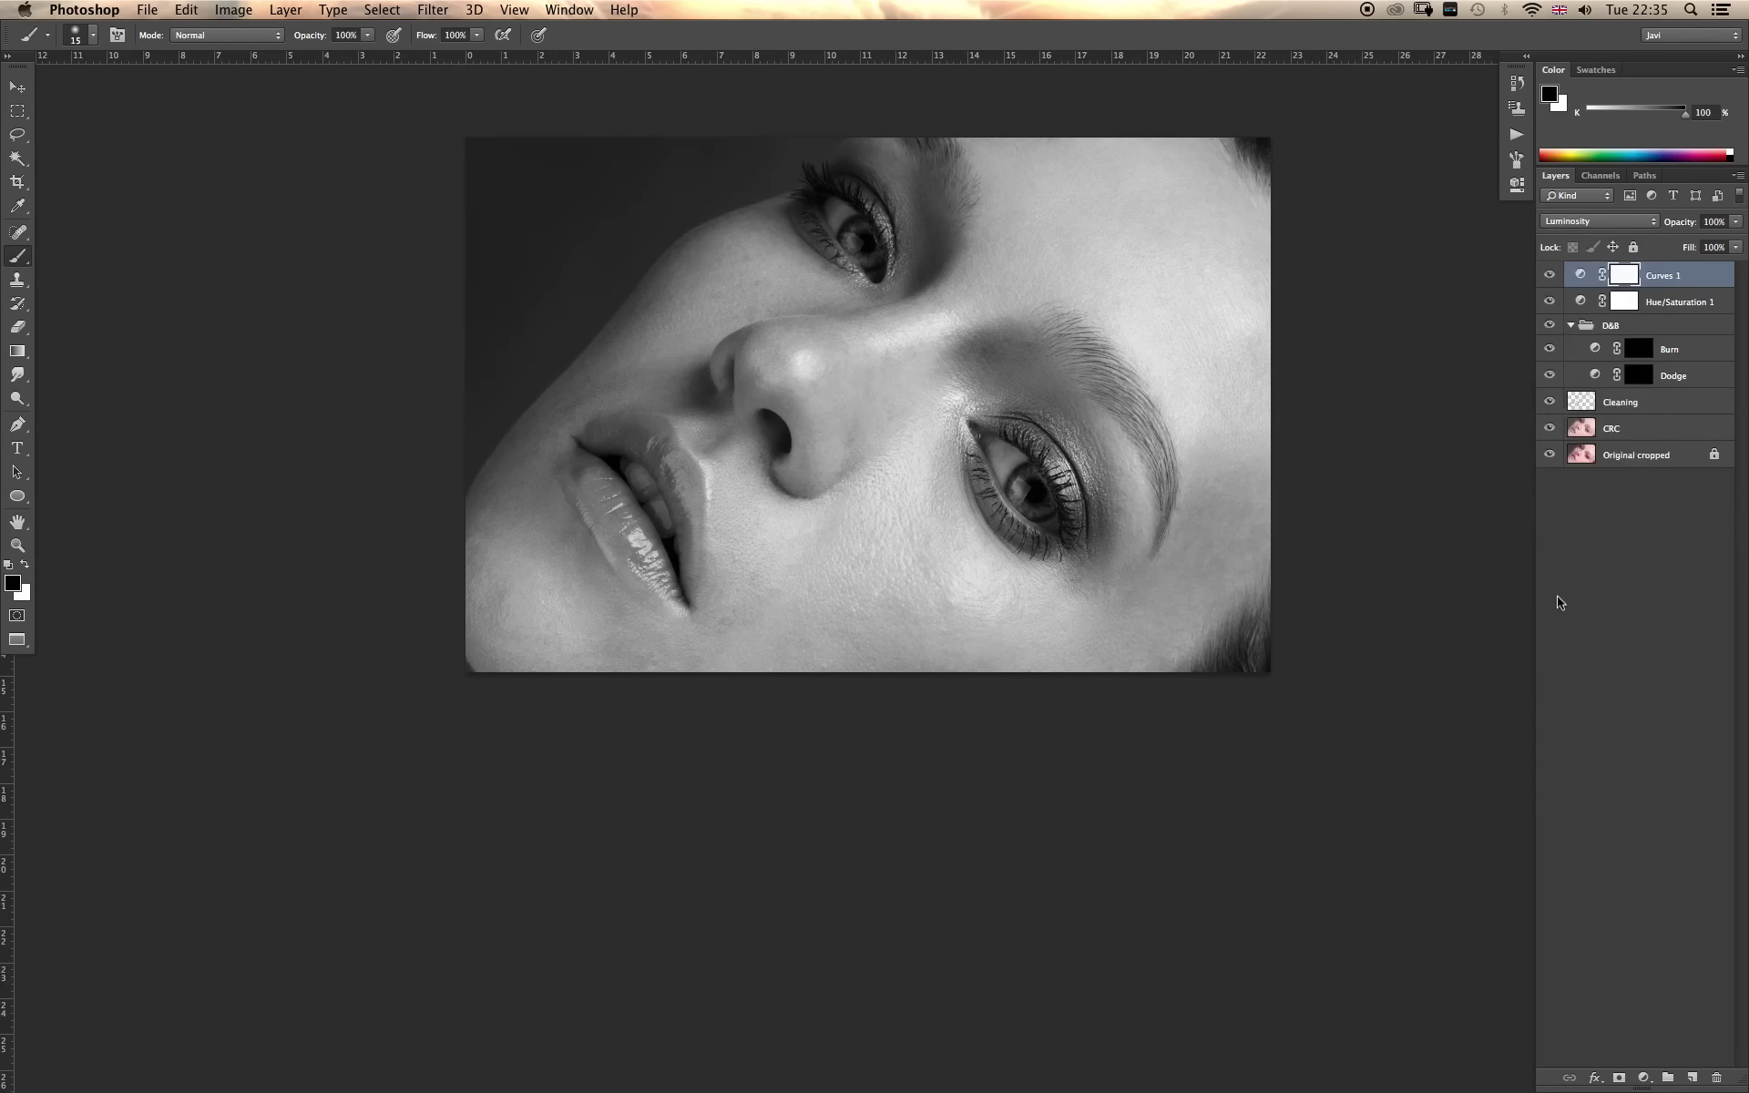
# Pull the Curves 1 midpoint down from 129 to 94, then return the layer to Normal blending.
pyautogui.doubleClick(1581, 276)
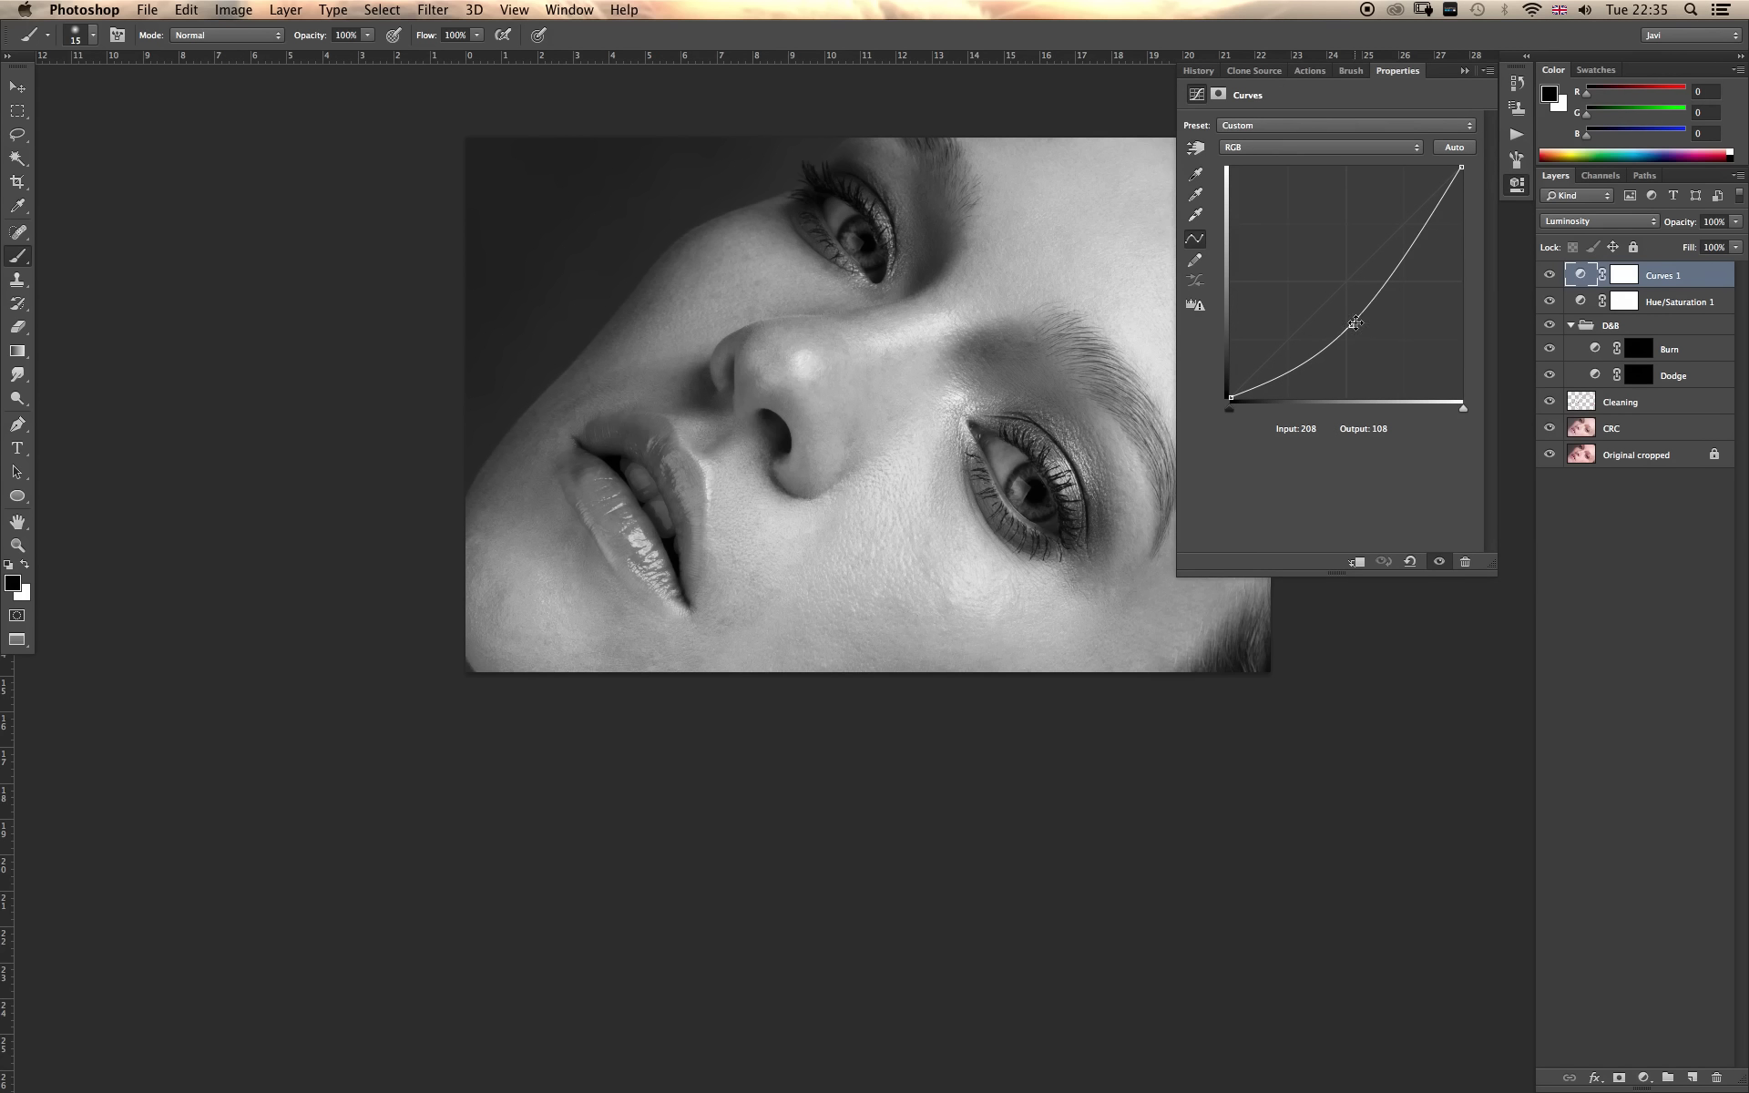
pyautogui.moveTo(1347, 315); pyautogui.dragTo(1349, 351)
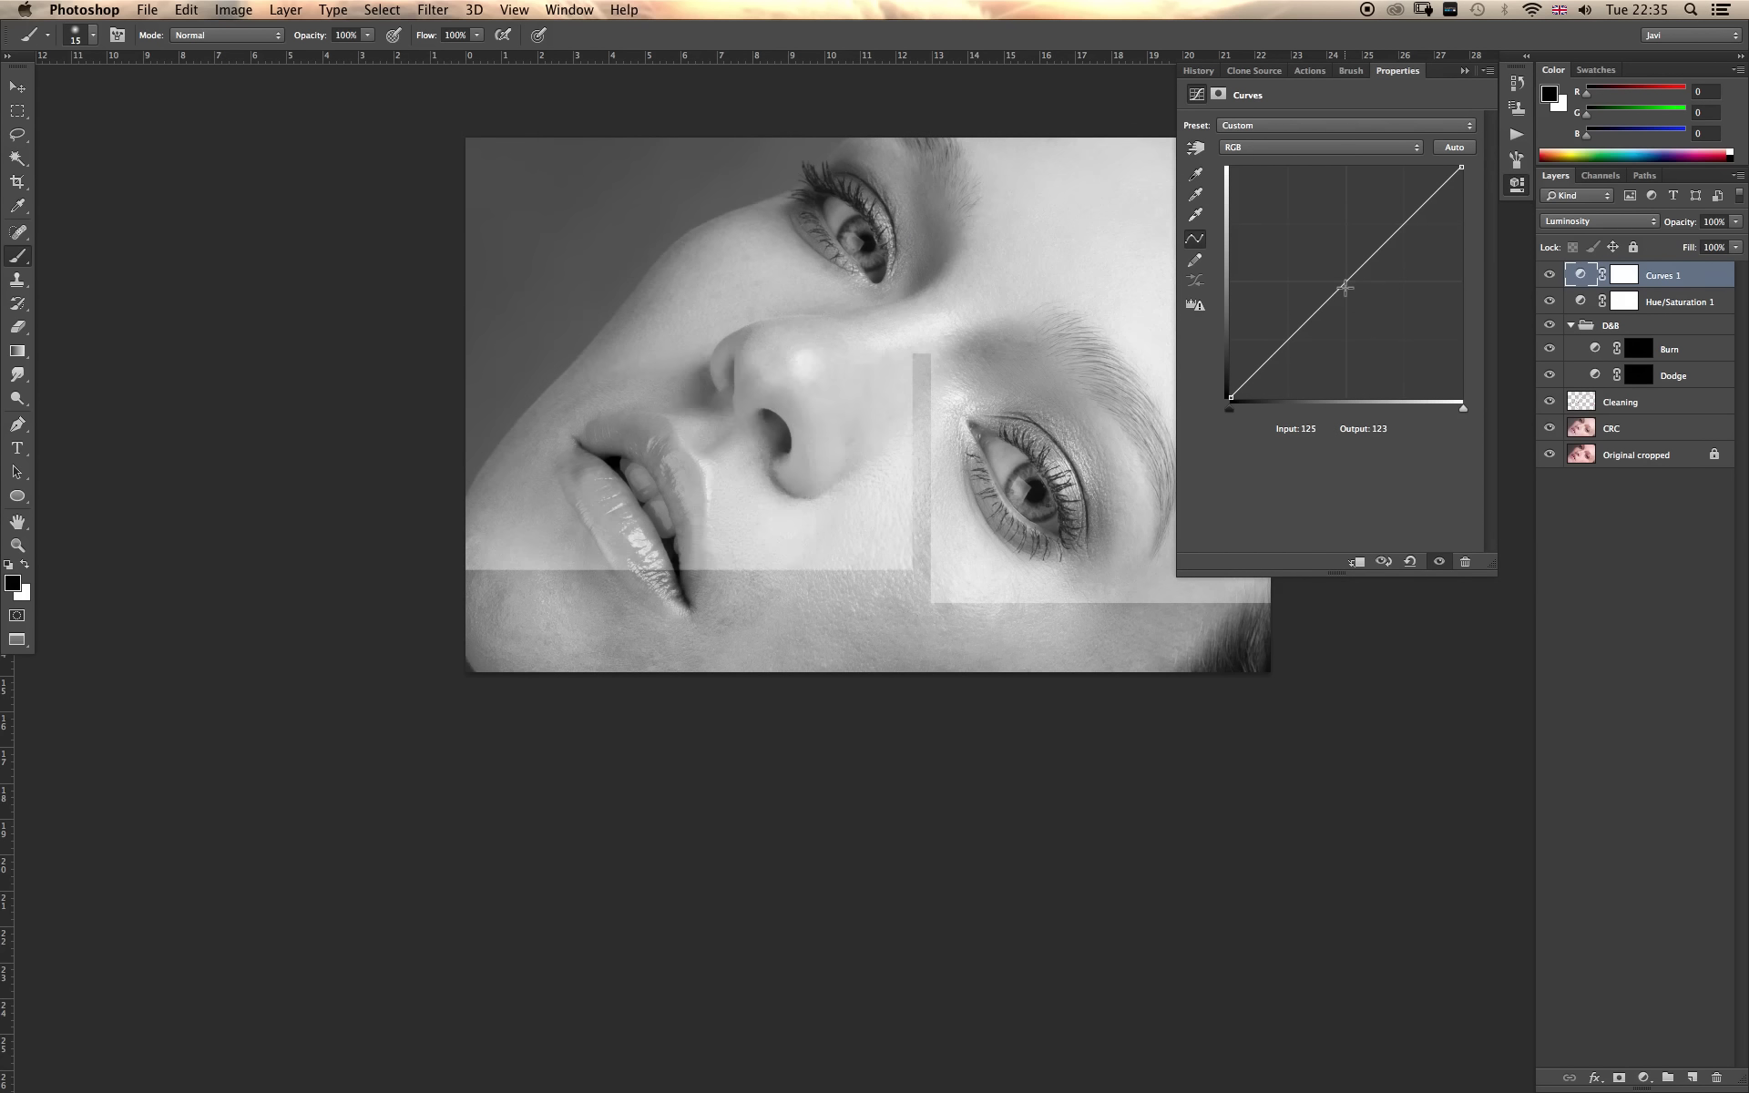
pyautogui.moveTo(1346, 284)
pyautogui.mouseDown()
pyautogui.moveTo(1345, 338)
pyautogui.moveTo(1347, 312)
pyautogui.mouseUp()
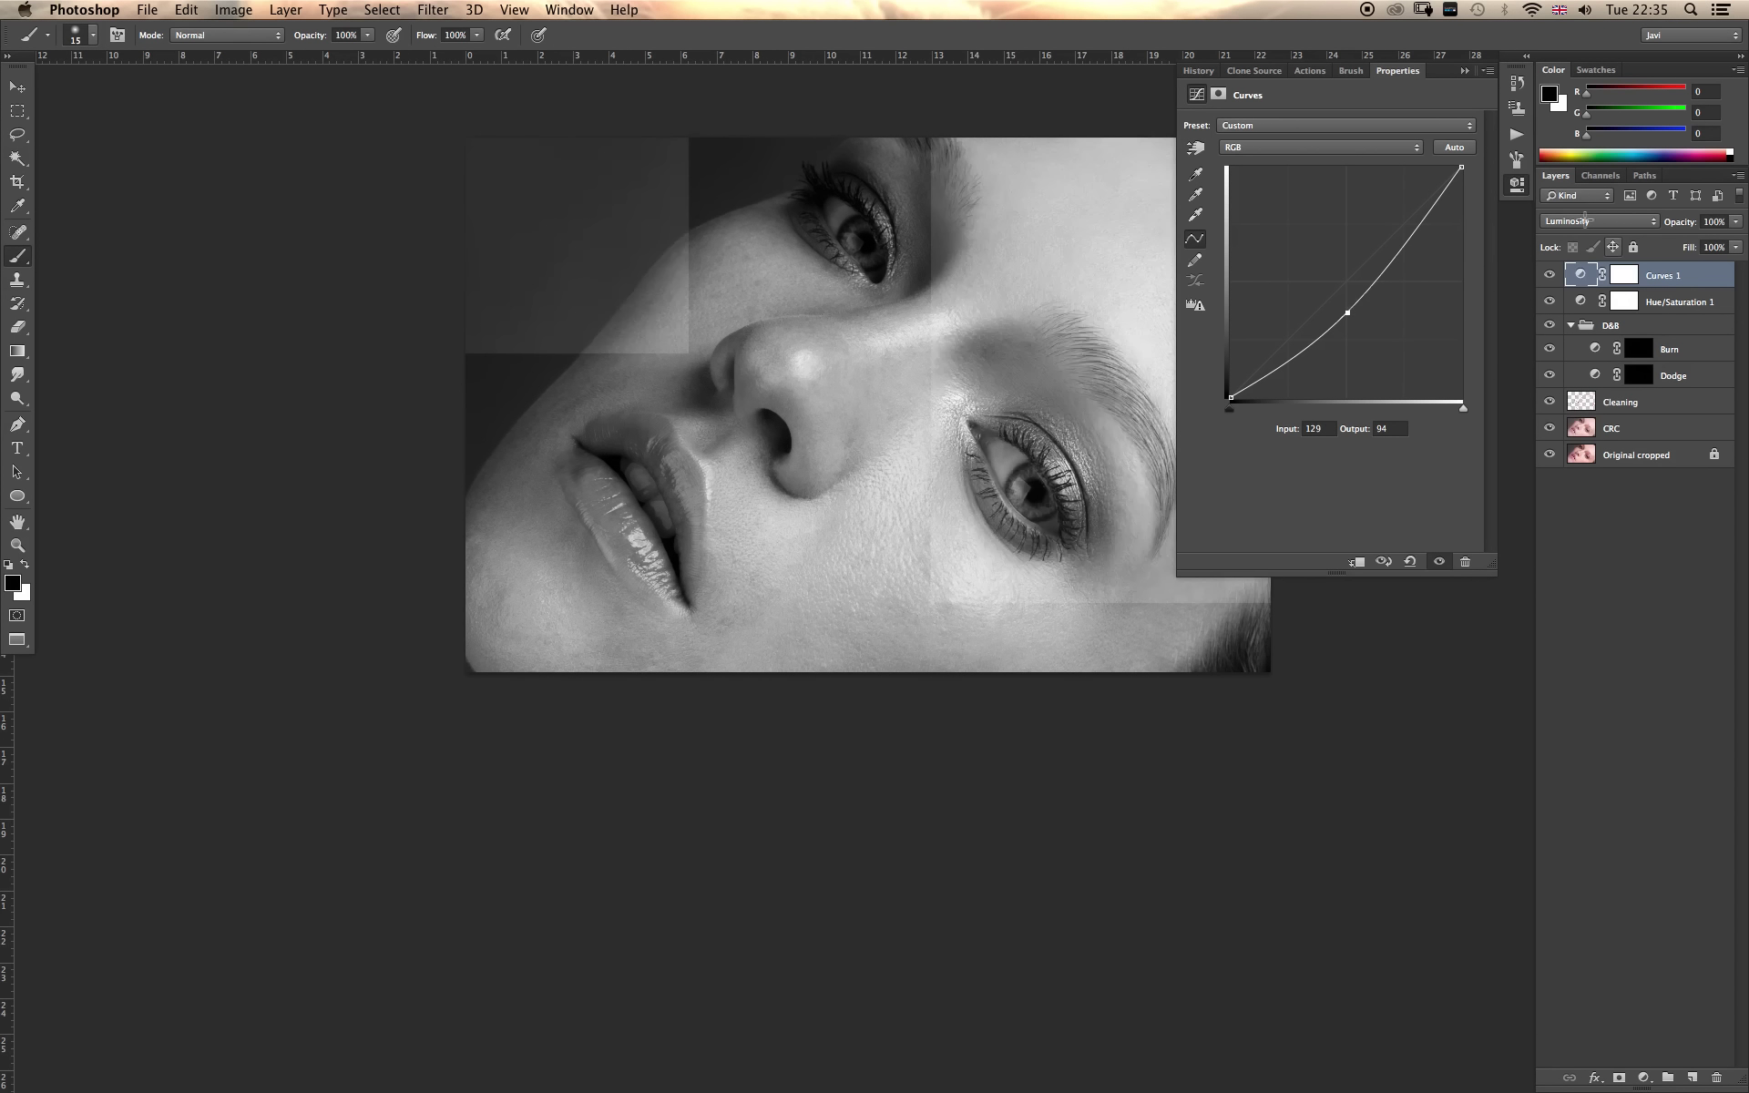
pyautogui.click(1603, 221)
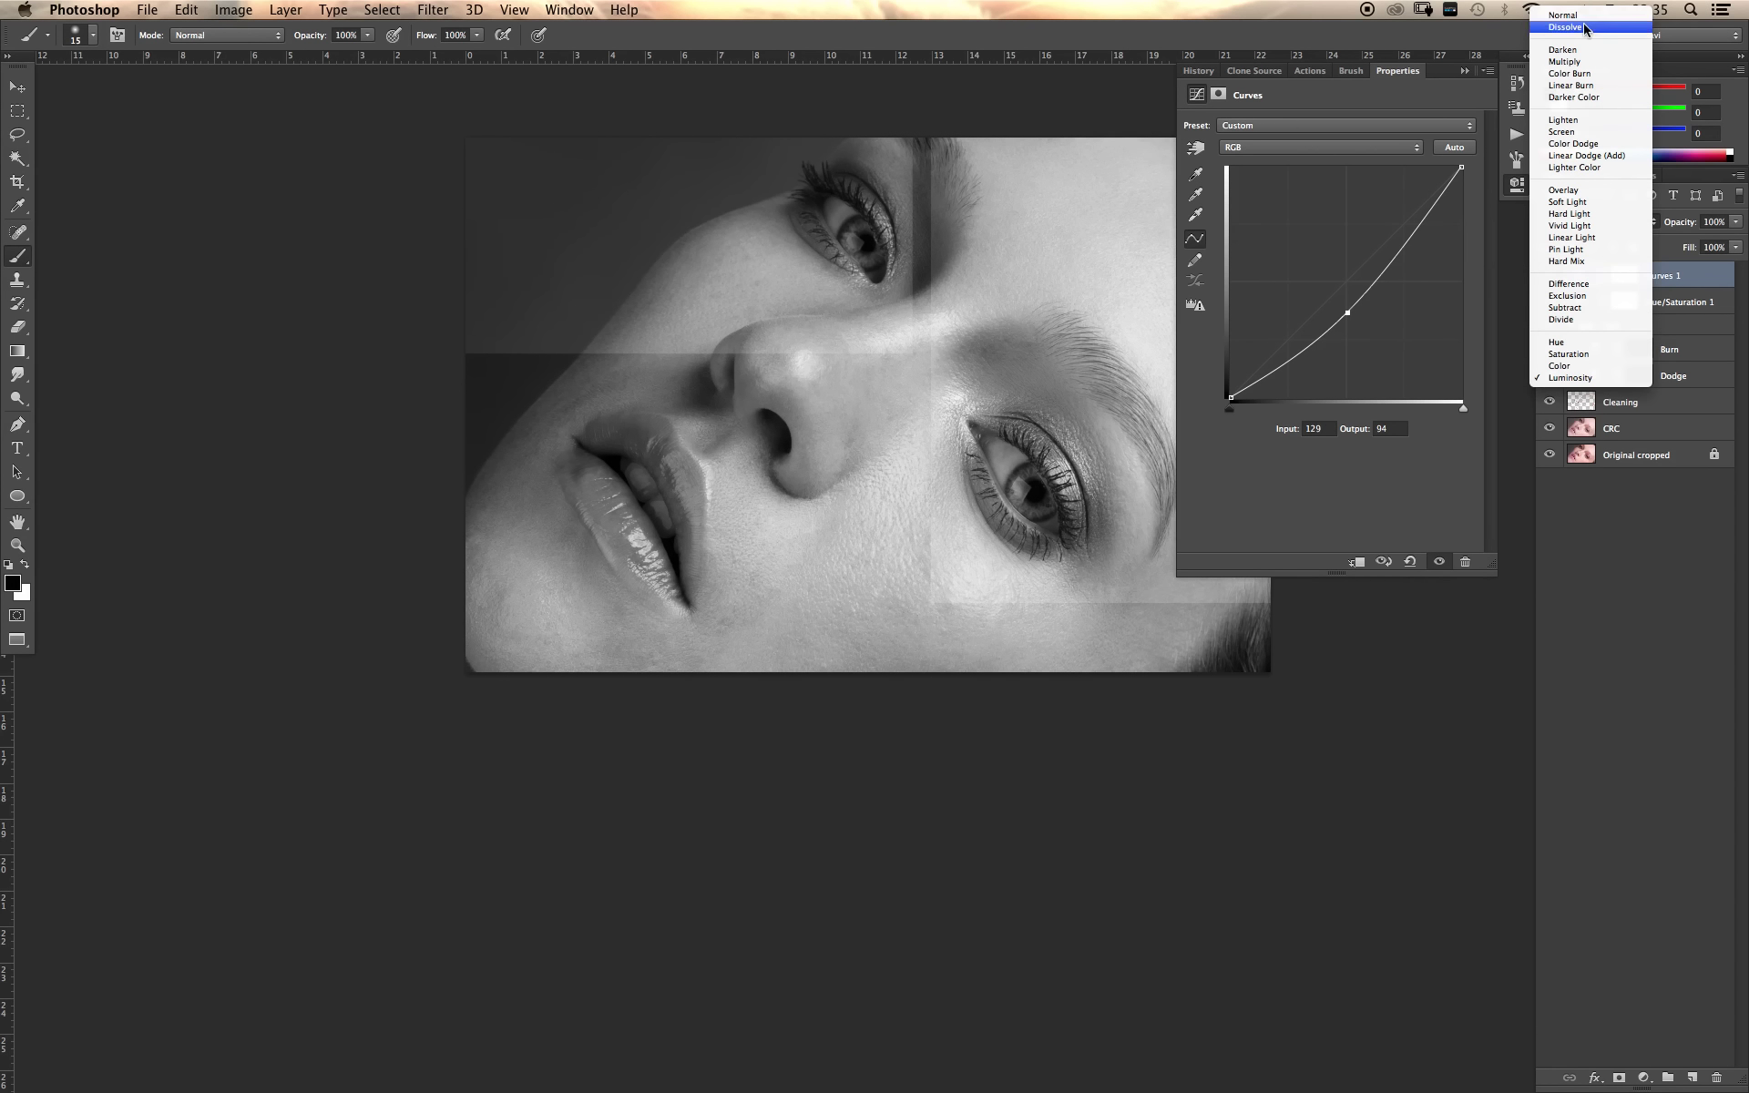
pyautogui.click(1585, 18)
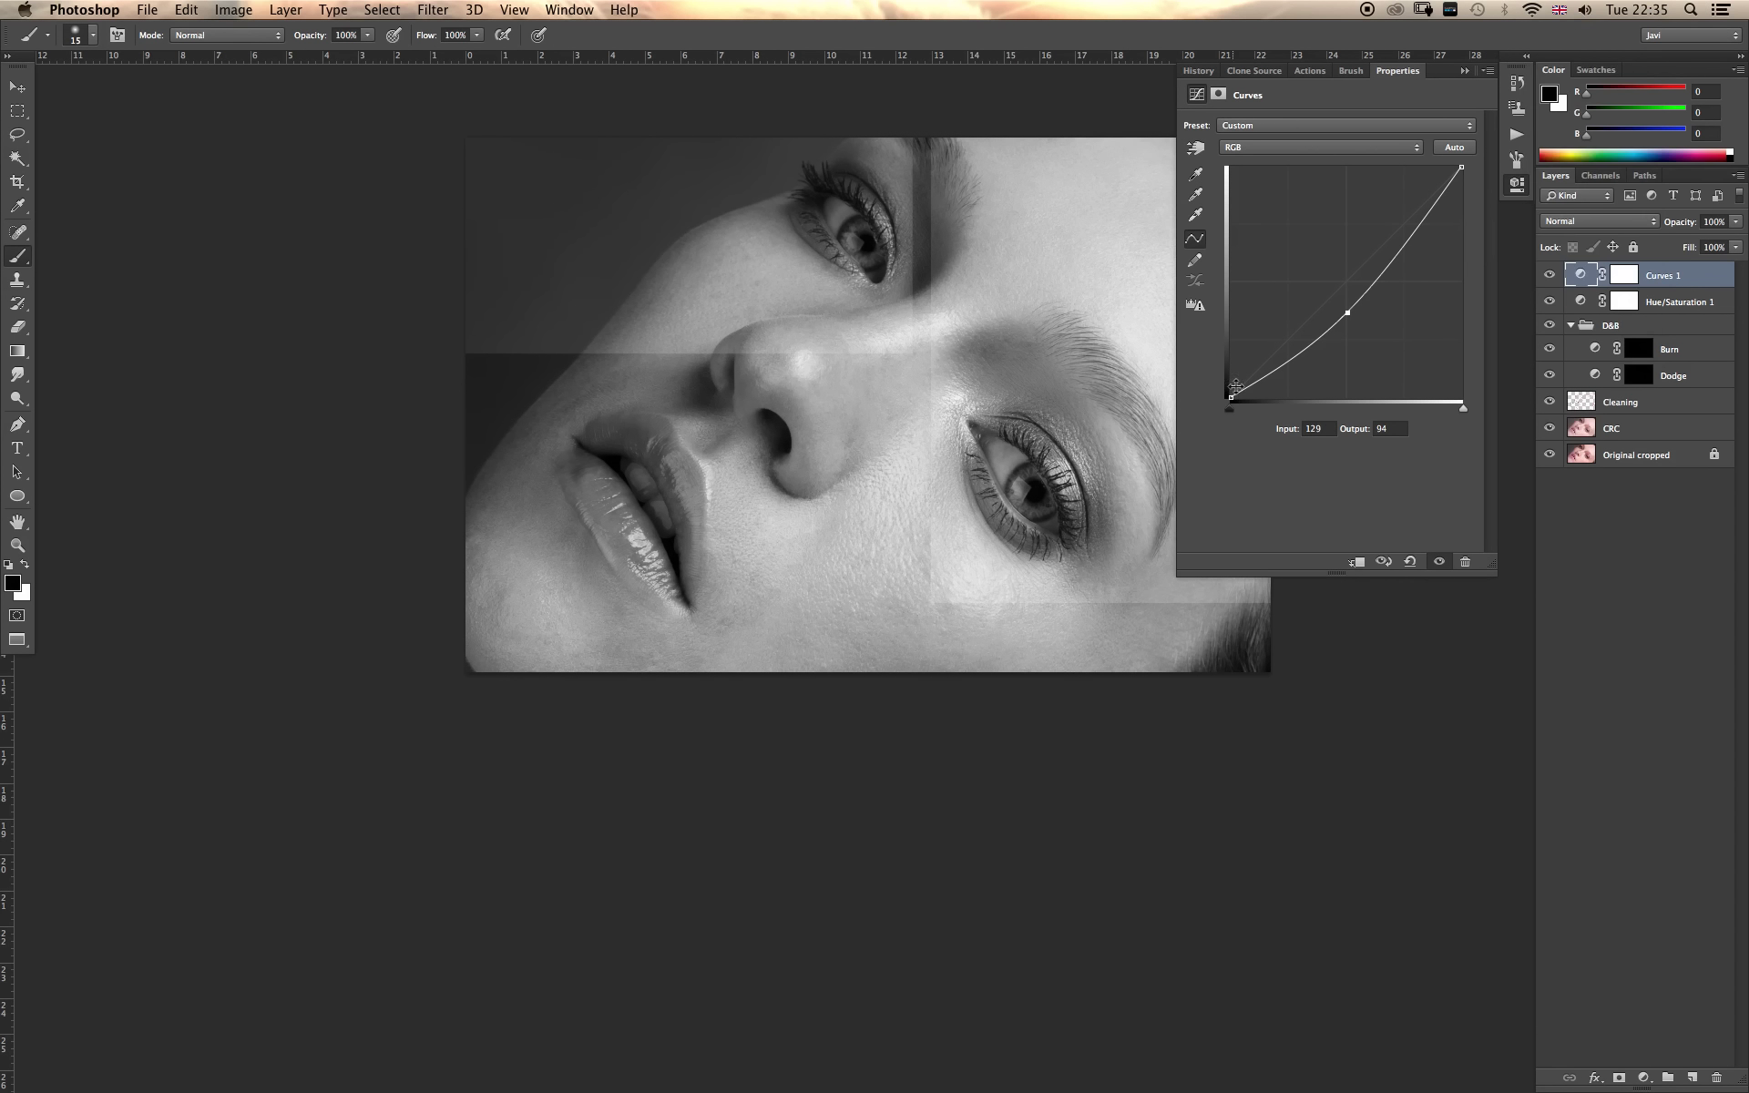
pyautogui.click(1464, 72)
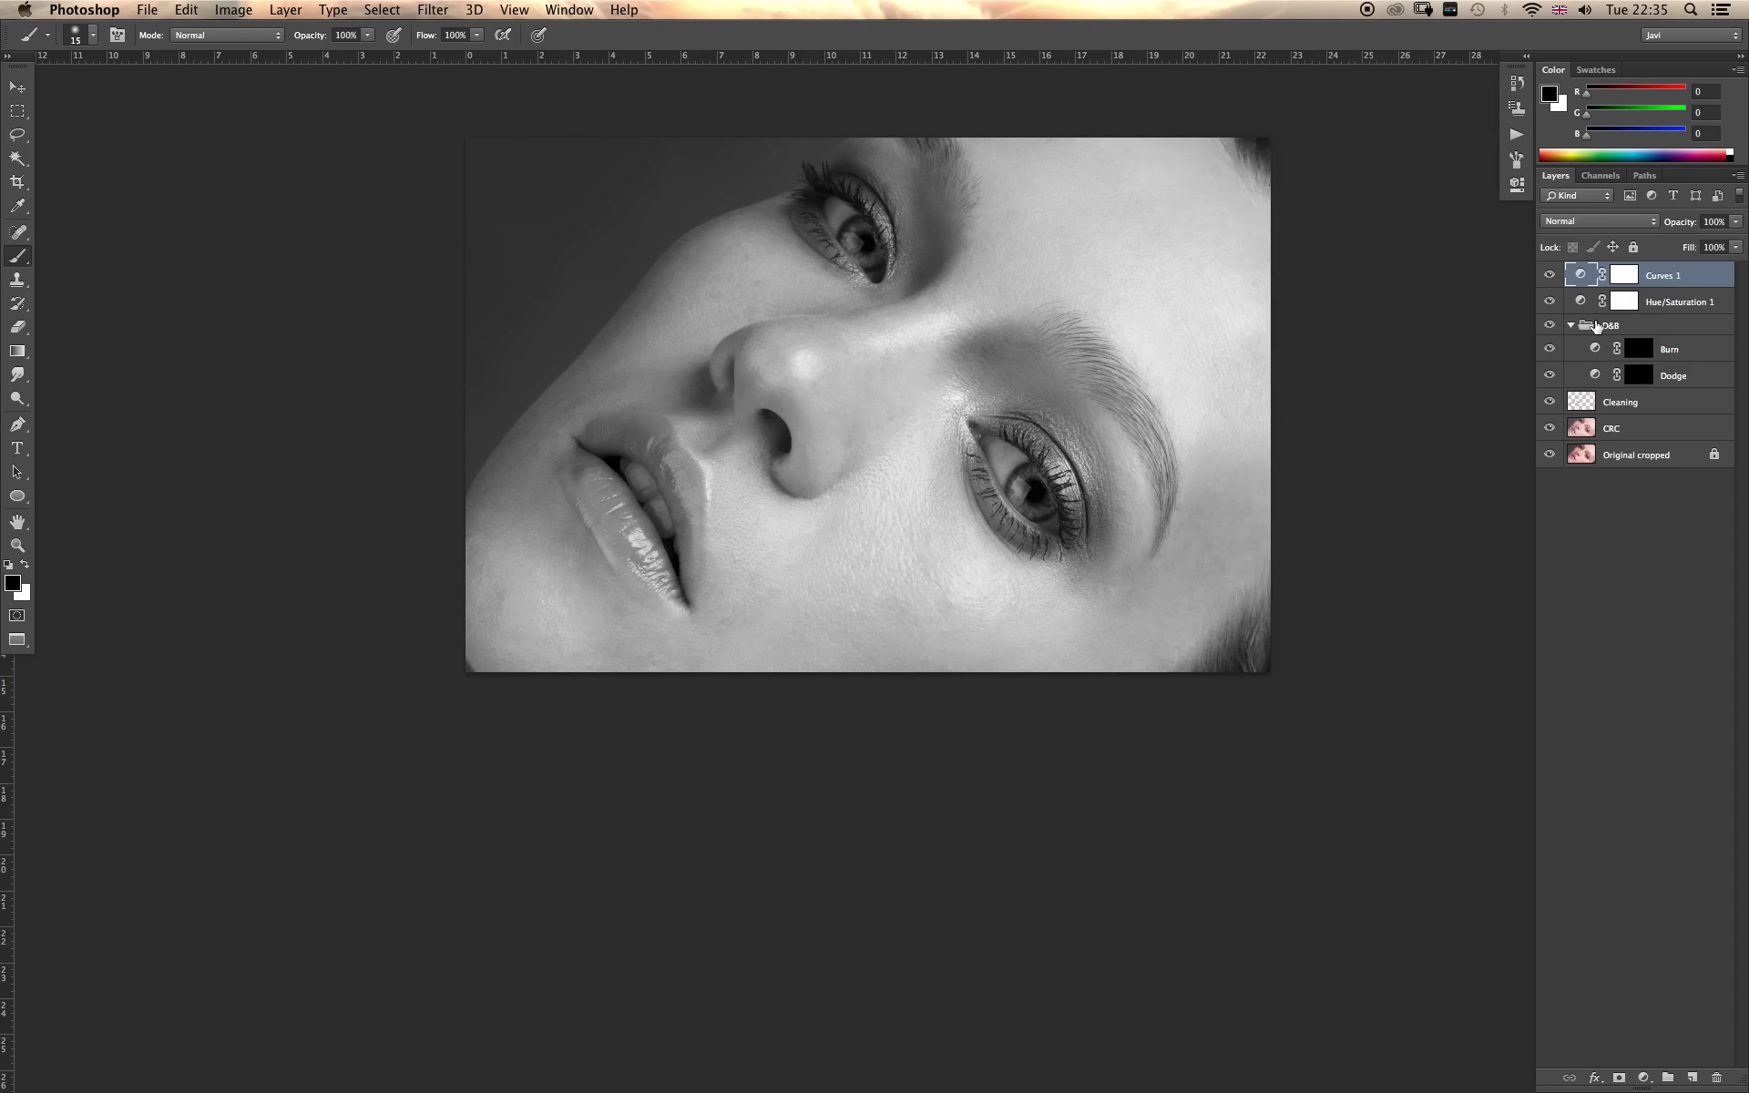
# Group Curves 1 and Hue/Saturation 1, name the group 'Help', and hide it.
pyautogui.keyDown('shift'); pyautogui.click(1659, 305); pyautogui.keyUp('shift')
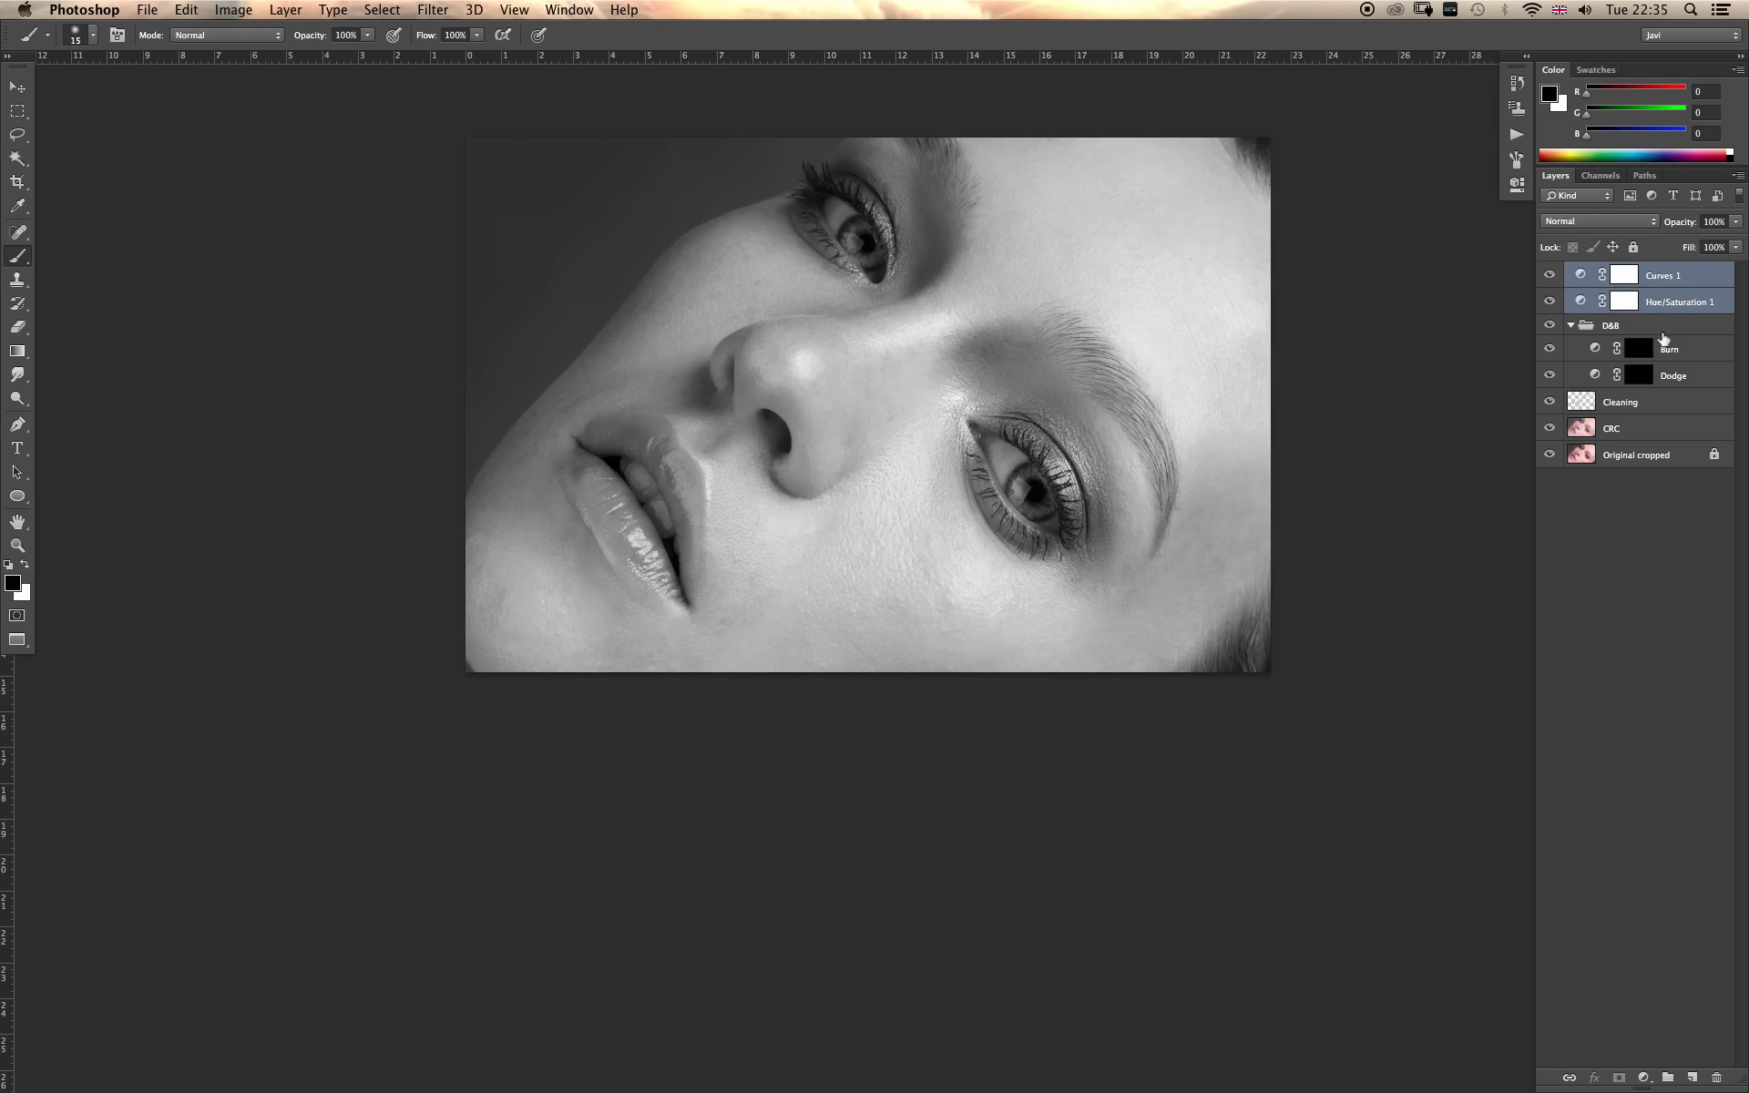
pyautogui.press('super+g')
pyautogui.click(1571, 293)
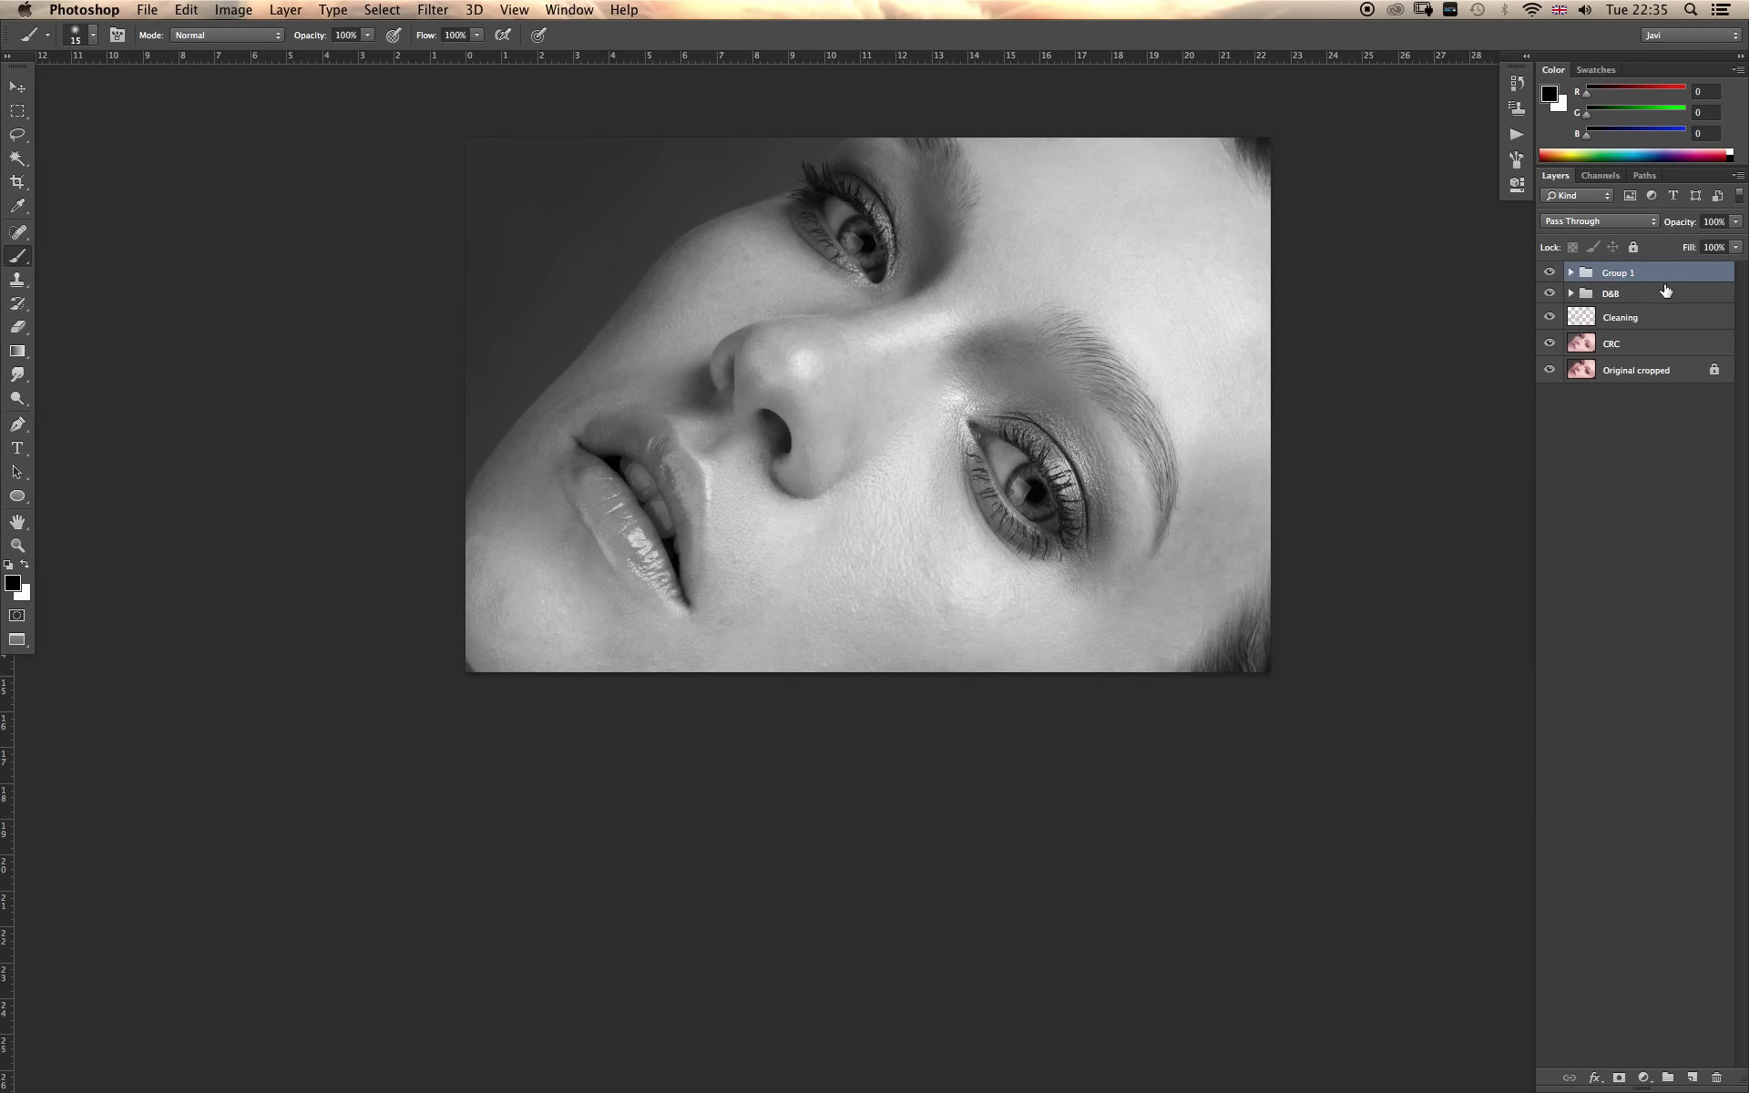
pyautogui.doubleClick(1618, 272)
pyautogui.write('Help')
pyautogui.press('Return')
pyautogui.click(1549, 272)
pyautogui.click(1629, 293)
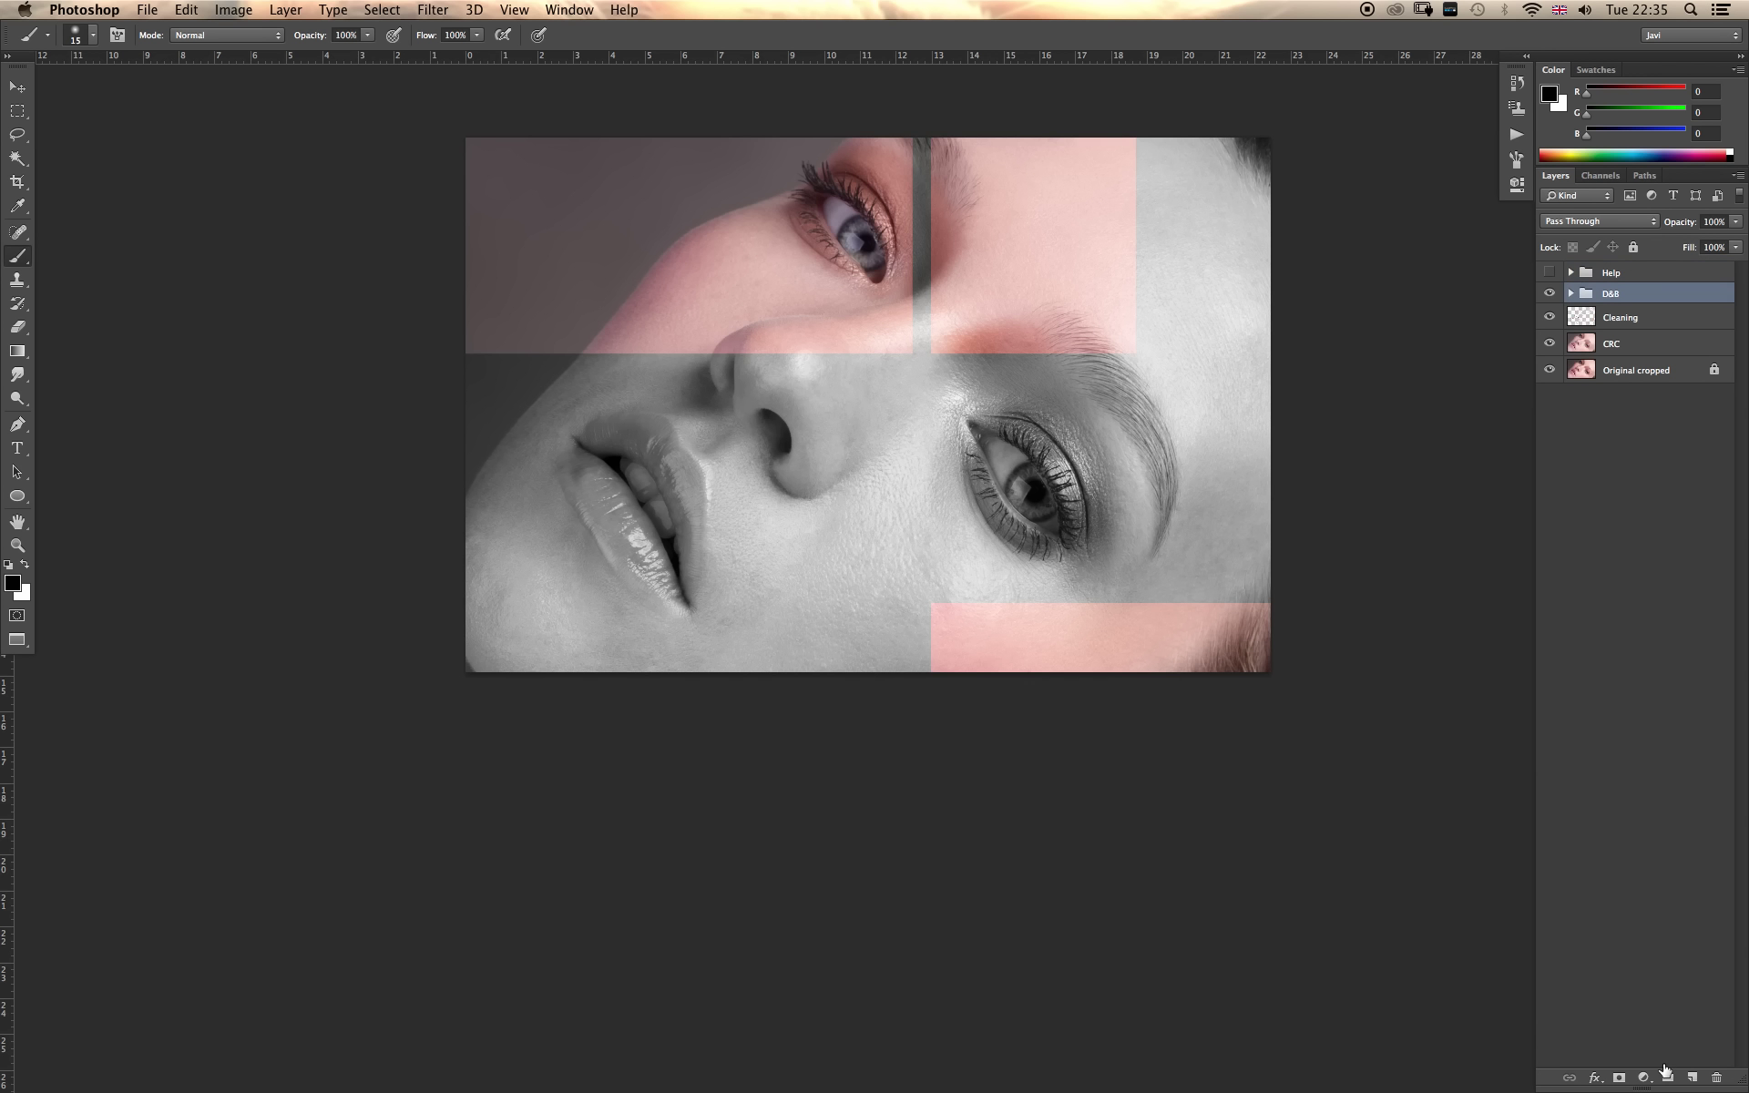
pyautogui.click(1642, 1078)
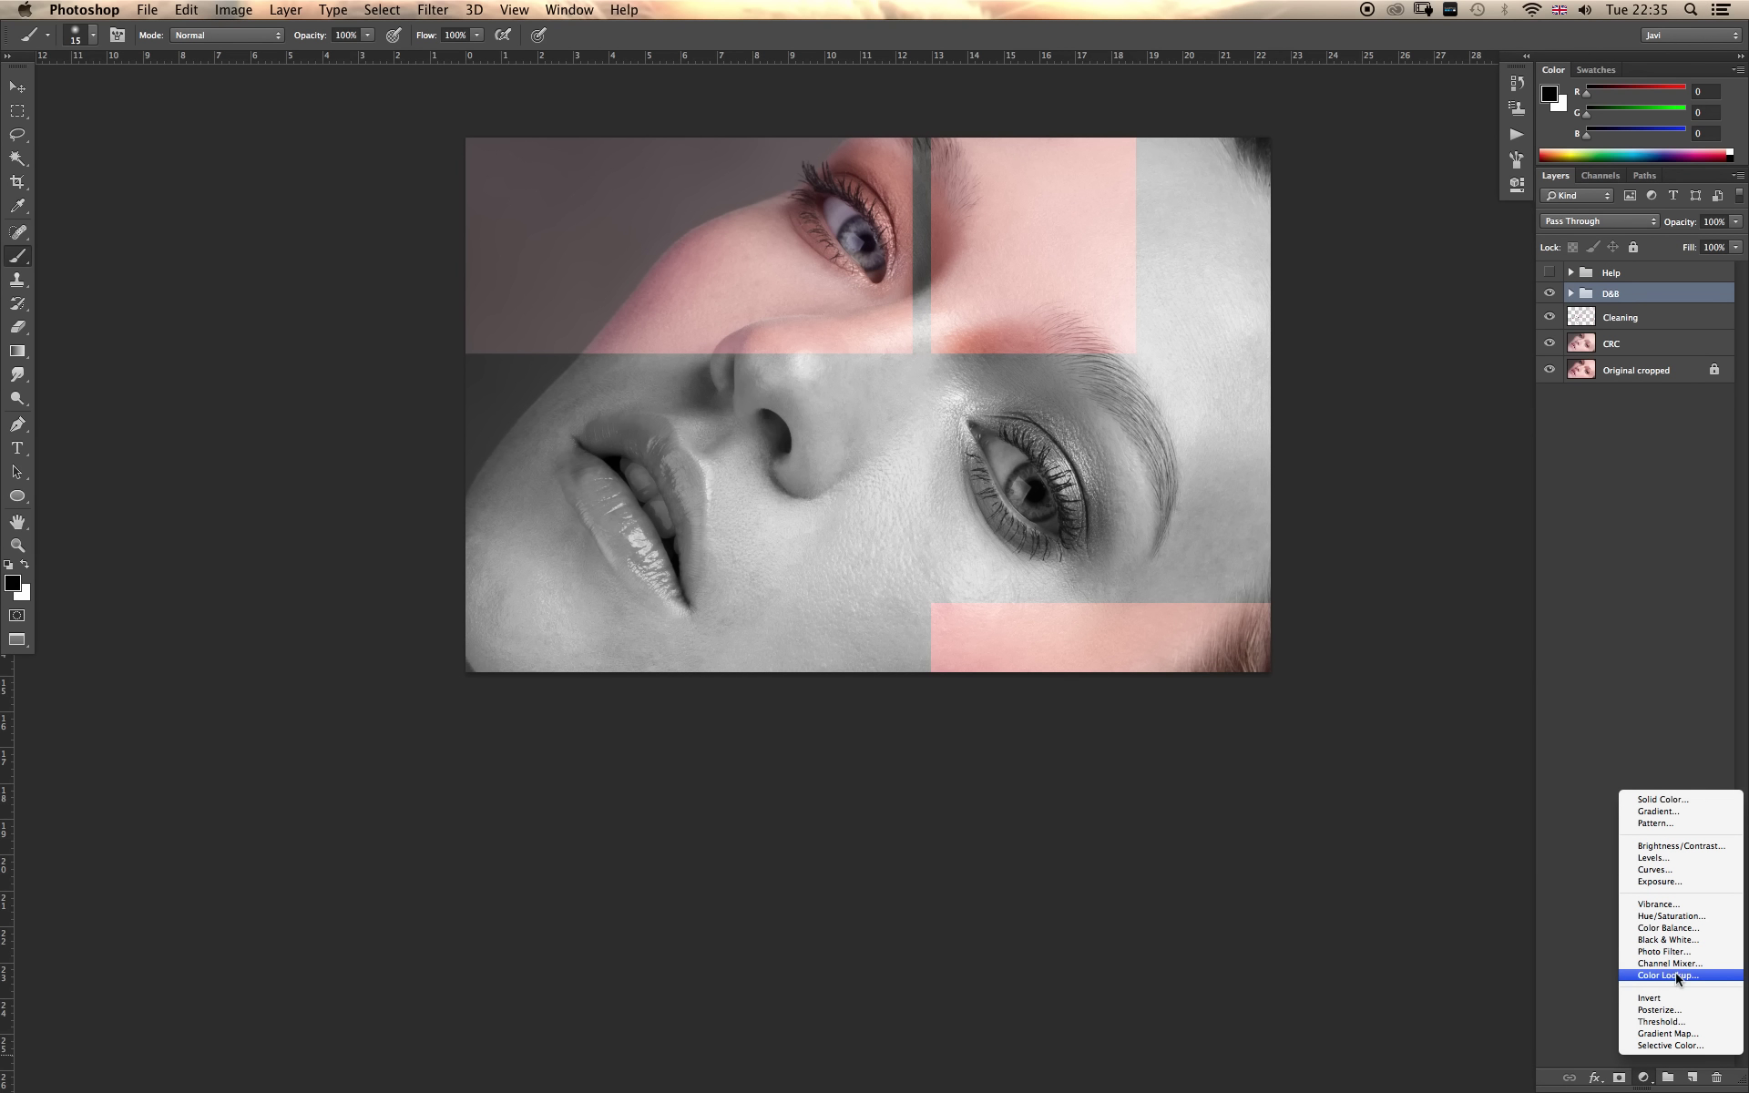
pyautogui.click(1673, 940)
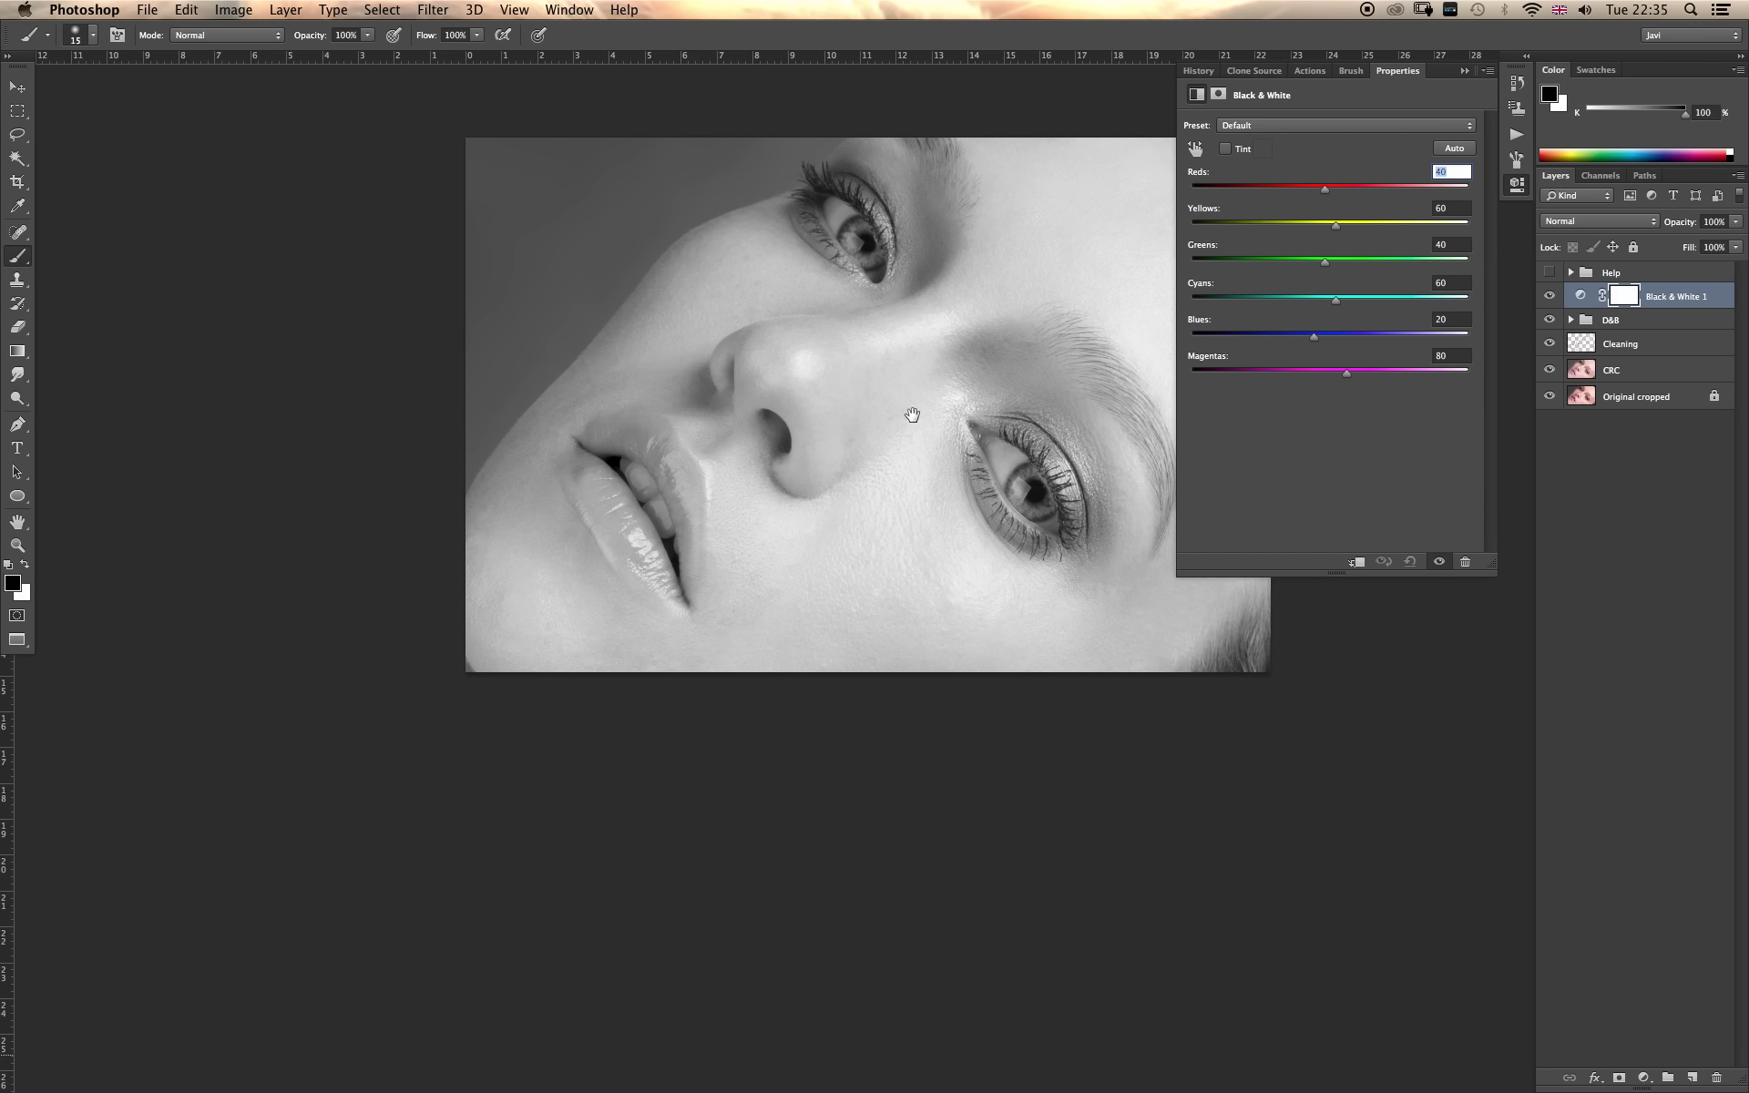
pyautogui.moveTo(912, 414); pyautogui.dragTo(820, 510)
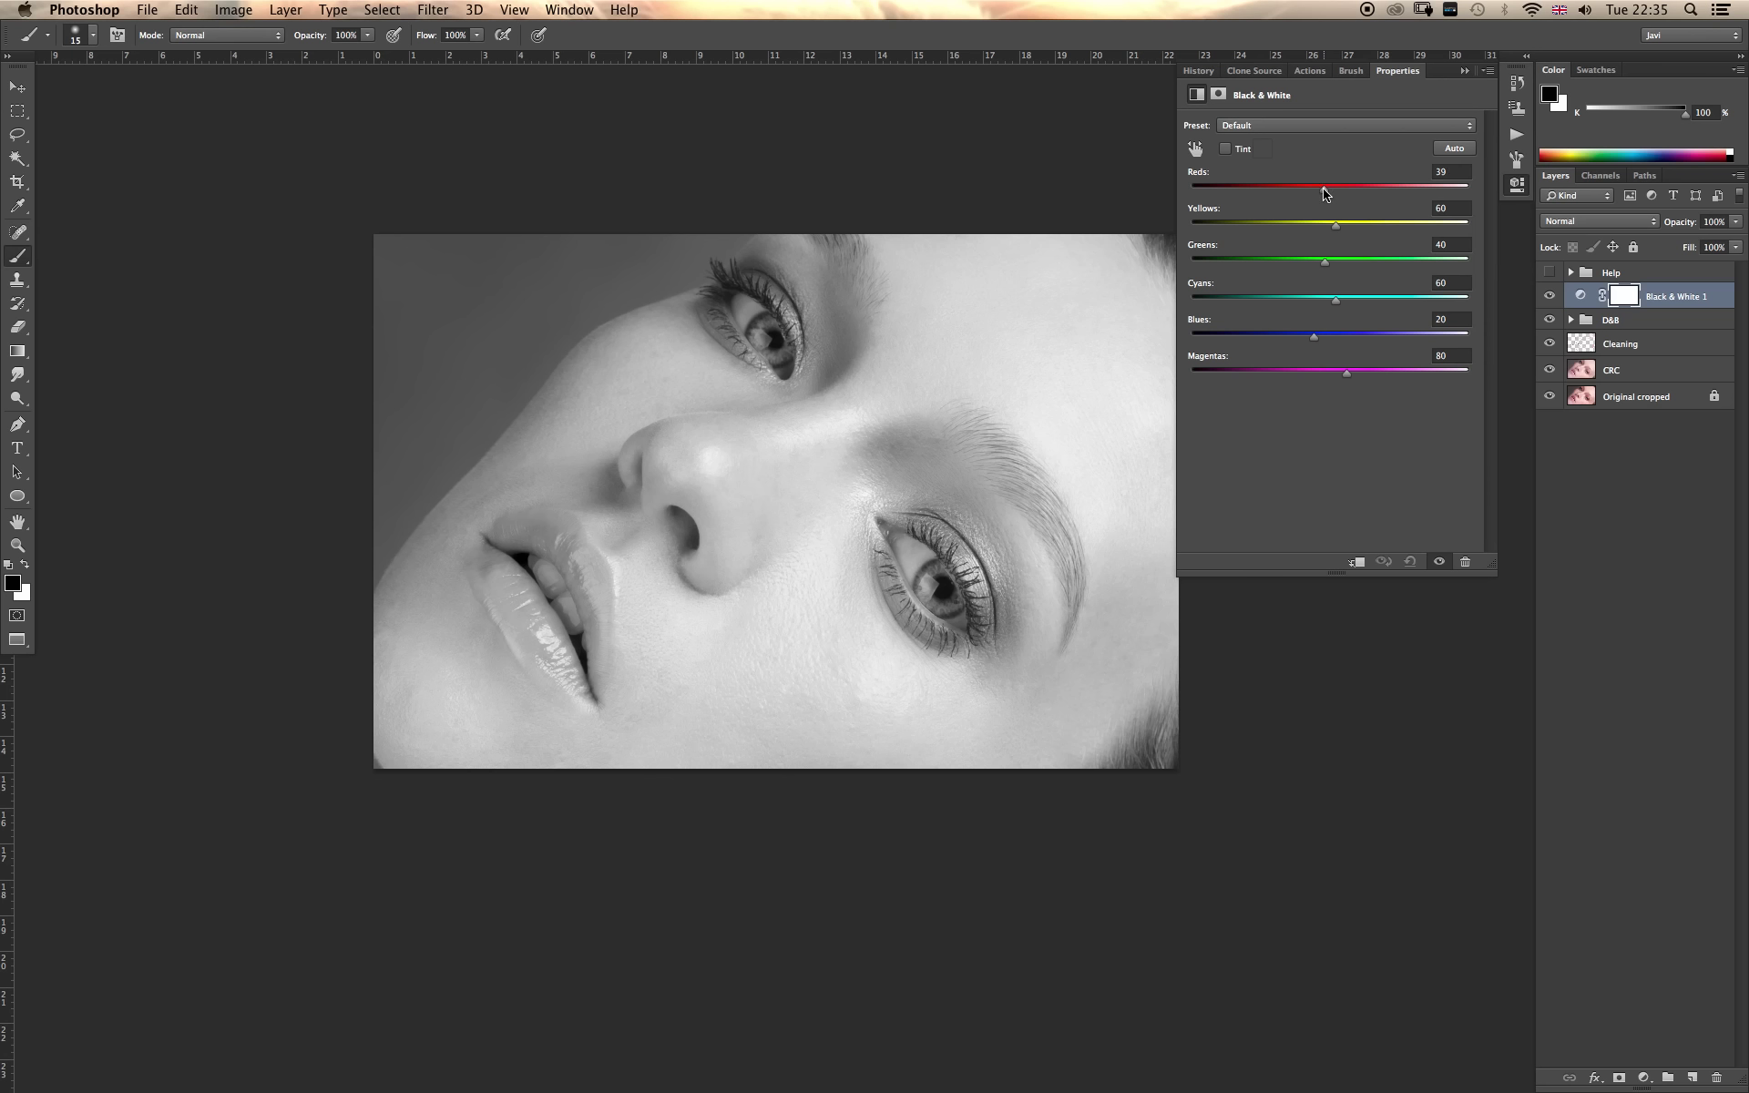
pyautogui.moveTo(1322, 188); pyautogui.dragTo(1293, 188)
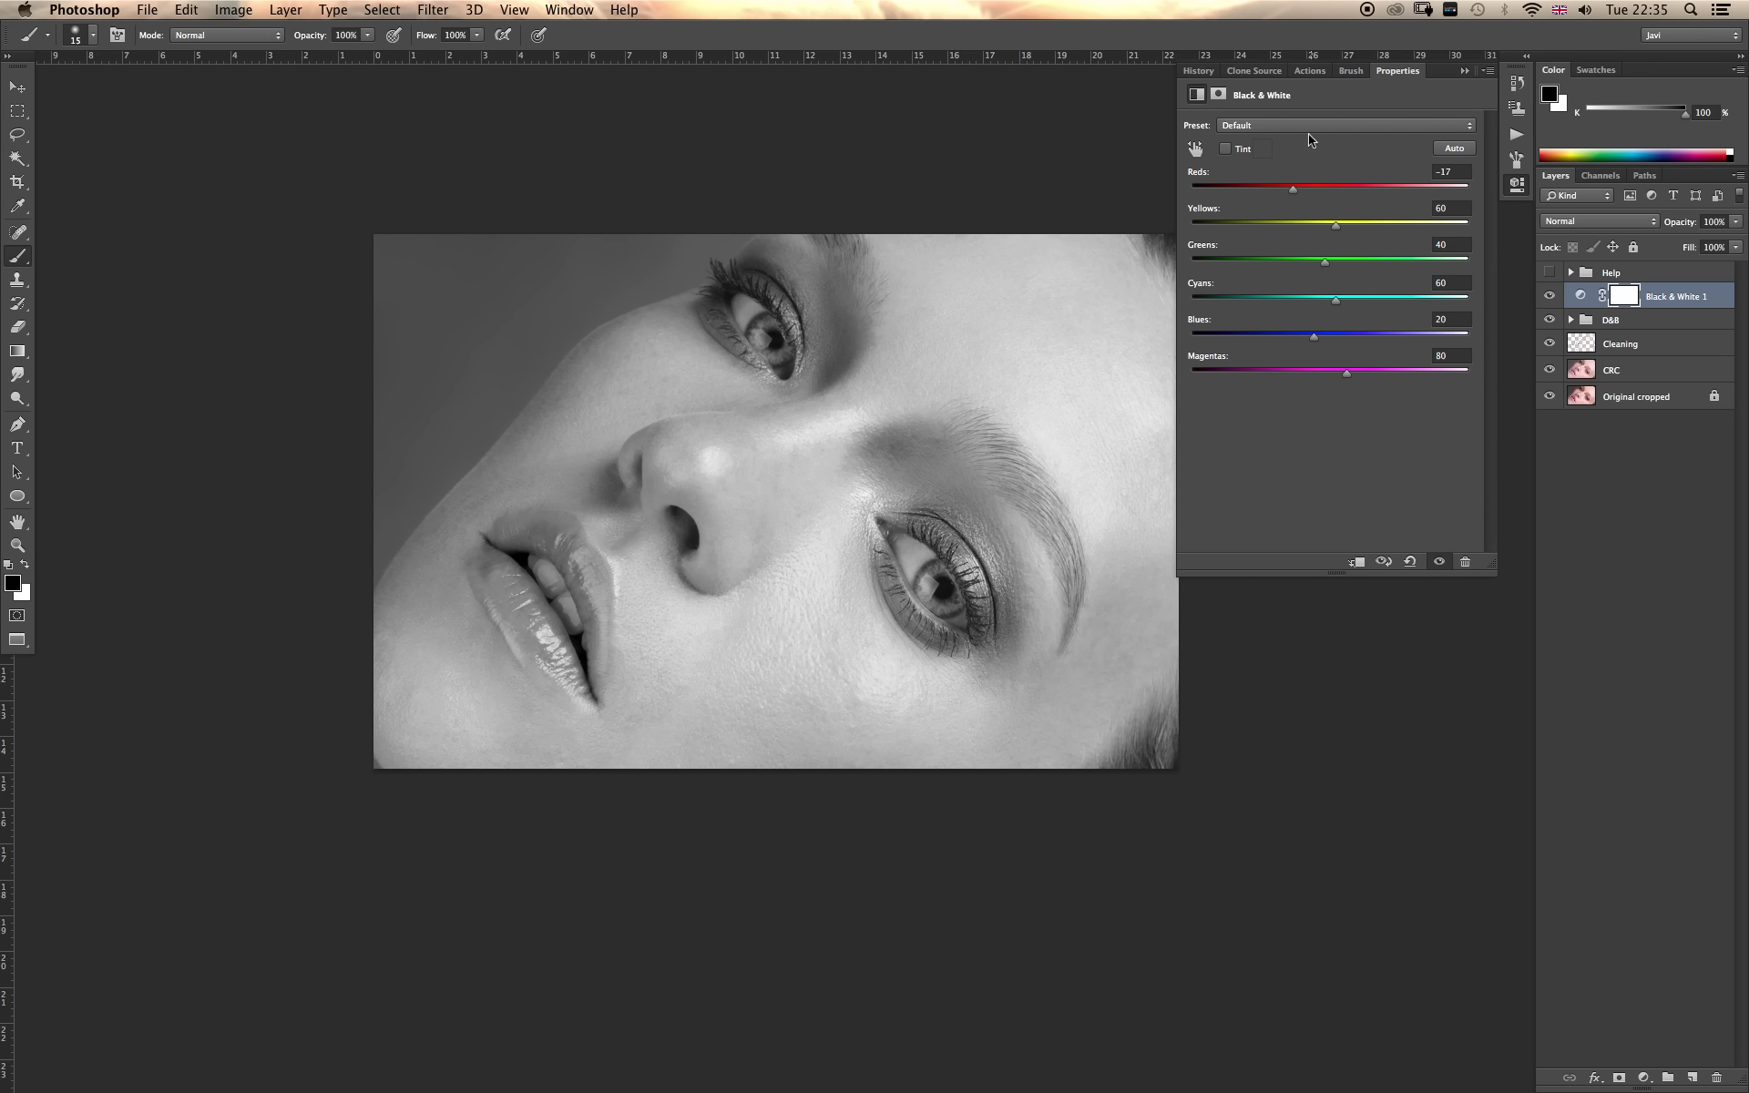
pyautogui.click(1594, 220)
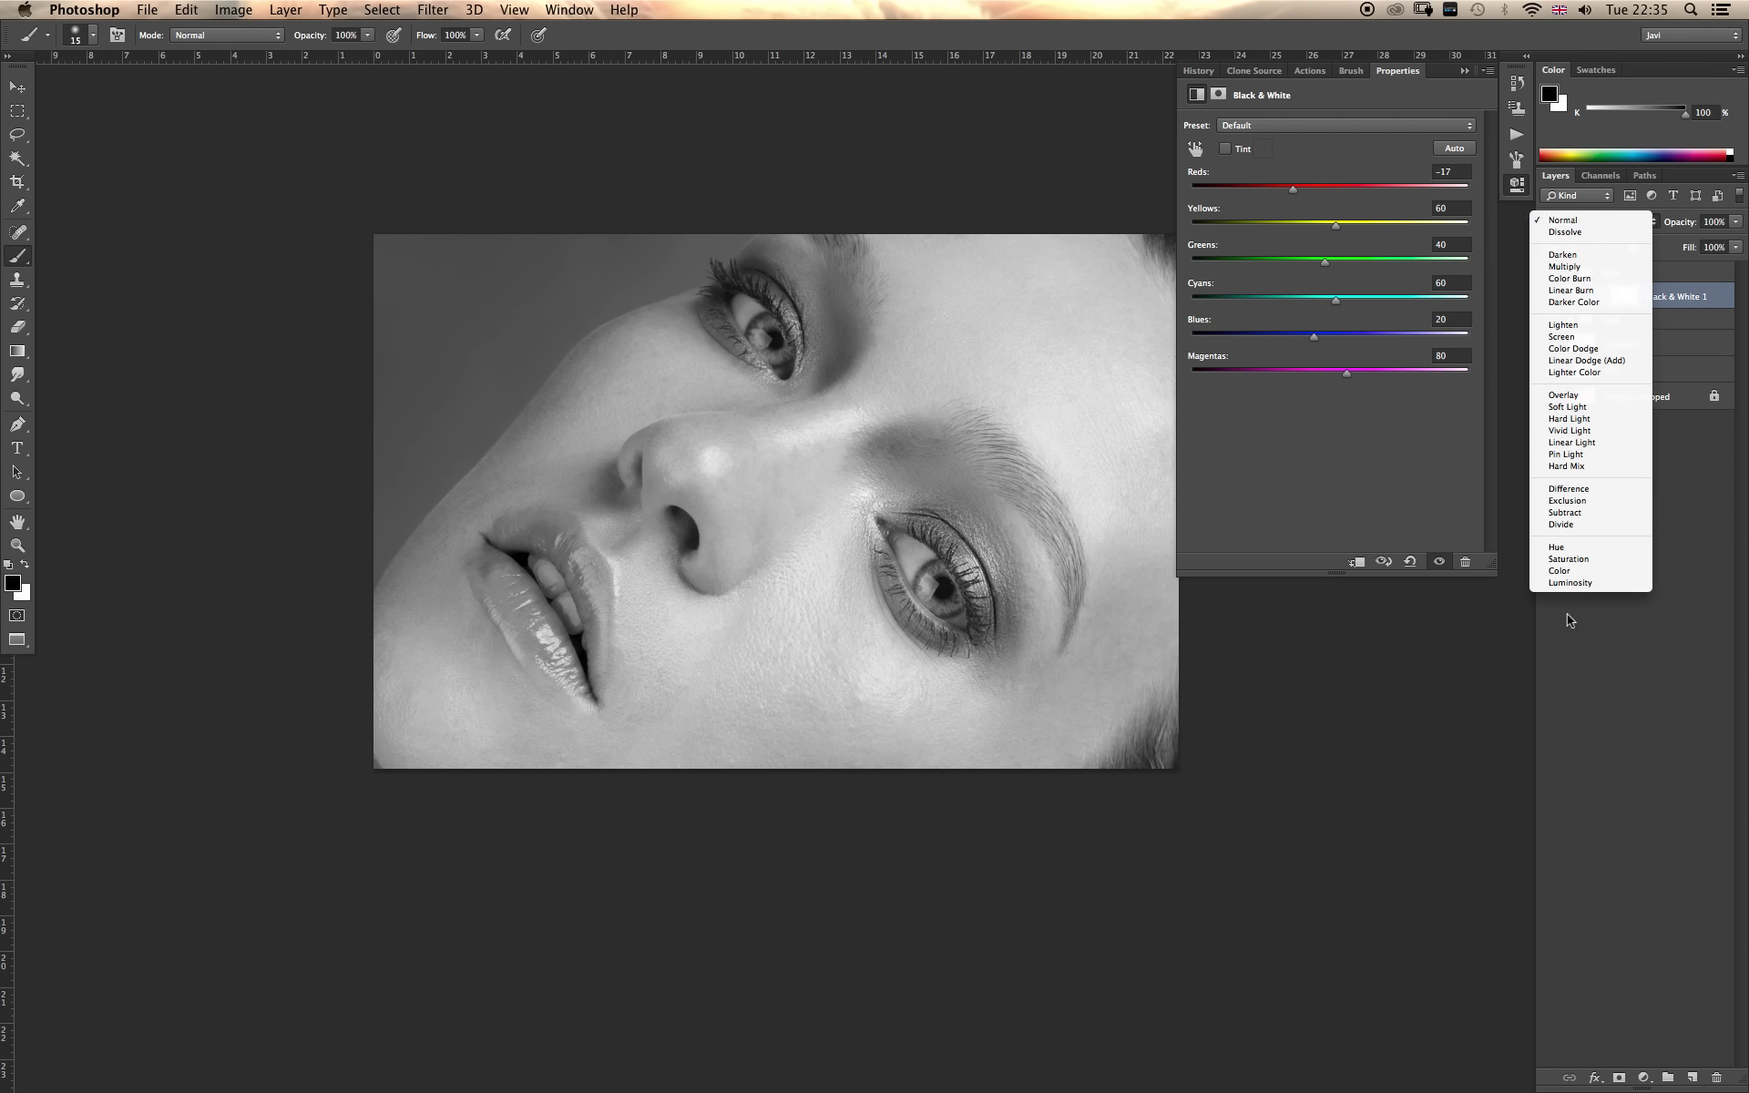
pyautogui.click(1565, 571)
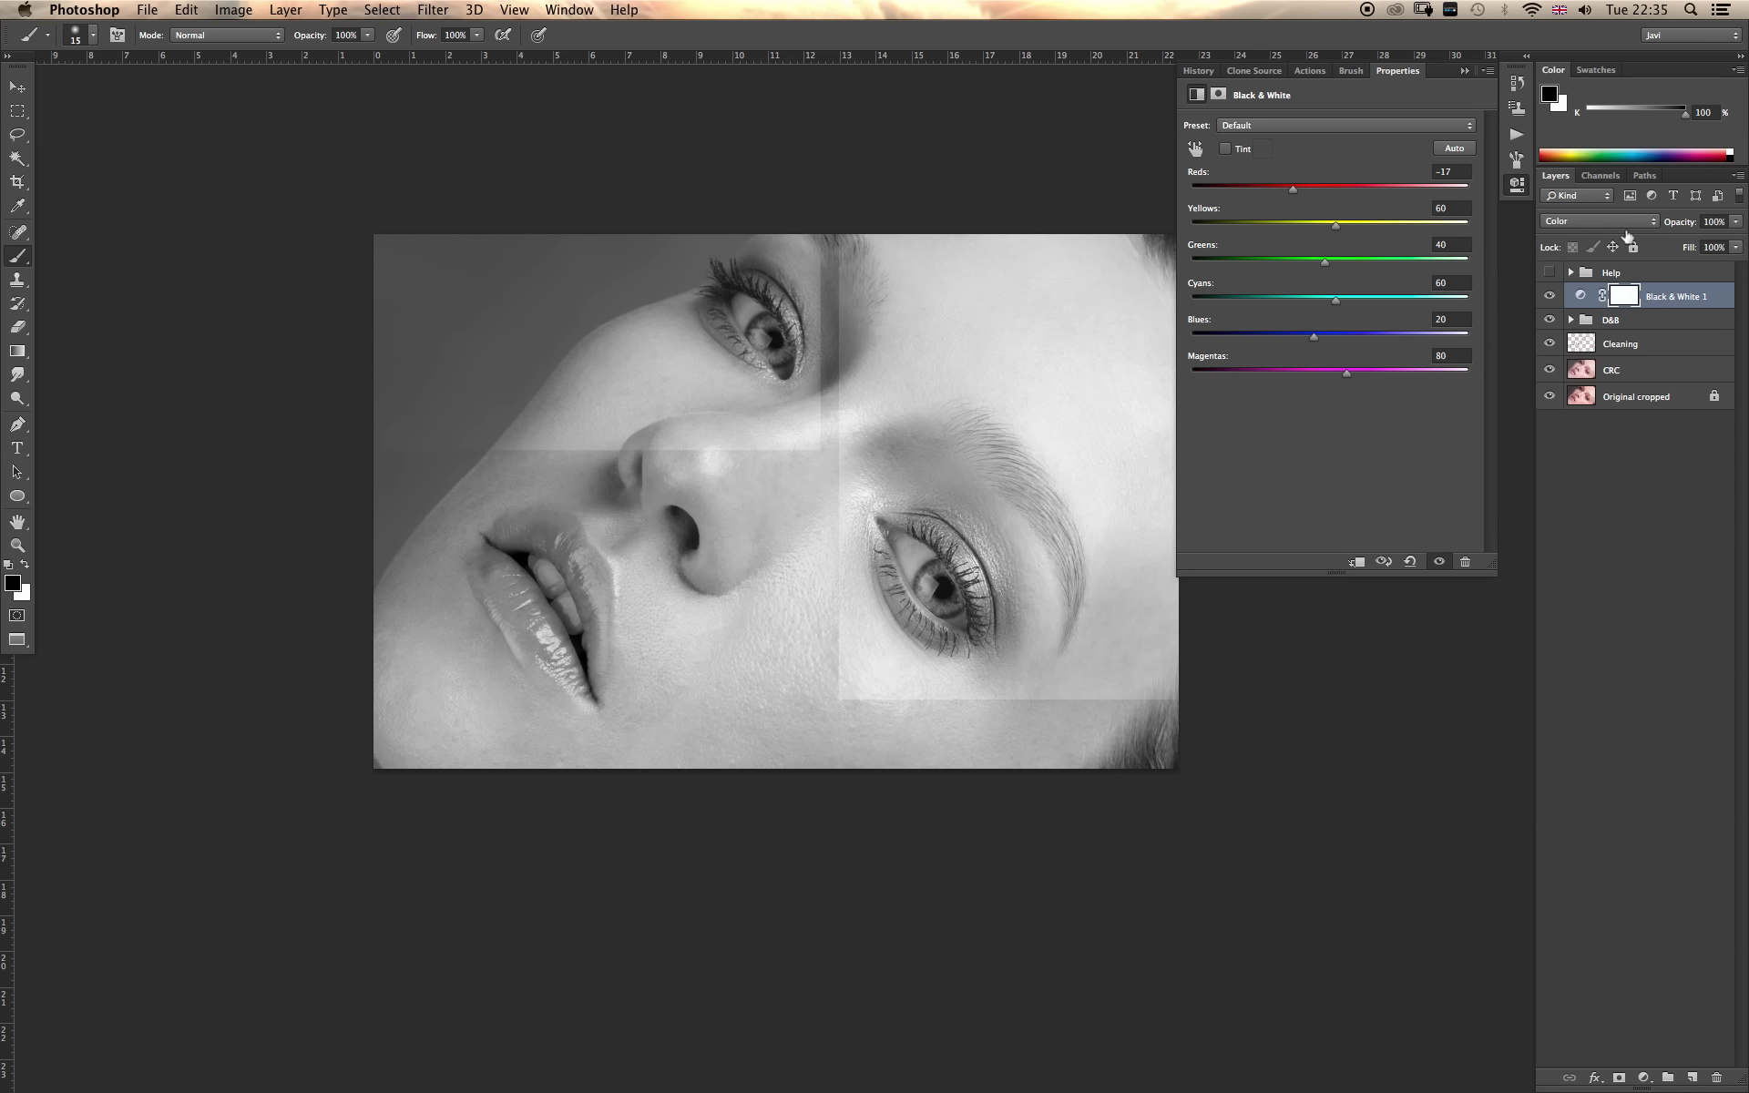
pyautogui.click(1599, 221)
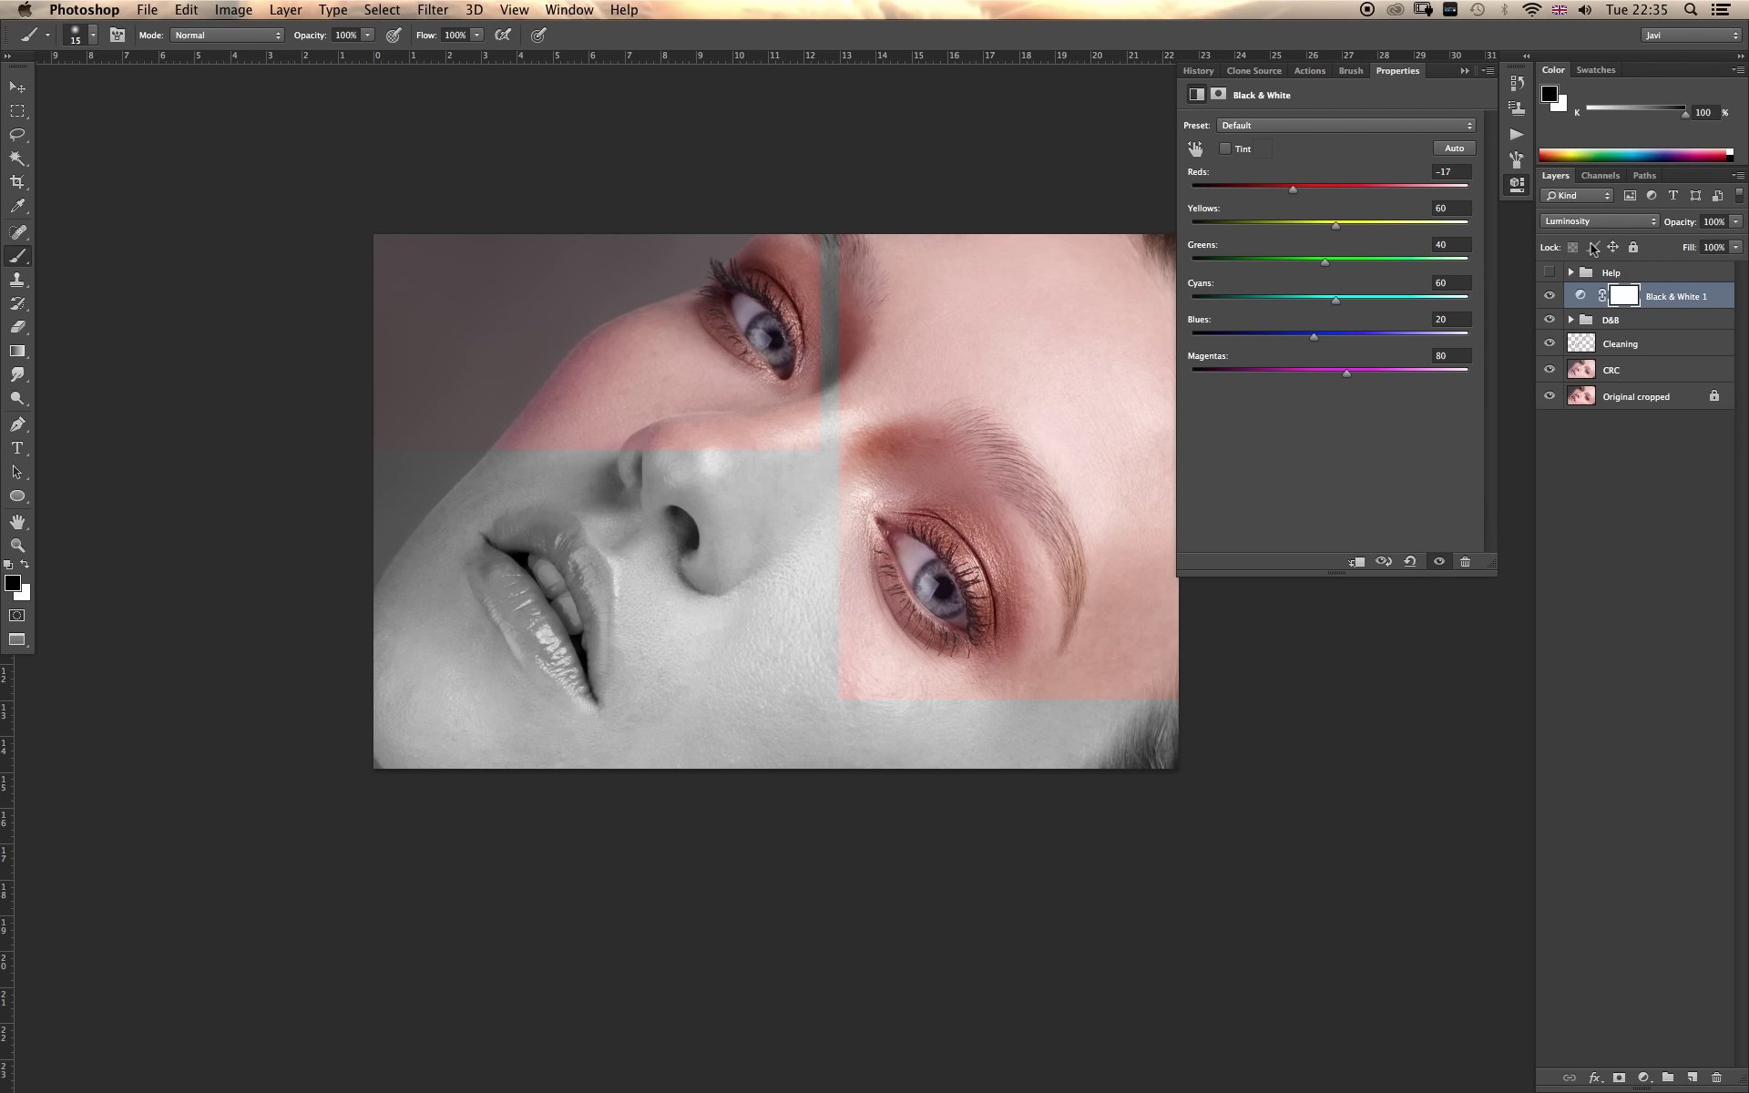
pyautogui.moveTo(1294, 195); pyautogui.dragTo(1328, 206)
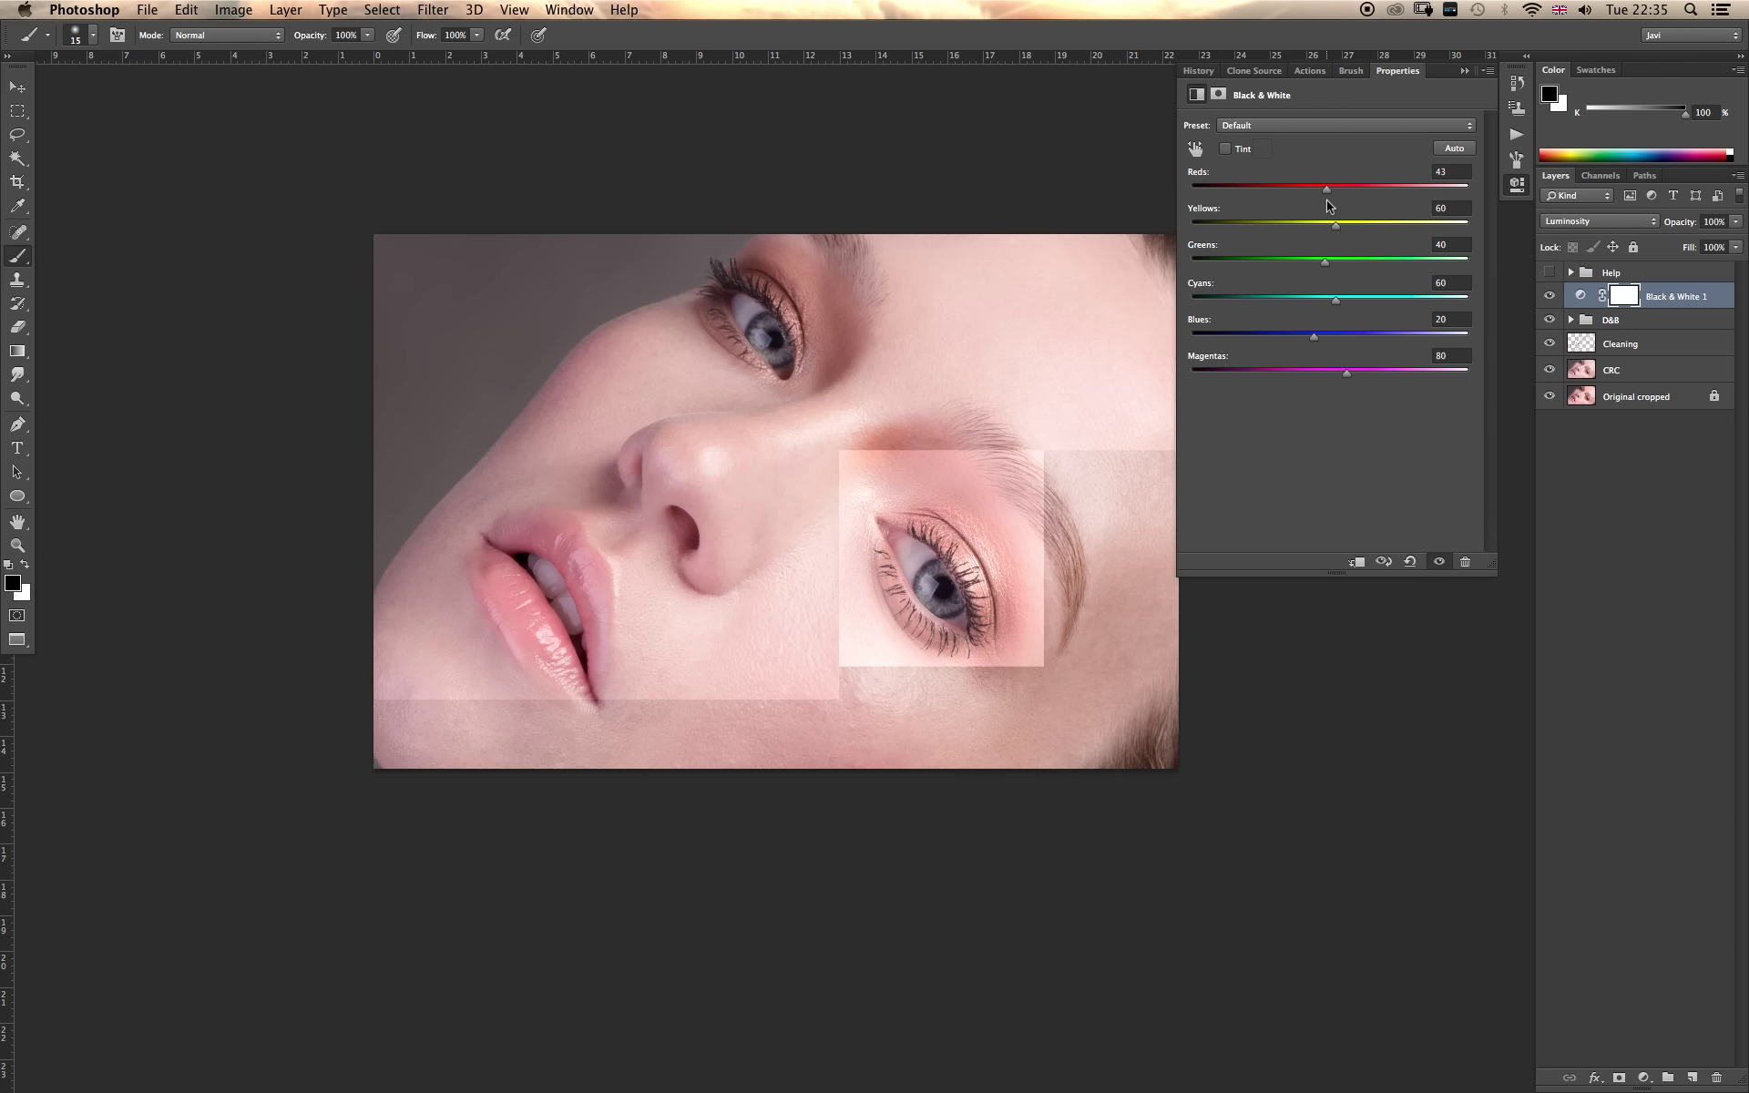
pyautogui.moveTo(1328, 205); pyautogui.dragTo(1302, 211)
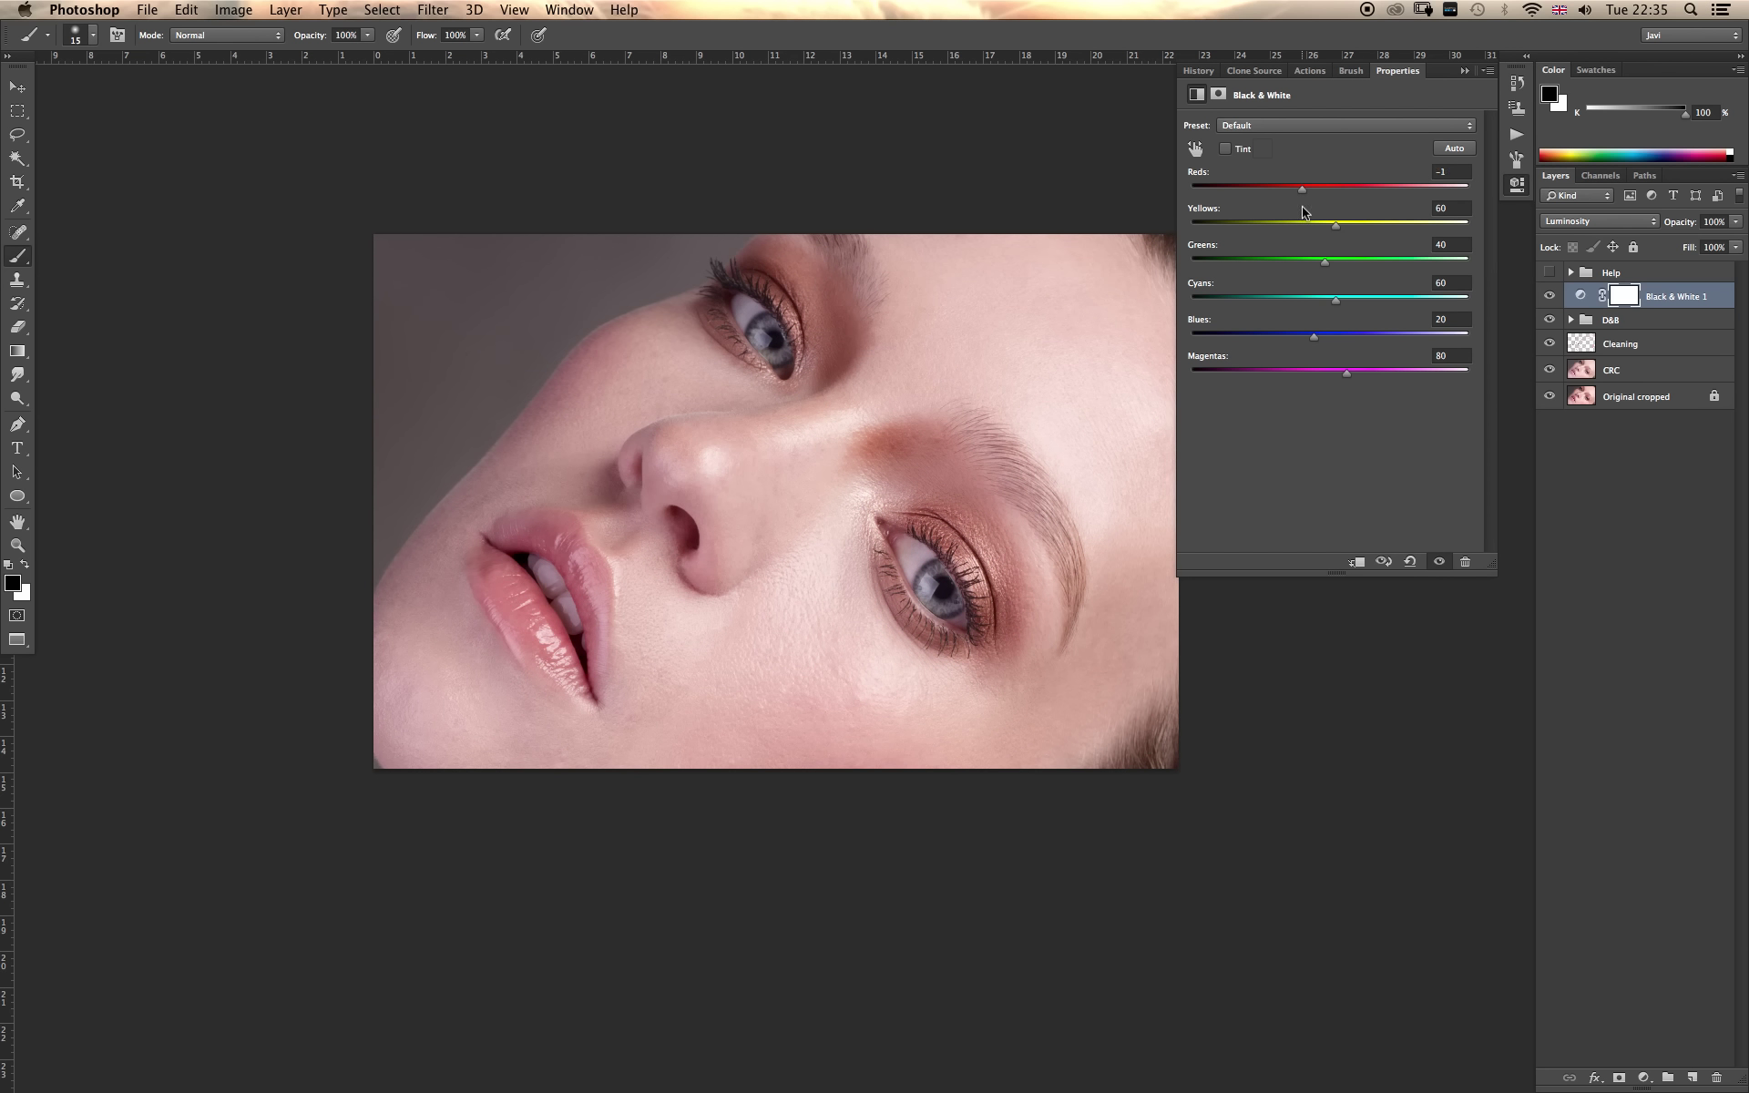
pyautogui.moveTo(1336, 224)
pyautogui.mouseDown()
pyautogui.moveTo(1380, 224)
pyautogui.moveTo(1318, 235)
pyautogui.mouseUp()
# Delete Black & White 1, show the Help group, and toggle its Hue/Saturation layer off and on.
pyautogui.press('Delete')
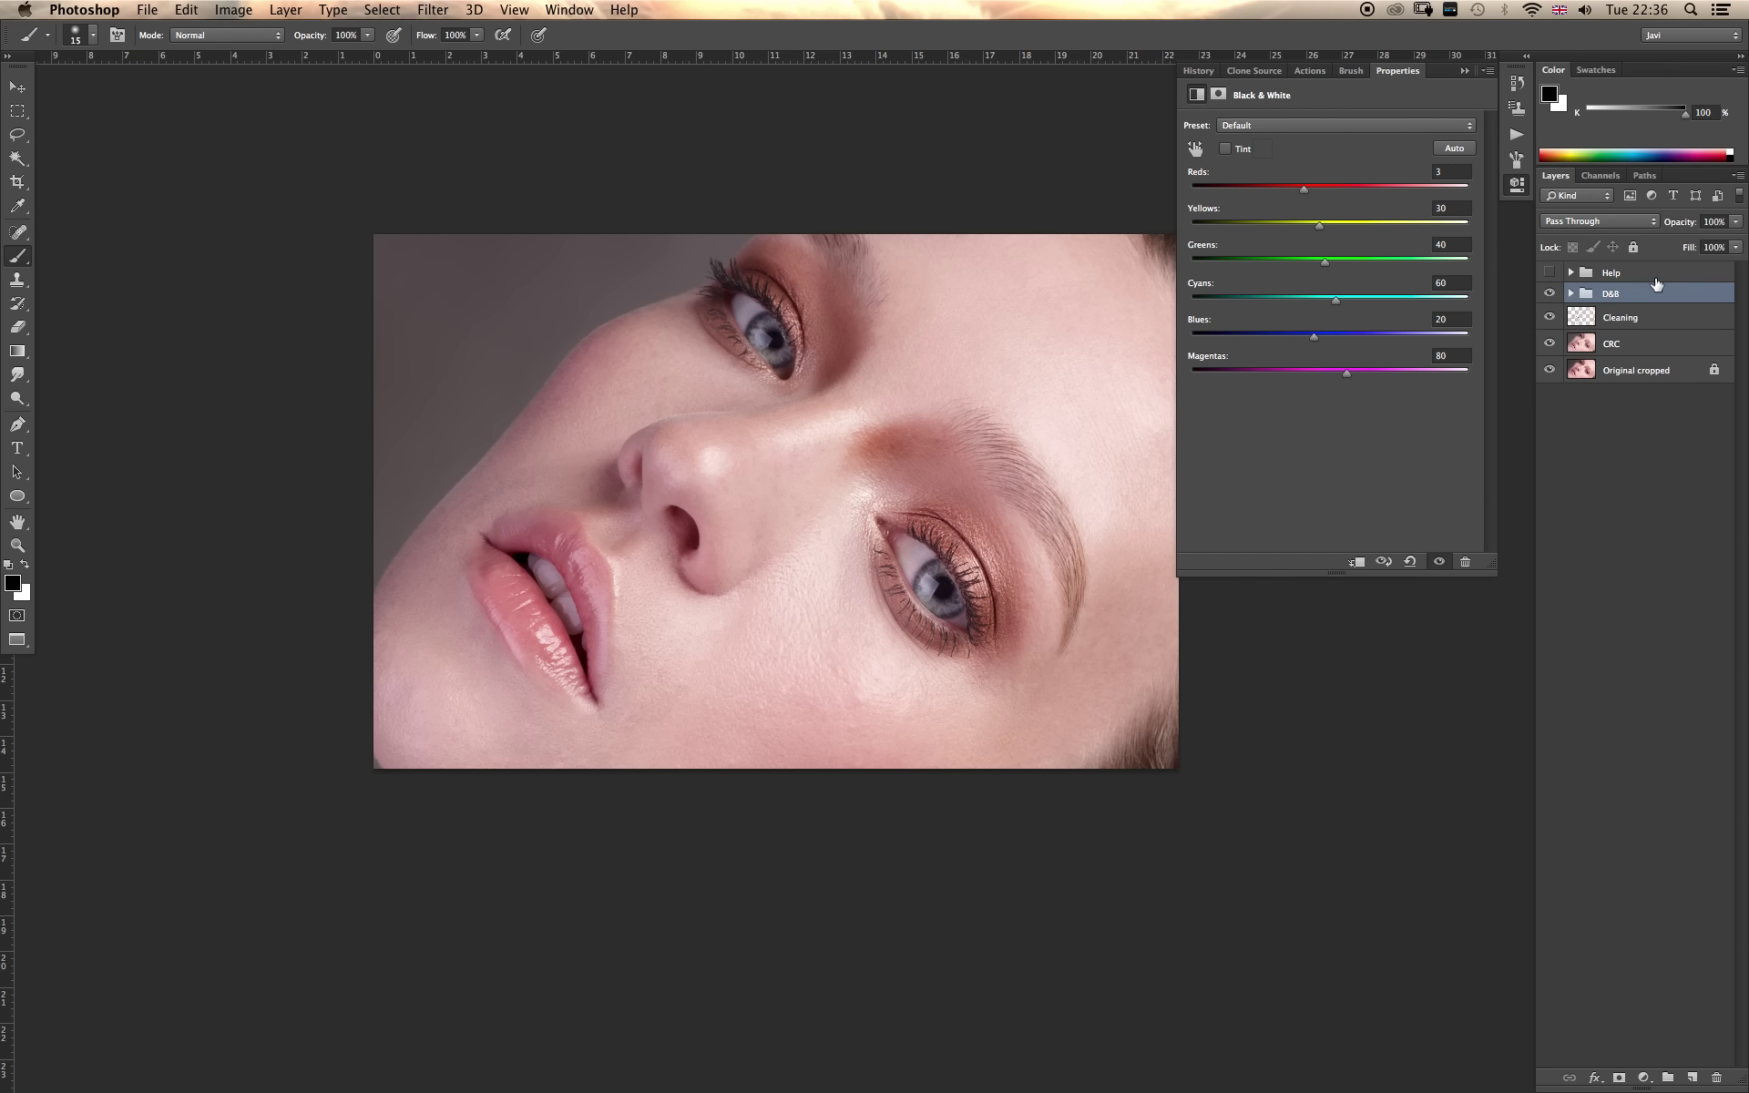
pyautogui.click(1549, 272)
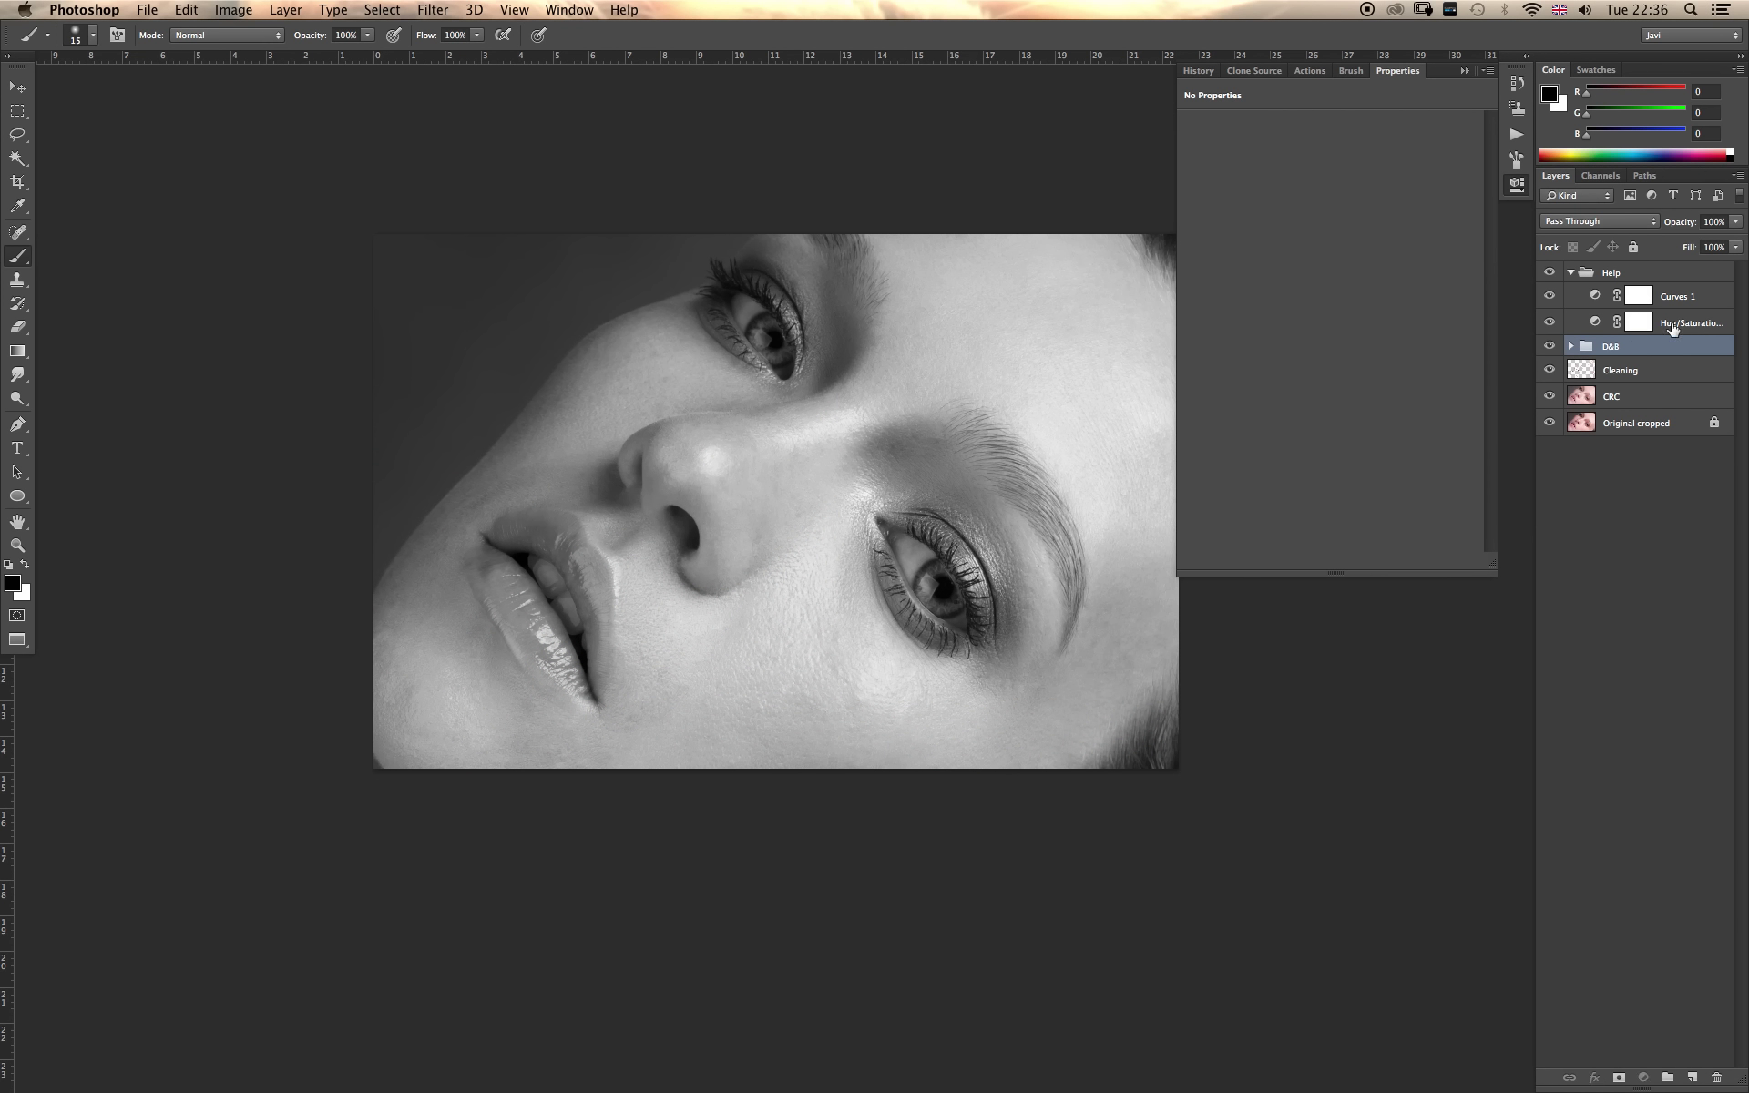
pyautogui.click(1676, 326)
pyautogui.click(1548, 321)
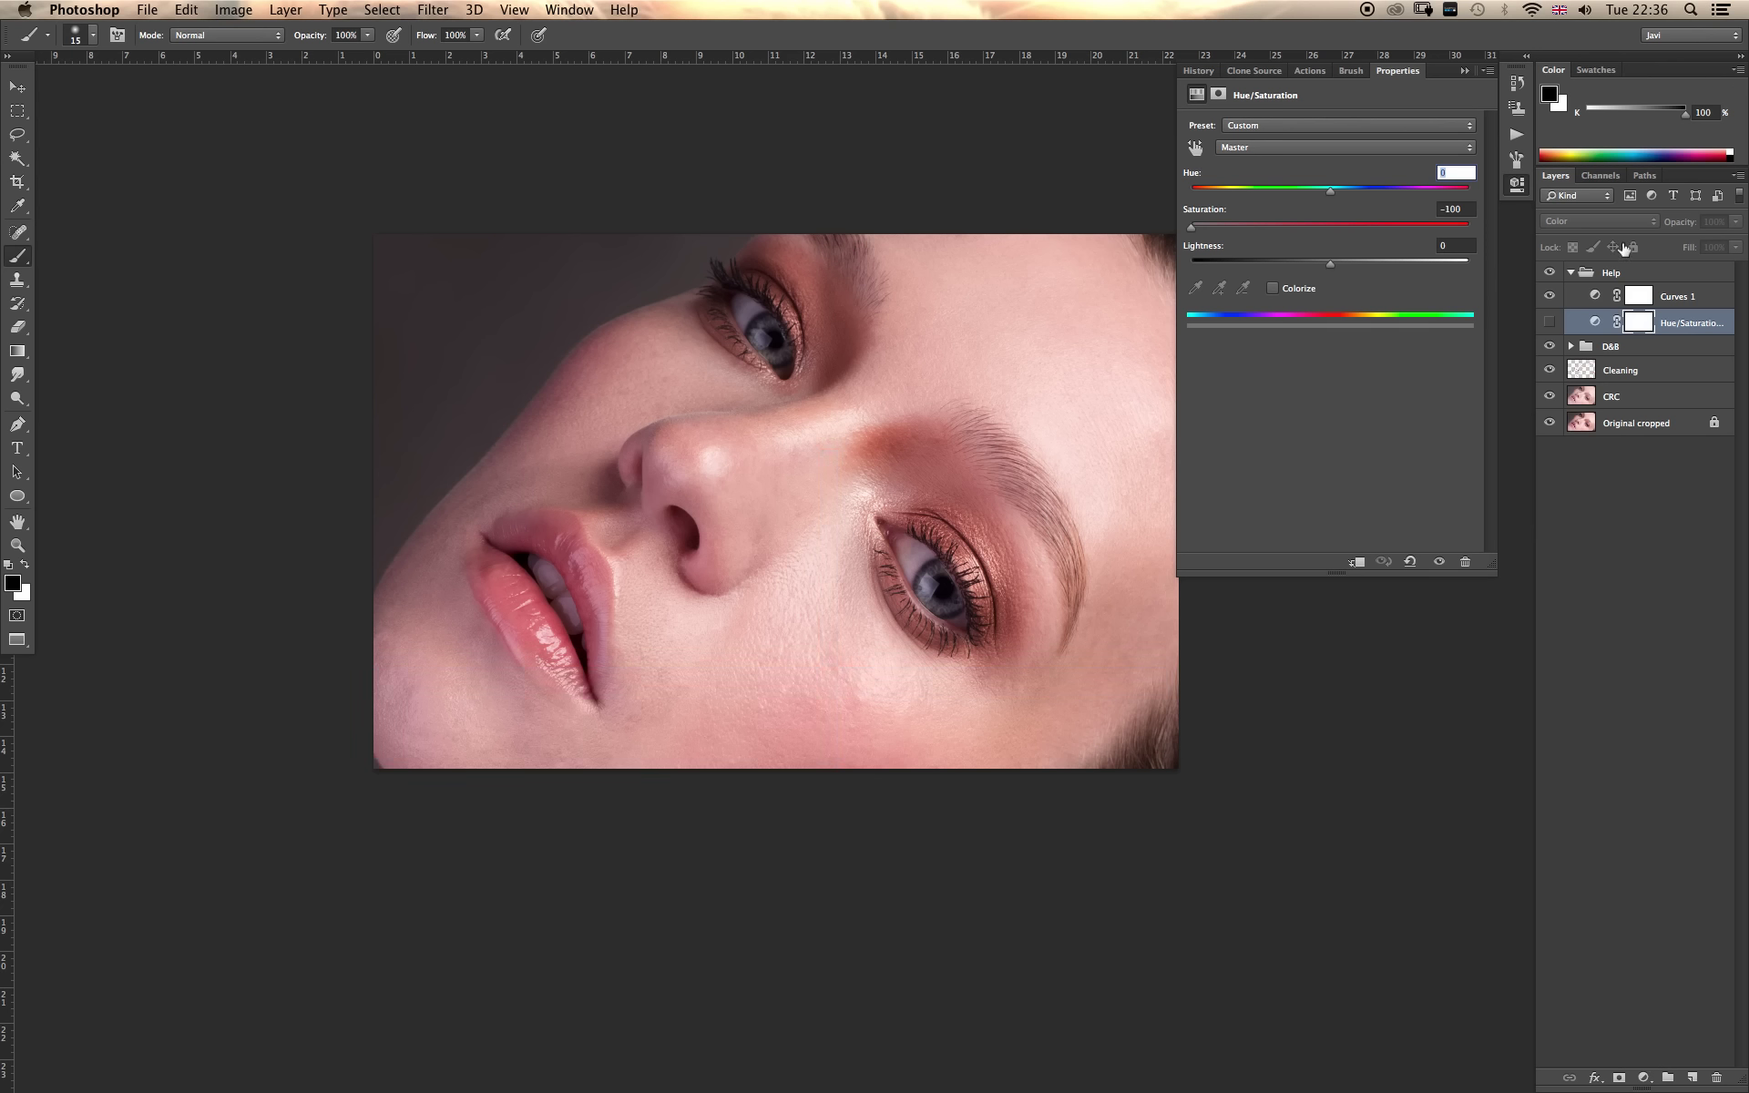
pyautogui.click(1548, 321)
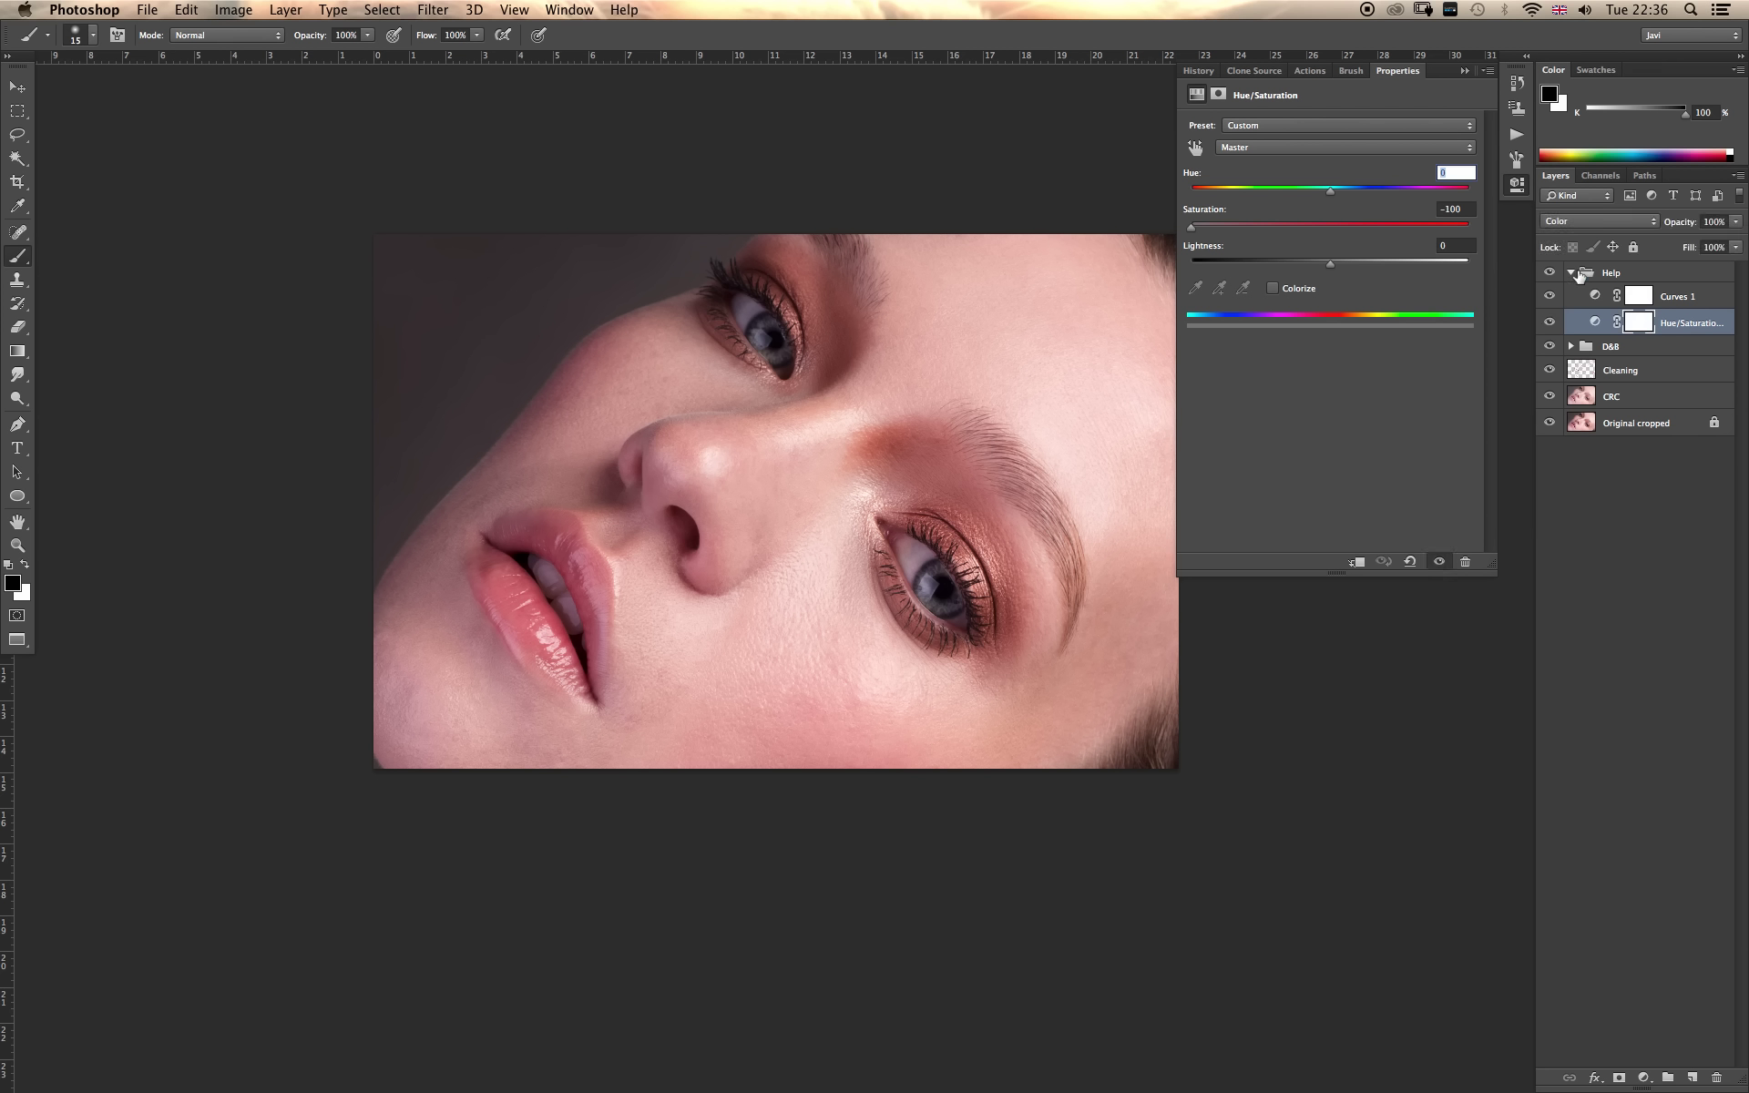
pyautogui.click(1464, 70)
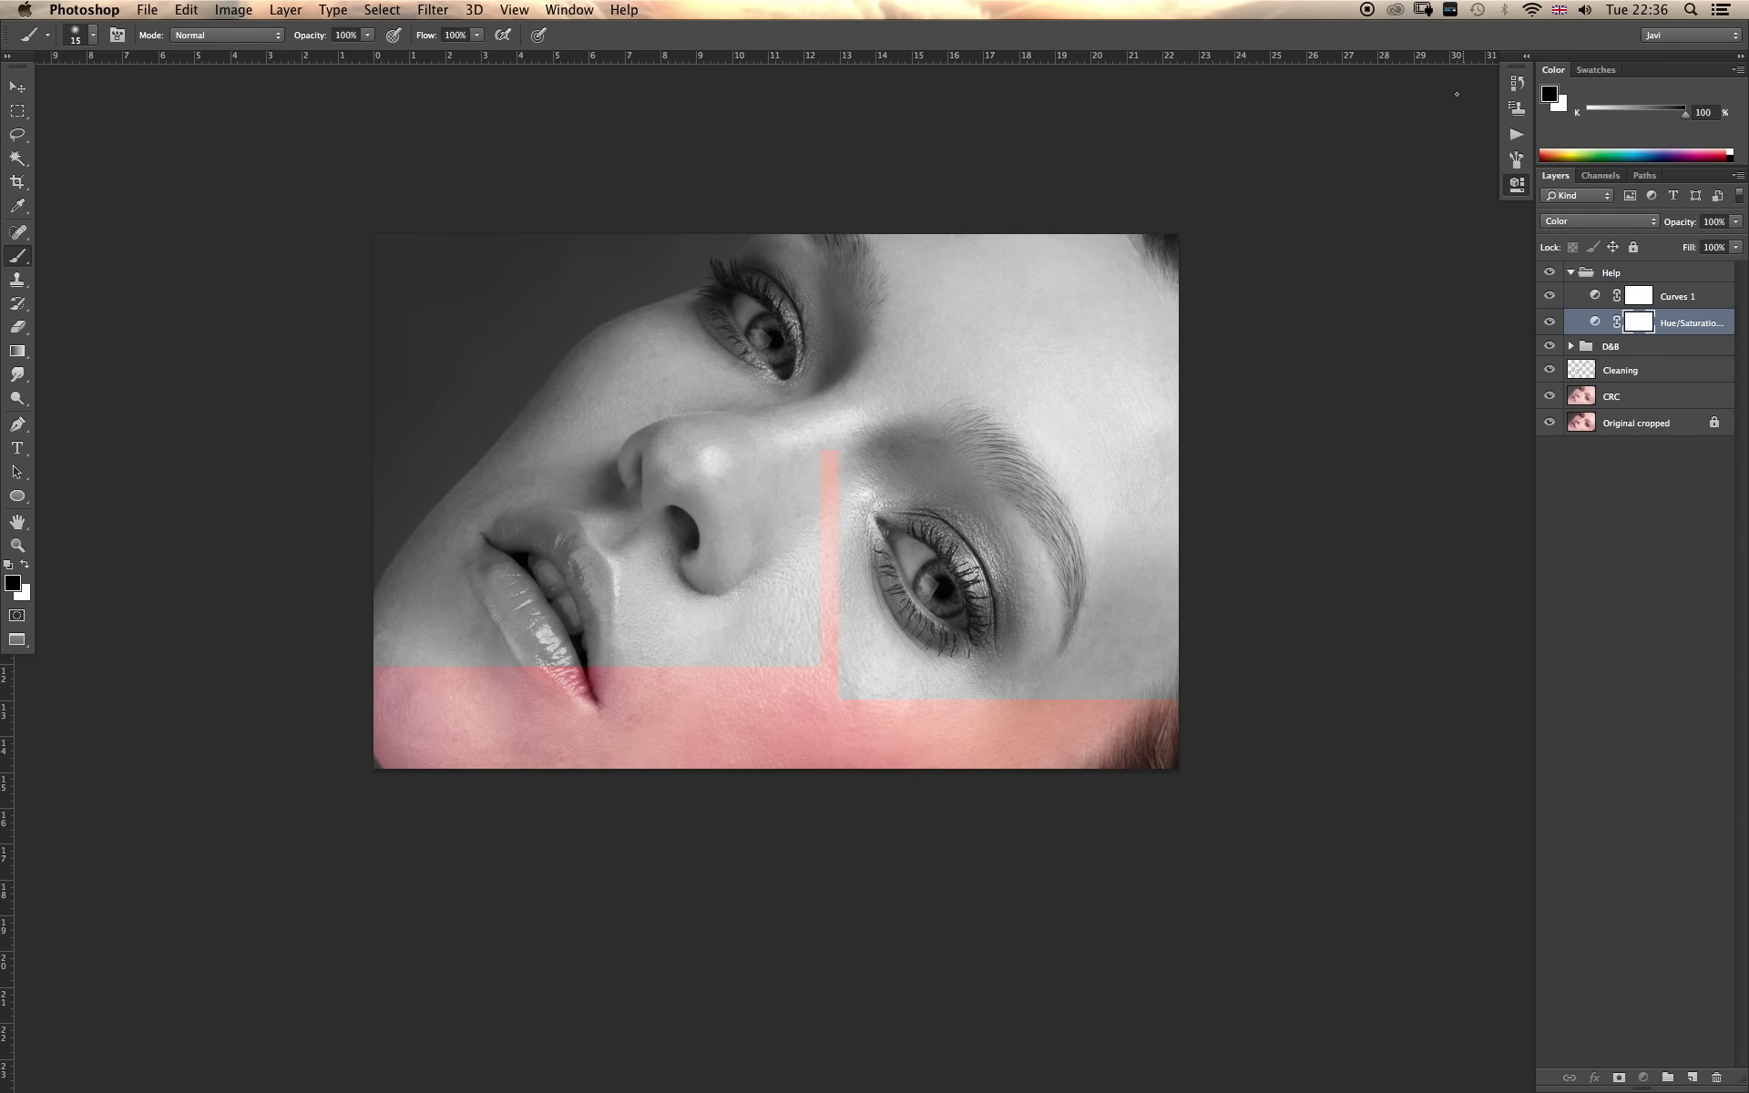
pyautogui.click(1571, 273)
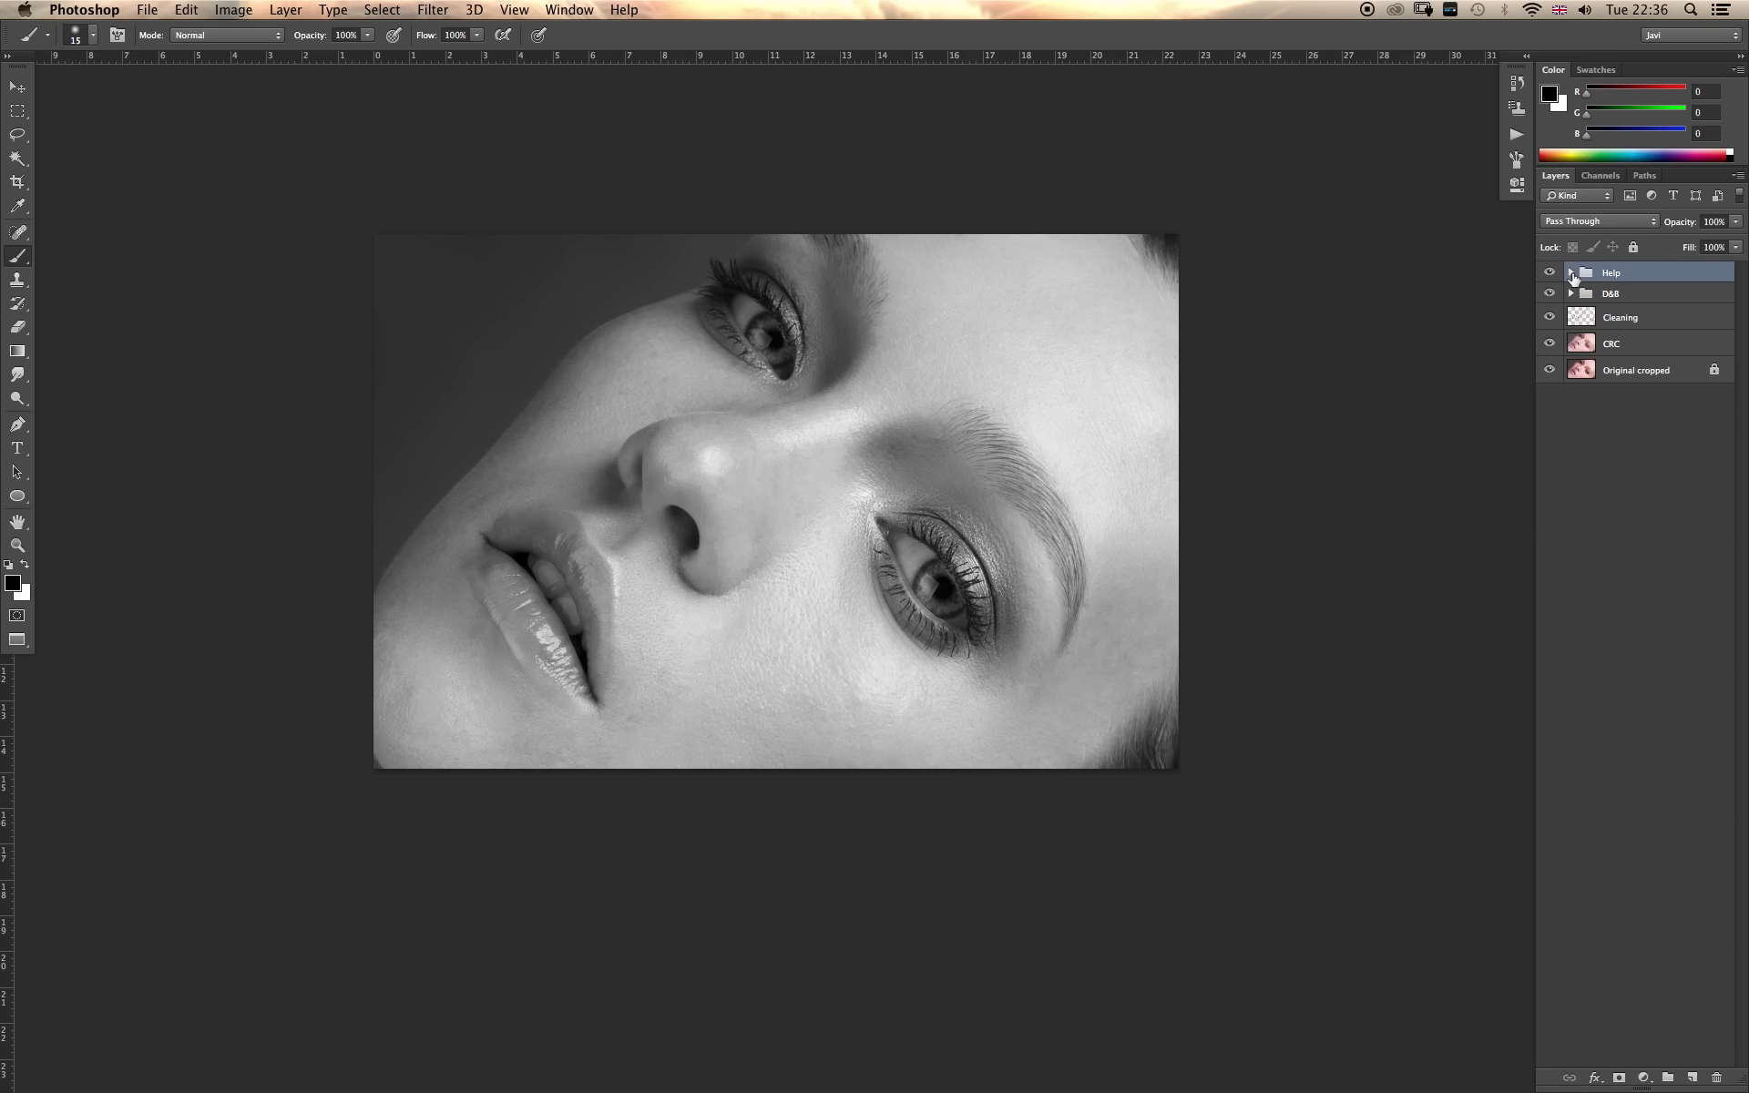